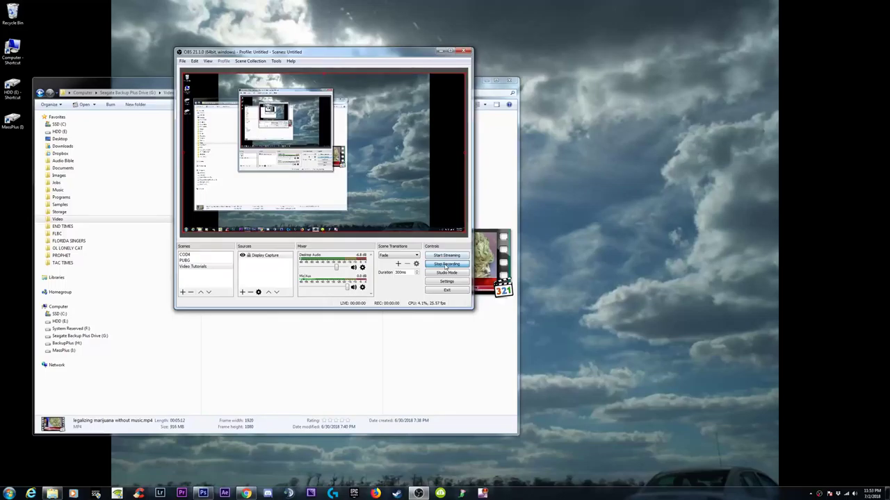
- Bring the Video folder forward and compare Legalizing Marijuana.mp4's details with the without-music file's
{"action": "left_click_drag", "start_coordinate": [148, 79], "coordinate": [173, 88]}
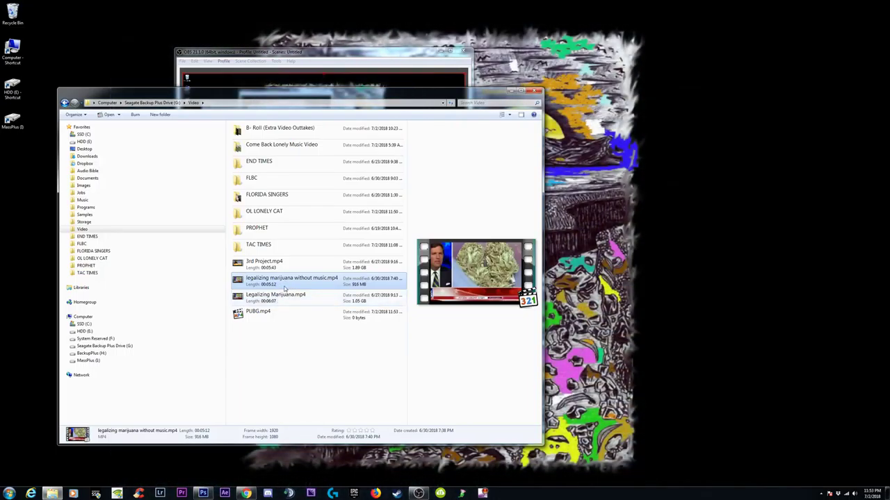
{"action": "left_click", "coordinate": [289, 298]}
{"action": "left_click", "coordinate": [290, 284]}
{"action": "left_click", "coordinate": [283, 300]}
{"action": "left_click", "coordinate": [287, 284]}
{"action": "left_click_drag", "start_coordinate": [289, 89], "coordinate": [278, 26]}
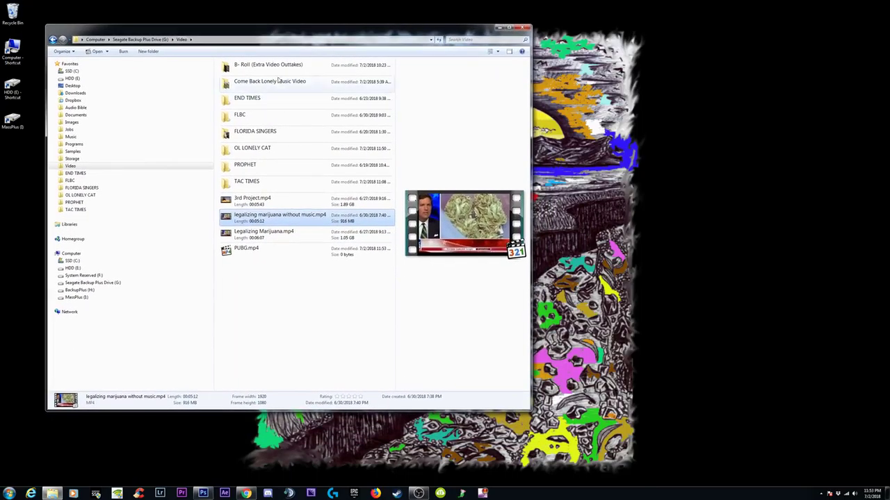
{"action": "left_click", "coordinate": [262, 237]}
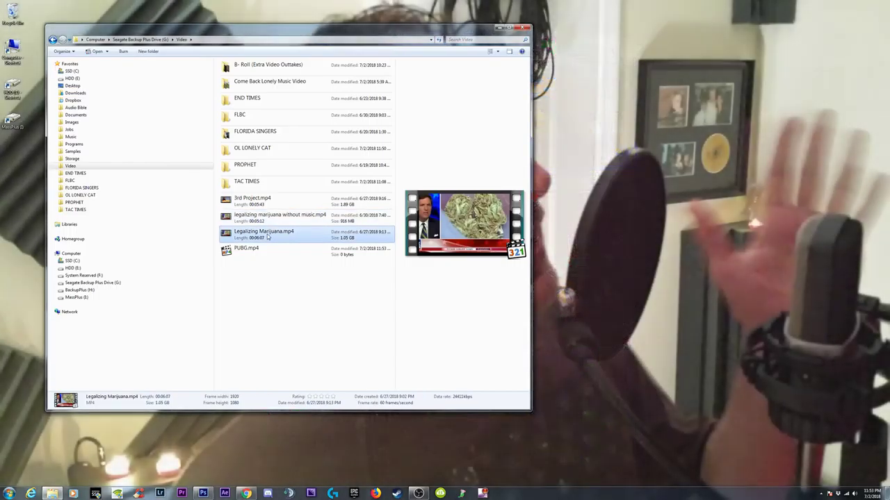
{"action": "double_click", "coordinate": [268, 237]}
{"action": "left_click", "coordinate": [367, 140]}
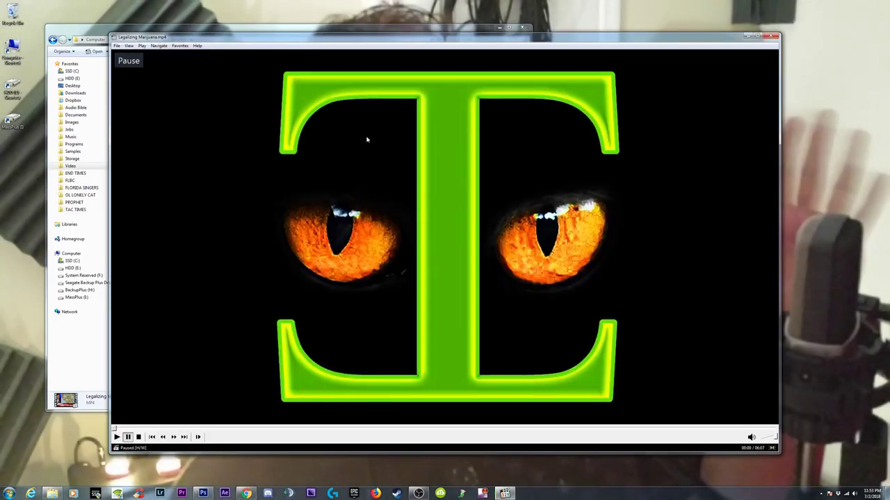
{"action": "left_click_drag", "start_coordinate": [242, 33], "coordinate": [262, 34]}
{"action": "left_click", "coordinate": [161, 389]}
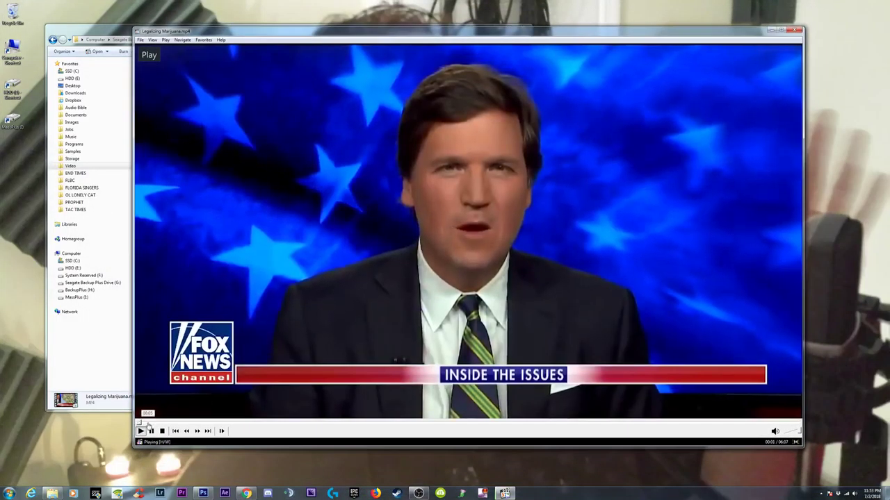
{"action": "left_click", "coordinate": [188, 423]}
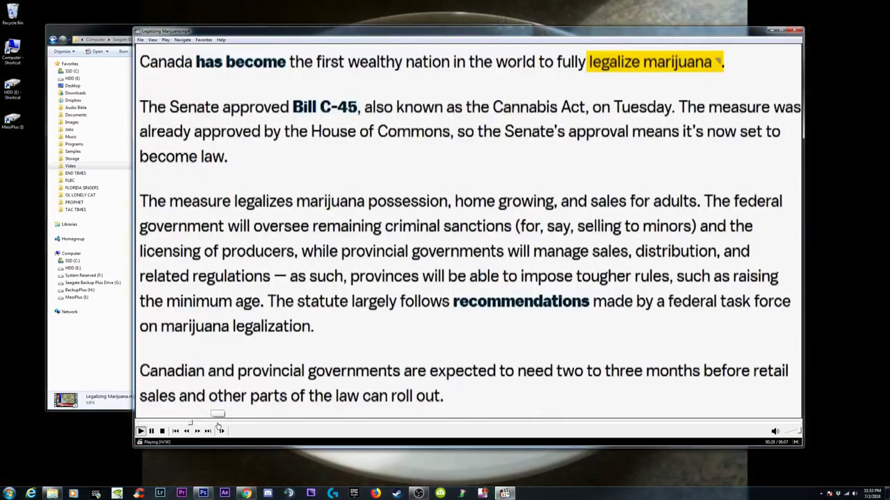
{"action": "left_click", "coordinate": [237, 424]}
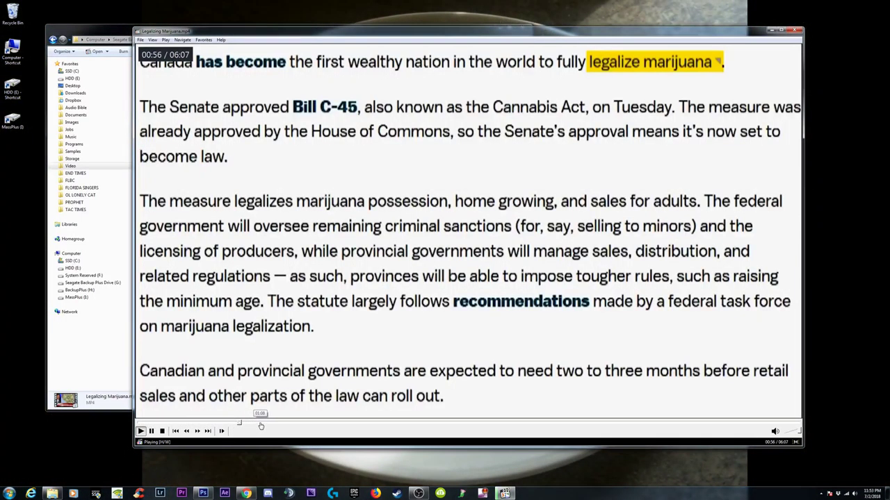
{"action": "key", "text": "space"}
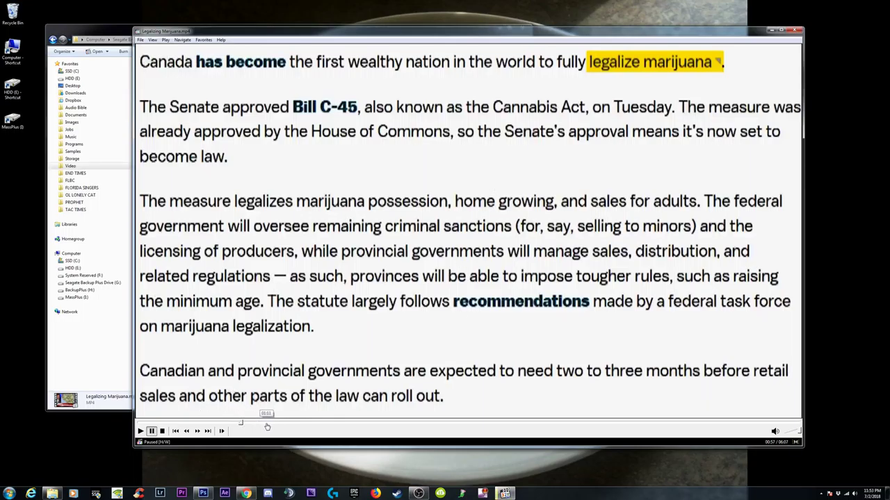
{"action": "key", "text": "alt+Tab"}
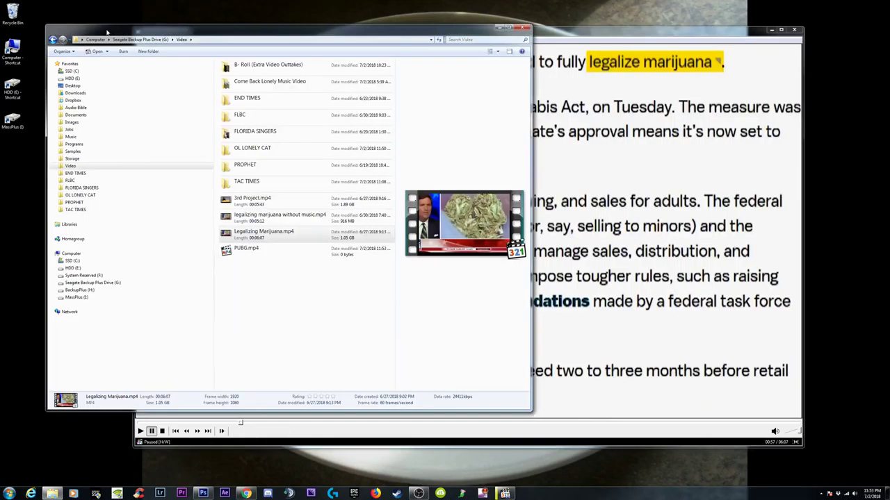
{"action": "left_click", "coordinate": [261, 221]}
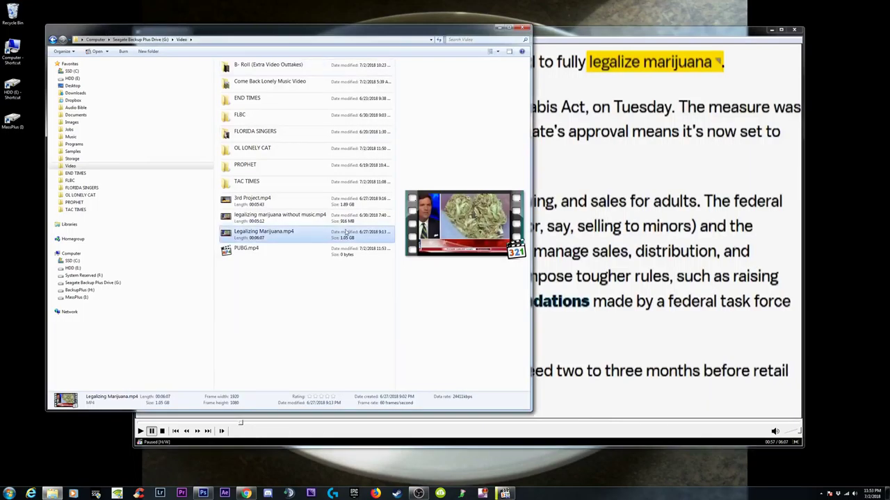
{"action": "left_click", "coordinate": [259, 238]}
{"action": "left_click", "coordinate": [538, 49]}
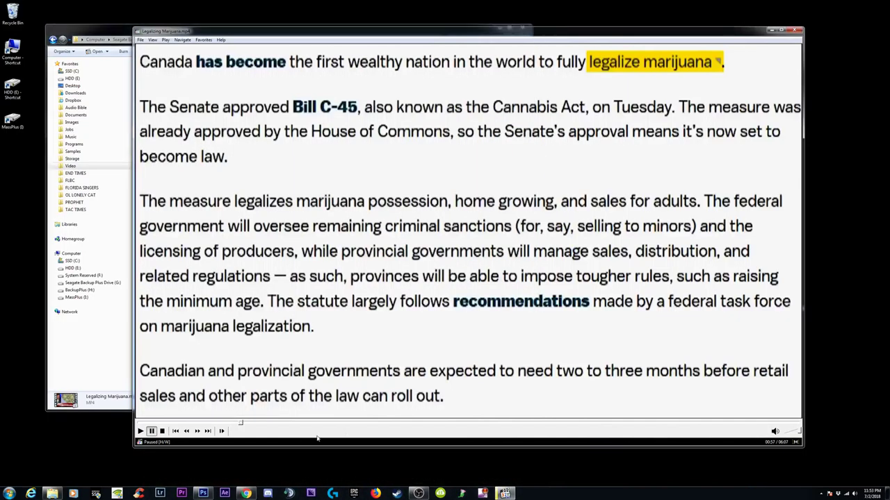
{"action": "left_click", "coordinate": [350, 425]}
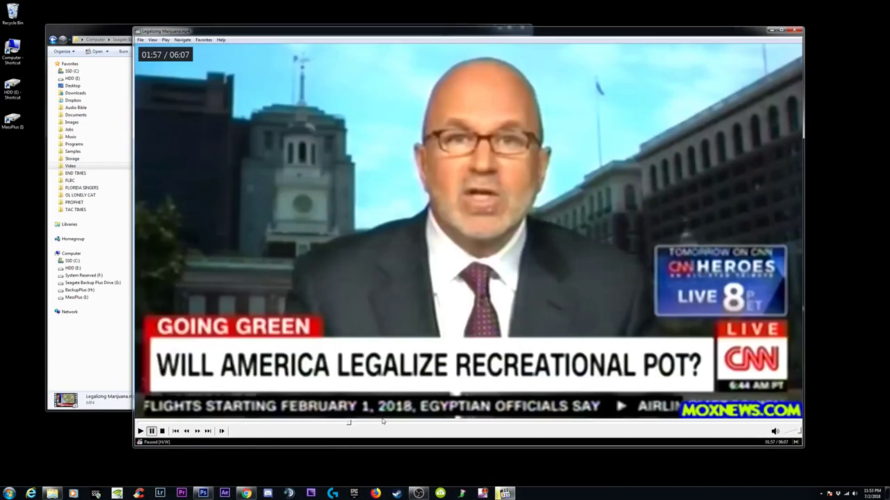
{"action": "key", "text": "space"}
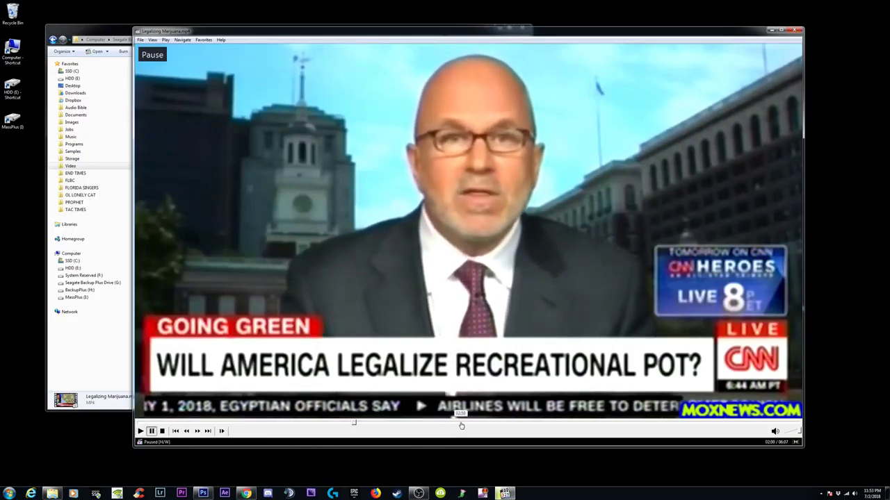
{"action": "left_click", "coordinate": [461, 425]}
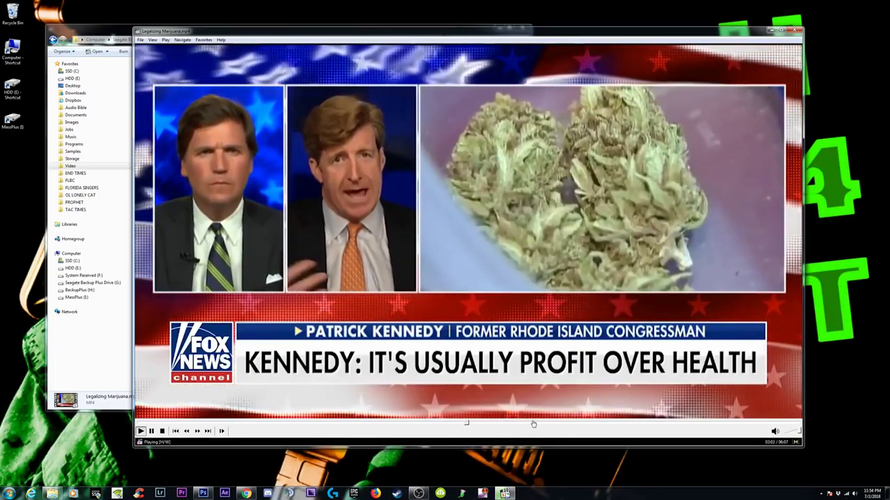
{"action": "key", "text": "space"}
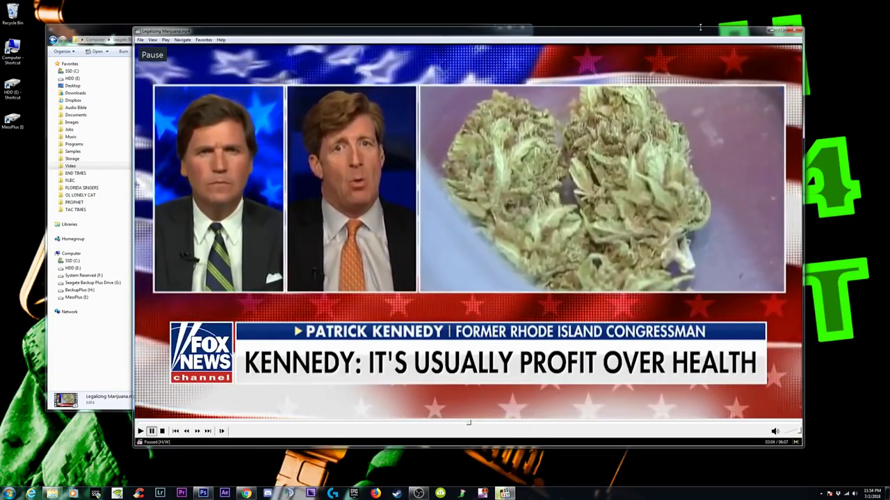
{"action": "left_click", "coordinate": [793, 30]}
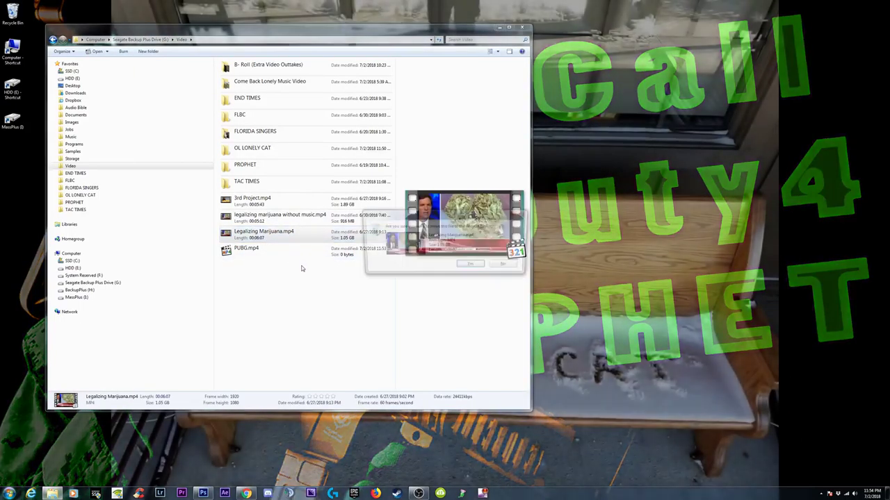
- Delete Legalizing Marijuana.mp4 and empty the Recycle Bin of its 5 items
{"action": "key", "text": "Delete"}
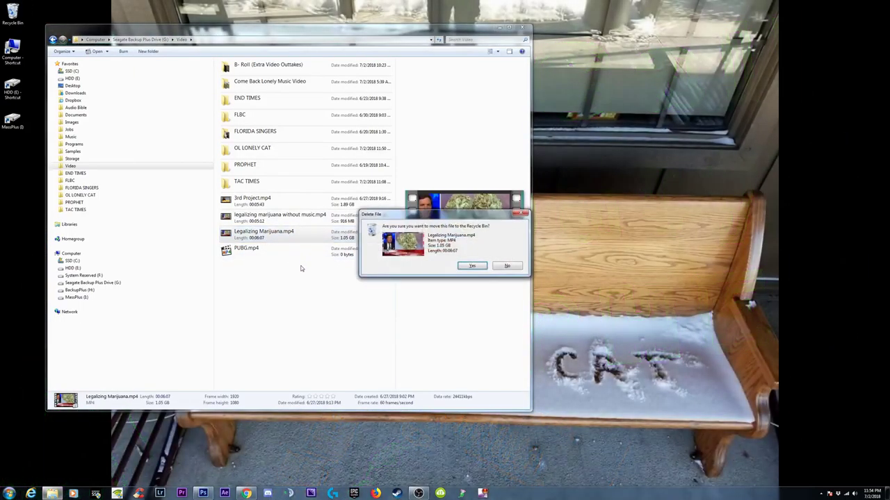
{"action": "key", "text": "Return"}
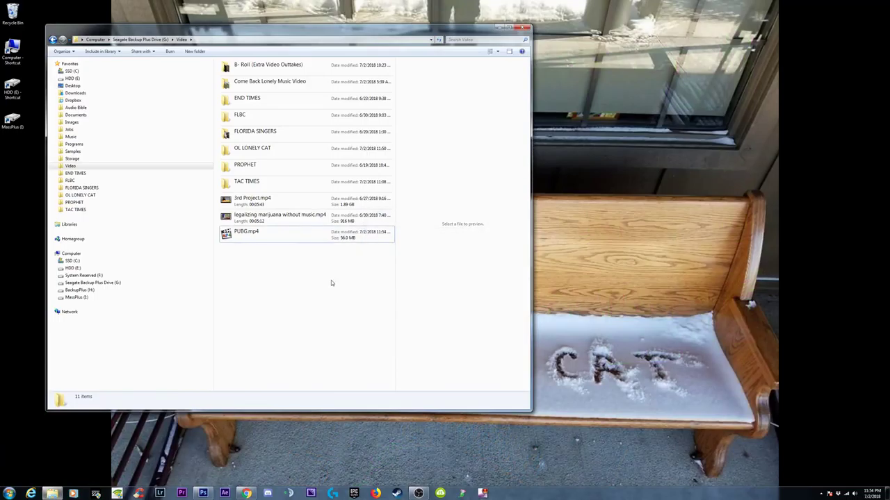
{"action": "right_click", "coordinate": [12, 12]}
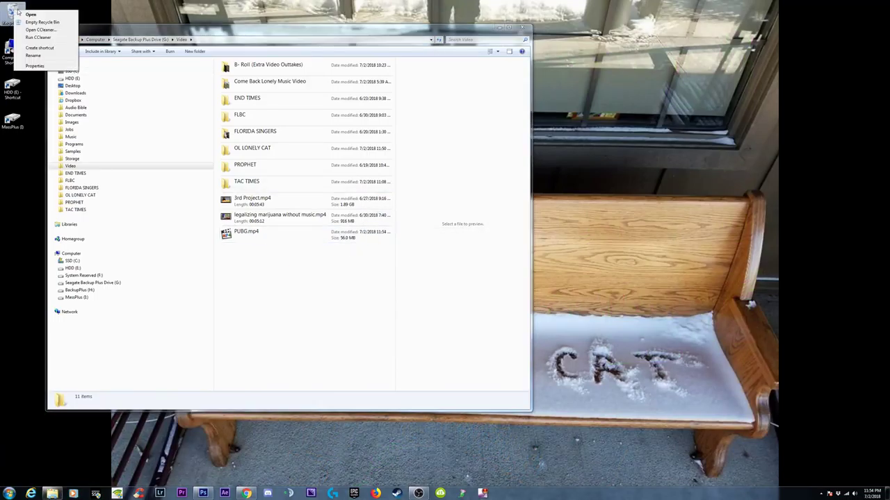
{"action": "left_click", "coordinate": [46, 23]}
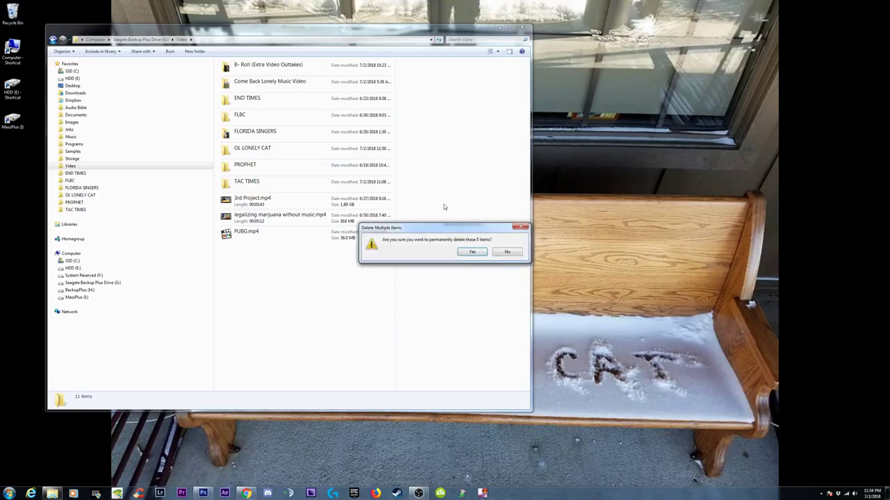
{"action": "left_click", "coordinate": [479, 254]}
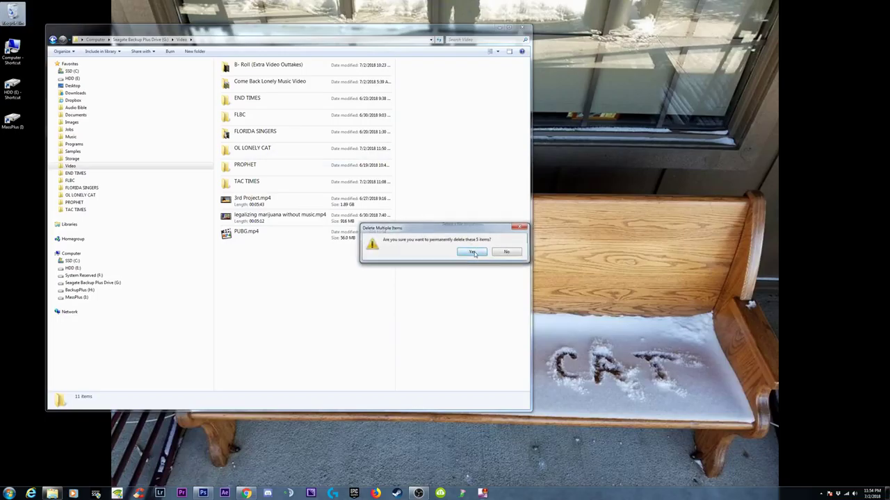
- Open legalizing marijuana without music.mp4 with Premiere Pro
{"action": "left_click", "coordinate": [278, 221]}
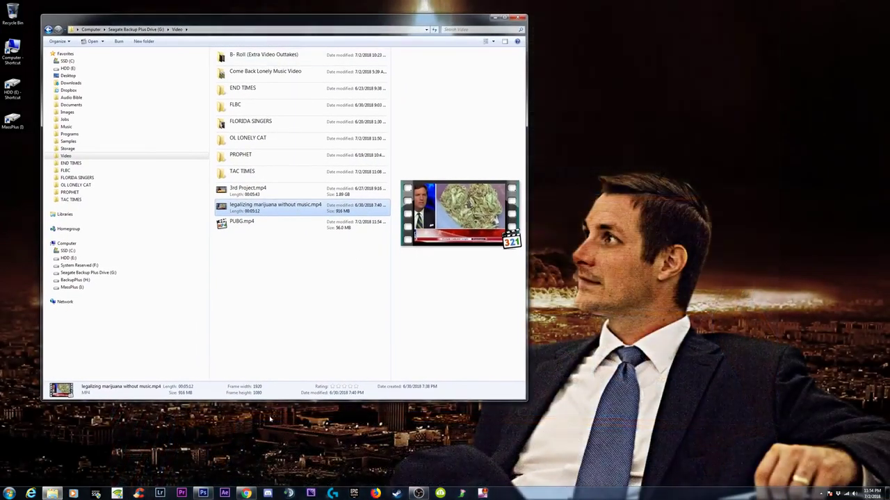
{"action": "right_click", "coordinate": [244, 203]}
{"action": "mouse_move", "coordinate": [292, 212]}
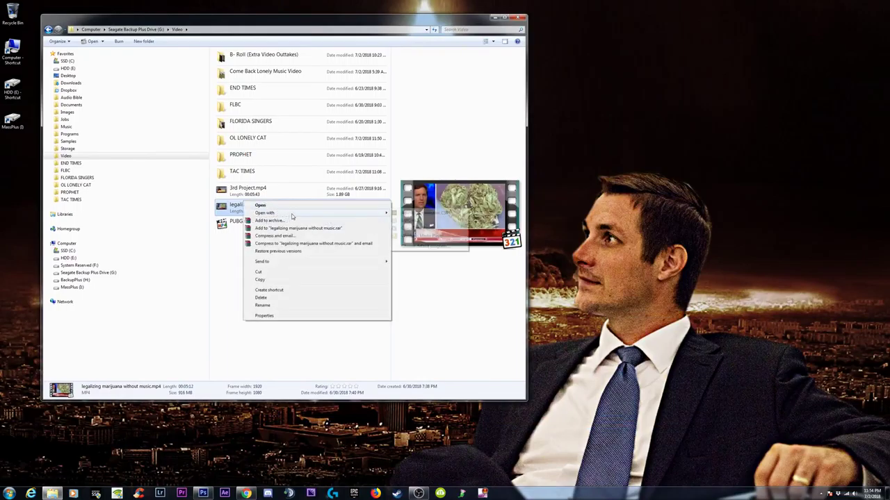
{"action": "left_click", "coordinate": [420, 237]}
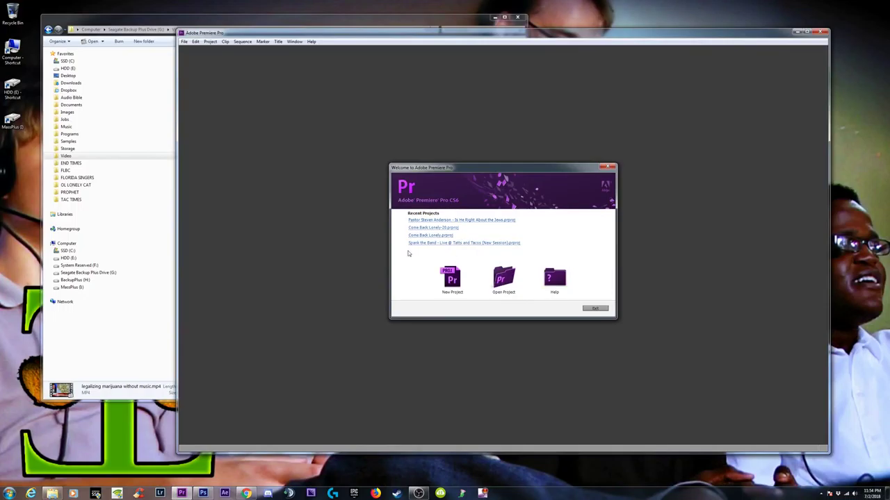
- Create a new Premiere project named Weed Project
{"action": "left_click", "coordinate": [456, 280]}
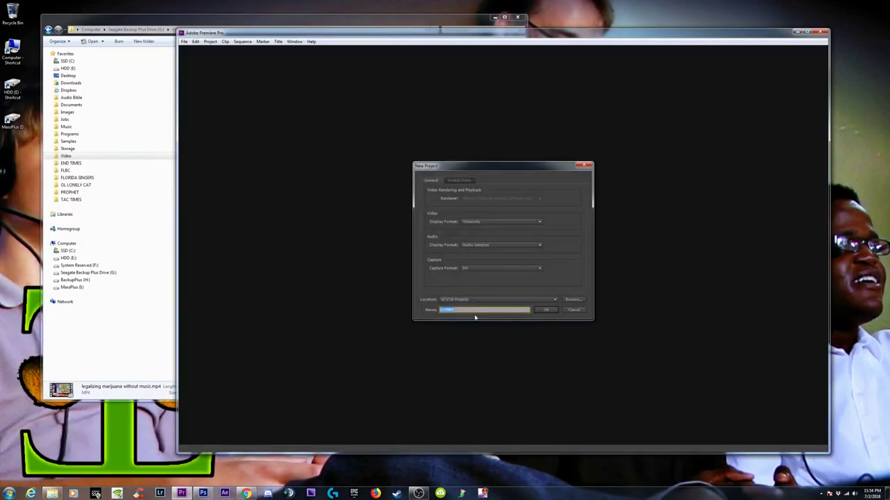
{"action": "type", "text": "Weed Project"}
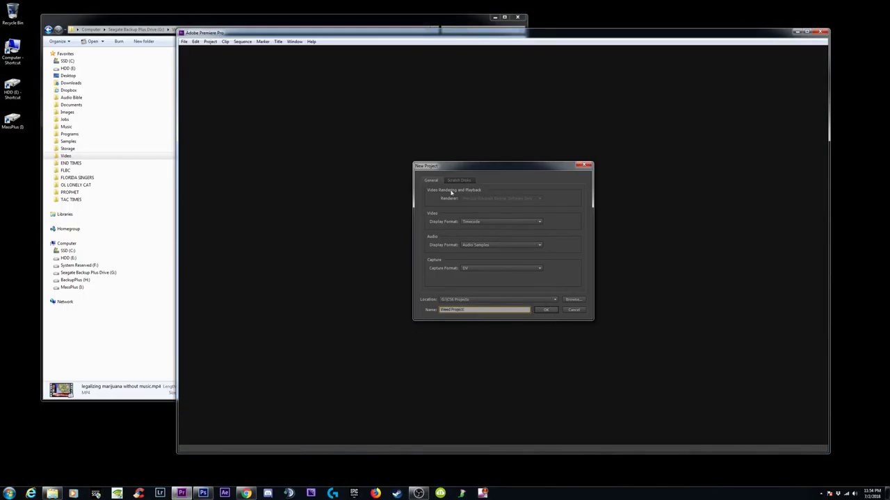
{"action": "left_click", "coordinate": [545, 310]}
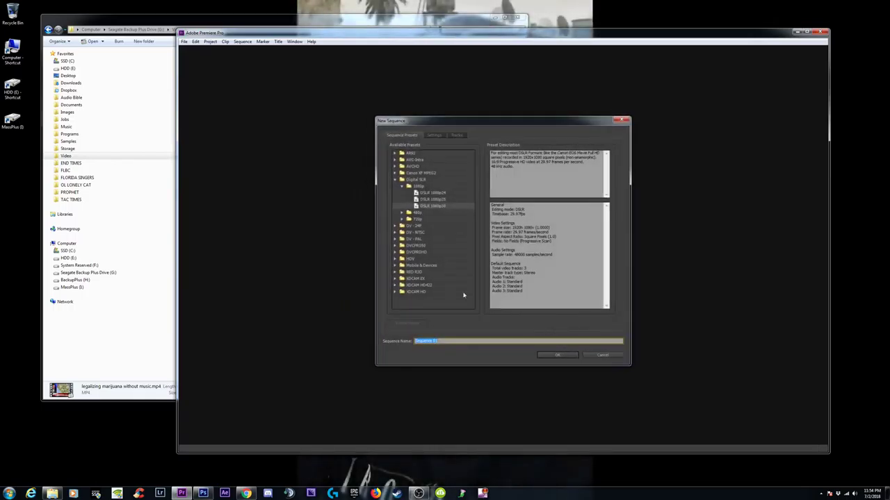
- Copy the words 'legalizing marijuana' from the clip's file name in the Video folder
{"action": "left_click_drag", "start_coordinate": [245, 22], "coordinate": [221, 20]}
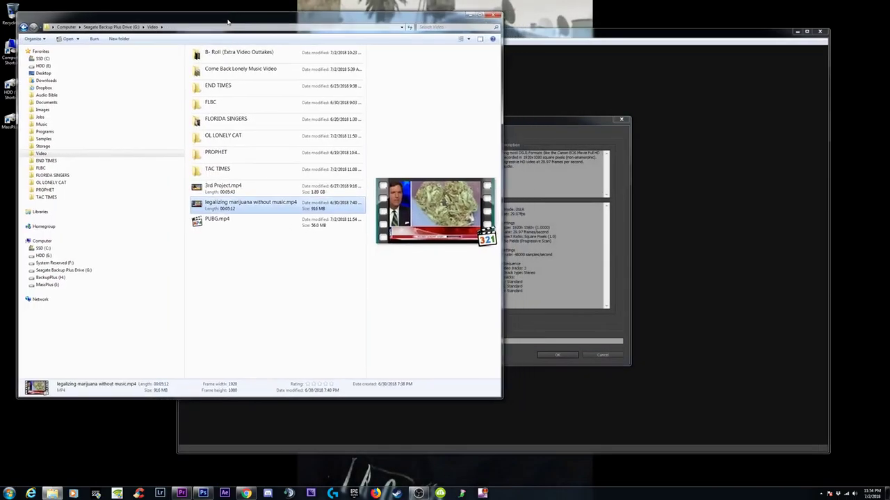
{"action": "left_click", "coordinate": [221, 203]}
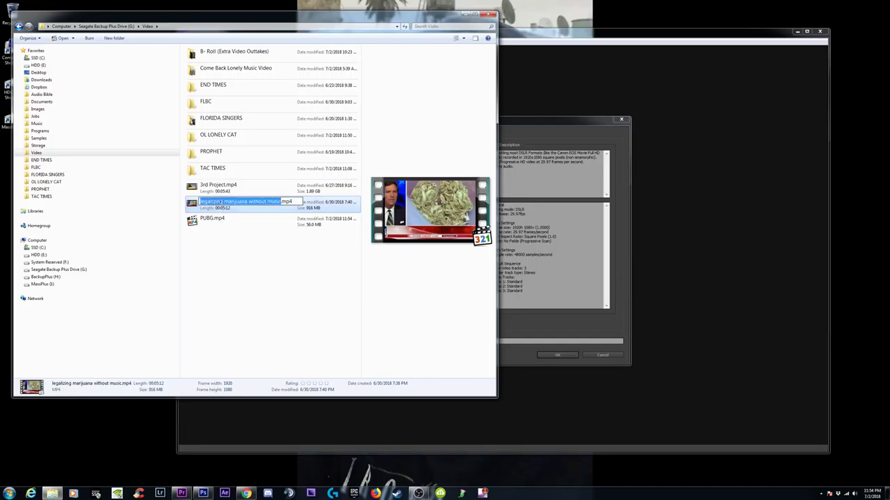
{"action": "left_click", "coordinate": [225, 202]}
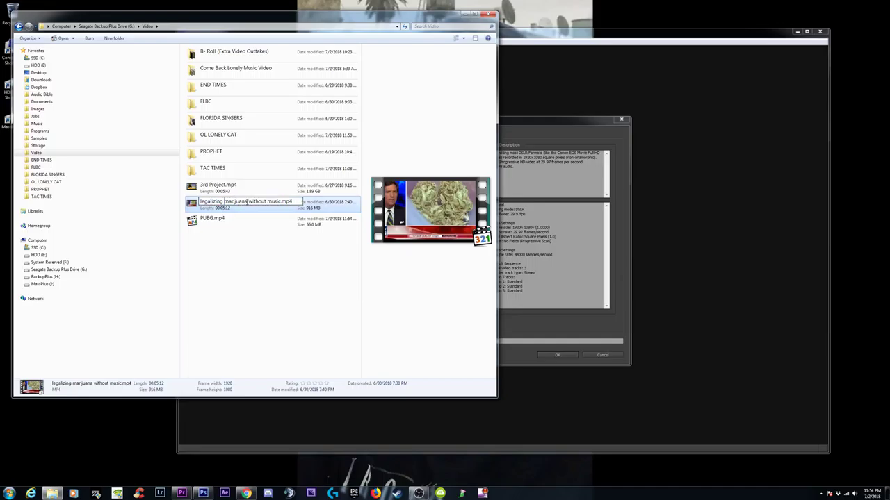
{"action": "left_click_drag", "start_coordinate": [248, 201], "coordinate": [199, 202]}
{"action": "key", "text": "ctrl+c"}
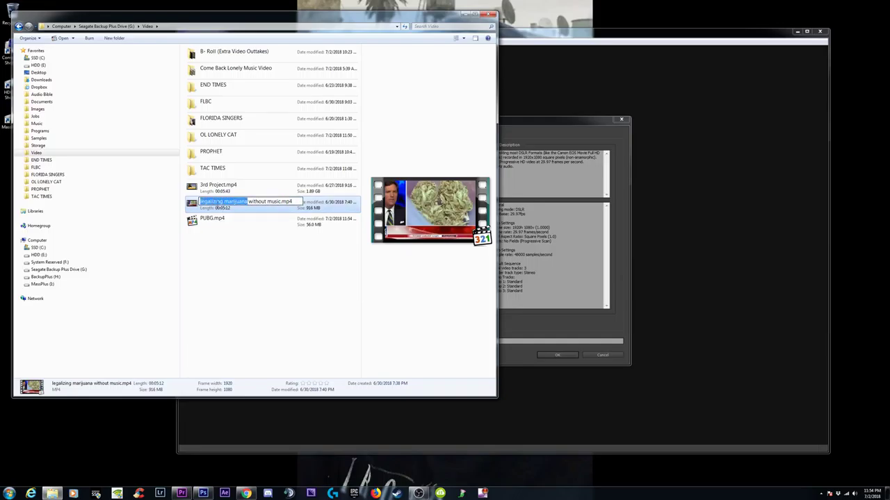
- Paste them as the sequence name and reword it to 'The Legalization of Marijuana'
{"action": "key", "text": "alt+Tab"}
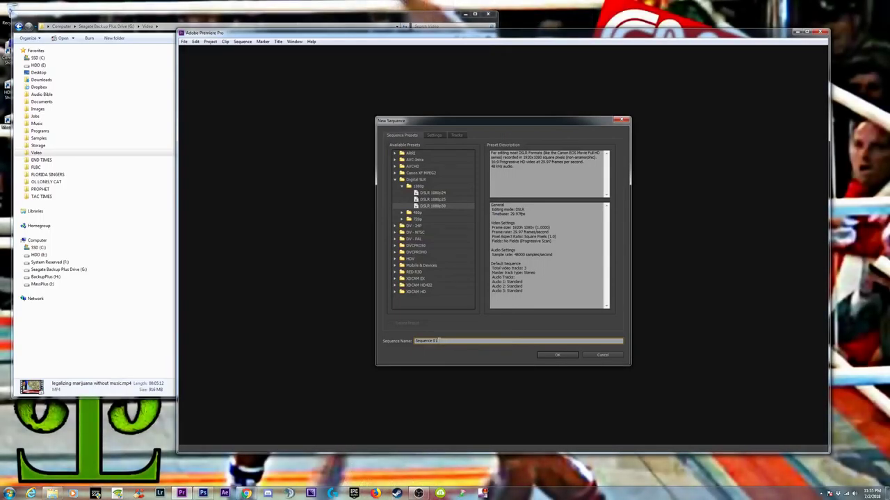
{"action": "key", "text": "ctrl+v"}
{"action": "key", "text": "Home"}
{"action": "type", "text": "The"}
{"action": "key", "text": "Delete"}
{"action": "type", "text": "Legalization of"}
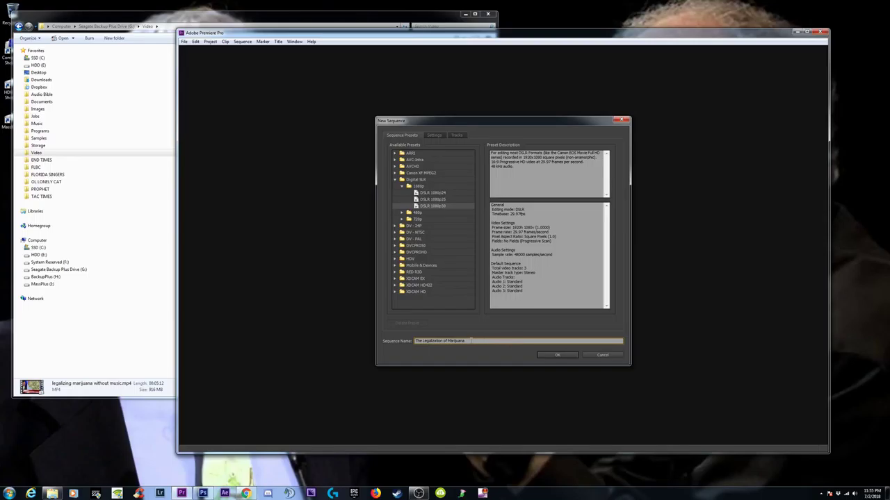
{"action": "left_click_drag", "start_coordinate": [437, 127], "coordinate": [405, 118]}
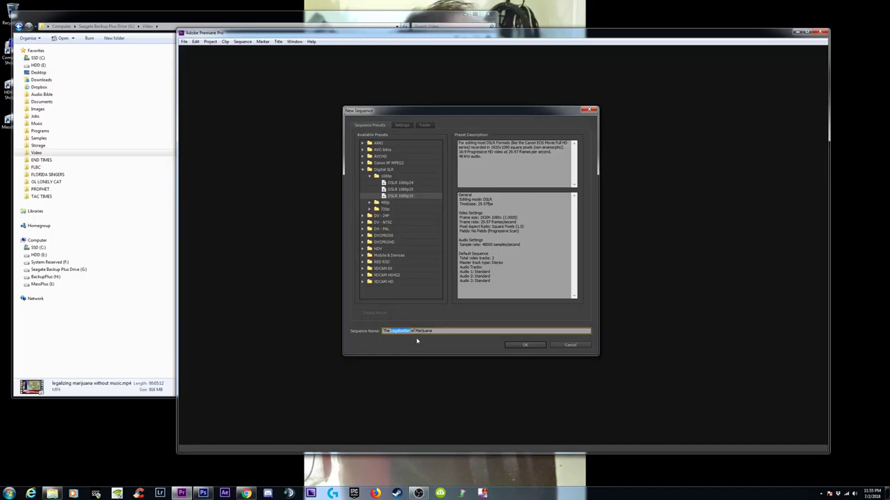
{"action": "left_click", "coordinate": [246, 494]}
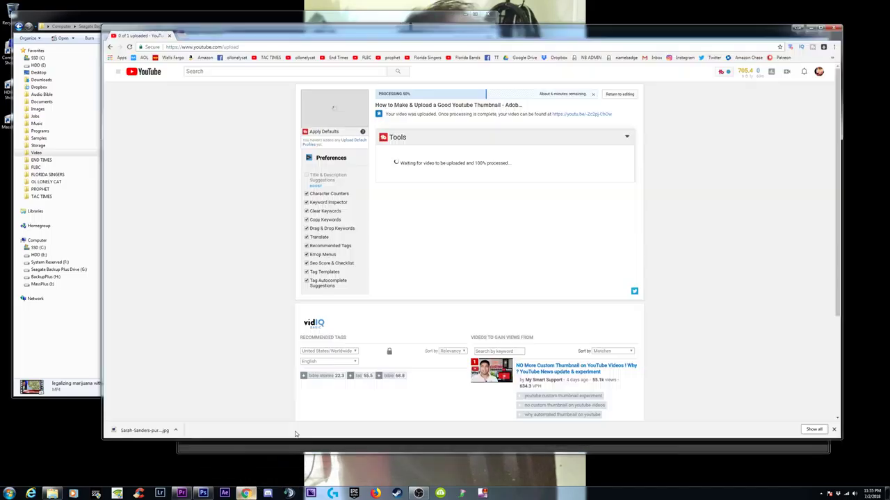
- Search Google for 'Legalization' in a new tab to check the spelling
{"action": "key", "text": "ctrl+t"}
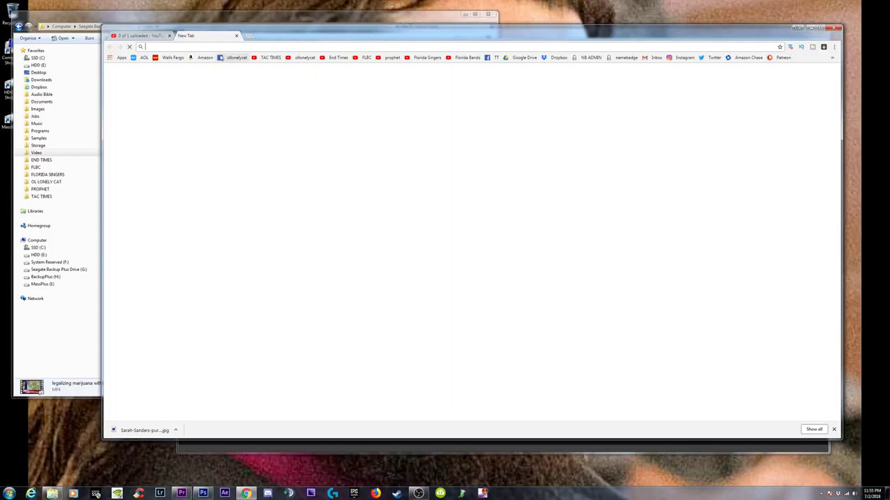
{"action": "type", "text": "Legalization"}
{"action": "key", "text": "Return"}
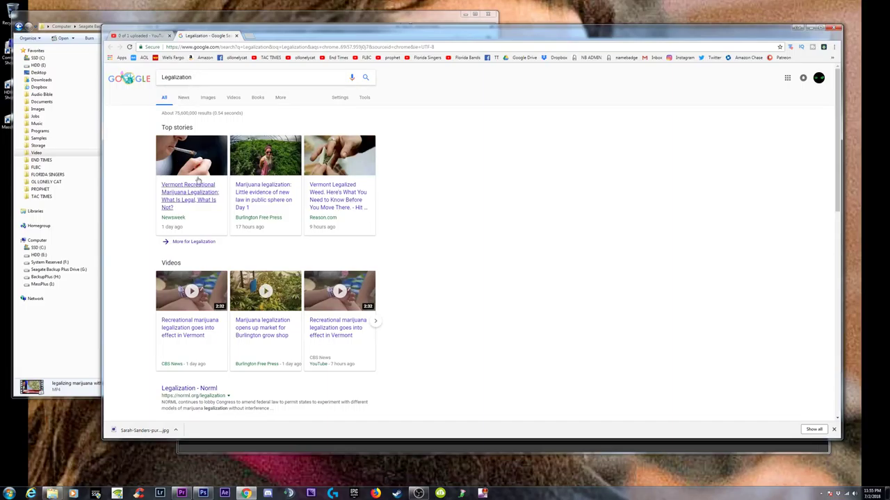
{"action": "scroll", "coordinate": [293, 265], "scroll_direction": "down", "scroll_amount": 3}
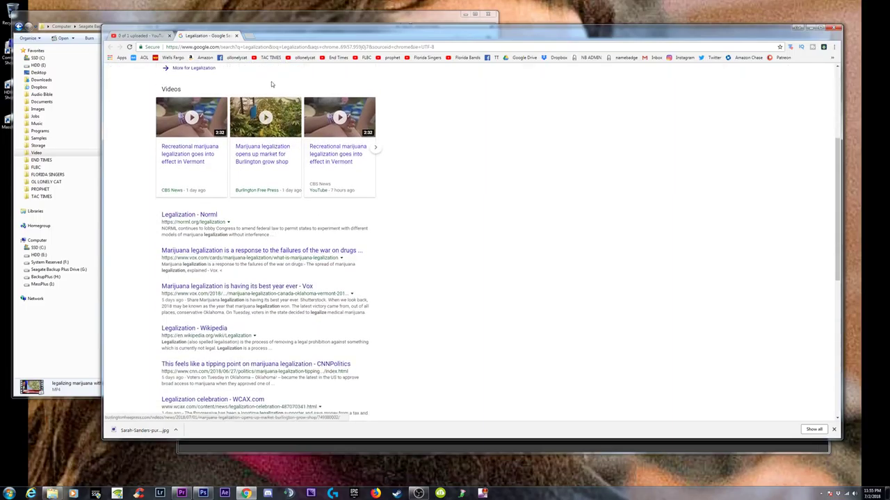
{"action": "left_click_drag", "start_coordinate": [361, 33], "coordinate": [342, 78]}
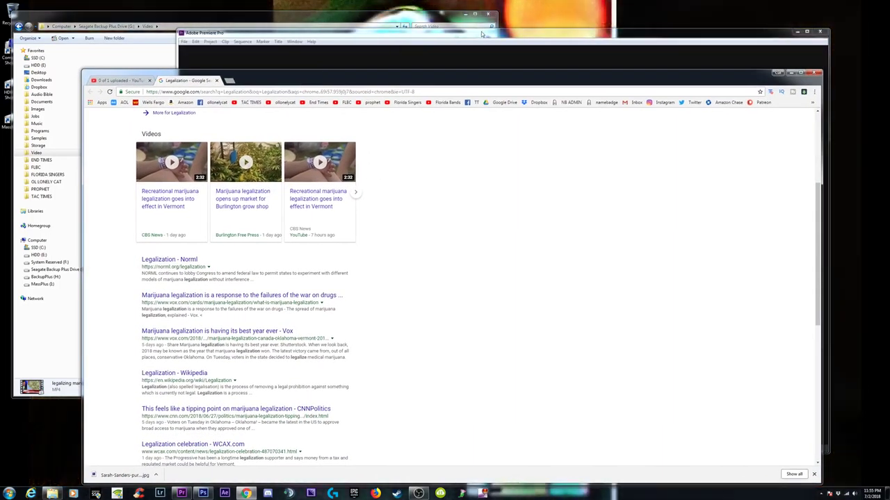
{"action": "left_click_drag", "start_coordinate": [171, 331], "coordinate": [349, 458]}
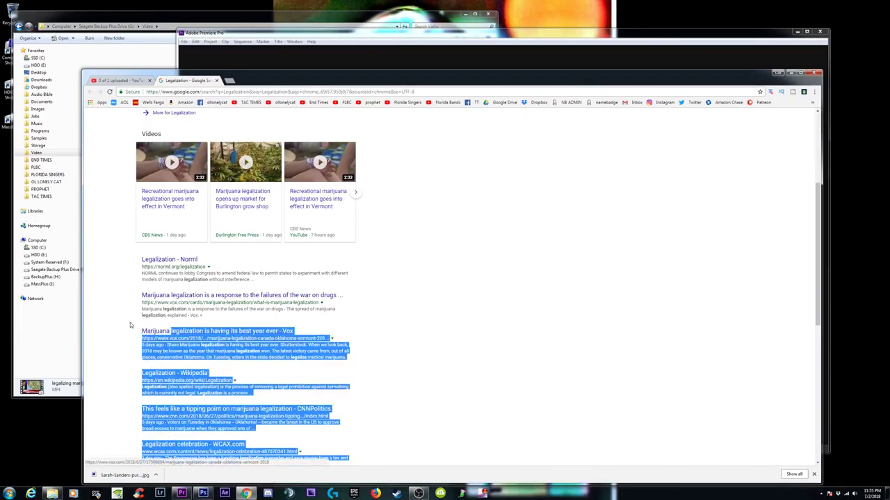
{"action": "left_click", "coordinate": [305, 227]}
{"action": "left_click", "coordinate": [441, 39]}
{"action": "left_click", "coordinate": [514, 344]}
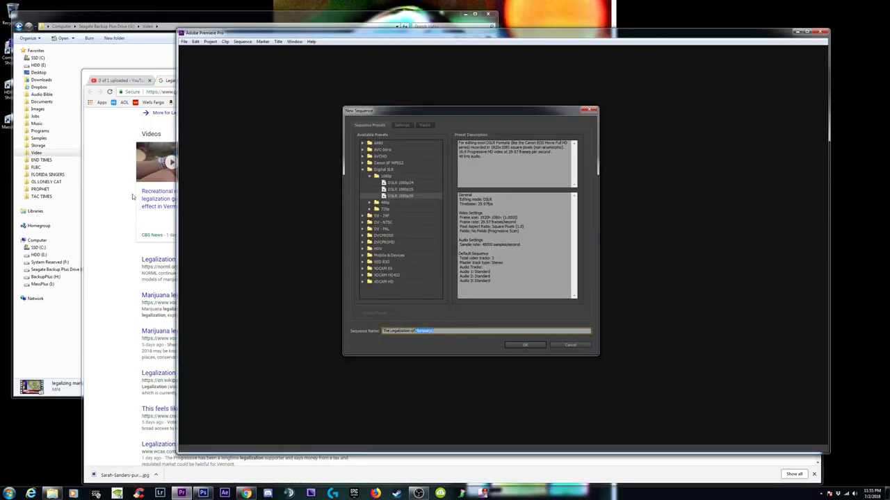
- Replace the query and search Google for 'Marijuana'
{"action": "left_click", "coordinate": [134, 75]}
{"action": "scroll", "coordinate": [231, 109], "scroll_direction": "up", "scroll_amount": 3}
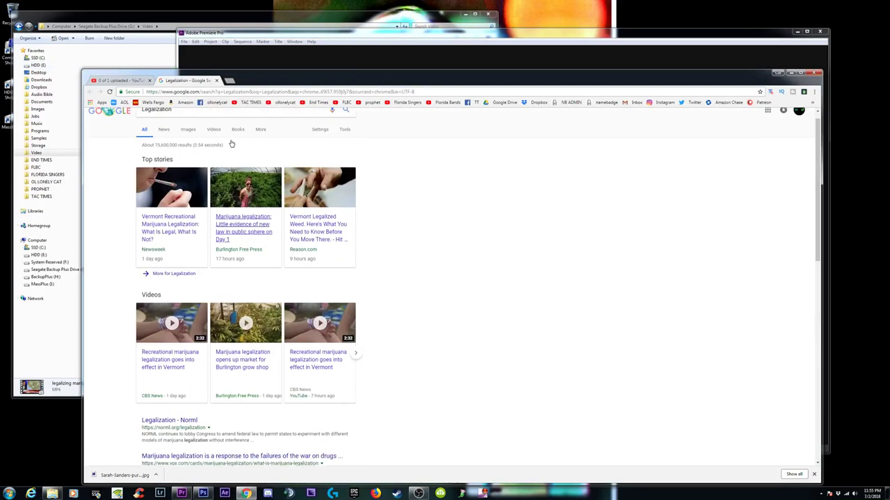
{"action": "double_click", "coordinate": [162, 121]}
{"action": "type", "text": "Marijuana"}
{"action": "key", "text": "Return"}
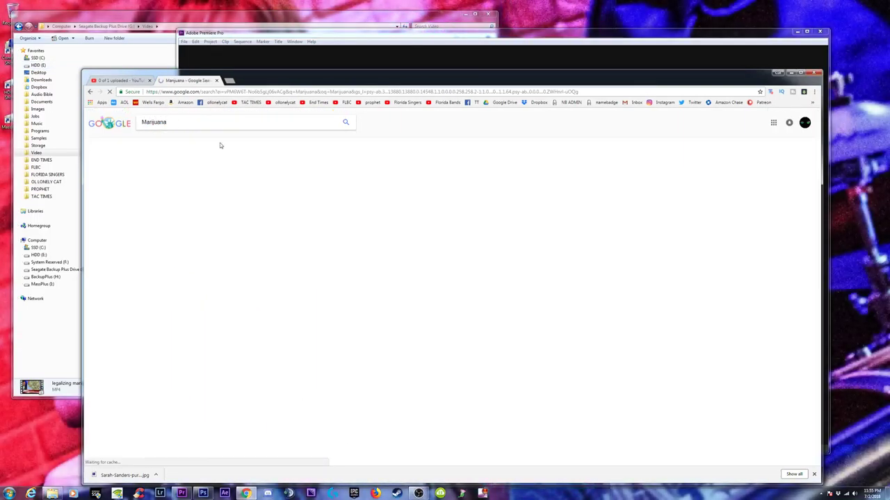
{"action": "scroll", "coordinate": [293, 363], "scroll_direction": "down", "scroll_amount": 3}
{"action": "scroll", "coordinate": [334, 351], "scroll_direction": "up", "scroll_amount": 3}
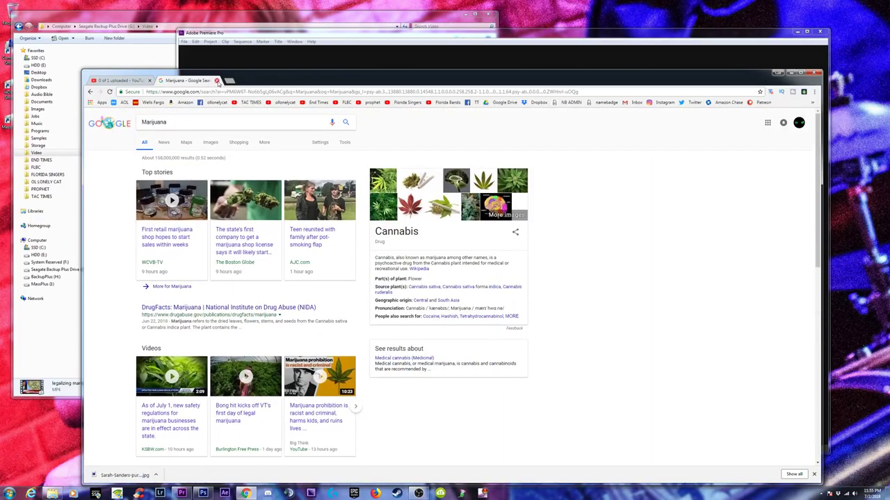
- Close the search tab and create the new sequence in Premiere
{"action": "left_click", "coordinate": [216, 80]}
{"action": "left_click", "coordinate": [751, 46]}
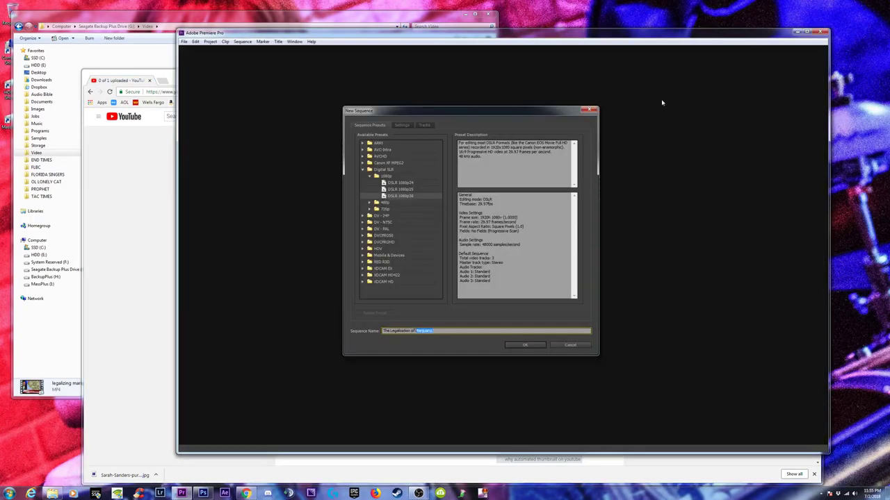
{"action": "left_click", "coordinate": [525, 345]}
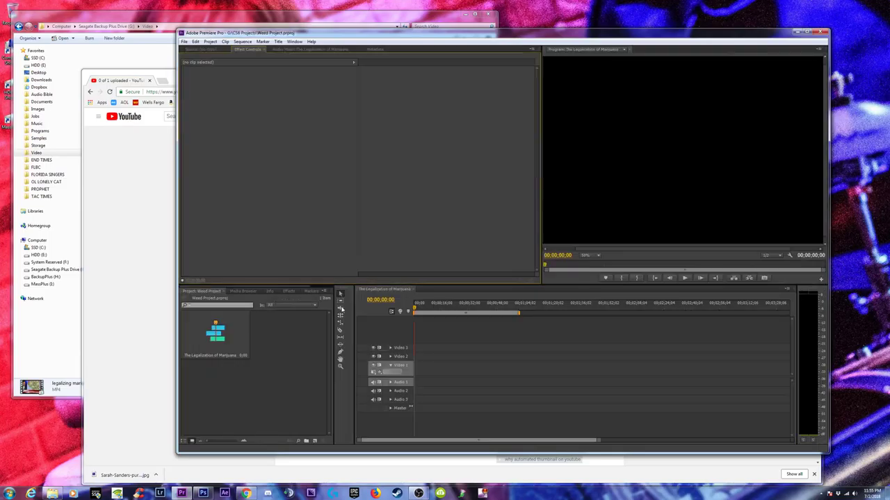
- Drop legalizing marijuana without music.mp4 onto Video 1 and change the sequence settings to match
{"action": "left_click", "coordinate": [156, 43]}
{"action": "left_click_drag", "start_coordinate": [260, 23], "coordinate": [114, 33]}
{"action": "left_click_drag", "start_coordinate": [100, 219], "coordinate": [482, 321]}
{"action": "left_click_drag", "start_coordinate": [435, 368], "coordinate": [422, 373]}
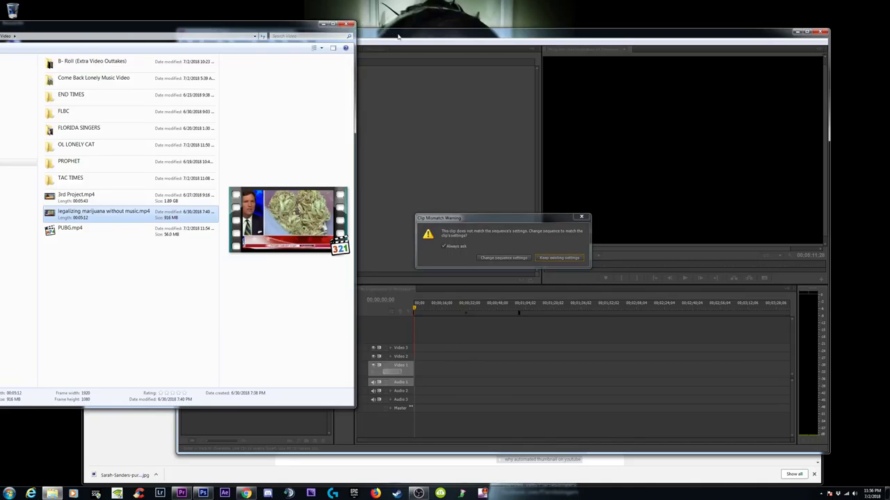
{"action": "left_click", "coordinate": [513, 296]}
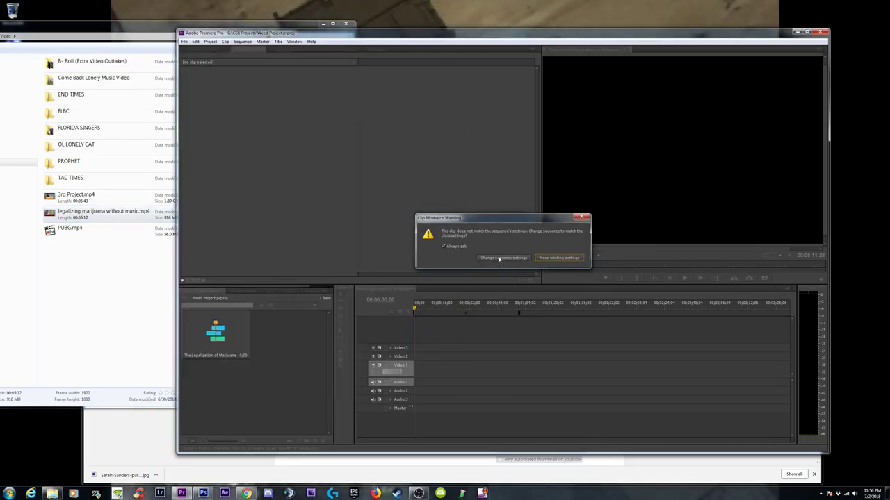
{"action": "left_click", "coordinate": [498, 259]}
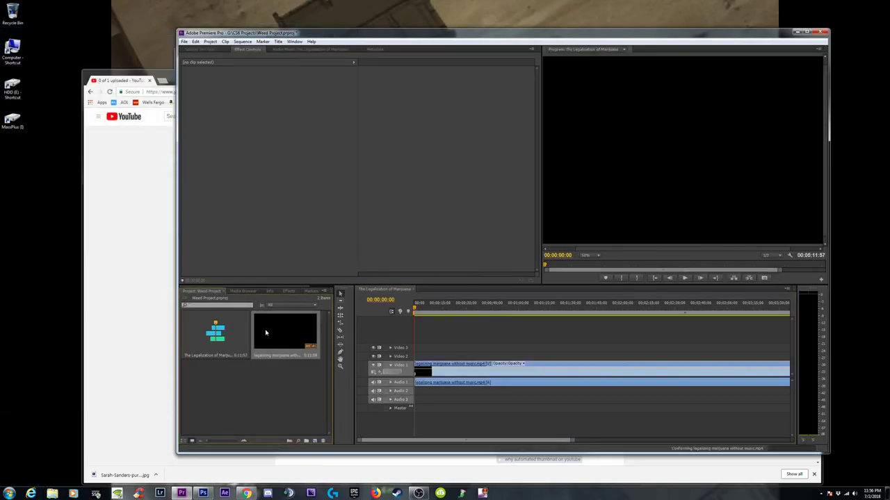
{"action": "right_click", "coordinate": [265, 333]}
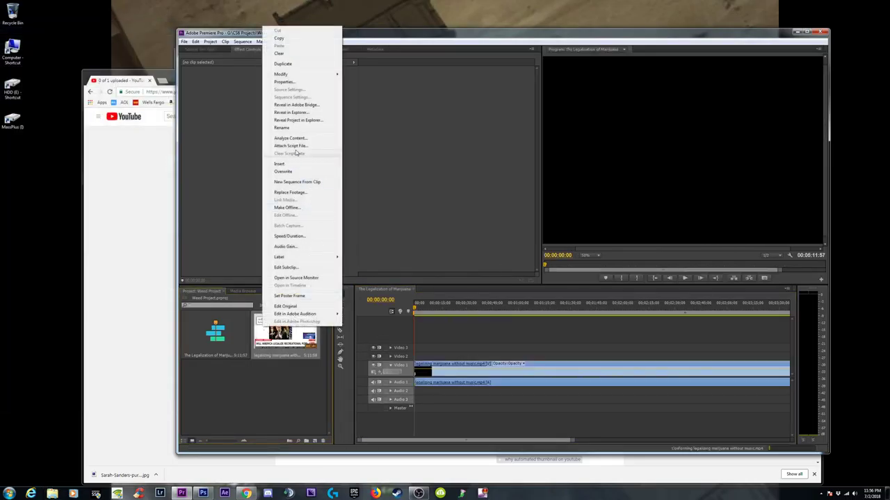
{"action": "right_click", "coordinate": [217, 337]}
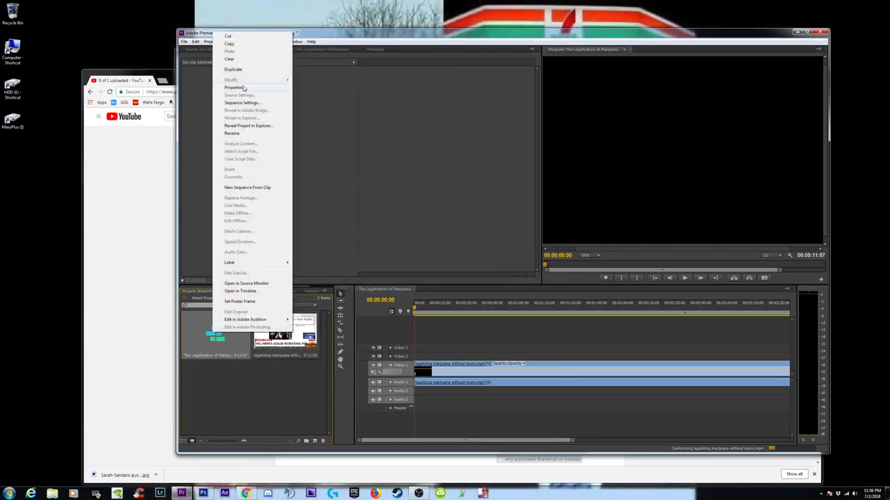
{"action": "left_click", "coordinate": [245, 88]}
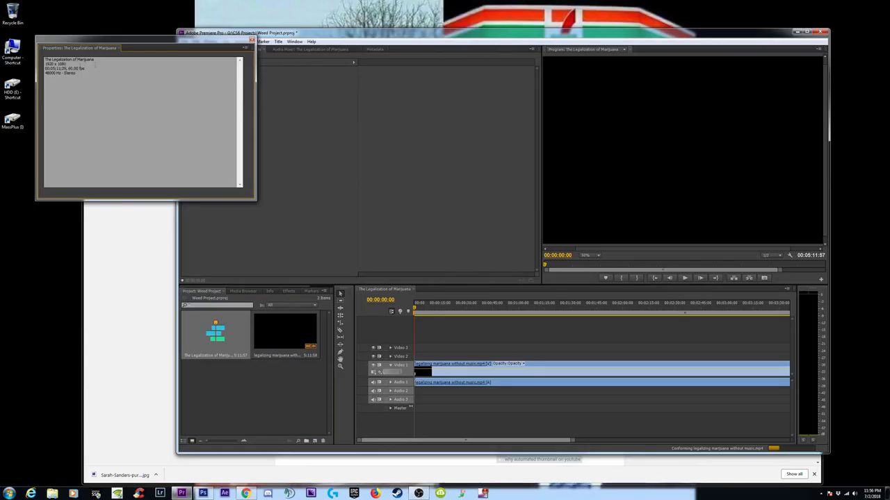
{"action": "left_click", "coordinate": [252, 40]}
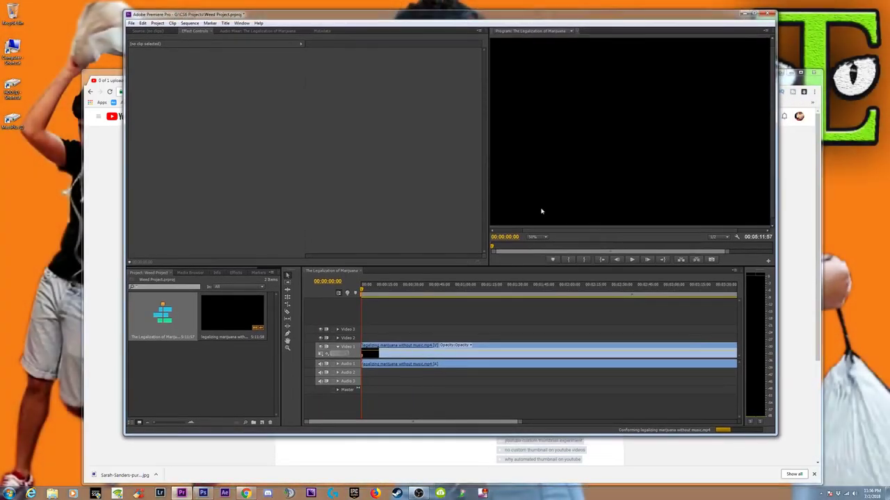
- Move the playhead to 00:00:31:36 and zoom the timeline in and out on the clip
{"action": "left_click", "coordinate": [417, 293]}
{"action": "key", "text": "minus"}
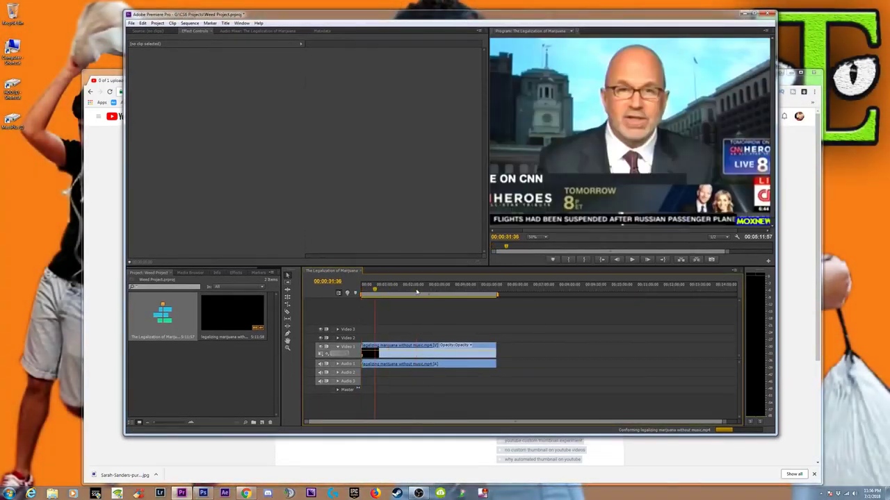
{"action": "key", "text": "minus"}
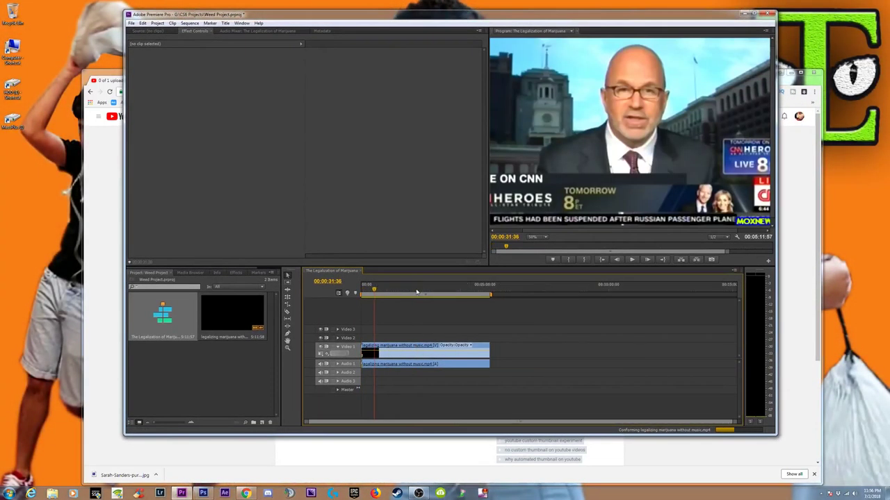
{"action": "key", "text": "equal"}
{"action": "key", "text": "equal"}
{"action": "key", "text": "minus"}
{"action": "key", "text": "minus"}
{"action": "key", "text": "equal"}
{"action": "key", "text": "equal"}
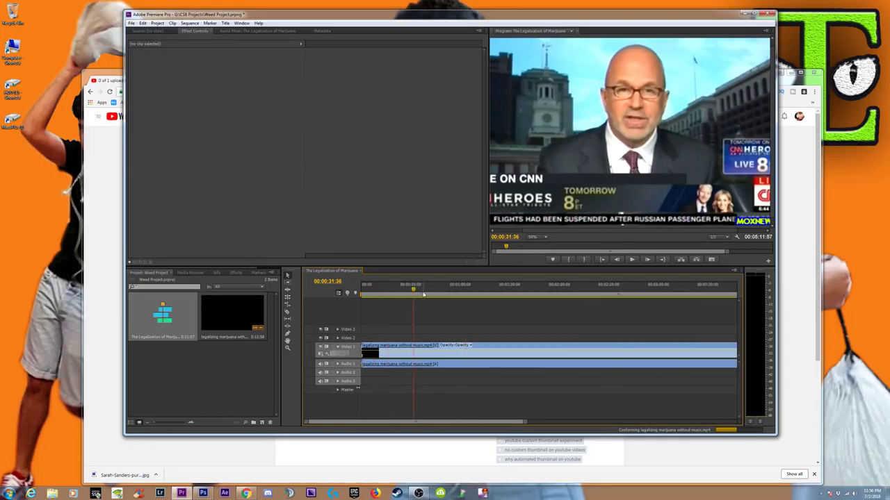
{"action": "key", "text": "minus"}
{"action": "key", "text": "minus"}
{"action": "key", "text": "equal"}
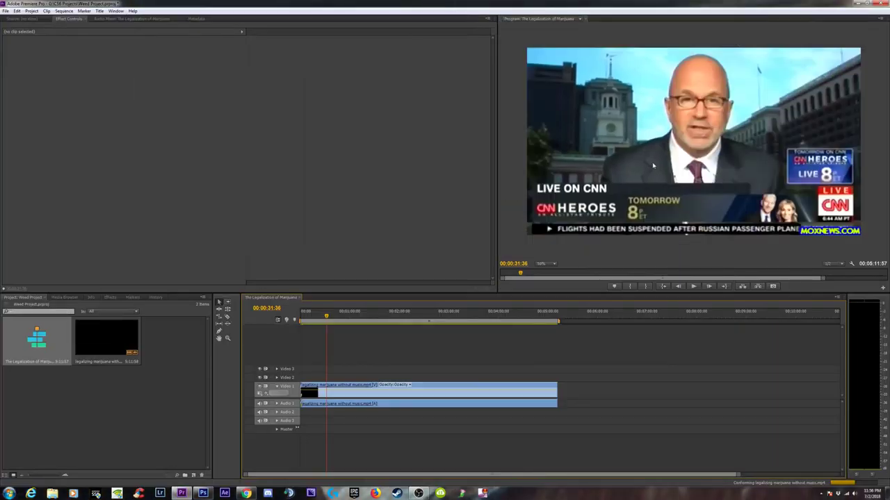
- Fit the clip, expand Audio 1's waveform, and jump to the Fox News interview at 00:02:35:31
{"action": "left_click", "coordinate": [303, 317]}
{"action": "key", "text": "minus"}
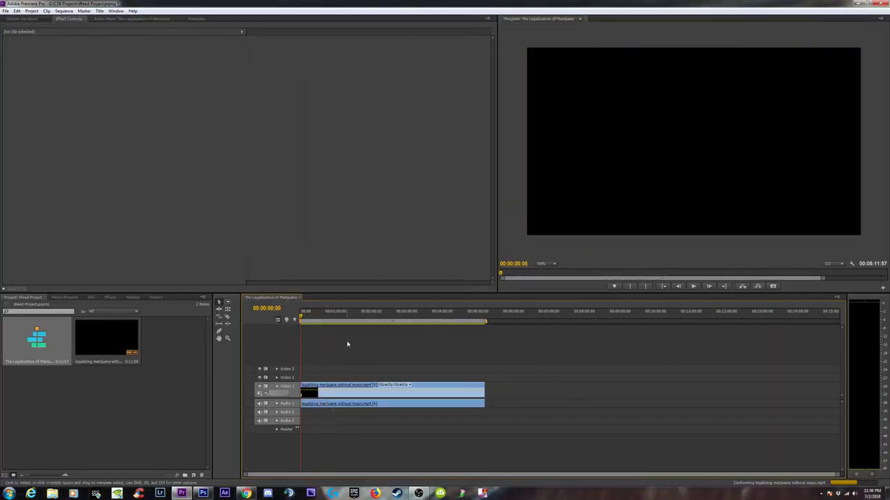
{"action": "key", "text": "equal"}
{"action": "left_click", "coordinate": [278, 404]}
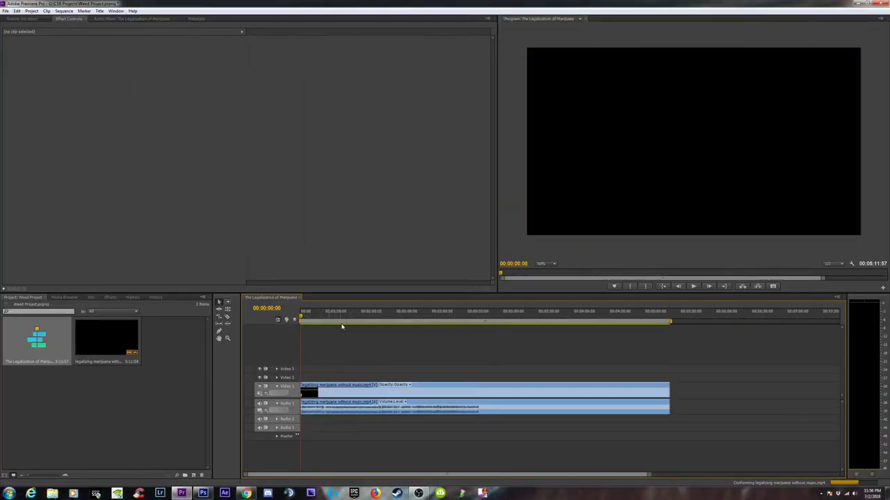
{"action": "left_click", "coordinate": [383, 314]}
{"action": "left_click", "coordinate": [485, 314]}
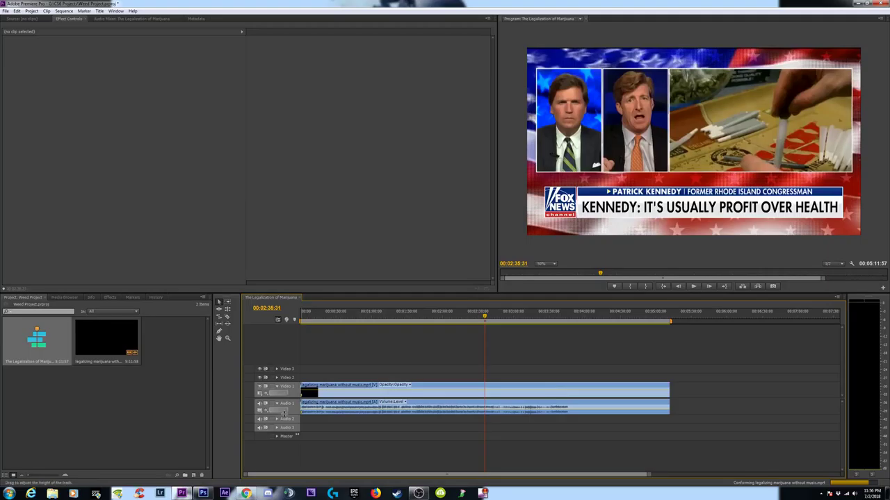
- Make the Audio 1 and Video 1 tracks taller to enlarge the waveform
{"action": "left_click_drag", "start_coordinate": [284, 414], "coordinate": [282, 432]}
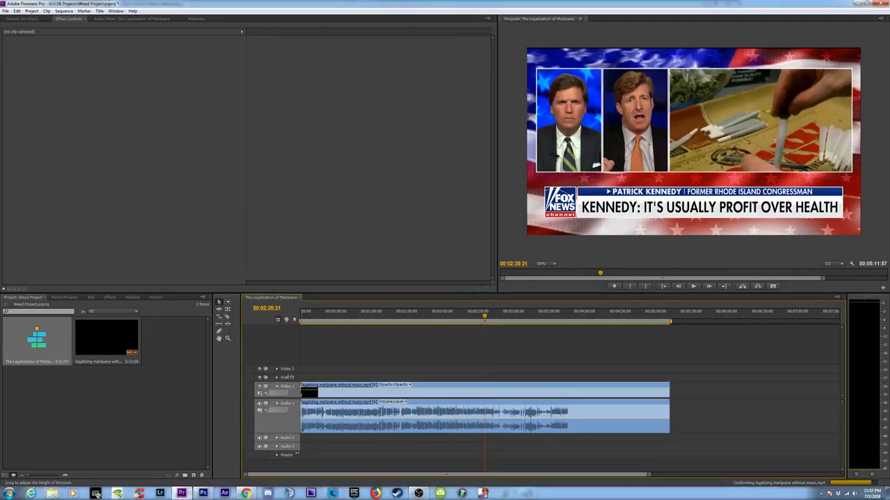
{"action": "left_click_drag", "start_coordinate": [293, 383], "coordinate": [289, 372]}
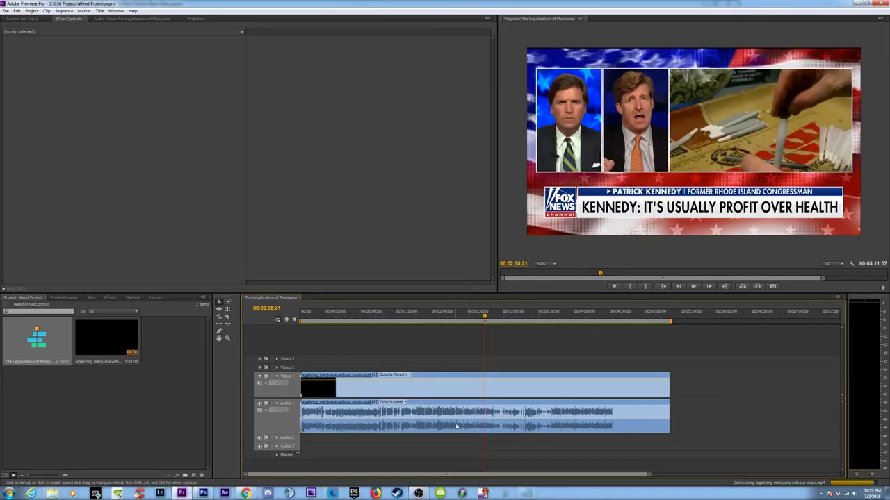
{"action": "left_click_drag", "start_coordinate": [326, 434], "coordinate": [326, 439]}
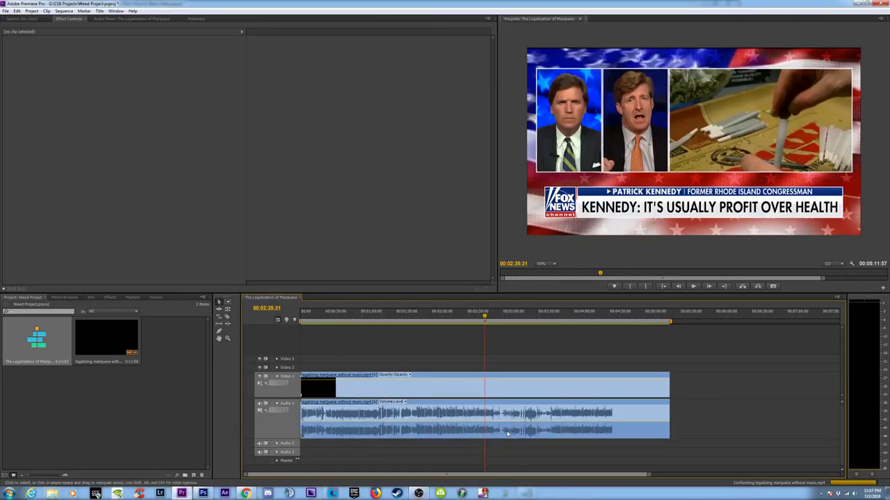
- Zoom around 00:02:58:42, widen the timeline panel, and scrub past 3:56
{"action": "key", "text": "="}
{"action": "key", "text": "="}
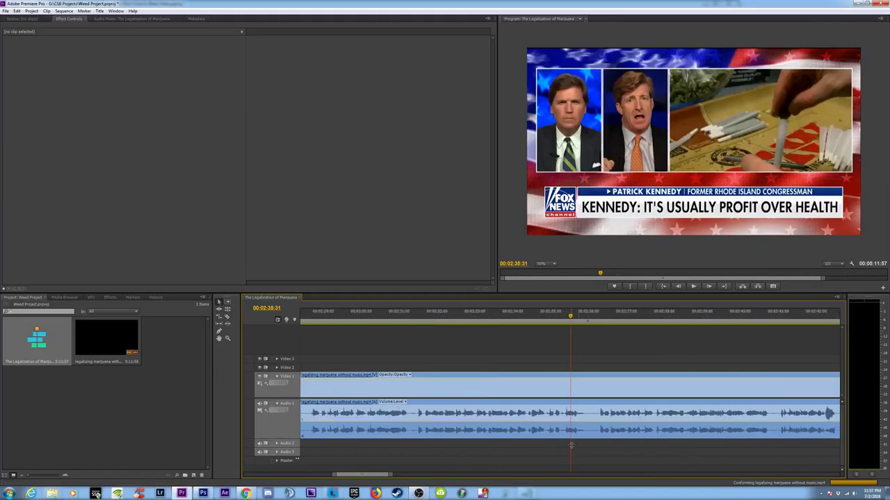
{"action": "key", "text": "-"}
{"action": "key", "text": "-"}
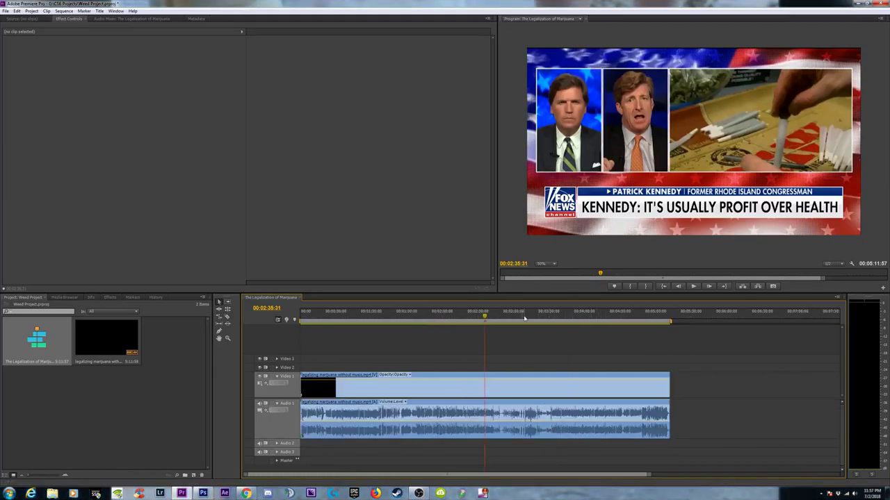
{"action": "left_click", "coordinate": [513, 322]}
{"action": "key", "text": "="}
{"action": "key", "text": "-"}
{"action": "key", "text": "-"}
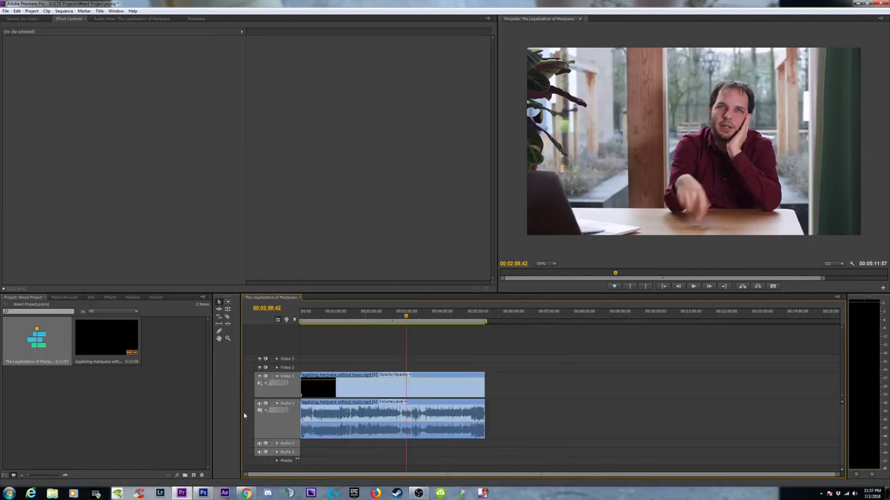
{"action": "left_click_drag", "start_coordinate": [240, 411], "coordinate": [180, 412]}
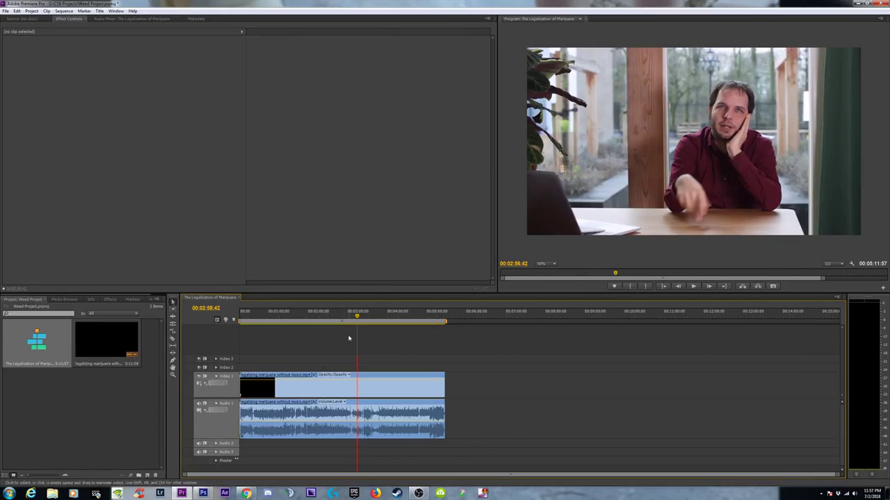
{"action": "left_click_drag", "start_coordinate": [357, 314], "coordinate": [424, 316]}
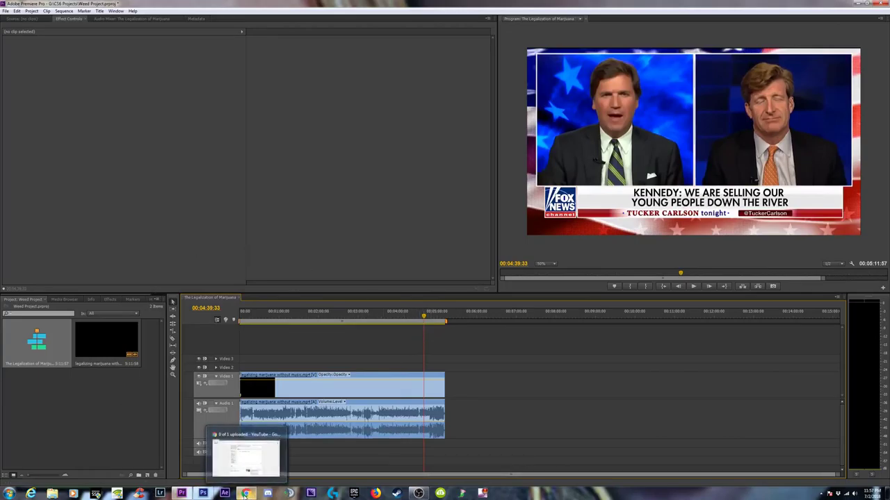
{"action": "left_click", "coordinate": [245, 493]}
- Open the TAC TIMES YouTube channel in a new tab and type 'royalty free dramatic miusic' in search
{"action": "left_click", "coordinate": [166, 81]}
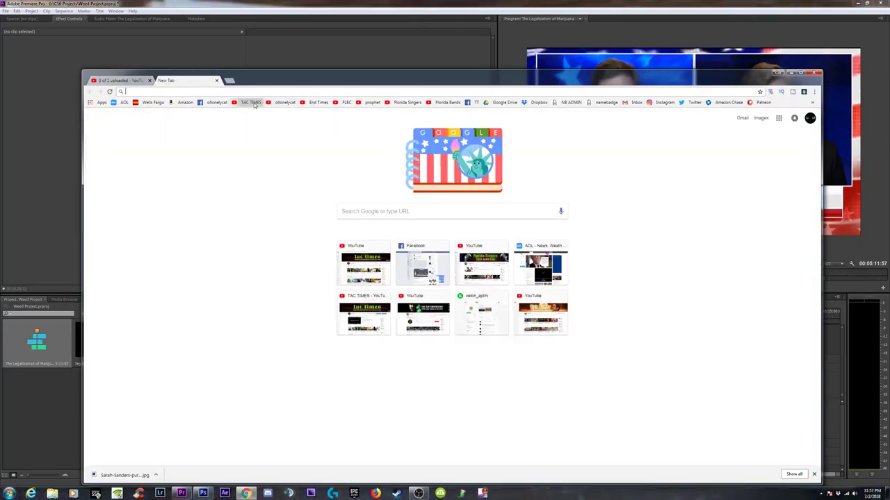
{"action": "left_click", "coordinate": [258, 103]}
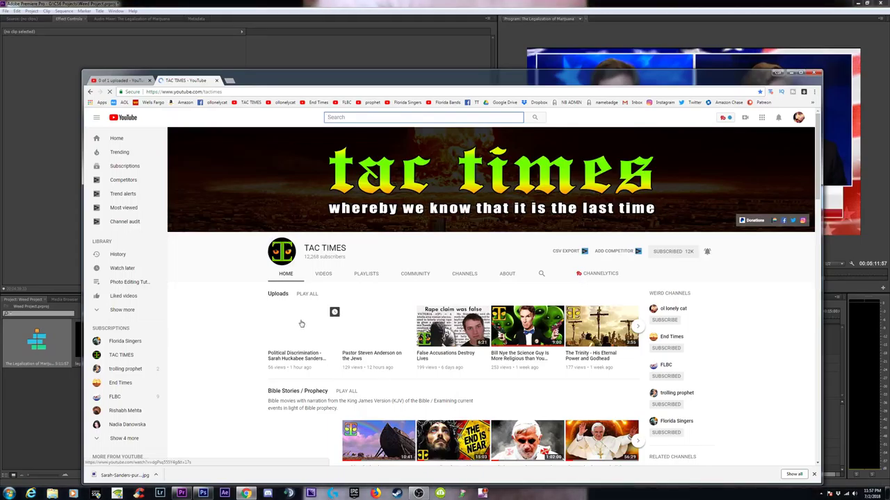
{"action": "scroll", "coordinate": [239, 311], "scroll_direction": "down", "scroll_amount": 1}
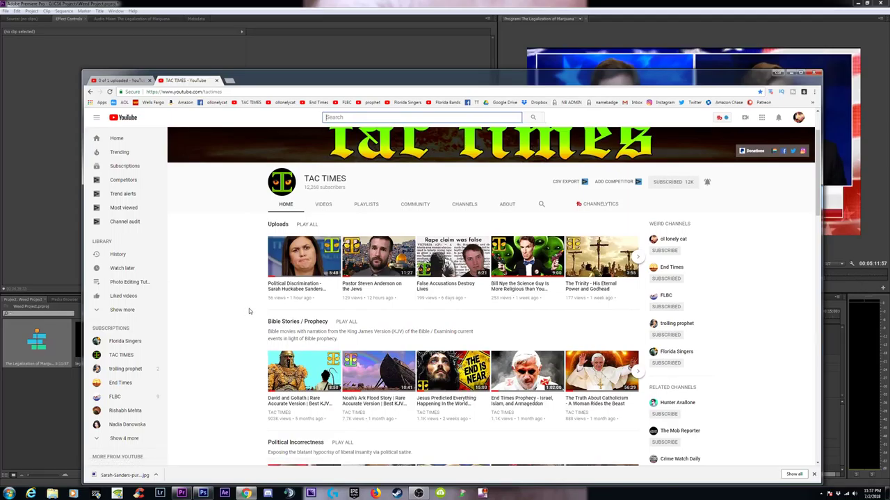
{"action": "scroll", "coordinate": [261, 268], "scroll_direction": "up", "scroll_amount": 1}
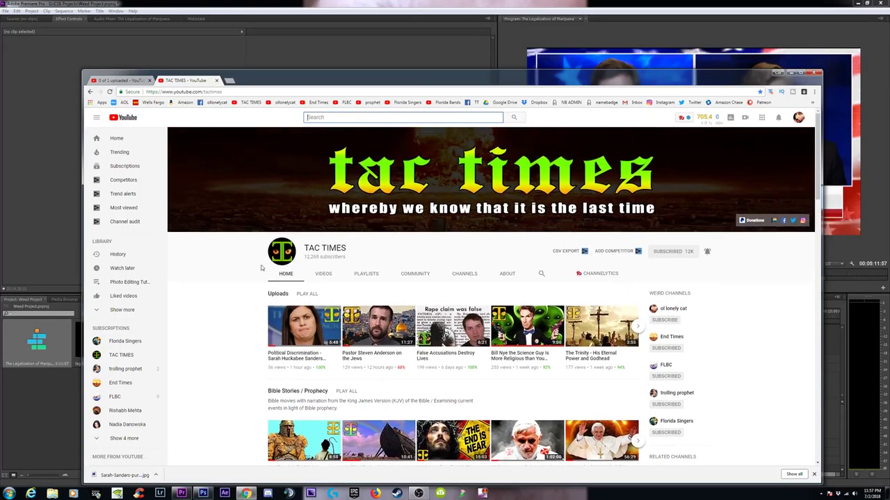
{"action": "type", "text": "ro"}
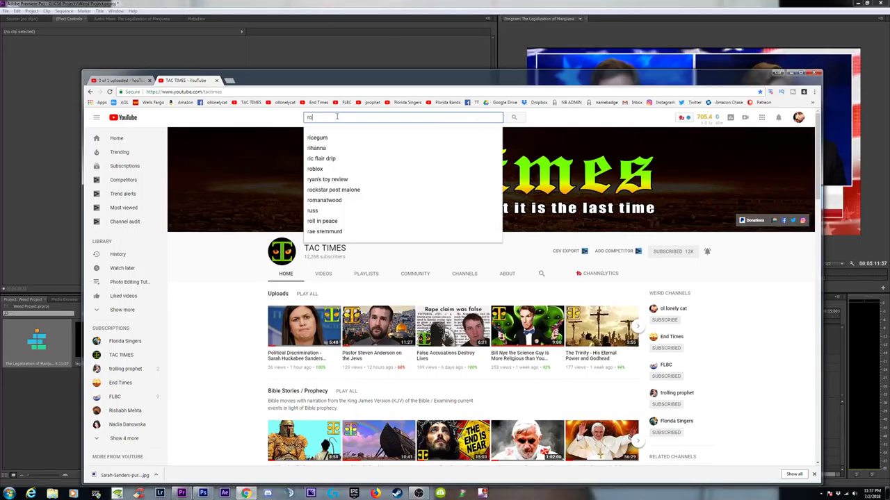
{"action": "type", "text": "yalty fre"}
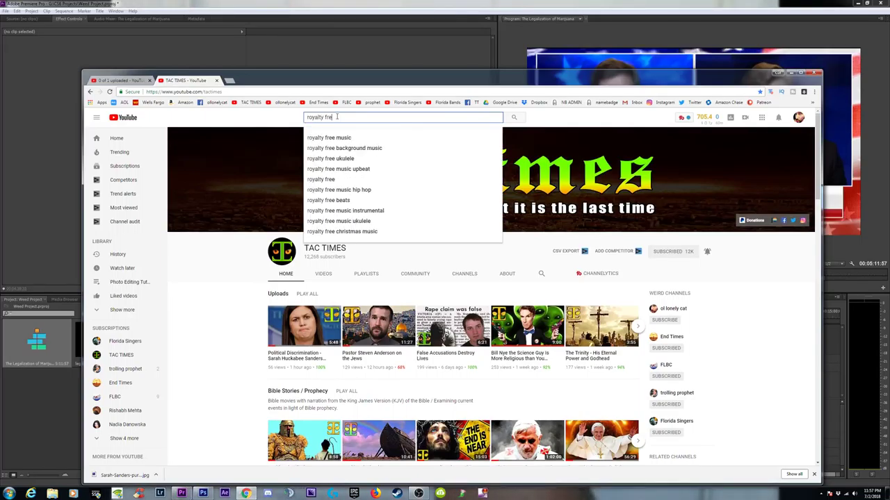
{"action": "type", "text": "e dramat"}
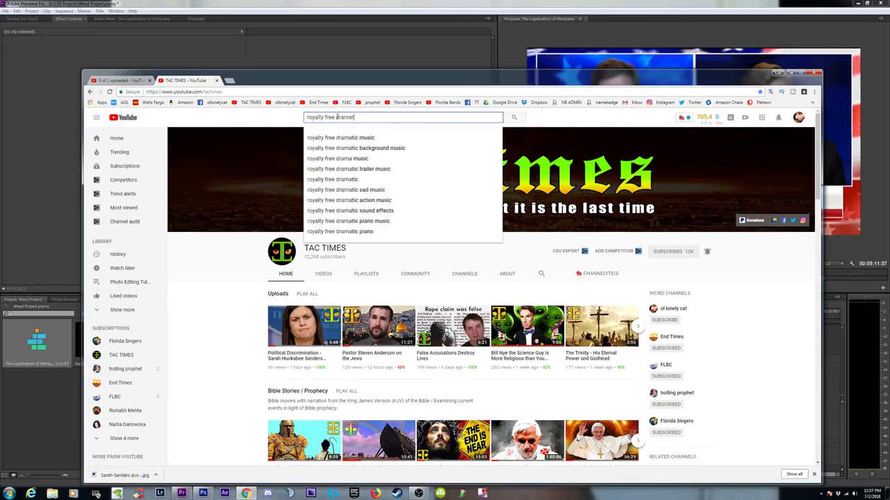
{"action": "type", "text": "ic miusic"}
- Run the royalty free dramatic music search and open 'My Spirit Is Free' in a new tab
{"action": "key", "text": "Return"}
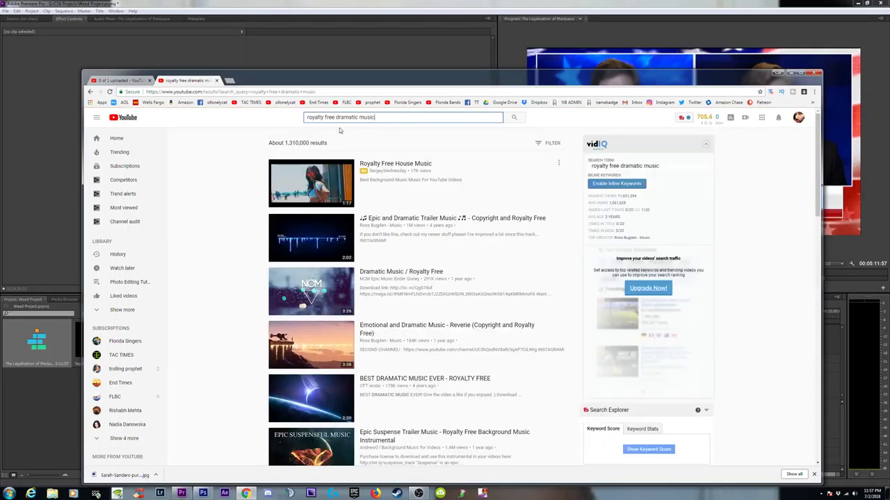
{"action": "scroll", "coordinate": [401, 219], "scroll_direction": "down", "scroll_amount": 1}
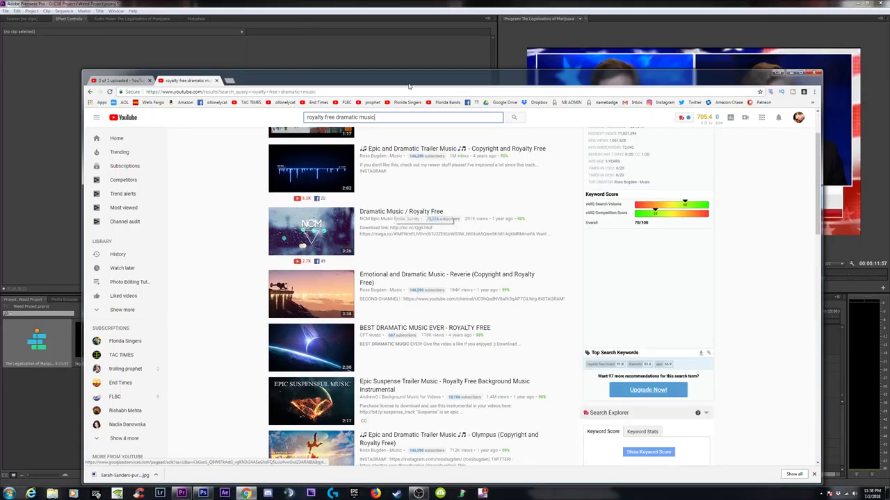
{"action": "left_click_drag", "start_coordinate": [426, 80], "coordinate": [221, 1]}
{"action": "left_click_drag", "start_coordinate": [410, 5], "coordinate": [425, 45]}
{"action": "scroll", "coordinate": [333, 285], "scroll_direction": "down", "scroll_amount": 6}
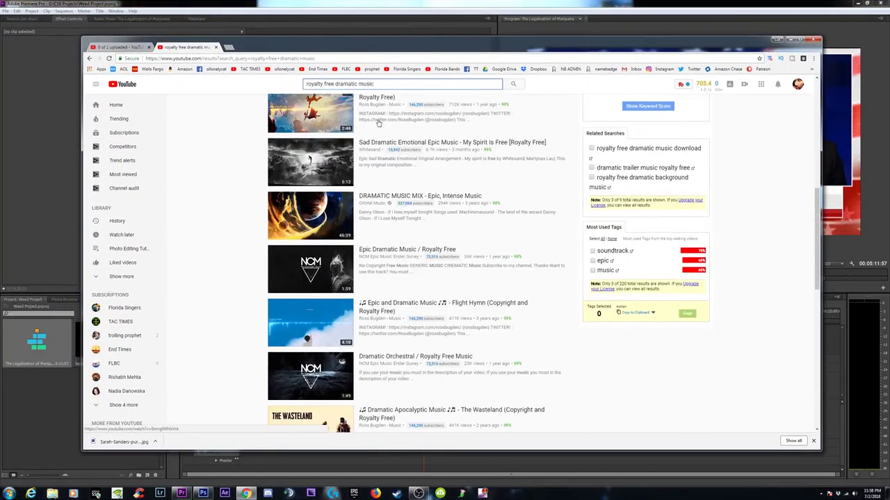
{"action": "middle_click", "coordinate": [425, 143]}
{"action": "key", "text": "ctrl+Tab"}
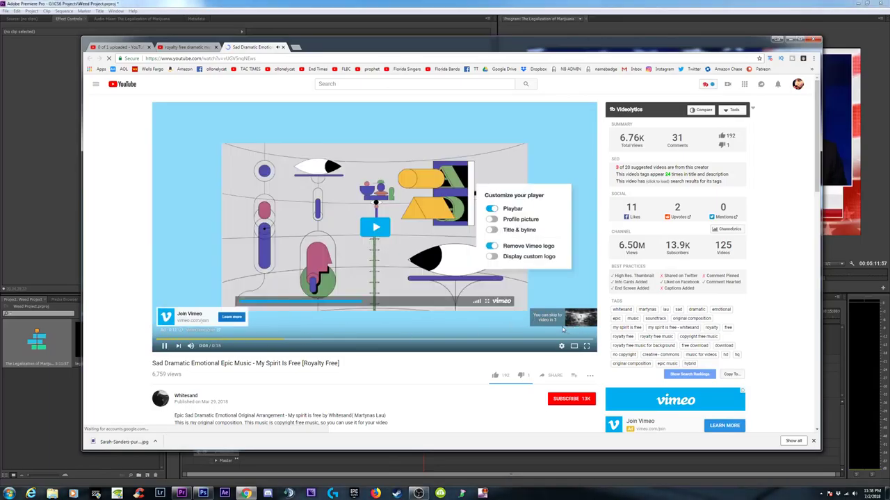
{"action": "left_click", "coordinate": [571, 320]}
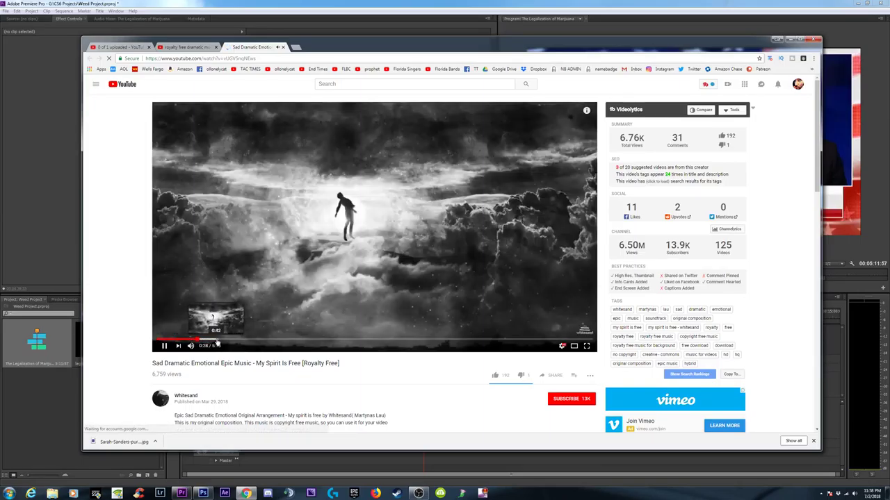
{"action": "left_click", "coordinate": [218, 343]}
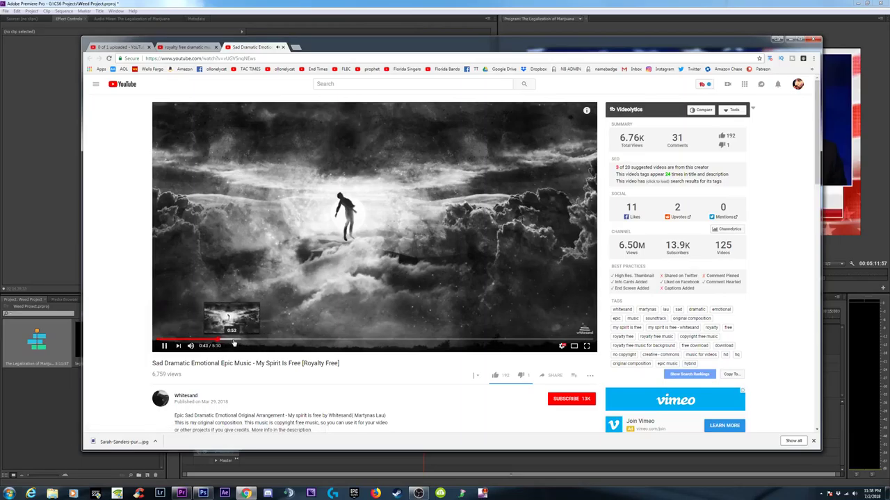
{"action": "left_click", "coordinate": [237, 343]}
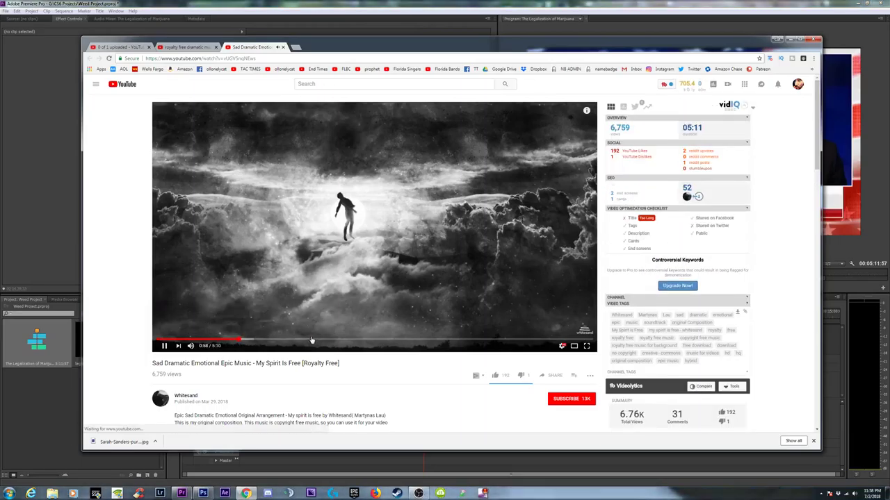
{"action": "left_click", "coordinate": [312, 342]}
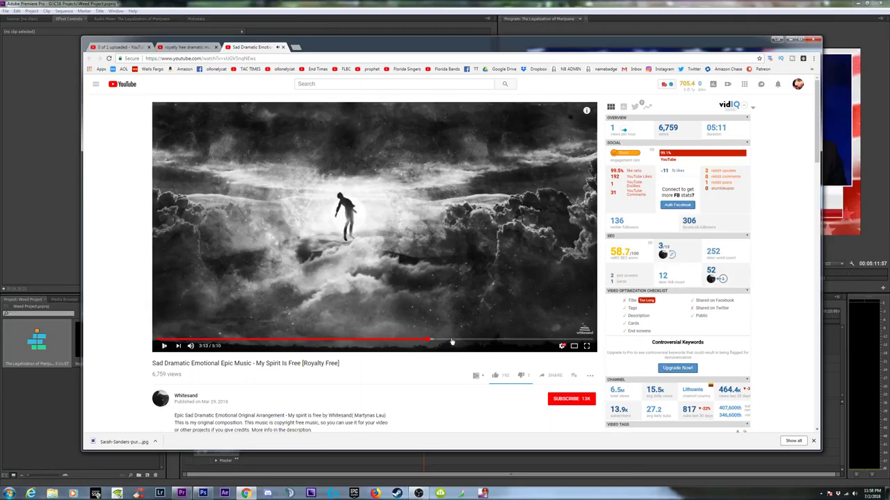
{"action": "left_click", "coordinate": [490, 341]}
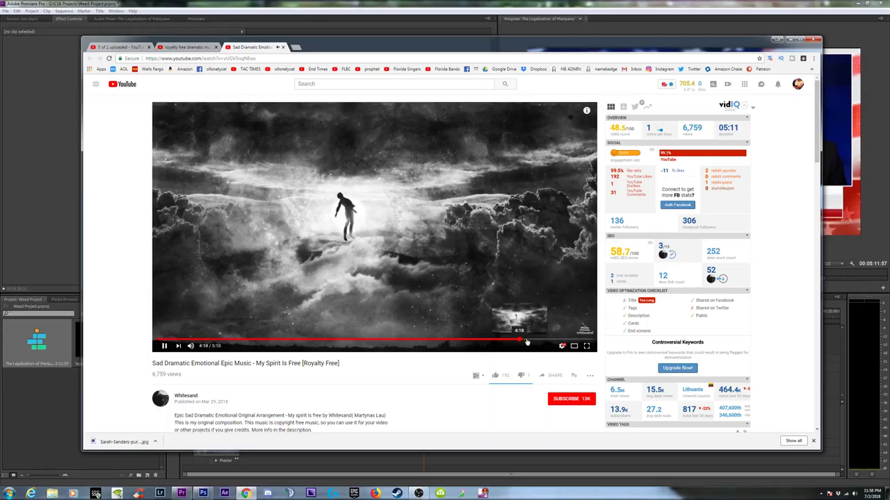
{"action": "left_click", "coordinate": [547, 340]}
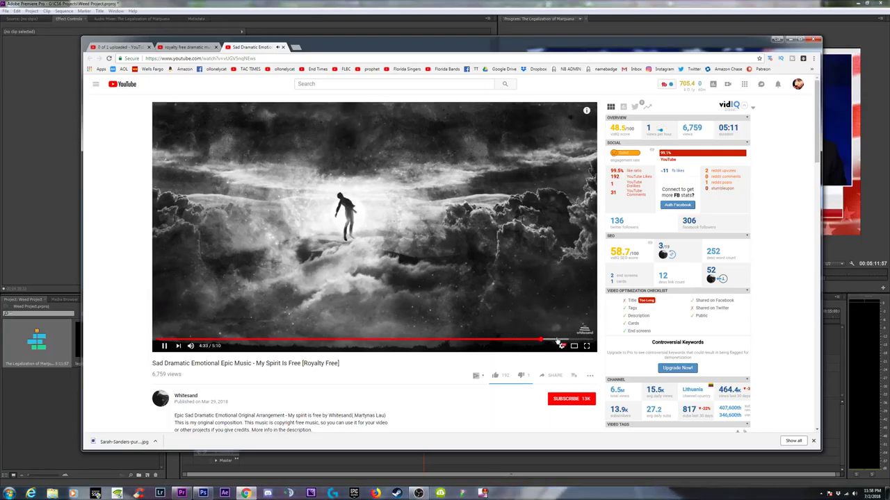
{"action": "left_click", "coordinate": [564, 341]}
{"action": "left_click", "coordinate": [579, 341]}
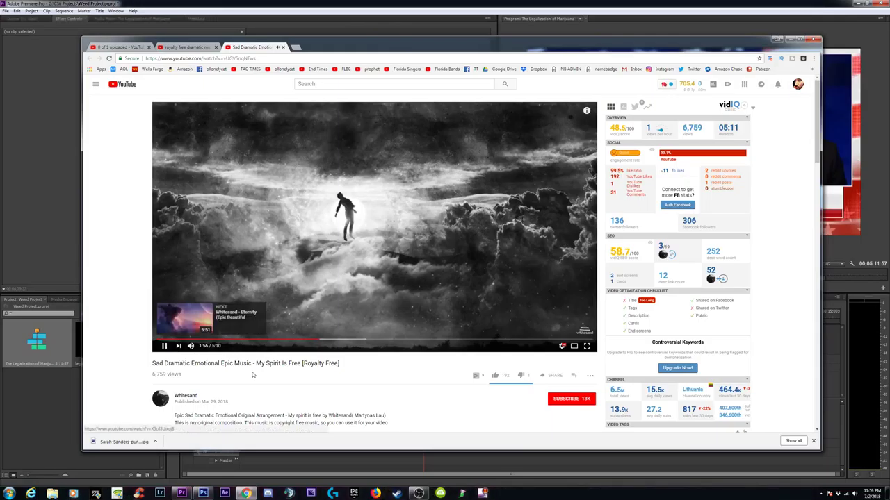
{"action": "scroll", "coordinate": [376, 399], "scroll_direction": "down", "scroll_amount": 6}
{"action": "scroll", "coordinate": [376, 400], "scroll_direction": "down", "scroll_amount": 3}
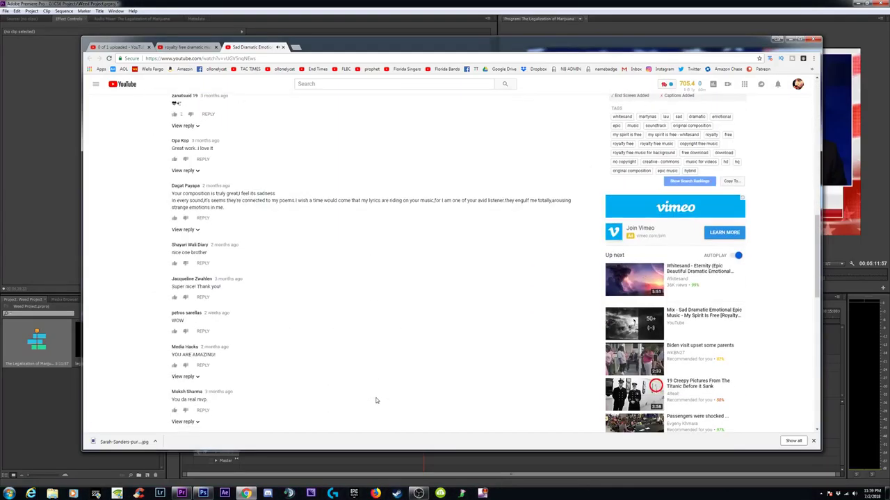
{"action": "scroll", "coordinate": [376, 400], "scroll_direction": "up", "scroll_amount": 9}
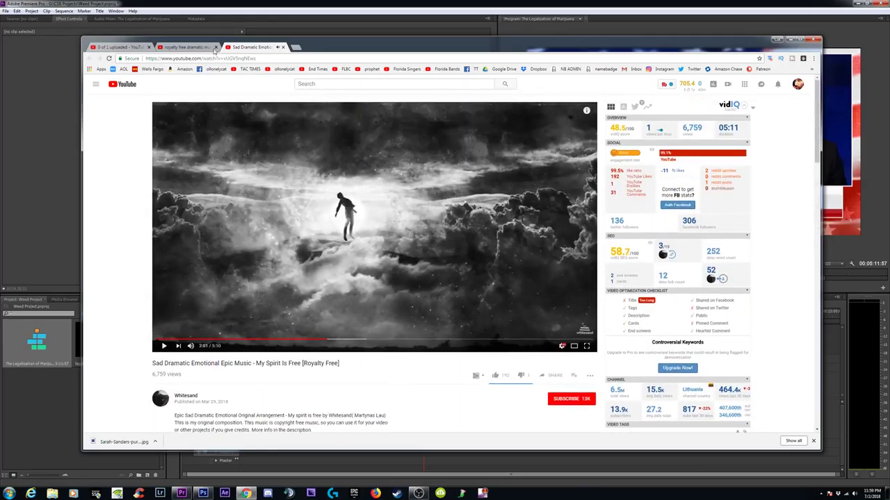
- Copy the 'My Spirit Is Free' YouTube video address and switch to 4K Video Downloader
{"action": "left_click", "coordinate": [206, 59]}
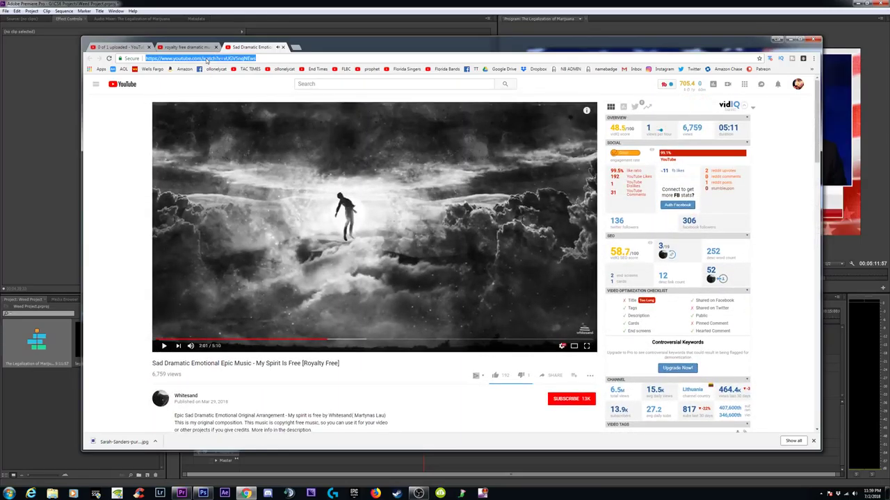
{"action": "right_click", "coordinate": [206, 60]}
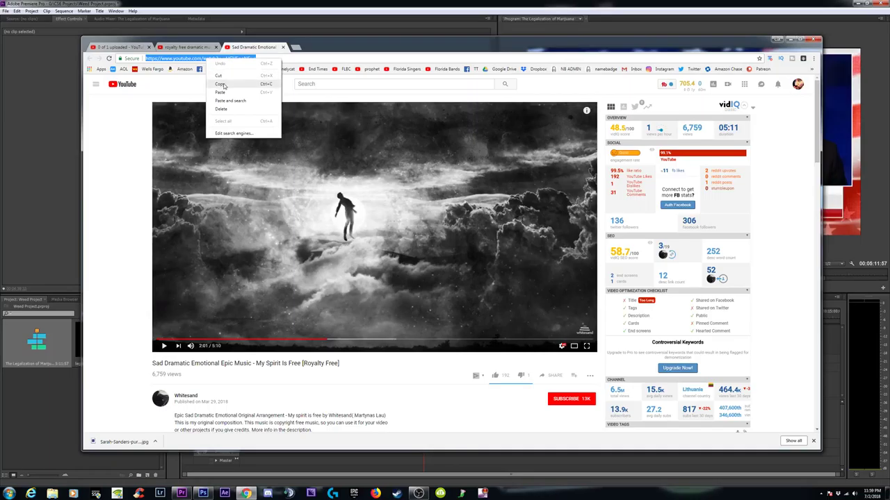
{"action": "left_click", "coordinate": [221, 84]}
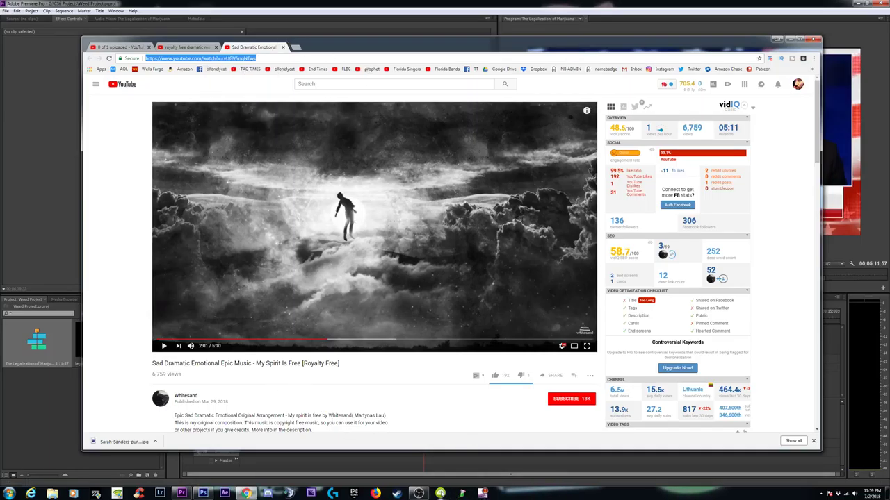
{"action": "left_click", "coordinate": [440, 493]}
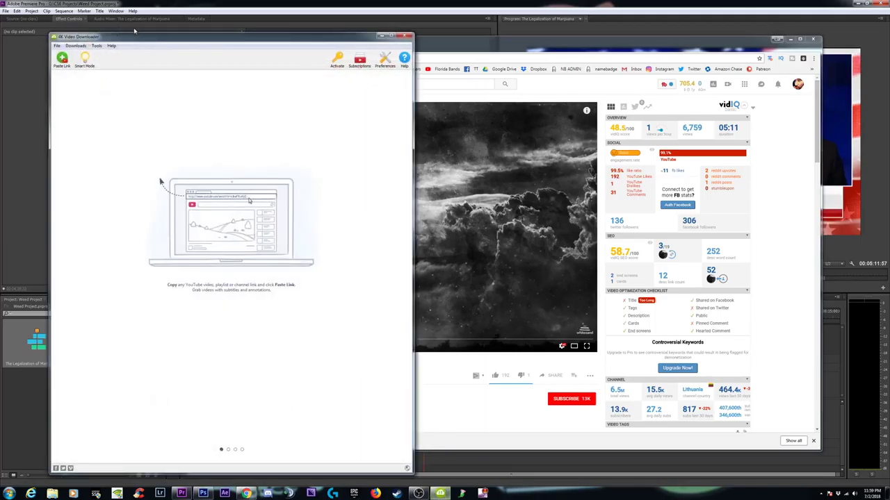
- Search Google for '4k video downloader' in a new Chrome tab
{"action": "left_click_drag", "start_coordinate": [133, 29], "coordinate": [115, 15]}
{"action": "left_click", "coordinate": [304, 45]}
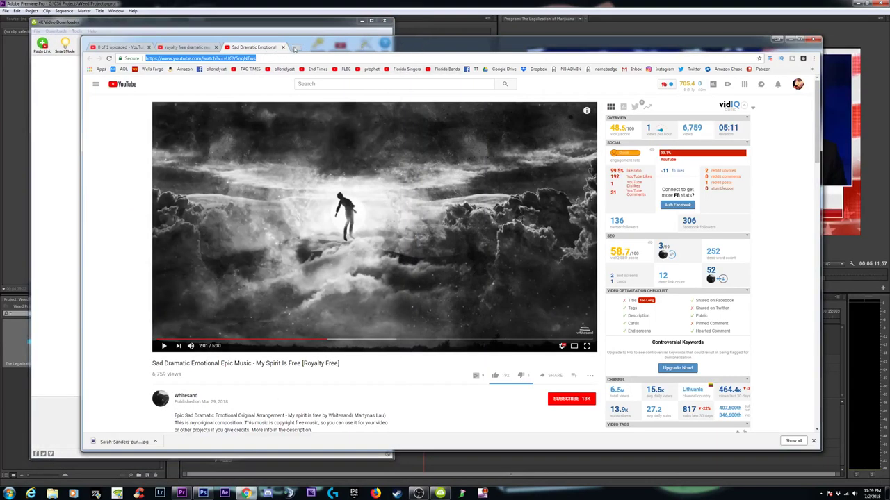
{"action": "left_click", "coordinate": [293, 47]}
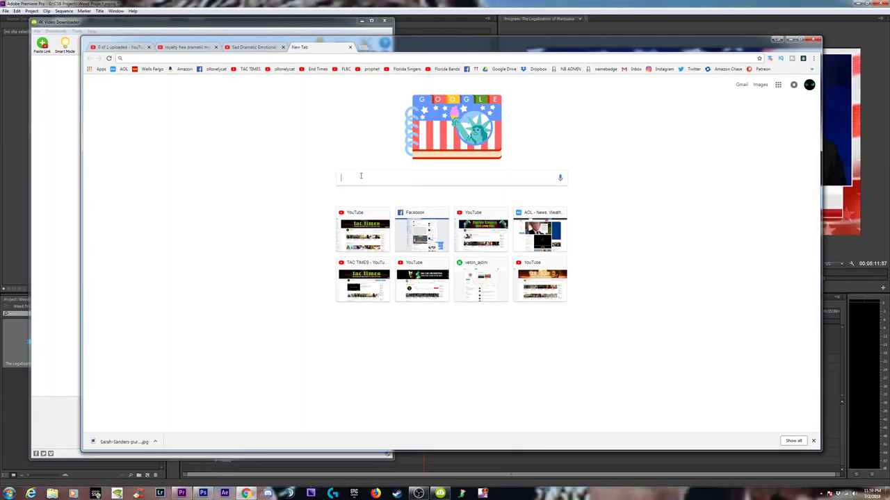
{"action": "type", "text": "4k"}
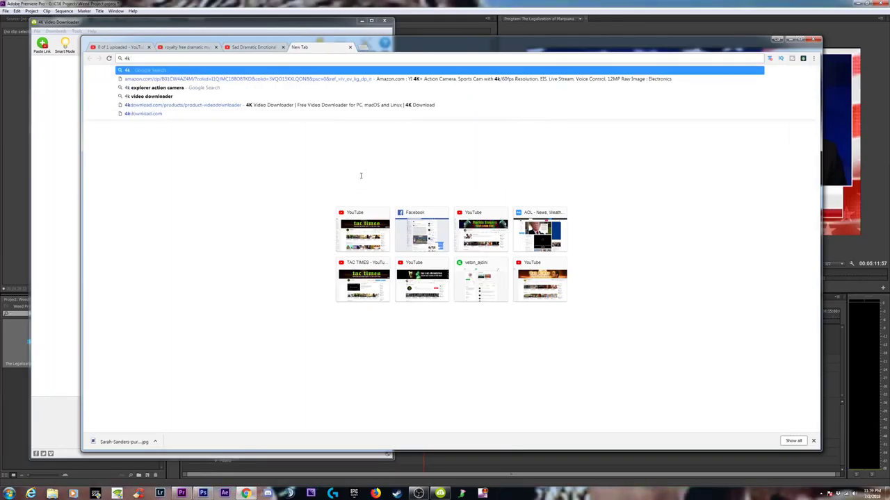
{"action": "type", "text": " video downloa"}
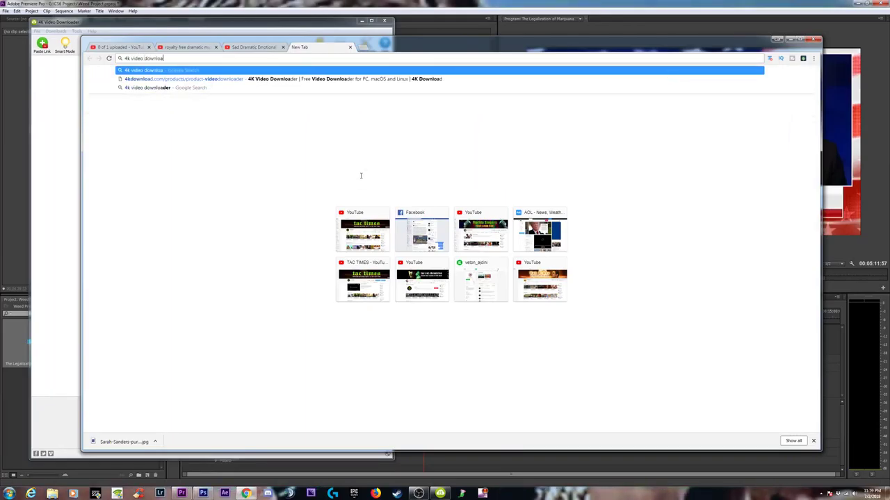
{"action": "type", "text": "der"}
{"action": "key", "text": "Return"}
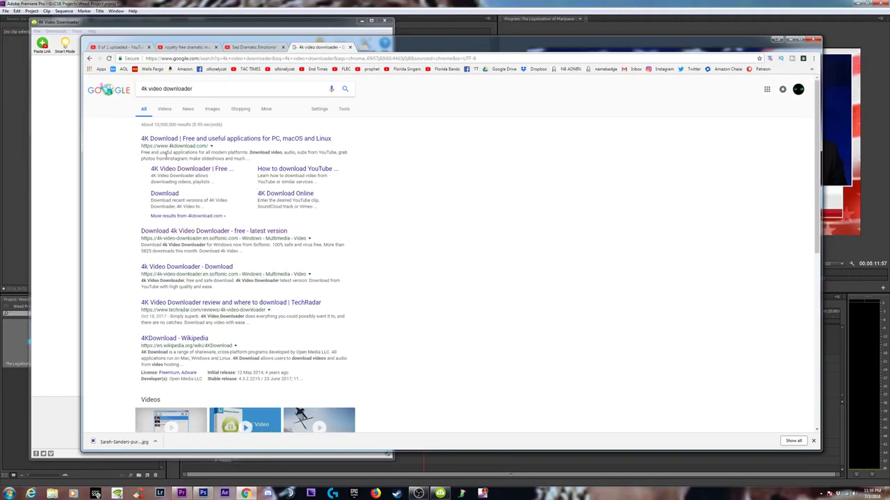
- Look over the Softonic 4K Video Downloader page, then close that tab
{"action": "left_click", "coordinate": [200, 238]}
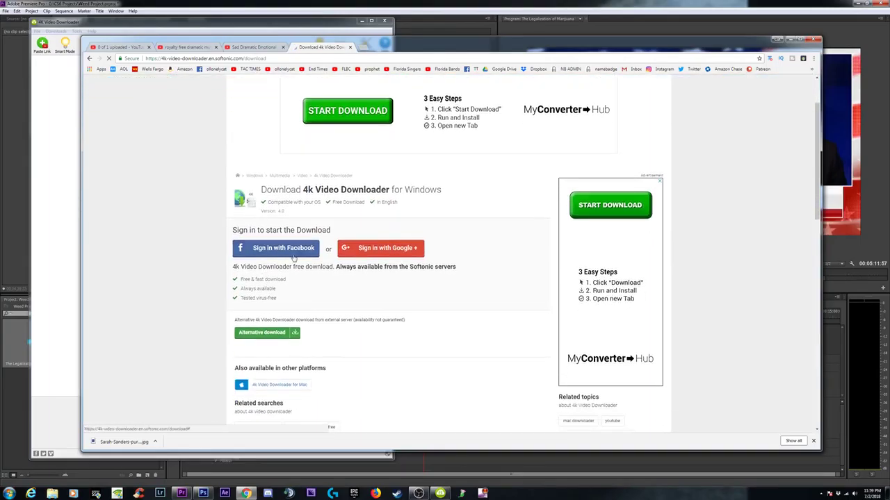
{"action": "scroll", "coordinate": [517, 274], "scroll_direction": "down", "scroll_amount": 5}
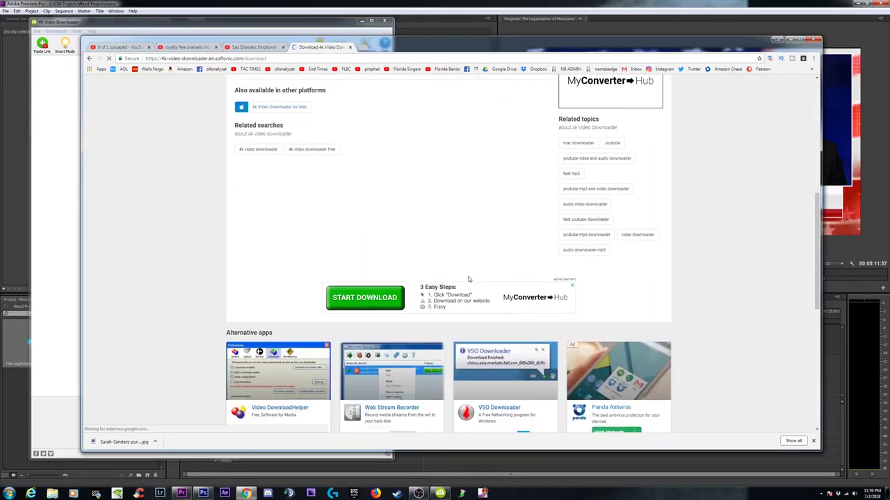
{"action": "scroll", "coordinate": [452, 282], "scroll_direction": "up", "scroll_amount": 10}
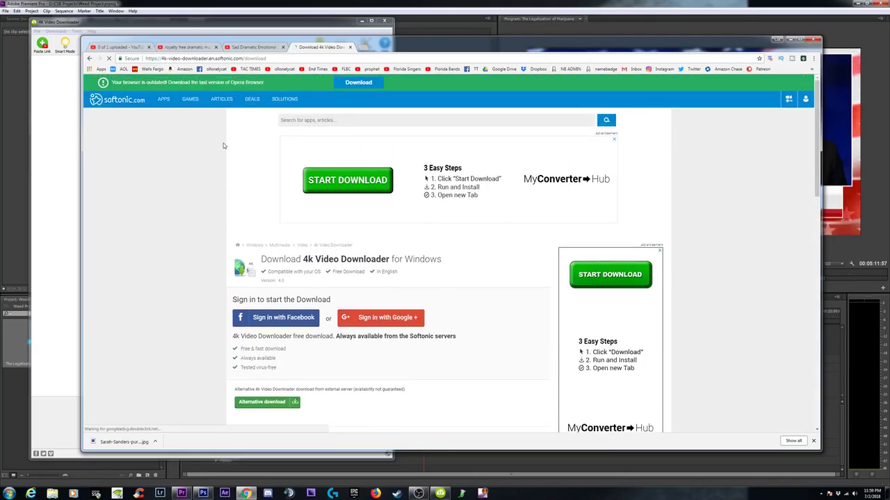
{"action": "mouse_move", "coordinate": [90, 66]}
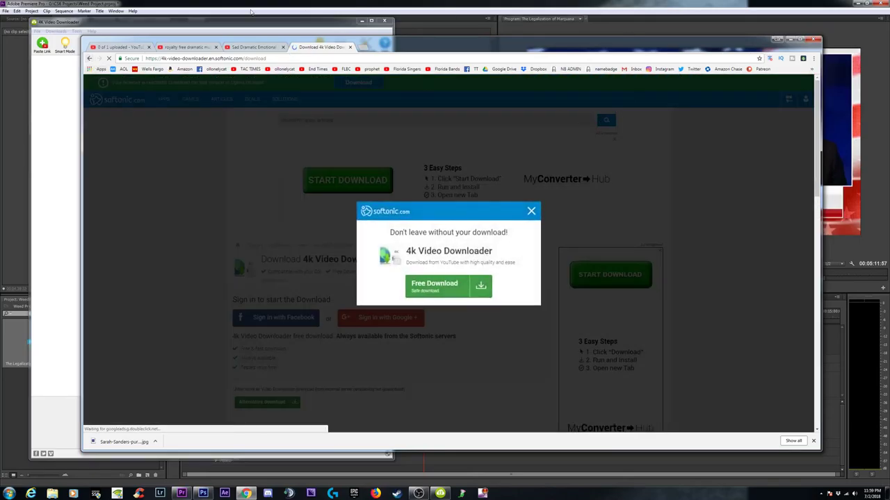
{"action": "left_click", "coordinate": [350, 47]}
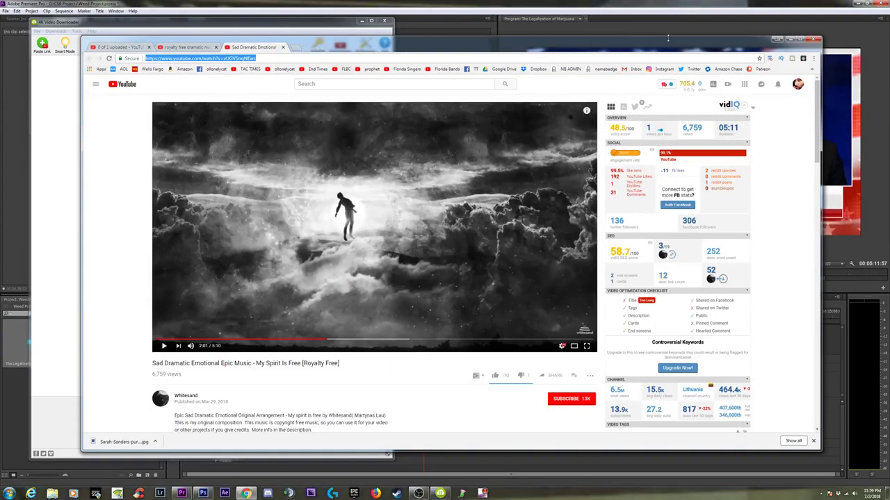
- Set Smart Mode to MP4 - Video format, Original quality and no subtitles
{"action": "left_click", "coordinate": [779, 40]}
{"action": "left_click_drag", "start_coordinate": [132, 26], "coordinate": [166, 26]}
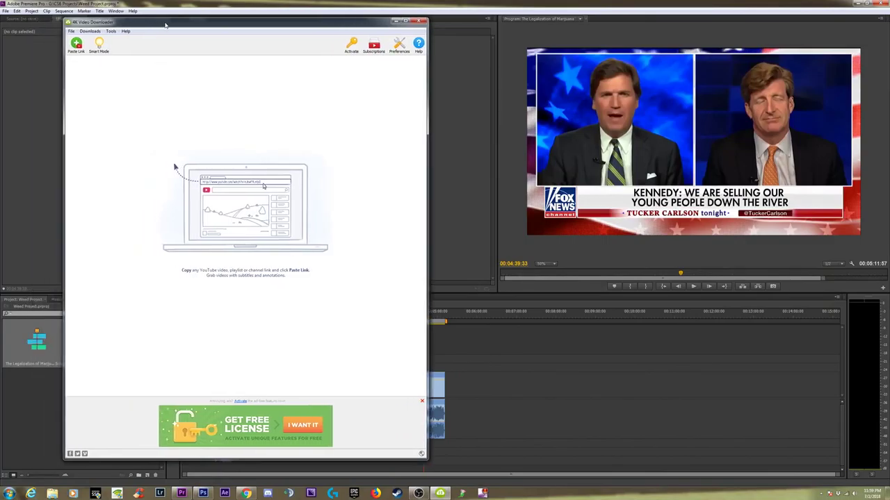
{"action": "left_click", "coordinate": [97, 49]}
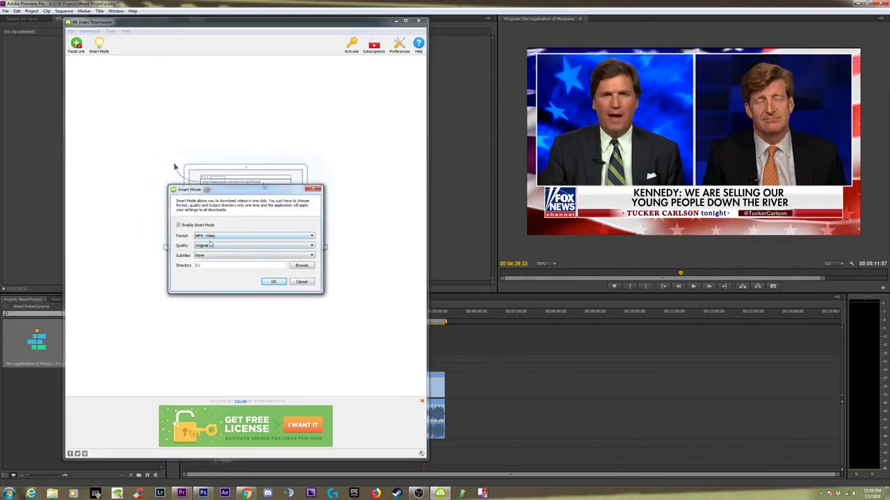
{"action": "left_click", "coordinate": [233, 236]}
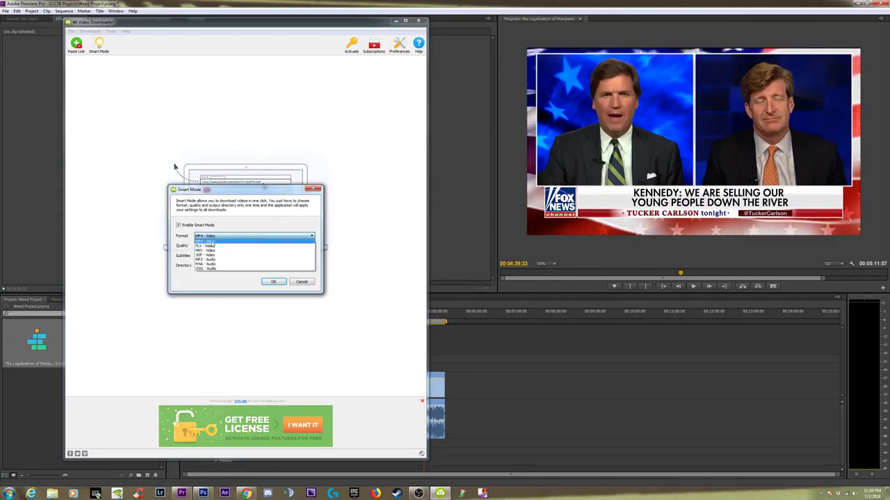
{"action": "left_click", "coordinate": [209, 241]}
{"action": "left_click", "coordinate": [222, 246]}
{"action": "left_click", "coordinate": [209, 251]}
{"action": "left_click", "coordinate": [209, 257]}
{"action": "left_click", "coordinate": [209, 261]}
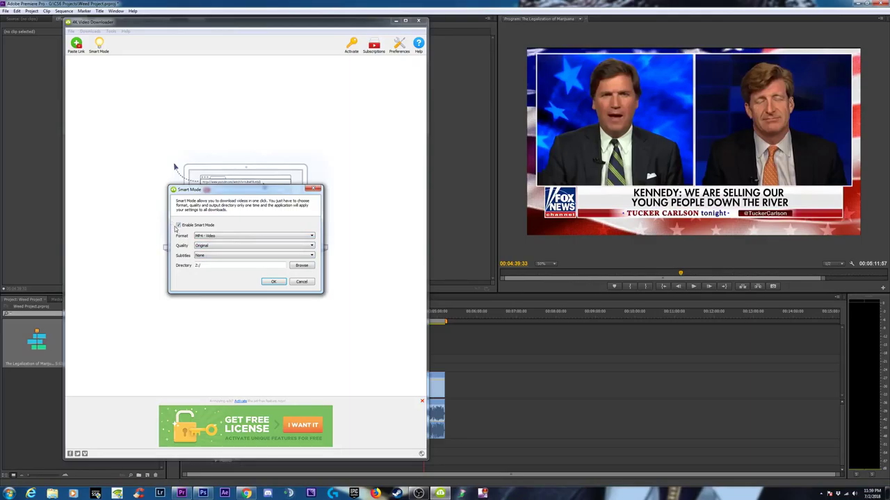
- Make G:\Samples the Smart Mode download folder and confirm the settings
{"action": "left_click", "coordinate": [299, 267]}
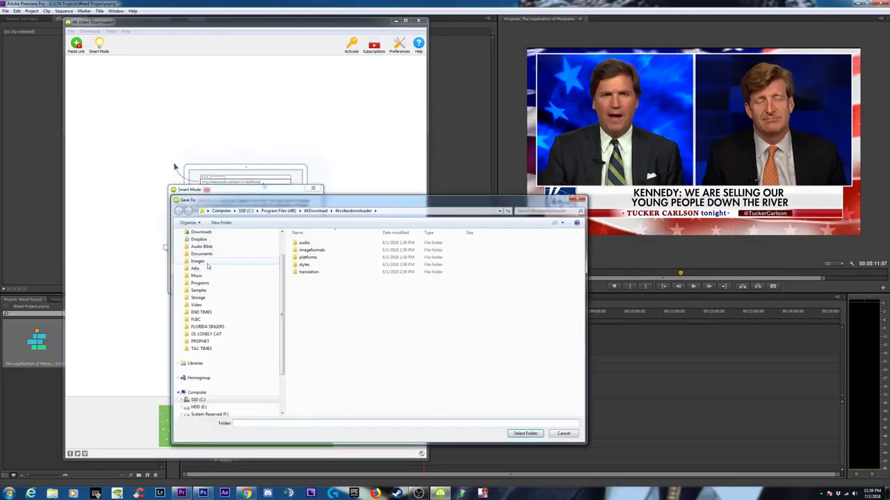
{"action": "left_click", "coordinate": [206, 262]}
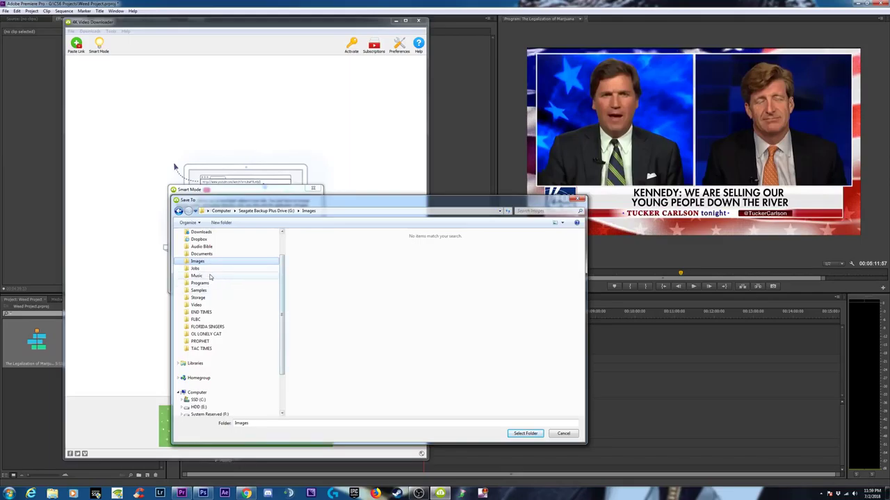
{"action": "left_click", "coordinate": [198, 291]}
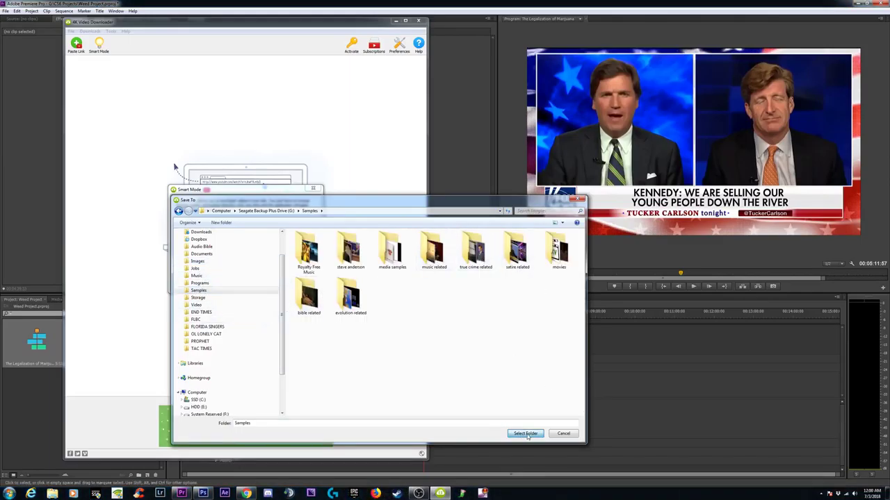
{"action": "left_click", "coordinate": [527, 435]}
{"action": "left_click", "coordinate": [274, 282]}
- Paste the copied YouTube link into 4K Video Downloader to start the download
{"action": "mouse_move", "coordinate": [169, 27]}
{"action": "left_mouse_down"}
{"action": "mouse_move", "coordinate": [398, 11]}
{"action": "mouse_move", "coordinate": [204, 12]}
{"action": "mouse_move", "coordinate": [186, 23]}
{"action": "left_mouse_up"}
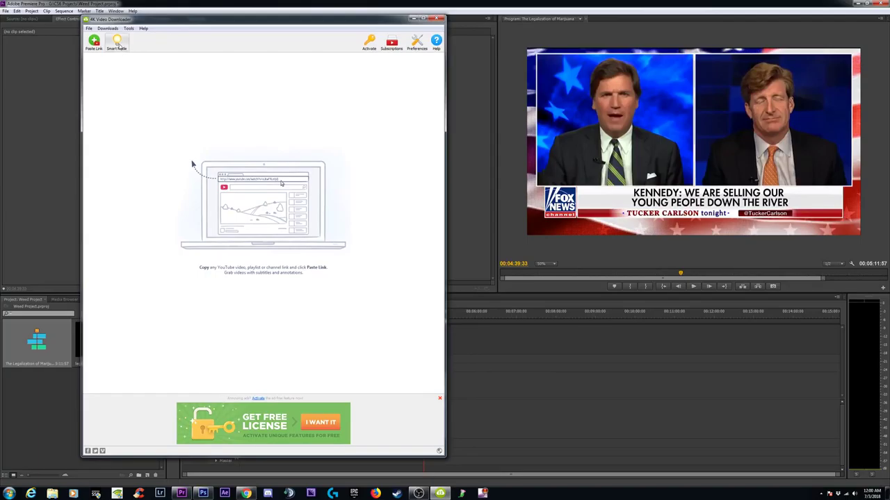
{"action": "left_click", "coordinate": [95, 43]}
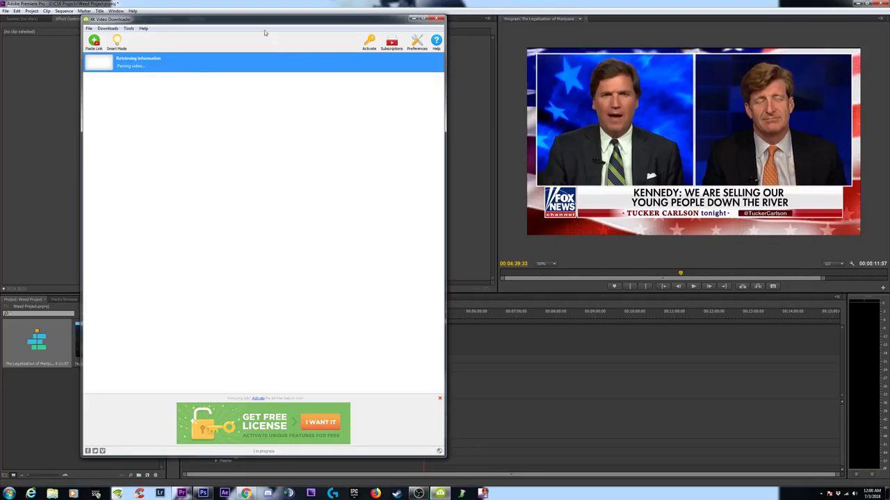
{"action": "left_click_drag", "start_coordinate": [256, 15], "coordinate": [216, 48]}
- Scrub the Premiere timeline around 4:39–4:53, then jump the playhead back to about 1:42
{"action": "left_click", "coordinate": [470, 349]}
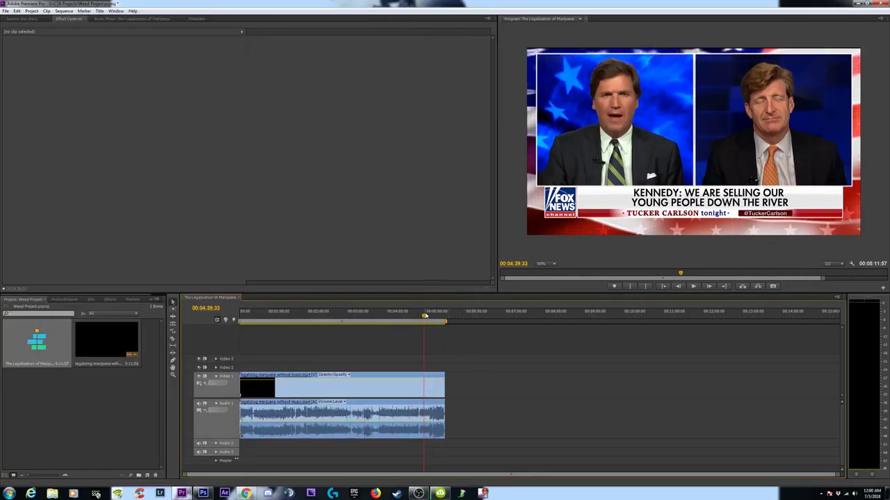
{"action": "mouse_move", "coordinate": [424, 317]}
{"action": "left_mouse_down"}
{"action": "mouse_move", "coordinate": [436, 316]}
{"action": "mouse_move", "coordinate": [417, 317]}
{"action": "left_mouse_up"}
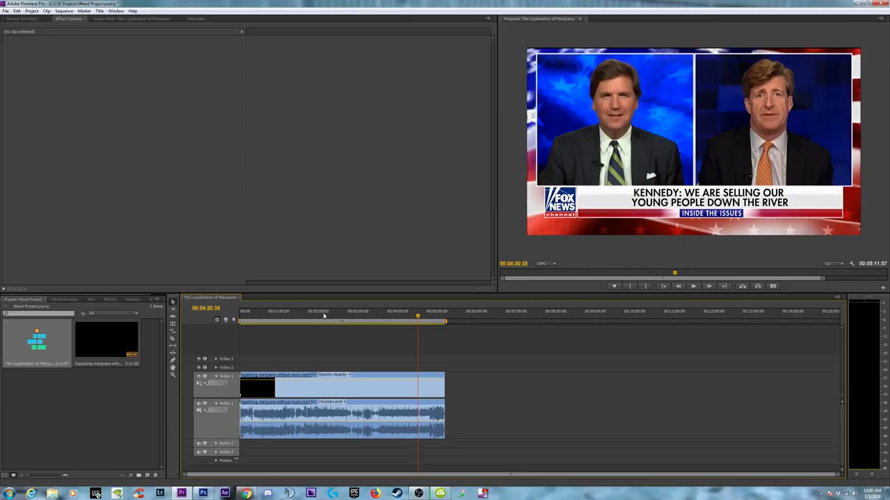
{"action": "left_click_drag", "start_coordinate": [313, 317], "coordinate": [249, 317]}
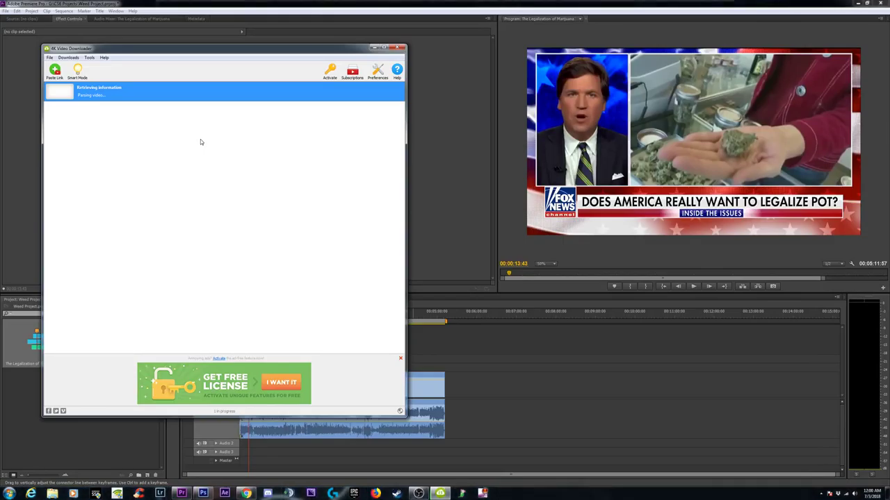
- Recheck Smart Mode (MP4, Original, G:\Samples) and bring the YouTube music page forward
{"action": "left_click", "coordinate": [867, 3]}
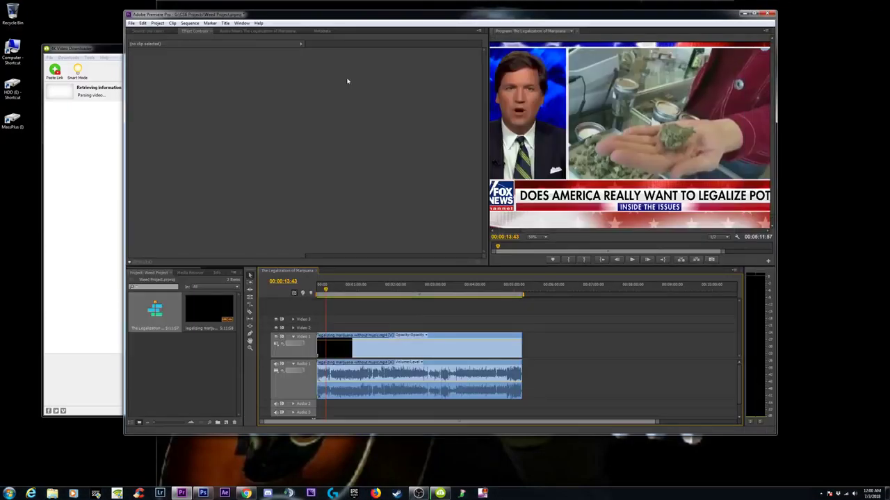
{"action": "left_click_drag", "start_coordinate": [115, 52], "coordinate": [145, 52]}
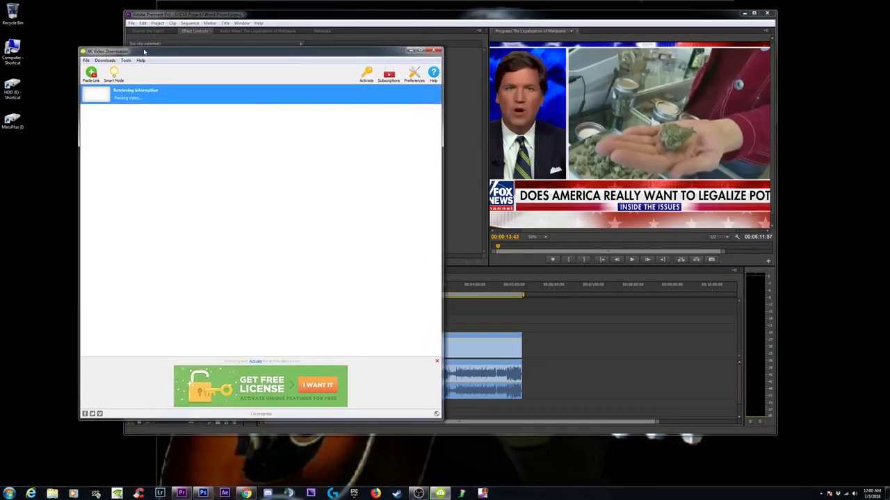
{"action": "left_click", "coordinate": [114, 76]}
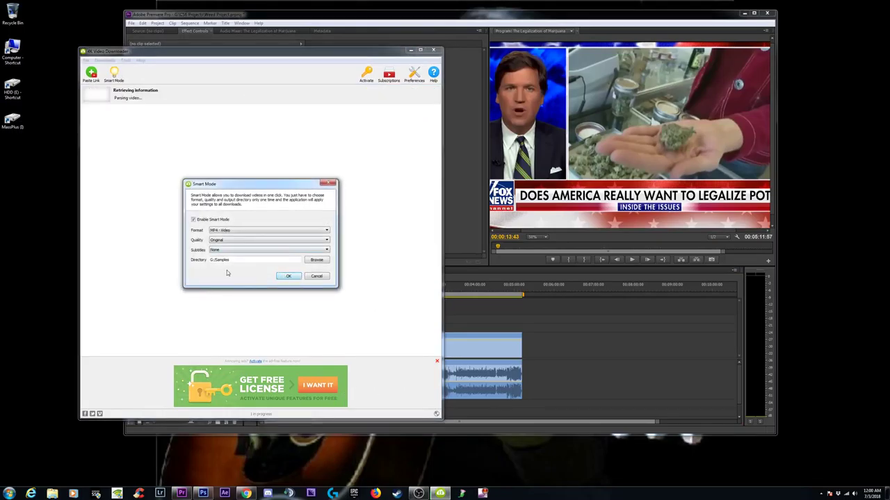
{"action": "left_click", "coordinate": [289, 276]}
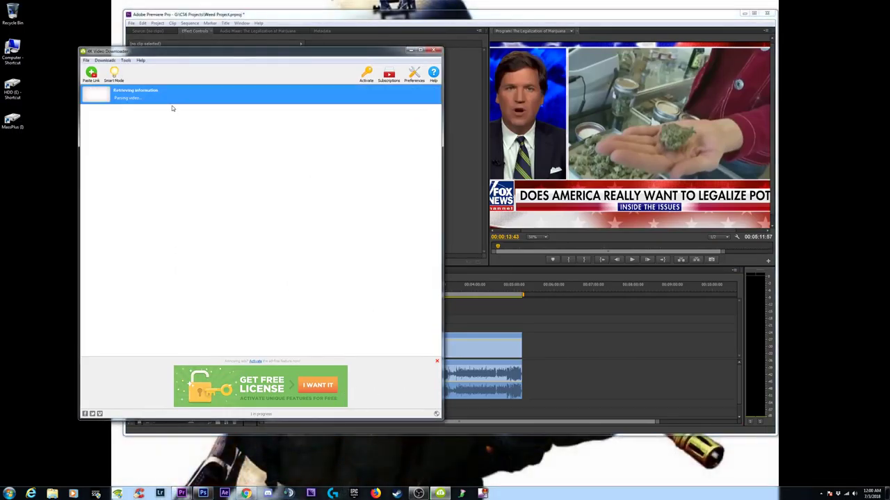
{"action": "left_click", "coordinate": [246, 493]}
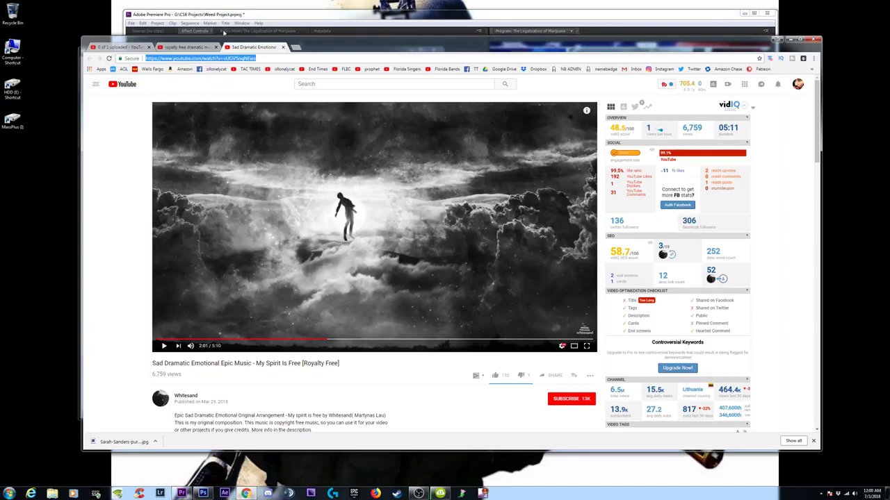
- Copy the YouTube video address again and paste it into 4K Video Downloader
{"action": "right_click", "coordinate": [209, 59]}
{"action": "left_click", "coordinate": [228, 85]}
{"action": "left_click_drag", "start_coordinate": [334, 44], "coordinate": [422, 49]}
{"action": "left_click", "coordinate": [97, 84]}
{"action": "left_click", "coordinate": [64, 80]}
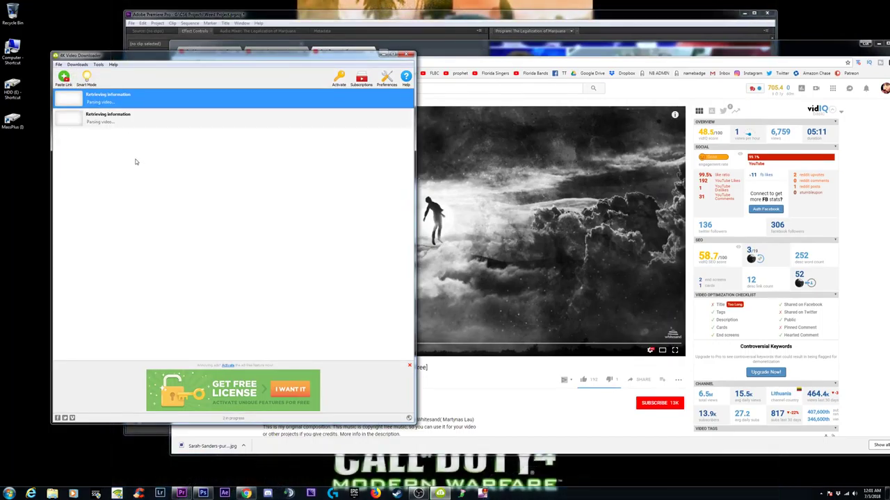
- Delete both stalled retrieving entries from the downloader's list
{"action": "left_click_drag", "start_coordinate": [458, 42], "coordinate": [468, 32]}
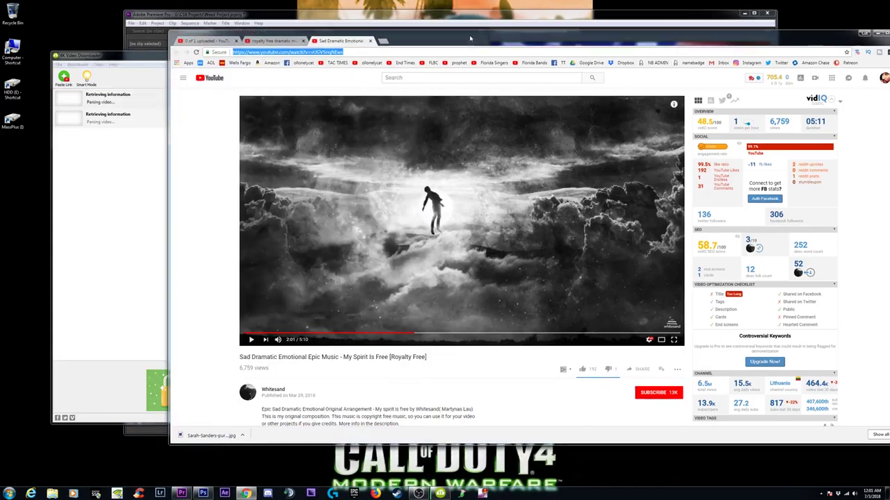
{"action": "left_click", "coordinate": [143, 61]}
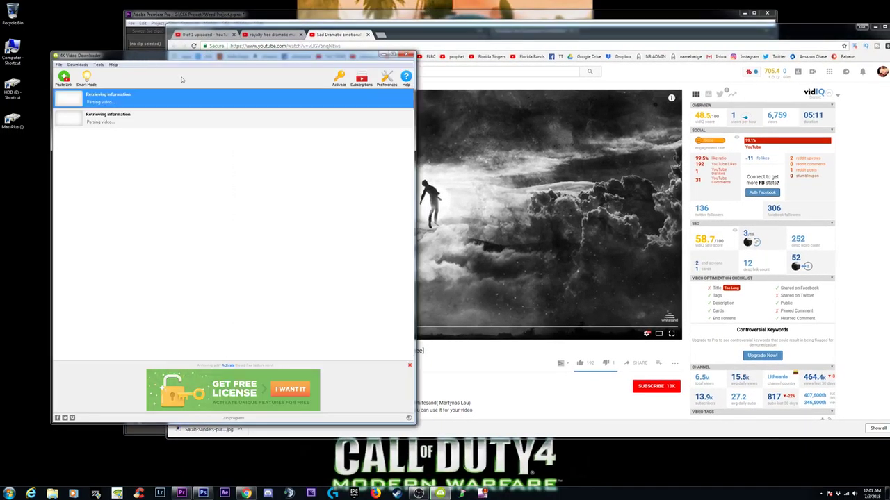
{"action": "left_click", "coordinate": [136, 118]}
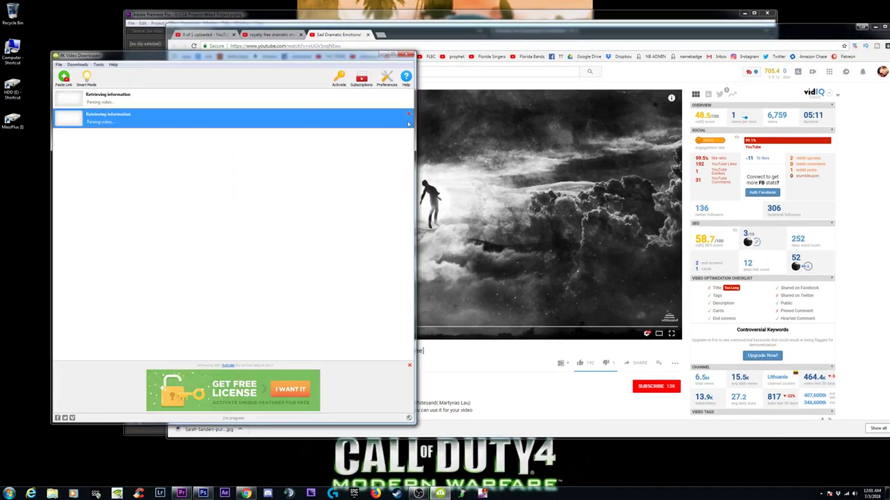
{"action": "left_click", "coordinate": [327, 106]}
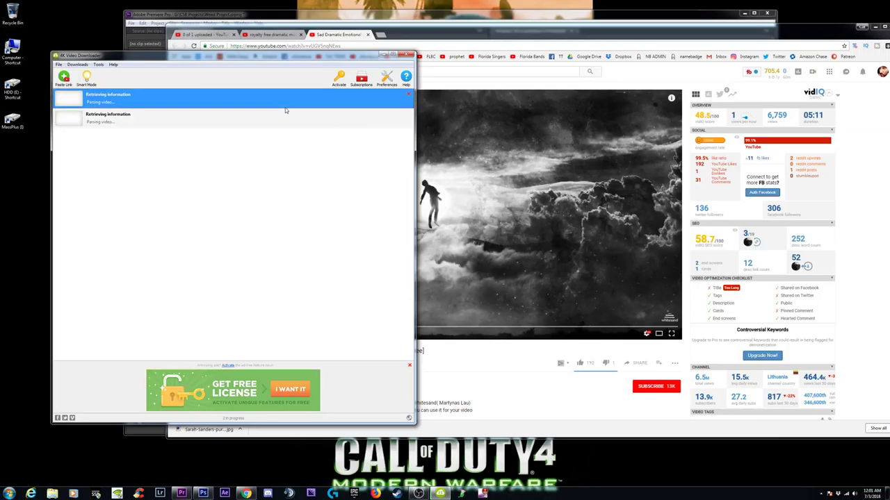
{"action": "left_click", "coordinate": [409, 115]}
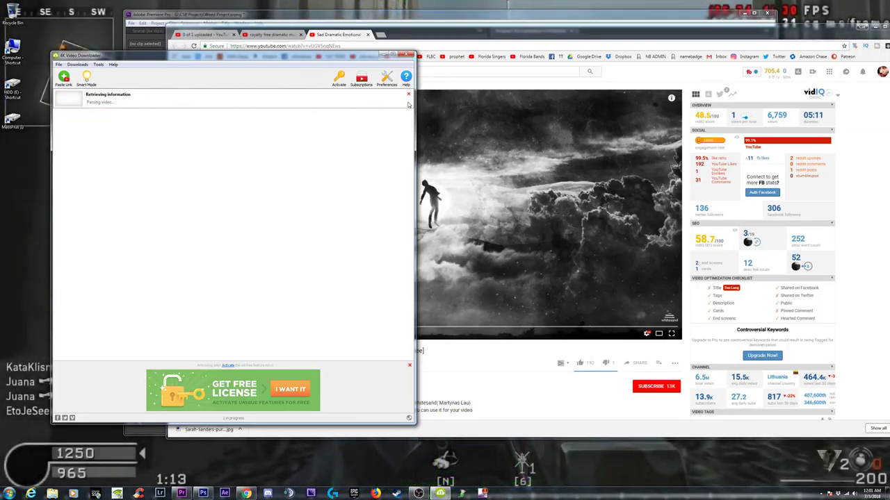
{"action": "left_click", "coordinate": [408, 95]}
{"action": "left_click", "coordinate": [409, 54]}
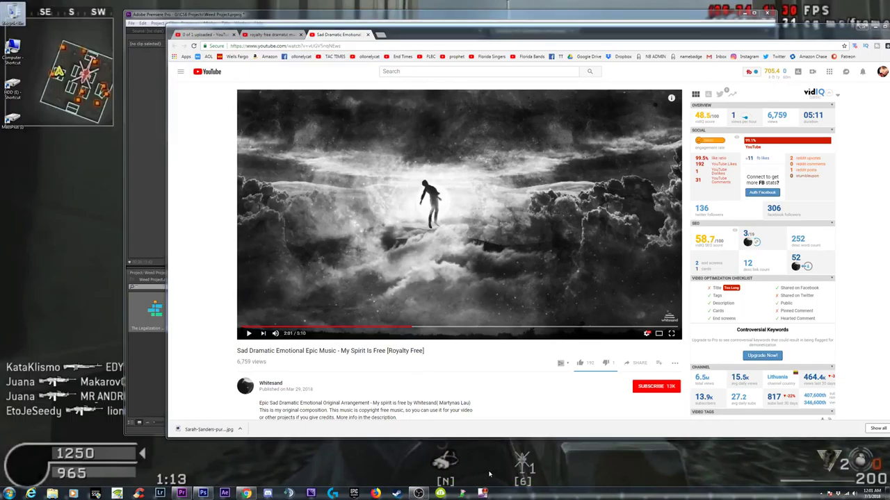
- Reload the YouTube video page and paste its link into the downloader once more
{"action": "left_click", "coordinate": [440, 493]}
{"action": "left_click", "coordinate": [407, 43]}
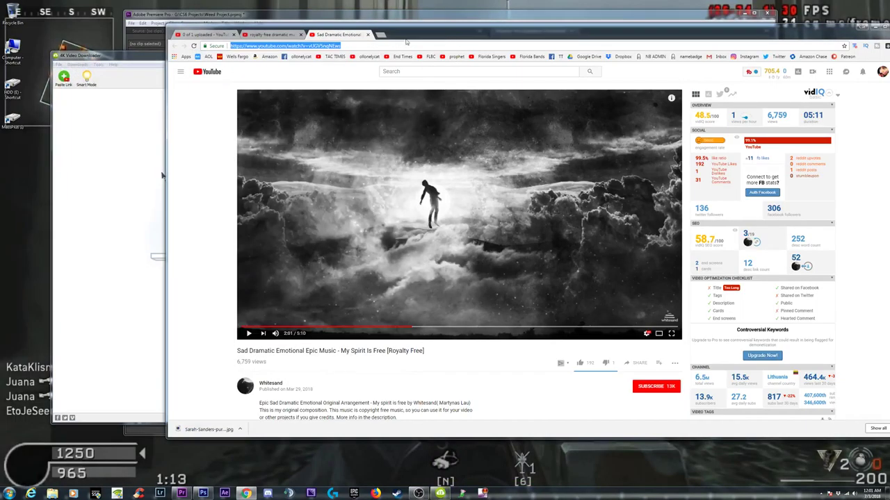
{"action": "left_click", "coordinate": [194, 45]}
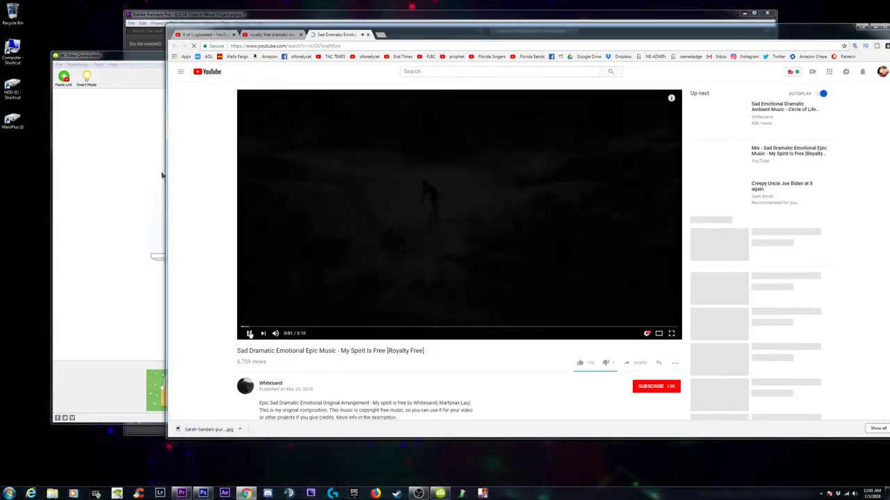
{"action": "left_click", "coordinate": [299, 46]}
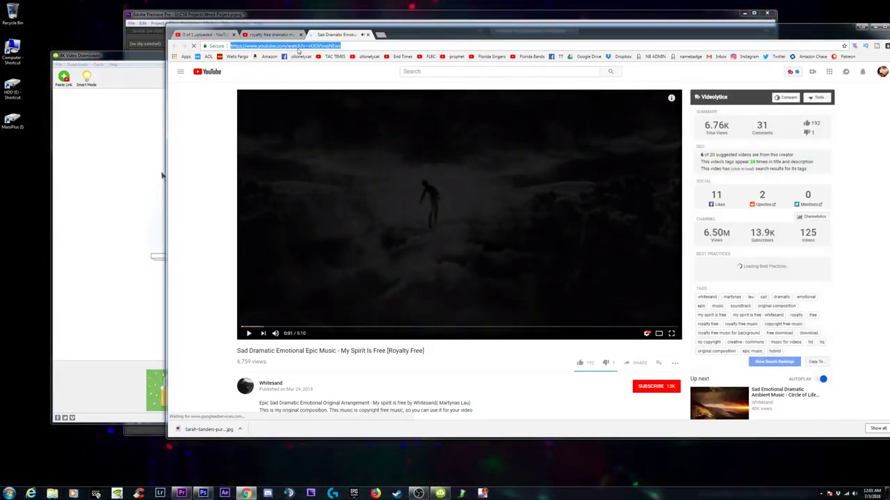
{"action": "left_click", "coordinate": [161, 175]}
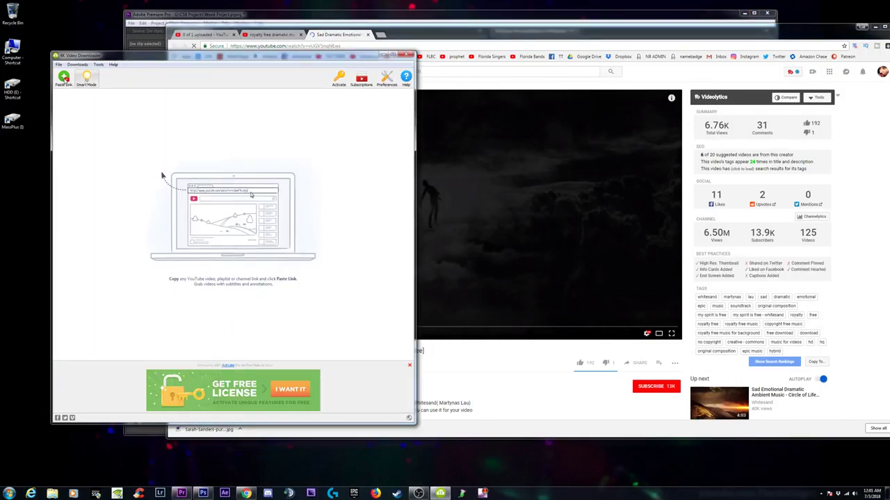
{"action": "left_click", "coordinate": [64, 78]}
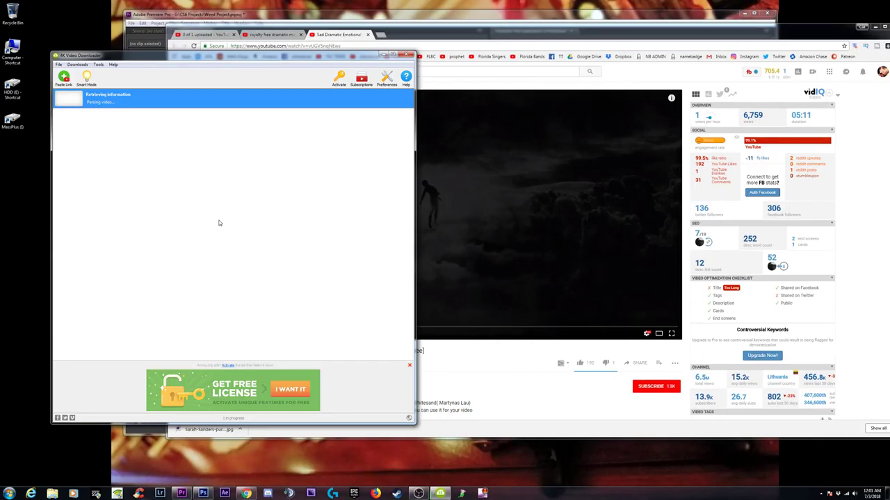
- Minimize the recording software and switch Chrome to the '0 of 1 uploaded' YouTube tab
{"action": "left_click", "coordinate": [418, 494]}
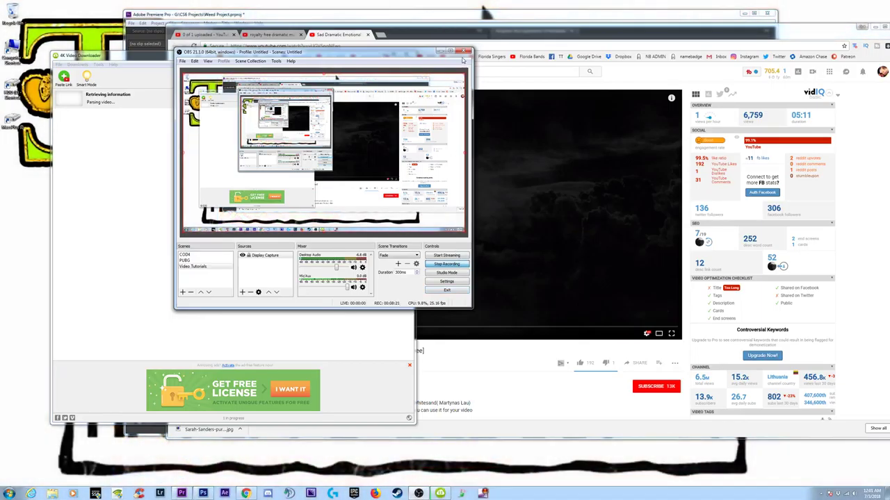
{"action": "left_click", "coordinate": [440, 53]}
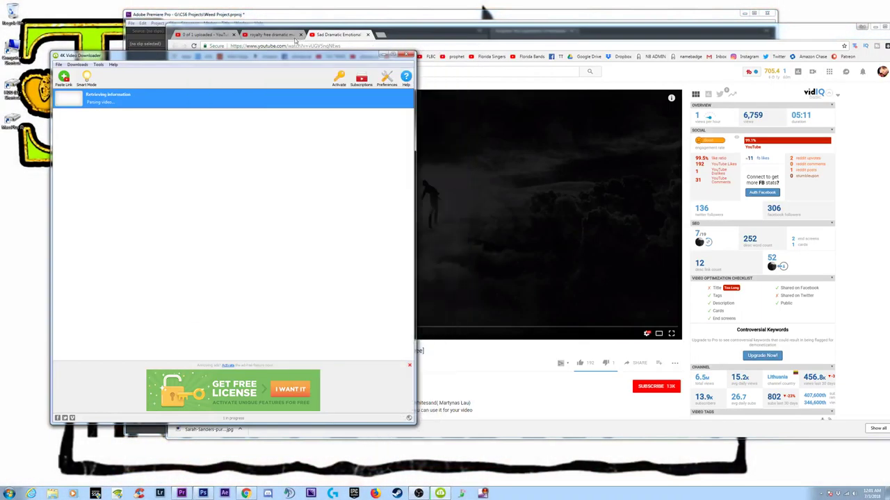
{"action": "left_click", "coordinate": [206, 34]}
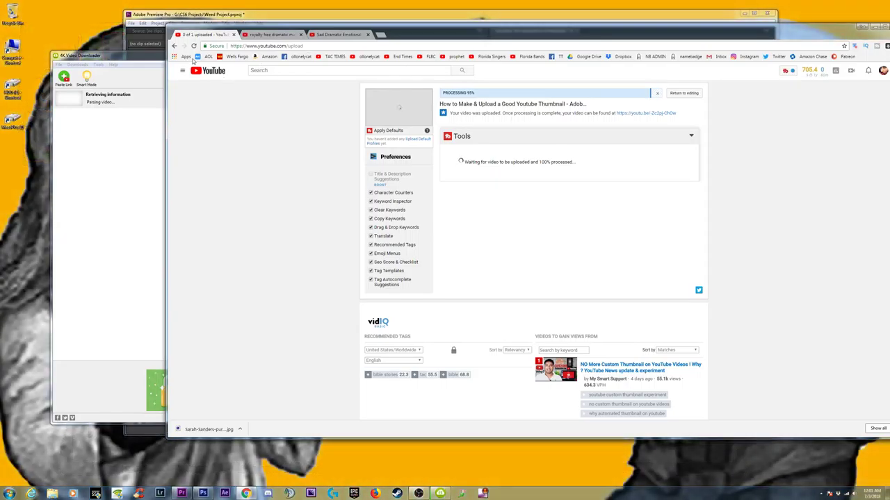
{"action": "left_click_drag", "start_coordinate": [457, 32], "coordinate": [415, 64]}
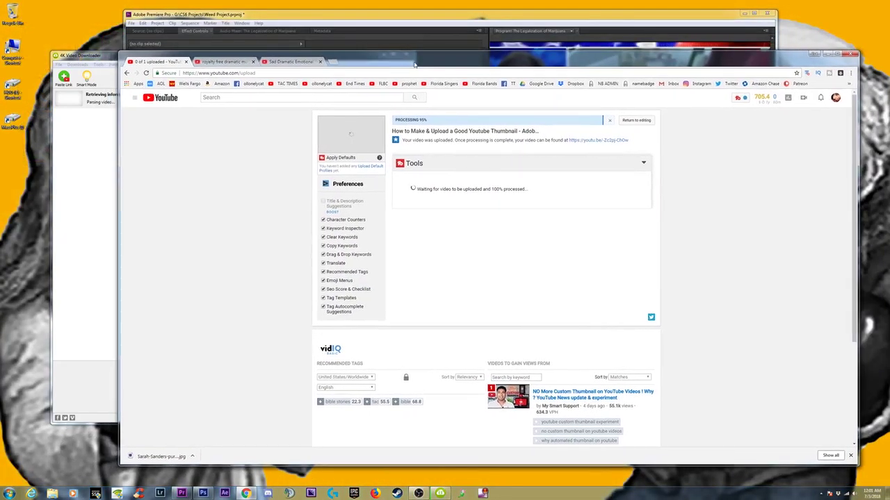
{"action": "left_click", "coordinate": [83, 56]}
{"action": "left_click_drag", "start_coordinate": [83, 56], "coordinate": [64, 75]}
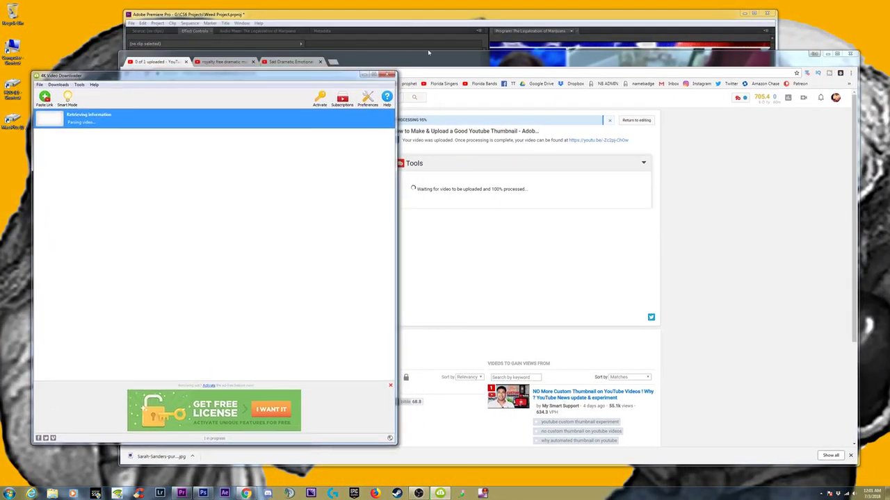
{"action": "left_click_drag", "start_coordinate": [444, 60], "coordinate": [458, 50]}
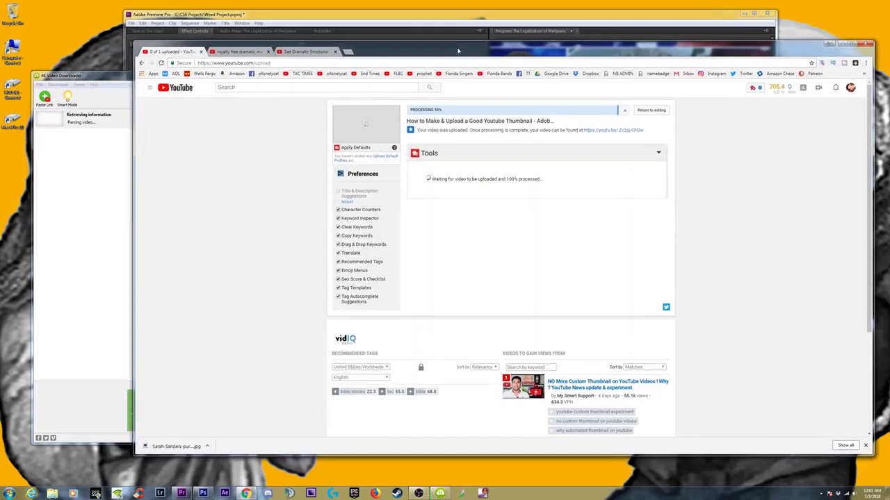
{"action": "left_click", "coordinate": [227, 52]}
- Minimize Chrome and open the HDD (E:) drive in Explorer beside the downloader
{"action": "left_click", "coordinate": [309, 52]}
{"action": "left_click", "coordinate": [843, 44]}
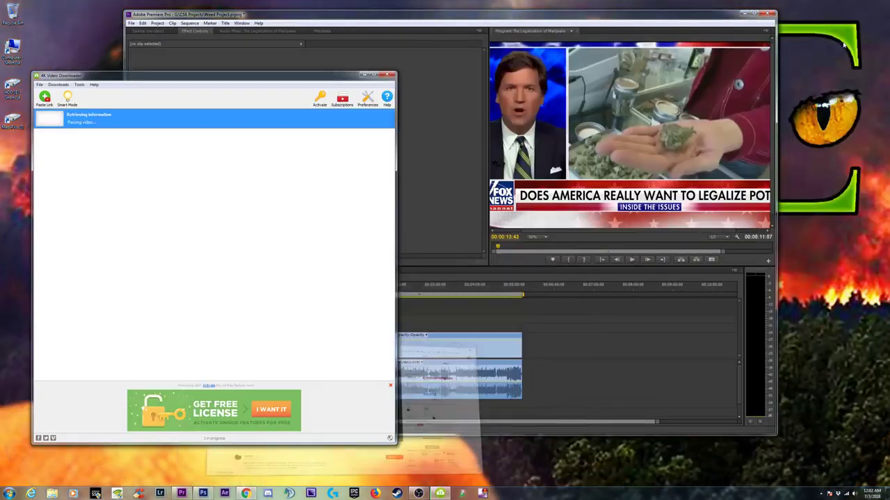
{"action": "left_click_drag", "start_coordinate": [115, 72], "coordinate": [143, 79]}
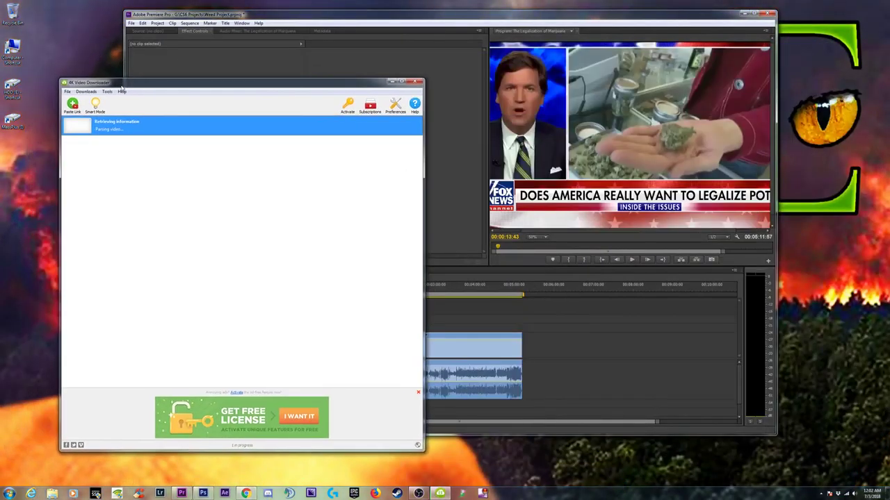
{"action": "double_click", "coordinate": [12, 87]}
{"action": "left_click_drag", "start_coordinate": [209, 25], "coordinate": [540, 123]}
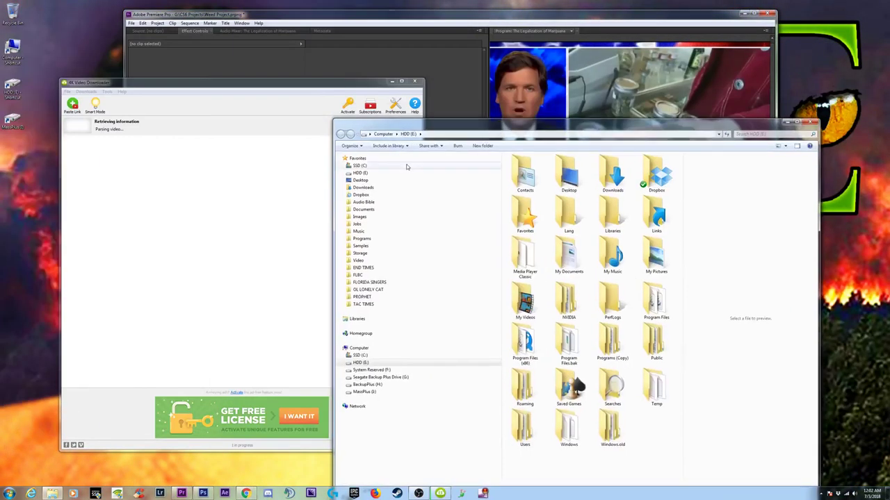
- Open G:\Samples\Royalty Free Music and select the BEST DRAMATIC MUSIC EVER track
{"action": "left_click", "coordinate": [360, 246]}
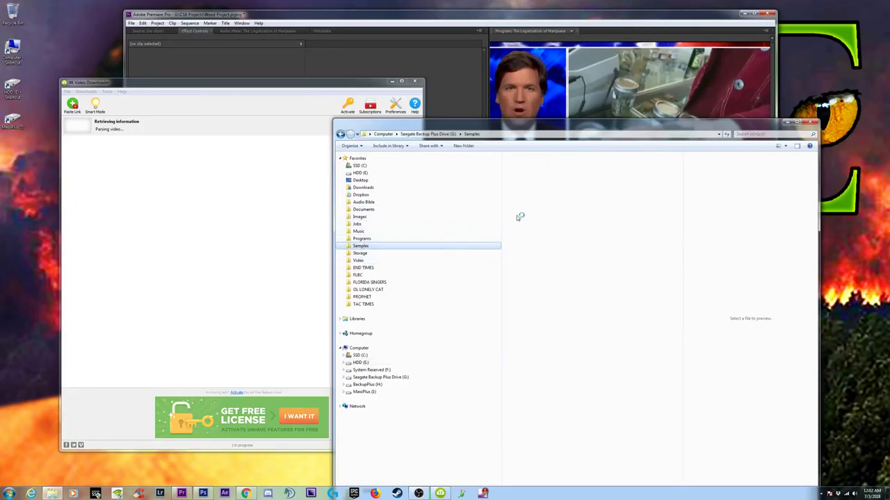
{"action": "left_click_drag", "start_coordinate": [566, 124], "coordinate": [555, 77]}
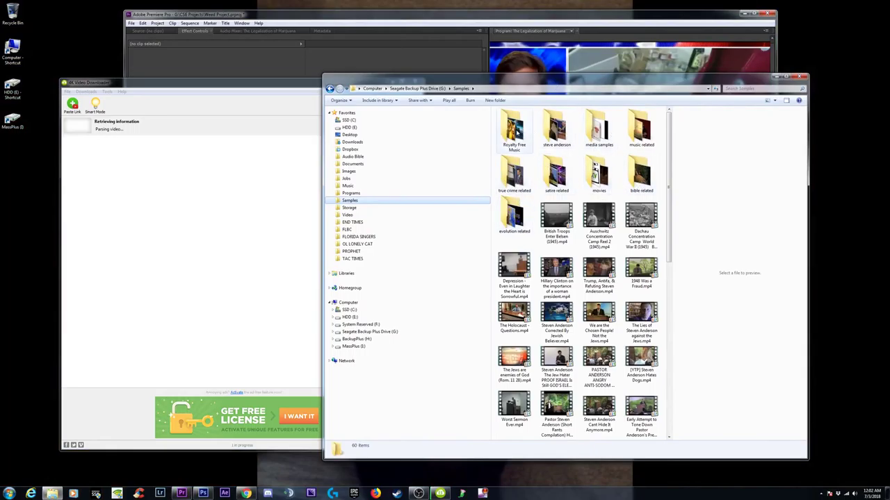
{"action": "left_click", "coordinate": [518, 130]}
{"action": "double_click", "coordinate": [520, 131]}
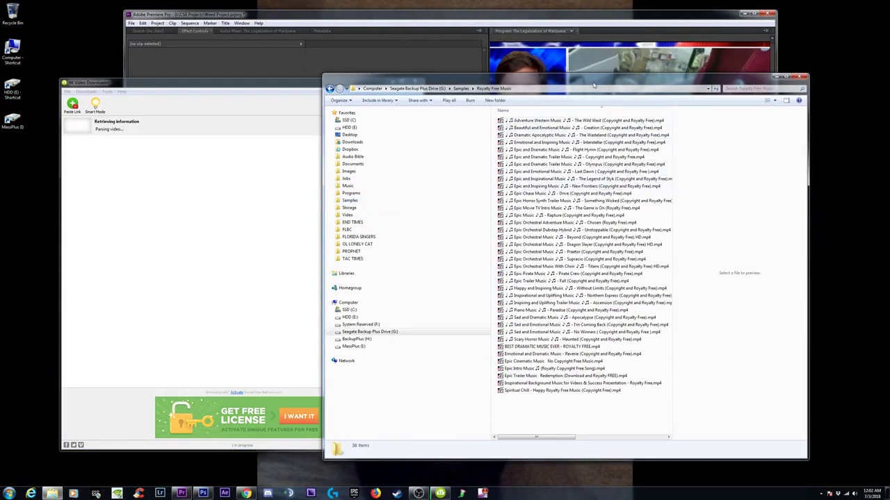
{"action": "left_click_drag", "start_coordinate": [548, 90], "coordinate": [498, 66]}
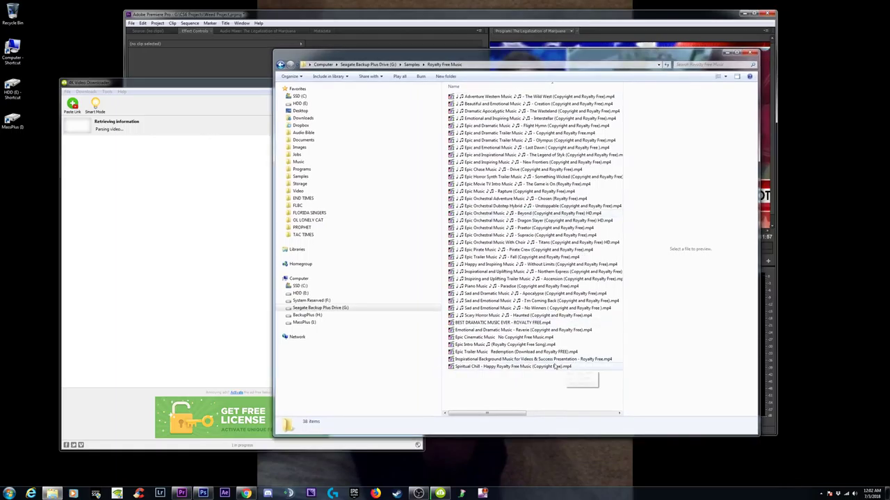
{"action": "left_click", "coordinate": [482, 323]}
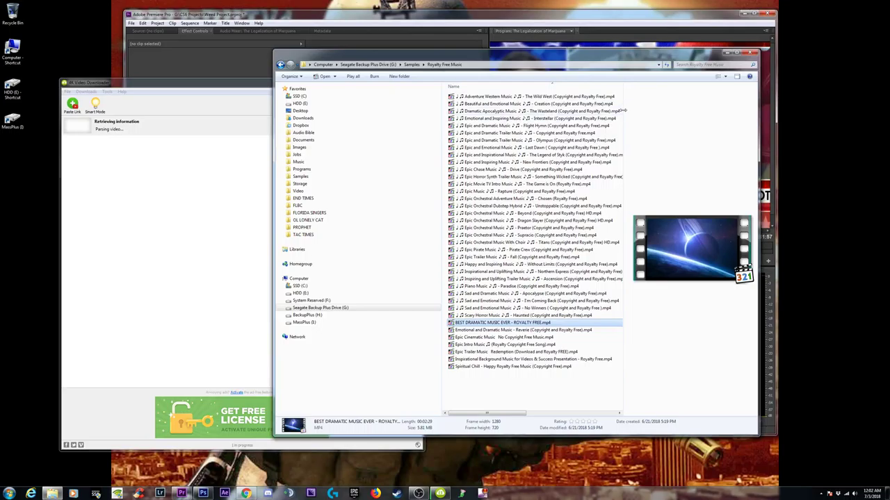
- Widen the folder window, preview the Inspirational and Uplifting tracks, and switch to Content view
{"action": "left_click_drag", "start_coordinate": [655, 58], "coordinate": [542, 57]}
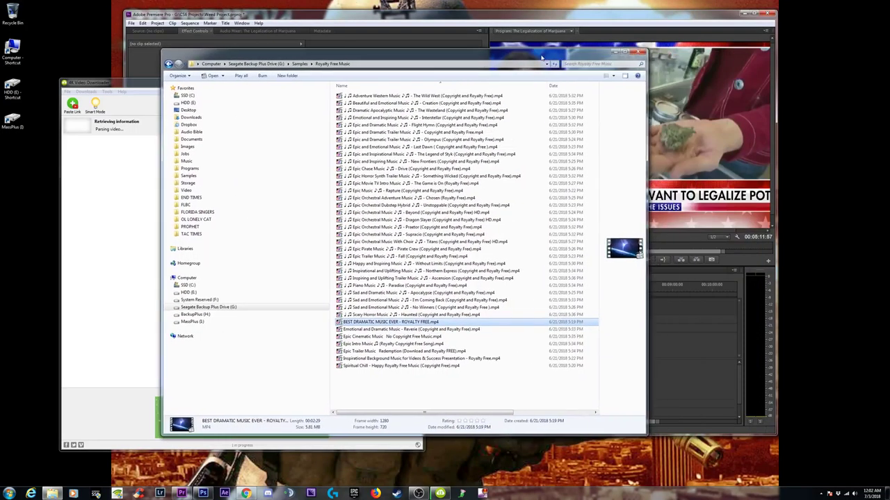
{"action": "left_click_drag", "start_coordinate": [647, 254], "coordinate": [743, 254]}
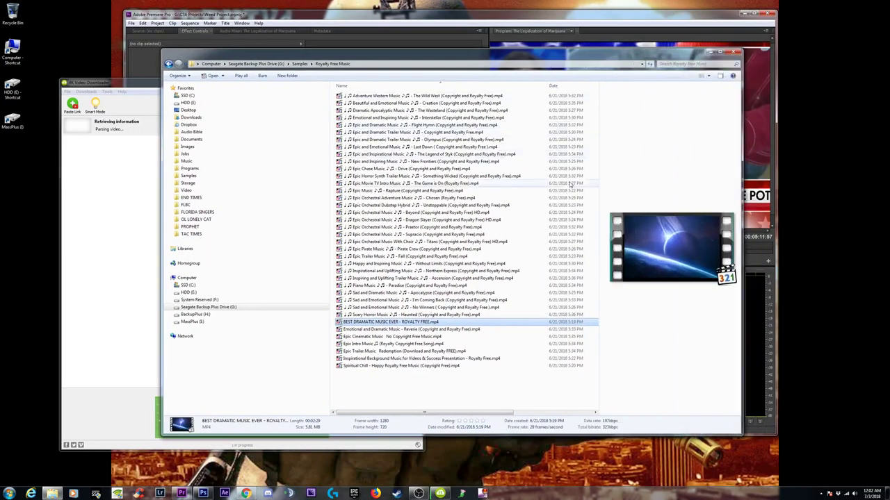
{"action": "left_click", "coordinate": [569, 272]}
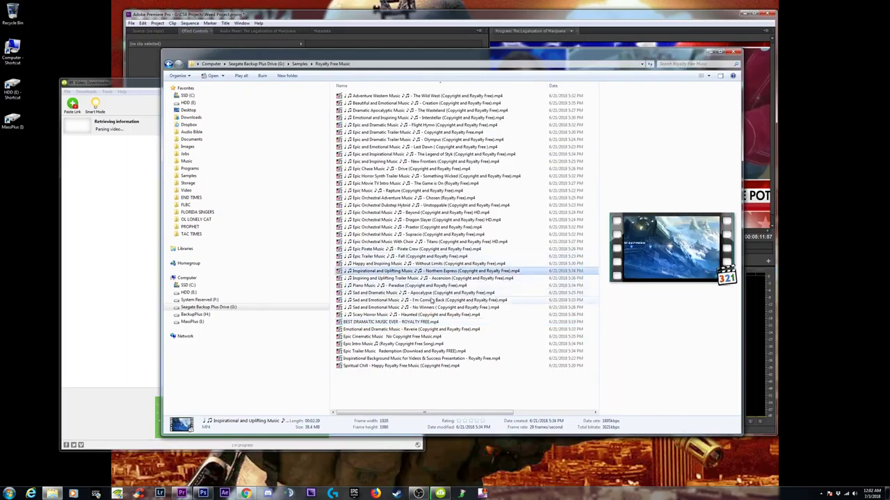
{"action": "left_click", "coordinate": [573, 279]}
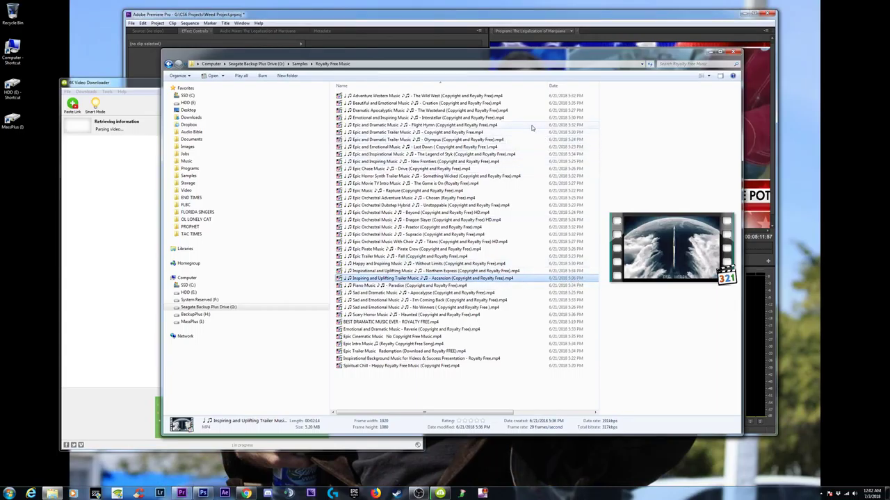
{"action": "right_click", "coordinate": [500, 87]}
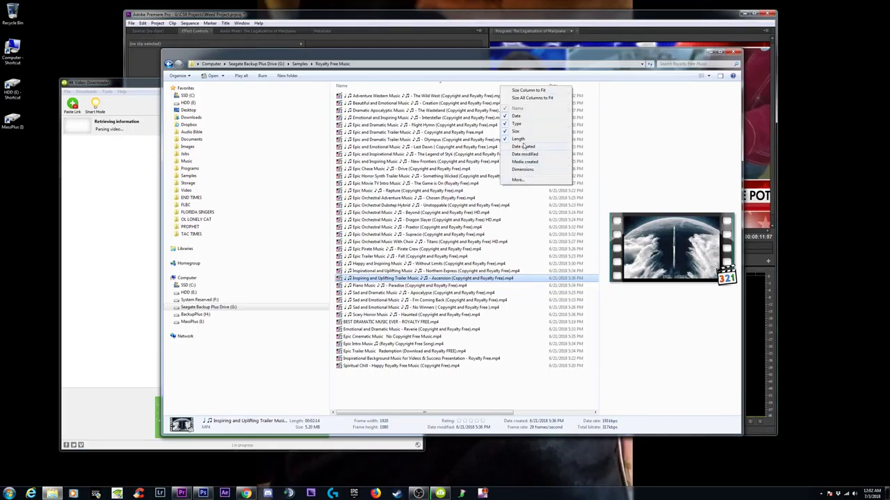
{"action": "left_click", "coordinate": [664, 70]}
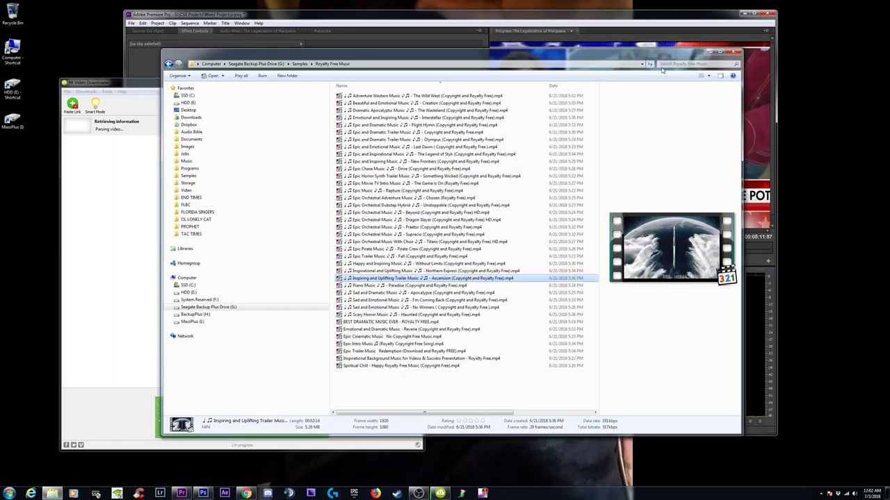
{"action": "left_click", "coordinate": [702, 76]}
- Cycle the folder's layouts until the tracks show as thumbnail tiles
{"action": "left_click", "coordinate": [702, 76]}
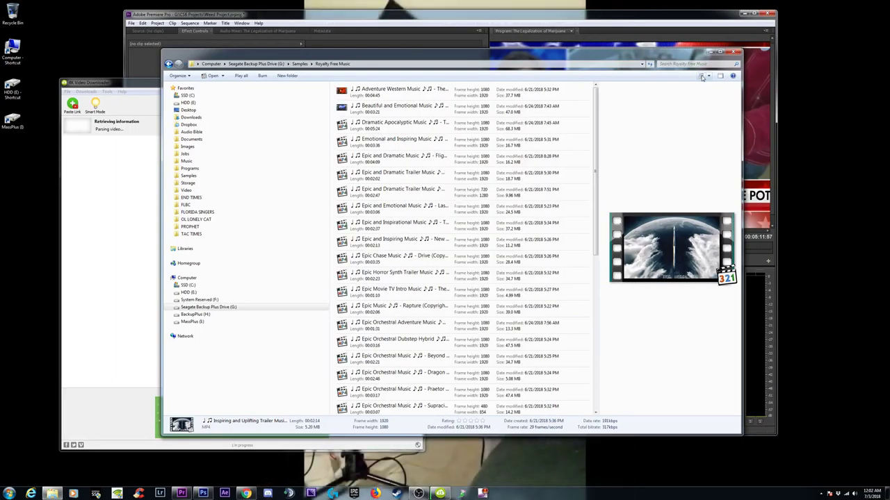
{"action": "left_click", "coordinate": [702, 76]}
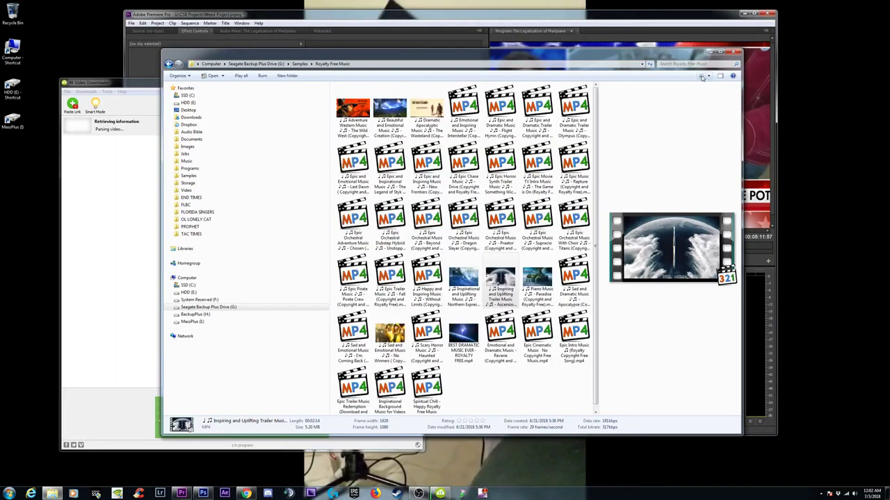
{"action": "left_click", "coordinate": [702, 76]}
{"action": "left_click", "coordinate": [702, 75]}
{"action": "left_click", "coordinate": [702, 76]}
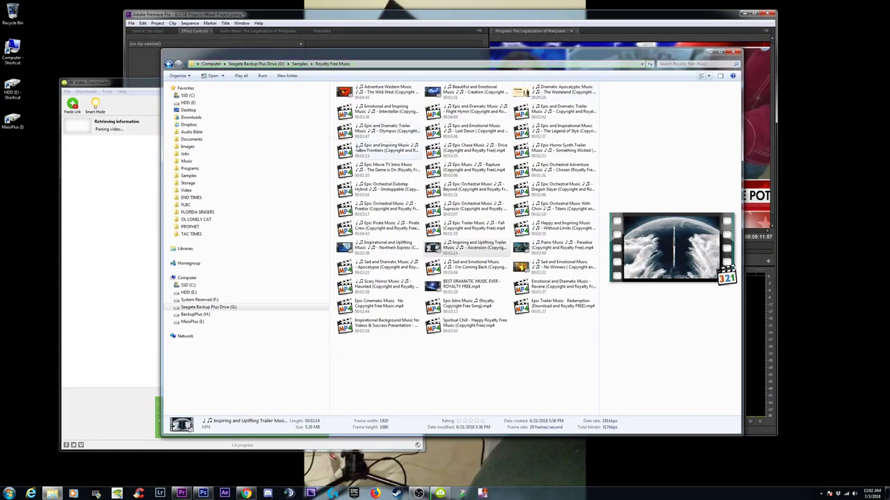
- Preview the Praetor and Epic and Dramatic tracks, then pick The Wasteland
{"action": "left_click", "coordinate": [379, 208]}
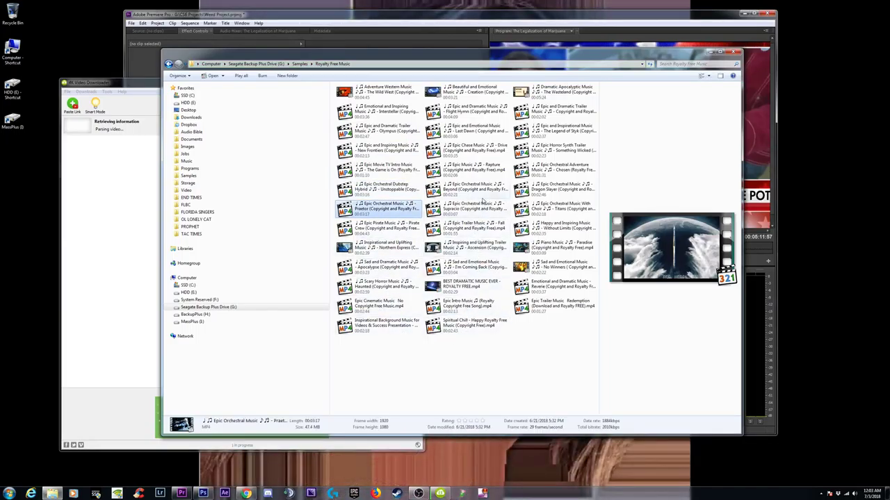
{"action": "left_click", "coordinate": [465, 116]}
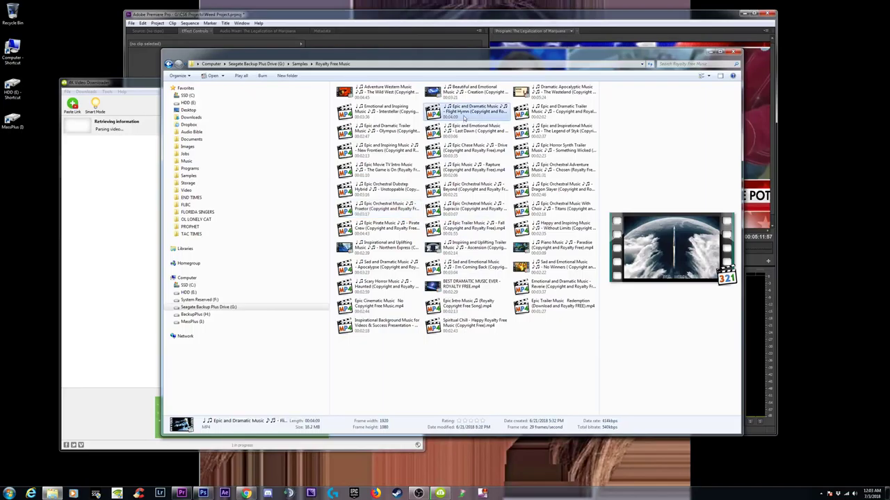
{"action": "left_click", "coordinate": [554, 97]}
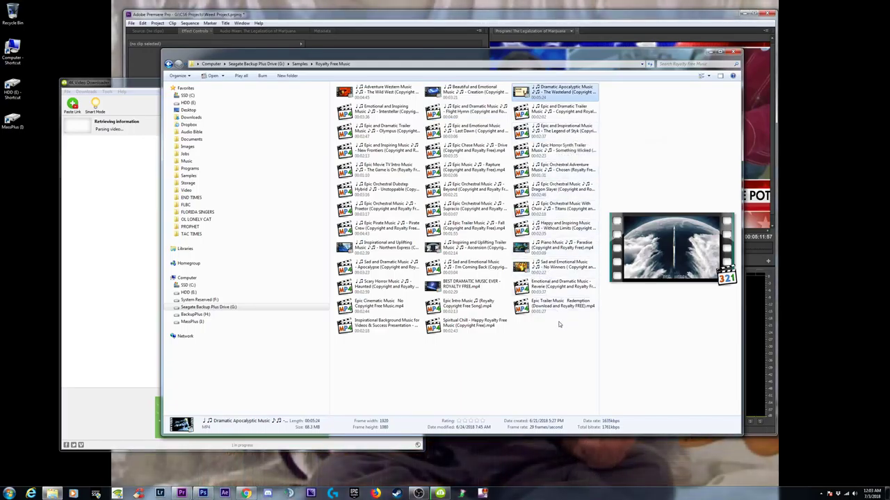
- Move the folder and downloader windows aside and bring Premiere forward with the timeline zoomed
{"action": "left_click_drag", "start_coordinate": [544, 63], "coordinate": [548, 363]}
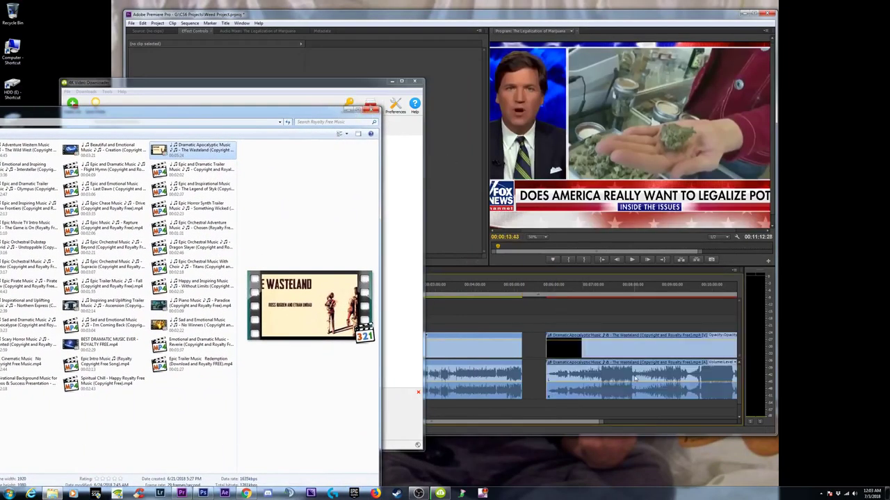
{"action": "left_click_drag", "start_coordinate": [189, 88], "coordinate": [165, 39]}
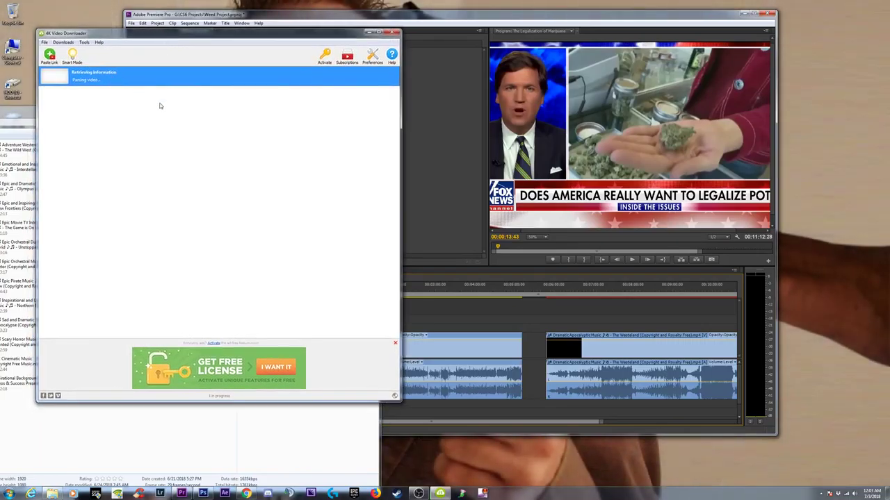
{"action": "left_click_drag", "start_coordinate": [399, 401], "coordinate": [256, 366]}
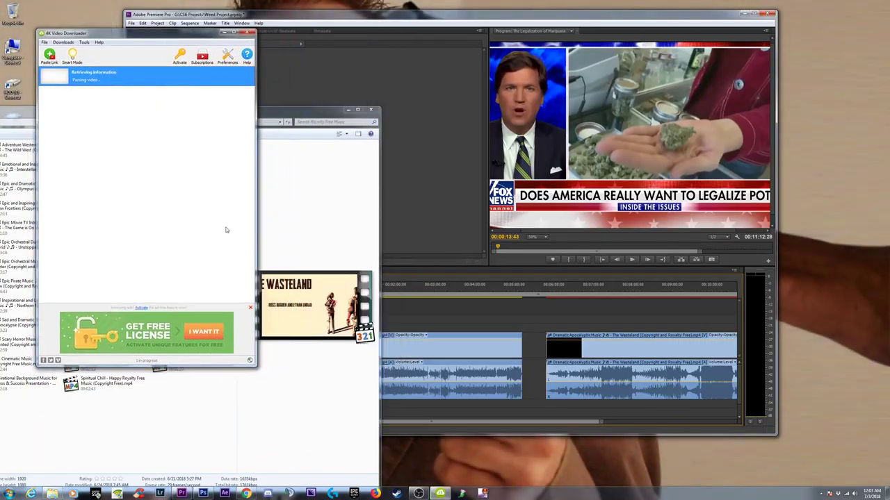
{"action": "left_click_drag", "start_coordinate": [321, 15], "coordinate": [348, 15]}
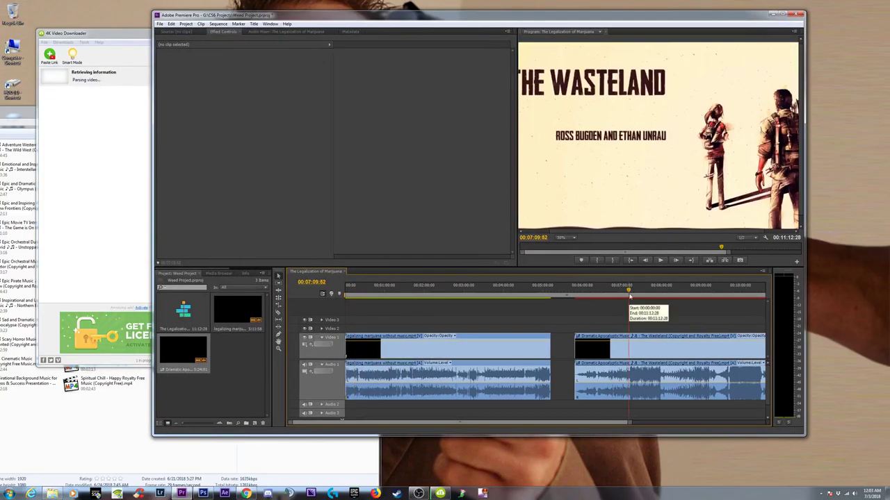
{"action": "key", "text": "minus"}
{"action": "key", "text": "minus"}
{"action": "key", "text": "equal"}
- Preview The Wasteland near 7:26 and lower its volume to -7.50 dB
{"action": "left_click_drag", "start_coordinate": [556, 292], "coordinate": [567, 292]}
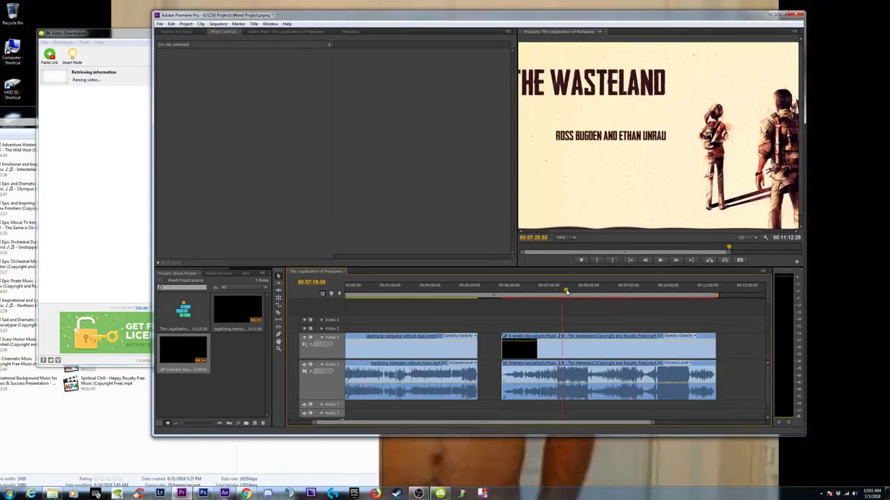
{"action": "key", "text": "space"}
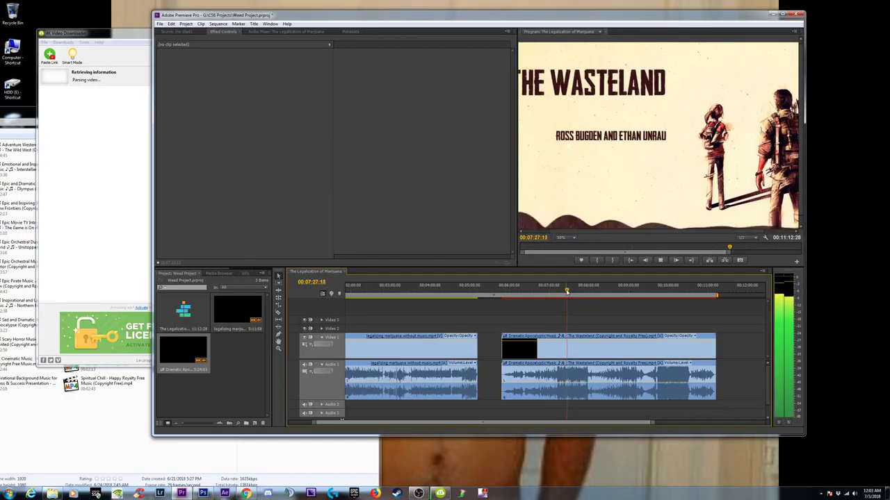
{"action": "key", "text": "space"}
{"action": "left_click_drag", "start_coordinate": [612, 384], "coordinate": [614, 397]}
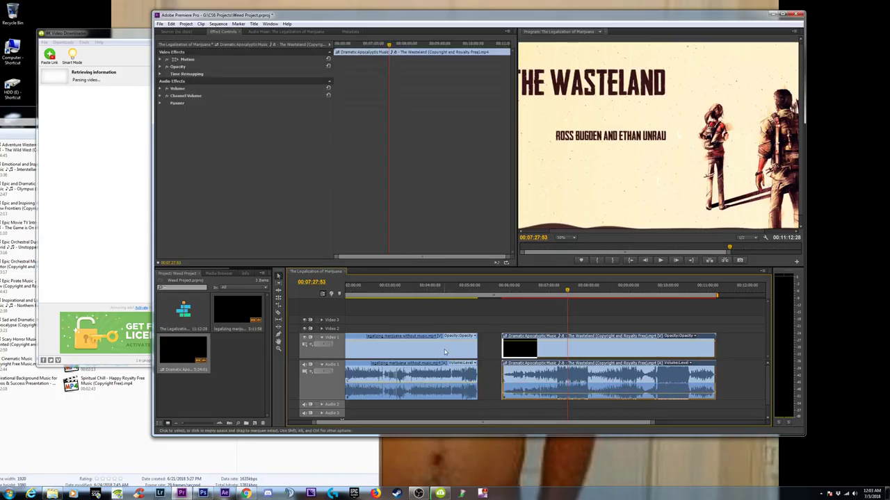
- Delete The Wasteland's video clip, keeping only its audio
{"action": "left_click", "coordinate": [621, 319]}
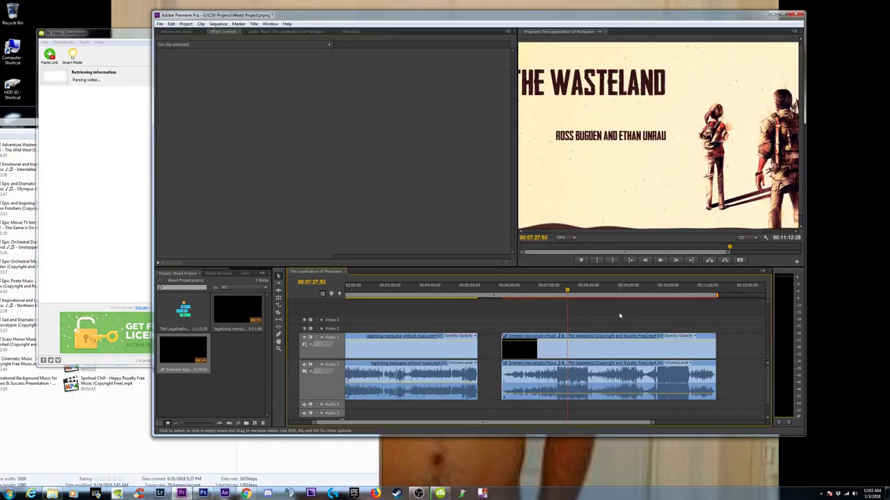
{"action": "left_click", "coordinate": [567, 356]}
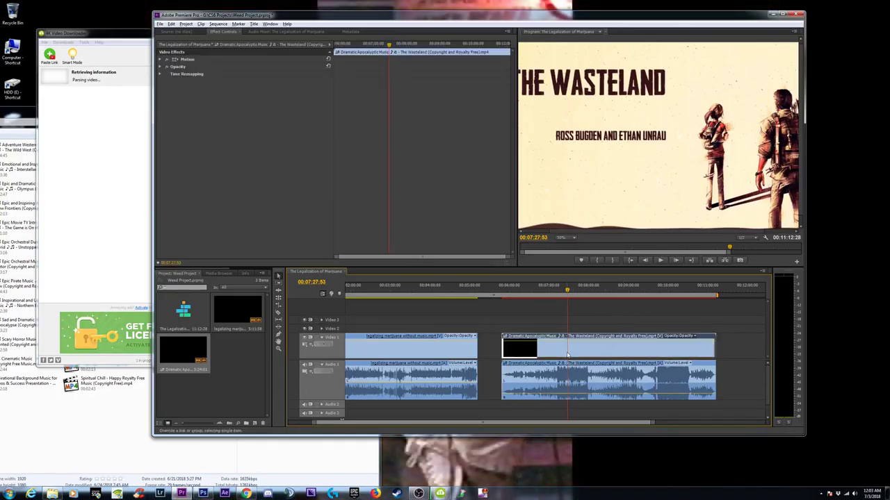
{"action": "key", "text": "Delete"}
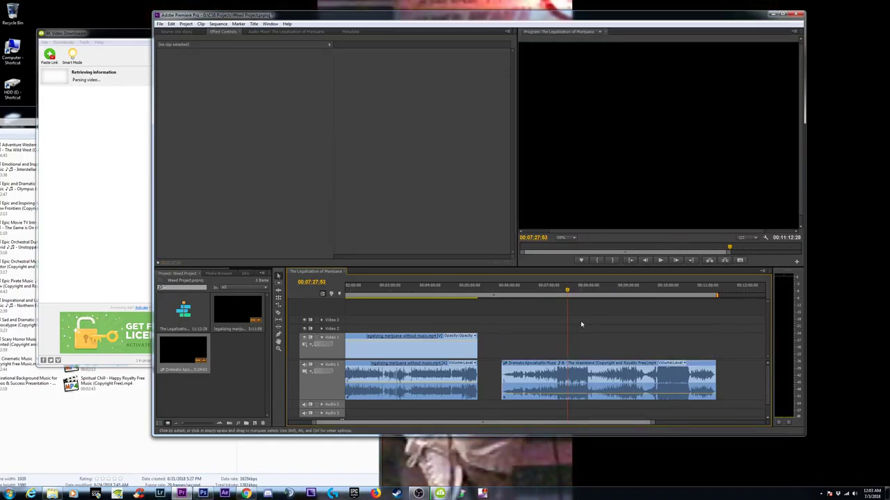
- Move The Wasteland audio onto Audio 2, maximize Premiere, and make the track taller
{"action": "left_click_drag", "start_coordinate": [603, 397], "coordinate": [605, 406]}
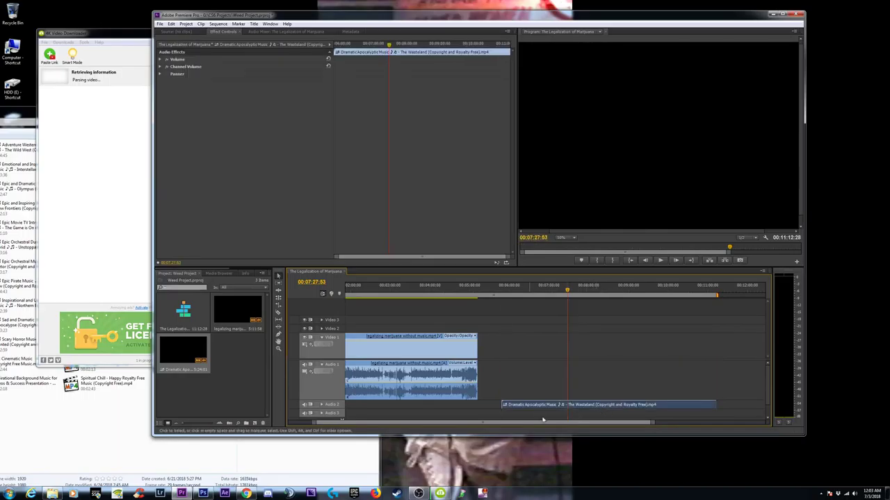
{"action": "left_click", "coordinate": [321, 405]}
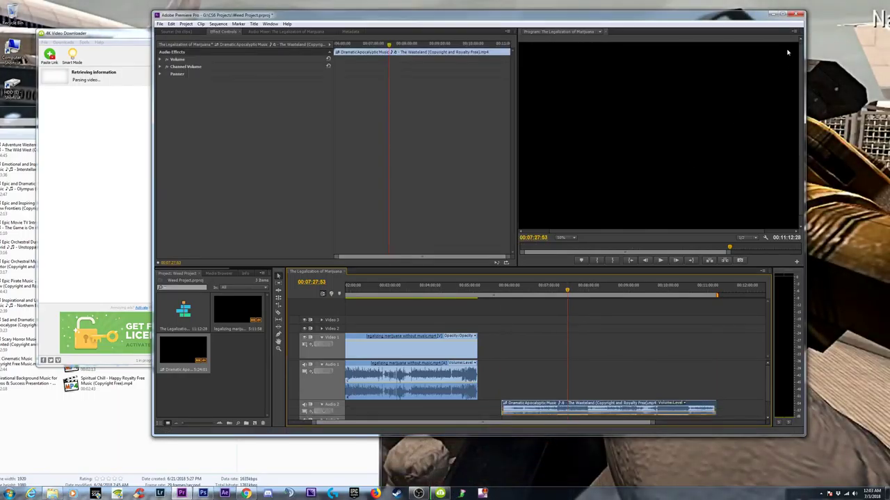
{"action": "left_click", "coordinate": [784, 13]}
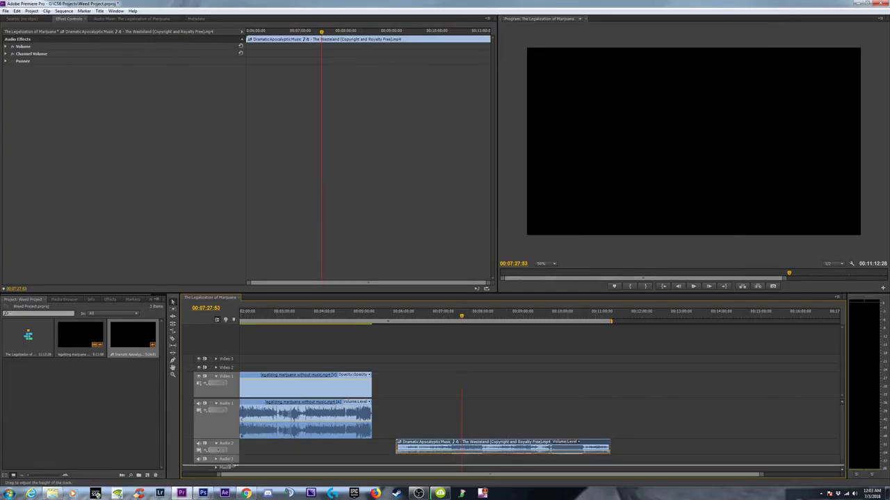
{"action": "left_click_drag", "start_coordinate": [231, 457], "coordinate": [230, 471]}
- Put the music at the sequence start and move the legalization clip after it
{"action": "left_click_drag", "start_coordinate": [483, 449], "coordinate": [267, 452]}
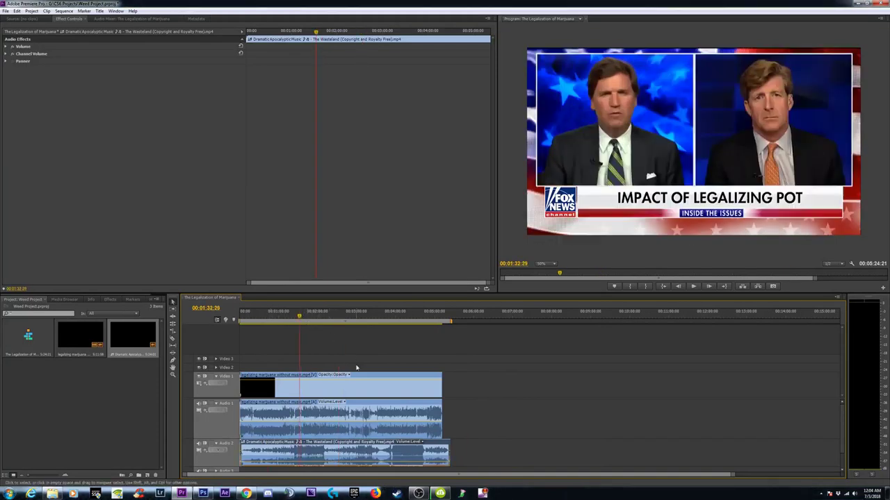
{"action": "left_click", "coordinate": [374, 393]}
{"action": "left_click_drag", "start_coordinate": [379, 393], "coordinate": [387, 393]}
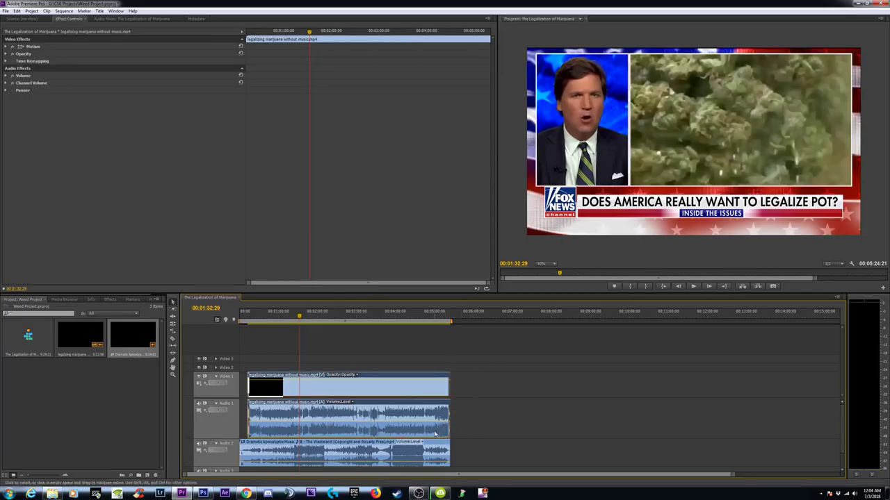
{"action": "left_click_drag", "start_coordinate": [424, 391], "coordinate": [633, 390]}
{"action": "left_click", "coordinate": [419, 317]}
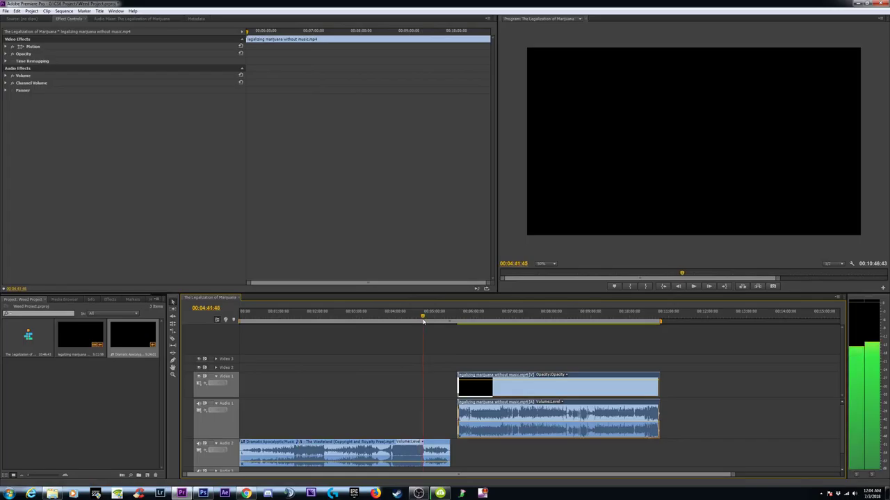
- Find 00:04:45:39 by playback and razor-cut the Audio 2 music there
{"action": "key", "text": "="}
{"action": "key", "text": "="}
{"action": "key", "text": "="}
{"action": "key", "text": "="}
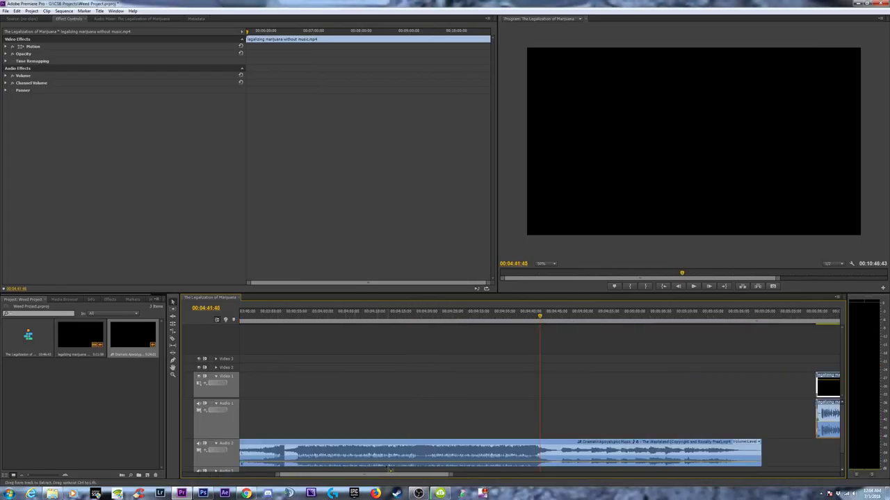
{"action": "left_click", "coordinate": [521, 319]}
{"action": "key", "text": "space"}
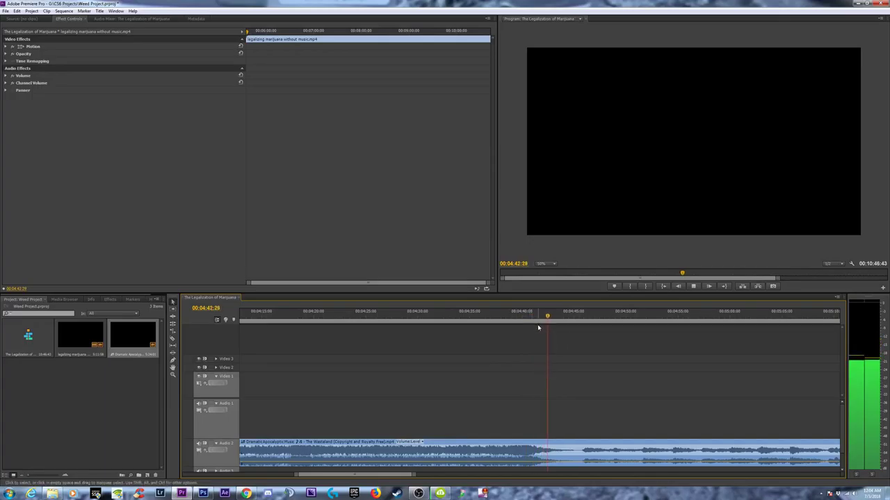
{"action": "key", "text": "space"}
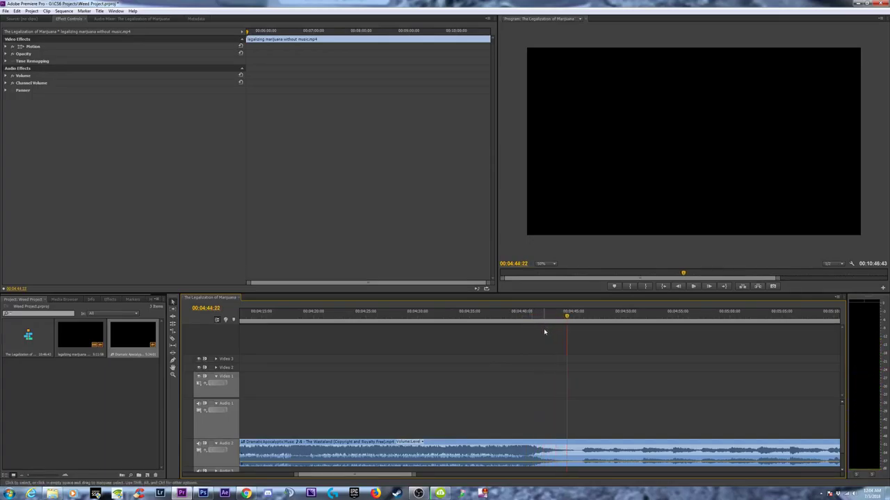
{"action": "key", "text": "space"}
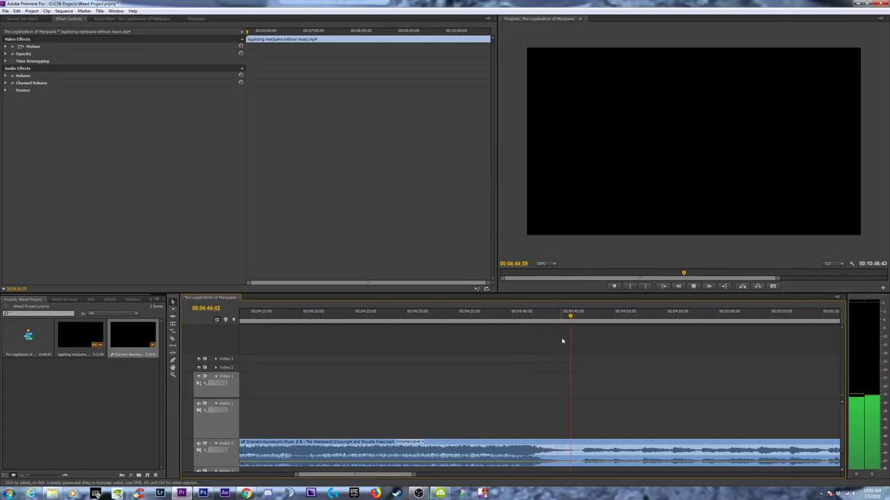
{"action": "left_click_drag", "start_coordinate": [591, 317], "coordinate": [581, 323]}
{"action": "key", "text": "c"}
{"action": "left_click", "coordinate": [581, 452]}
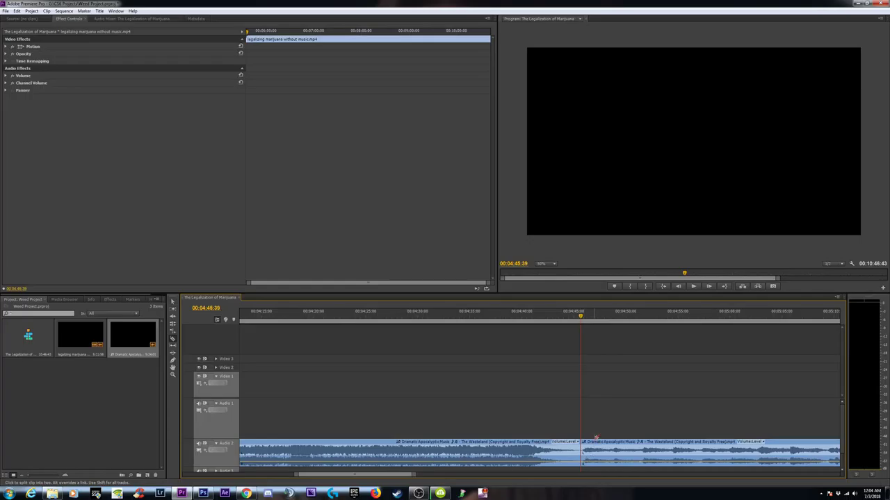
- Undo an accidental video deletion, then delete the music tail after the cut
{"action": "key", "text": "minus"}
{"action": "key", "text": "minus"}
{"action": "key", "text": "minus"}
{"action": "key", "text": "minus"}
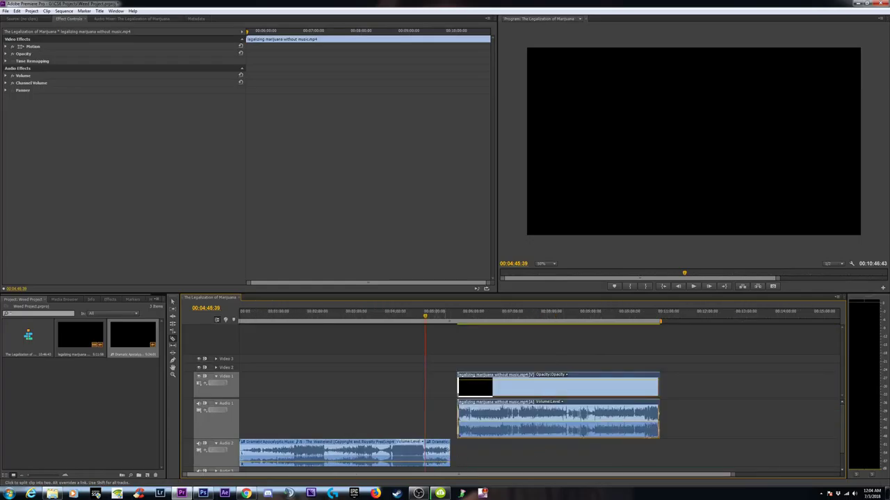
{"action": "key", "text": "Delete"}
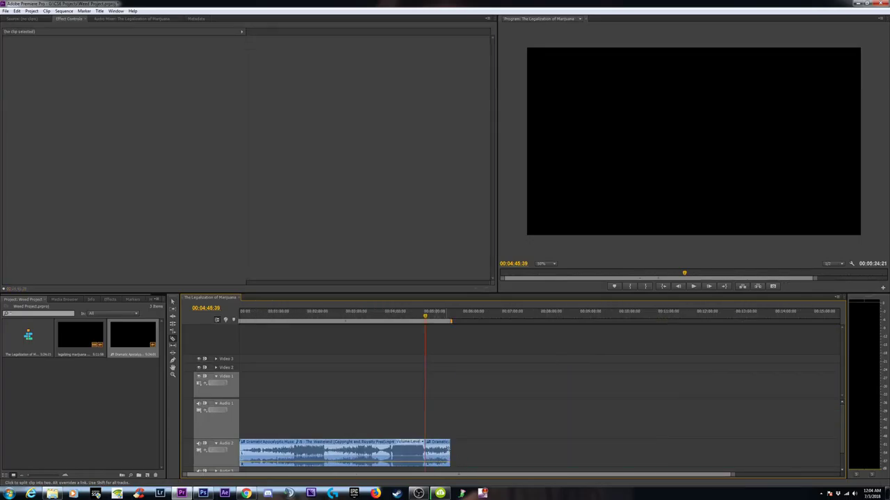
{"action": "key", "text": "ctrl+z"}
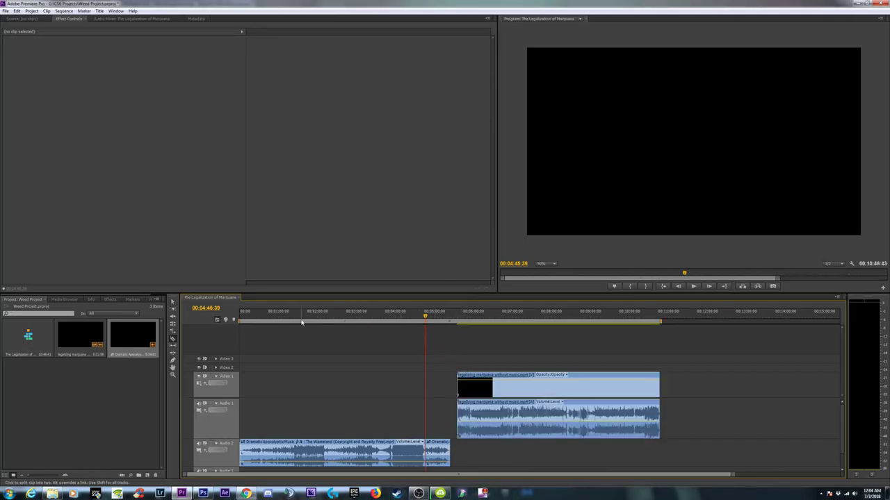
{"action": "key", "text": "v"}
{"action": "left_click", "coordinate": [435, 452]}
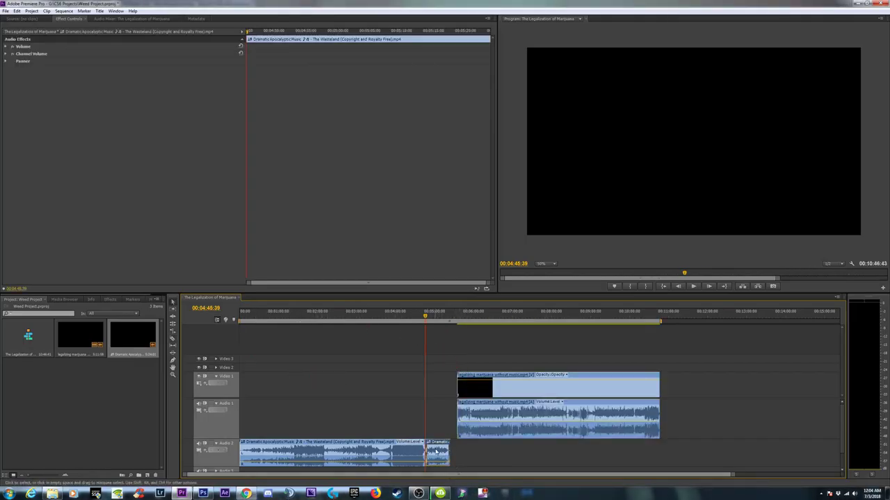
{"action": "key", "text": "Delete"}
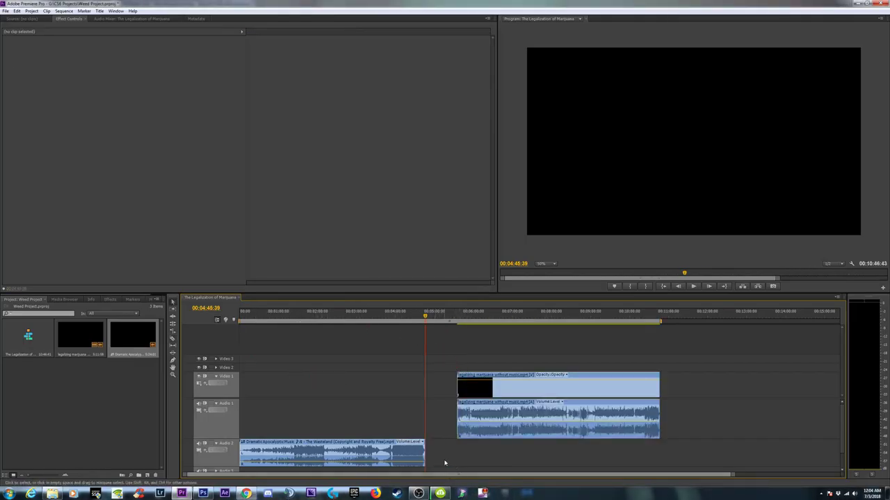
- Move the interview clip to 00:00, preview the music ending from 00:04:46, and shift the music later
{"action": "left_click_drag", "start_coordinate": [552, 392], "coordinate": [317, 413]}
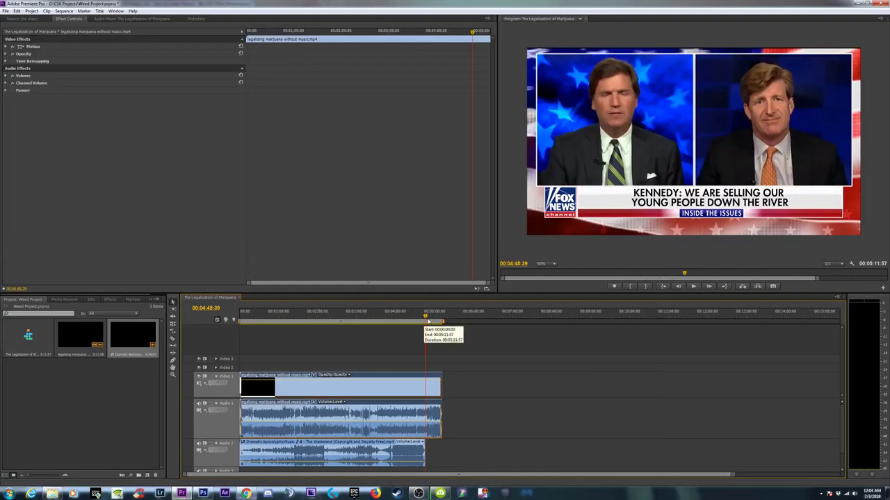
{"action": "key", "text": "equal"}
{"action": "key", "text": "equal"}
{"action": "key", "text": "equal"}
{"action": "key", "text": "equal"}
{"action": "key", "text": "equal"}
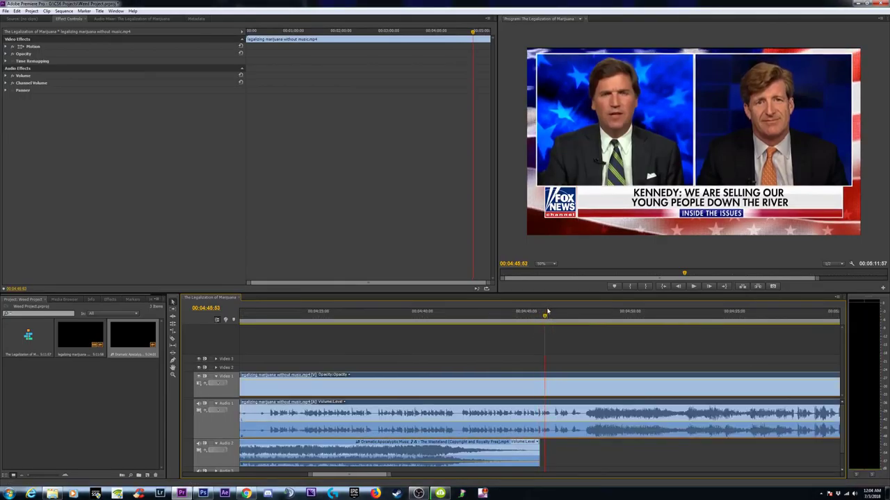
{"action": "left_click", "coordinate": [547, 318]}
{"action": "key", "text": "space"}
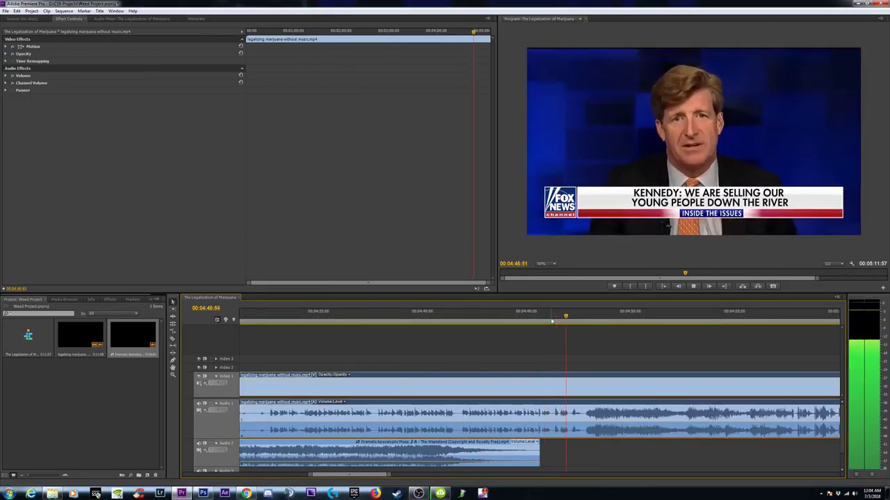
{"action": "key", "text": "space"}
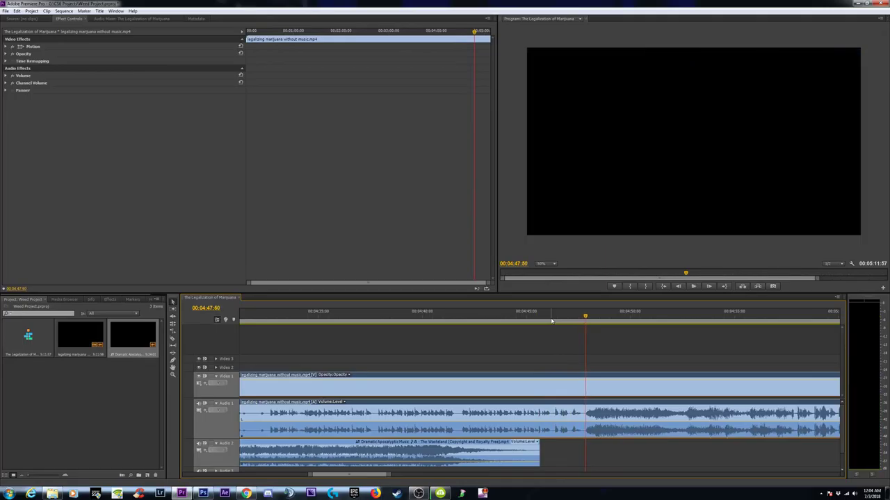
{"action": "left_click_drag", "start_coordinate": [482, 450], "coordinate": [544, 449]}
- Preview the new music ending from 00:04:43:50, 00:04:40:46 and 00:04:32:52, then zoom out
{"action": "left_click", "coordinate": [503, 315]}
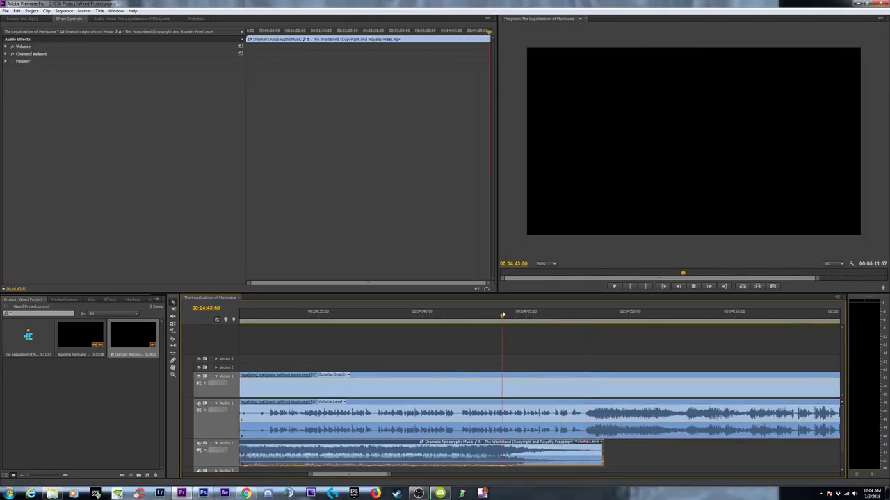
{"action": "key", "text": "space"}
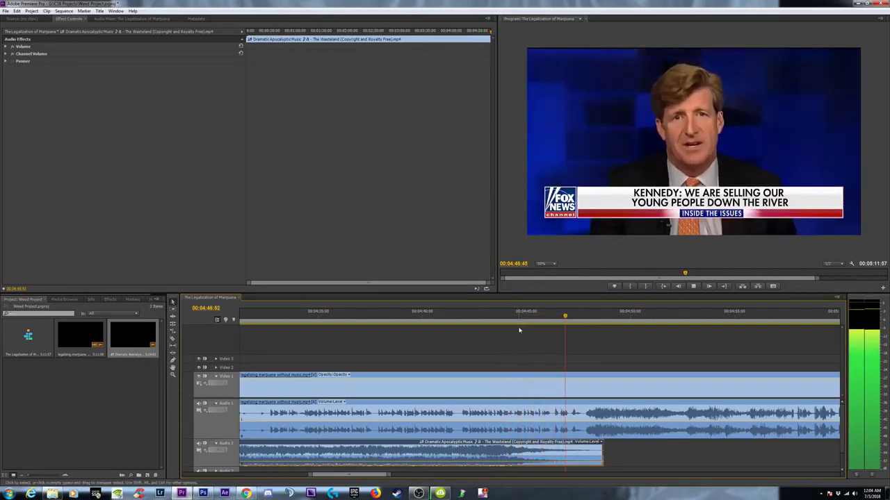
{"action": "left_click_drag", "start_coordinate": [442, 314], "coordinate": [437, 315]}
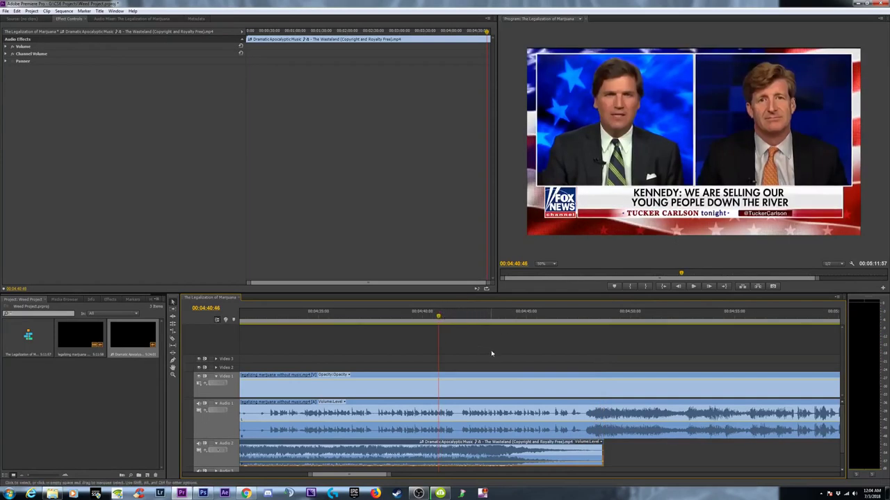
{"action": "key", "text": "space"}
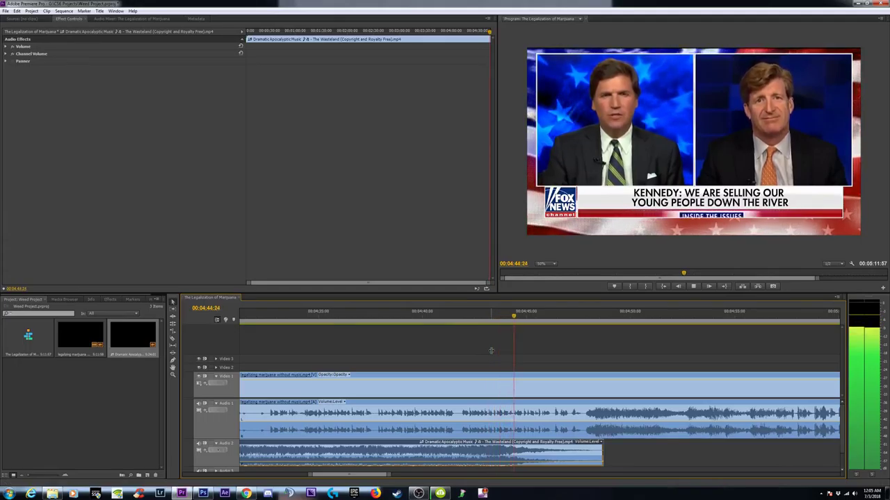
{"action": "left_click", "coordinate": [274, 321]}
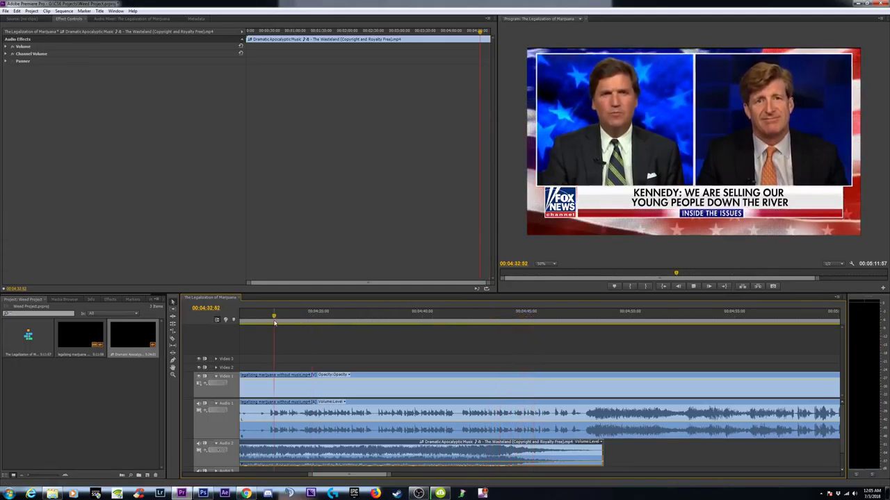
{"action": "key", "text": "space"}
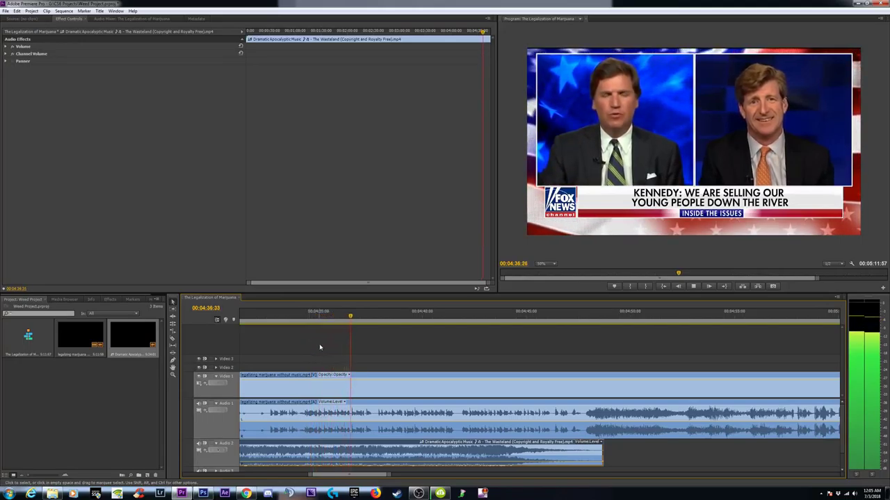
{"action": "key", "text": "minus"}
{"action": "key", "text": "minus"}
{"action": "key", "text": "minus"}
{"action": "key", "text": "minus"}
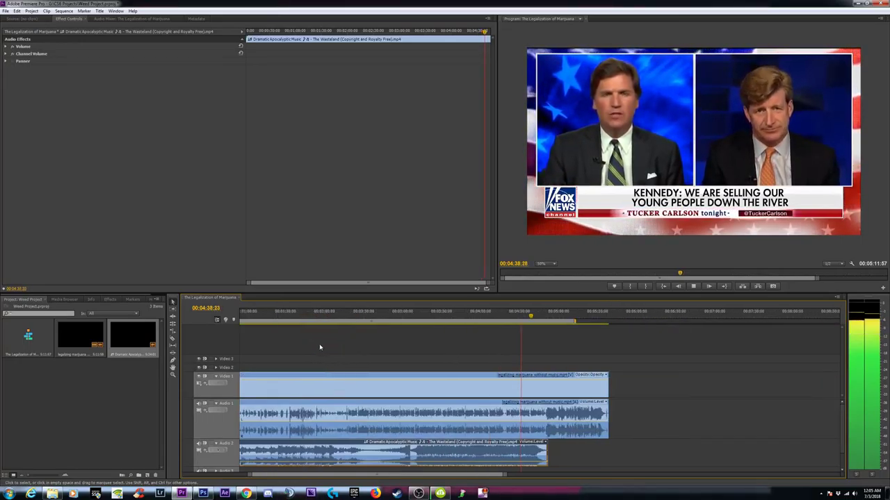
{"action": "key", "text": "minus"}
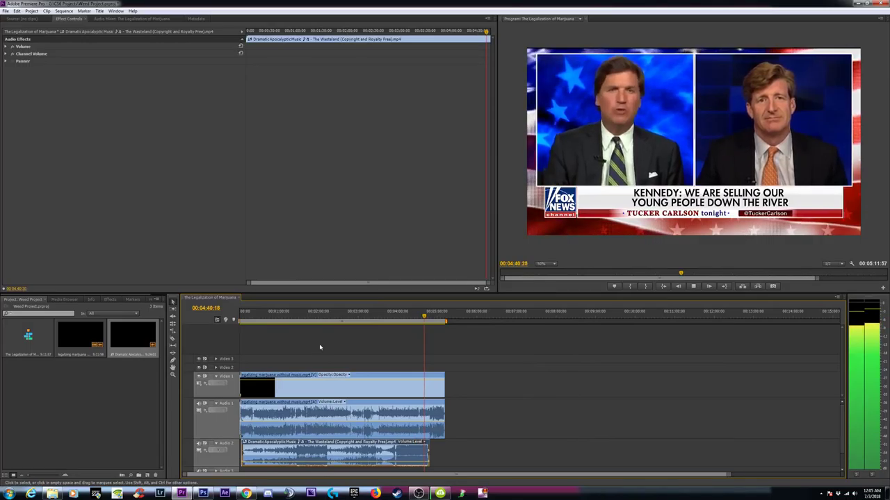
{"action": "key", "text": "equal"}
{"action": "key", "text": "equal"}
{"action": "key", "text": "equal"}
{"action": "key", "text": "equal"}
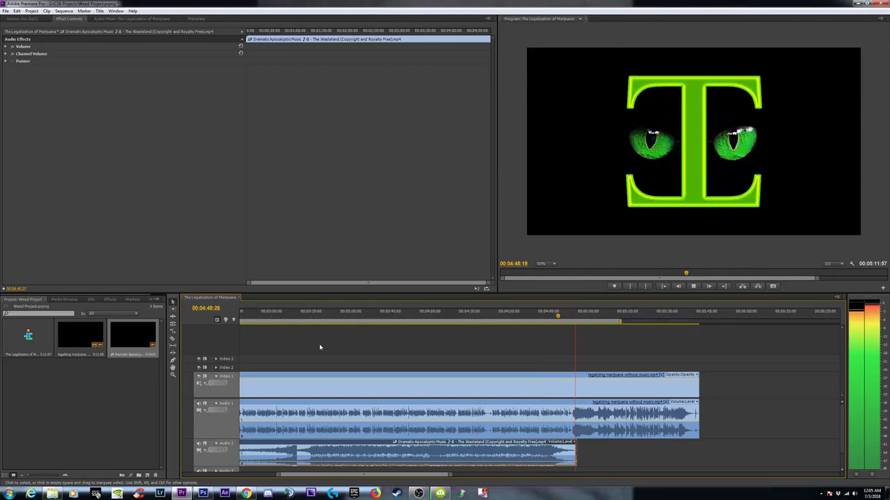
{"action": "key", "text": "minus"}
{"action": "key", "text": "minus"}
{"action": "key", "text": "minus"}
{"action": "key", "text": "minus"}
{"action": "key", "text": "space"}
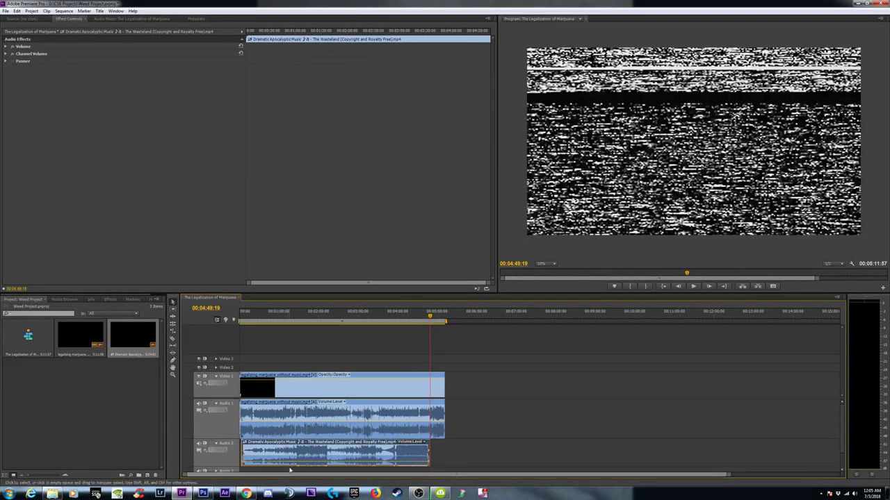
{"action": "left_click", "coordinate": [244, 452]}
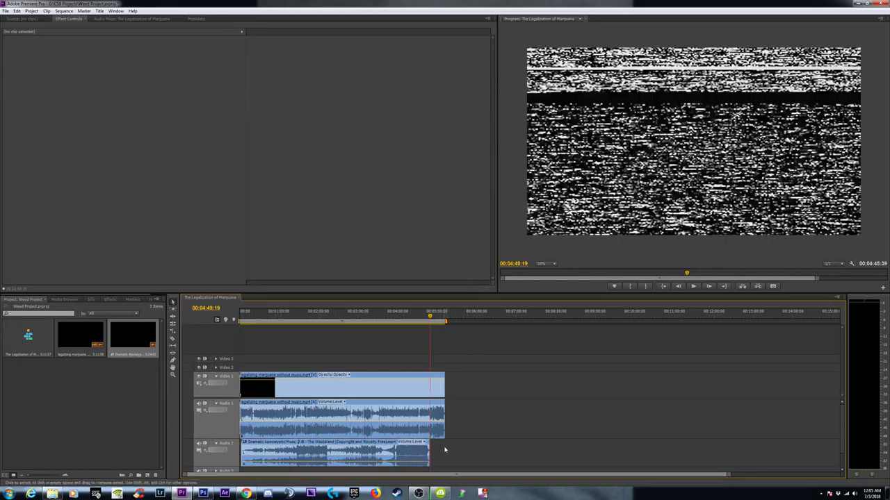
{"action": "key", "text": "equal"}
{"action": "key", "text": "equal"}
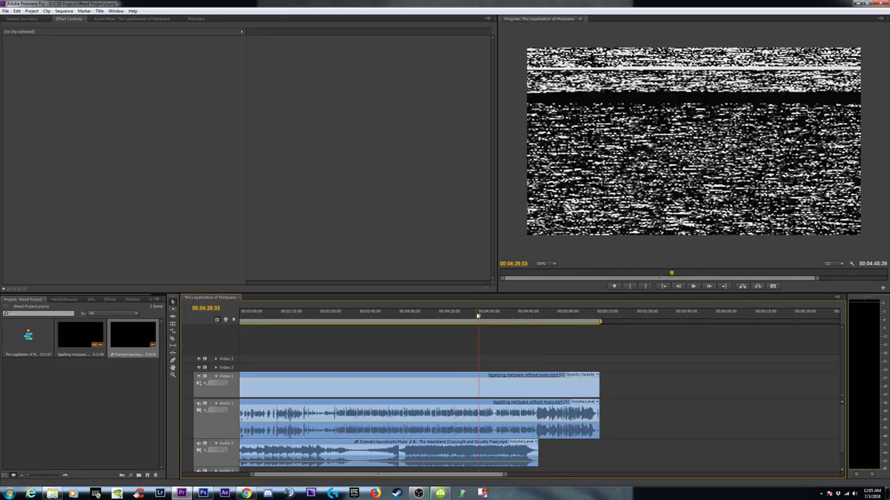
{"action": "key", "text": "minus"}
{"action": "left_click", "coordinate": [396, 317]}
{"action": "key", "text": "minus"}
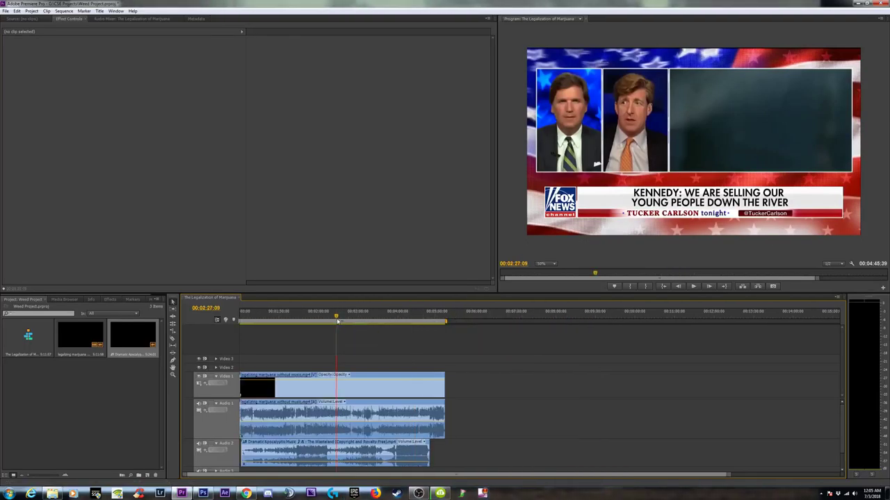
- Select the interview clip, show the Effects list, and move the playhead to about 4:03
{"action": "left_click", "coordinate": [334, 386]}
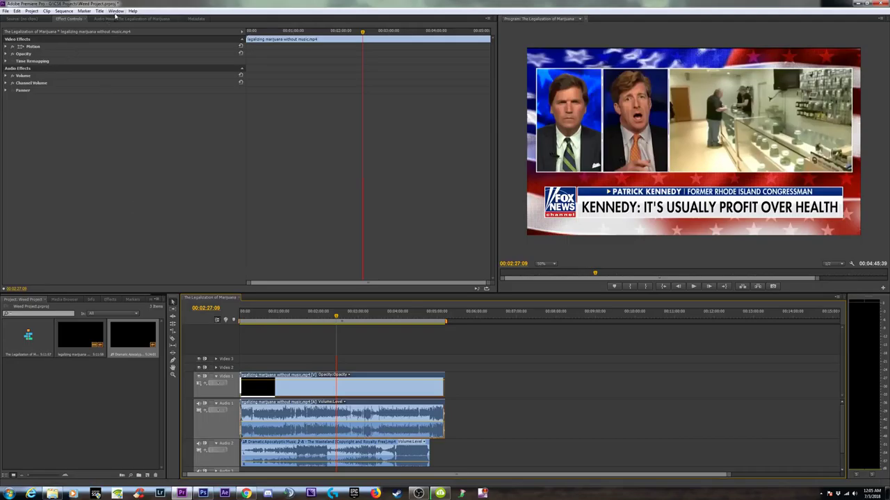
{"action": "left_click", "coordinate": [117, 19]}
{"action": "left_click", "coordinate": [109, 404]}
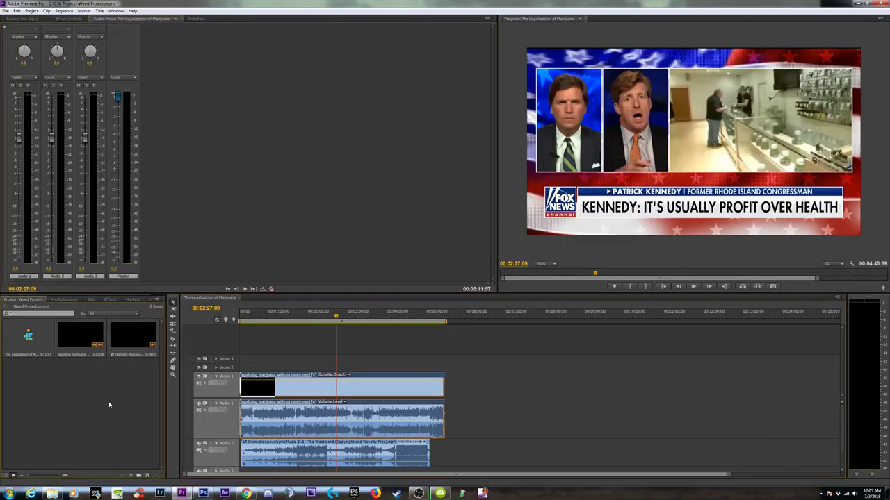
{"action": "left_click", "coordinate": [110, 300]}
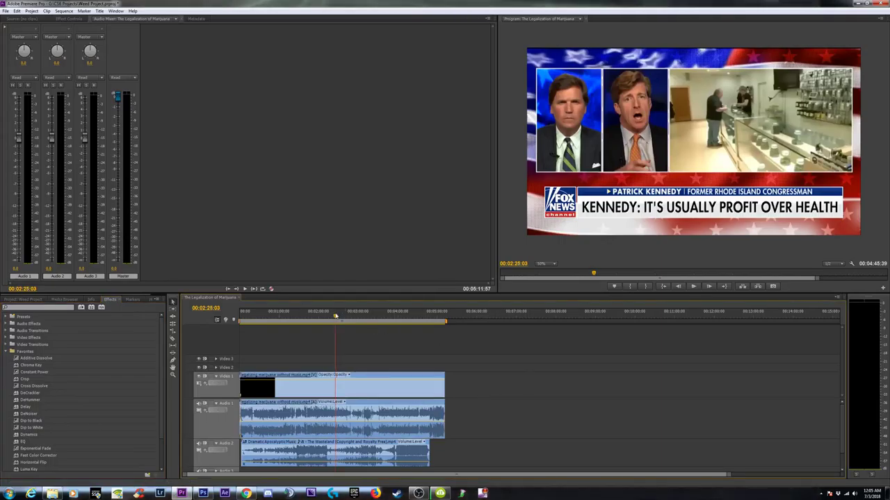
{"action": "left_click", "coordinate": [390, 319]}
{"action": "left_click_drag", "start_coordinate": [392, 321], "coordinate": [402, 322]}
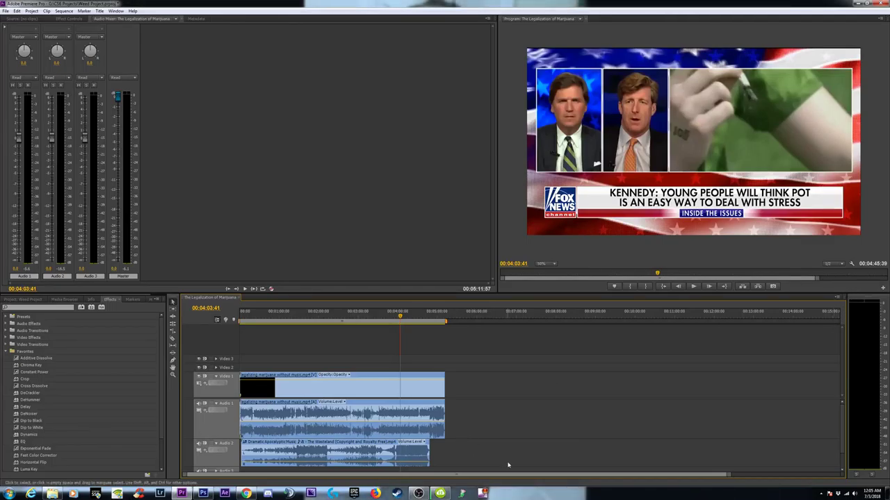
- Play the sequence from 00:04:03:41 and stop at 00:04:14:14
{"action": "key", "text": "space"}
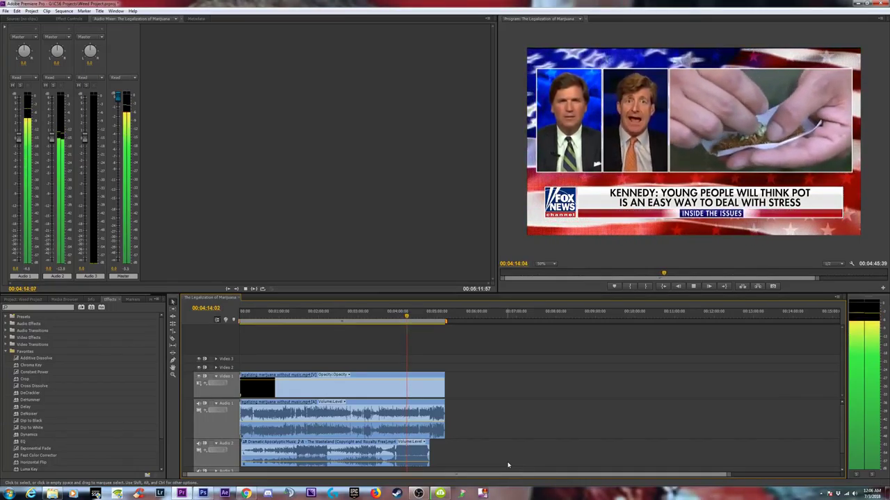
{"action": "key", "text": "space"}
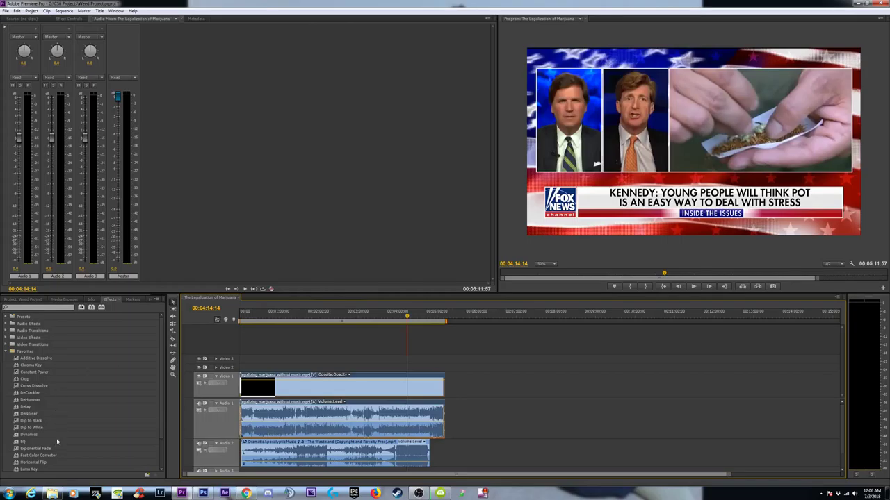
- Apply MultibandCompressor with the Upward comp +6 preset to the Audio 1 clip and preview it
{"action": "scroll", "coordinate": [39, 452], "scroll_direction": "down", "scroll_amount": 2}
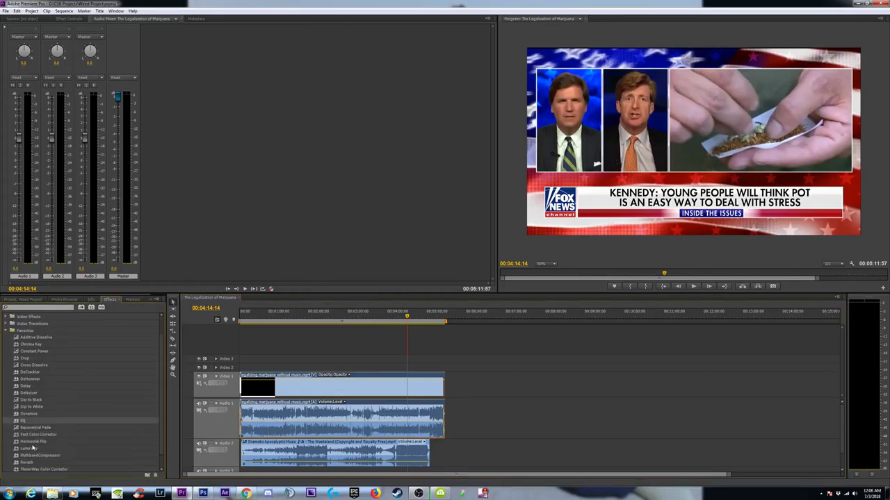
{"action": "scroll", "coordinate": [38, 443], "scroll_direction": "down", "scroll_amount": 1}
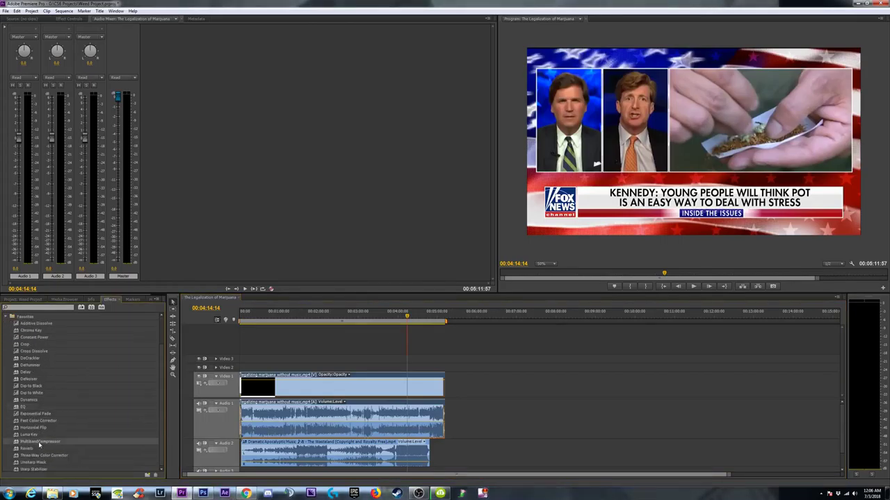
{"action": "left_click_drag", "start_coordinate": [299, 372], "coordinate": [345, 409]}
{"action": "left_click", "coordinate": [68, 19]}
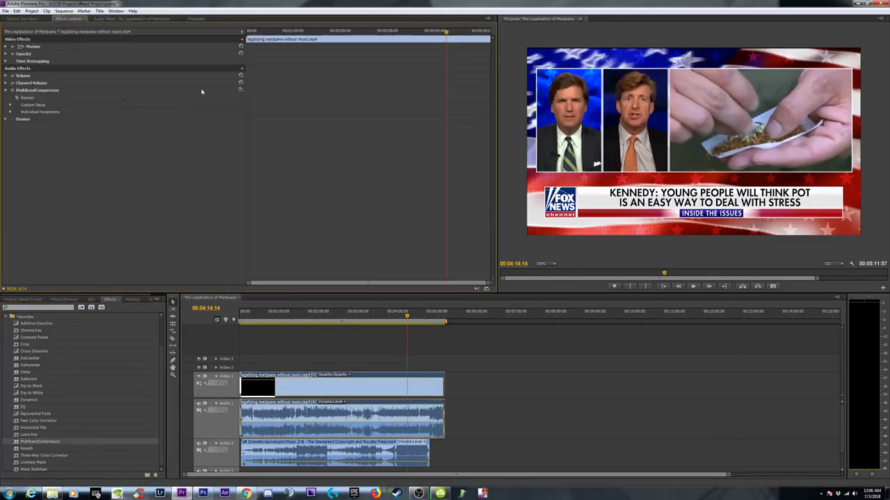
{"action": "left_click", "coordinate": [240, 89]}
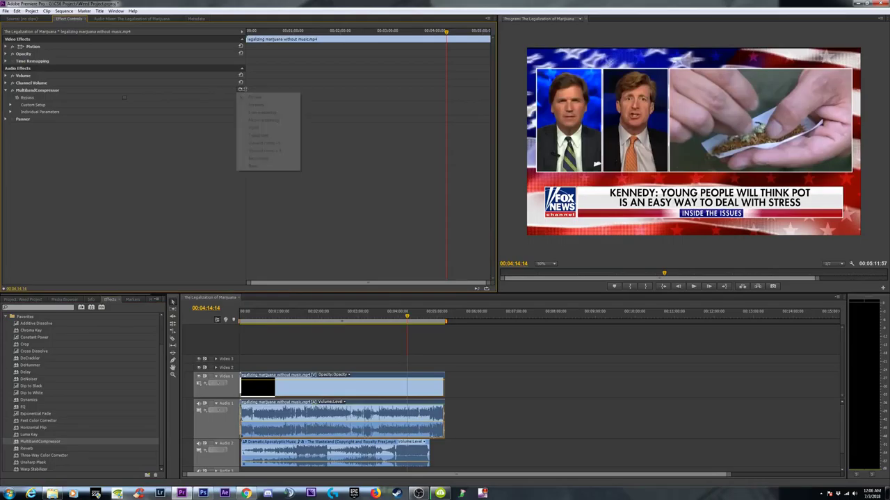
{"action": "left_click", "coordinate": [264, 144]}
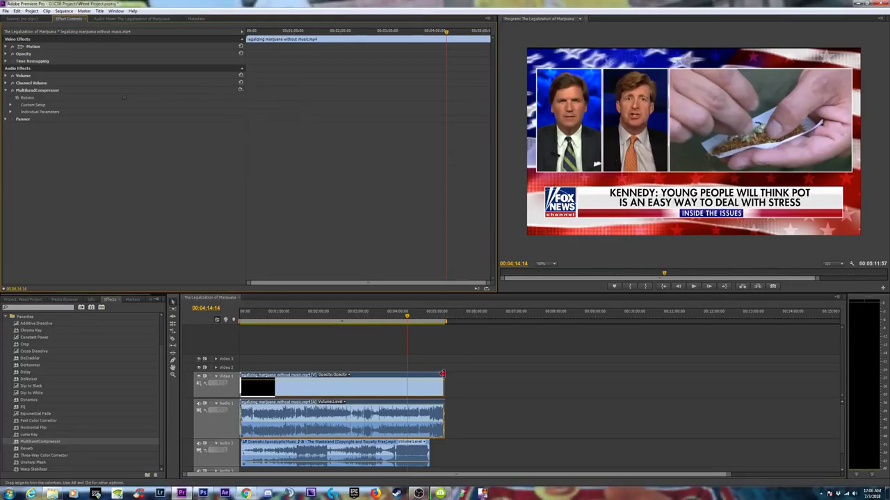
{"action": "key", "text": "space"}
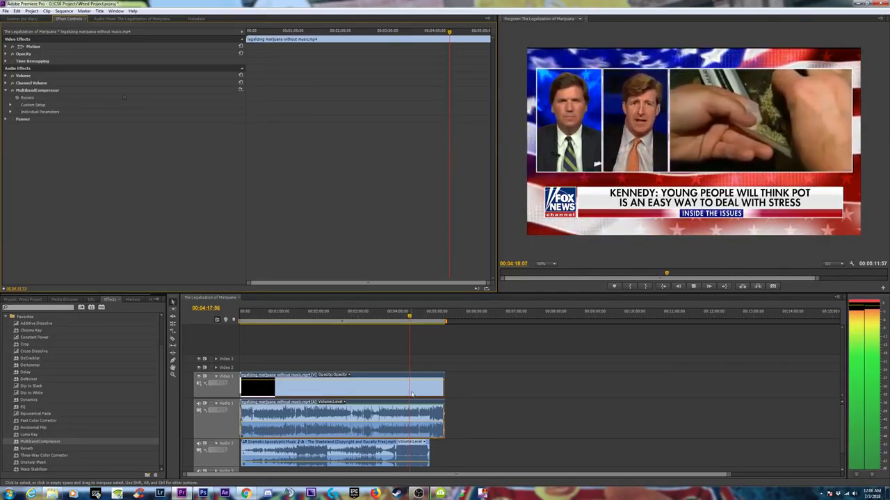
{"action": "key", "text": "space"}
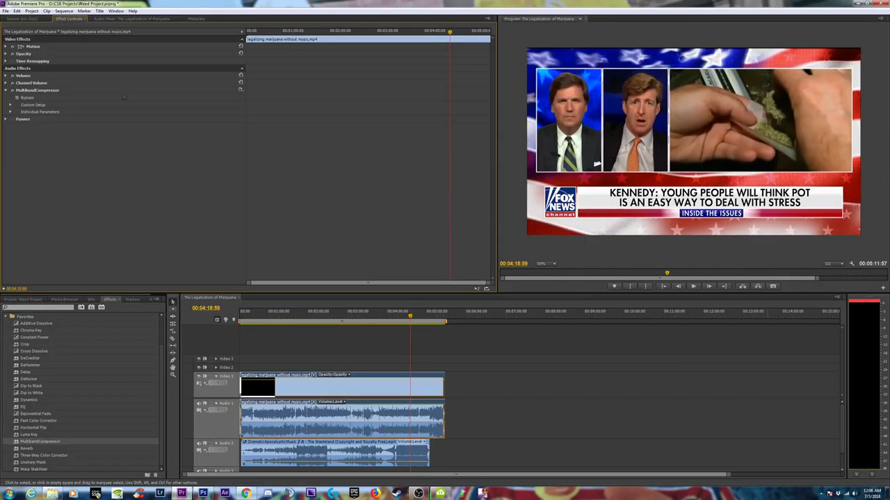
{"action": "left_click", "coordinate": [863, 302]}
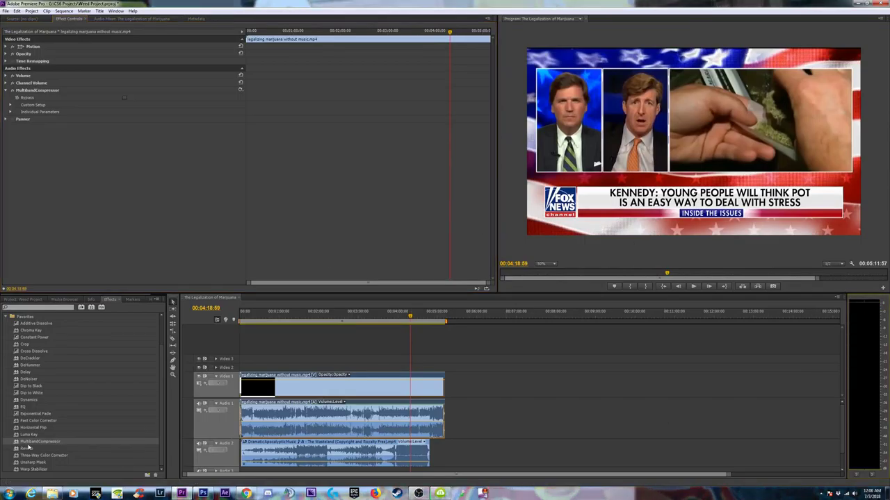
- Add Dynamics to the Audio 1 clip with Limiter enabled at -1.10 dB threshold
{"action": "left_click", "coordinate": [29, 402]}
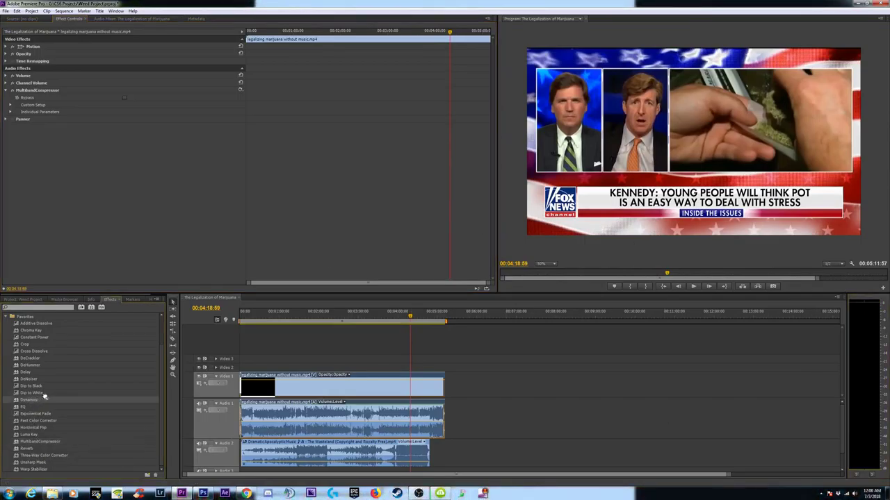
{"action": "left_click_drag", "start_coordinate": [44, 395], "coordinate": [324, 425]}
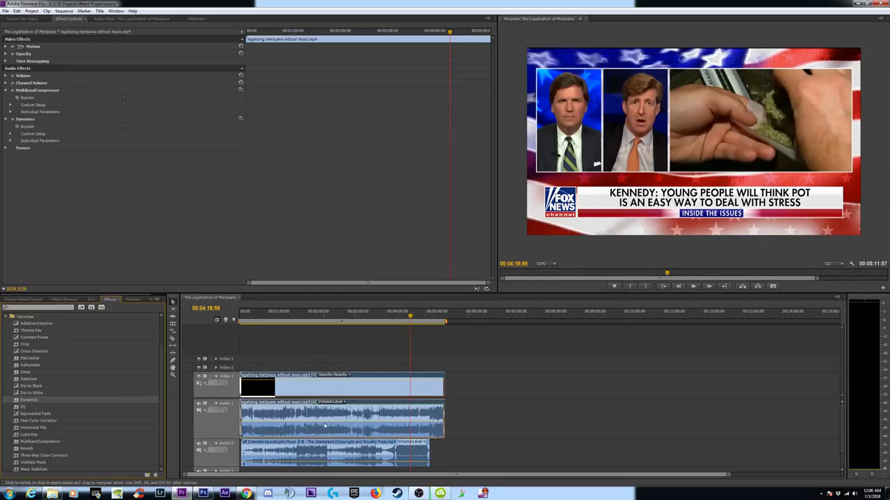
{"action": "left_click", "coordinate": [11, 133]}
{"action": "scroll", "coordinate": [209, 191], "scroll_direction": "down", "scroll_amount": 1}
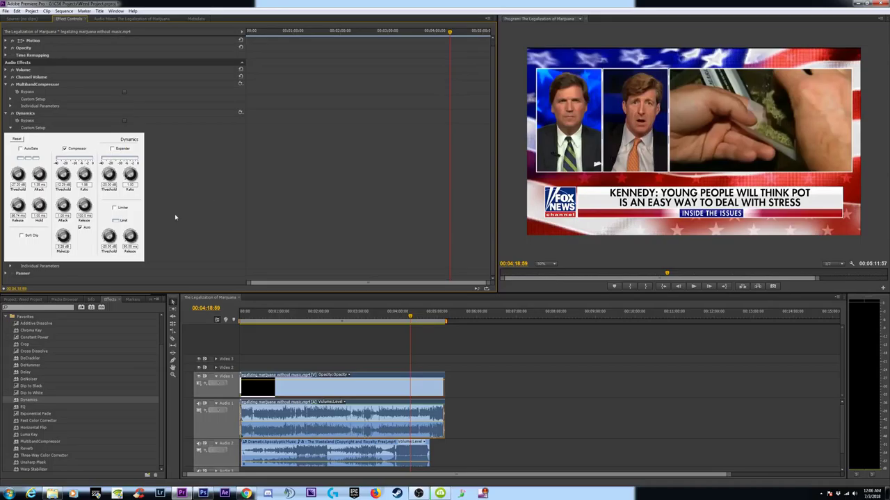
{"action": "left_click", "coordinate": [114, 208]}
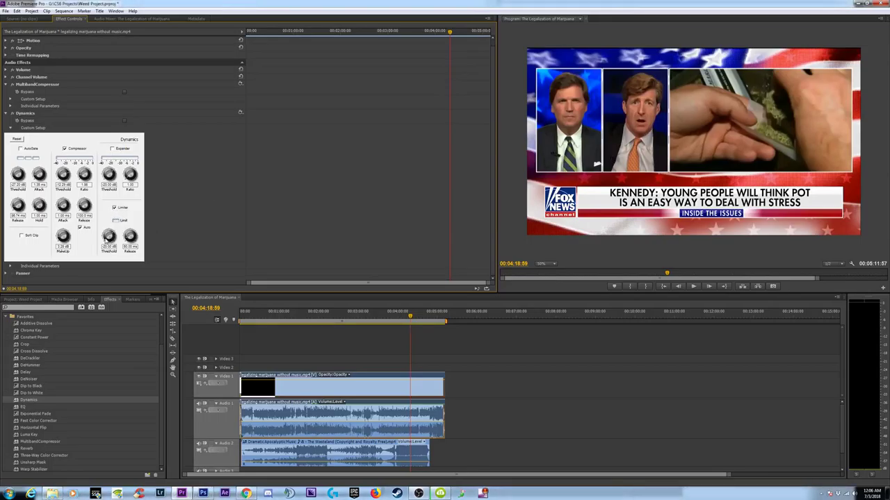
{"action": "mouse_move", "coordinate": [108, 234]}
{"action": "left_mouse_down"}
{"action": "mouse_move", "coordinate": [108, 224]}
{"action": "mouse_move", "coordinate": [109, 237]}
{"action": "left_mouse_up"}
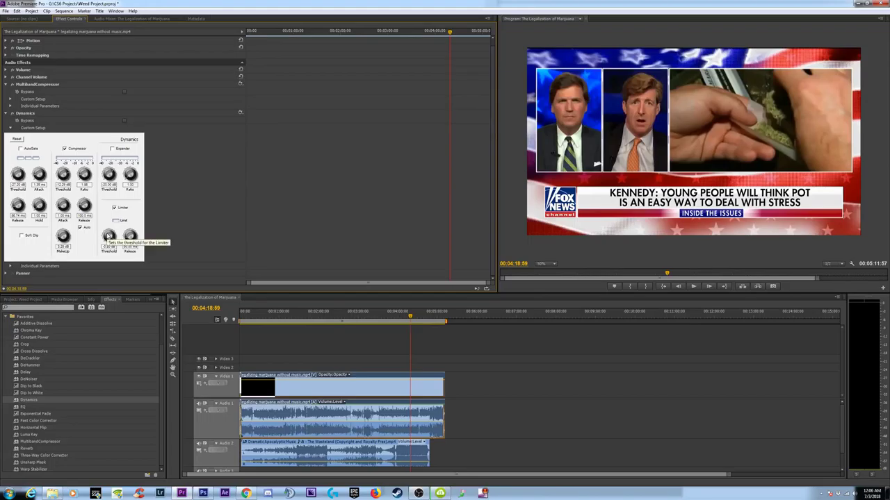
{"action": "left_click_drag", "start_coordinate": [108, 236], "coordinate": [108, 237]}
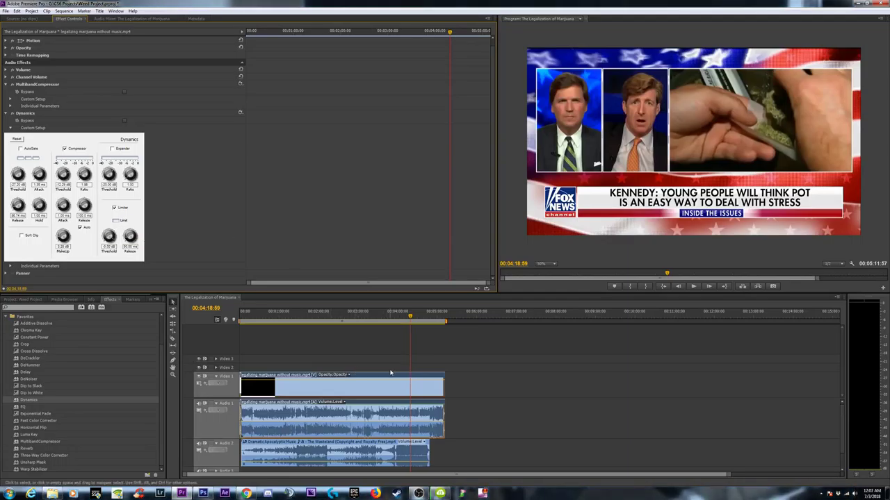
- Collapse both effects, preview around 4:08, then reselect the clip and reopen Dynamics settings
{"action": "left_click", "coordinate": [403, 317]}
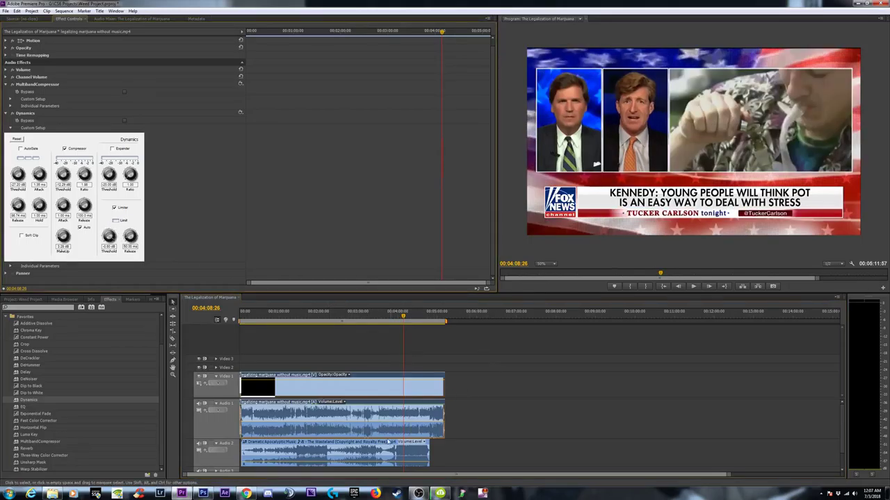
{"action": "left_click", "coordinate": [6, 113]}
{"action": "left_click", "coordinate": [11, 90]}
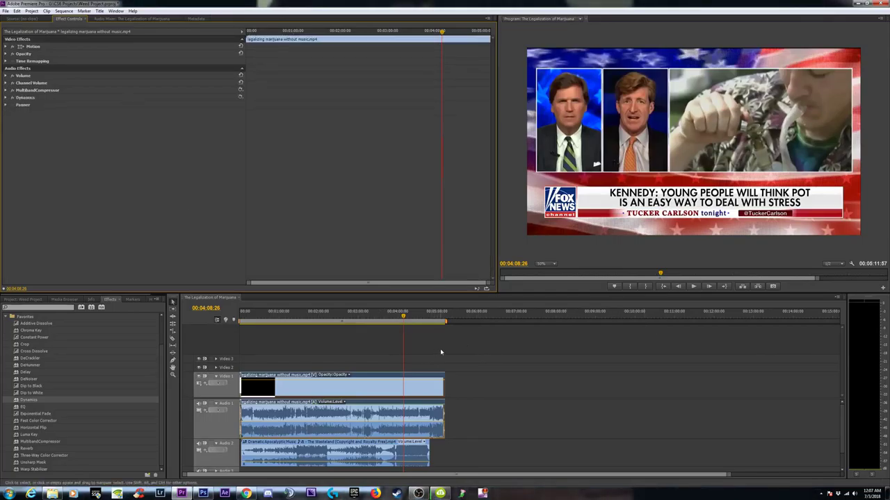
{"action": "key", "text": "space"}
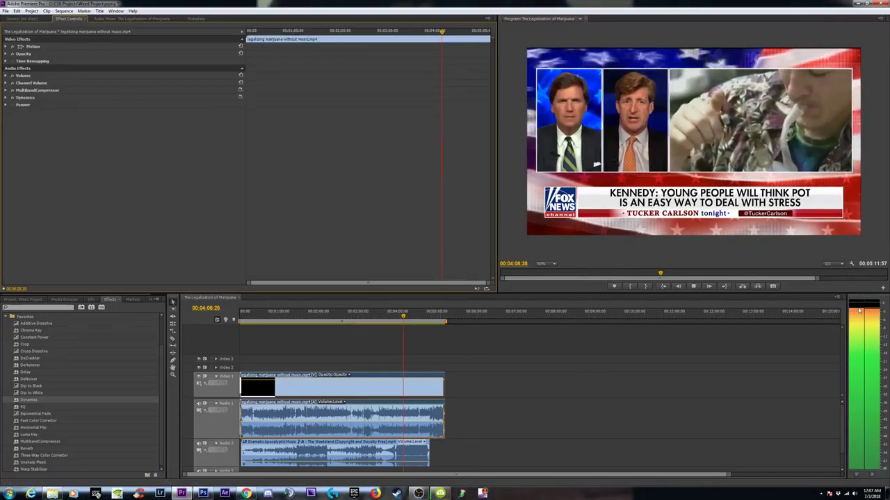
{"action": "key", "text": "space"}
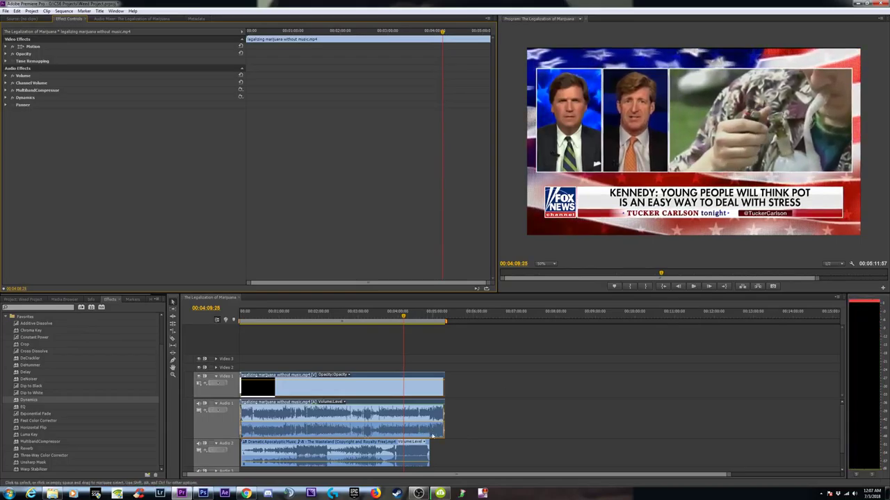
{"action": "left_click", "coordinate": [404, 431]}
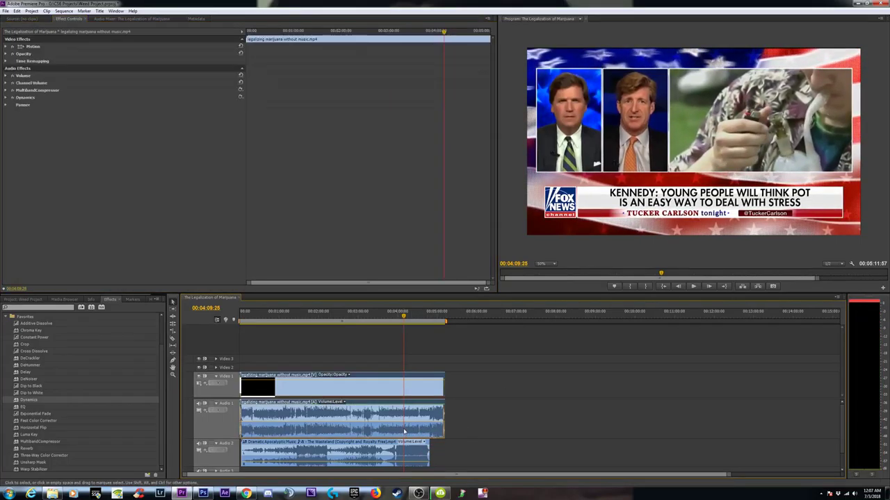
{"action": "left_click", "coordinate": [6, 98]}
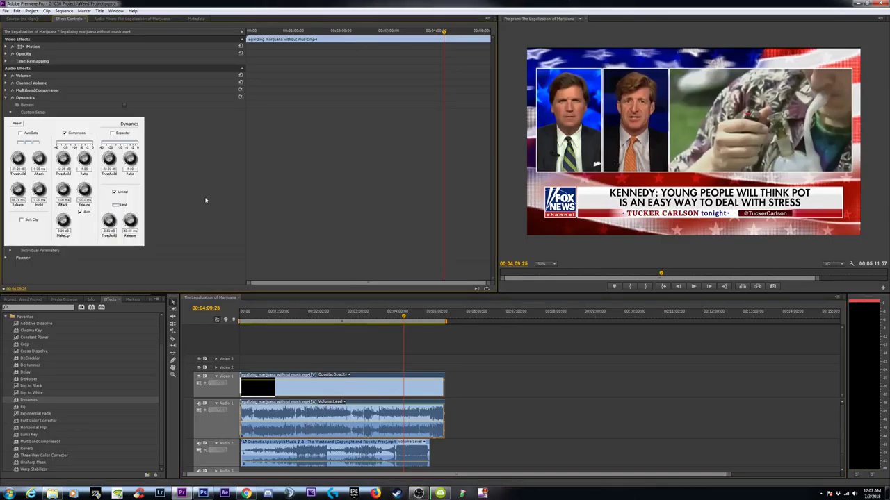
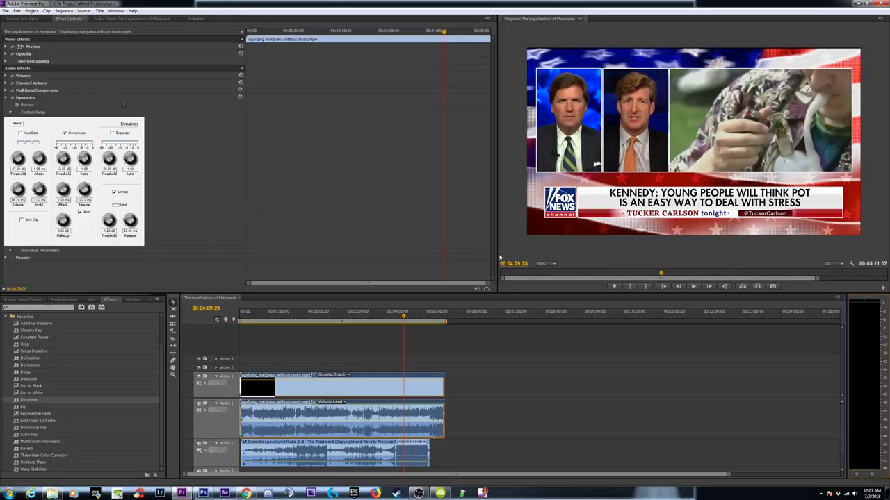
- Select the Dramatic Apocalyptic Music clip on Audio 2 to show its effect settings
{"action": "left_click_drag", "start_coordinate": [452, 451], "coordinate": [431, 465]}
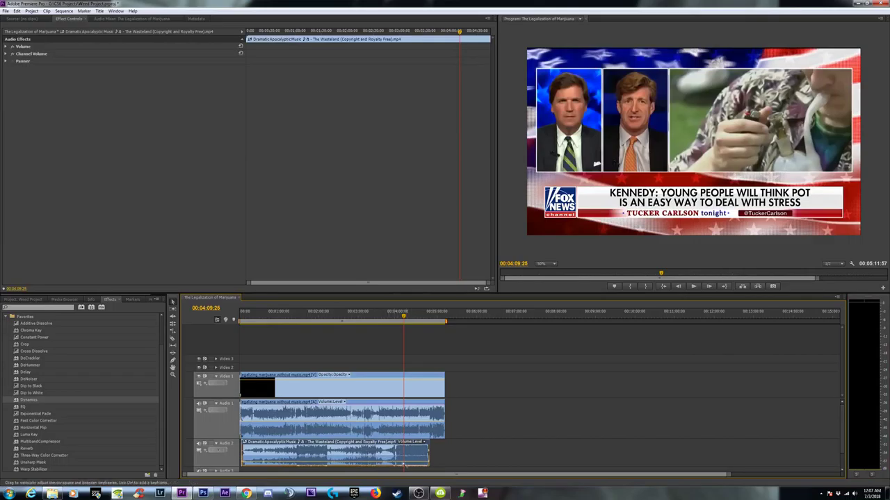
{"action": "left_click", "coordinate": [431, 465]}
{"action": "left_click", "coordinate": [421, 465]}
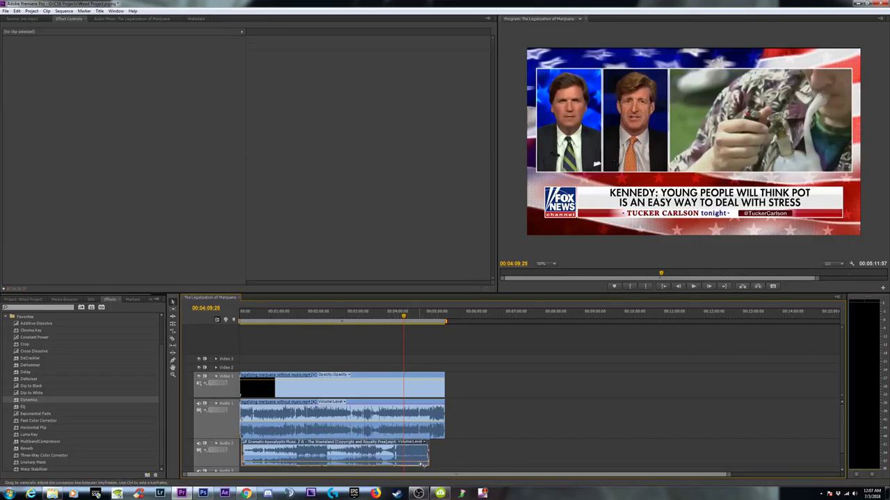
{"action": "left_click", "coordinate": [421, 464]}
{"action": "left_click", "coordinate": [469, 449]}
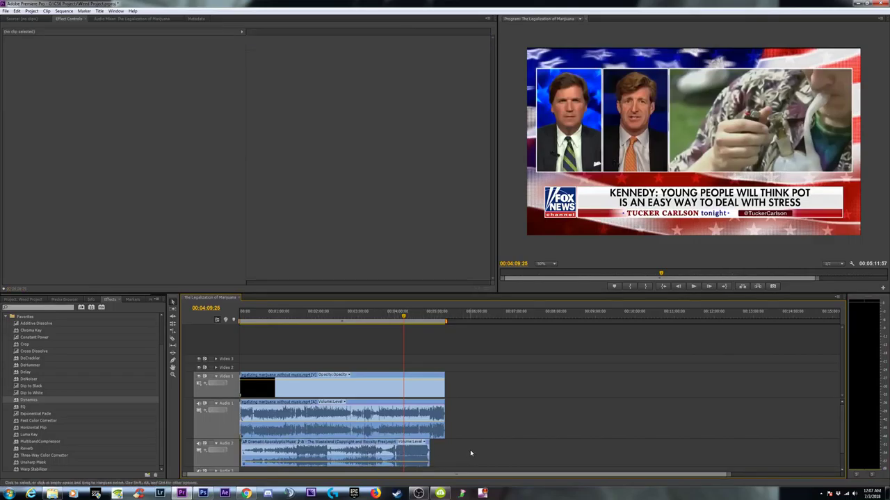
{"action": "left_click", "coordinate": [404, 465]}
- Add MultibandCompressor to the music clip and save the project
{"action": "left_click", "coordinate": [36, 422]}
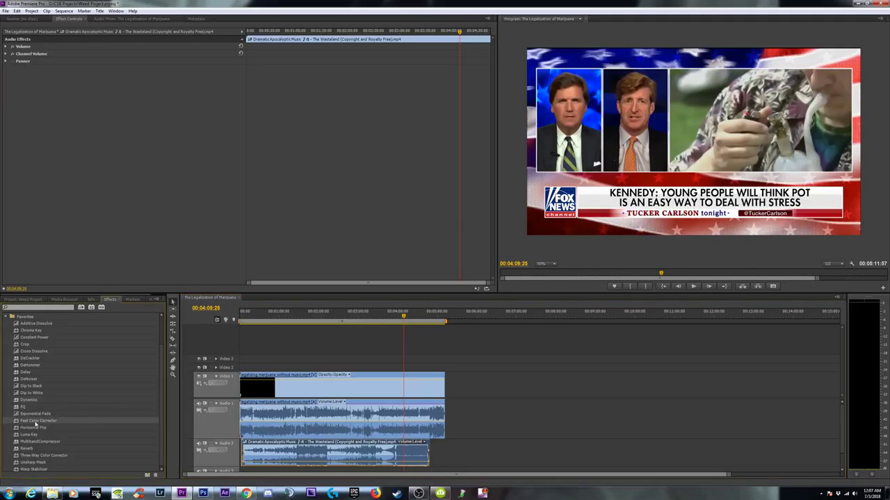
{"action": "left_click_drag", "start_coordinate": [41, 442], "coordinate": [70, 61]}
{"action": "key", "text": "ctrl+s"}
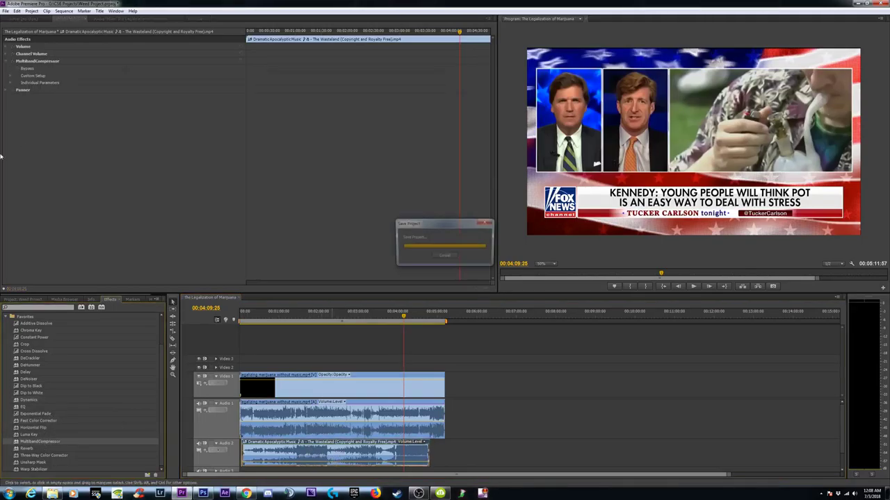
- Apply the Film mastering preset to the MultibandCompressor and collapse its settings
{"action": "left_click", "coordinate": [240, 61]}
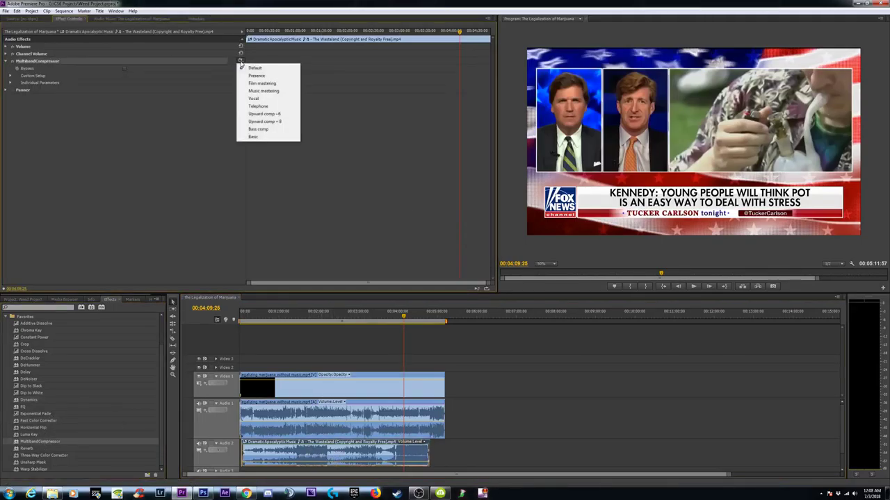
{"action": "left_click", "coordinate": [262, 84]}
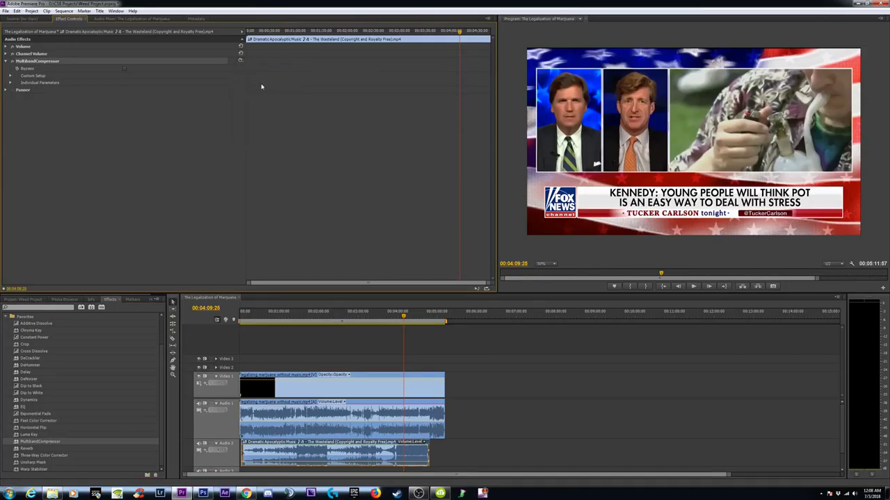
{"action": "left_click", "coordinate": [7, 61]}
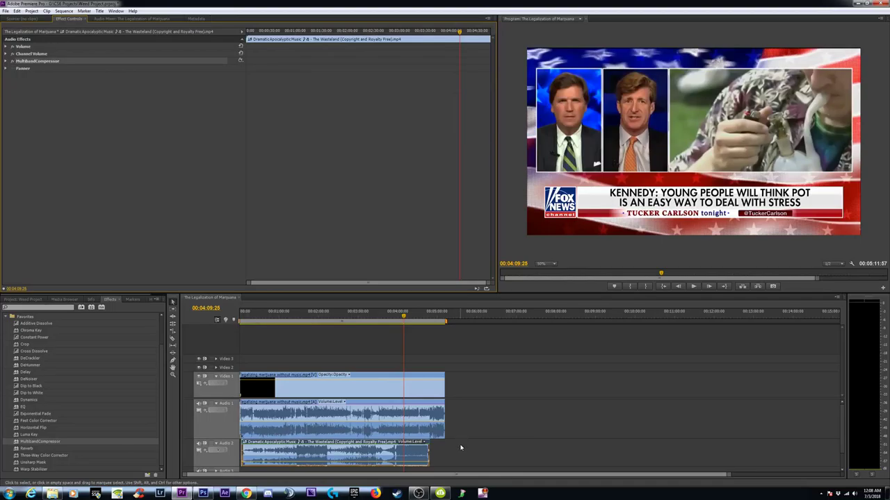
- Preview the audio mix, including playback from around 1:34
{"action": "key", "text": "space"}
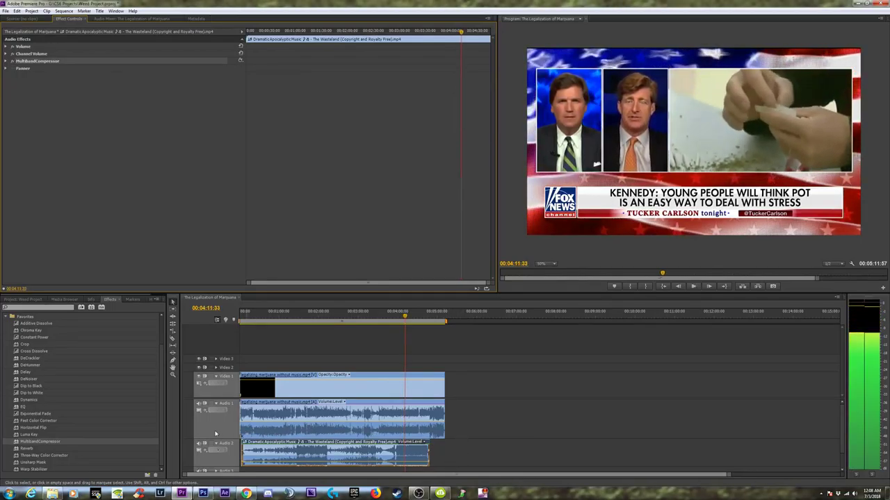
{"action": "key", "text": "space"}
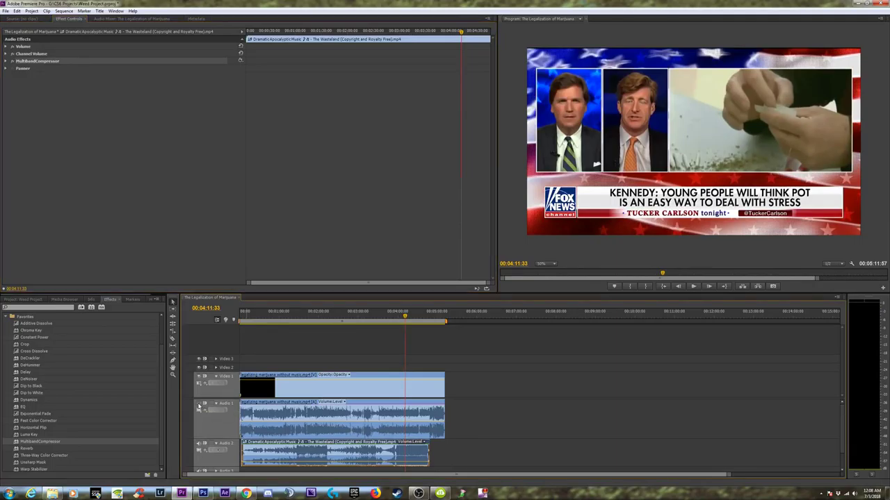
{"action": "key", "text": "space"}
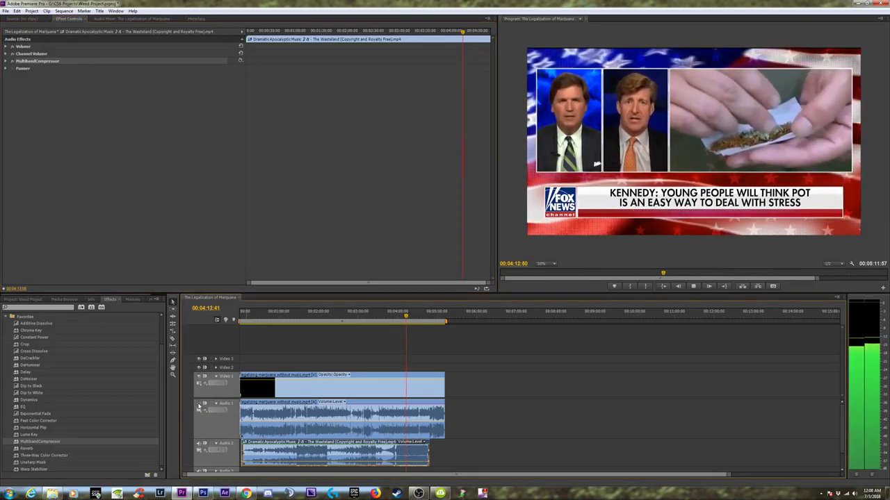
{"action": "key", "text": "space"}
{"action": "left_click", "coordinate": [302, 317]}
{"action": "key", "text": "space"}
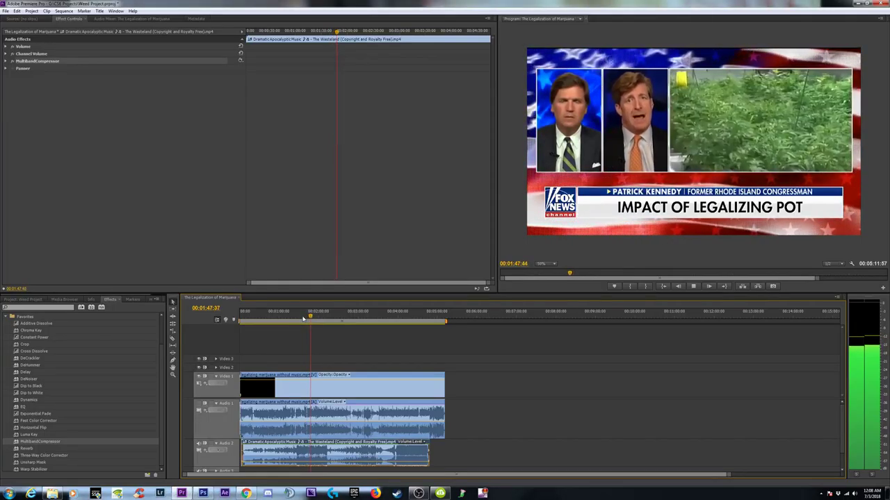
{"action": "key", "text": "space"}
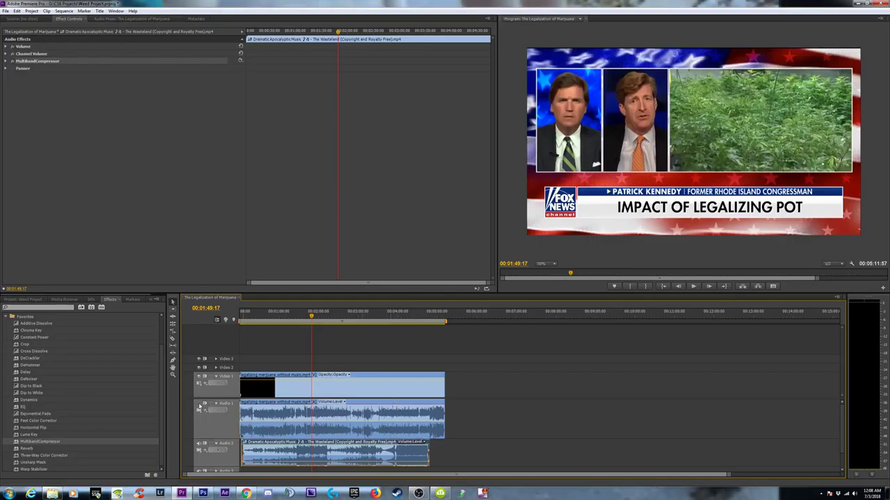
- Preview the mix around 3:43–4:10, then apply DeNoiser to the interview audio clip
{"action": "left_click", "coordinate": [508, 438]}
{"action": "left_click", "coordinate": [404, 314]}
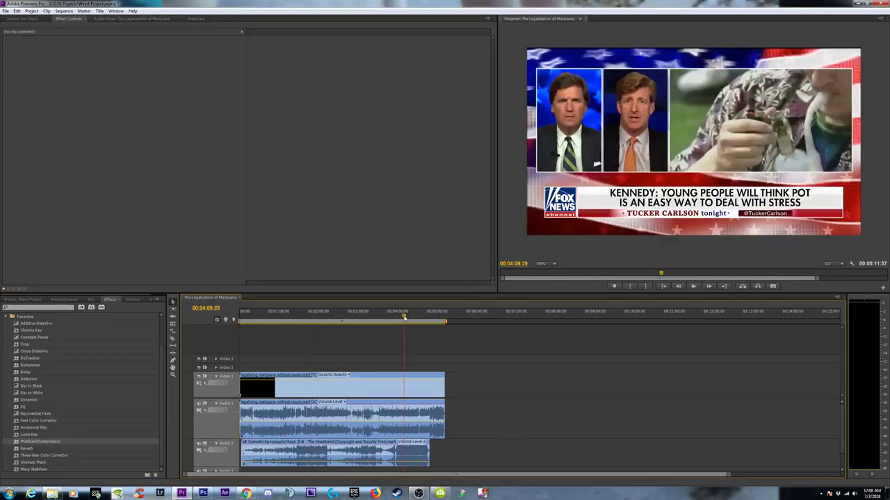
{"action": "key", "text": "space"}
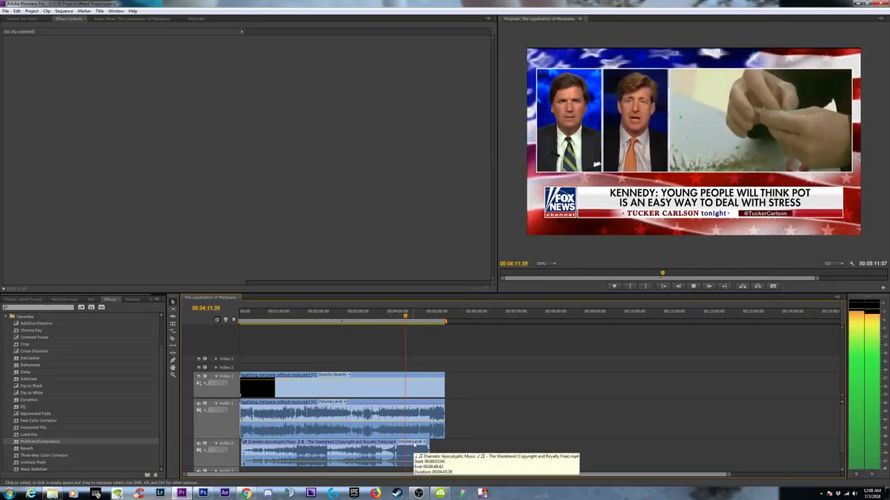
{"action": "key", "text": "space"}
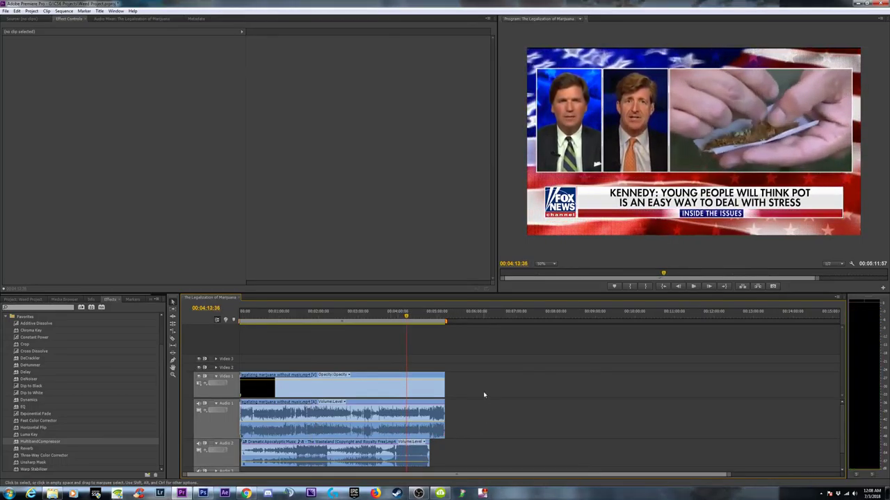
{"action": "left_click_drag", "start_coordinate": [405, 316], "coordinate": [387, 317]}
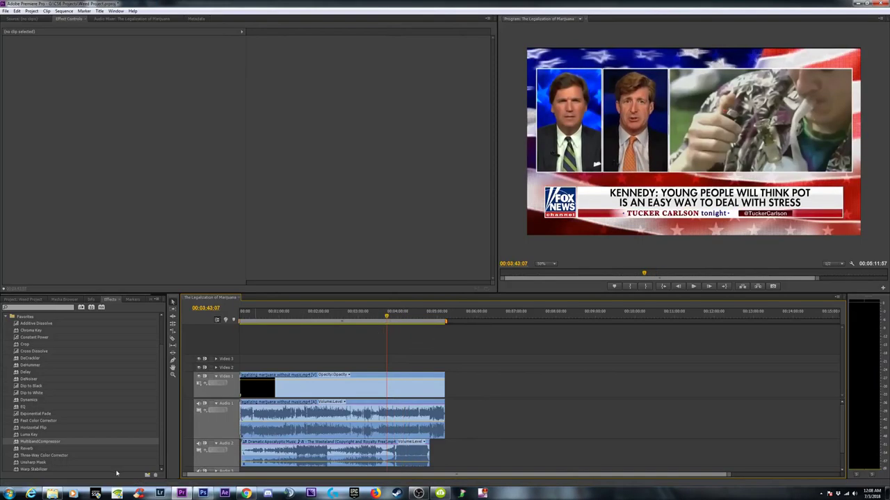
{"action": "left_click", "coordinate": [404, 317]}
{"action": "key", "text": "space"}
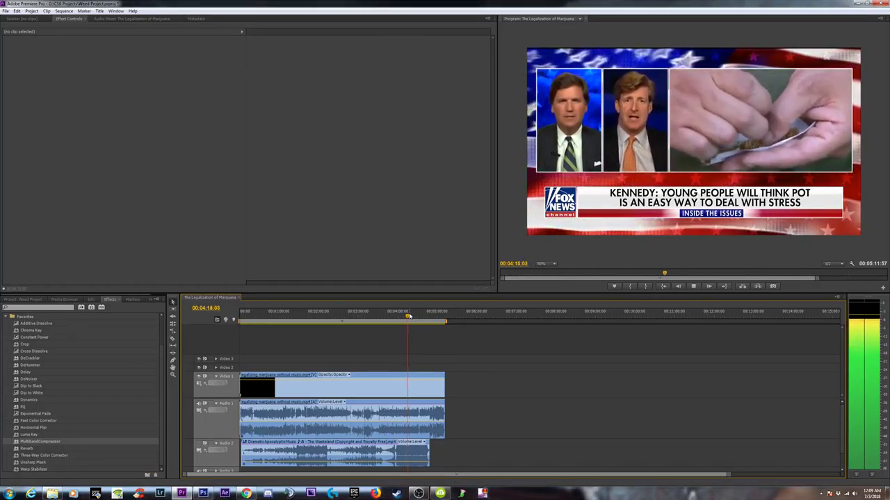
{"action": "key", "text": "space"}
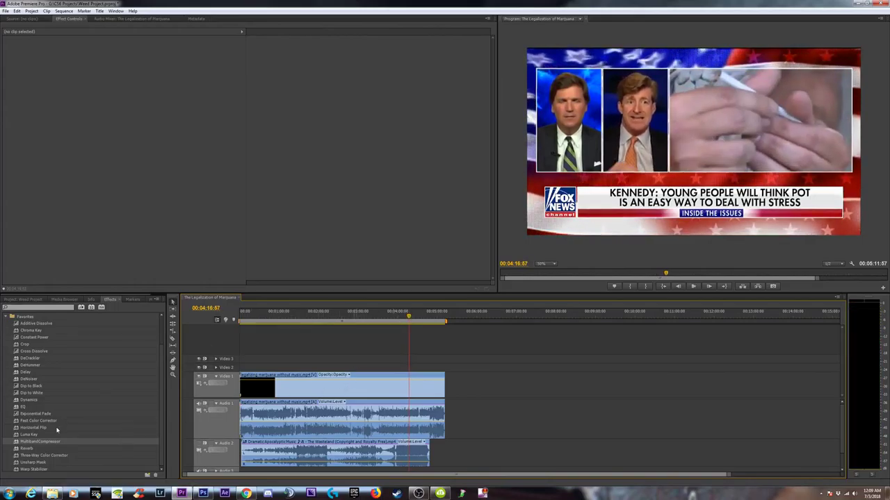
{"action": "left_click_drag", "start_coordinate": [25, 381], "coordinate": [353, 417]}
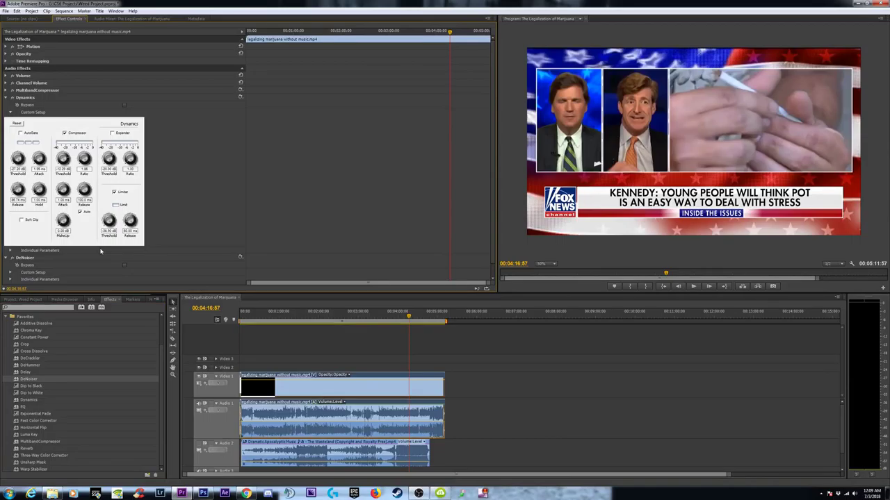
- Collapse Dynamics, expand the DeNoiser controls and raise its offset to 10.0 dB
{"action": "left_click", "coordinate": [6, 98]}
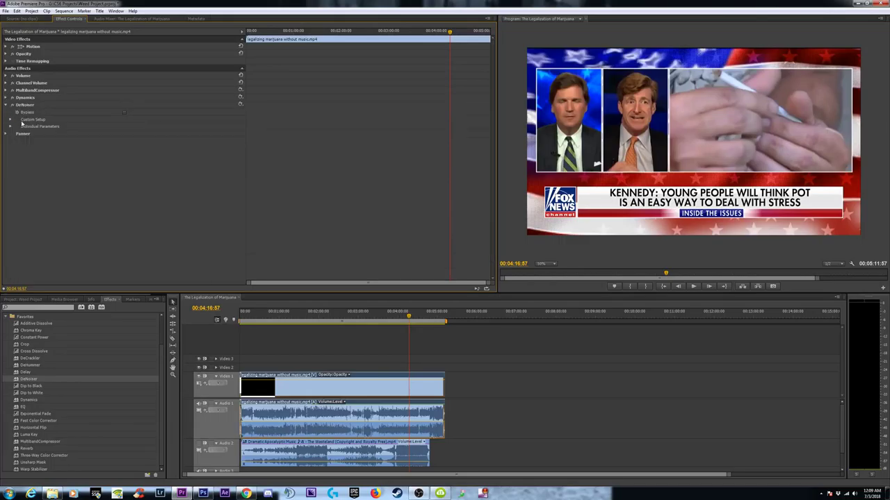
{"action": "left_click", "coordinate": [9, 120]}
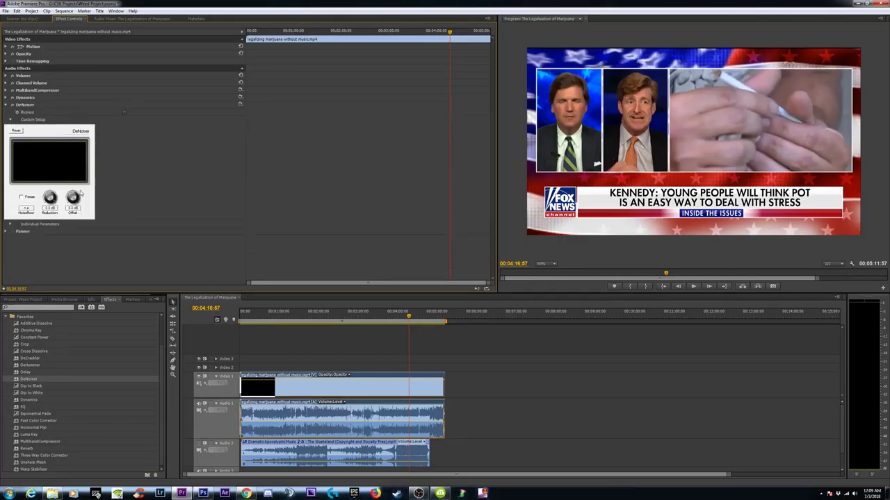
{"action": "mouse_move", "coordinate": [50, 199]}
{"action": "left_mouse_down"}
{"action": "mouse_move", "coordinate": [60, 216]}
{"action": "mouse_move", "coordinate": [50, 199]}
{"action": "left_mouse_up"}
{"action": "key", "text": "space"}
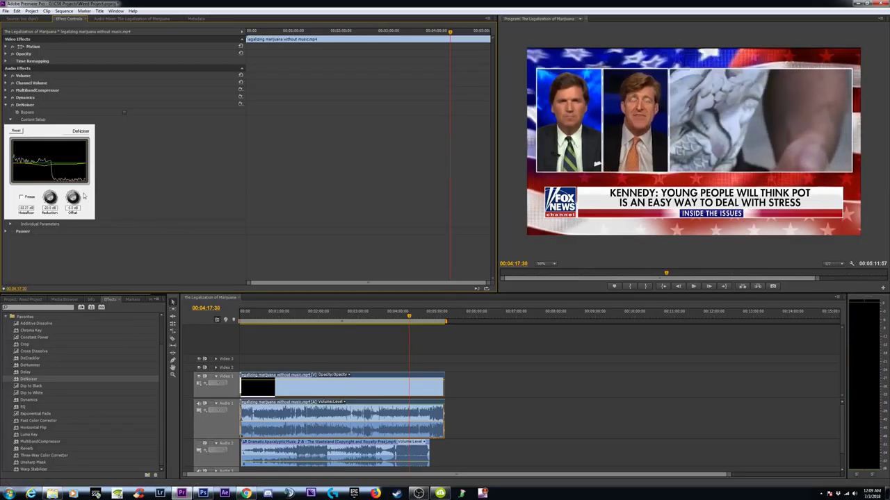
{"action": "left_click_drag", "start_coordinate": [73, 199], "coordinate": [73, 195]}
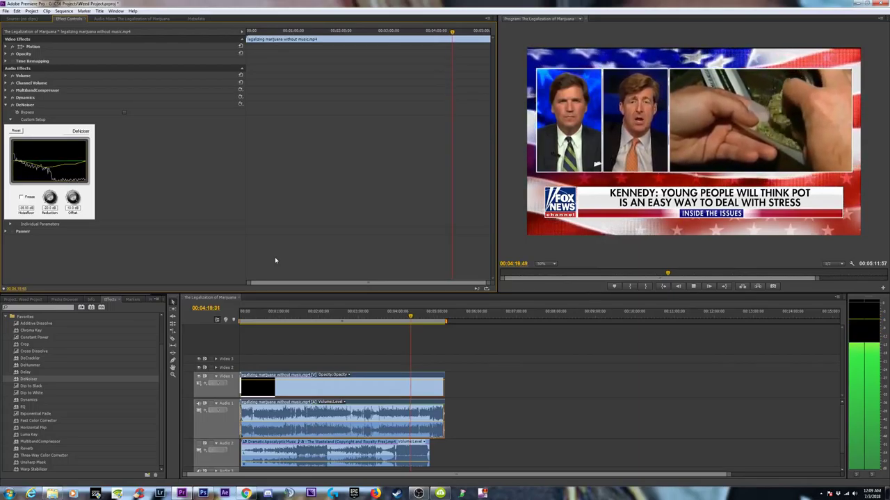
- Listen to the denoised interview audio, then collapse the DeNoiser settings
{"action": "key", "text": "space"}
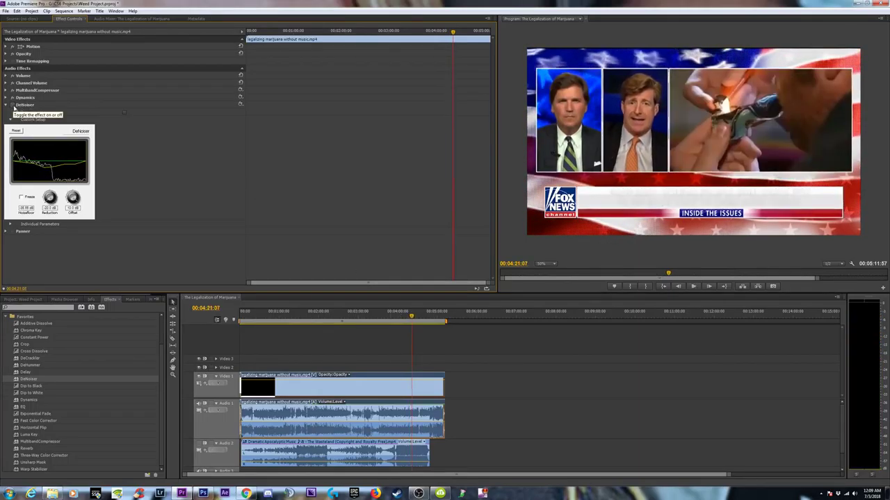
{"action": "key", "text": "space"}
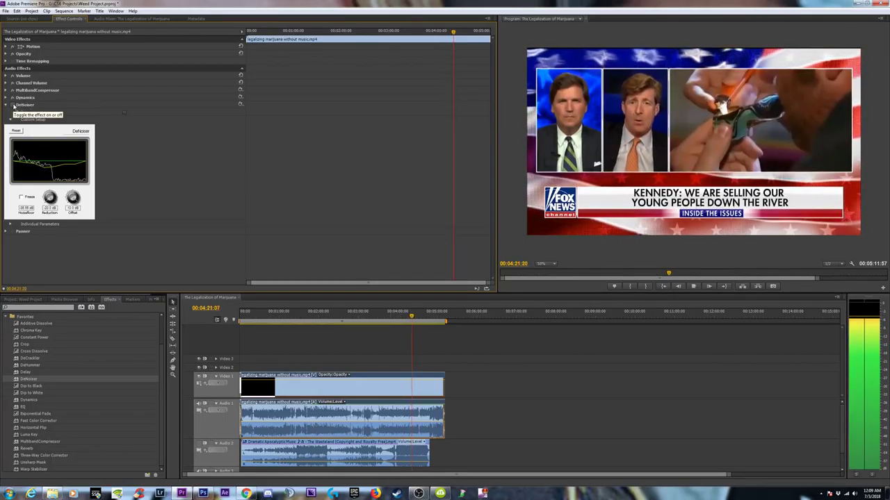
{"action": "key", "text": "space"}
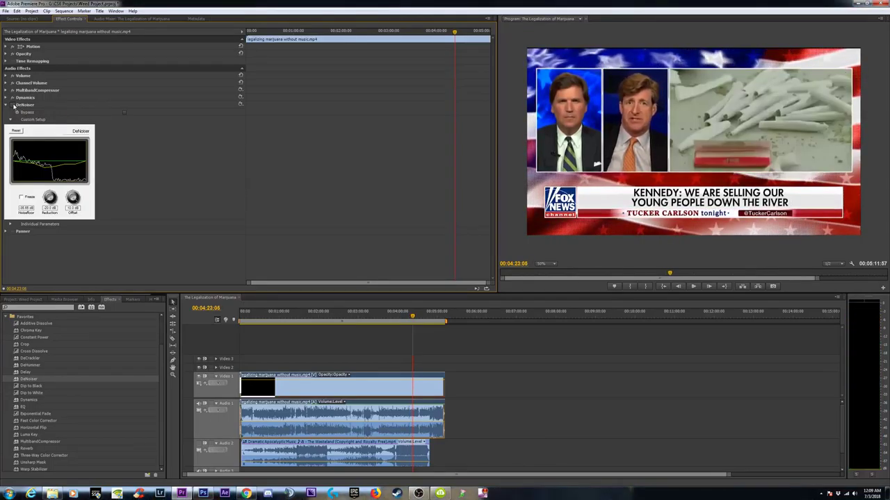
{"action": "key", "text": "space"}
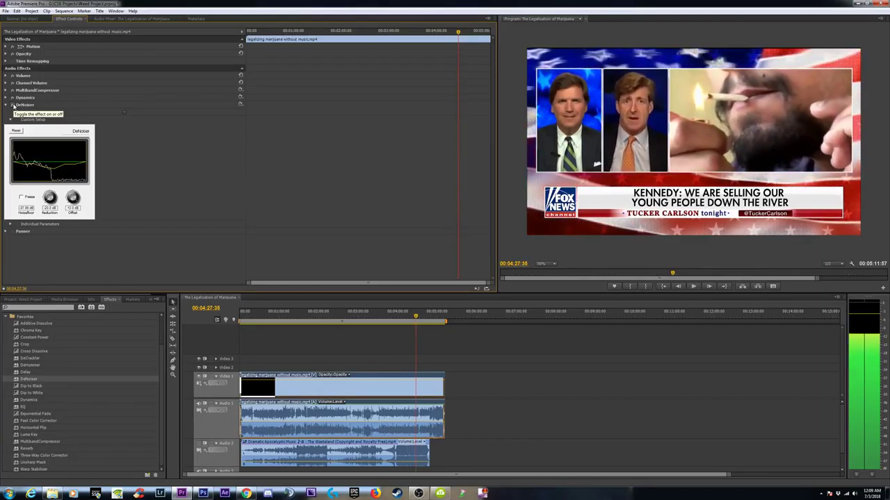
{"action": "key", "text": "space"}
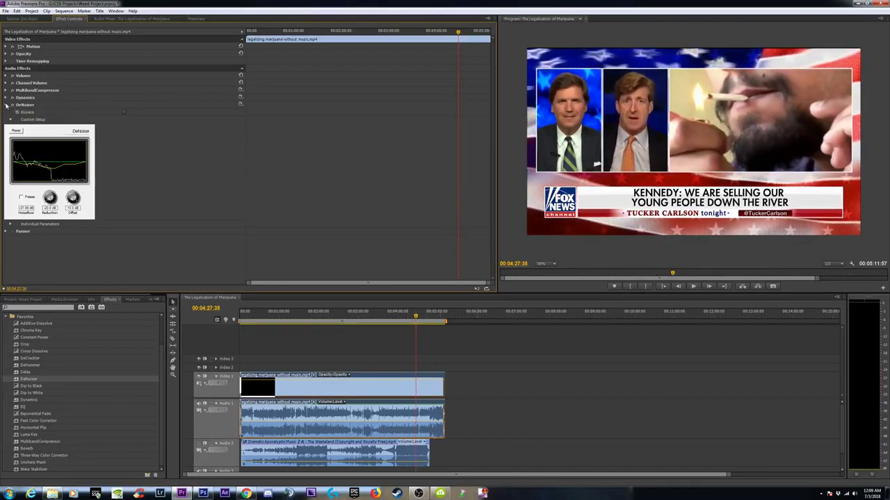
{"action": "left_click", "coordinate": [7, 105]}
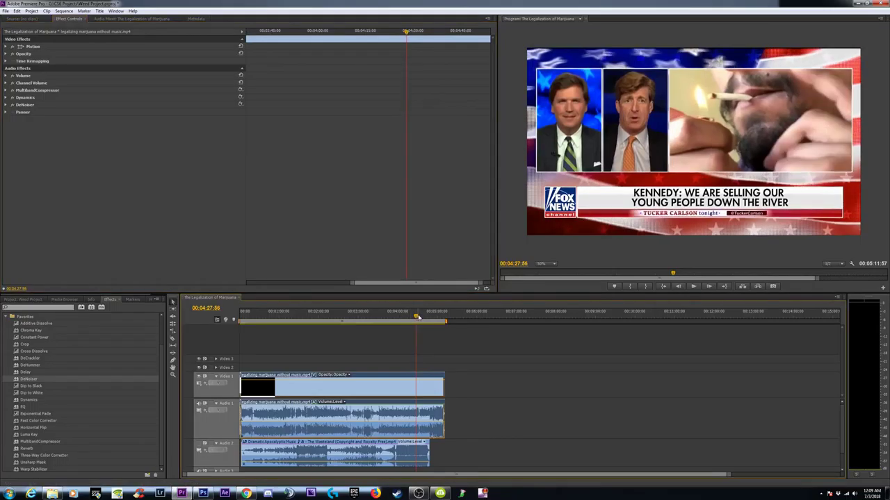
- Razor the interview video and audio at 00:04:47:50, where the picture turns black
{"action": "key", "text": "="}
{"action": "key", "text": "="}
{"action": "left_click_drag", "start_coordinate": [584, 321], "coordinate": [541, 318]}
{"action": "key", "text": "="}
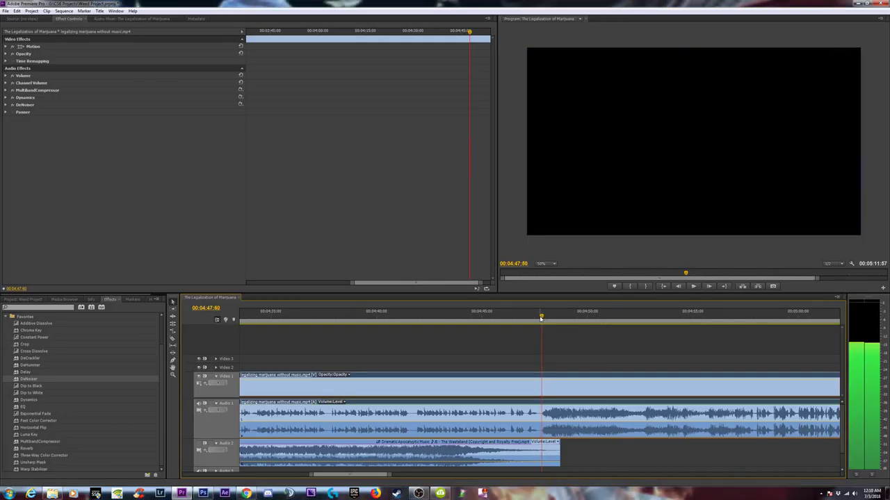
{"action": "key", "text": "c"}
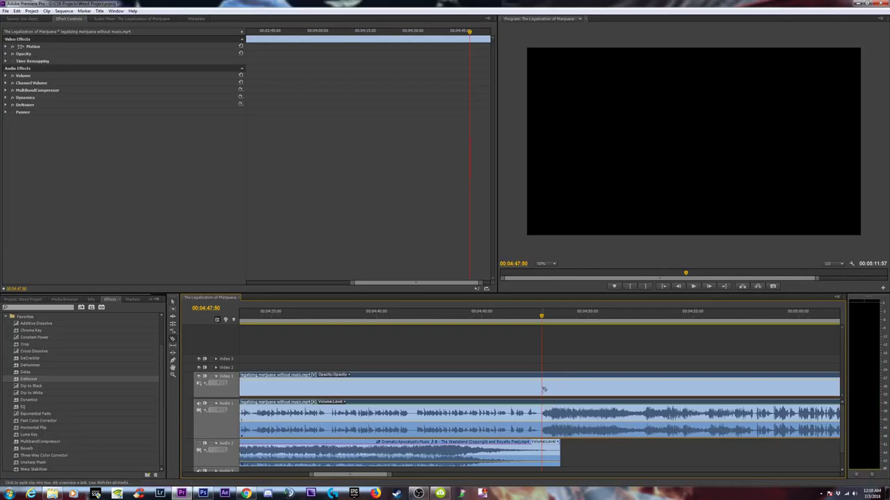
{"action": "left_click", "coordinate": [543, 388]}
{"action": "key", "text": "v"}
{"action": "key", "text": "minus"}
{"action": "key", "text": "minus"}
{"action": "key", "text": "minus"}
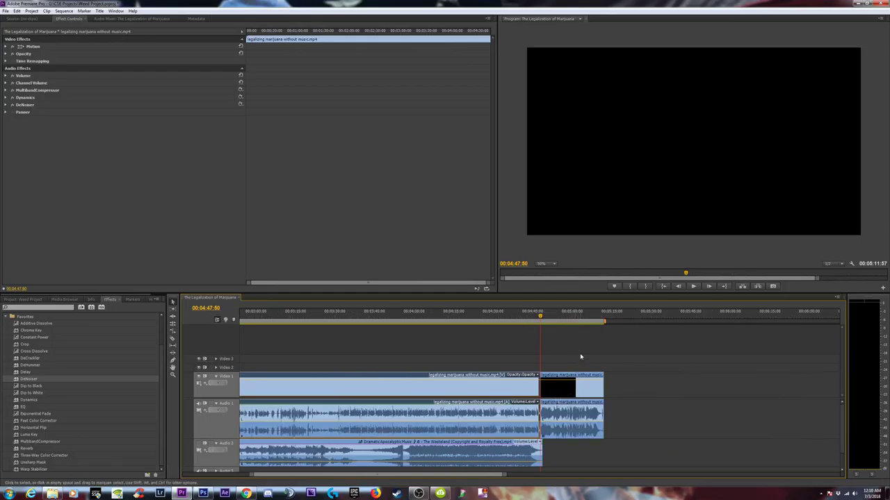
- Remove the effects from the clip piece after the cut
{"action": "right_click", "coordinate": [575, 394]}
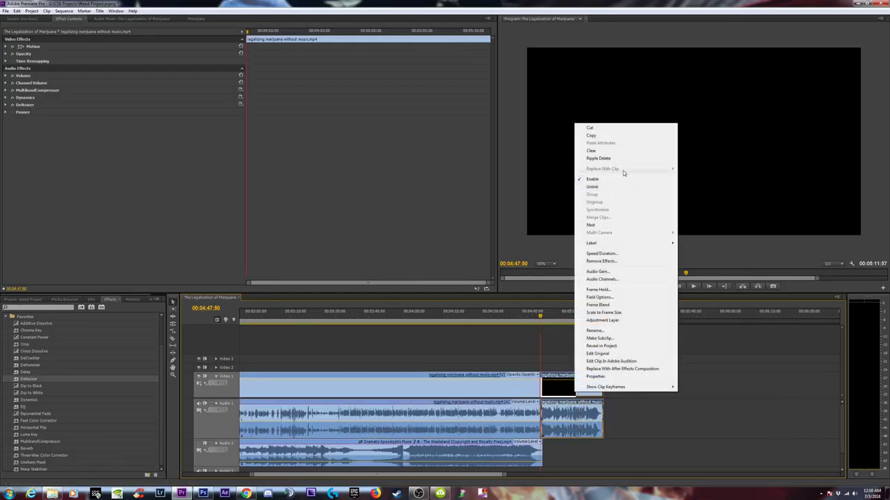
{"action": "left_click", "coordinate": [602, 261]}
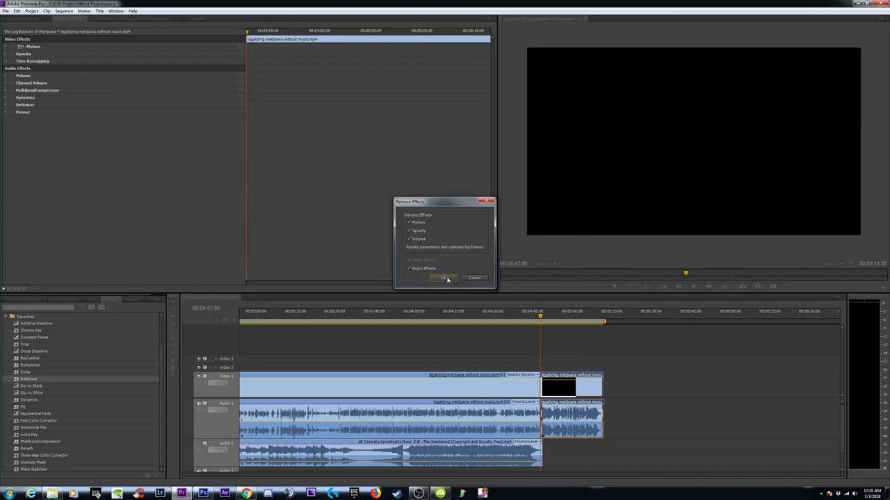
{"action": "left_click", "coordinate": [444, 278]}
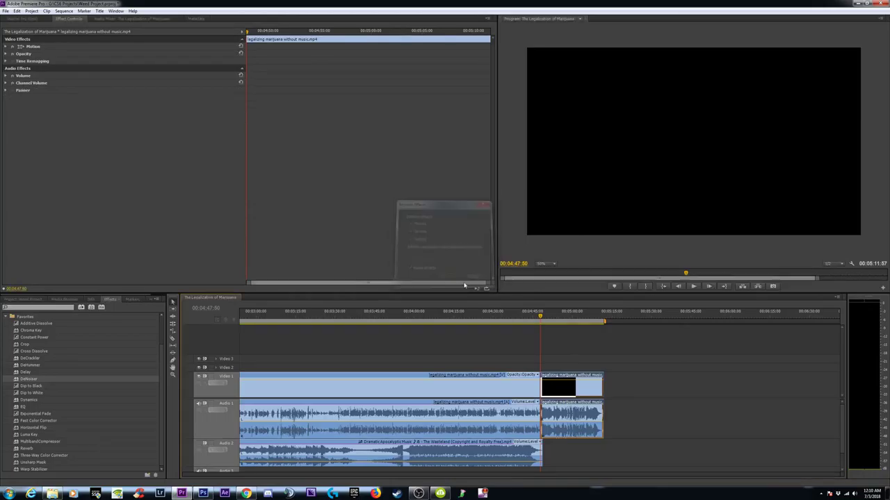
- Play back across the 04:47:50 cut to check the result
{"action": "left_click", "coordinate": [629, 414]}
{"action": "left_click", "coordinate": [554, 312]}
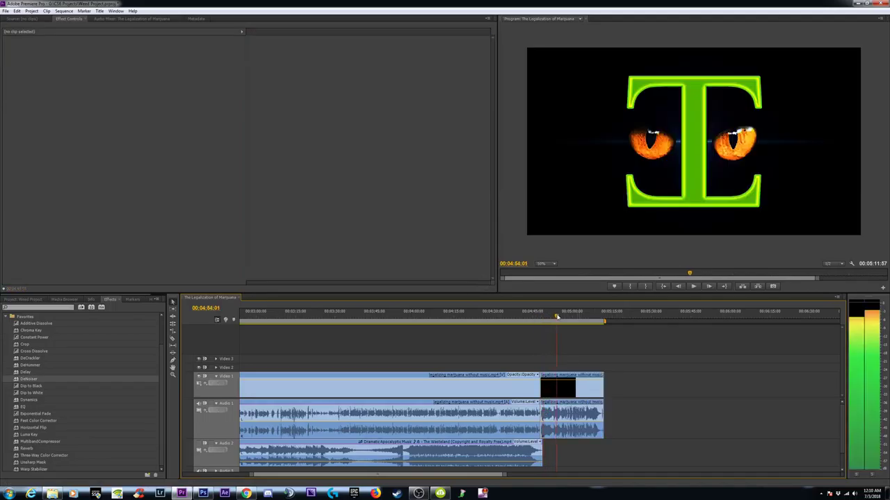
{"action": "left_click", "coordinate": [538, 317]}
{"action": "key", "text": "space"}
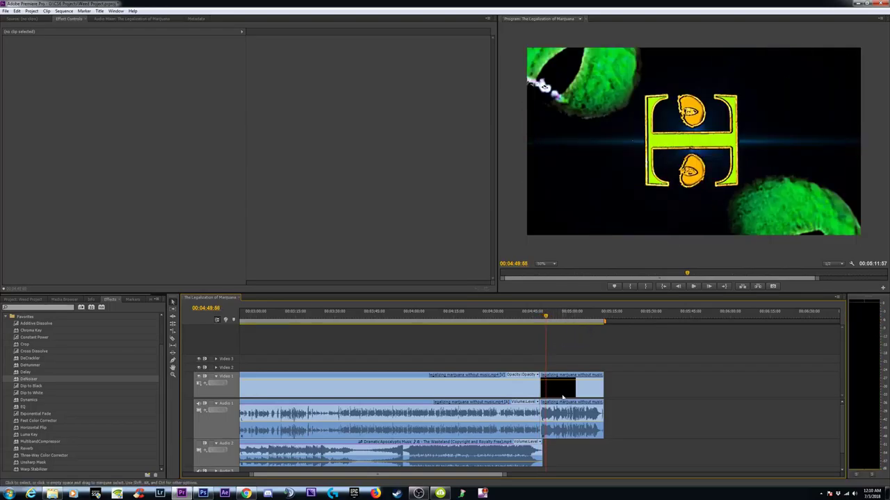
{"action": "key", "text": "="}
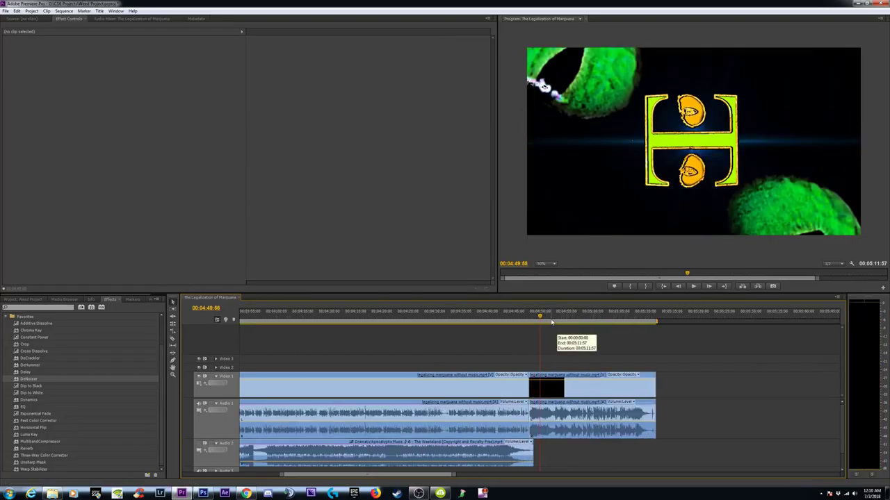
{"action": "left_click", "coordinate": [564, 321]}
{"action": "key", "text": "minus"}
{"action": "key", "text": "minus"}
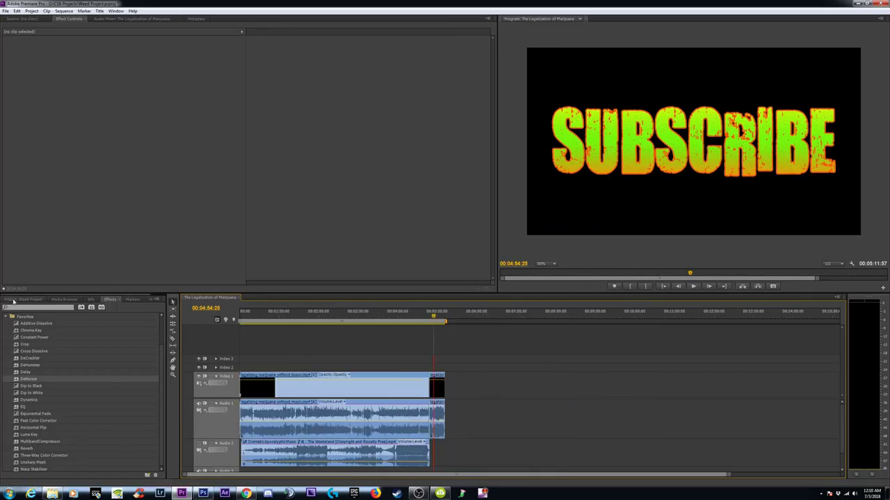
- Import TAC TIMES BEST MASTER OUTRO.mp4 from the TAC TIMES folder and drop it on the timeline
{"action": "left_click", "coordinate": [14, 300]}
{"action": "double_click", "coordinate": [79, 400]}
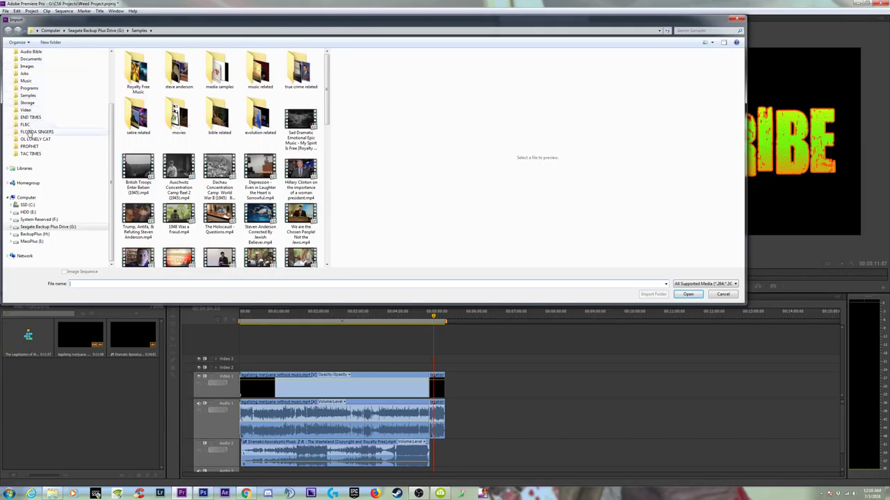
{"action": "left_click", "coordinate": [29, 153]}
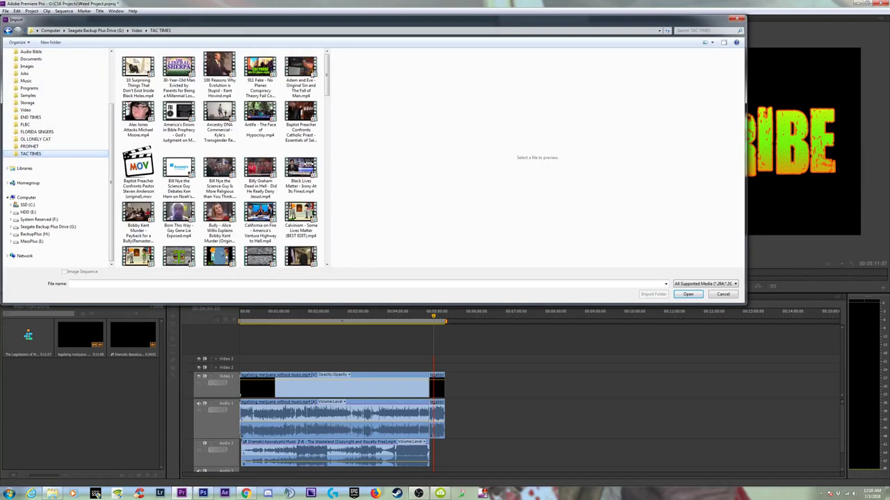
{"action": "left_click", "coordinate": [686, 29]}
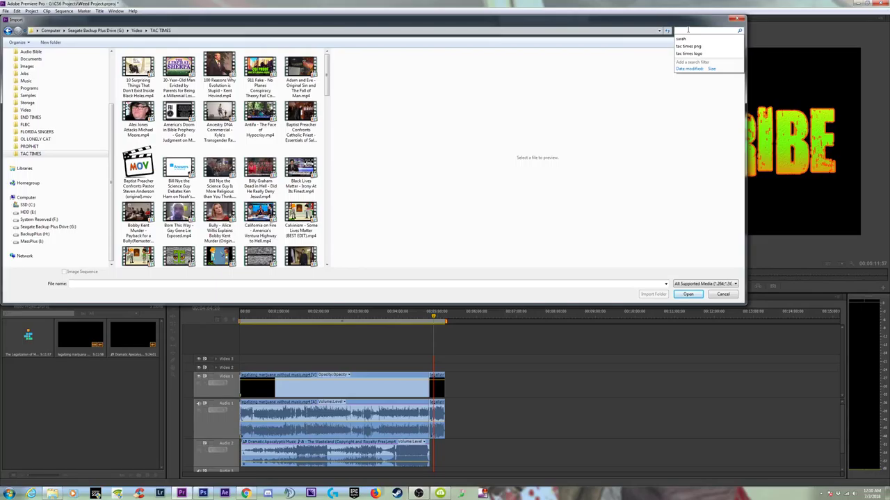
{"action": "type", "text": "outro"}
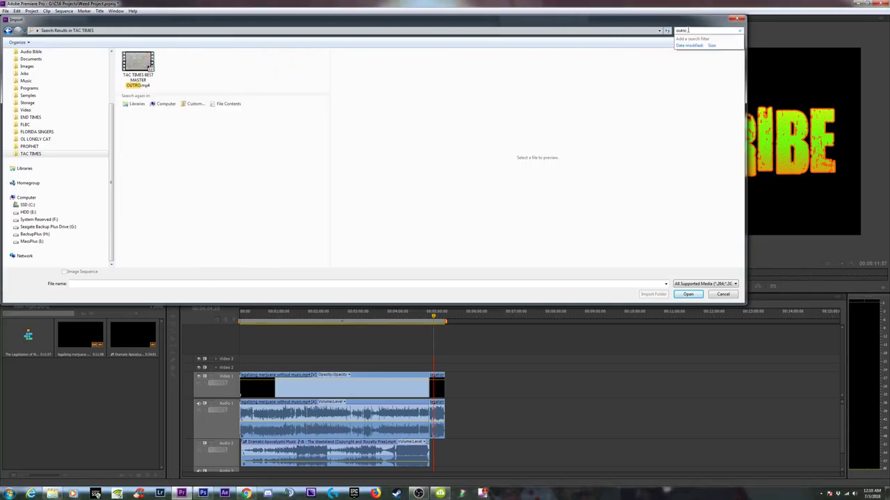
{"action": "left_click", "coordinate": [153, 85]}
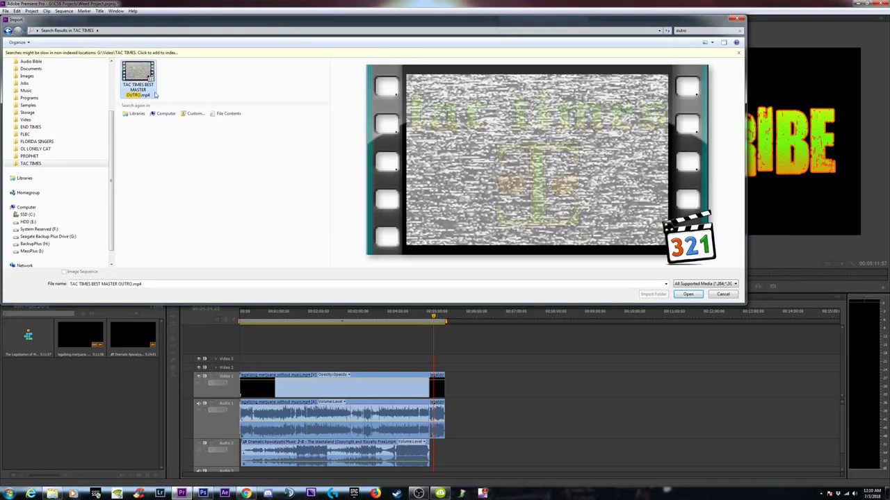
{"action": "left_click", "coordinate": [687, 294]}
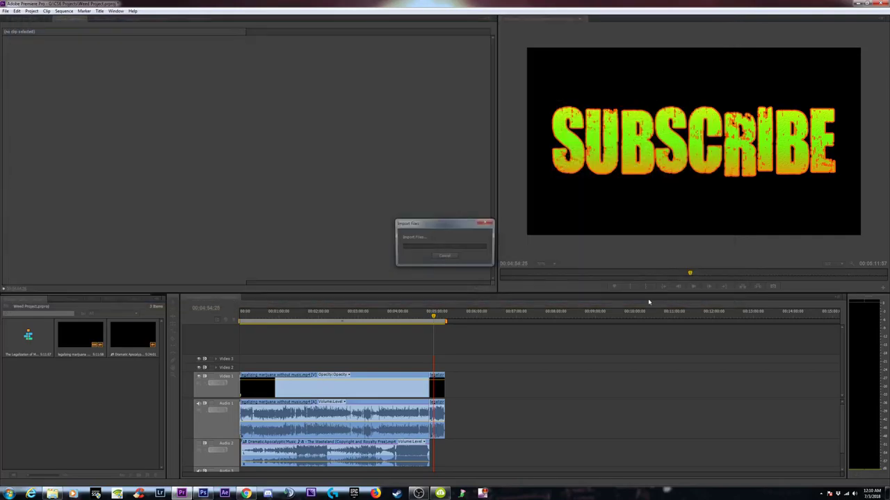
{"action": "left_click_drag", "start_coordinate": [45, 381], "coordinate": [473, 389]}
- Slide the outro left so it snaps to the 00:04:47:50 cut
{"action": "left_click", "coordinate": [471, 322]}
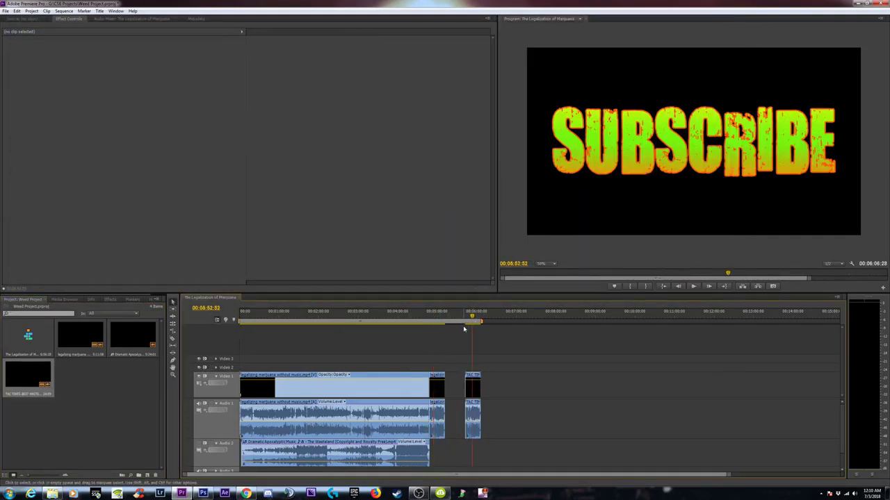
{"action": "key", "text": "="}
{"action": "key", "text": "="}
{"action": "left_click_drag", "start_coordinate": [555, 391], "coordinate": [411, 387]}
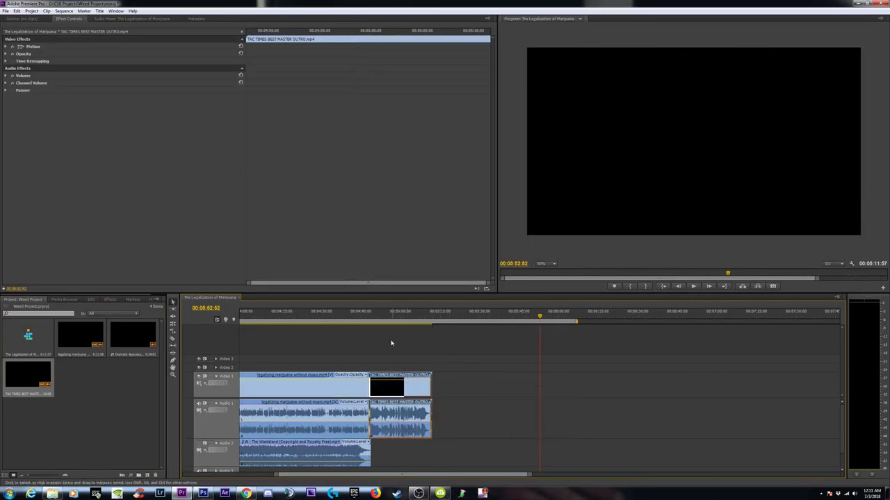
{"action": "left_click", "coordinate": [368, 316]}
{"action": "key", "text": "="}
{"action": "key", "text": "="}
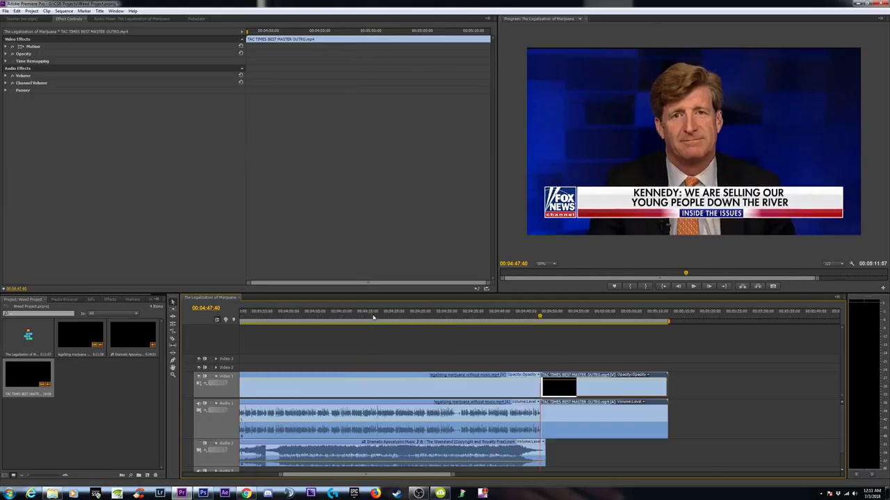
{"action": "left_click", "coordinate": [615, 385]}
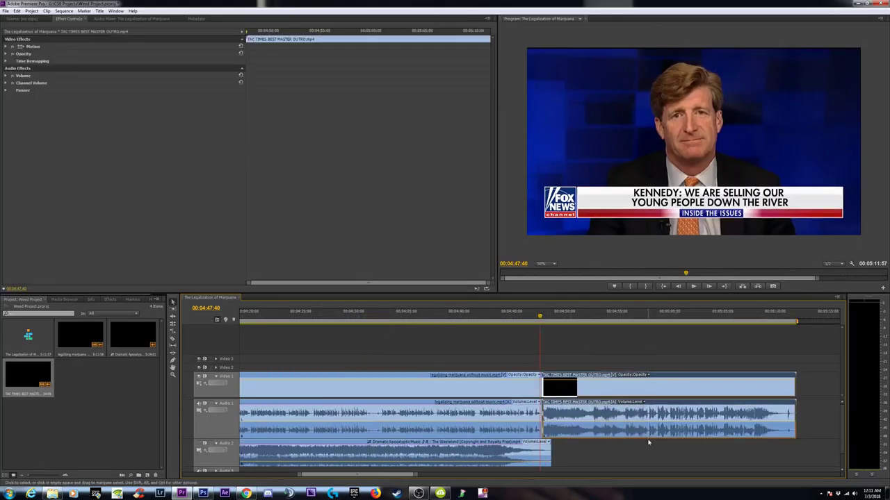
- Play the transition into the outro, then return to the sequence start
{"action": "key", "text": "space"}
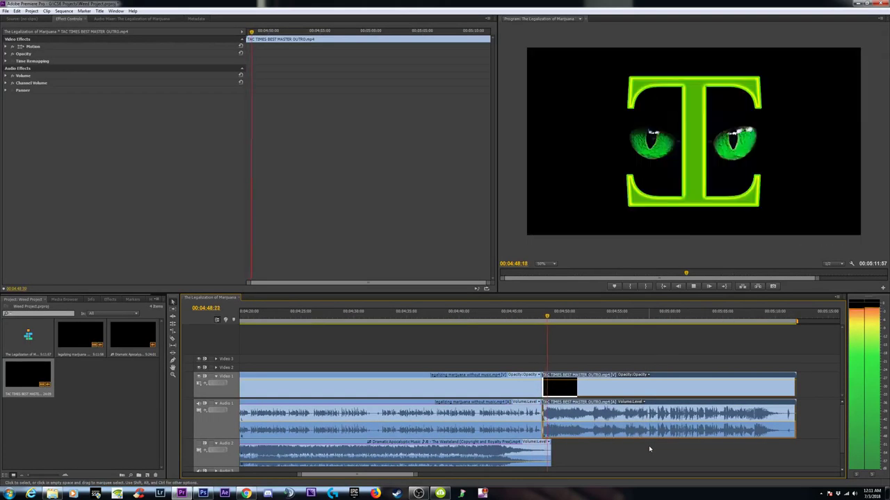
{"action": "left_click_drag", "start_coordinate": [552, 316], "coordinate": [541, 317]}
{"action": "key", "text": "space"}
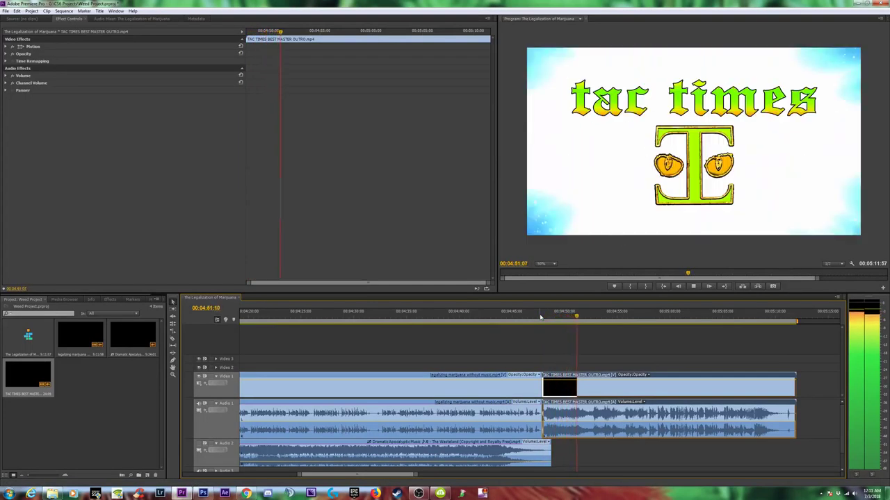
{"action": "key", "text": "space"}
{"action": "key", "text": "minus"}
{"action": "key", "text": "minus"}
{"action": "key", "text": "minus"}
{"action": "key", "text": "minus"}
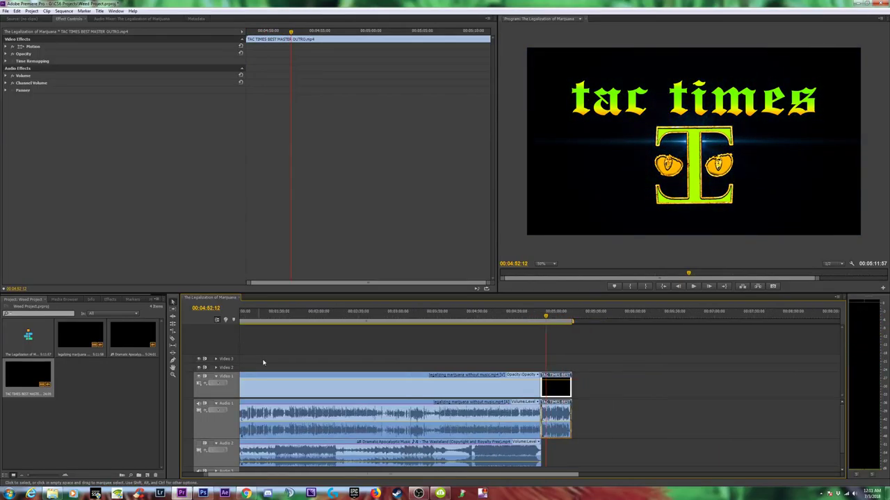
{"action": "key", "text": "Home"}
{"action": "key", "text": "equal"}
{"action": "key", "text": "equal"}
{"action": "key", "text": "equal"}
{"action": "key", "text": "equal"}
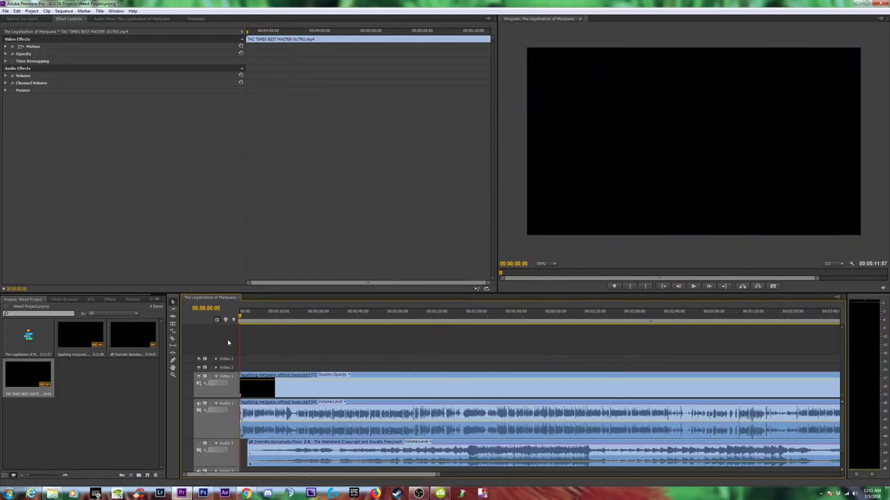
- Play the intro and park the playhead at about 00:00:21:31, where the TAC TIMES logo ends
{"action": "key", "text": "space"}
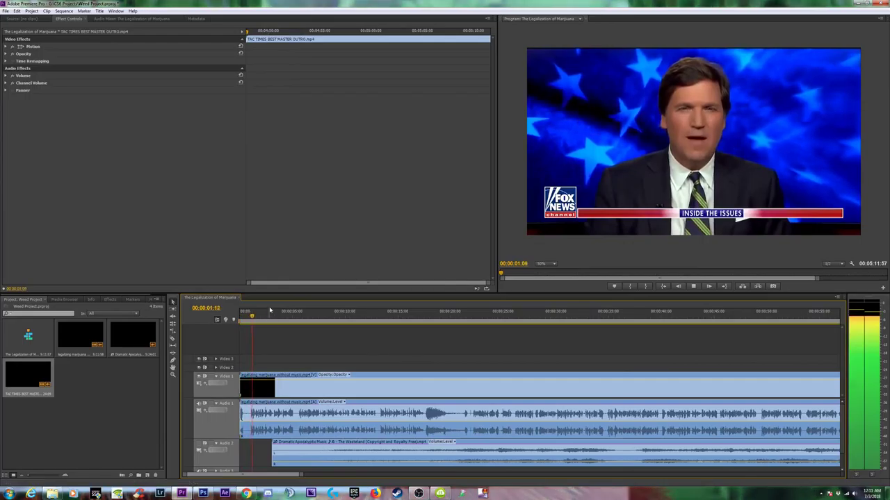
{"action": "left_click_drag", "start_coordinate": [332, 314], "coordinate": [429, 353]}
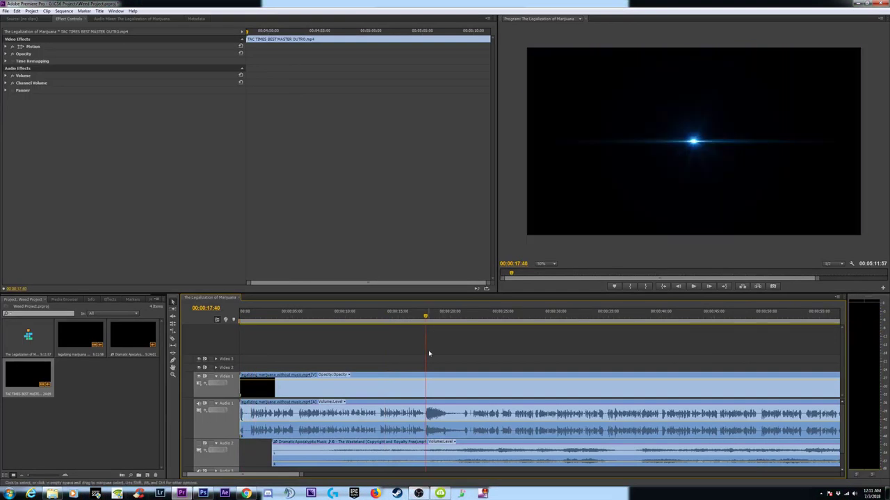
{"action": "key", "text": "equal"}
{"action": "key", "text": "space"}
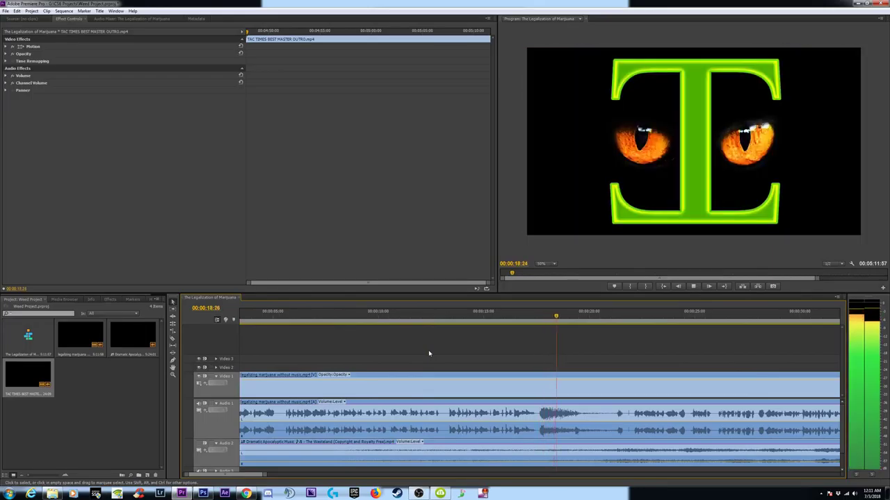
{"action": "key", "text": "space"}
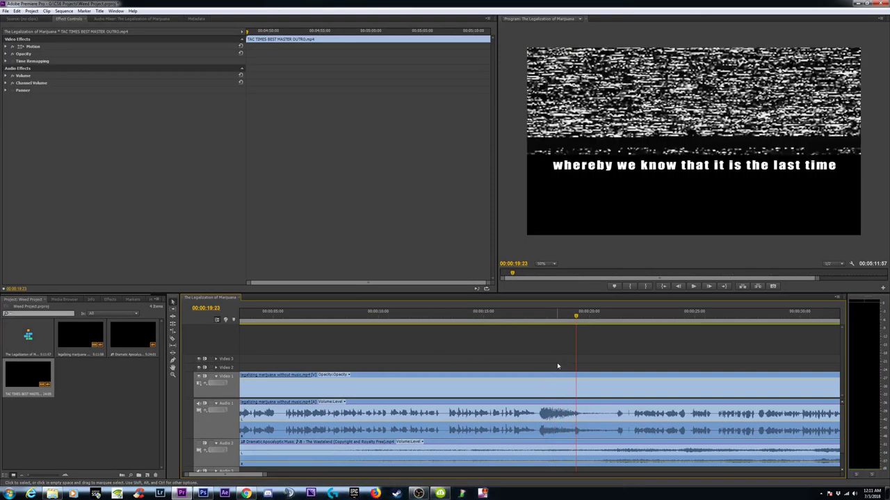
{"action": "left_click", "coordinate": [603, 317]}
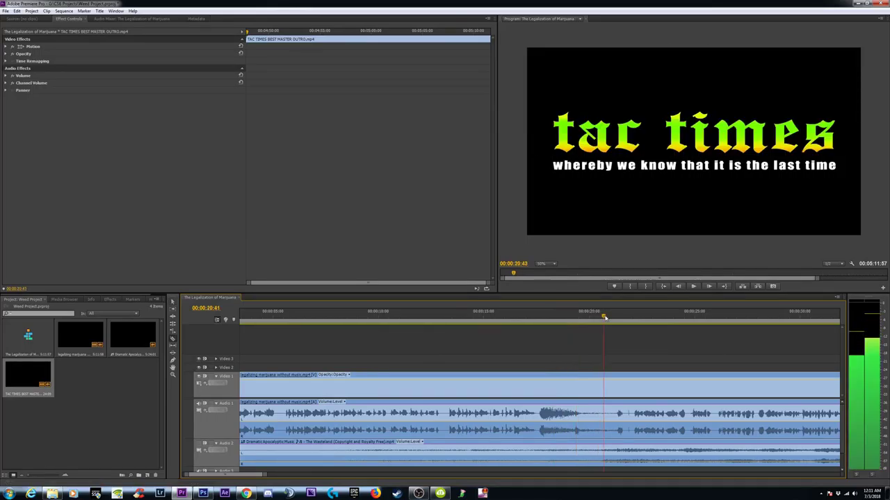
{"action": "key", "text": "space"}
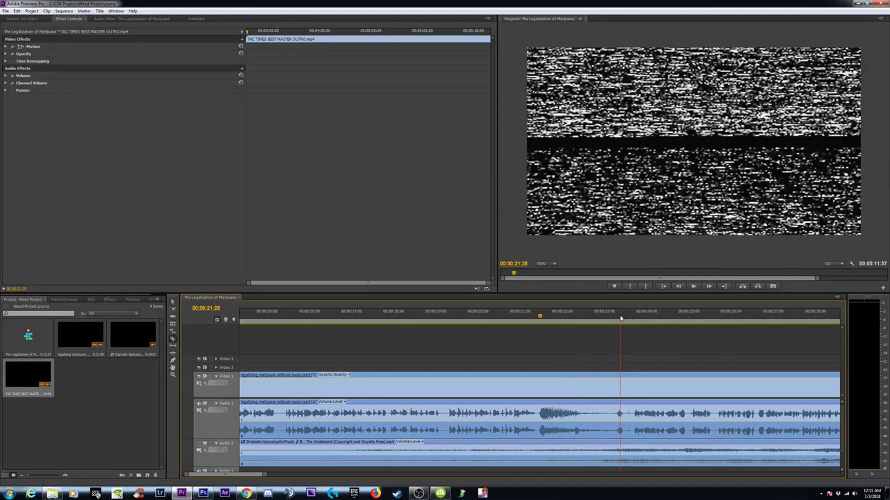
{"action": "key", "text": "equal"}
{"action": "key", "text": "c"}
{"action": "left_click", "coordinate": [546, 317]}
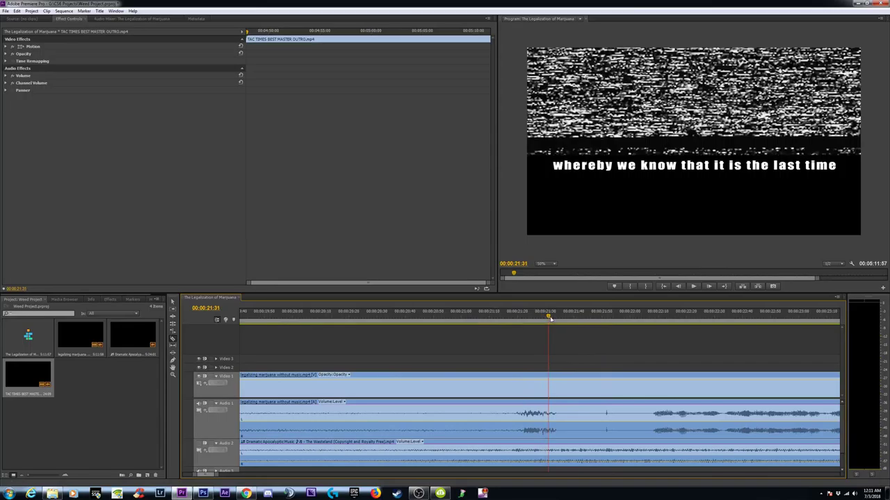
- Razor the news clip at about 21:32 and 17:35 to isolate the logo section
{"action": "left_click_drag", "start_coordinate": [550, 317], "coordinate": [556, 318]}
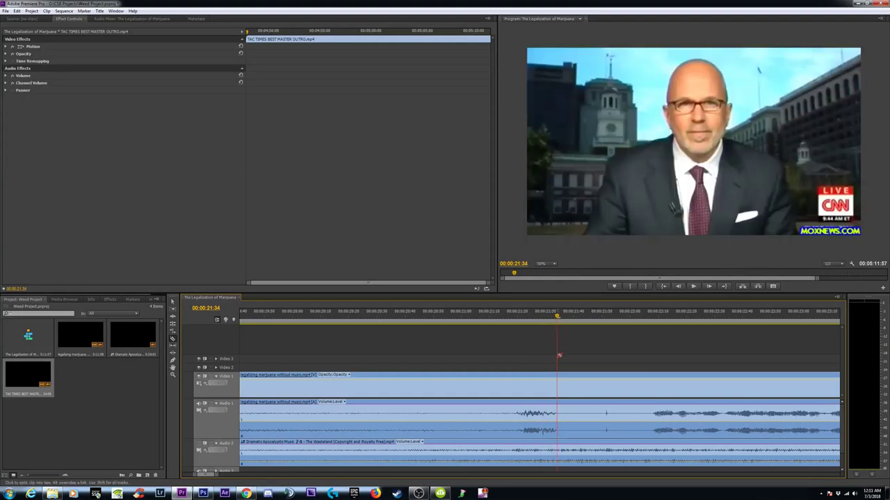
{"action": "left_click", "coordinate": [557, 394]}
{"action": "key", "text": "minus"}
{"action": "key", "text": "minus"}
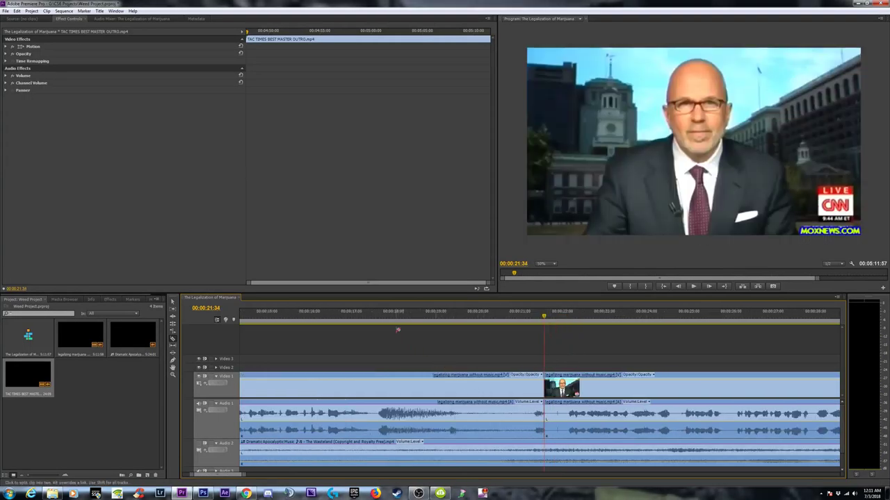
{"action": "left_click_drag", "start_coordinate": [376, 316], "coordinate": [375, 317]}
{"action": "key", "text": "equal"}
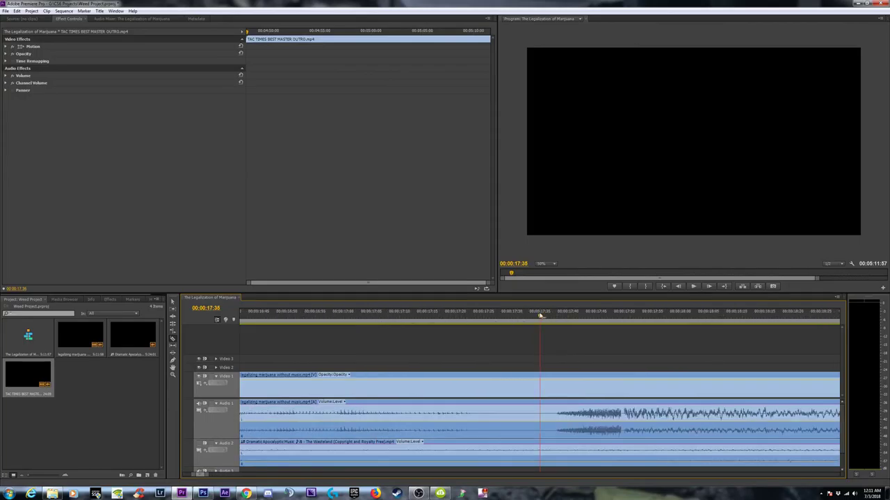
{"action": "left_click_drag", "start_coordinate": [546, 317], "coordinate": [540, 318]}
{"action": "left_click", "coordinate": [537, 414]}
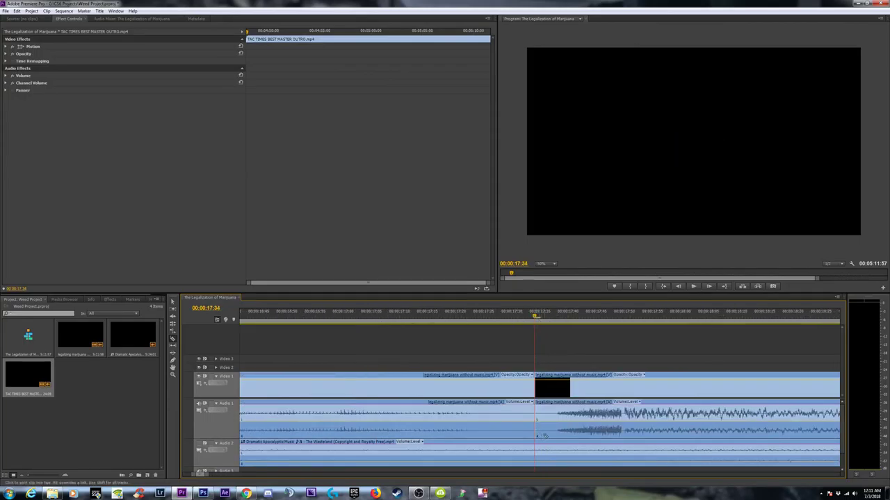
{"action": "key", "text": "v"}
- Remove the effects from the clips right of the new cut, then select the logo section
{"action": "left_click_drag", "start_coordinate": [641, 348], "coordinate": [623, 420]}
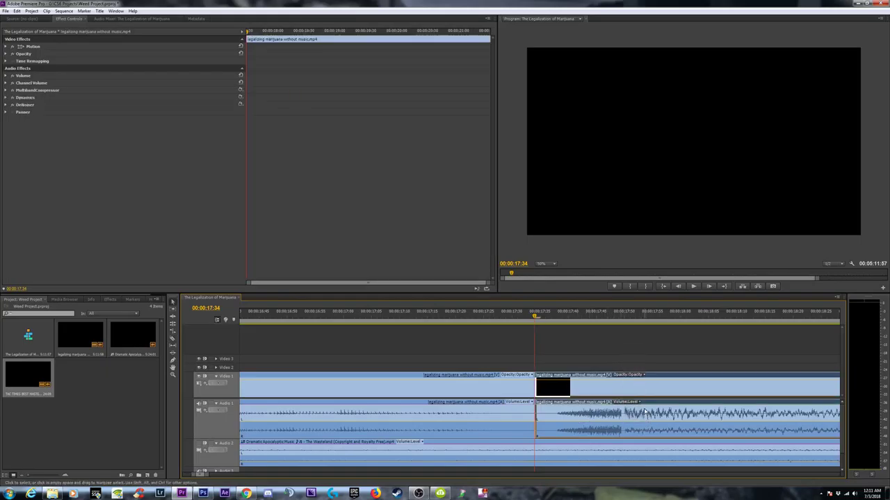
{"action": "right_click", "coordinate": [645, 412]}
{"action": "left_click", "coordinate": [668, 314]}
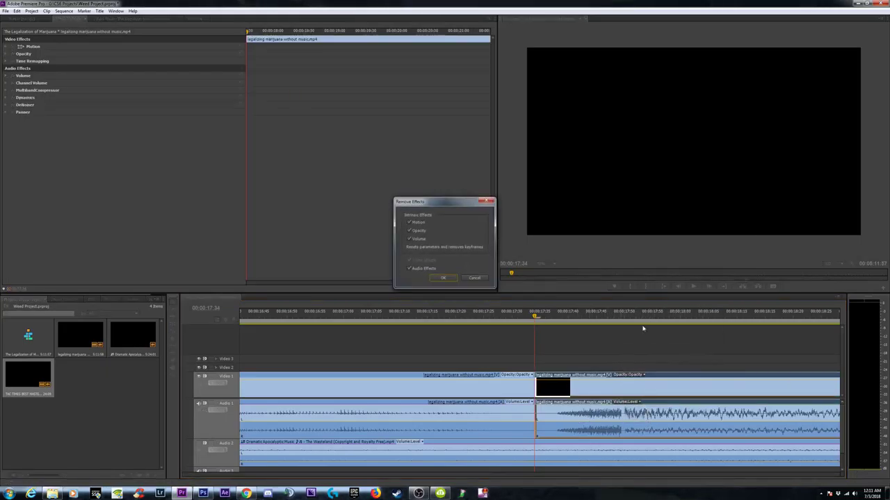
{"action": "key", "text": "Return"}
{"action": "left_click", "coordinate": [666, 331]}
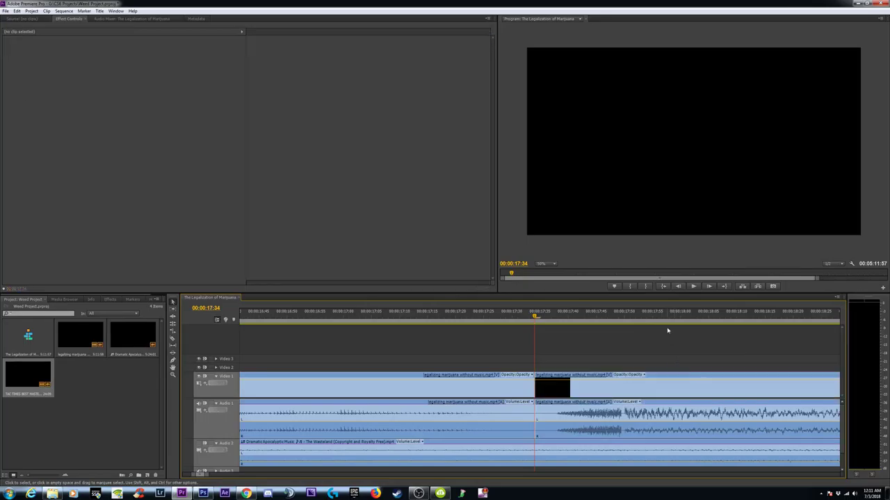
{"action": "left_click", "coordinate": [664, 316]}
{"action": "key", "text": "minus"}
{"action": "key", "text": "minus"}
{"action": "key", "text": "minus"}
{"action": "key", "text": "minus"}
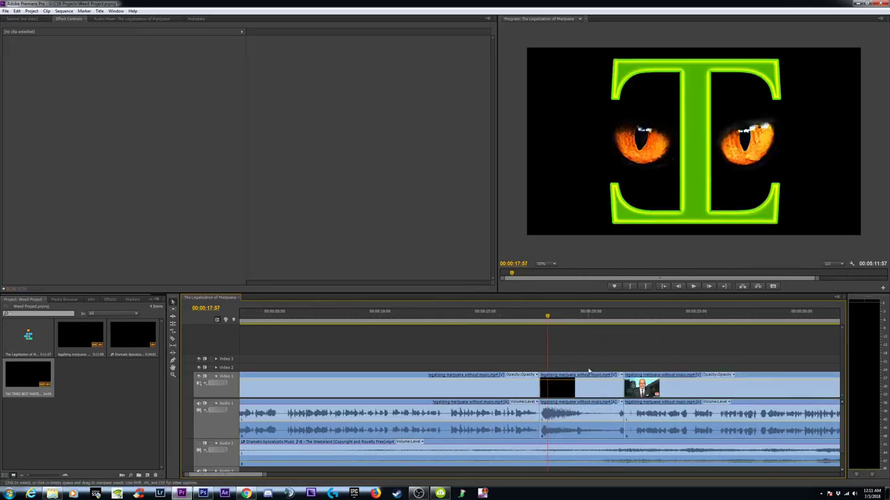
{"action": "left_click", "coordinate": [563, 376]}
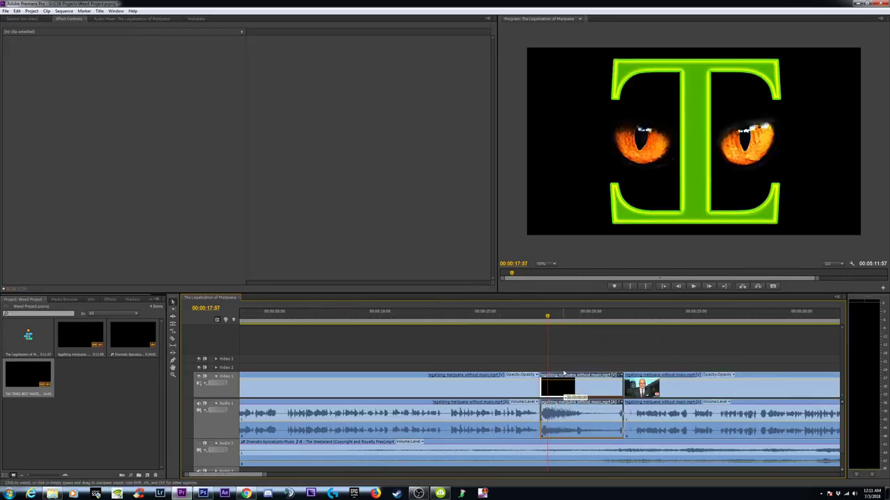
- Move the logo section up onto Video 2 and preview its start around 17:24
{"action": "left_click_drag", "start_coordinate": [563, 376], "coordinate": [564, 372]}
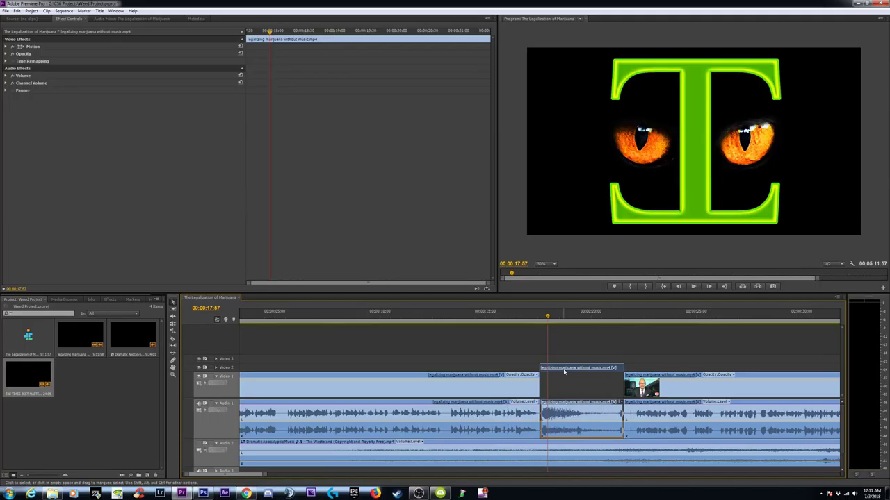
{"action": "left_click", "coordinate": [535, 317]}
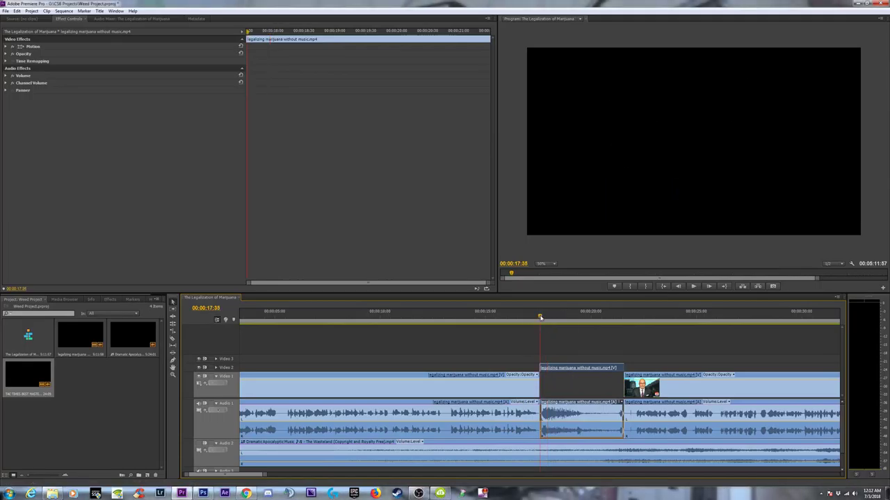
{"action": "left_click", "coordinate": [539, 317]}
{"action": "key", "text": "="}
{"action": "key", "text": "="}
{"action": "key", "text": "="}
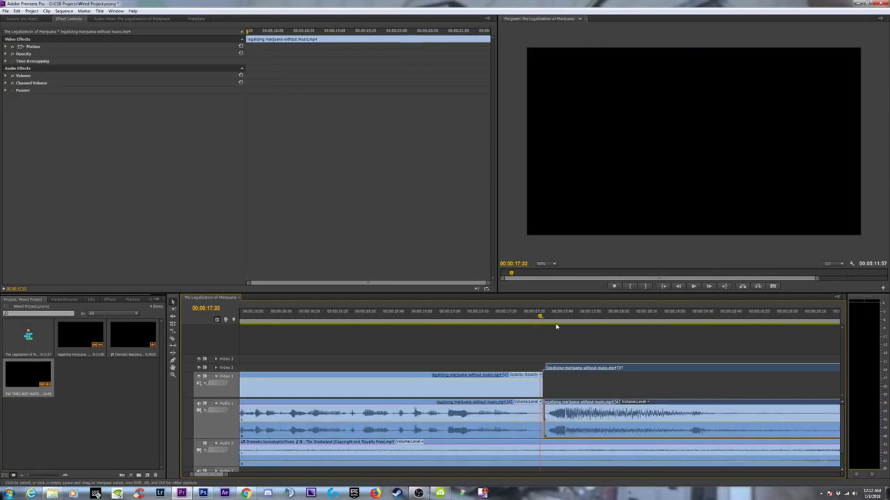
{"action": "left_click", "coordinate": [517, 318]}
{"action": "left_click_drag", "start_coordinate": [519, 317], "coordinate": [590, 324]}
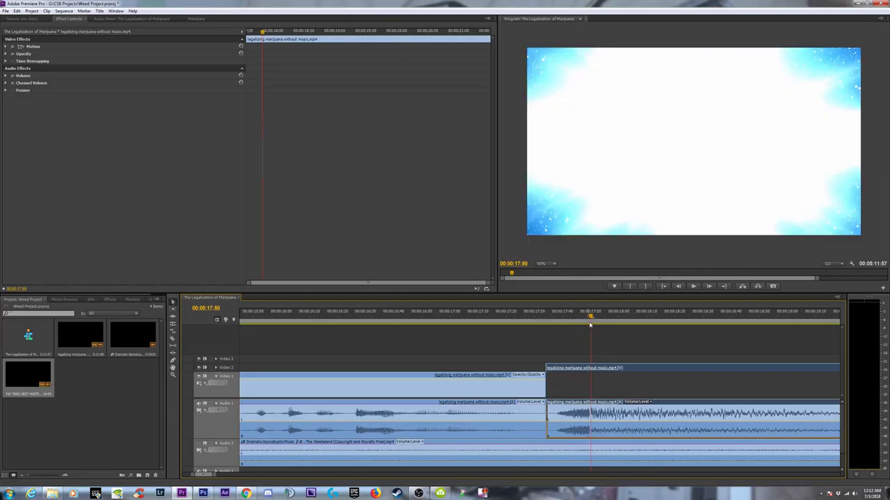
- Shift the logo section slightly later, leaving a short gap before it
{"action": "left_click_drag", "start_coordinate": [556, 374], "coordinate": [601, 374]}
{"action": "left_click", "coordinate": [562, 324]}
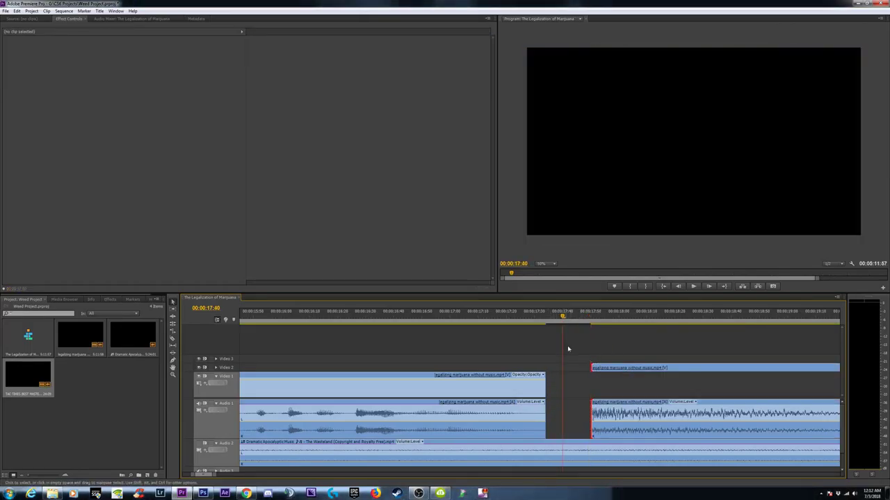
{"action": "key", "text": "minus"}
{"action": "key", "text": "minus"}
{"action": "key", "text": "minus"}
{"action": "key", "text": "minus"}
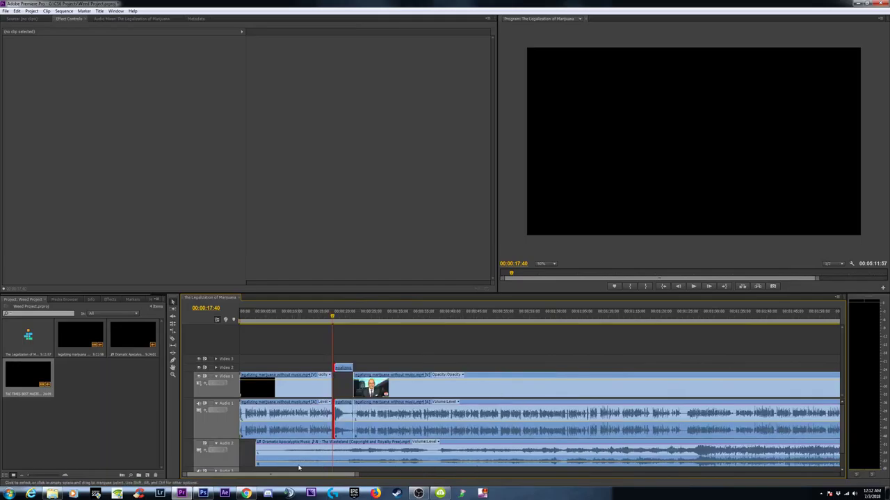
{"action": "left_click", "coordinate": [270, 316]}
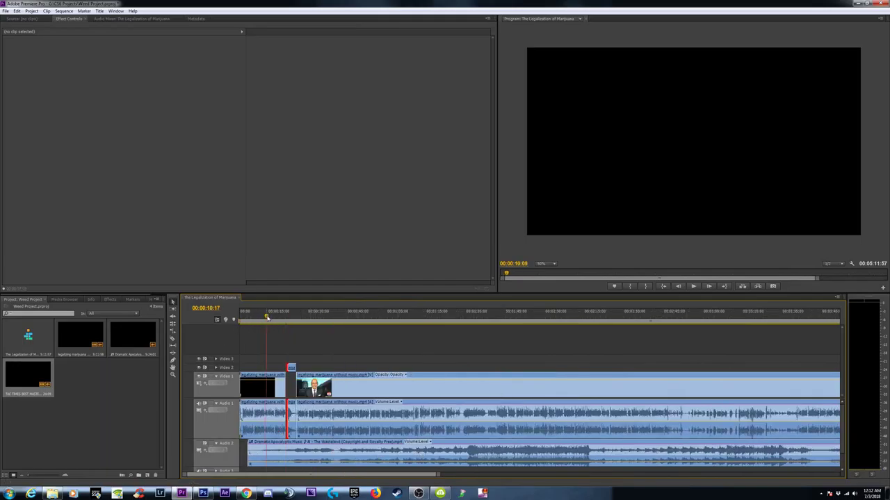
- Trim the start of the music clip on Audio 2
{"action": "key", "text": "equal"}
{"action": "key", "text": "equal"}
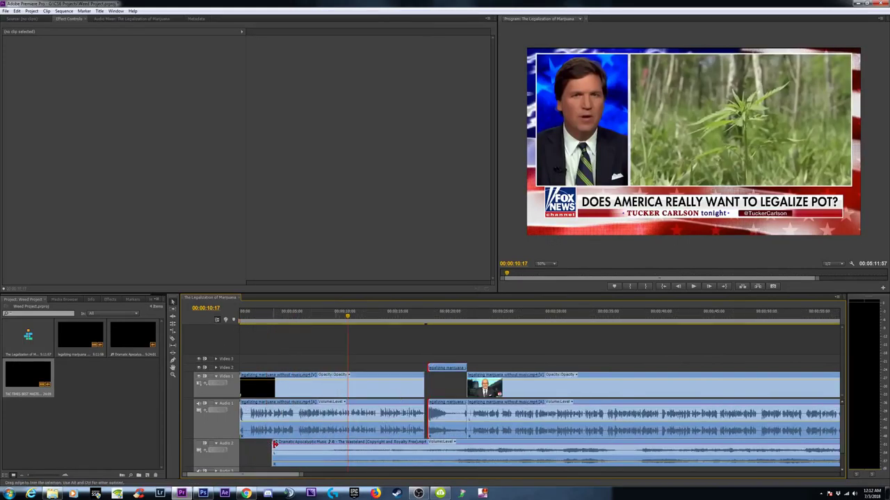
{"action": "left_click_drag", "start_coordinate": [270, 443], "coordinate": [499, 444]}
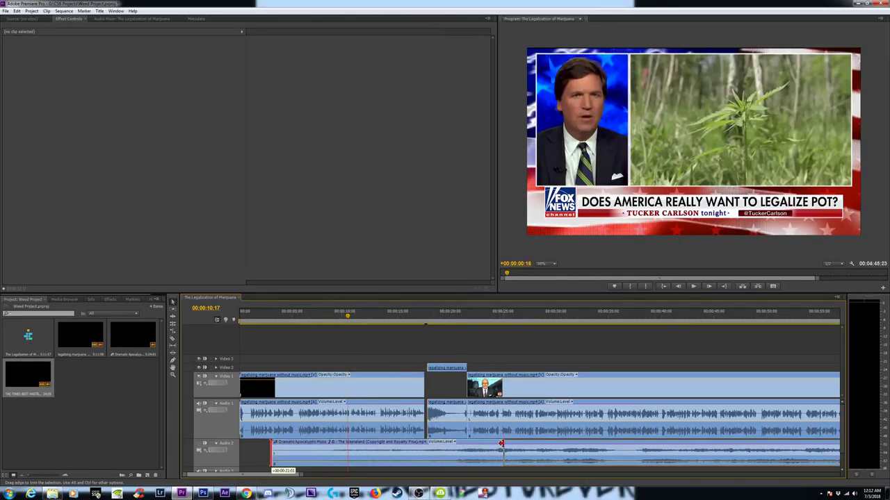
{"action": "left_click_drag", "start_coordinate": [576, 445], "coordinate": [618, 446]}
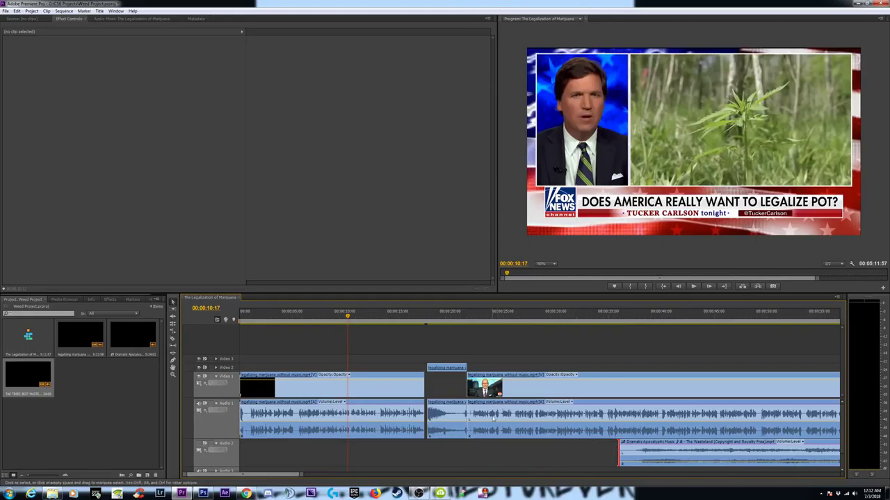
{"action": "left_click_drag", "start_coordinate": [612, 447], "coordinate": [427, 452]}
- Ripple-delete the gap at 00:00:17:32 so the later clips shift left
{"action": "left_click", "coordinate": [425, 317]}
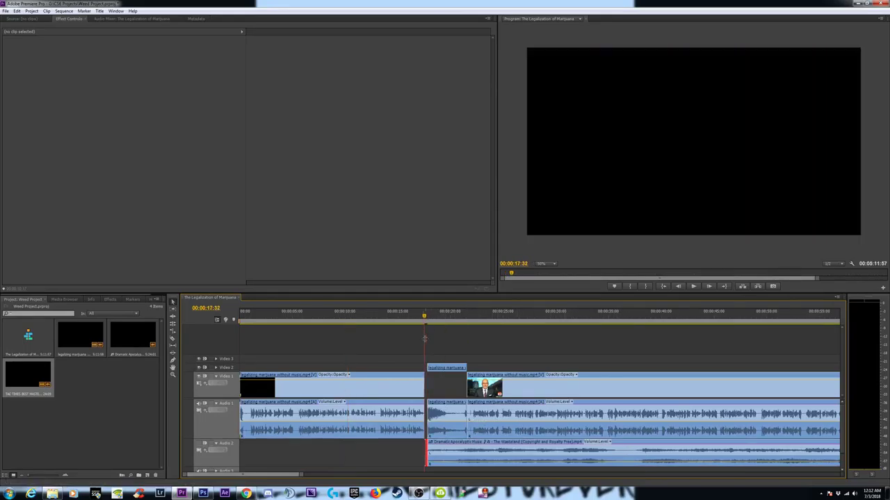
{"action": "key", "text": "equal"}
{"action": "key", "text": "equal"}
{"action": "key", "text": "equal"}
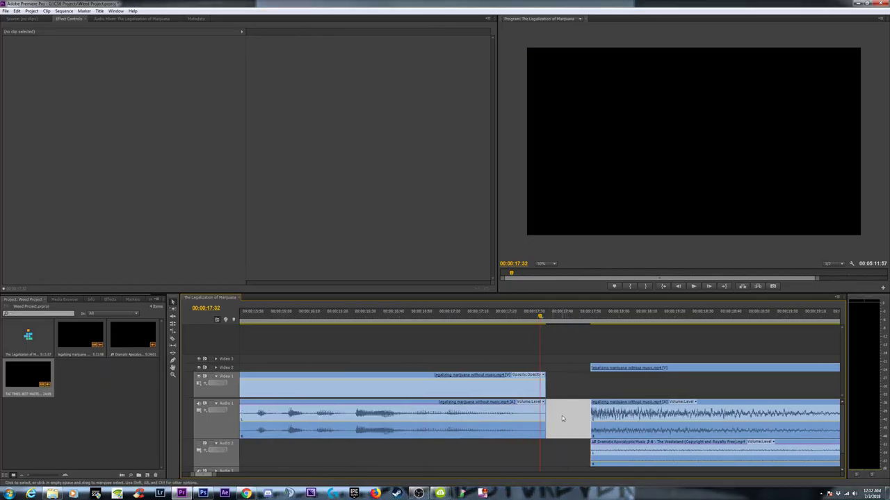
{"action": "key", "text": "Delete"}
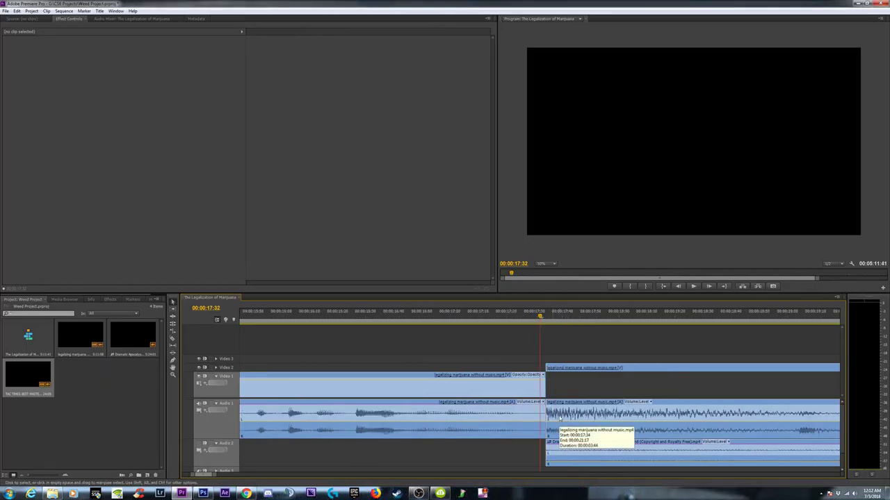
{"action": "key", "text": "minus"}
{"action": "key", "text": "minus"}
{"action": "key", "text": "minus"}
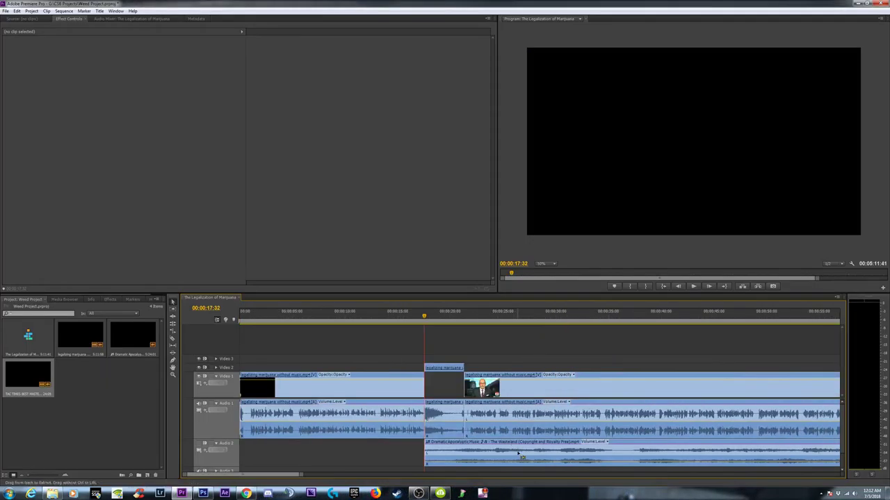
- Extend the Dramatic Apocalyptic Music clip's start back to about 2.7 seconds
{"action": "left_click_drag", "start_coordinate": [424, 460], "coordinate": [269, 459]}
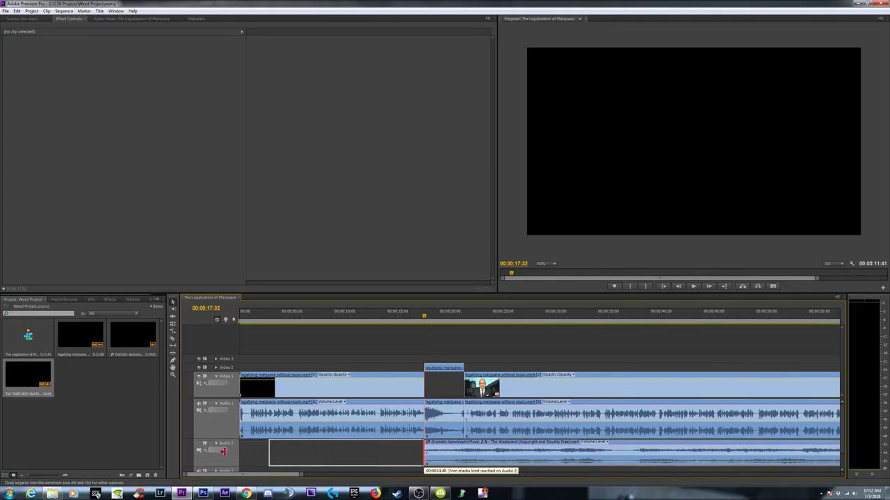
{"action": "key", "text": "minus"}
{"action": "key", "text": "equal"}
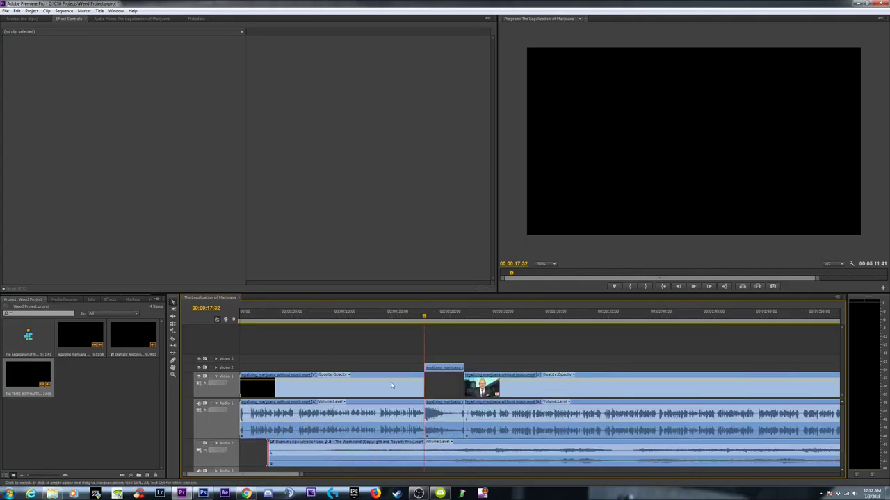
- Drag the Video 2 logo clip's start earlier to overlap the end of the interview clip
{"action": "key", "text": "minus"}
{"action": "key", "text": "minus"}
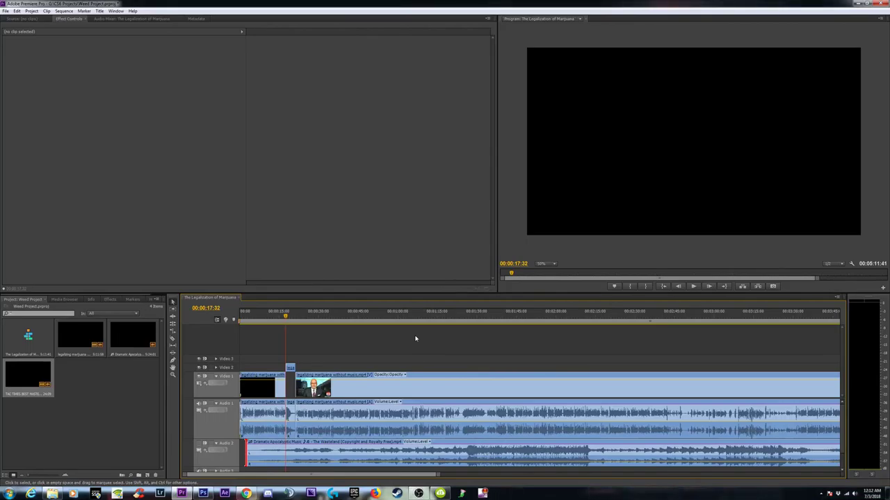
{"action": "key", "text": "minus"}
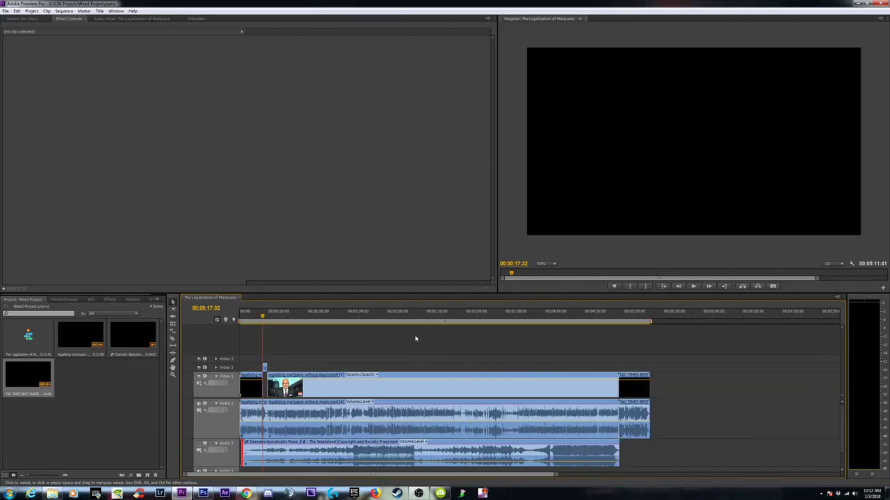
{"action": "key", "text": "equal"}
{"action": "key", "text": "equal"}
{"action": "key", "text": "equal"}
{"action": "key", "text": "equal"}
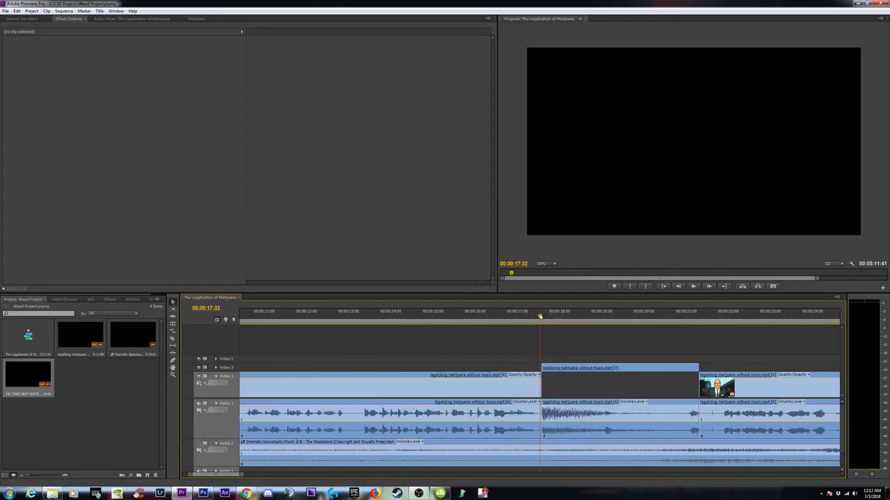
{"action": "key", "text": "equal"}
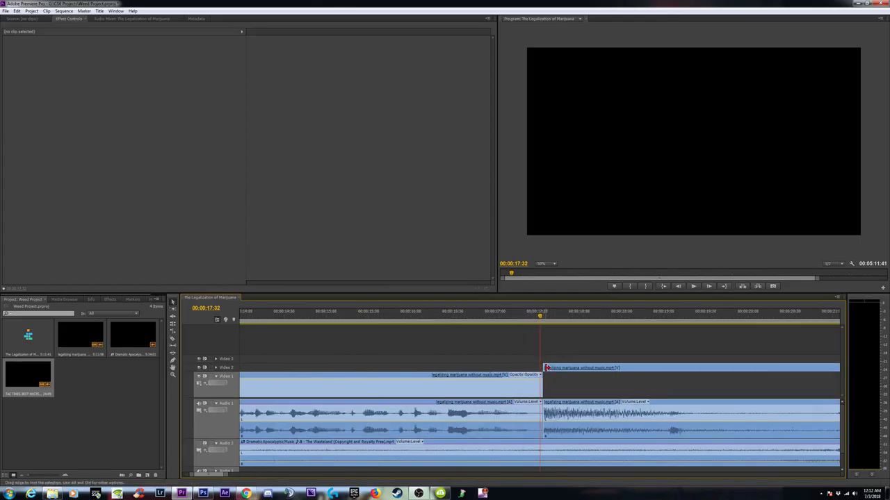
{"action": "left_click_drag", "start_coordinate": [546, 367], "coordinate": [523, 364]}
{"action": "left_click_drag", "start_coordinate": [507, 318], "coordinate": [532, 318]}
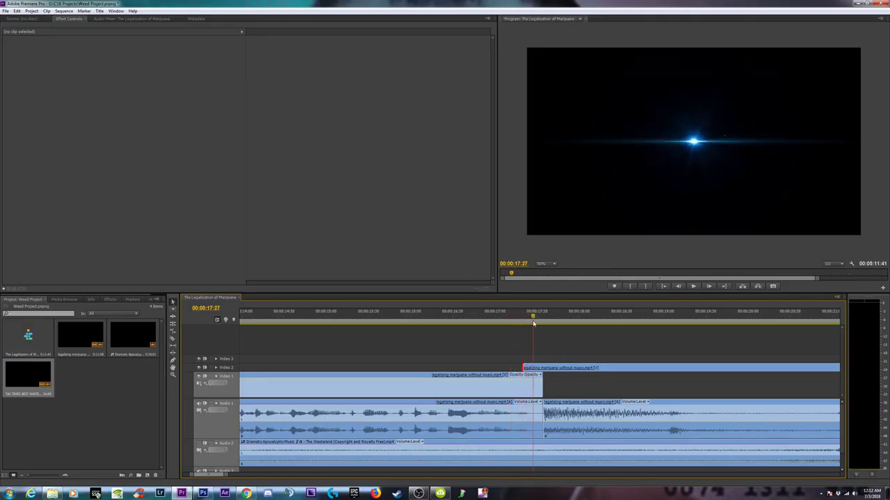
{"action": "key", "text": "="}
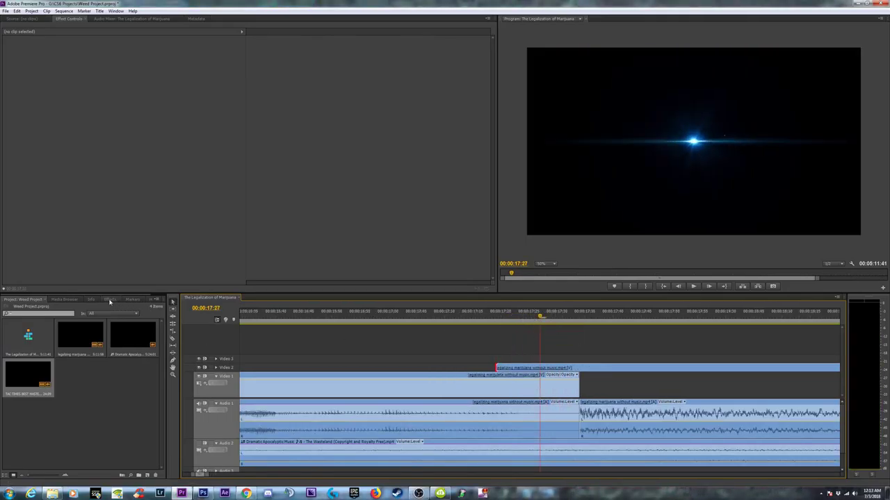
- Apply a Cross Dissolve to the start of the Video 2 clip and lengthen it
{"action": "left_click", "coordinate": [110, 299]}
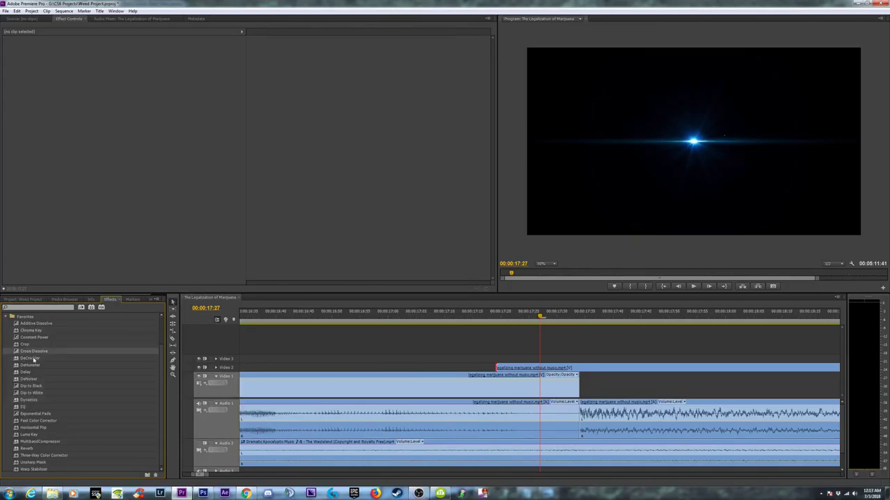
{"action": "left_click_drag", "start_coordinate": [506, 365], "coordinate": [499, 367]}
{"action": "left_click_drag", "start_coordinate": [576, 368], "coordinate": [604, 368]}
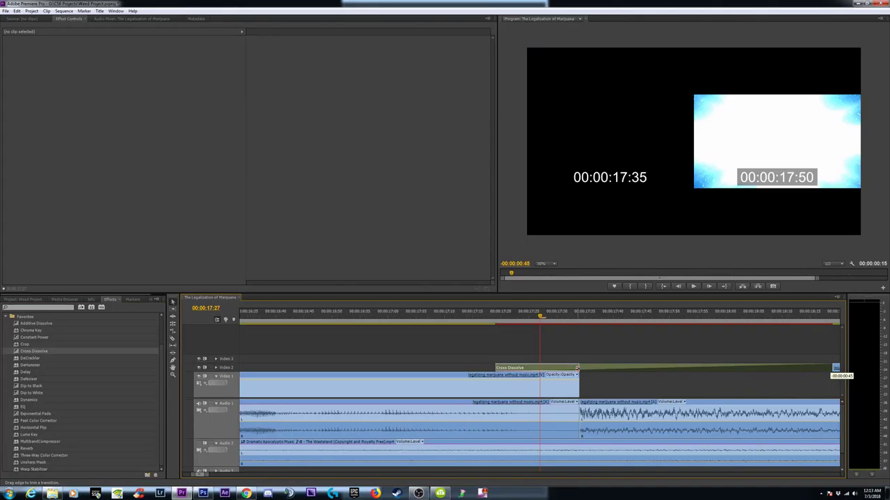
{"action": "left_click_drag", "start_coordinate": [836, 368], "coordinate": [835, 368]}
- Scrub through the Cross Dissolve to preview the blend
{"action": "left_click", "coordinate": [495, 321]}
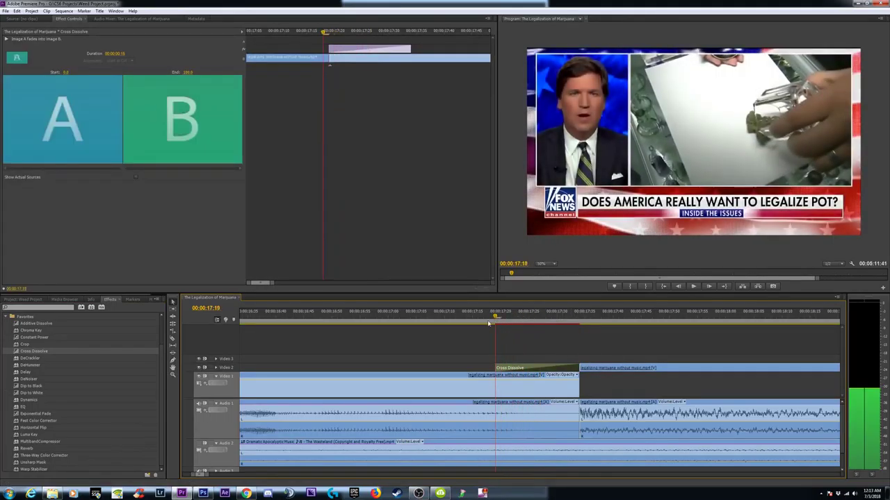
{"action": "left_click_drag", "start_coordinate": [490, 323], "coordinate": [612, 342]}
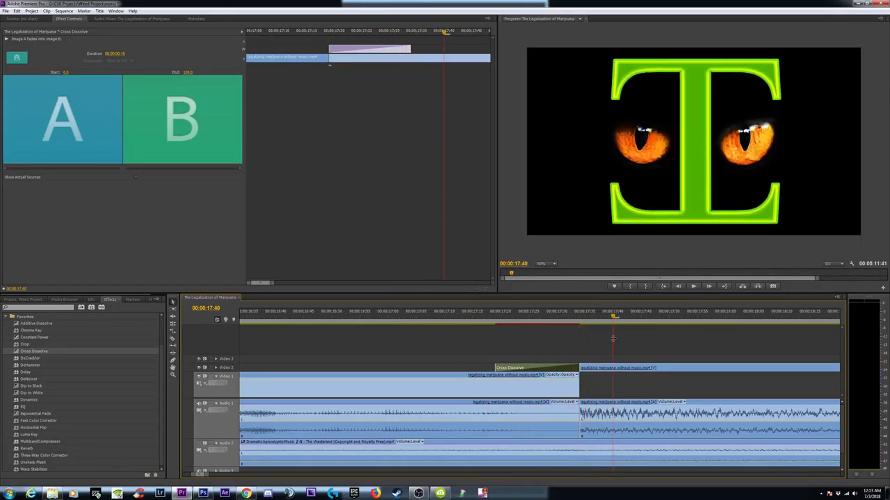
{"action": "left_click", "coordinate": [467, 317]}
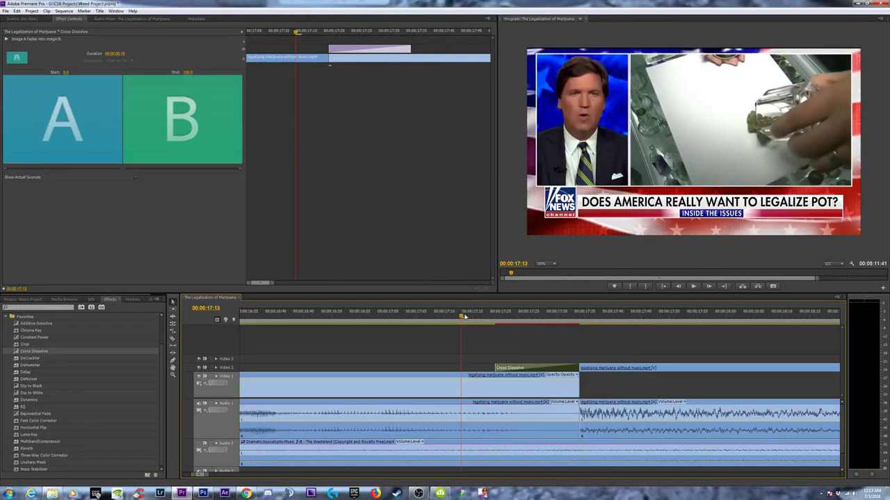
{"action": "left_click_drag", "start_coordinate": [471, 317], "coordinate": [605, 339]}
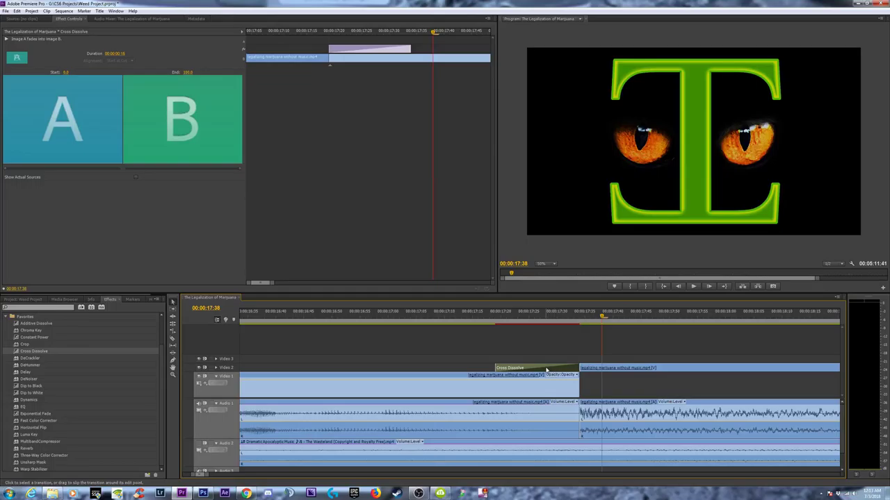
- Compare the cut without the dissolve, then restore the Cross Dissolve and preview again
{"action": "key", "text": "Delete"}
{"action": "left_click_drag", "start_coordinate": [550, 319], "coordinate": [625, 334]}
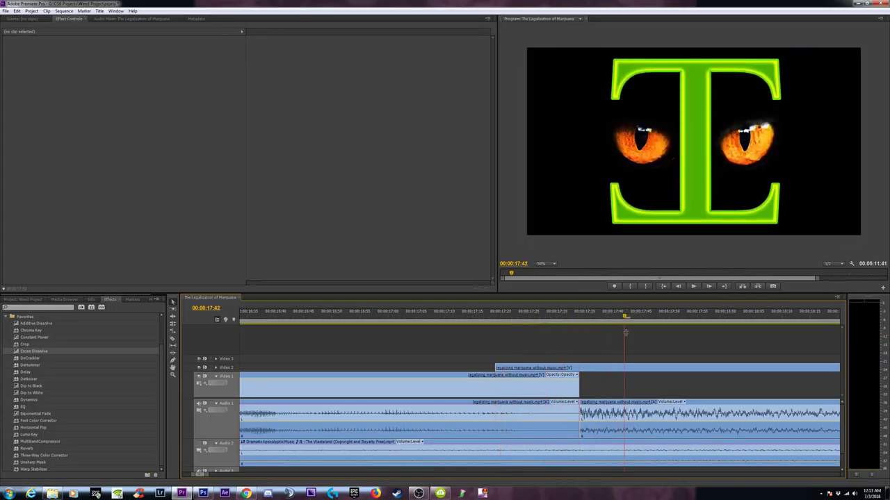
{"action": "key", "text": "ctrl+z"}
{"action": "left_click_drag", "start_coordinate": [469, 320], "coordinate": [640, 327]}
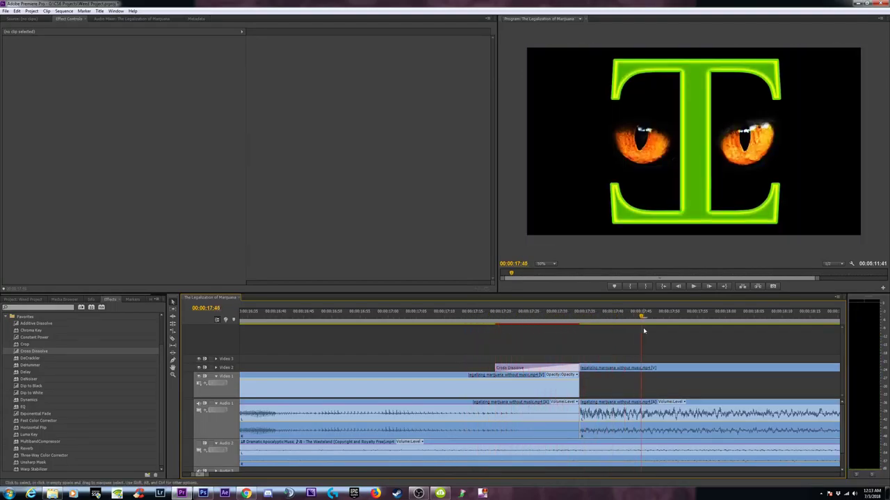
{"action": "key", "text": "minus"}
{"action": "key", "text": "minus"}
{"action": "key", "text": "minus"}
- Select the three Audio 1 news clips around the former gap
{"action": "key", "text": "equal"}
{"action": "key", "text": "equal"}
{"action": "key", "text": "equal"}
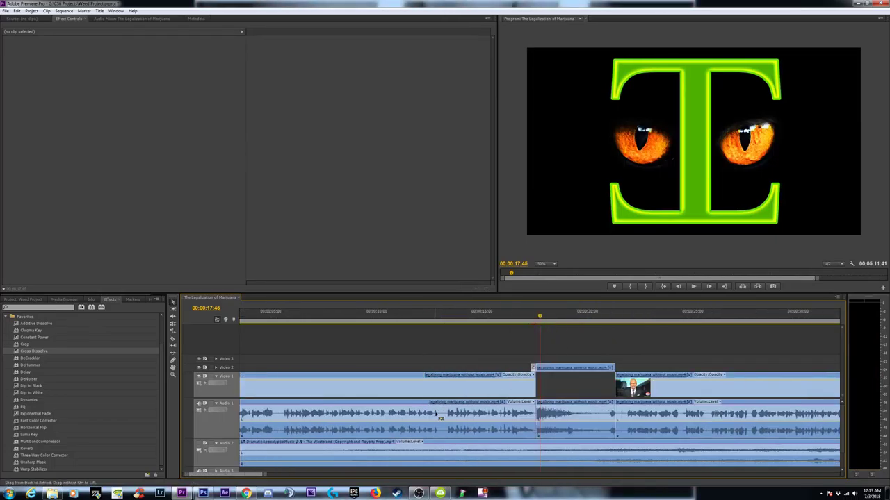
{"action": "key", "text": "minus"}
{"action": "key", "text": "minus"}
{"action": "key", "text": "minus"}
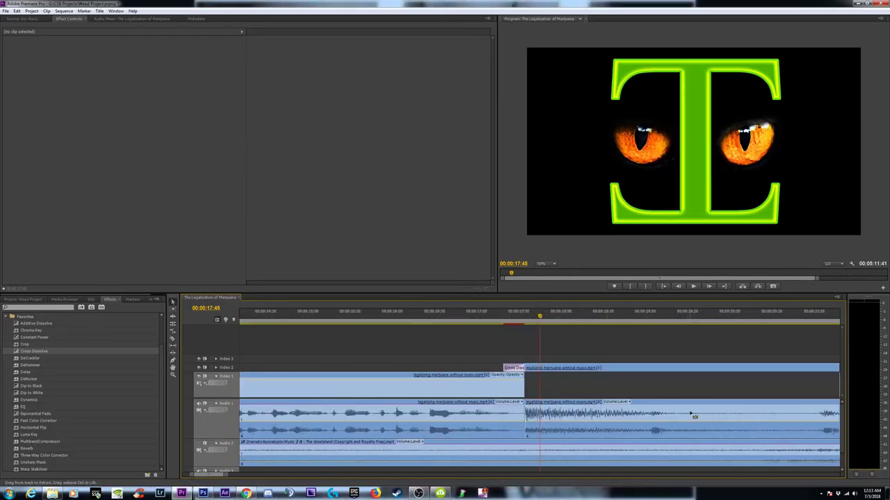
{"action": "left_click", "coordinate": [559, 389]}
{"action": "left_click", "coordinate": [582, 417]}
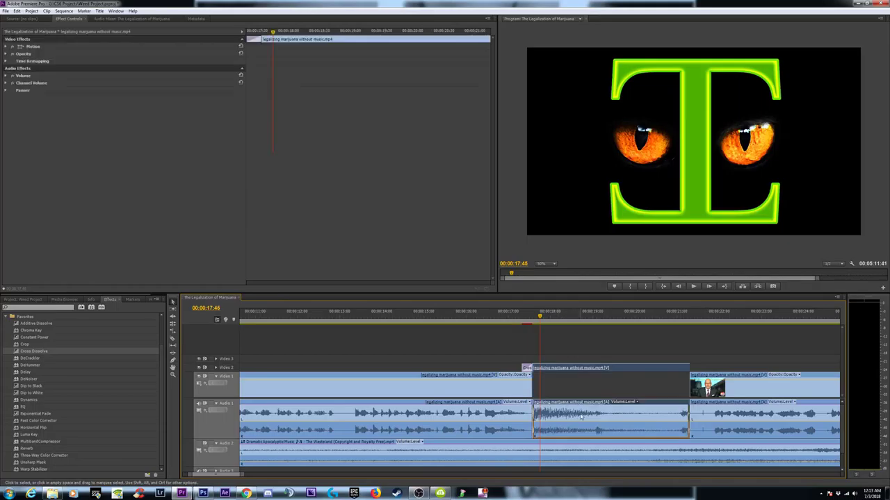
{"action": "key", "text": "ctrl+z"}
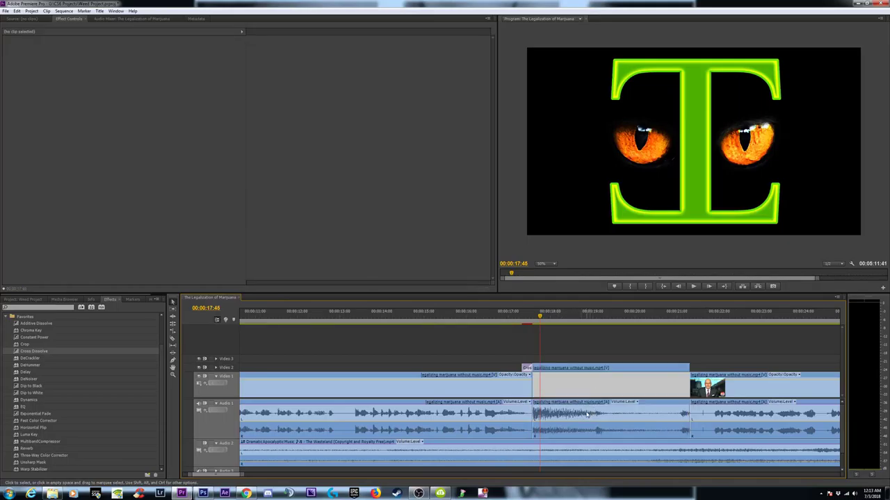
{"action": "left_click", "coordinate": [588, 415]}
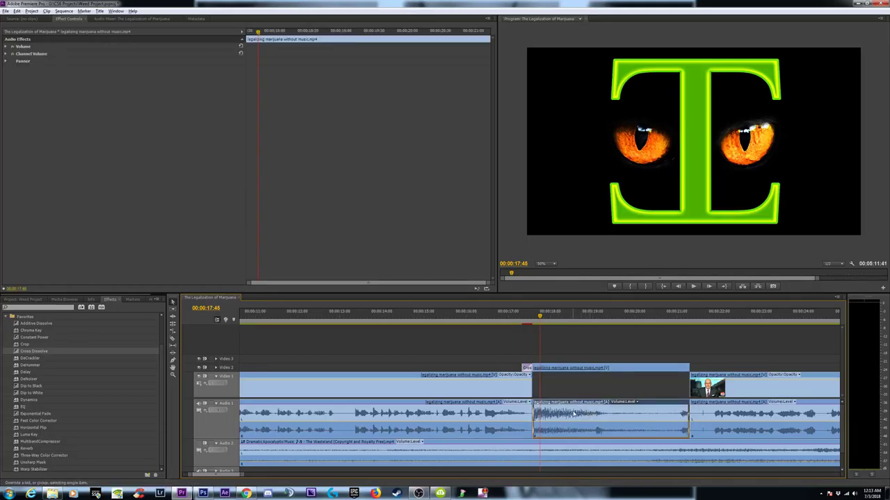
{"action": "left_click", "coordinate": [508, 415], "text": "shift"}
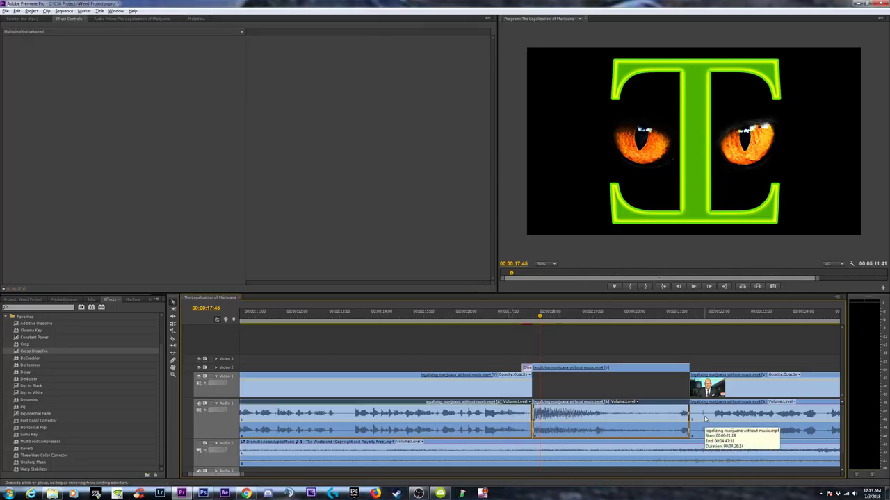
{"action": "left_click", "coordinate": [700, 413], "text": "shift"}
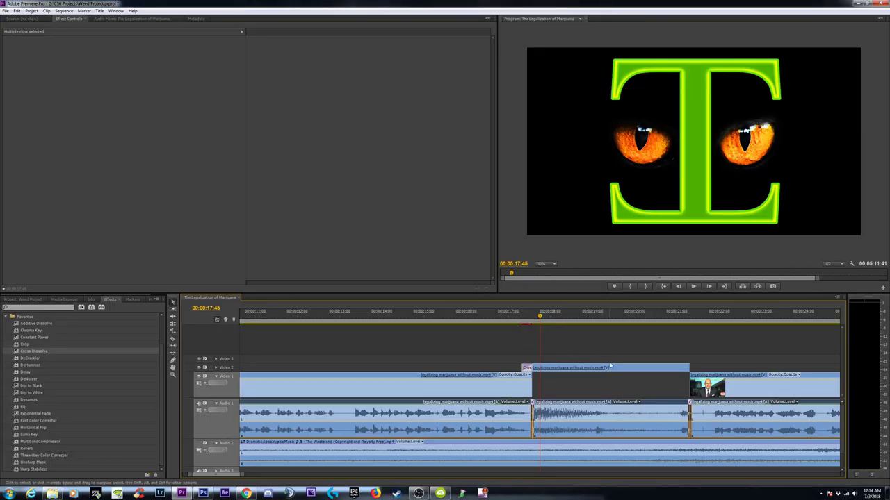
{"action": "left_click", "coordinate": [589, 390]}
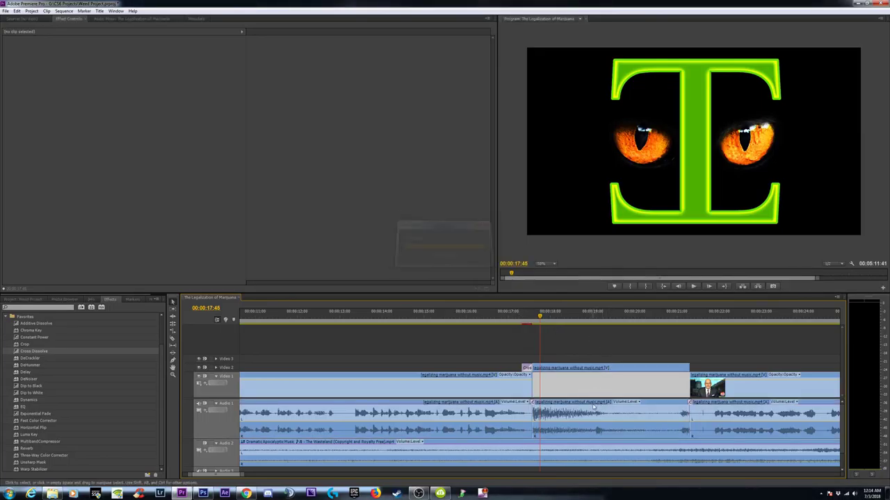
{"action": "left_click", "coordinate": [581, 416]}
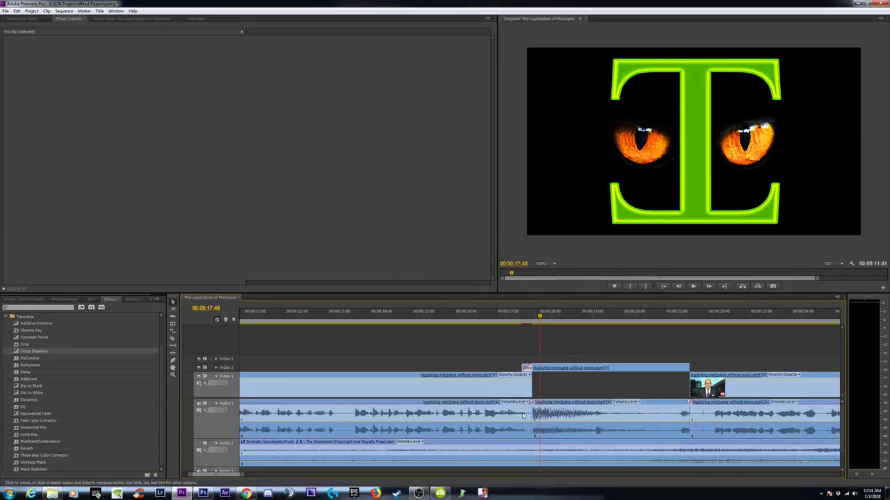
- Move DeNoiser above MultibandCompressor in the left and third news clips' effect chains
{"action": "left_click", "coordinate": [584, 413]}
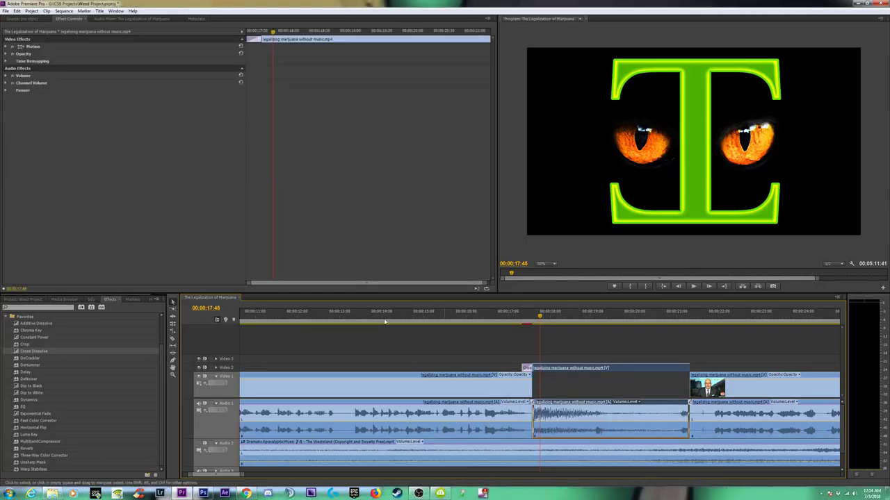
{"action": "left_click", "coordinate": [498, 415]}
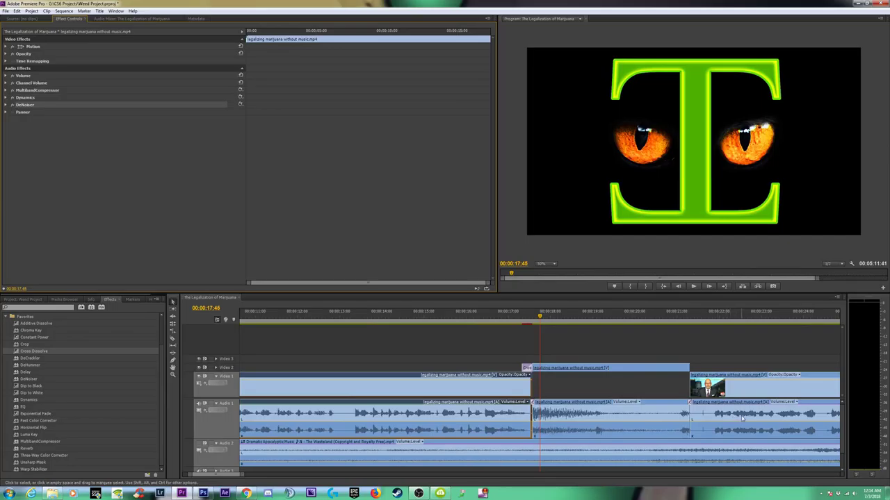
{"action": "left_click_drag", "start_coordinate": [31, 106], "coordinate": [32, 91]}
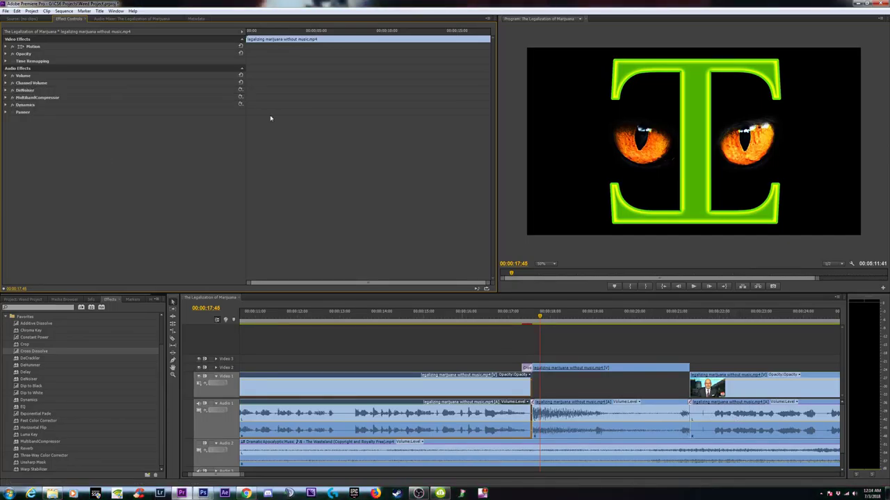
{"action": "left_click", "coordinate": [733, 415]}
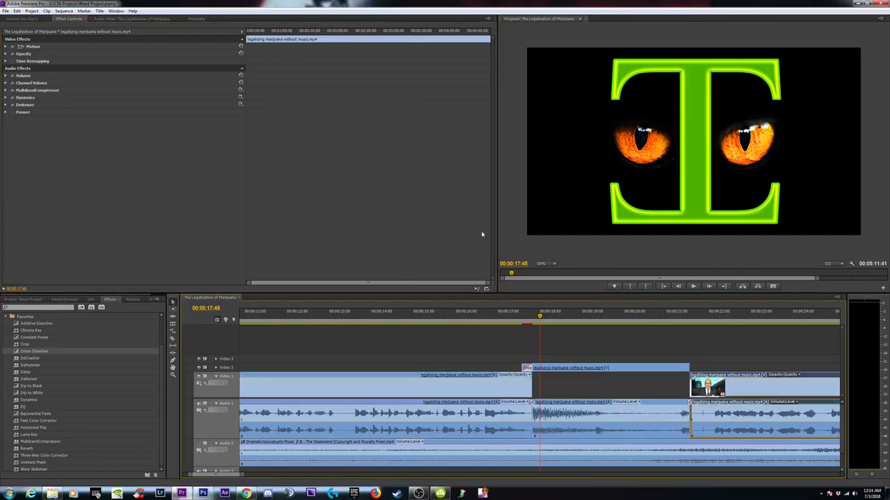
{"action": "left_click_drag", "start_coordinate": [27, 105], "coordinate": [30, 89]}
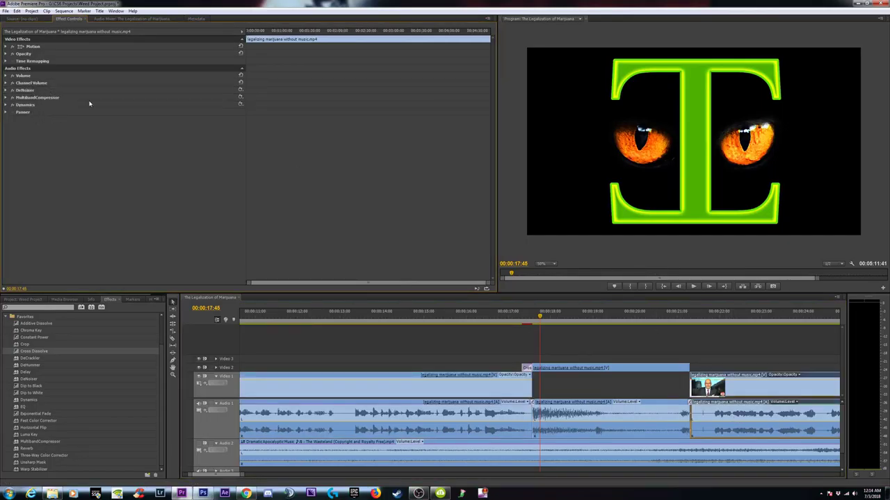
{"action": "left_click", "coordinate": [758, 318]}
{"action": "key", "text": "minus"}
{"action": "key", "text": "minus"}
{"action": "key", "text": "minus"}
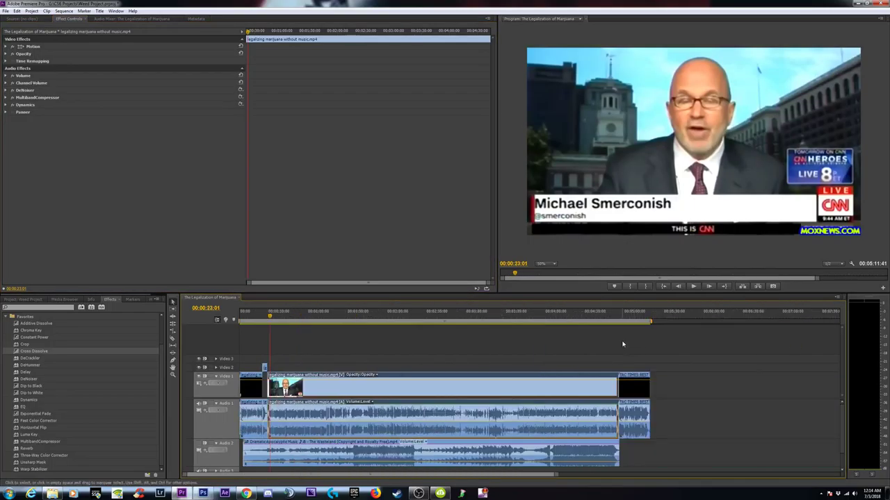
- Play the outro, then fit the sequence and return the playhead to 00:00:00:00
{"action": "left_click", "coordinate": [623, 316]}
{"action": "key", "text": "equal"}
{"action": "key", "text": "equal"}
{"action": "key", "text": "equal"}
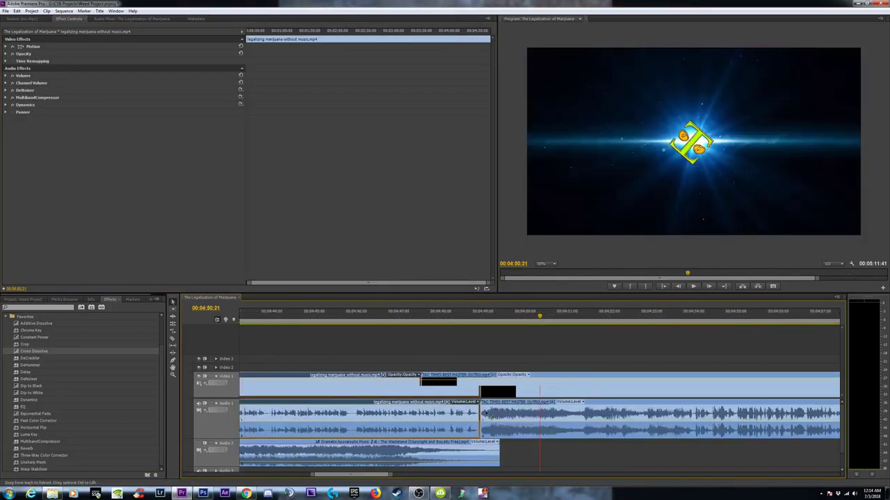
{"action": "left_click", "coordinate": [495, 454]}
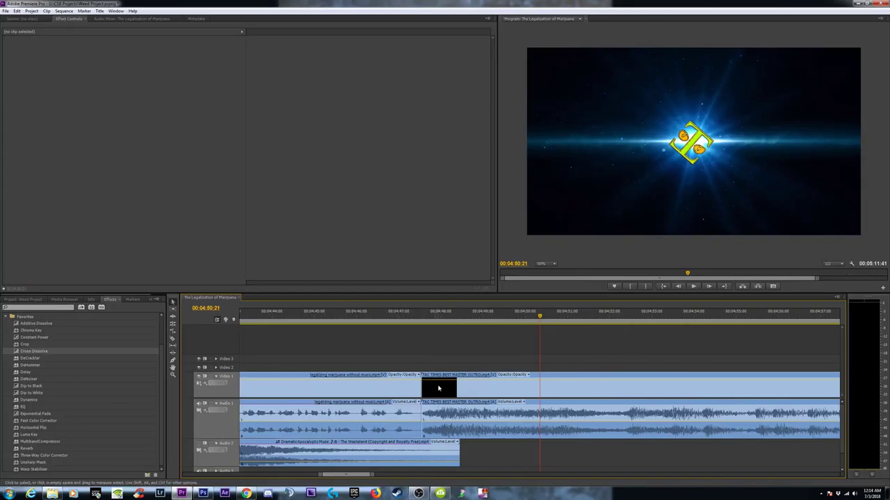
{"action": "scroll", "coordinate": [439, 388], "scroll_direction": "up", "scroll_amount": 3}
{"action": "scroll", "coordinate": [461, 383], "scroll_direction": "down", "scroll_amount": 1}
{"action": "left_click", "coordinate": [473, 318]}
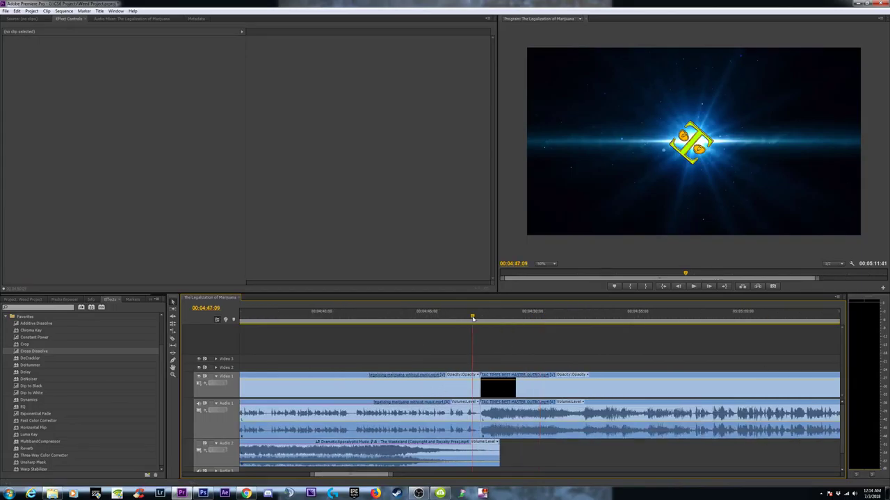
{"action": "key", "text": "space"}
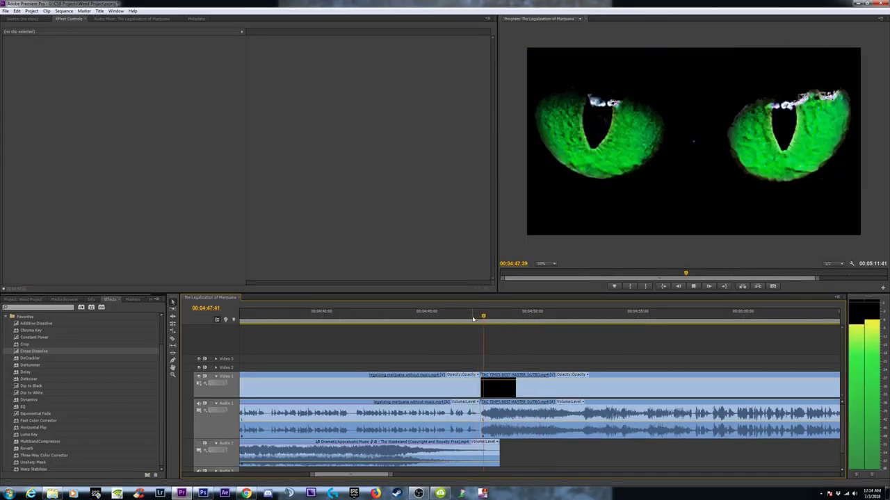
{"action": "key", "text": "minus"}
{"action": "key", "text": "minus"}
{"action": "key", "text": "minus"}
{"action": "key", "text": "minus"}
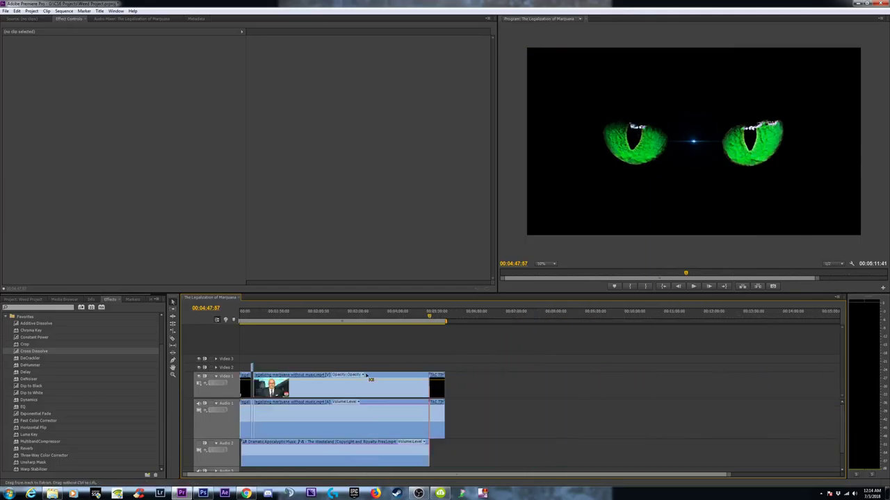
{"action": "left_click", "coordinate": [268, 318]}
{"action": "left_click_drag", "start_coordinate": [268, 317], "coordinate": [240, 330]}
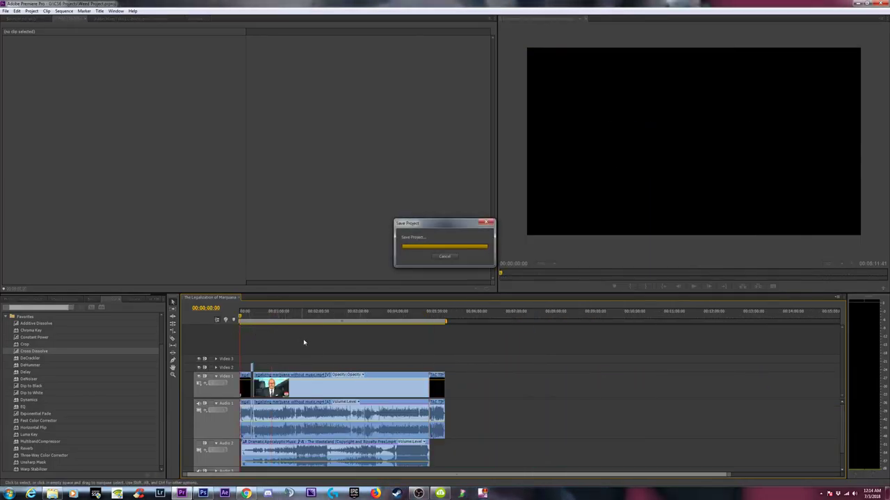
- Save the project and play from the start, stopping around 00:00:16:30
{"action": "key", "text": "equal"}
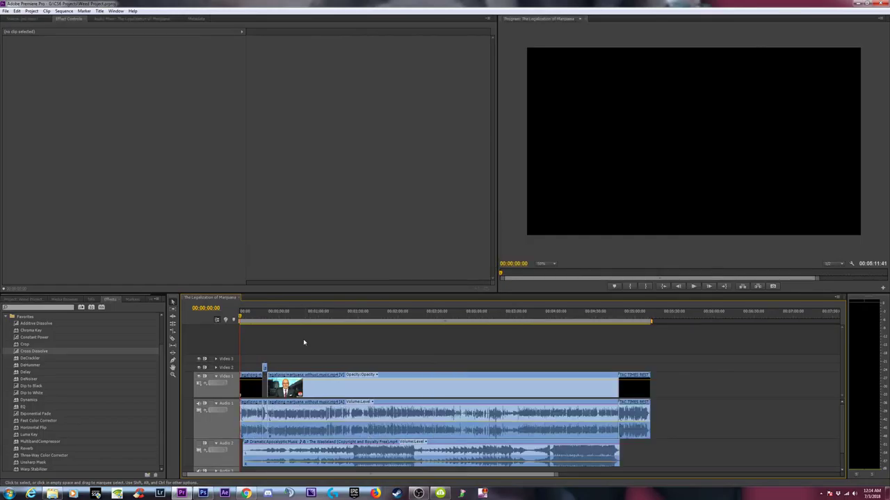
{"action": "key", "text": "space"}
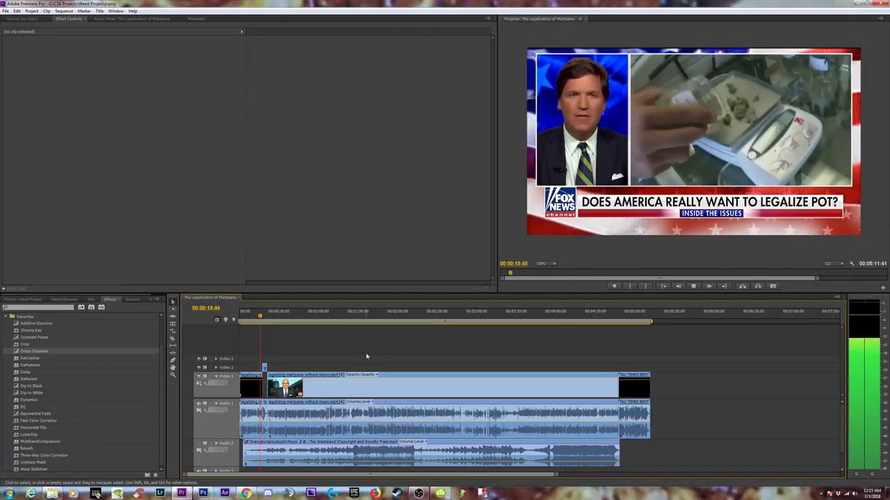
{"action": "key", "text": "space"}
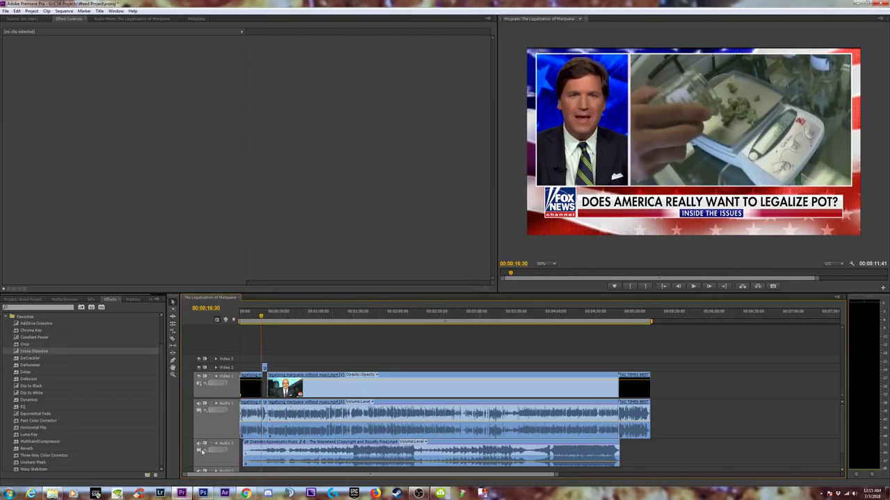
{"action": "key", "text": "="}
{"action": "key", "text": "="}
{"action": "key", "text": "="}
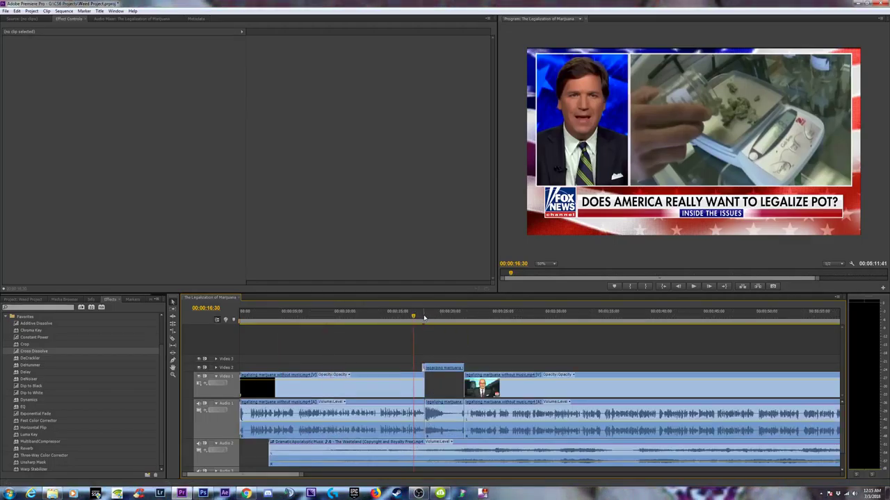
{"action": "left_click", "coordinate": [279, 318]}
- Return to the 00:00:17:18 edit and trim the Constant Power crossfade's end, then play it back
{"action": "key", "text": "space"}
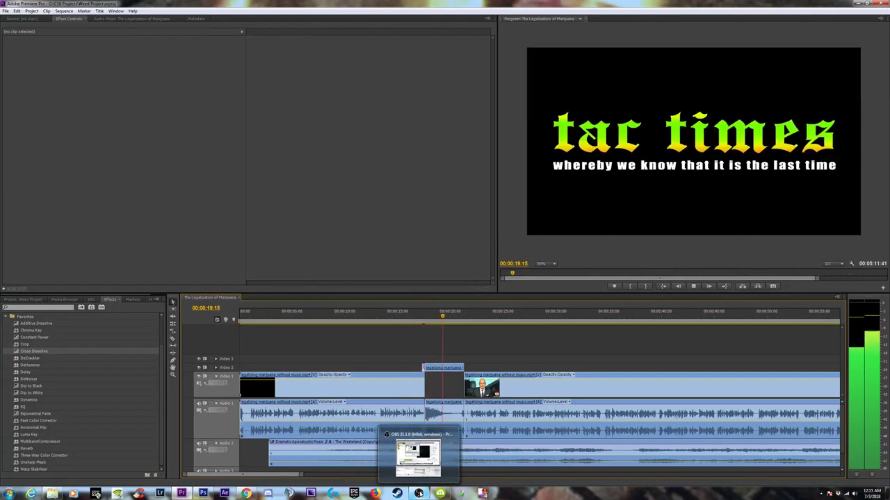
{"action": "key", "text": "space"}
{"action": "key", "text": "Up"}
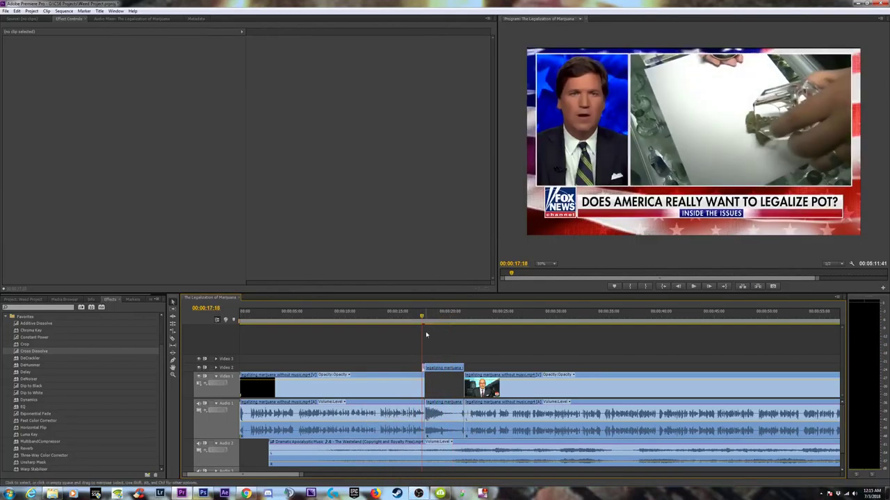
{"action": "key", "text": "equal"}
{"action": "key", "text": "equal"}
{"action": "key", "text": "equal"}
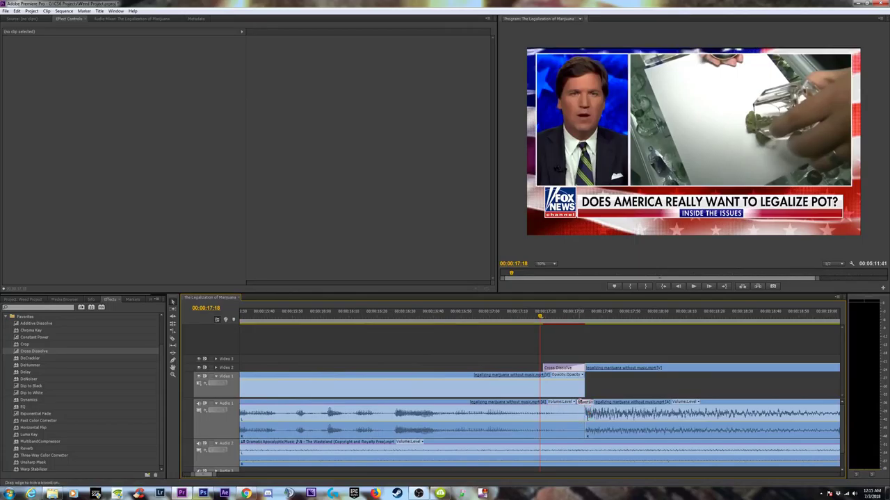
{"action": "left_click", "coordinate": [581, 403]}
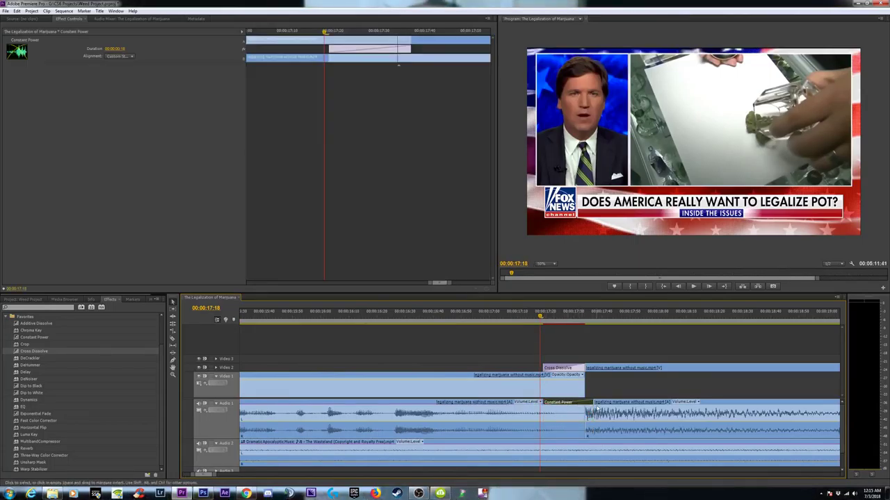
{"action": "left_click_drag", "start_coordinate": [590, 402], "coordinate": [582, 404]}
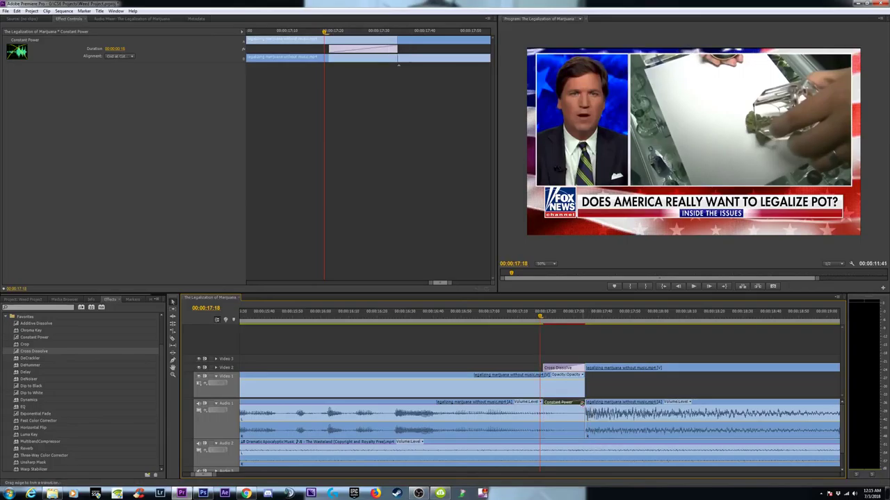
{"action": "left_click", "coordinate": [476, 319]}
{"action": "key", "text": "space"}
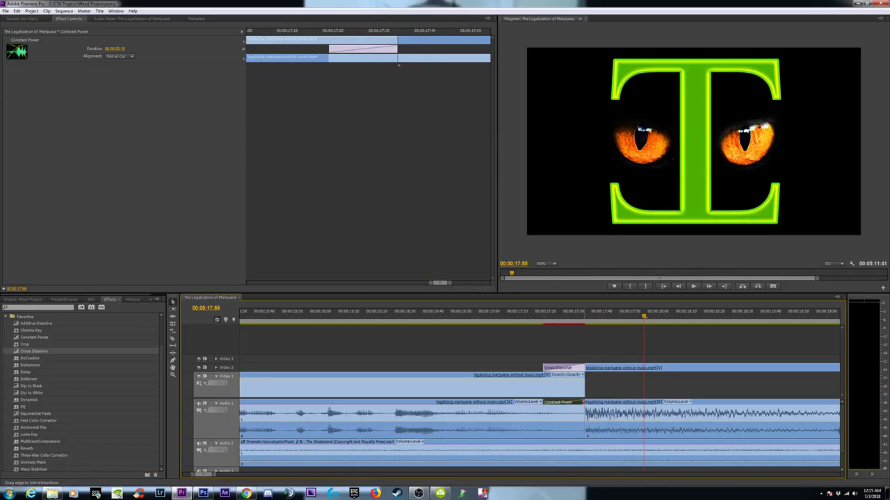
- Lengthen the crossfade to 26 frames, review it, then shorten it to end at the cut
{"action": "left_click_drag", "start_coordinate": [584, 401], "coordinate": [616, 402]}
{"action": "left_click", "coordinate": [497, 314]}
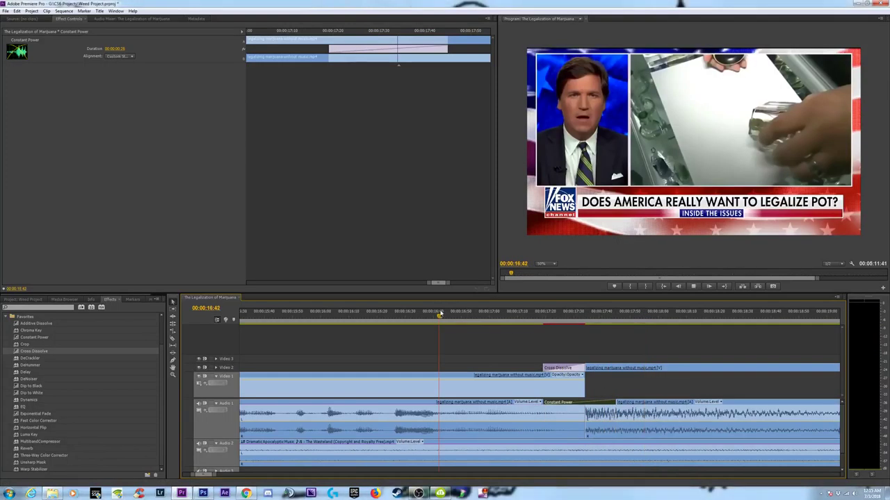
{"action": "key", "text": "space"}
{"action": "key", "text": "space"}
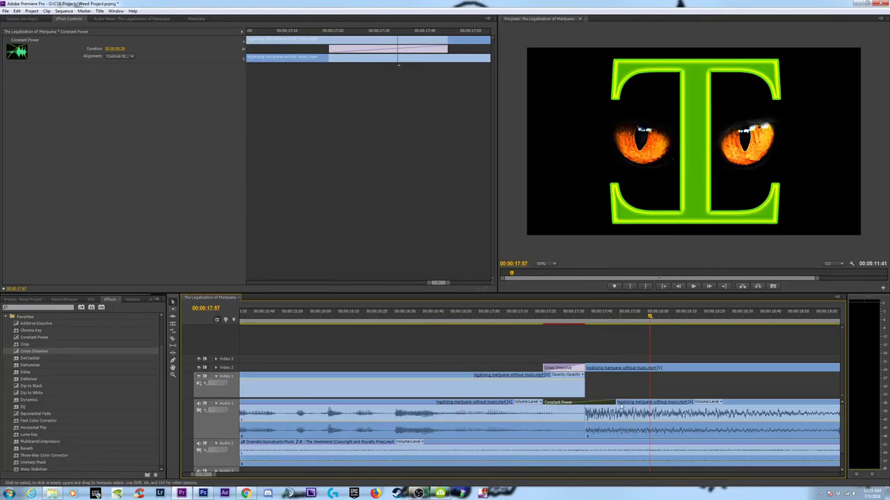
{"action": "left_click_drag", "start_coordinate": [586, 403], "coordinate": [584, 402]}
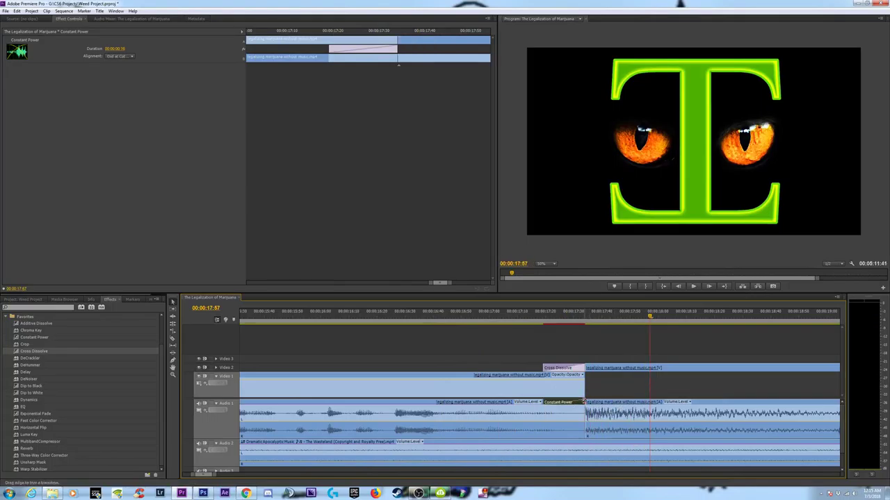
{"action": "key", "text": "minus"}
{"action": "key", "text": "minus"}
{"action": "key", "text": "minus"}
{"action": "key", "text": "minus"}
{"action": "key", "text": "minus"}
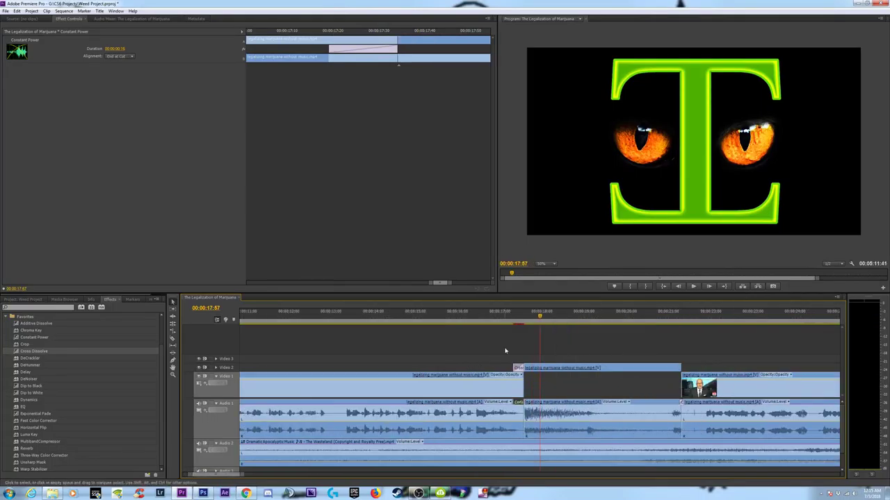
- Trim the interview clip's out point to end at 00:00:17:32
{"action": "left_click", "coordinate": [456, 390]}
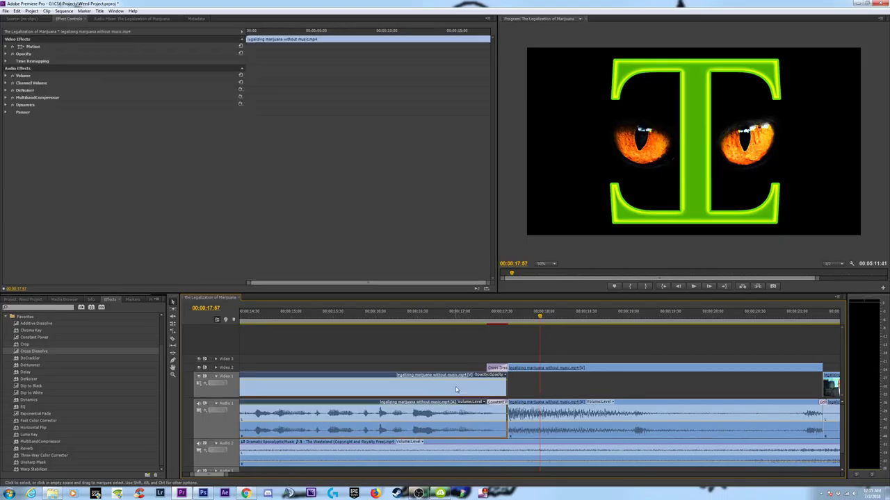
{"action": "left_click", "coordinate": [525, 392]}
{"action": "left_click_drag", "start_coordinate": [507, 420], "coordinate": [582, 419]}
{"action": "left_click_drag", "start_coordinate": [507, 419], "coordinate": [556, 419]}
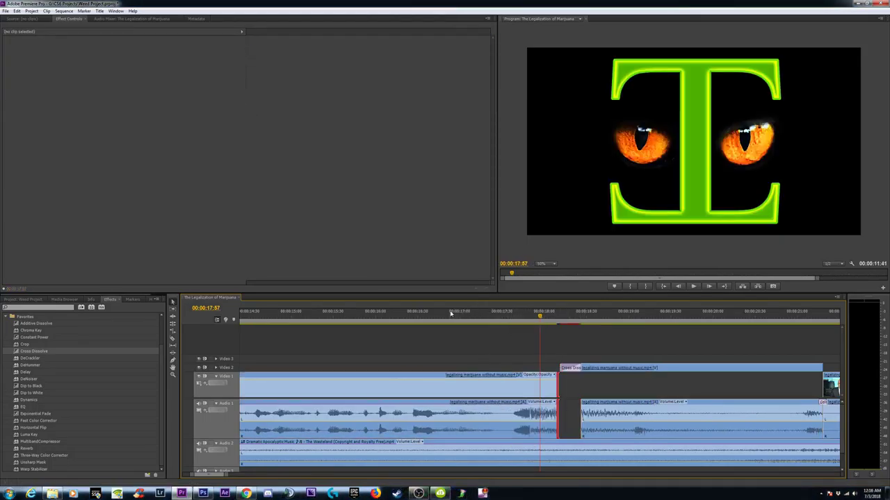
{"action": "left_click", "coordinate": [450, 314]}
{"action": "key", "text": "space"}
{"action": "key", "text": "space"}
{"action": "left_click", "coordinate": [504, 319]}
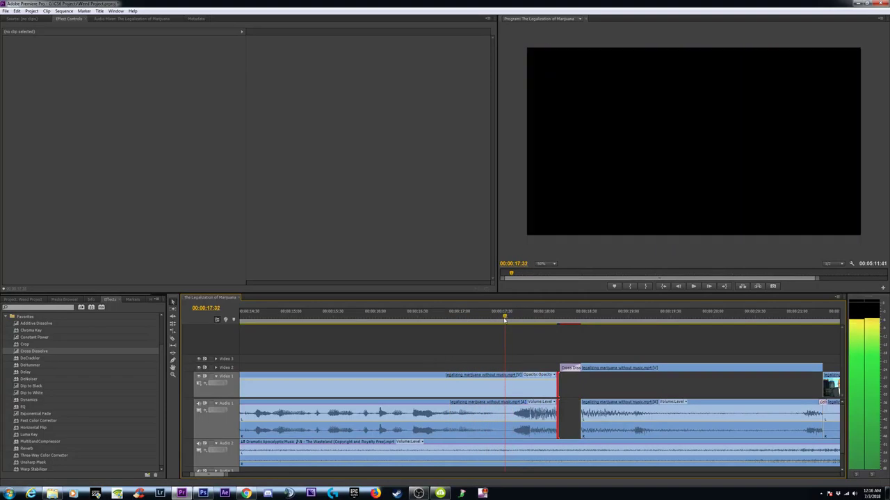
{"action": "left_click_drag", "start_coordinate": [554, 393], "coordinate": [505, 393]}
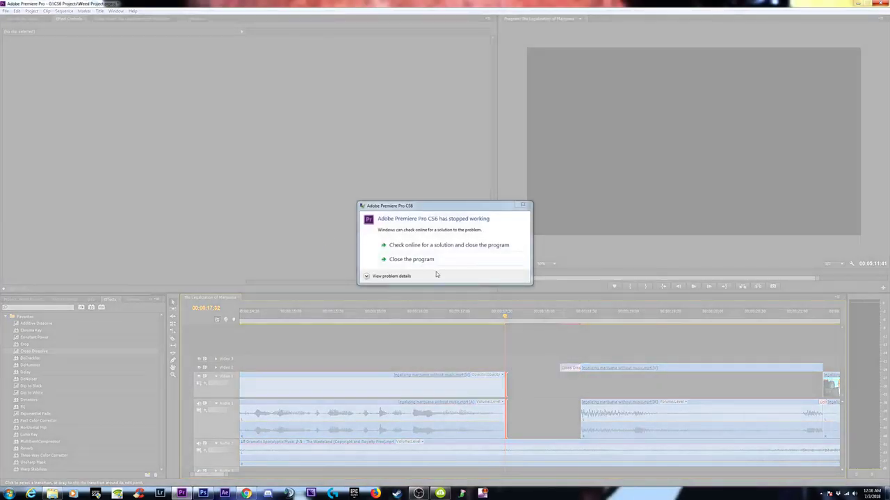
- Choose Close the program in the 'Adobe Premiere Pro CS6 has stopped working' dialog
{"action": "left_click", "coordinate": [418, 260]}
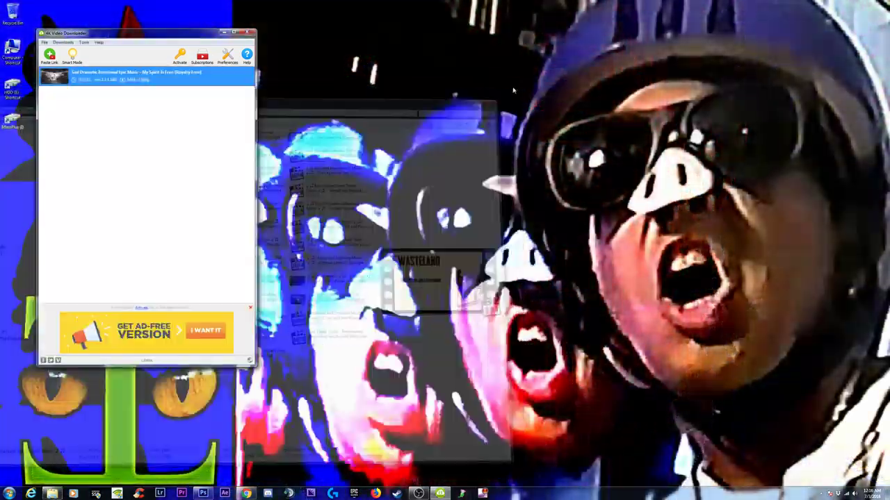
- Relaunch Premiere, open Weed Project.prproj from Recent Projects, and go to about 00:00:17
{"action": "left_click", "coordinate": [182, 493]}
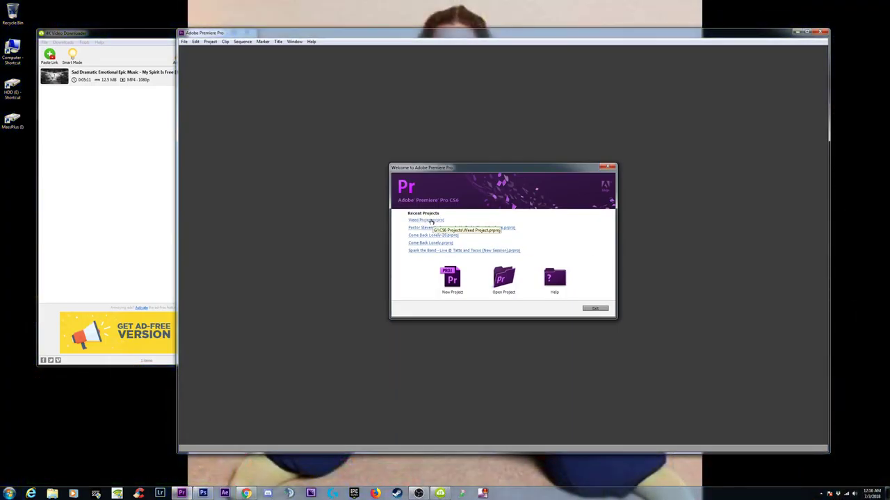
{"action": "left_click", "coordinate": [427, 221]}
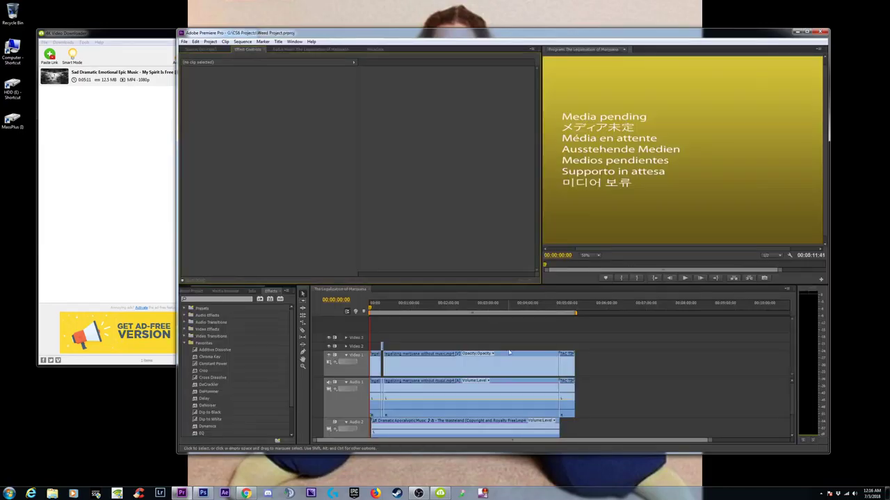
{"action": "key", "text": "="}
{"action": "key", "text": "="}
{"action": "key", "text": "="}
{"action": "key", "text": "="}
{"action": "key", "text": "="}
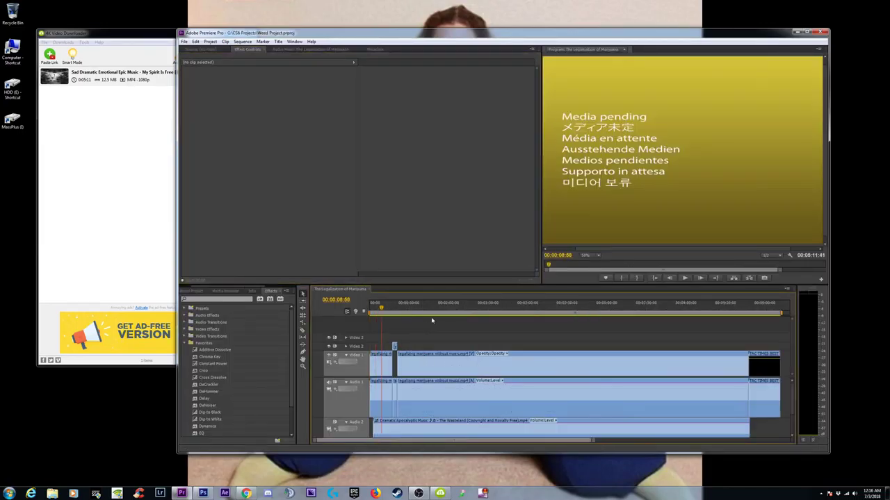
{"action": "left_click", "coordinate": [559, 307]}
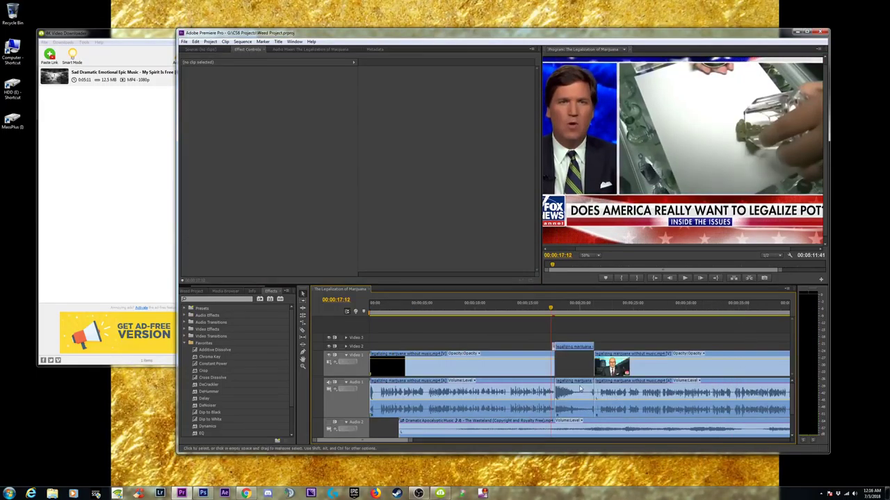
- Check the first news clips' audio effects and zoom out to the whole sequence
{"action": "left_click", "coordinate": [579, 389]}
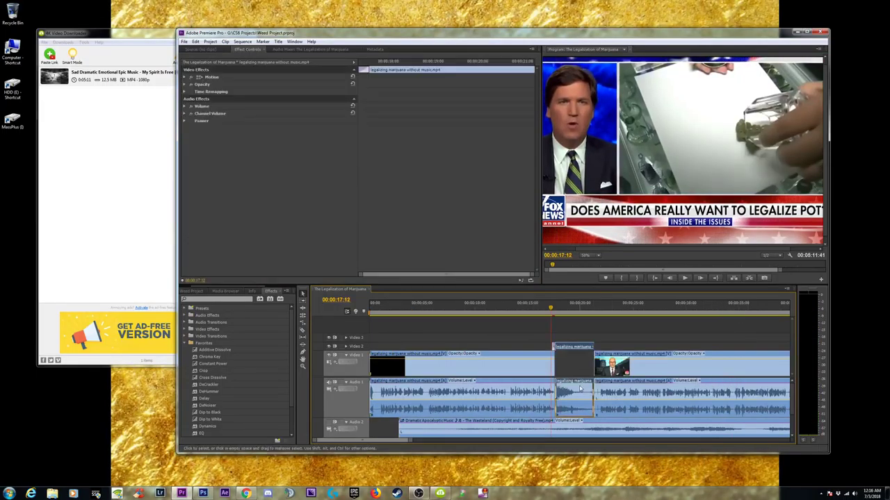
{"action": "left_click", "coordinate": [520, 394]}
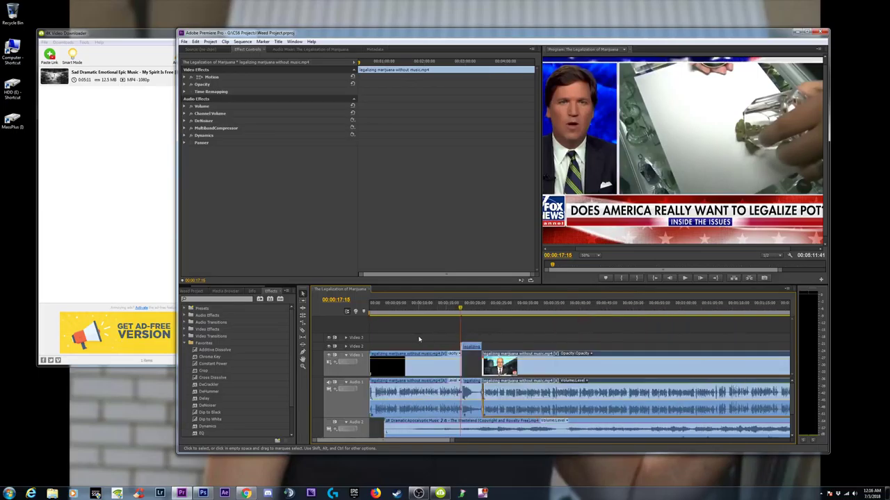
{"action": "key", "text": "minus"}
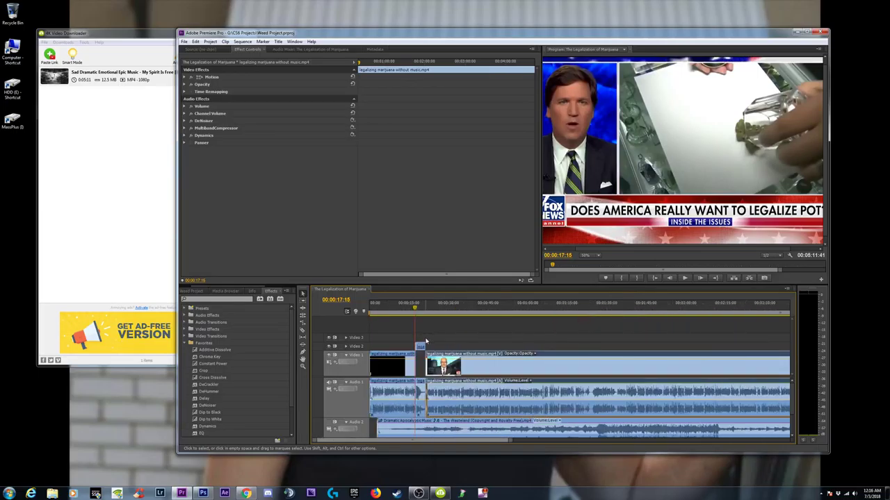
{"action": "key", "text": "minus"}
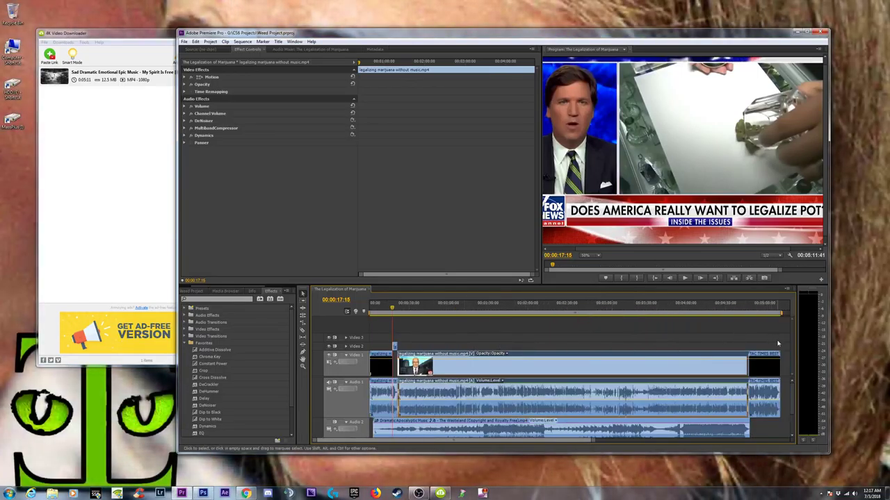
{"action": "left_click", "coordinate": [490, 340]}
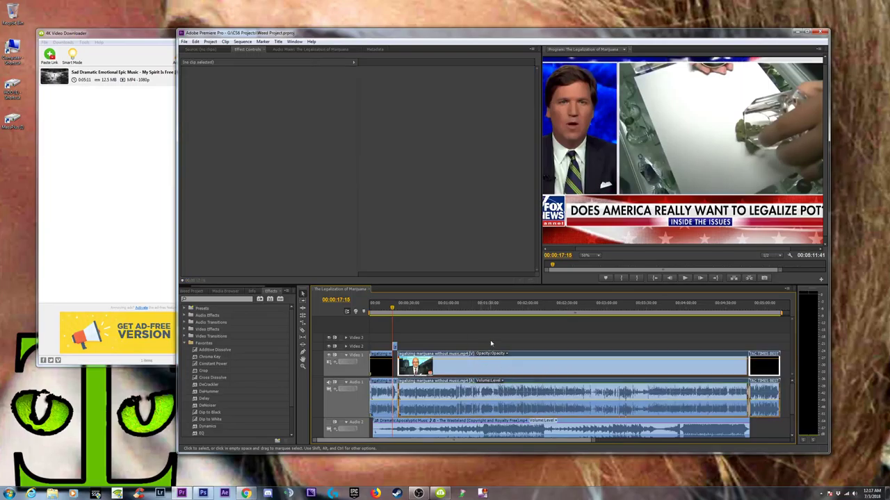
{"action": "left_click", "coordinate": [479, 371]}
{"action": "left_click", "coordinate": [514, 339]}
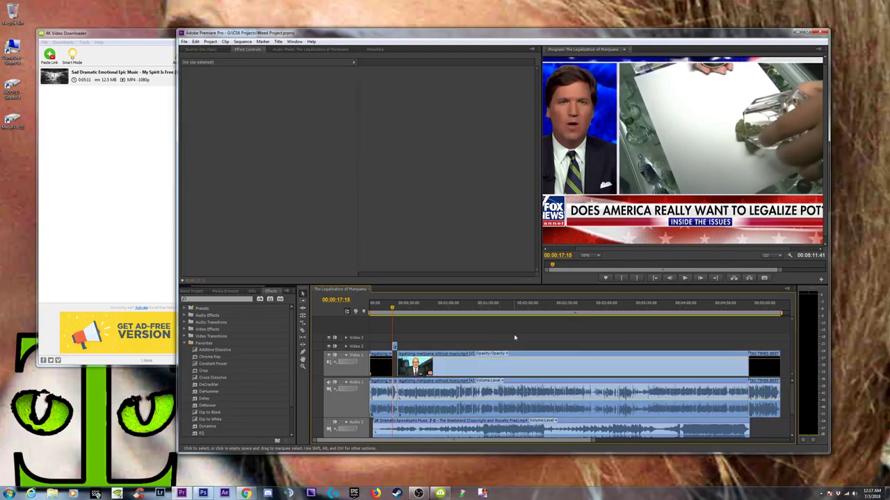
- Shift all clips about 50 seconds later and move the short intro clip to the sequence start
{"action": "key", "text": "ctrl+a"}
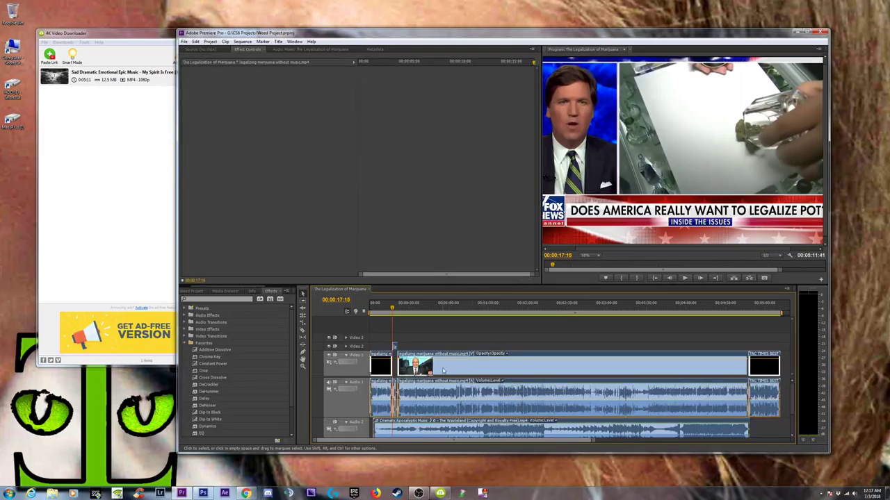
{"action": "left_click_drag", "start_coordinate": [443, 371], "coordinate": [509, 370]}
{"action": "left_click", "coordinate": [401, 371]}
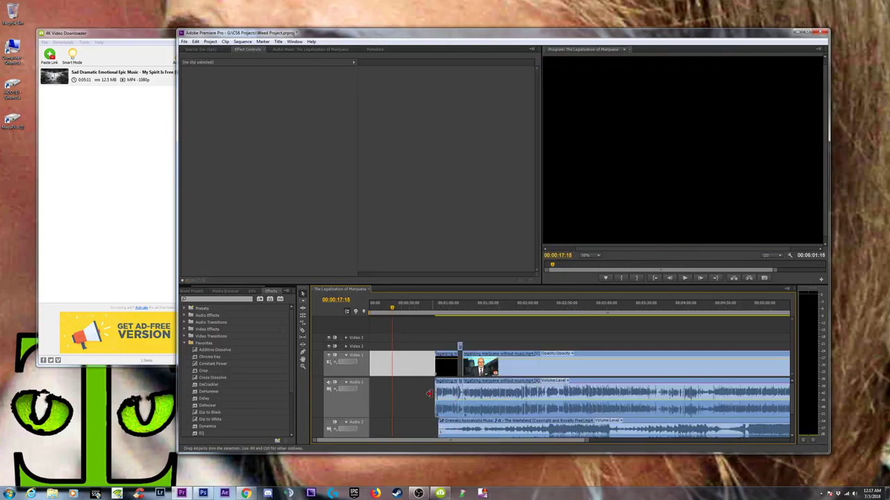
{"action": "left_click_drag", "start_coordinate": [444, 377], "coordinate": [369, 376]}
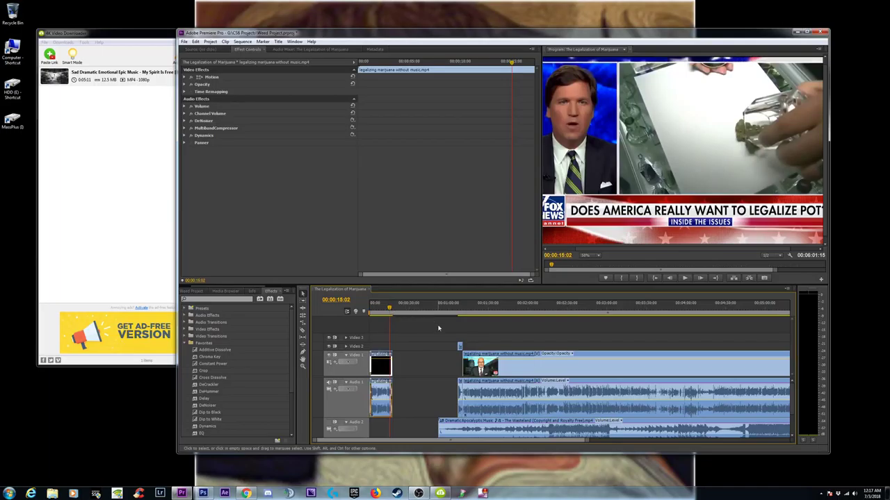
- Extend the short opening clip's end by 7 frames so it ends at 00:00:17:35
{"action": "key", "text": "backslash"}
{"action": "key", "text": "equal"}
{"action": "key", "text": "space"}
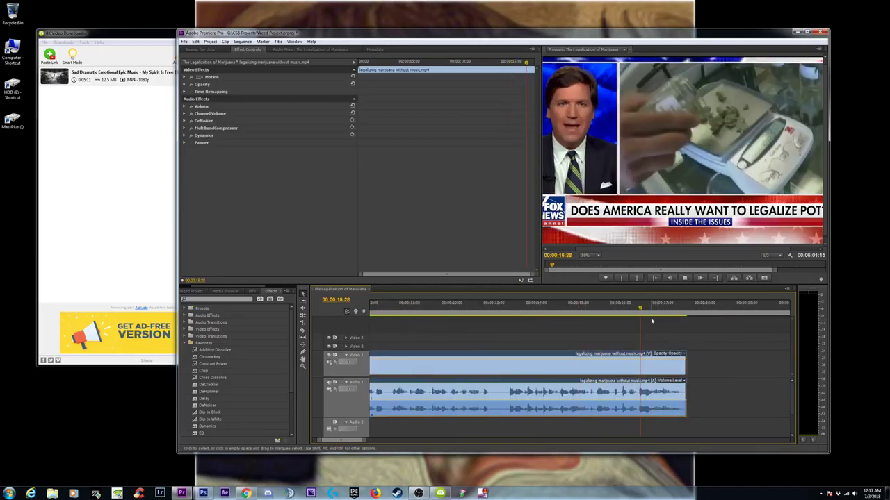
{"action": "left_click", "coordinate": [695, 377]}
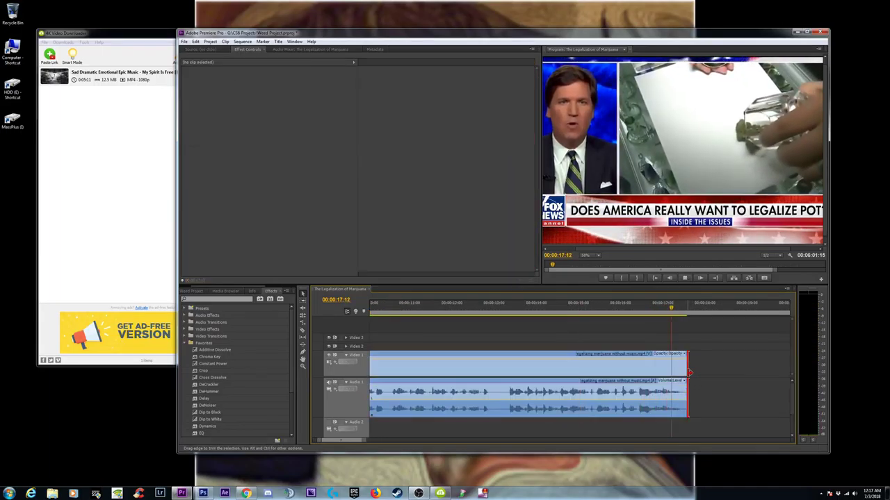
{"action": "key", "text": "Down"}
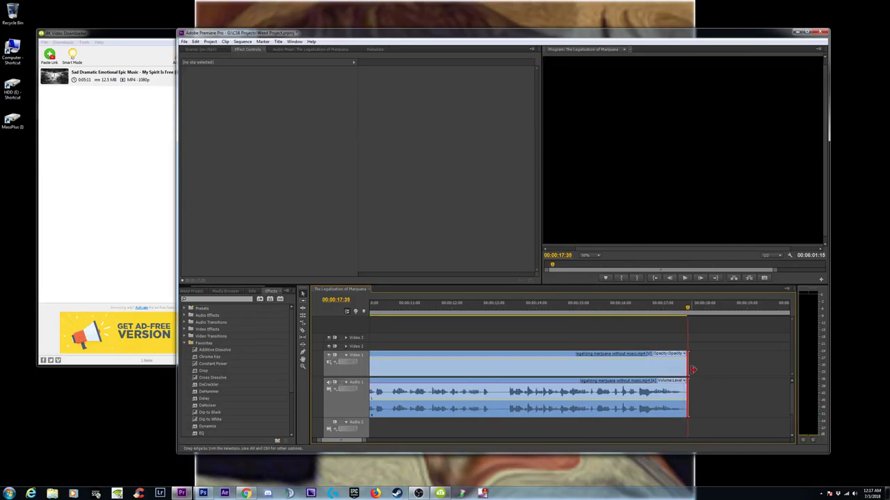
{"action": "left_click_drag", "start_coordinate": [692, 367], "coordinate": [694, 370]}
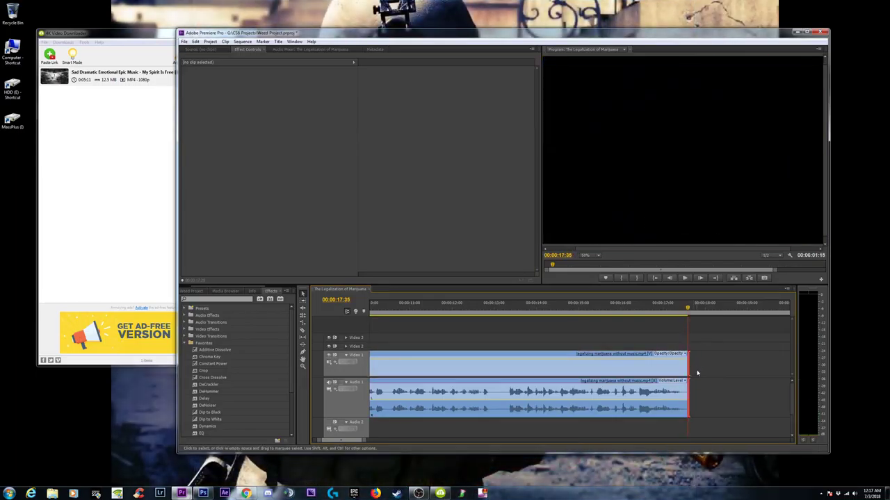
- Move the playhead to 00:01:06:03 and zoom in around it
{"action": "key", "text": "minus"}
{"action": "key", "text": "minus"}
{"action": "key", "text": "minus"}
{"action": "key", "text": "minus"}
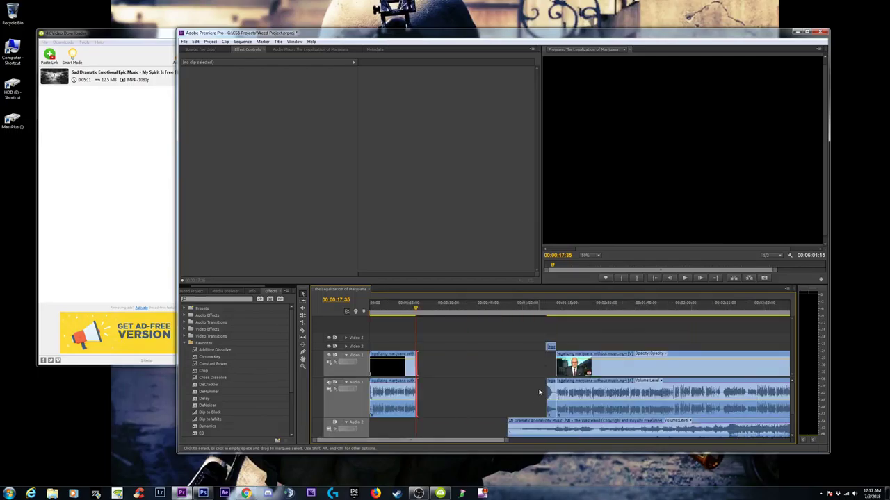
{"action": "left_click", "coordinate": [545, 306]}
{"action": "key", "text": "equal"}
{"action": "key", "text": "equal"}
{"action": "key", "text": "equal"}
{"action": "key", "text": "equal"}
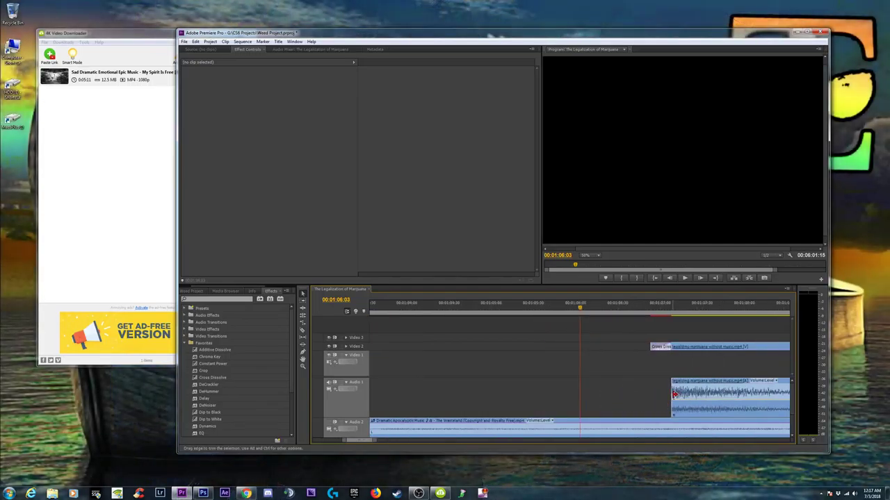
- Extend the Audio 1 clip's start earlier and ripple-delete the gap, making the sequence 00:05:11:54
{"action": "left_click_drag", "start_coordinate": [671, 394], "coordinate": [654, 388]}
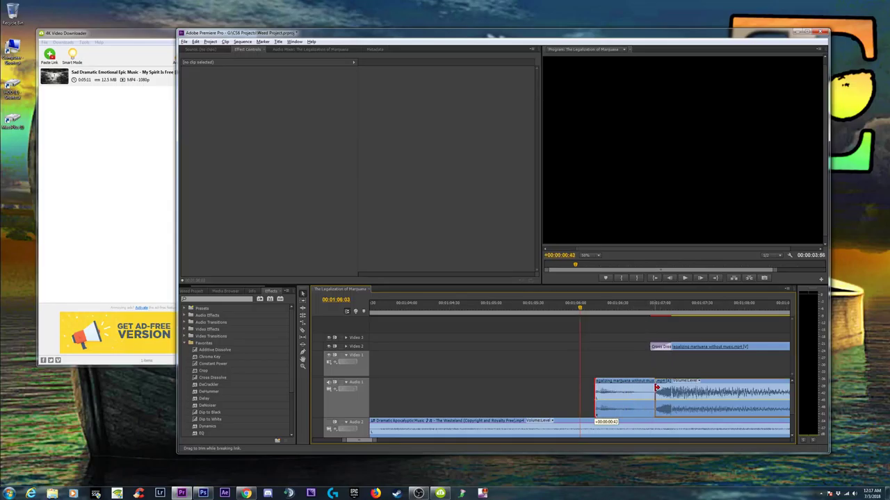
{"action": "left_click_drag", "start_coordinate": [657, 388], "coordinate": [655, 388]}
{"action": "left_click", "coordinate": [635, 399]}
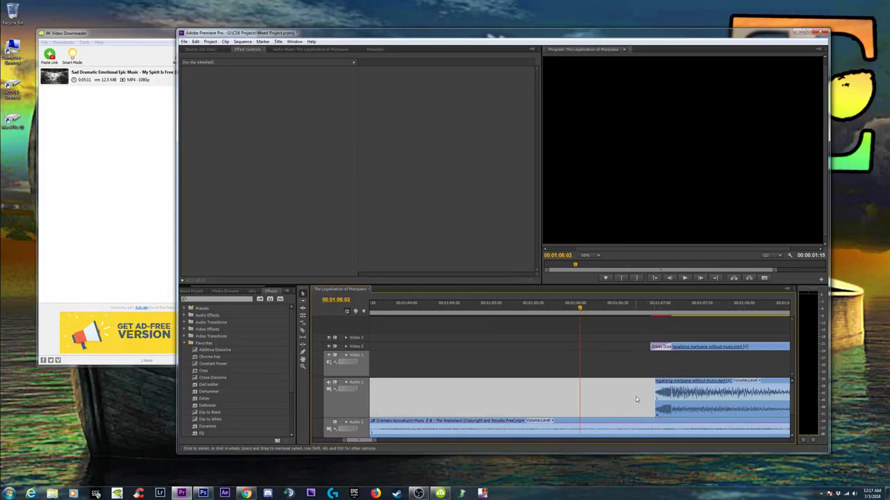
{"action": "key", "text": "minus"}
{"action": "key", "text": "minus"}
{"action": "key", "text": "minus"}
{"action": "key", "text": "minus"}
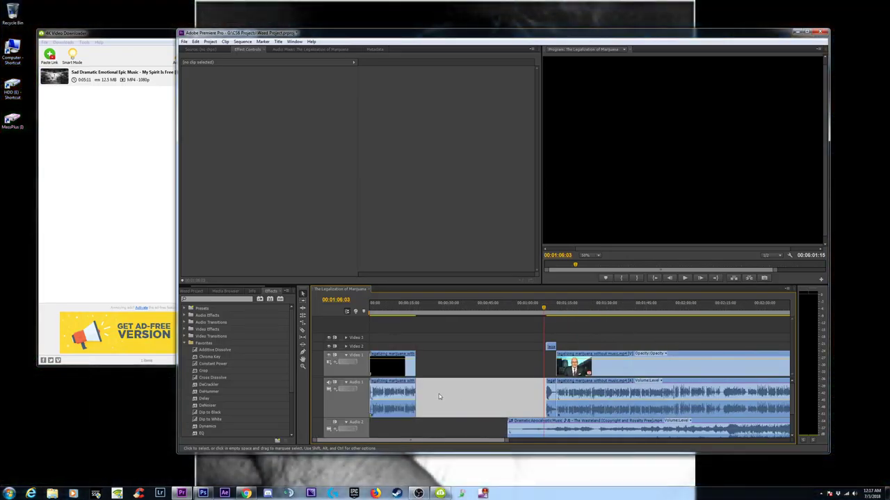
{"action": "key", "text": "Delete"}
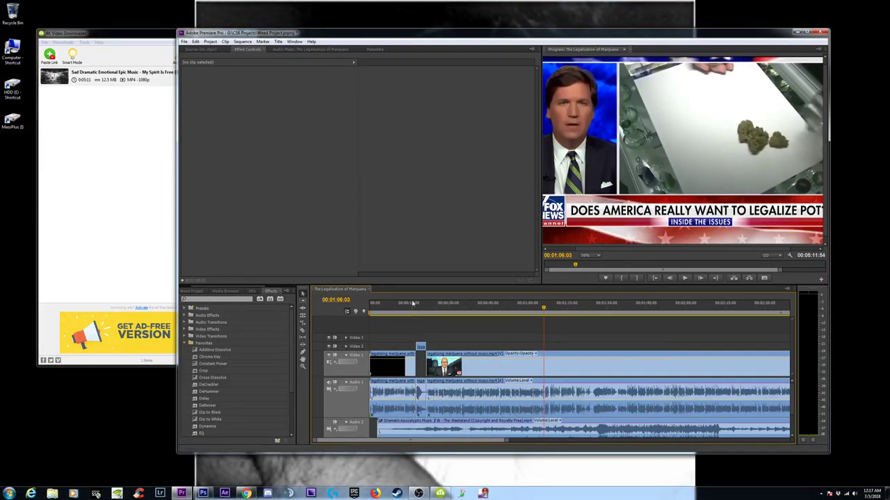
- Zoom in on the cut point around 16 seconds
{"action": "left_click", "coordinate": [412, 310]}
{"action": "key", "text": "equal"}
{"action": "key", "text": "equal"}
{"action": "key", "text": "equal"}
{"action": "key", "text": "equal"}
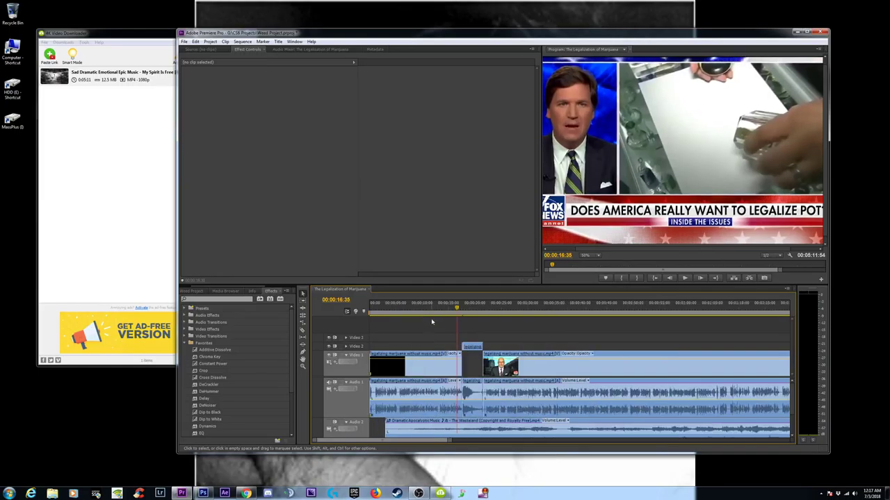
{"action": "key", "text": "equal"}
{"action": "key", "text": "equal"}
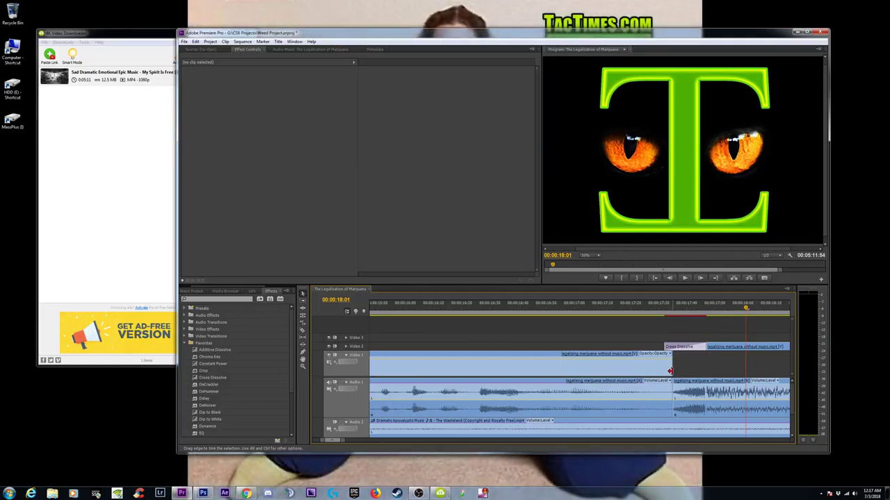
- Trim the Audio 1 edit point near 00:00:17:28 and ripple-delete the gap, leaving 00:05:11:44
{"action": "left_click_drag", "start_coordinate": [590, 312], "coordinate": [675, 312]}
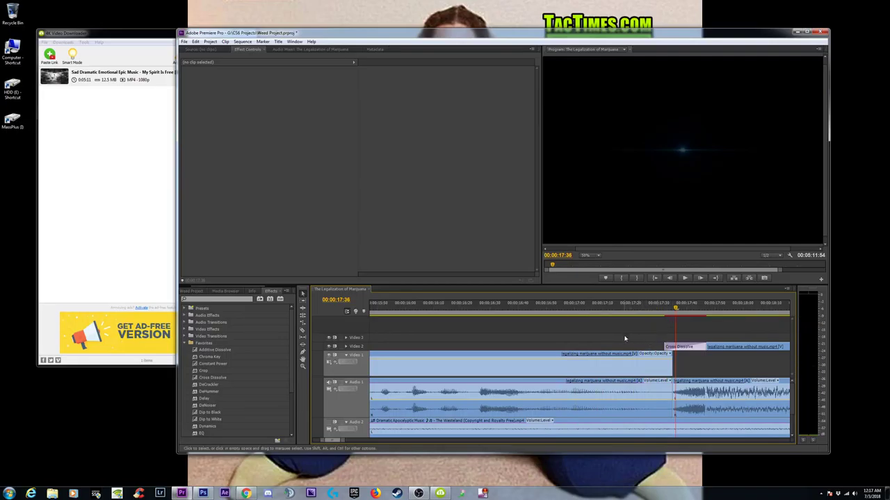
{"action": "left_click", "coordinate": [664, 311]}
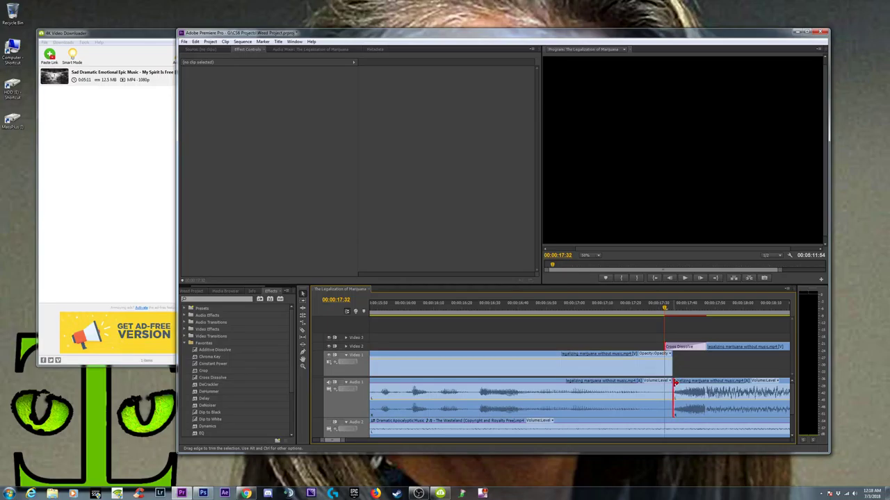
{"action": "mouse_move", "coordinate": [674, 383]}
{"action": "left_mouse_down"}
{"action": "mouse_move", "coordinate": [683, 383]}
{"action": "mouse_move", "coordinate": [675, 383]}
{"action": "left_mouse_up"}
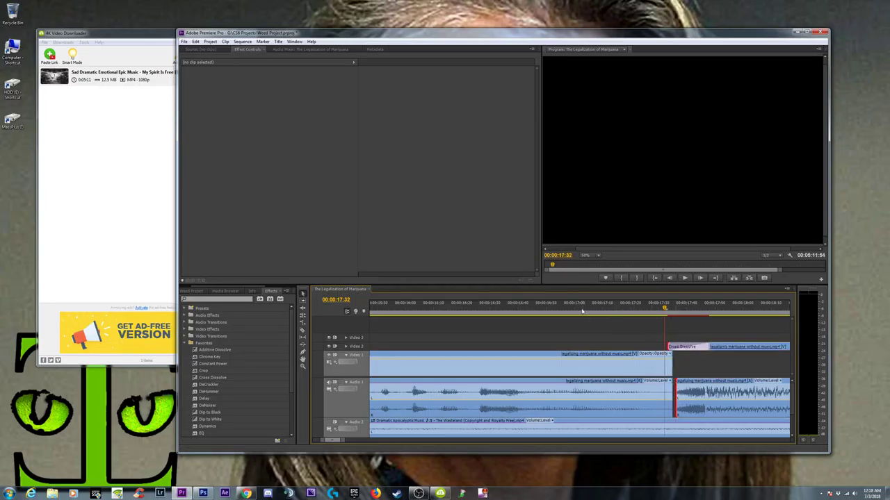
{"action": "left_click", "coordinate": [577, 308]}
{"action": "key", "text": "space"}
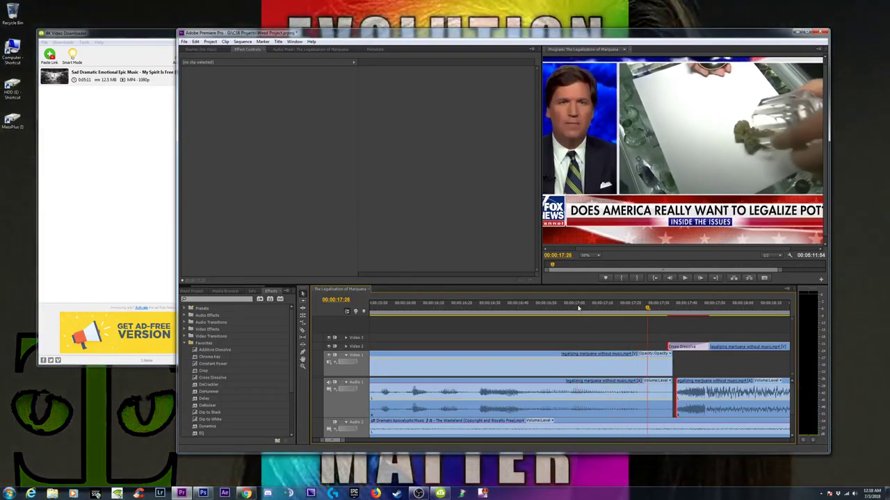
{"action": "left_click_drag", "start_coordinate": [668, 373], "coordinate": [645, 374]}
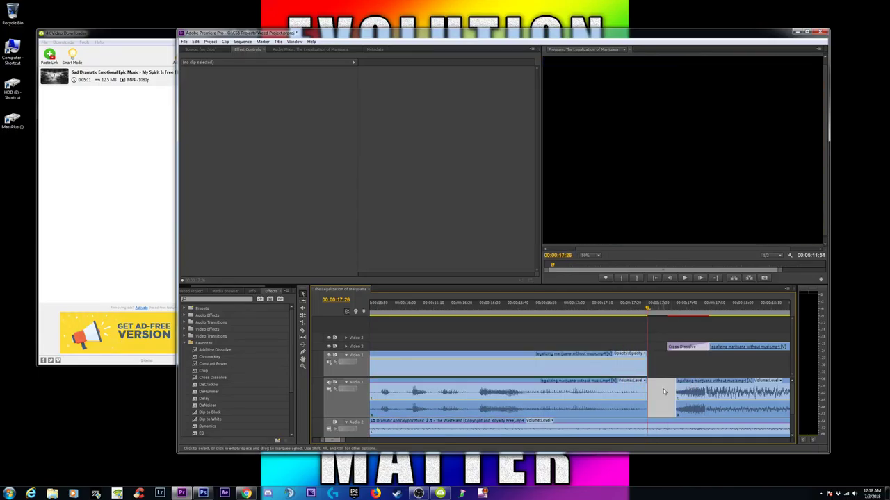
{"action": "key", "text": "Delete"}
- Razor-split the Video 1 news clip at 00:00:17:21
{"action": "left_click", "coordinate": [628, 315]}
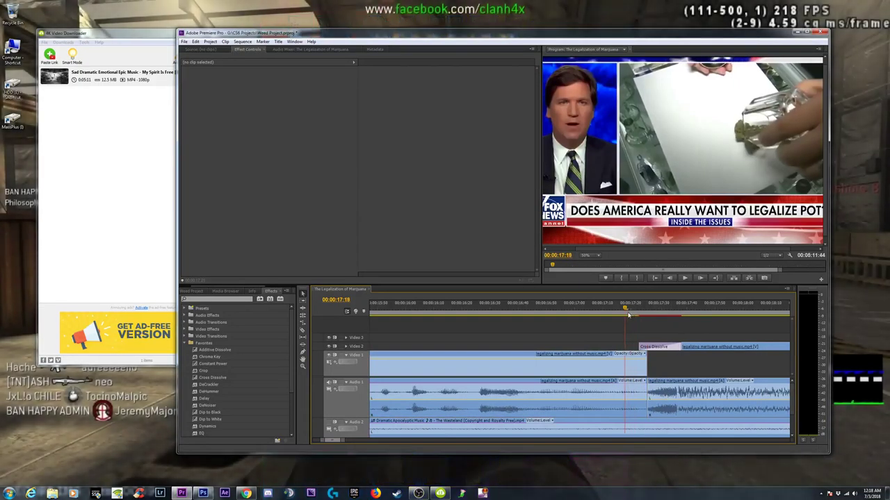
{"action": "mouse_move", "coordinate": [628, 314]}
{"action": "left_mouse_down"}
{"action": "mouse_move", "coordinate": [613, 317]}
{"action": "mouse_move", "coordinate": [633, 321]}
{"action": "mouse_move", "coordinate": [634, 330]}
{"action": "left_mouse_up"}
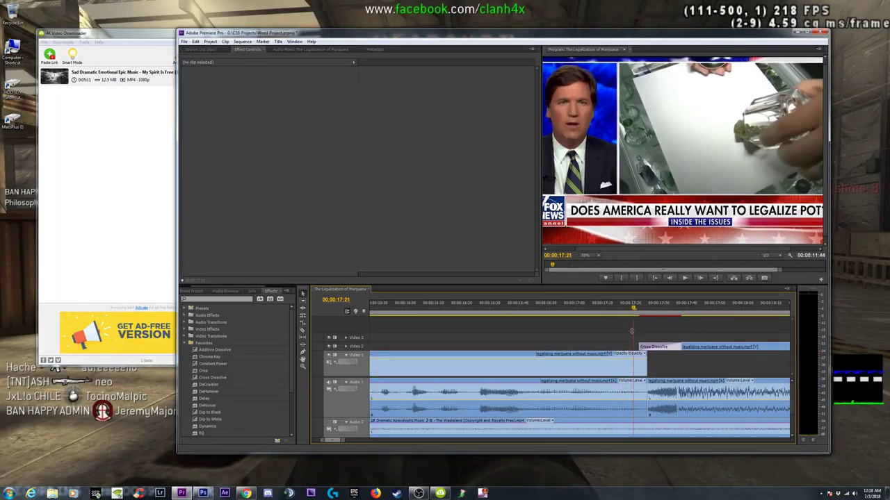
{"action": "key", "text": "c"}
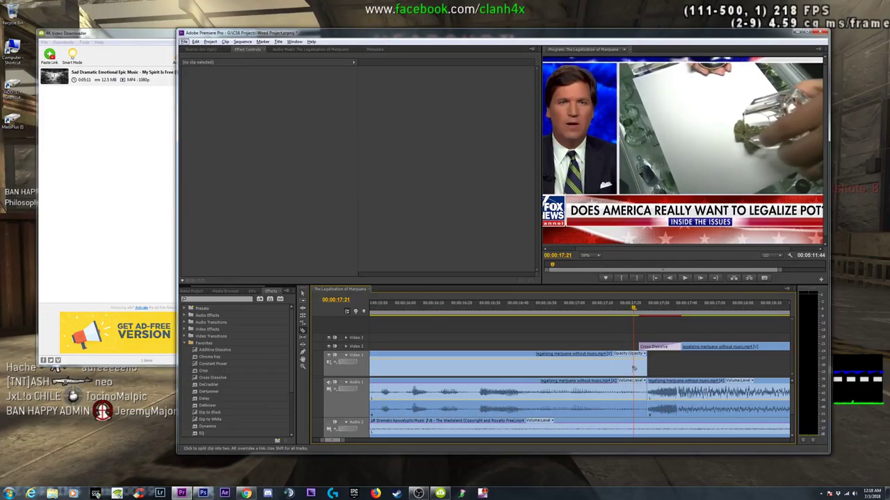
{"action": "left_click", "coordinate": [634, 367]}
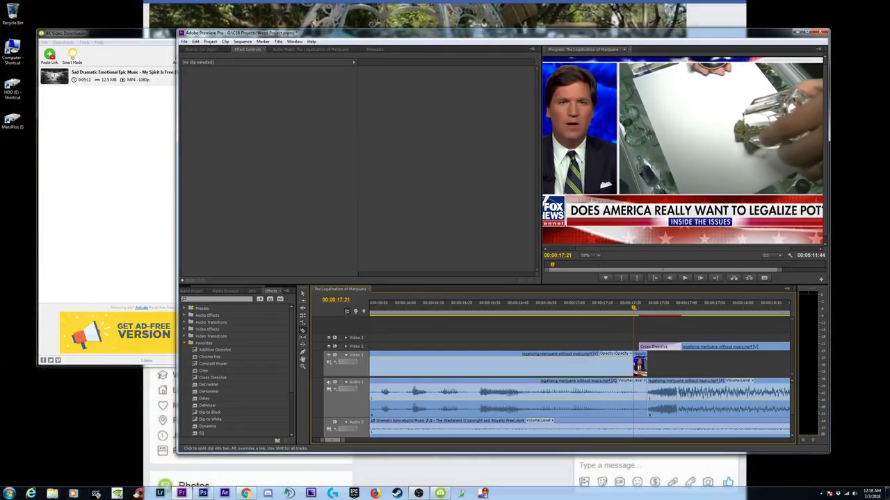
- Apply a Speed/Duration change to the Video 1 piece after the 00:00:17:21 split
{"action": "key", "text": "v"}
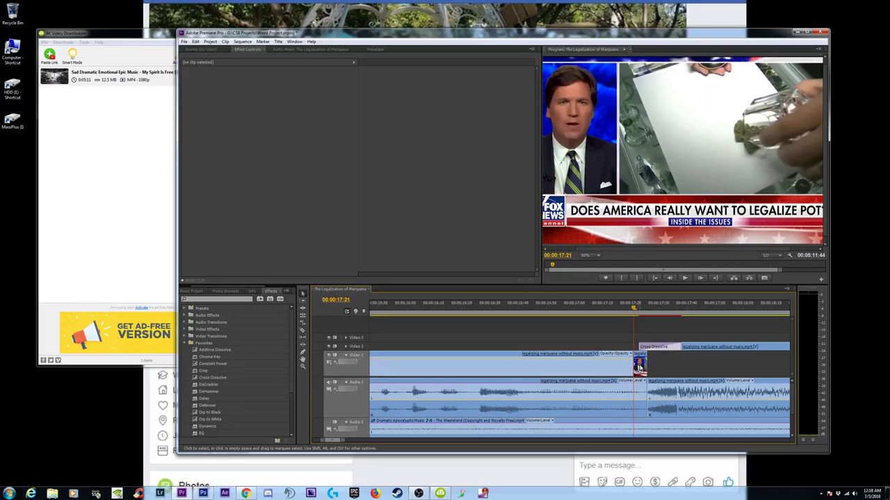
{"action": "left_click", "coordinate": [639, 365]}
{"action": "right_click", "coordinate": [638, 365]}
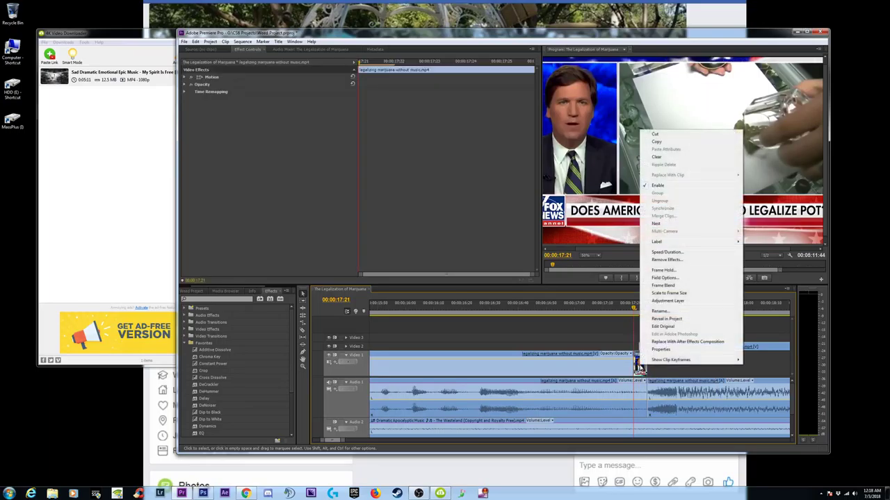
{"action": "left_click", "coordinate": [664, 253]}
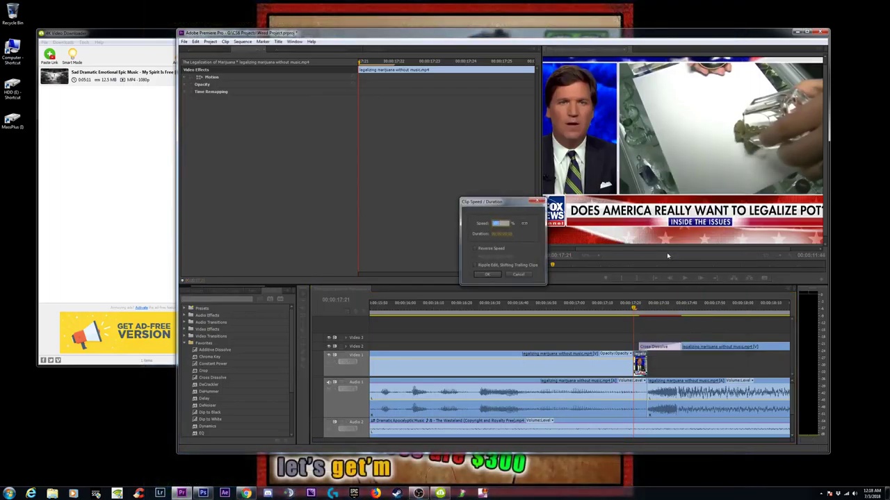
{"action": "key", "text": "Return"}
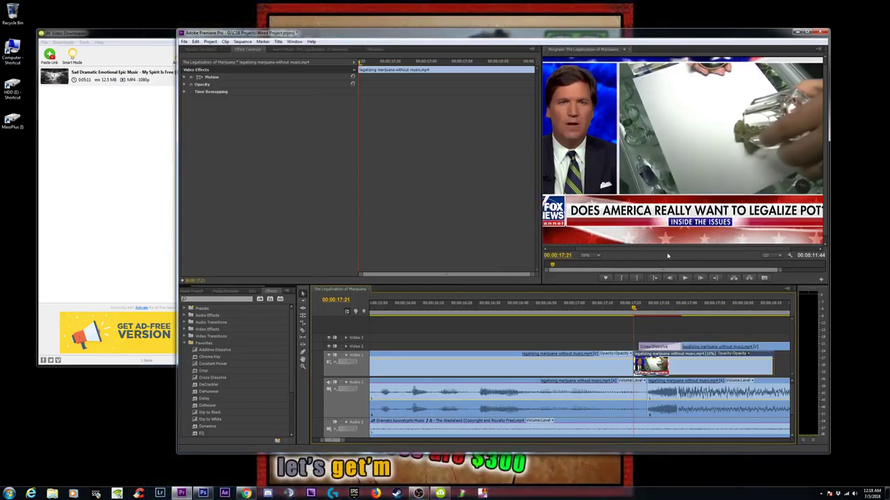
- Set that piece's speed to 20% and trim its end shorter
{"action": "right_click", "coordinate": [673, 367]}
{"action": "left_click", "coordinate": [695, 255]}
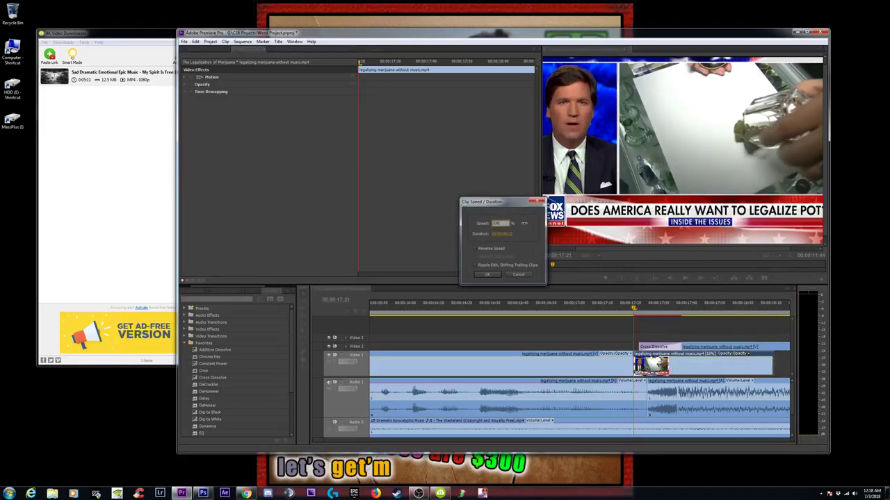
{"action": "type", "text": "20"}
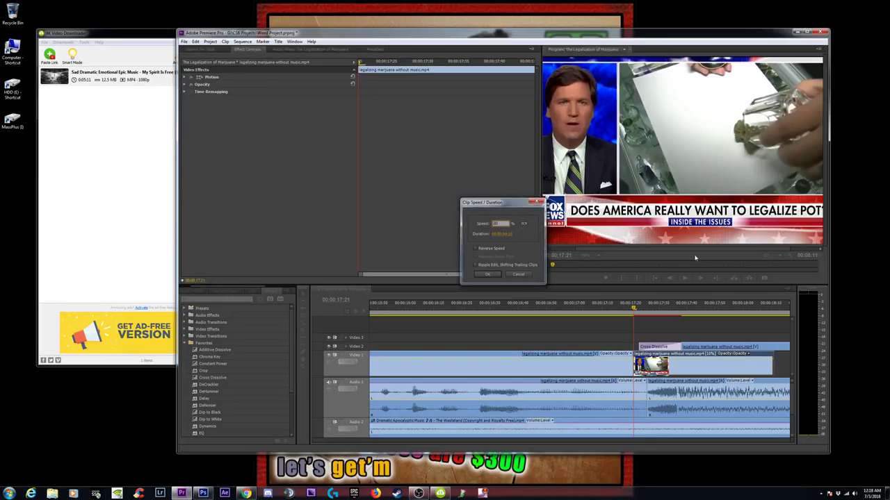
{"action": "key", "text": "Return"}
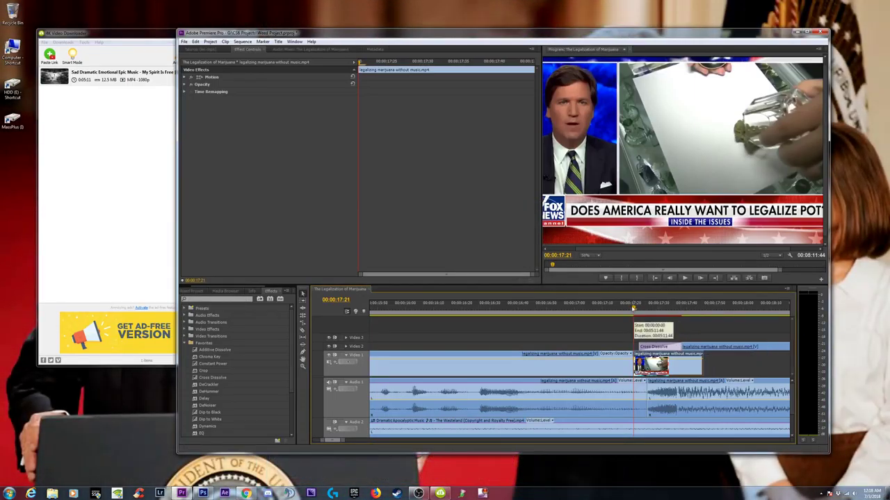
{"action": "left_click_drag", "start_coordinate": [643, 344], "coordinate": [638, 346]}
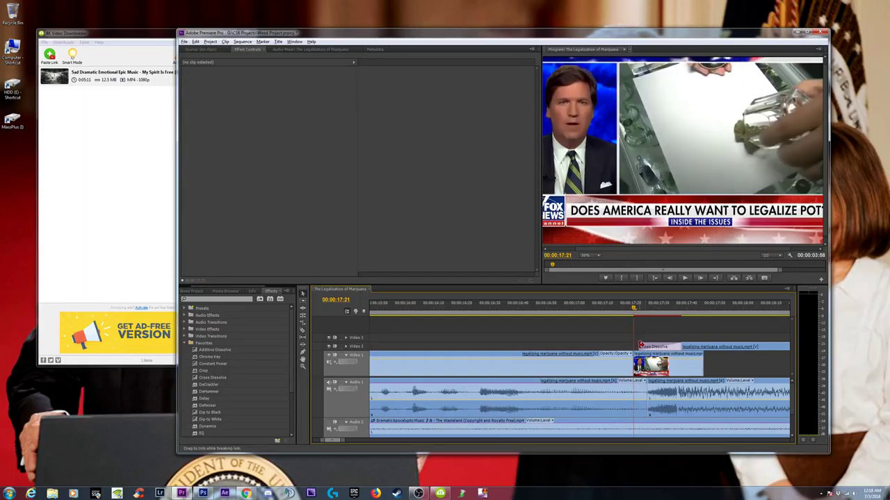
- Trim the Cross Dissolve edge and recheck the slowed clip's Speed/Duration settings
{"action": "left_click_drag", "start_coordinate": [641, 345], "coordinate": [676, 347]}
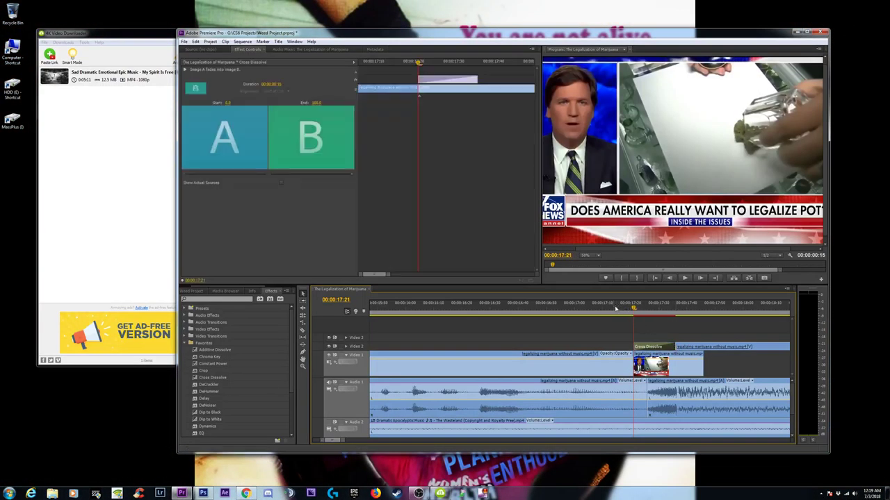
{"action": "key", "text": "space"}
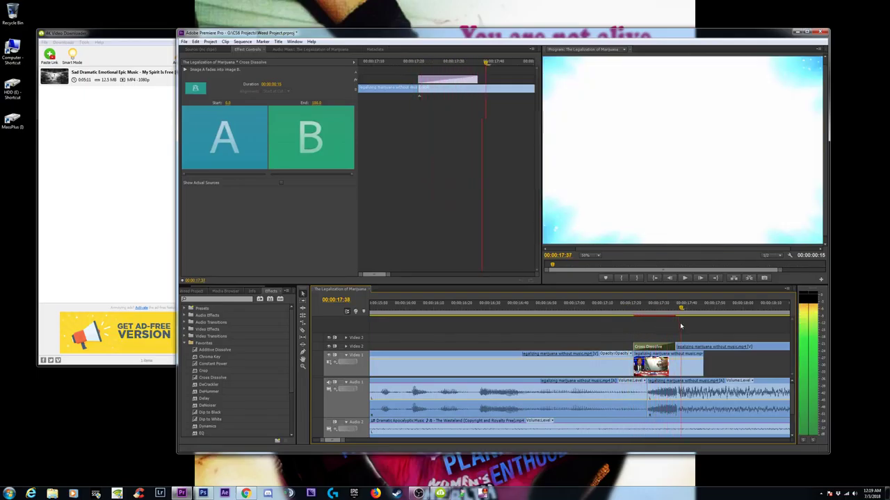
{"action": "key", "text": "space"}
{"action": "left_click", "coordinate": [649, 367]}
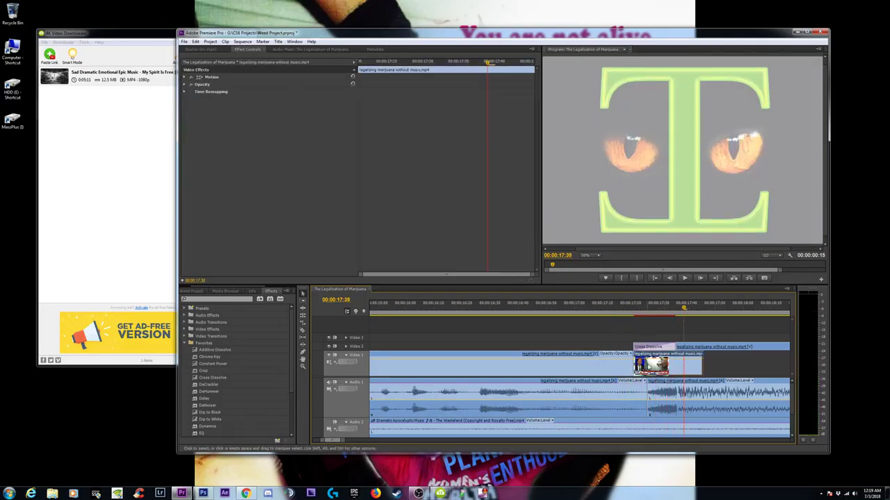
{"action": "right_click", "coordinate": [649, 367]}
{"action": "left_click", "coordinate": [673, 252]}
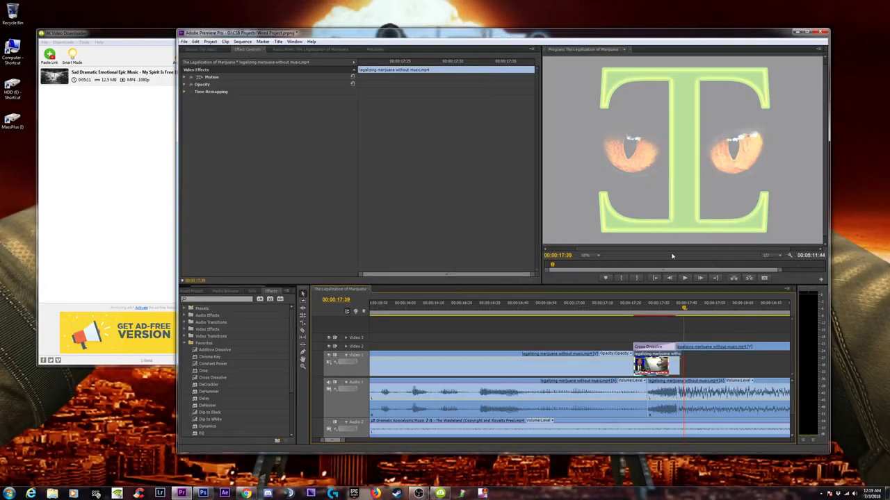
- Play the sequence through the shortened transition into the eyes logo
{"action": "left_click", "coordinate": [596, 306]}
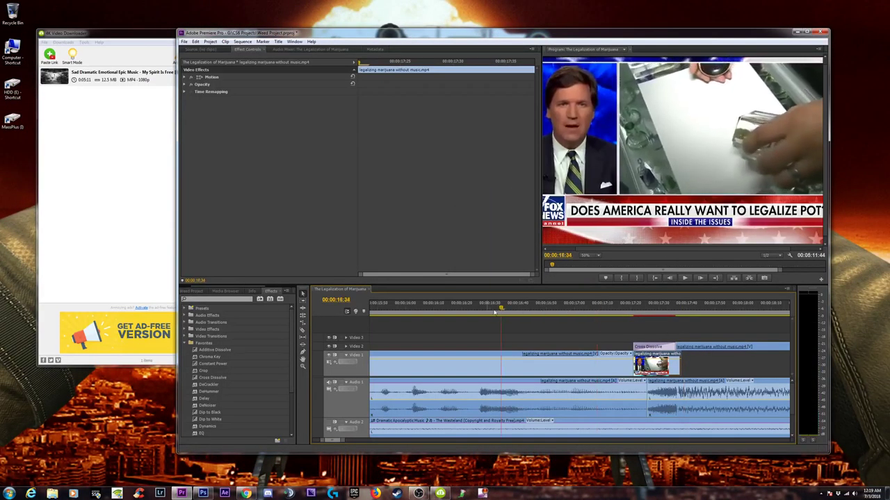
{"action": "key", "text": "minus"}
{"action": "key", "text": "space"}
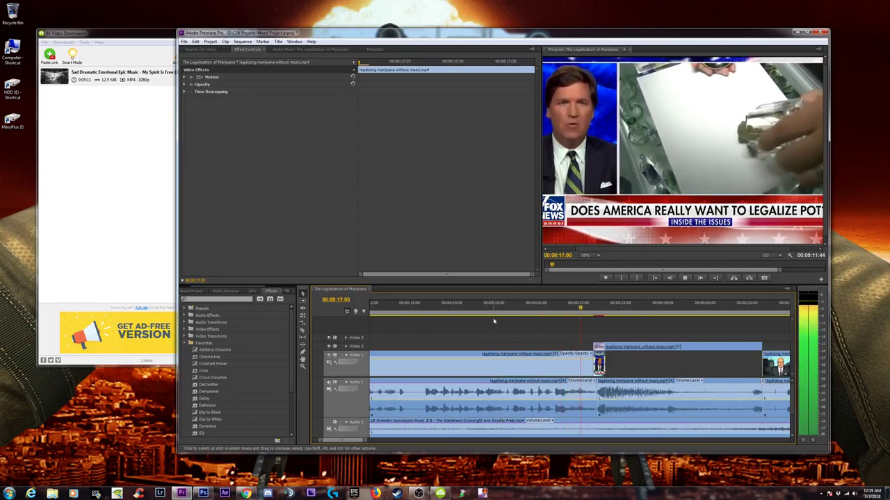
{"action": "key", "text": "space"}
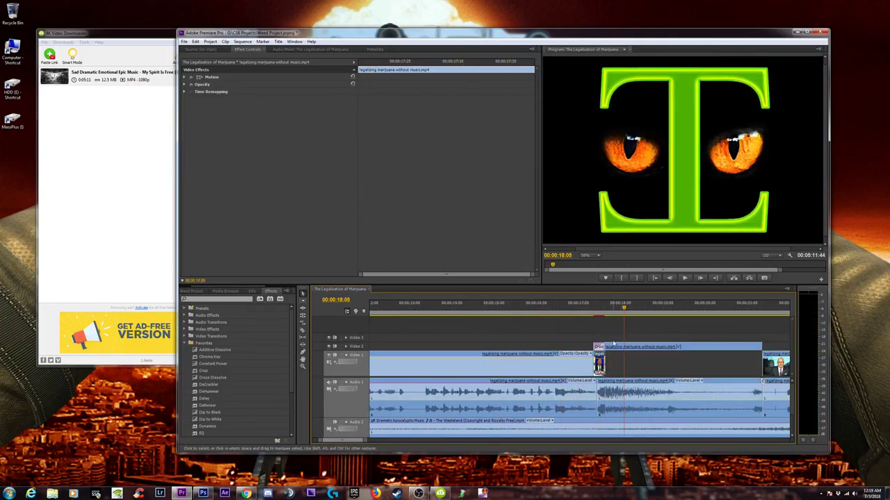
{"action": "key", "text": "equal"}
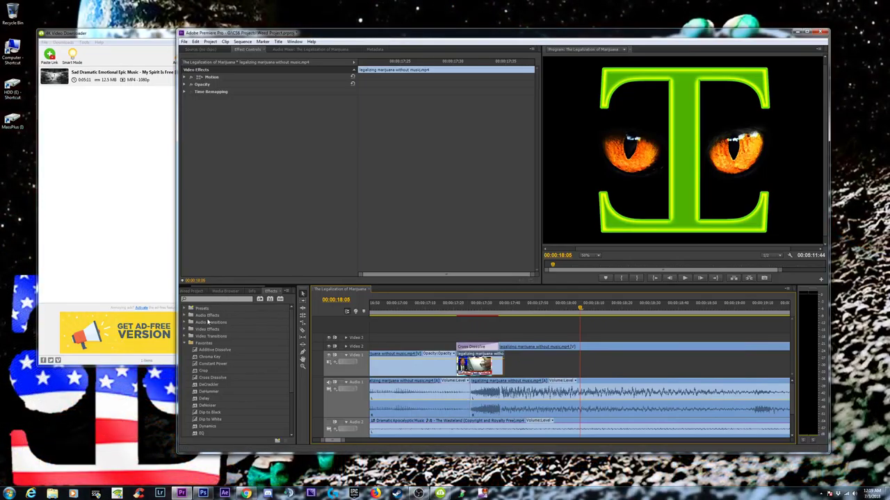
- Add a Constant Power crossfade at the Audio 1 cut near 00:00:17 and preview it
{"action": "left_click", "coordinate": [212, 378]}
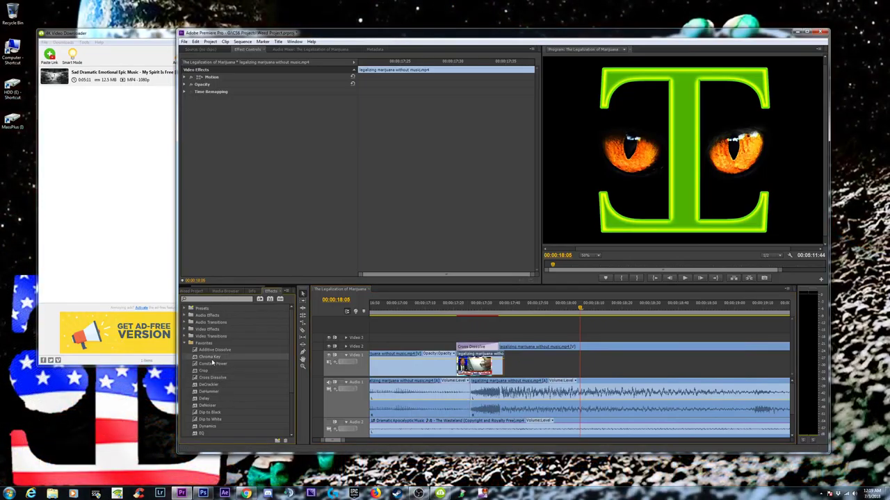
{"action": "left_click", "coordinate": [214, 364]}
{"action": "left_click_drag", "start_coordinate": [476, 395], "coordinate": [486, 414]}
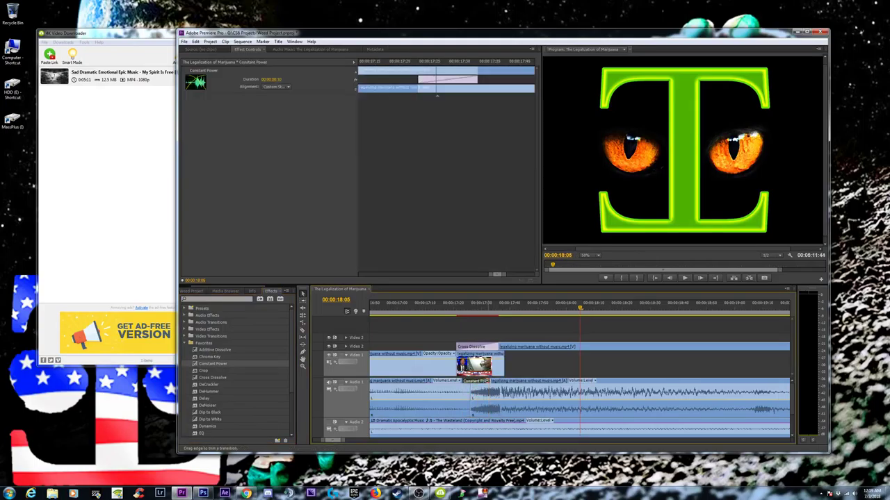
{"action": "left_click", "coordinate": [401, 315]}
{"action": "key", "text": "space"}
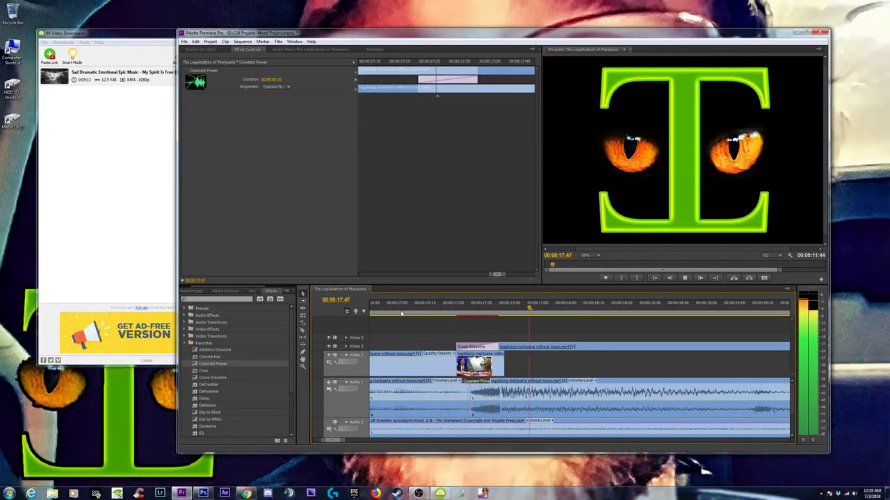
{"action": "key", "text": "space"}
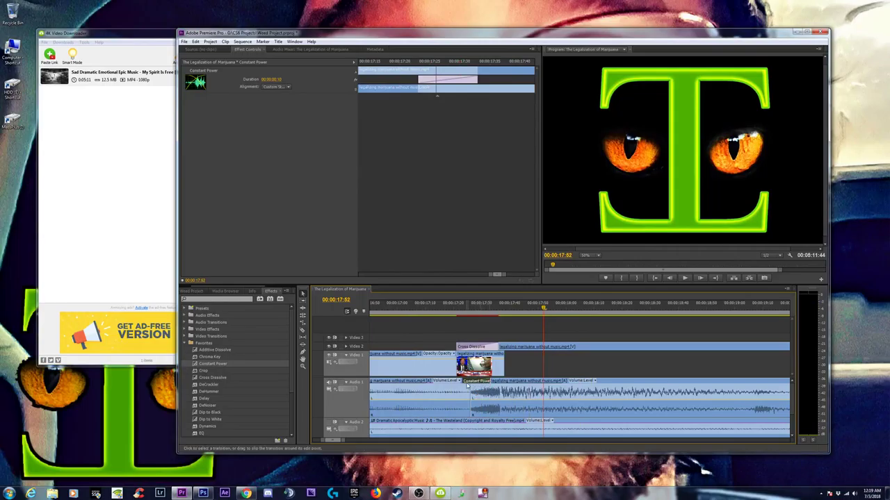
- Lengthen the Constant Power crossfade to 11 frames and play it back
{"action": "left_click_drag", "start_coordinate": [490, 410], "coordinate": [502, 410]}
{"action": "key", "text": "space"}
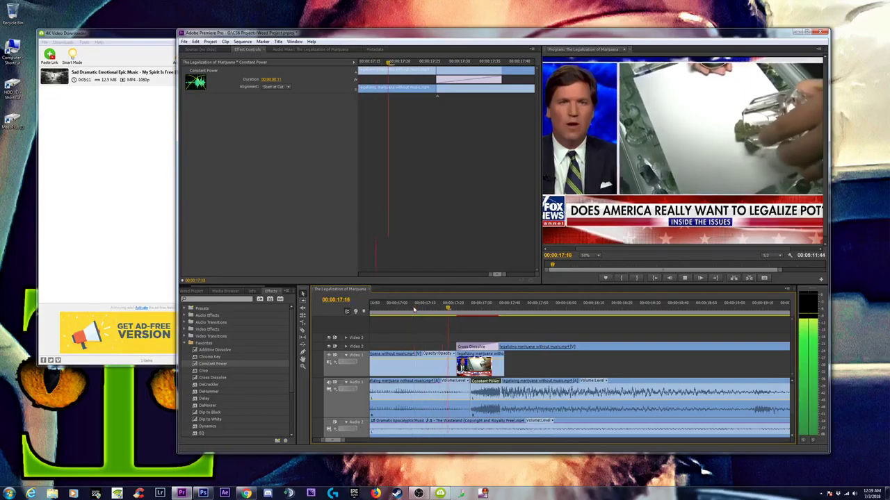
{"action": "key", "text": "space"}
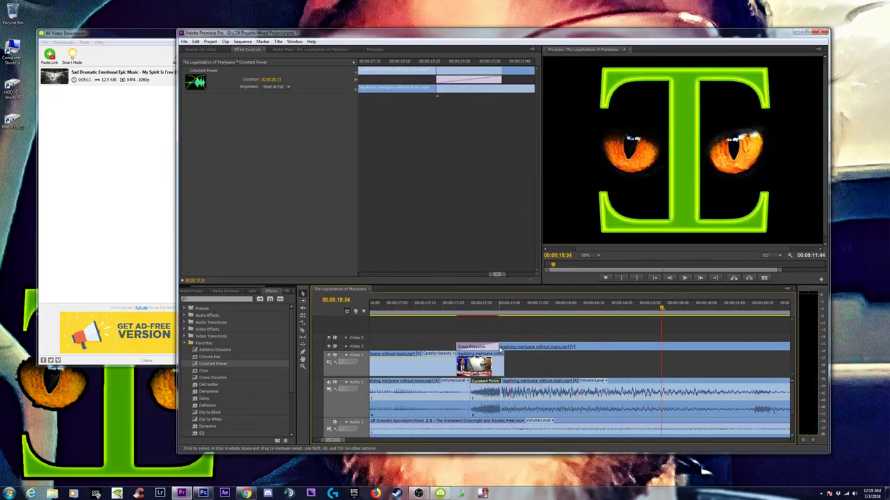
- Extend the Cross Dissolve's end by one frame so it finishes at 00:00:17:37
{"action": "left_click_drag", "start_coordinate": [445, 317], "coordinate": [502, 317]}
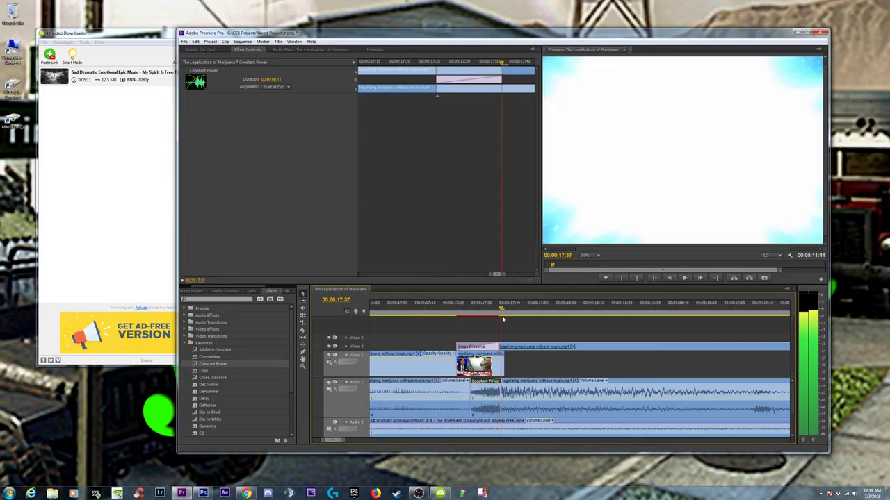
{"action": "key", "text": "="}
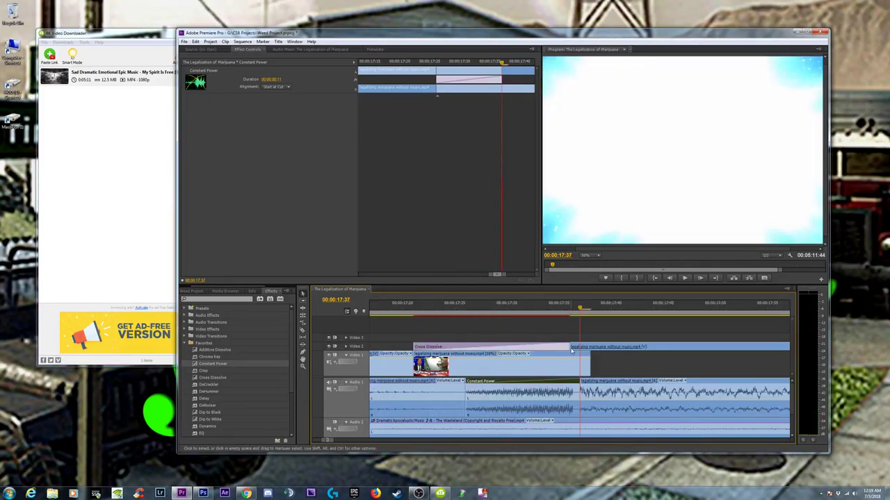
{"action": "mouse_move", "coordinate": [570, 347]}
{"action": "left_mouse_down"}
{"action": "mouse_move", "coordinate": [589, 360]}
{"action": "mouse_move", "coordinate": [581, 359]}
{"action": "left_mouse_up"}
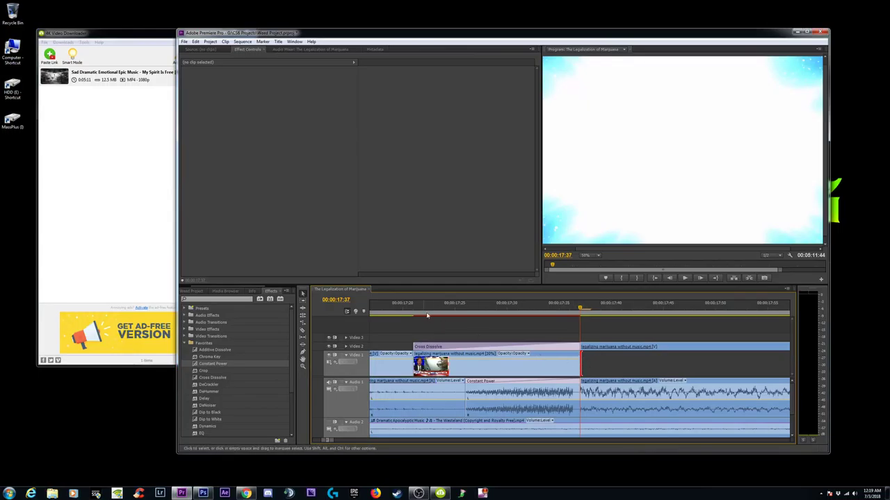
{"action": "left_click_drag", "start_coordinate": [426, 317], "coordinate": [589, 313]}
{"action": "key", "text": "minus"}
{"action": "key", "text": "minus"}
{"action": "key", "text": "minus"}
{"action": "key", "text": "minus"}
{"action": "key", "text": "minus"}
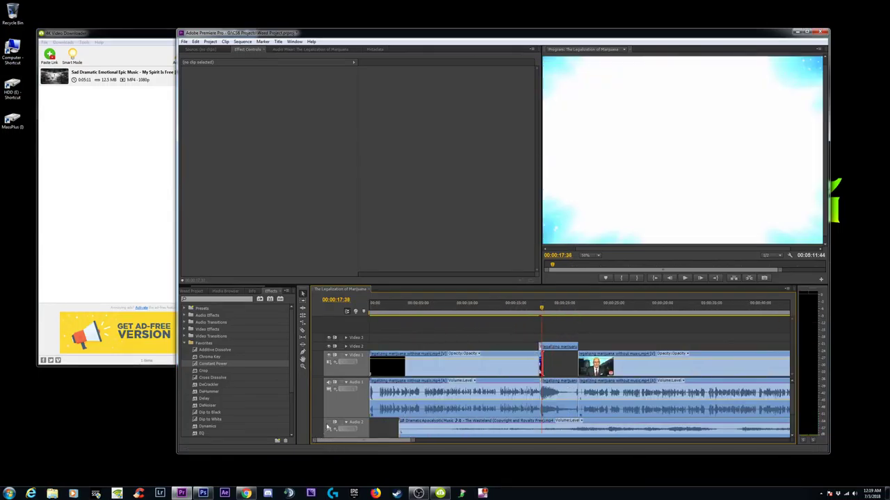
- Save the project and play the sequence from about 5 seconds in
{"action": "key", "text": "minus"}
{"action": "key", "text": "minus"}
{"action": "key", "text": "minus"}
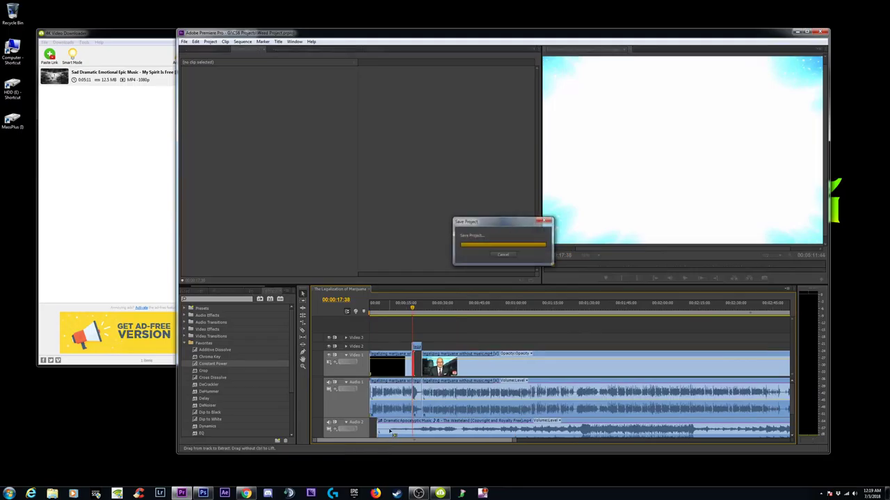
{"action": "key", "text": "minus"}
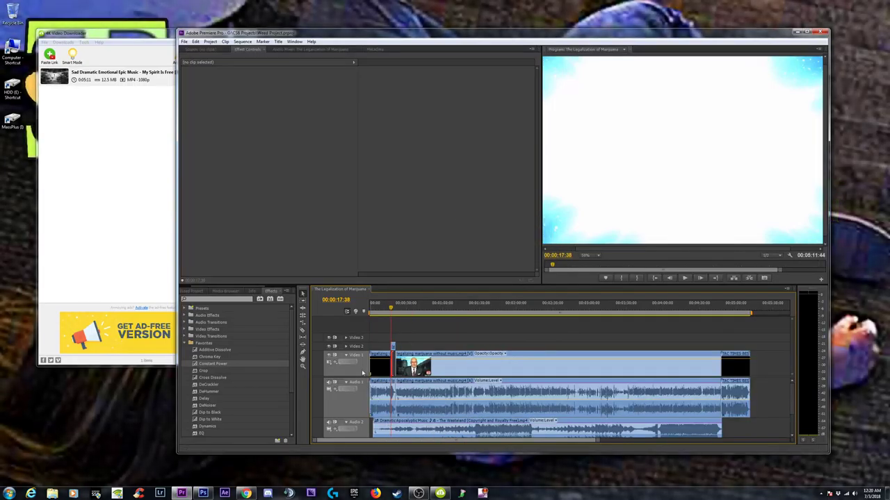
{"action": "left_click", "coordinate": [377, 313]}
{"action": "key", "text": "space"}
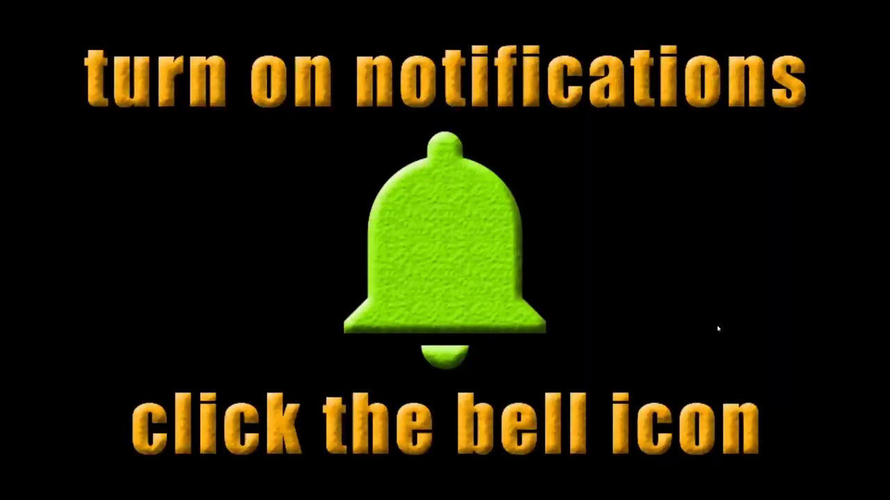
- Exit full-screen playback after the green 'Like' card to return to the editing workspace
{"action": "key", "text": "Escape"}
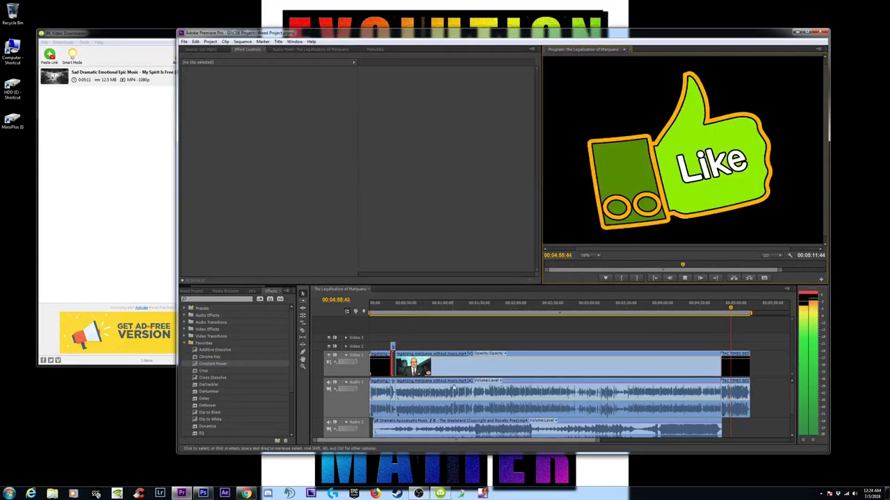
- Stop playback, zoom in at 00:02:42 in the hearing footage, and switch to the Razor tool
{"action": "key", "text": "space"}
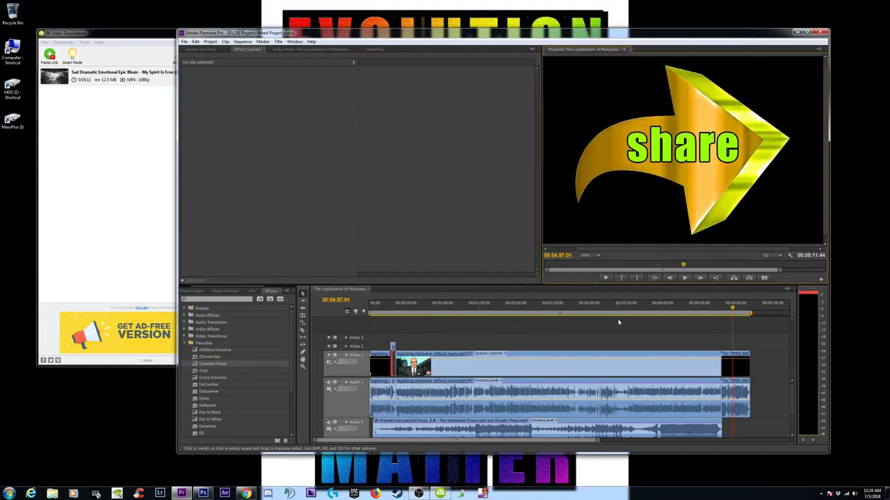
{"action": "left_click", "coordinate": [806, 297]}
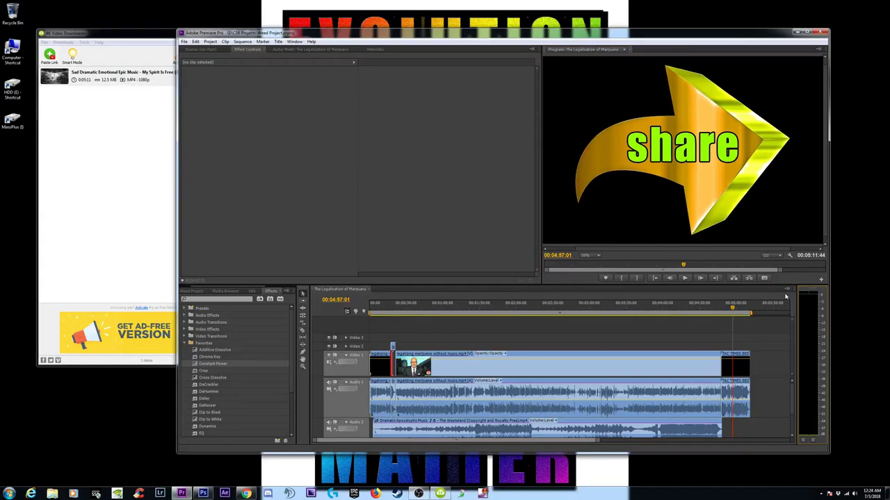
{"action": "left_click", "coordinate": [579, 316]}
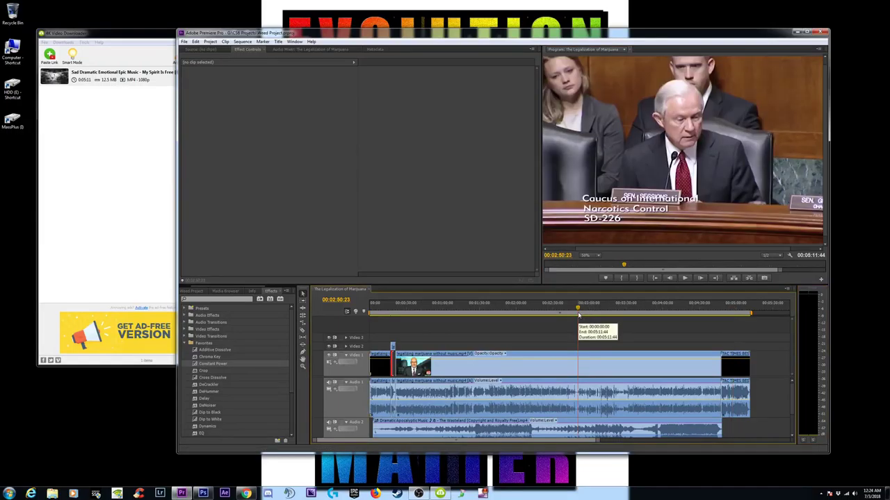
{"action": "key", "text": "="}
{"action": "key", "text": "="}
{"action": "key", "text": "="}
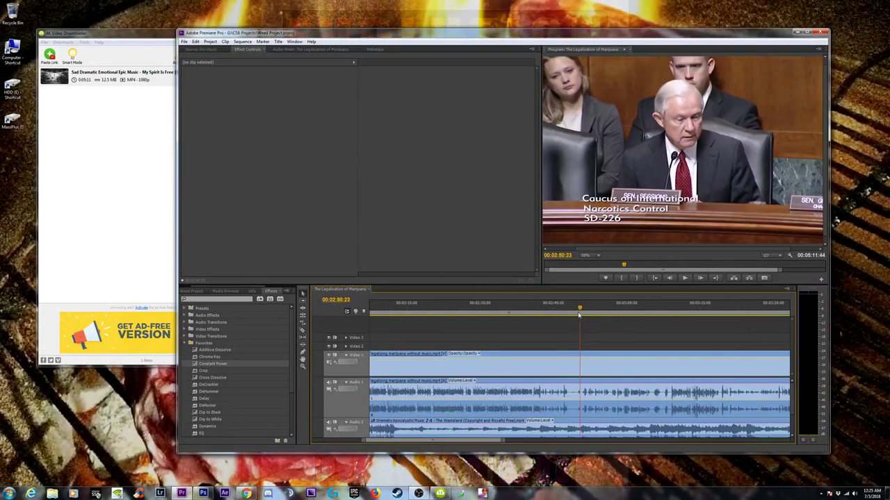
{"action": "left_click_drag", "start_coordinate": [507, 316], "coordinate": [502, 319]}
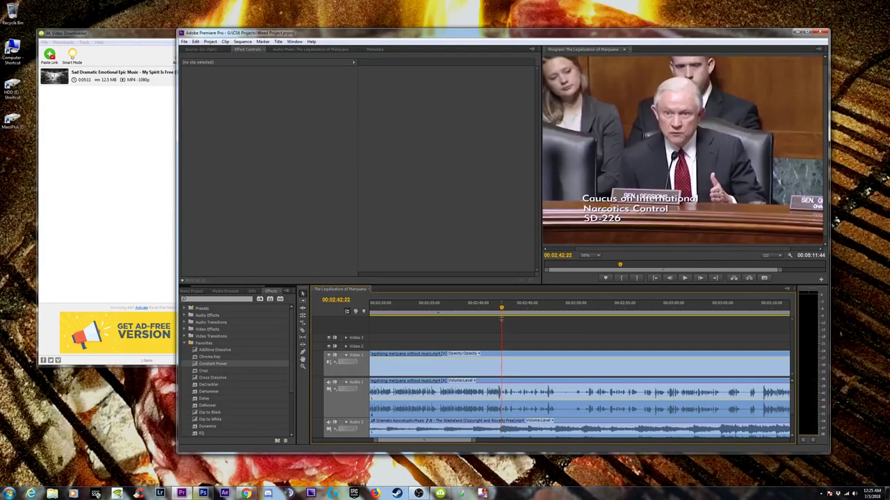
{"action": "key", "text": "c"}
{"action": "left_click", "coordinate": [806, 32]}
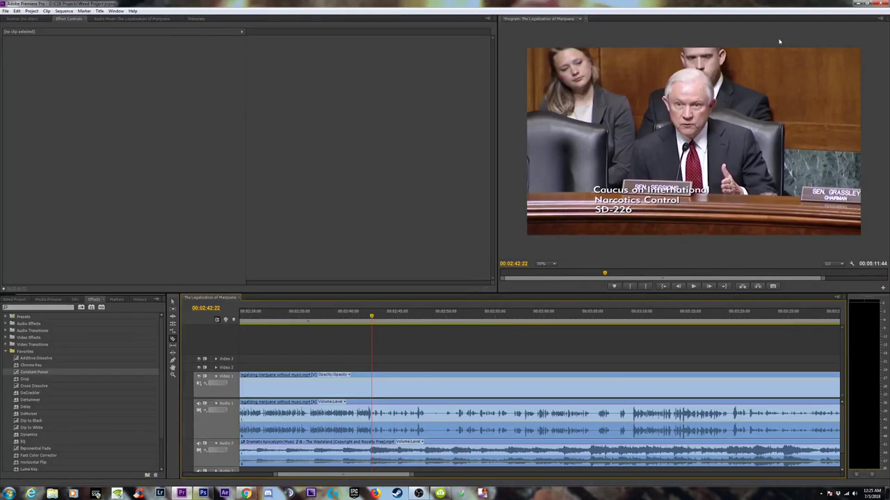
- Razor the Audio 1 narration at 00:02:42 and again at about 00:03:30
{"action": "left_click", "coordinate": [371, 419]}
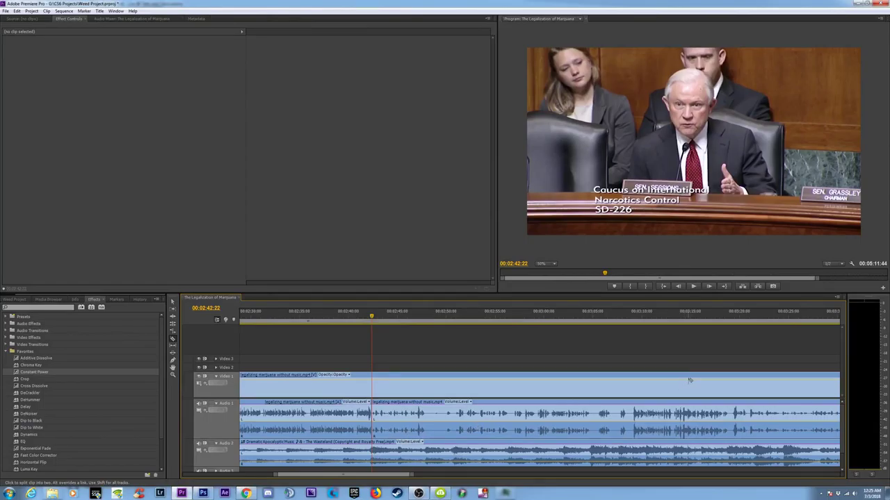
{"action": "key", "text": "minus"}
{"action": "key", "text": "minus"}
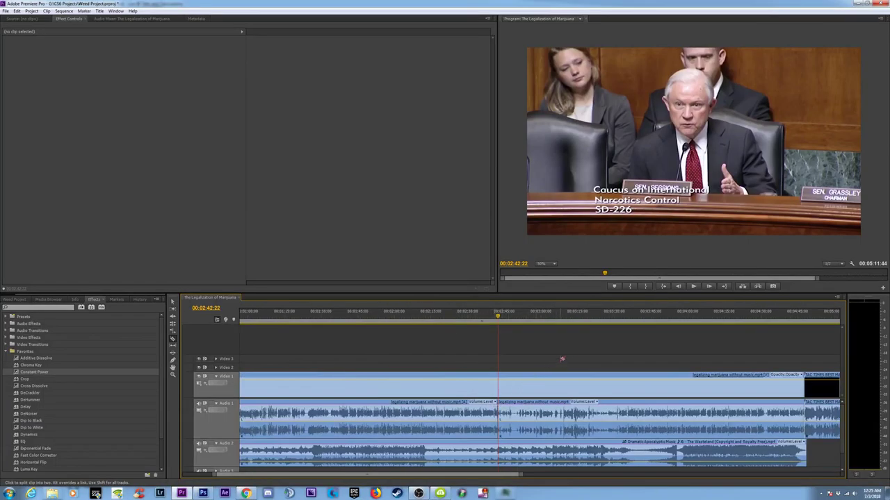
{"action": "left_click_drag", "start_coordinate": [606, 319], "coordinate": [620, 326]}
{"action": "key", "text": "equal"}
{"action": "key", "text": "equal"}
{"action": "key", "text": "equal"}
{"action": "left_click_drag", "start_coordinate": [535, 322], "coordinate": [499, 322]}
{"action": "key", "text": "c"}
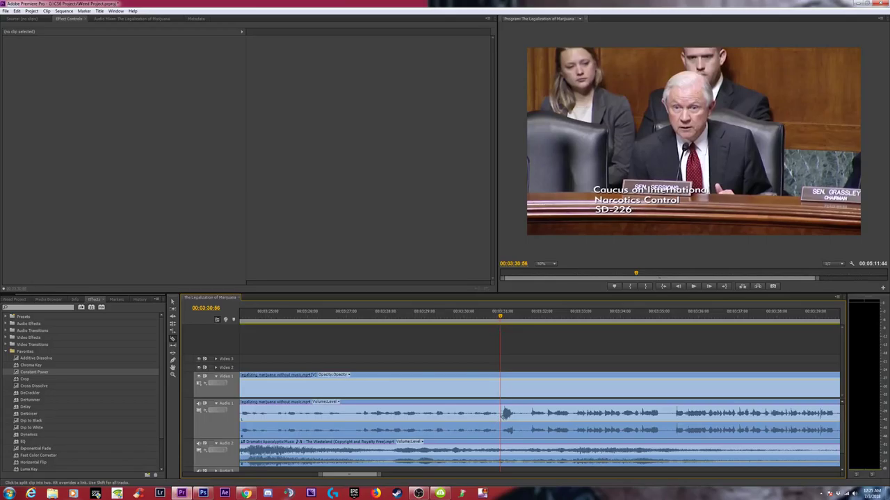
{"action": "left_click", "coordinate": [504, 416]}
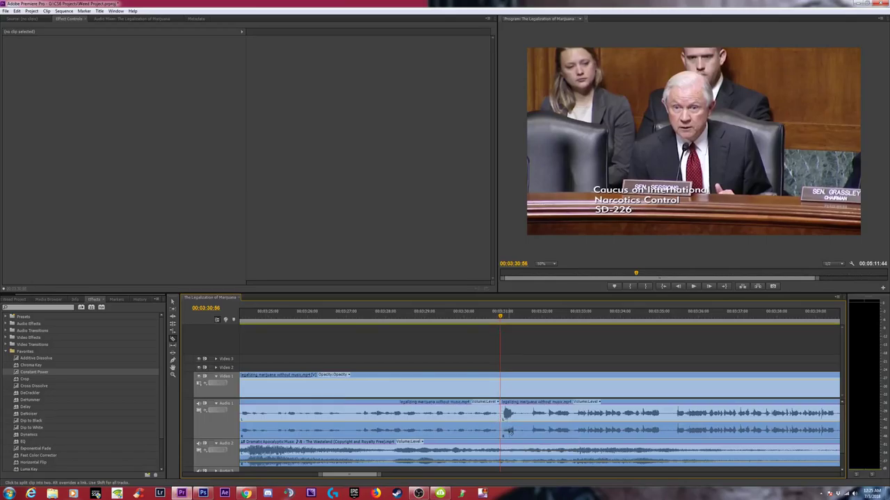
- Return to about 00:03:10 on the timeline and save the project
{"action": "key", "text": "minus"}
{"action": "key", "text": "minus"}
{"action": "key", "text": "minus"}
{"action": "left_click", "coordinate": [437, 313]}
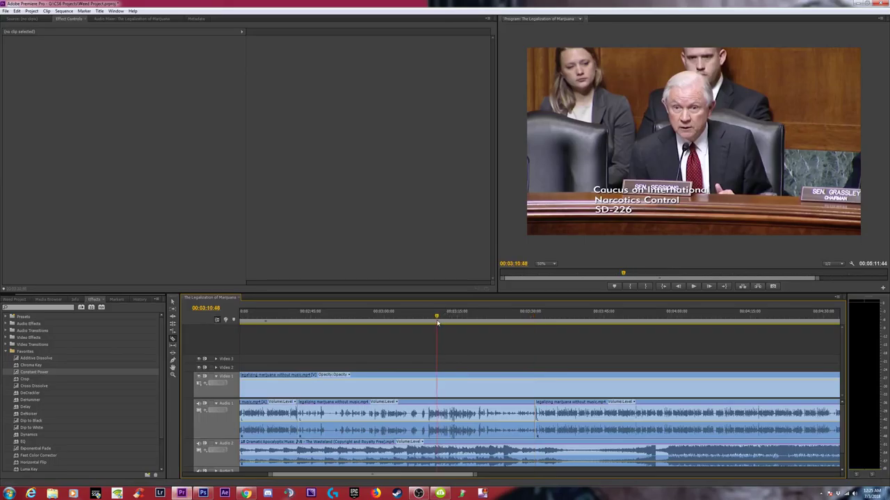
{"action": "scroll", "coordinate": [446, 335], "scroll_direction": "up", "scroll_amount": 3}
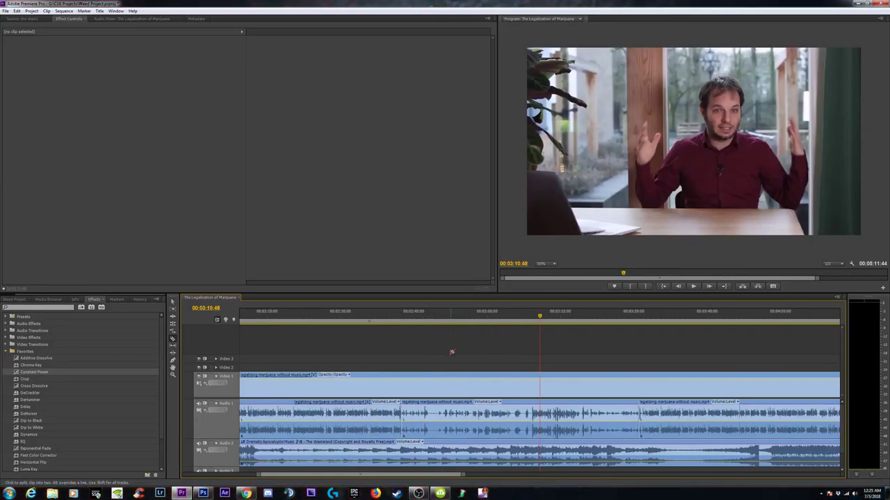
{"action": "key", "text": "minus"}
{"action": "key", "text": "minus"}
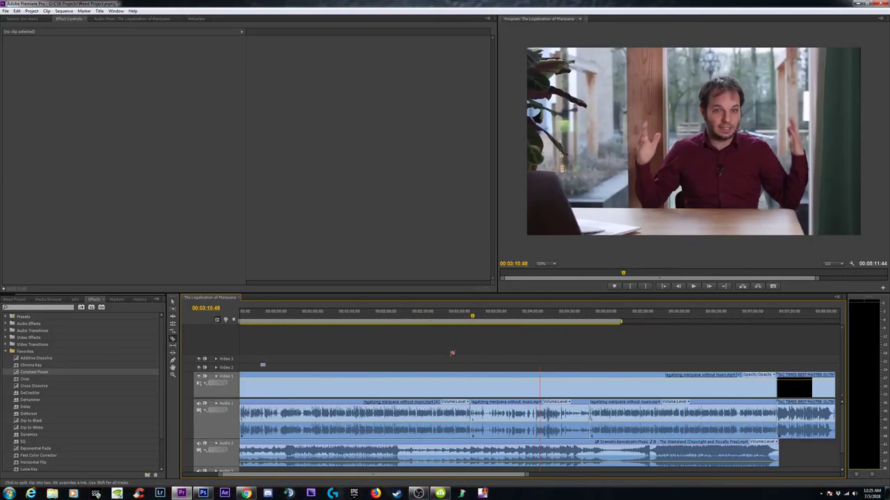
{"action": "key", "text": "equal"}
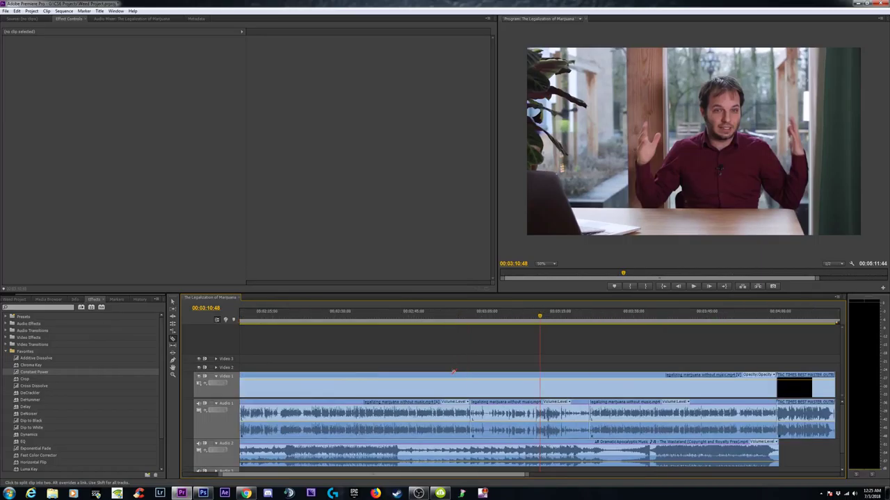
{"action": "key", "text": "equal"}
{"action": "key", "text": "ctrl+s"}
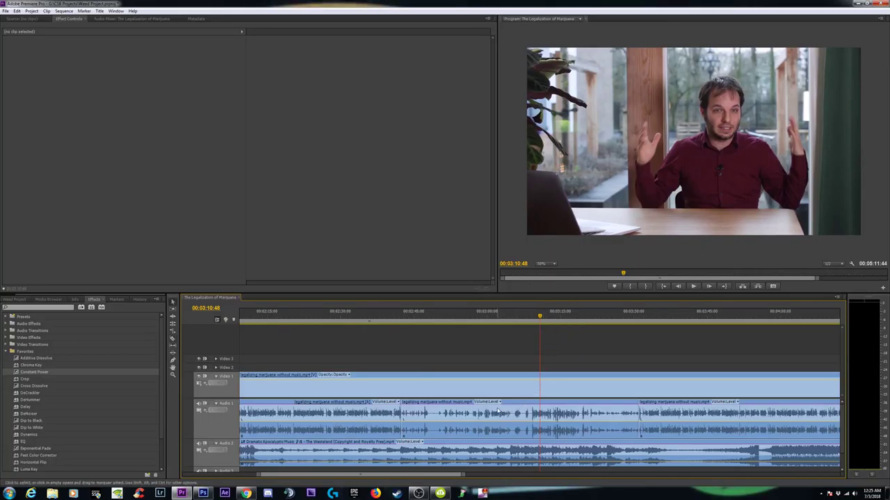
- Play back around 00:03:17, then cut the narration at about 00:03:19 and near 00:02:56
{"action": "left_click", "coordinate": [510, 417]}
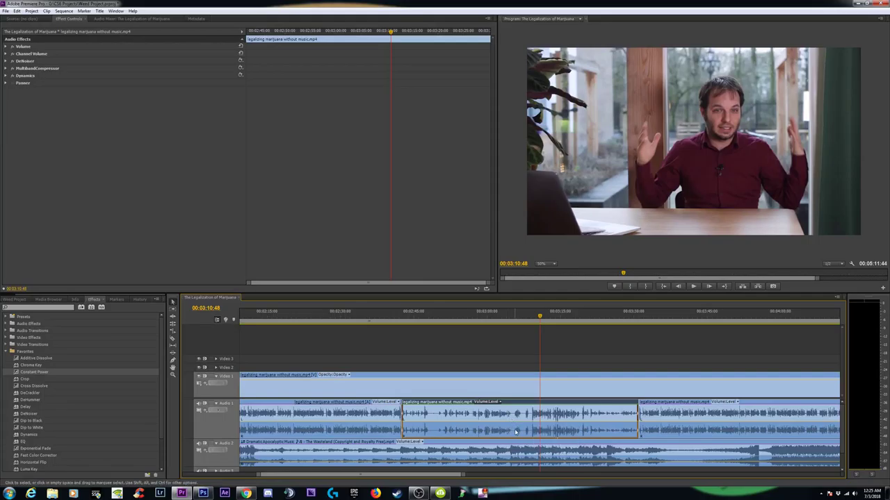
{"action": "left_click", "coordinate": [546, 317]}
{"action": "key", "text": "space"}
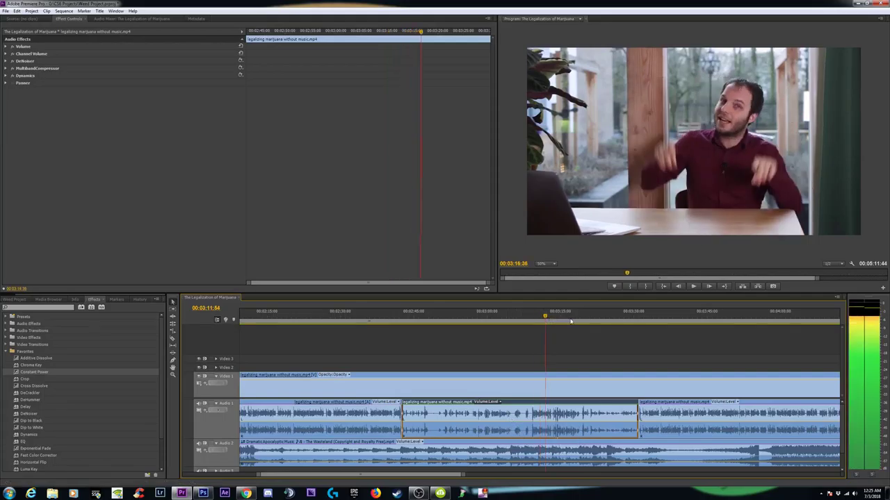
{"action": "left_click", "coordinate": [574, 319]}
{"action": "key", "text": "space"}
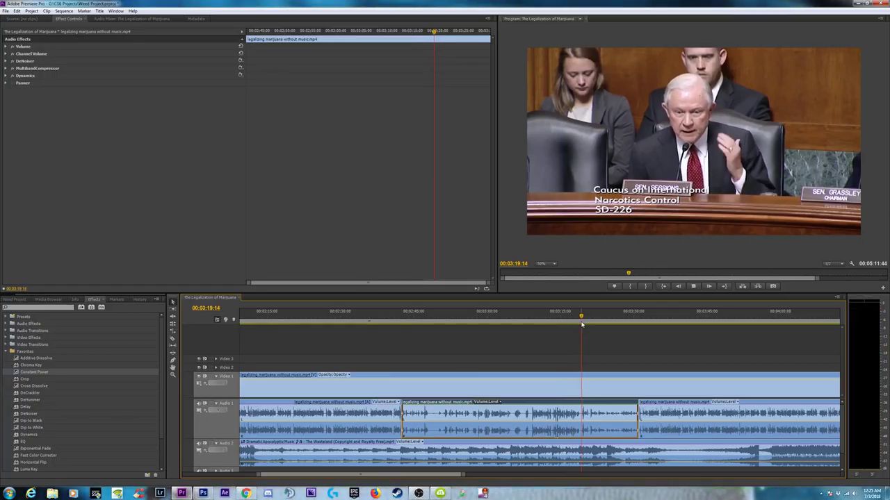
{"action": "left_click", "coordinate": [581, 322]}
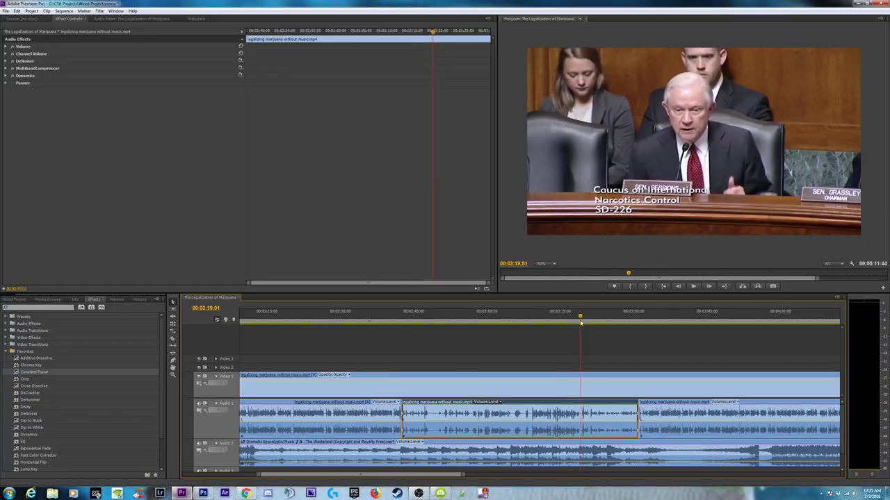
{"action": "key", "text": "Right"}
{"action": "key", "text": "Right"}
{"action": "key", "text": "Right"}
{"action": "key", "text": "Right"}
{"action": "key", "text": "c"}
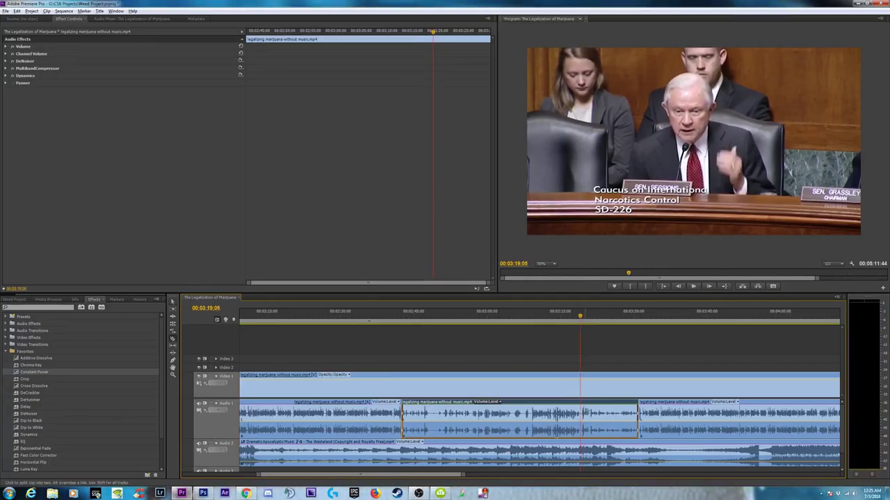
{"action": "left_click", "coordinate": [581, 417]}
{"action": "left_click_drag", "start_coordinate": [584, 324], "coordinate": [471, 336]}
{"action": "left_click", "coordinate": [472, 426]}
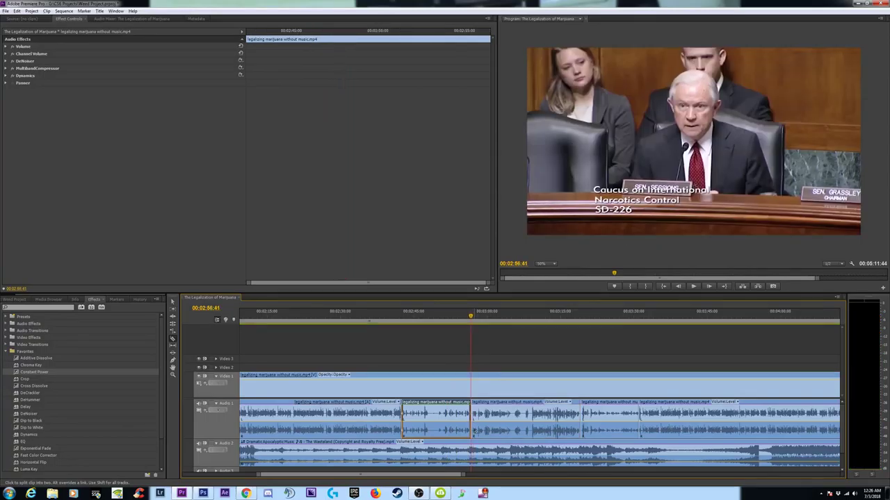
{"action": "key", "text": "v"}
{"action": "left_click", "coordinate": [422, 356]}
{"action": "left_click_drag", "start_coordinate": [390, 354], "coordinate": [450, 384]}
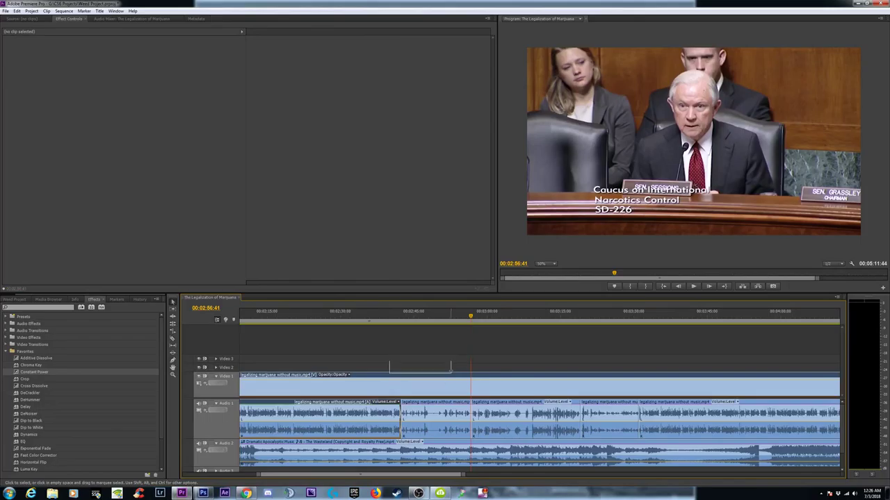
{"action": "left_click", "coordinate": [381, 415]}
{"action": "left_click", "coordinate": [393, 400]}
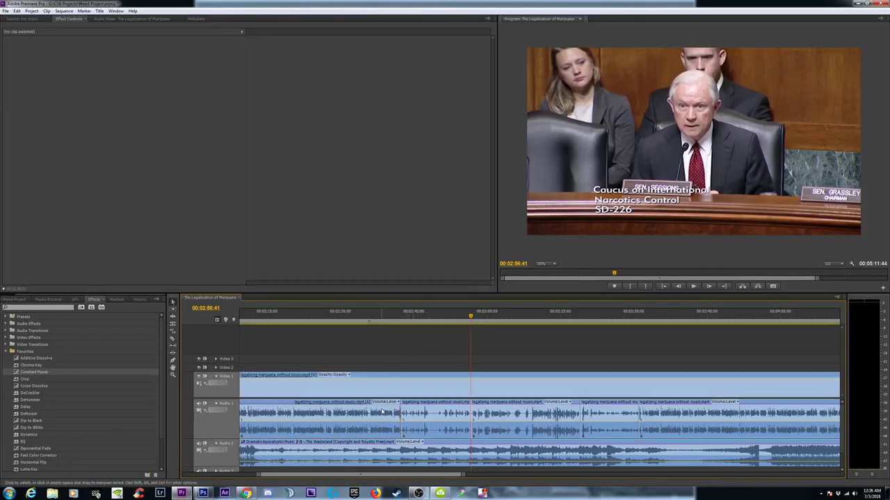
{"action": "left_click", "coordinate": [382, 413]}
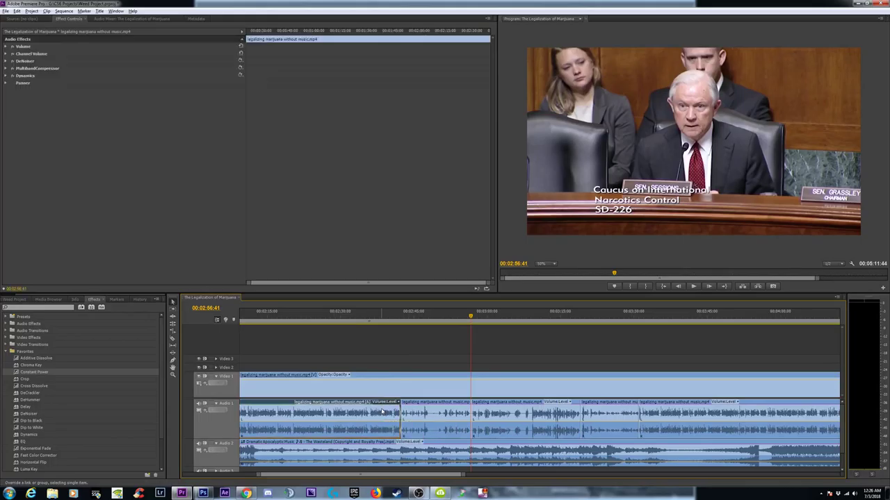
{"action": "left_click", "coordinate": [444, 413], "text": "shift"}
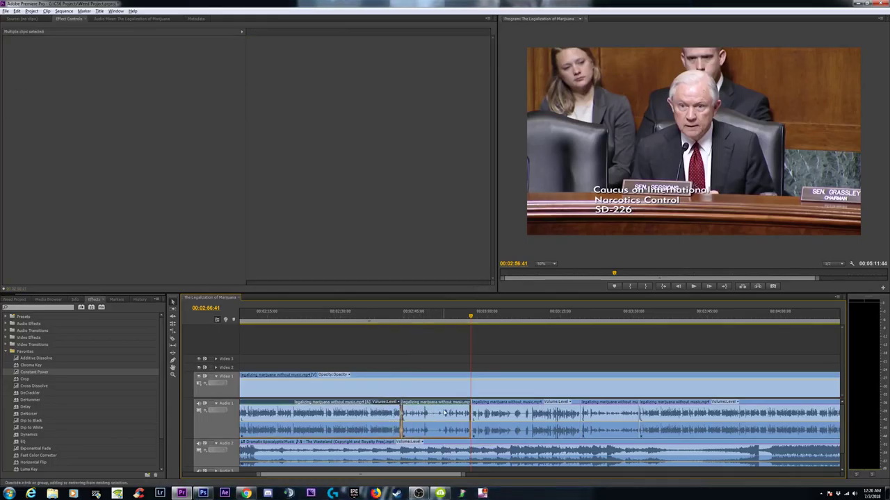
{"action": "left_click", "coordinate": [550, 417], "text": "shift"}
{"action": "left_click", "coordinate": [605, 413], "text": "shift"}
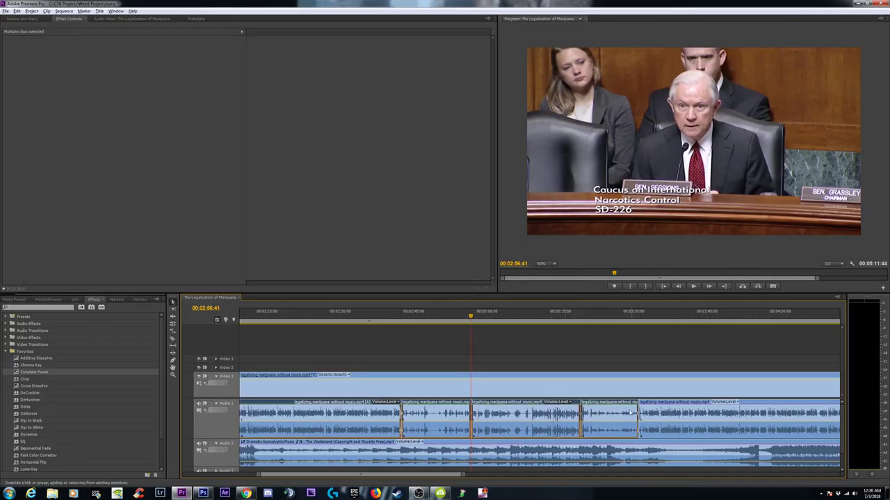
{"action": "left_click", "coordinate": [650, 412], "text": "shift"}
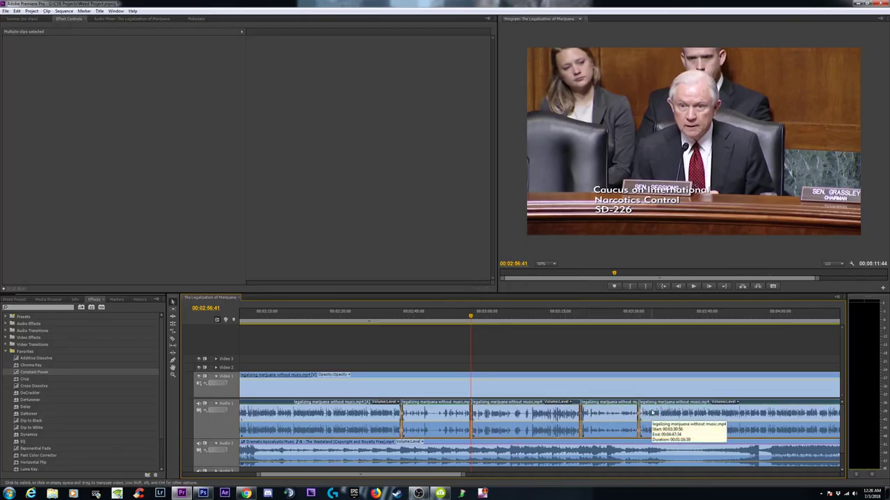
{"action": "left_click", "coordinate": [556, 347]}
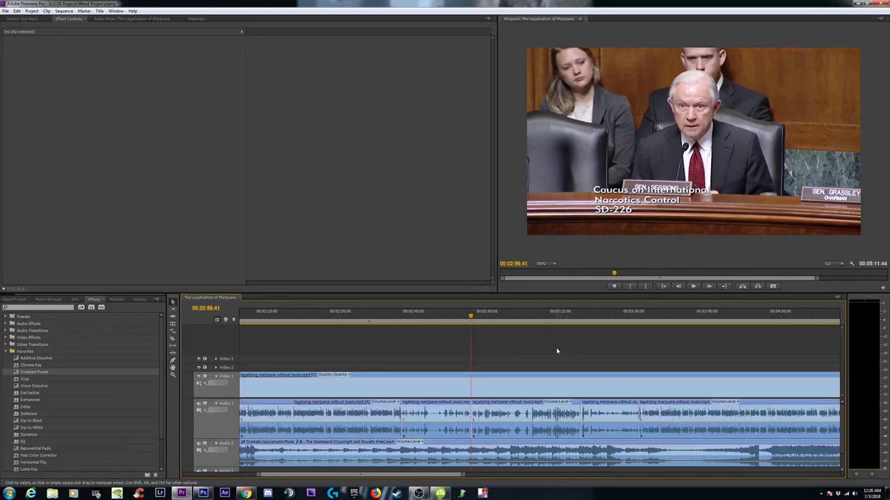
{"action": "left_click", "coordinate": [448, 426]}
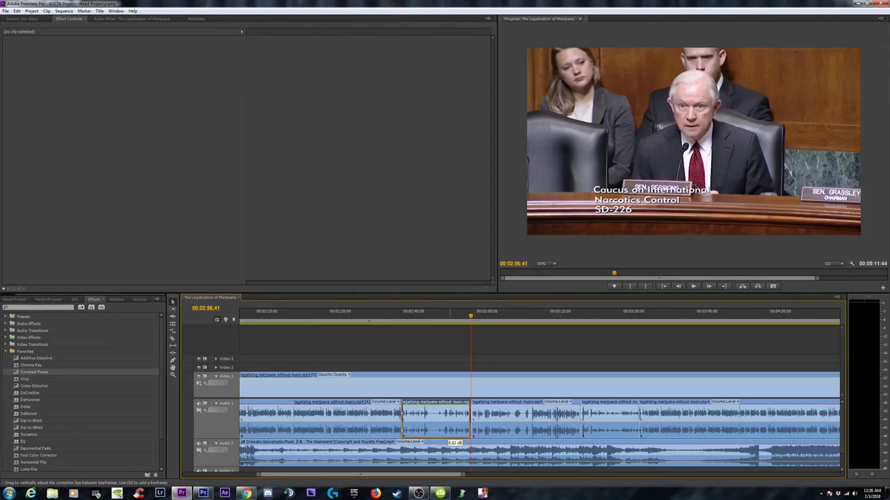
{"action": "left_click", "coordinate": [448, 414]}
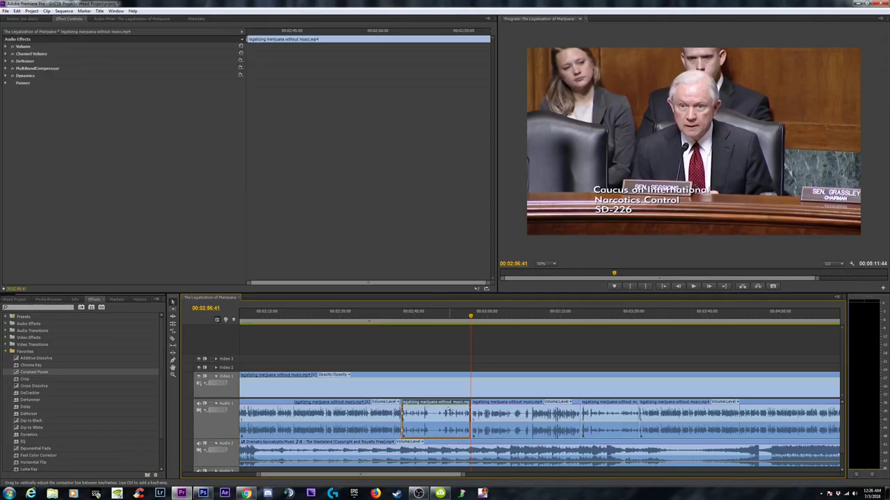
{"action": "left_click", "coordinate": [599, 425]}
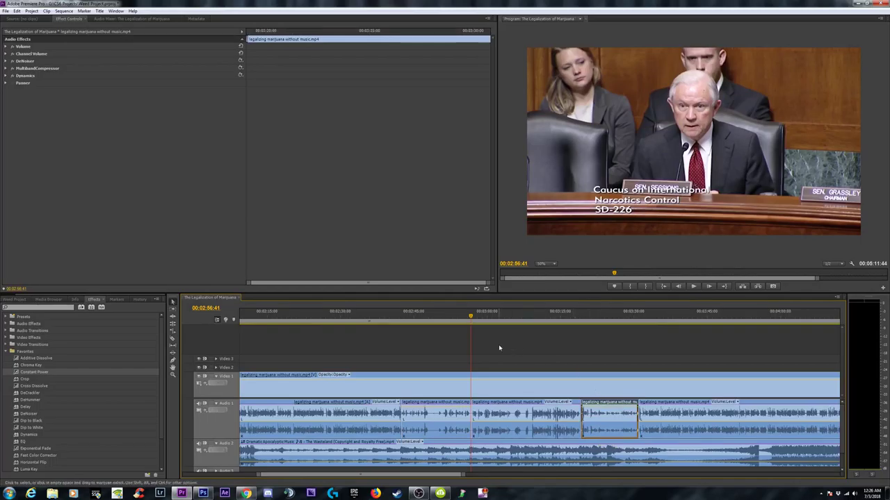
{"action": "left_click", "coordinate": [401, 322]}
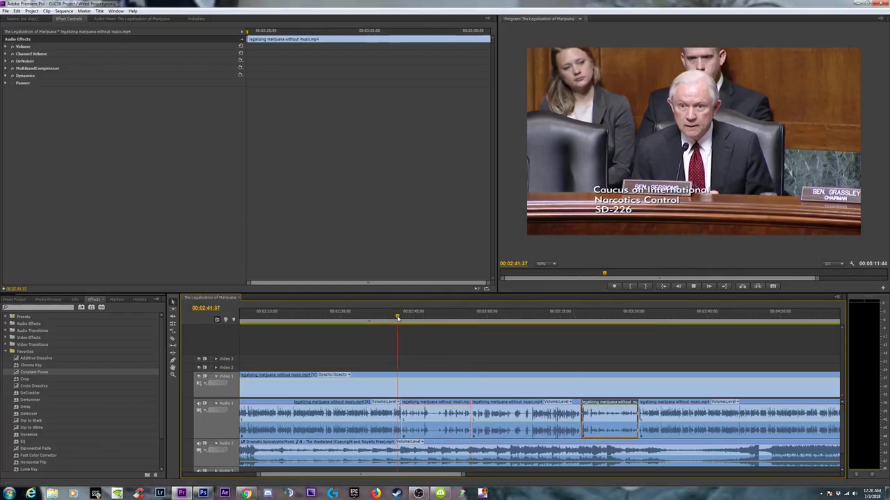
{"action": "key", "text": "space"}
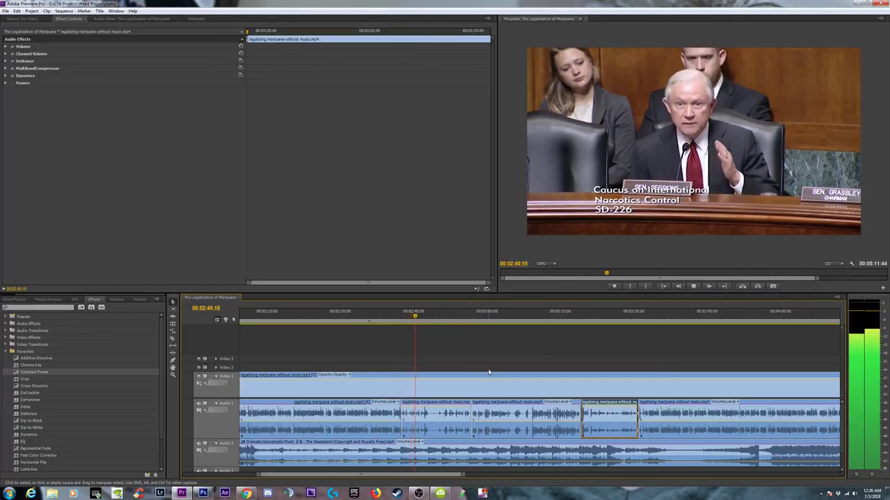
{"action": "left_click", "coordinate": [513, 358]}
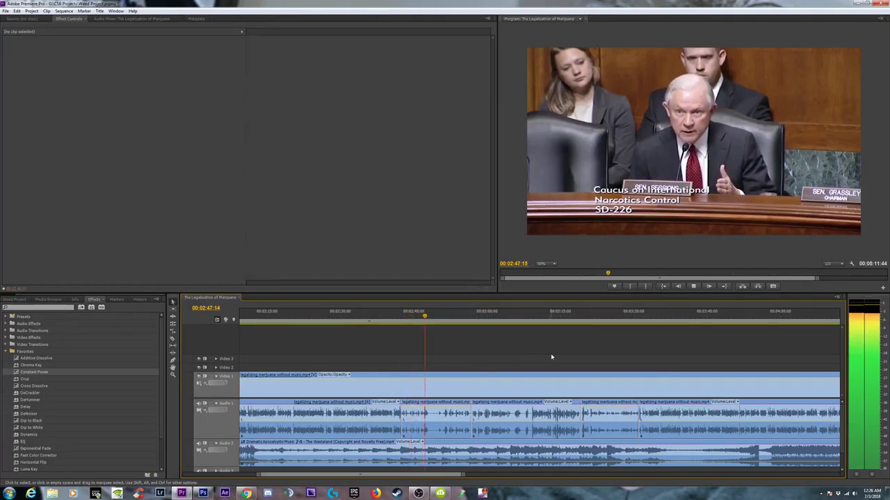
{"action": "key", "text": "c"}
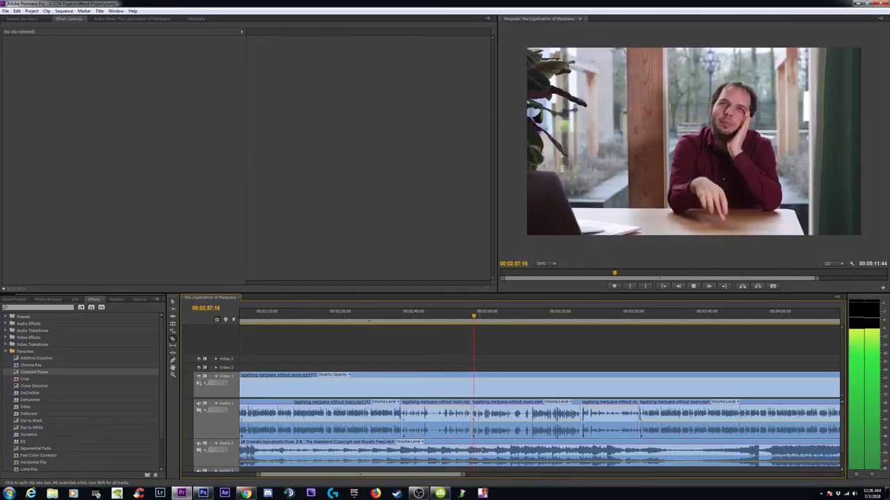
{"action": "left_click", "coordinate": [429, 317]}
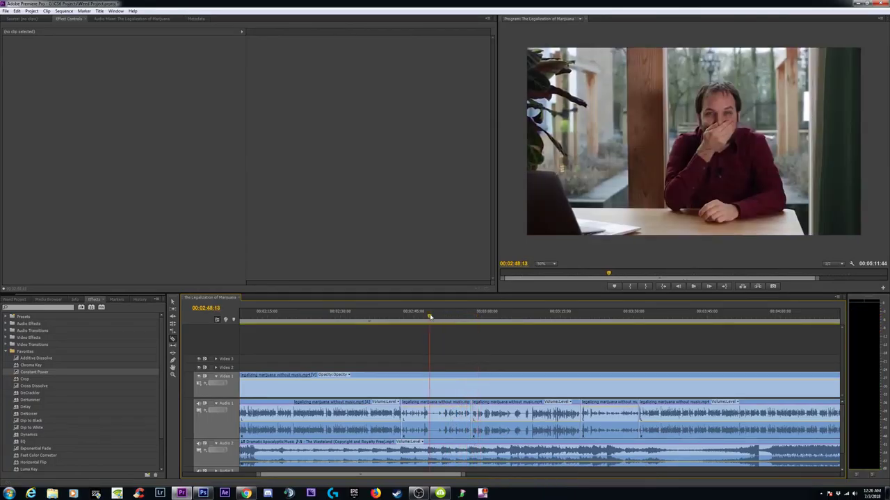
- Play from about 02:47 to find the music cut point, undoing an accidental dialogue split
{"action": "left_click", "coordinate": [425, 317]}
{"action": "key", "text": "space"}
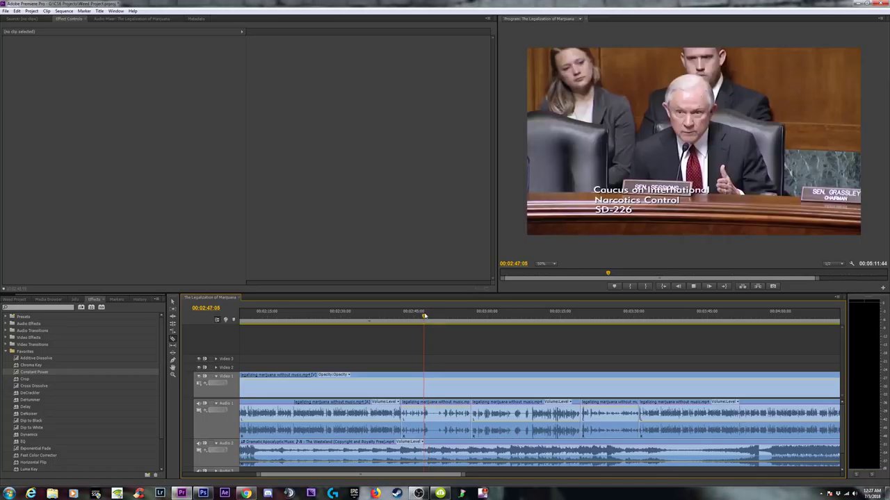
{"action": "left_click", "coordinate": [427, 317]}
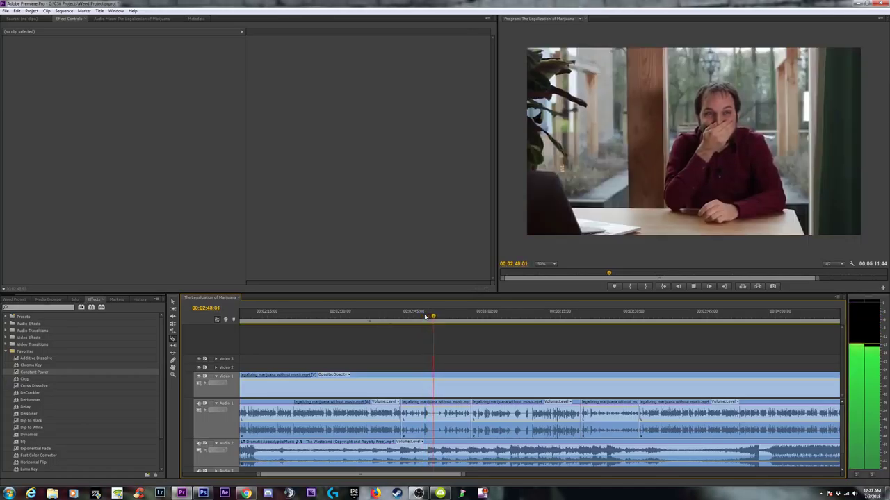
{"action": "key", "text": "space"}
{"action": "key", "text": "c"}
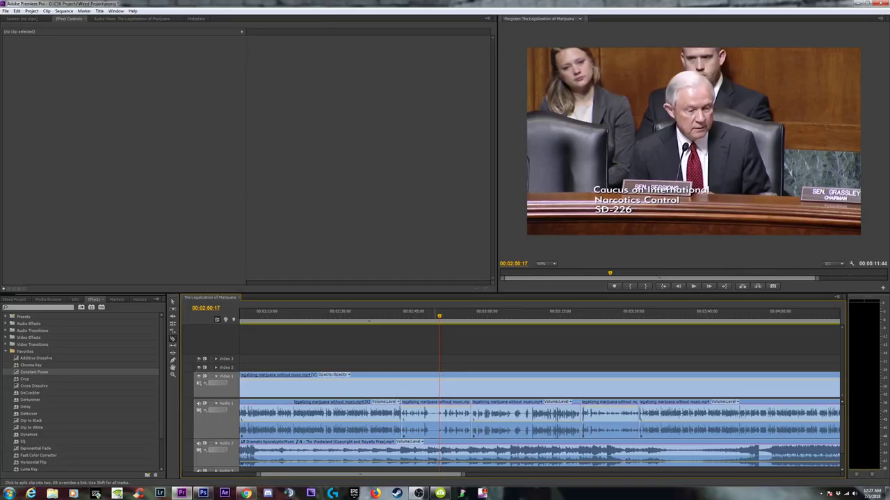
{"action": "left_click", "coordinate": [426, 317]}
{"action": "key", "text": "="}
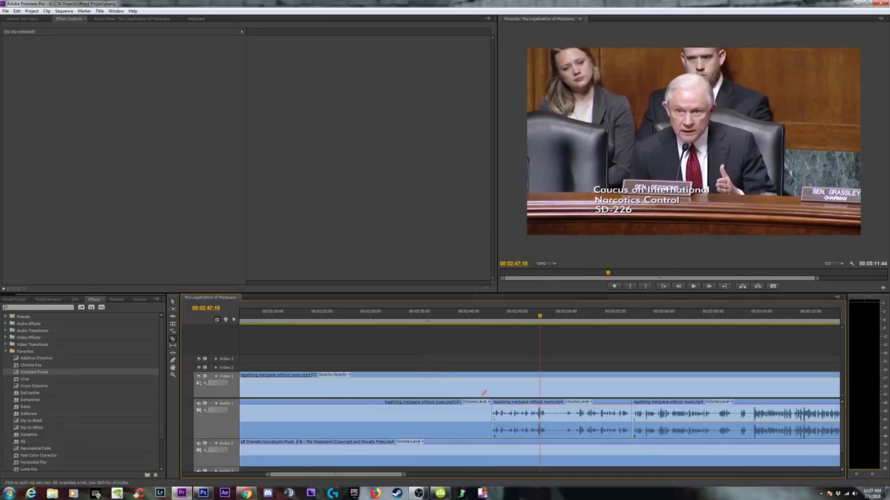
{"action": "key", "text": "ctrl+z"}
- Split only the Audio 2 music clip at 02:47:48, undoing the extra video and dialogue cuts
{"action": "key", "text": "space"}
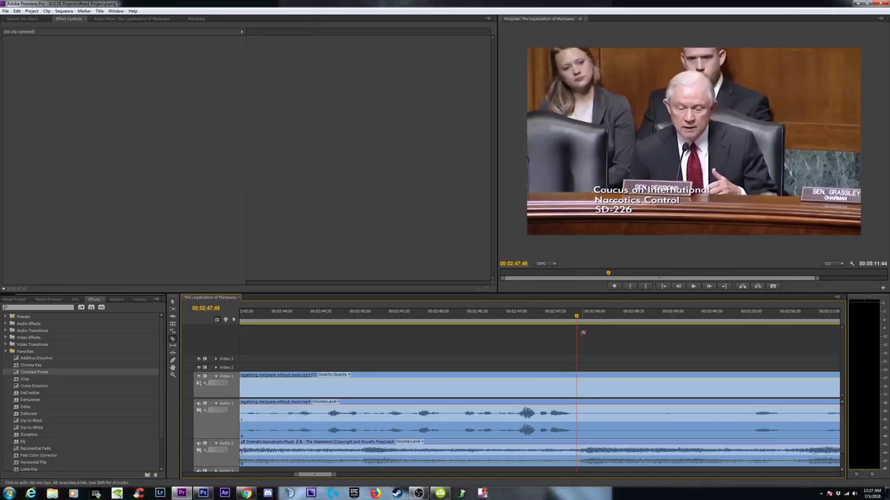
{"action": "key", "text": "Right"}
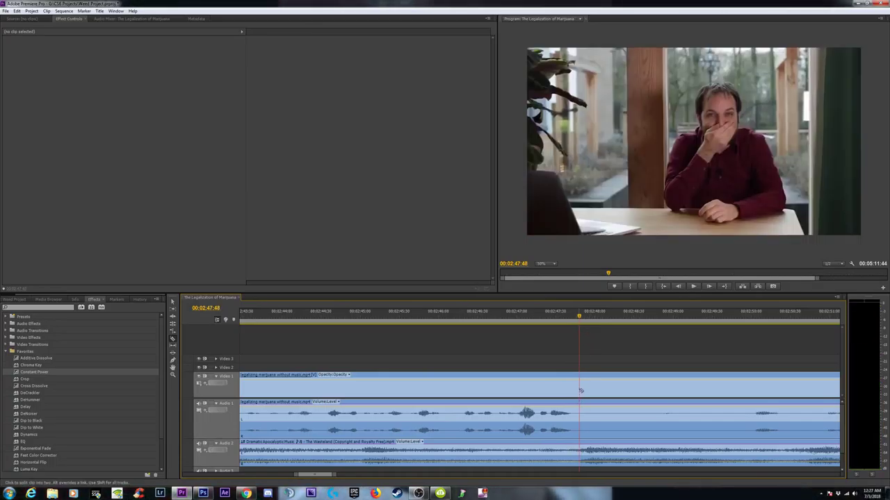
{"action": "left_click", "coordinate": [581, 390]}
{"action": "left_click", "coordinate": [582, 431]}
{"action": "left_click", "coordinate": [581, 450]}
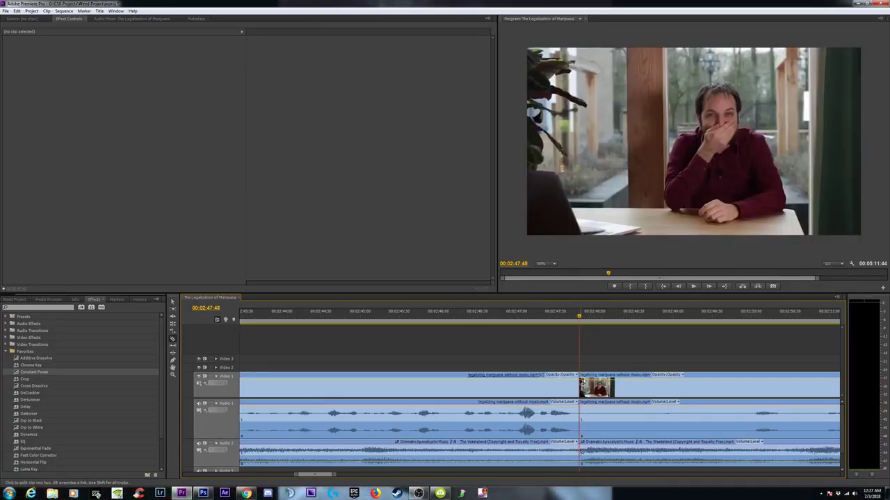
{"action": "key", "text": "ctrl+z"}
{"action": "key", "text": "ctrl+z"}
{"action": "key", "text": "ctrl+z"}
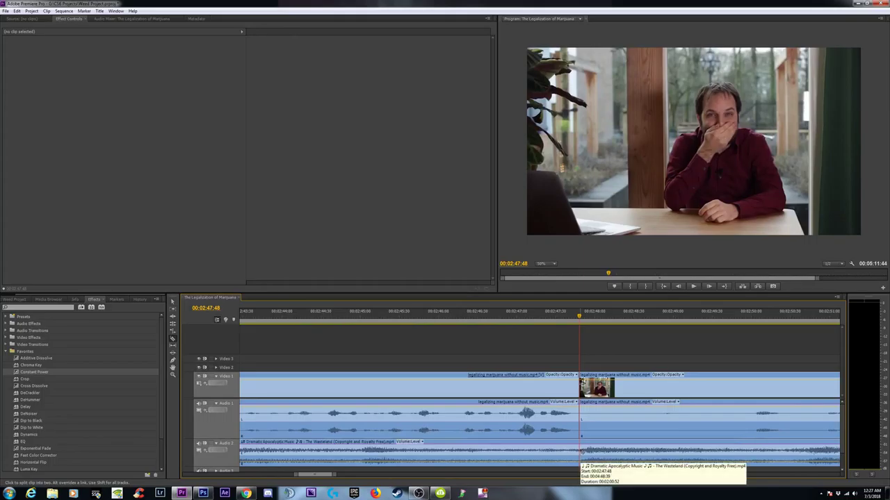
{"action": "left_click", "coordinate": [581, 451]}
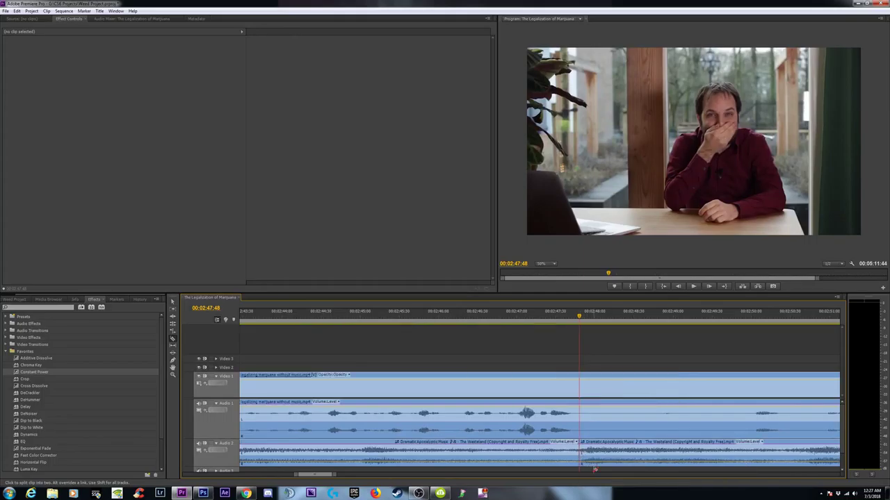
- Split the music clip again at 02:49:32
{"action": "key", "text": "minus"}
{"action": "key", "text": "minus"}
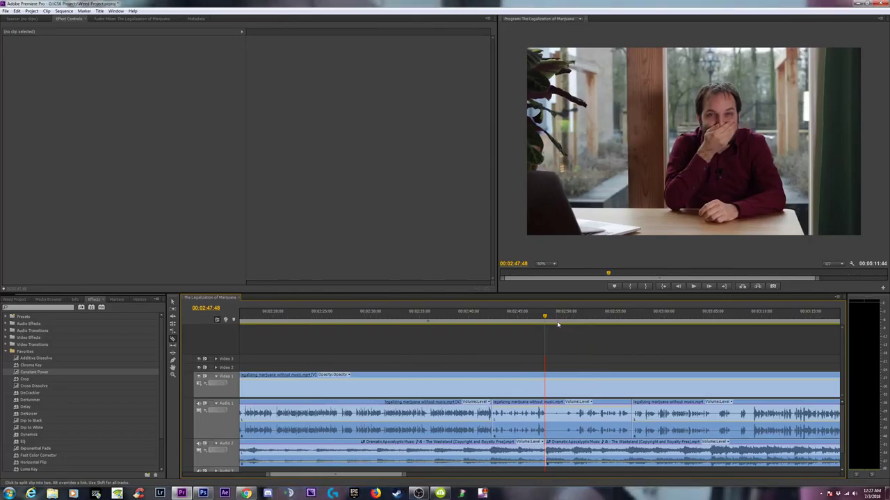
{"action": "key", "text": "space"}
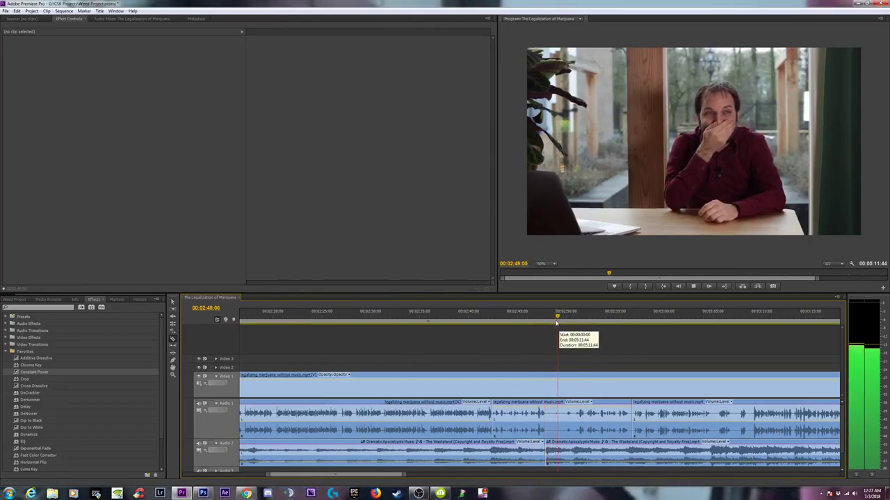
{"action": "key", "text": "space"}
{"action": "key", "text": "equal"}
{"action": "key", "text": "equal"}
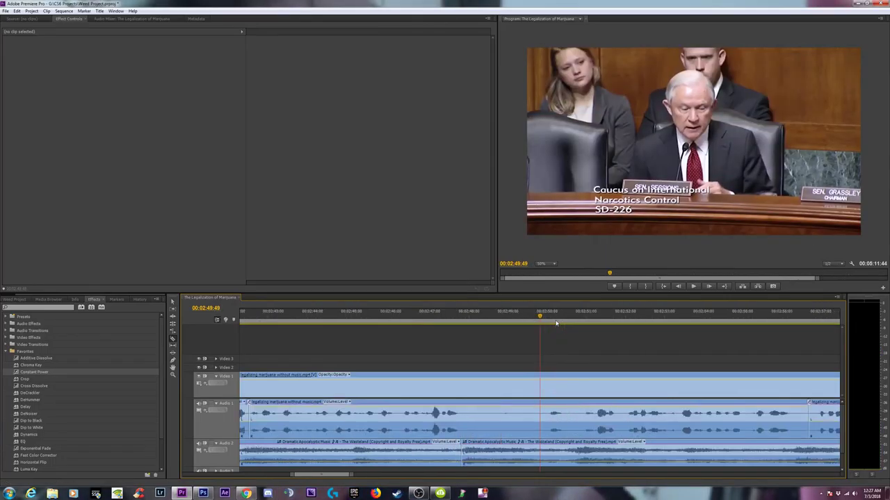
{"action": "left_click", "coordinate": [529, 317]}
{"action": "left_click_drag", "start_coordinate": [529, 317], "coordinate": [517, 323]}
{"action": "key", "text": "c"}
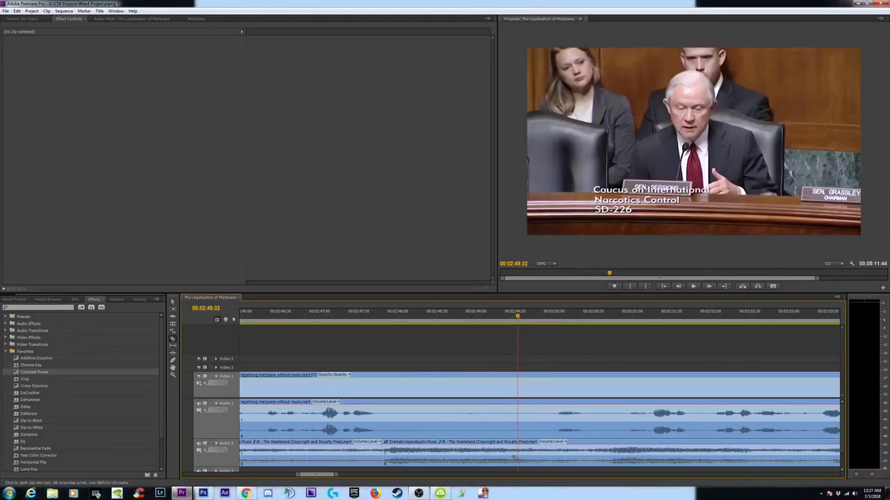
{"action": "left_click", "coordinate": [519, 460]}
- Delete the short music piece between the two splits, leaving a gap
{"action": "key", "text": "minus"}
{"action": "key", "text": "minus"}
{"action": "key", "text": "minus"}
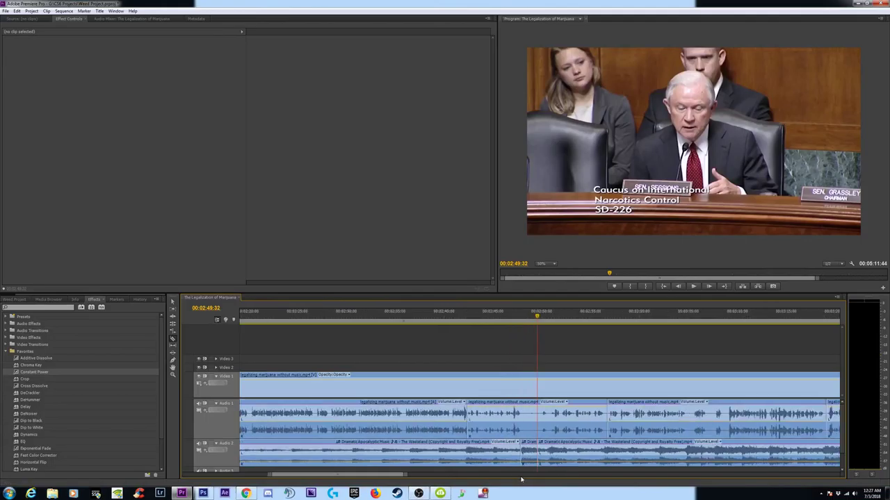
{"action": "key", "text": "v"}
{"action": "left_click", "coordinate": [526, 453]}
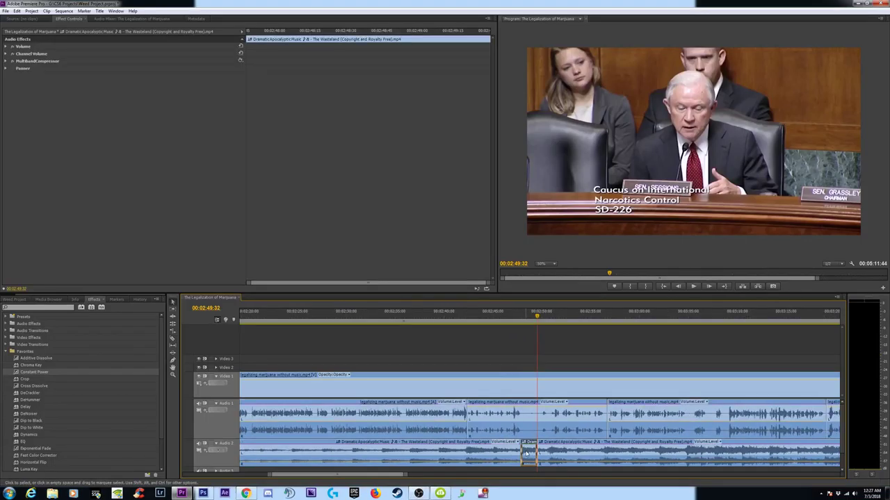
{"action": "key", "text": "Delete"}
- Add Constant Power crossfades to both gap edges and play from 02:42 to check the fades
{"action": "key", "text": "equal"}
{"action": "key", "text": "equal"}
{"action": "key", "text": "equal"}
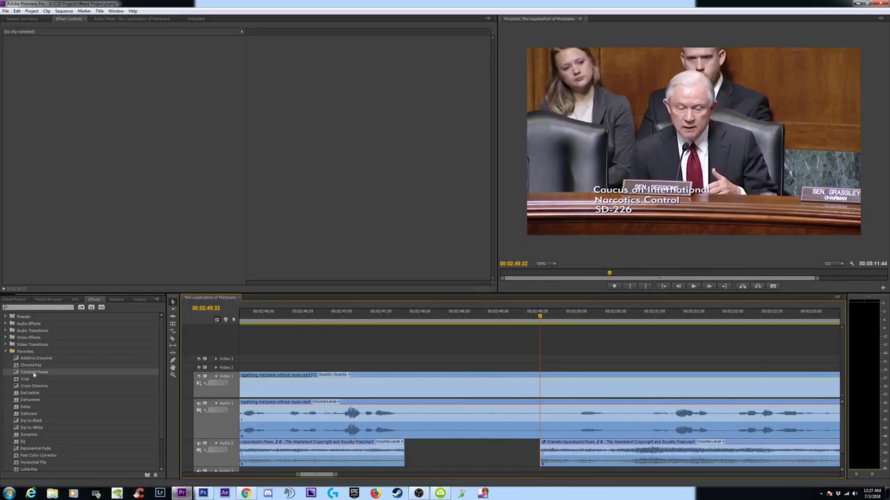
{"action": "left_click", "coordinate": [37, 374]}
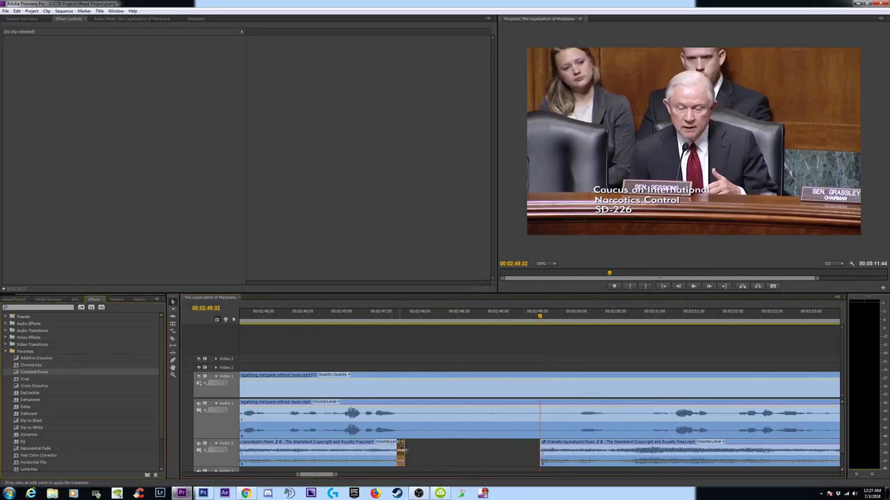
{"action": "left_click_drag", "start_coordinate": [401, 450], "coordinate": [401, 450]}
{"action": "left_click_drag", "start_coordinate": [36, 372], "coordinate": [544, 453]}
{"action": "key", "text": "minus"}
{"action": "key", "text": "minus"}
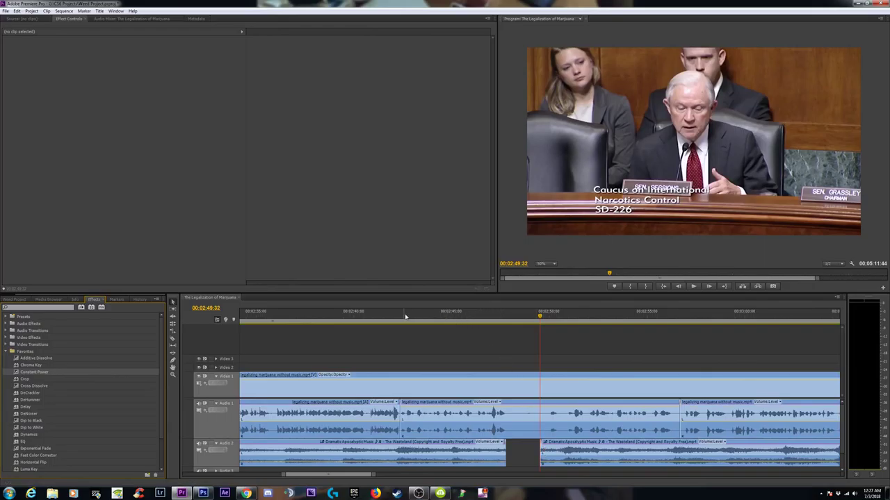
{"action": "left_click", "coordinate": [392, 315]}
{"action": "key", "text": "space"}
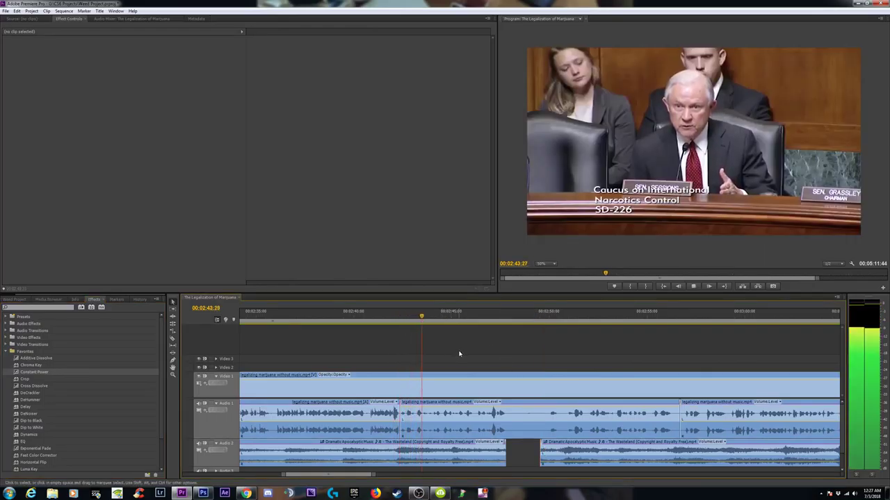
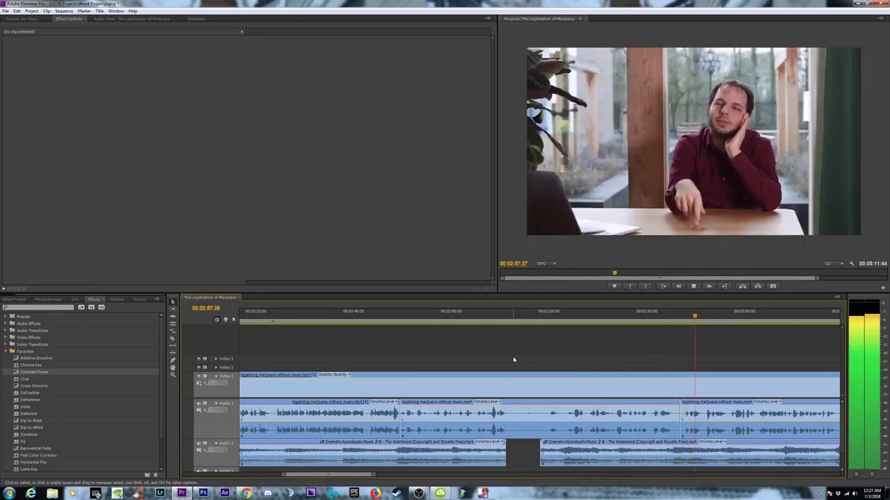
- Zoom the timeline in from 02:47:41 and park the playhead at the 02:48:09 cut point
{"action": "left_click", "coordinate": [506, 316]}
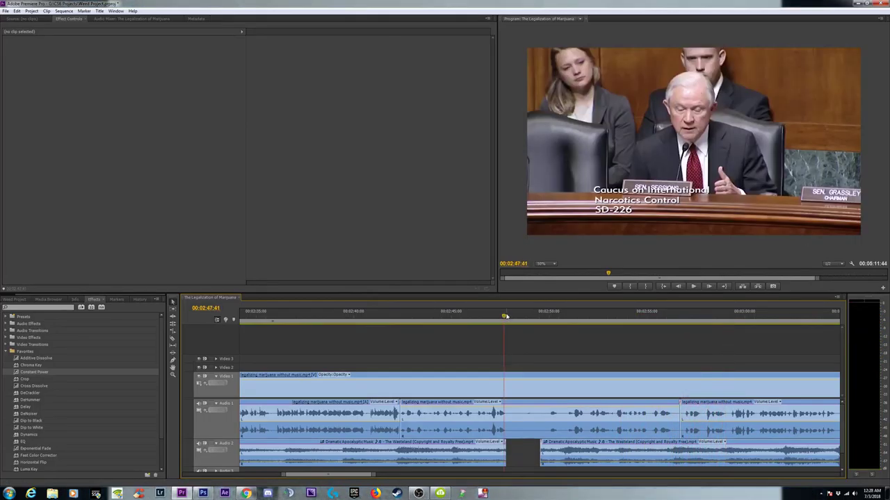
{"action": "key", "text": "equal"}
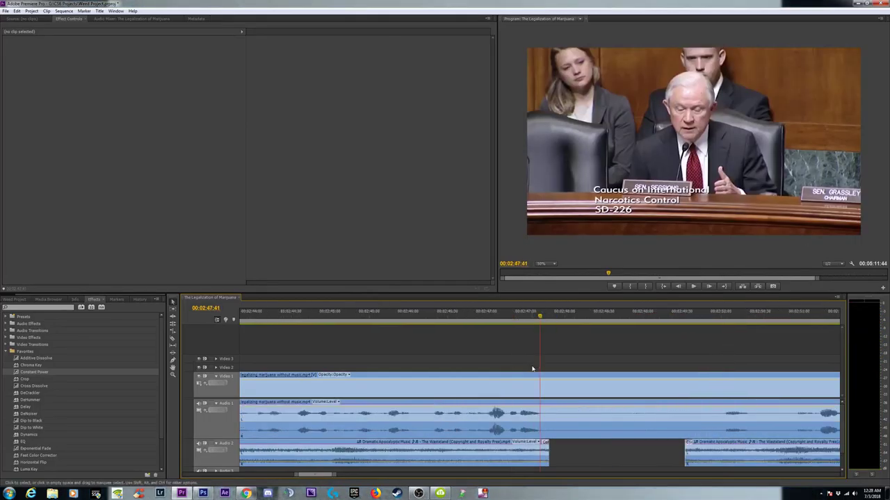
{"action": "key", "text": "space"}
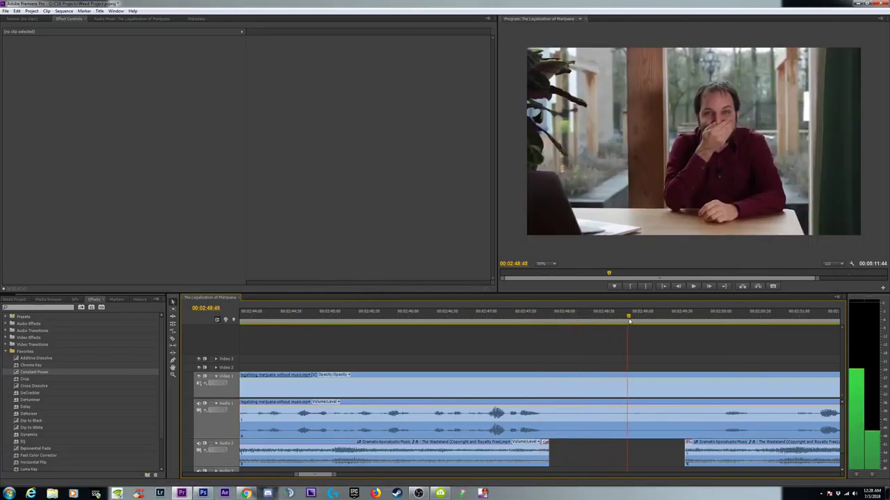
{"action": "left_click_drag", "start_coordinate": [681, 328], "coordinate": [556, 332]}
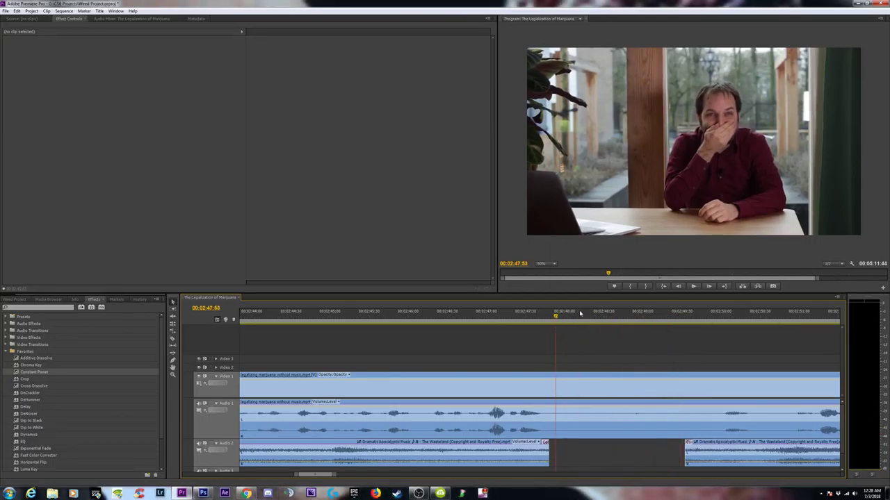
{"action": "left_click", "coordinate": [576, 317]}
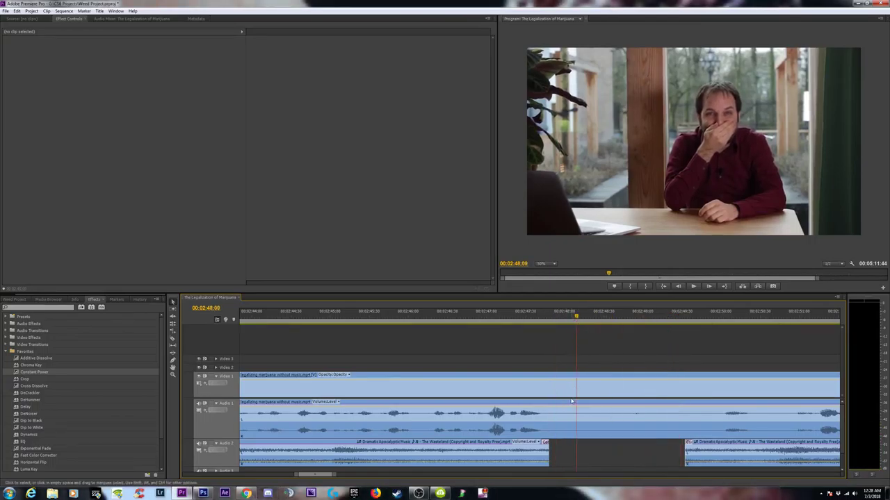
{"action": "key", "text": "c"}
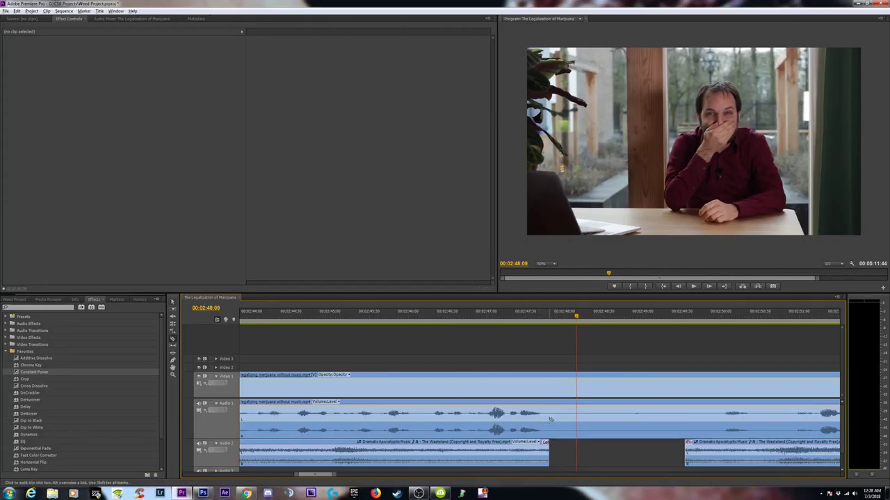
- Razor Audio 1 at two points and copy the middle piece into the Audio 2 gap
{"action": "left_click", "coordinate": [550, 420]}
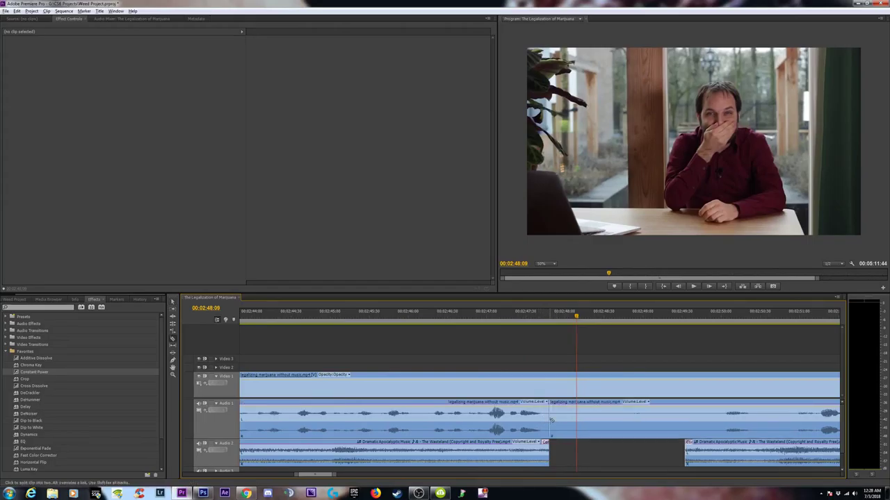
{"action": "left_click", "coordinate": [683, 421]}
{"action": "key", "text": "v"}
{"action": "left_click", "coordinate": [623, 431]}
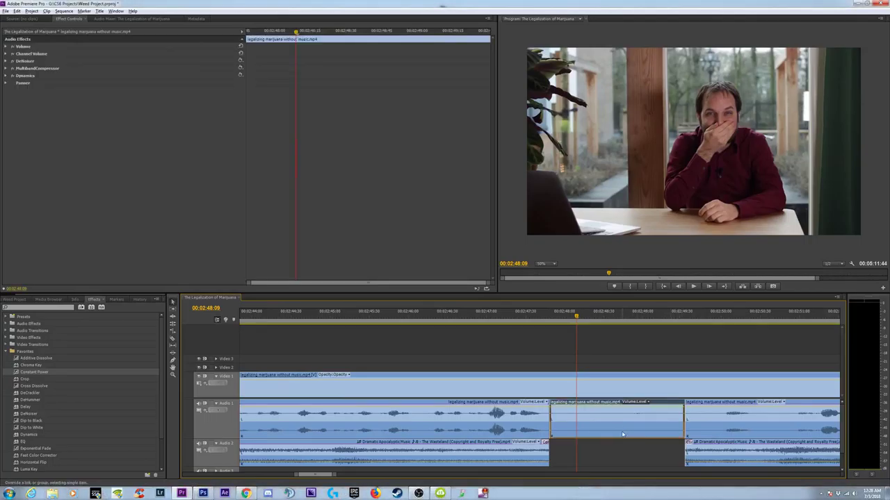
{"action": "left_click_drag", "start_coordinate": [621, 434], "coordinate": [625, 452]}
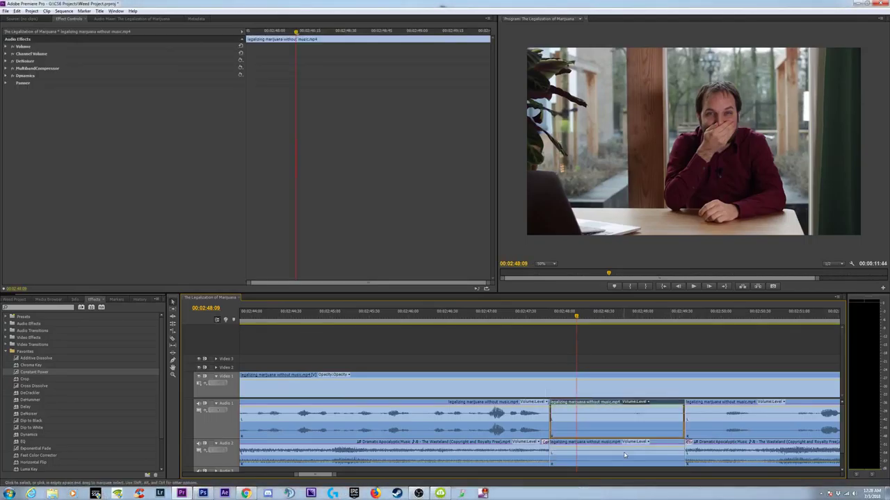
- Extend the first music clip to meet the copied piece, then select only that copy on Audio 2
{"action": "left_click", "coordinate": [688, 442]}
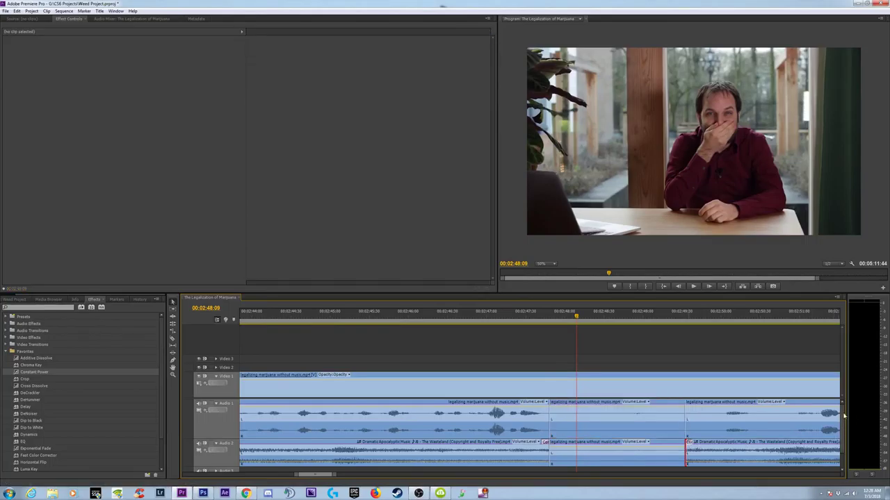
{"action": "scroll", "coordinate": [692, 438], "scroll_direction": "down", "scroll_amount": 1}
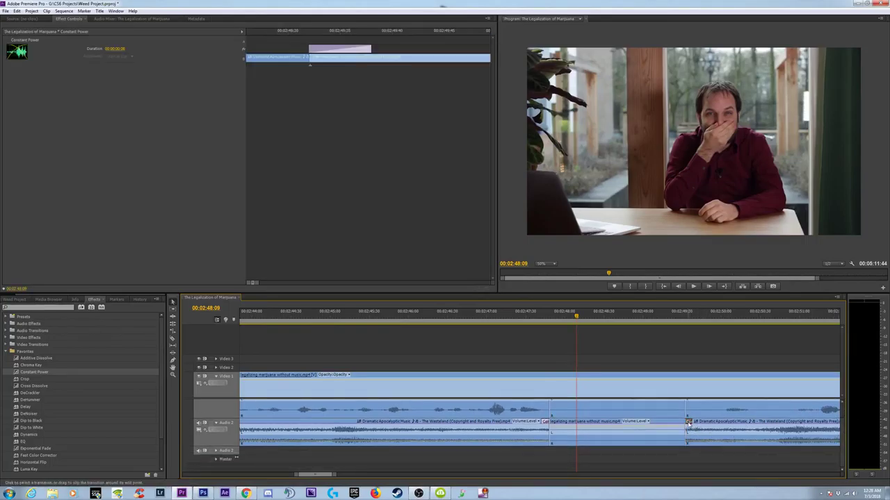
{"action": "left_click_drag", "start_coordinate": [545, 425], "coordinate": [550, 425]}
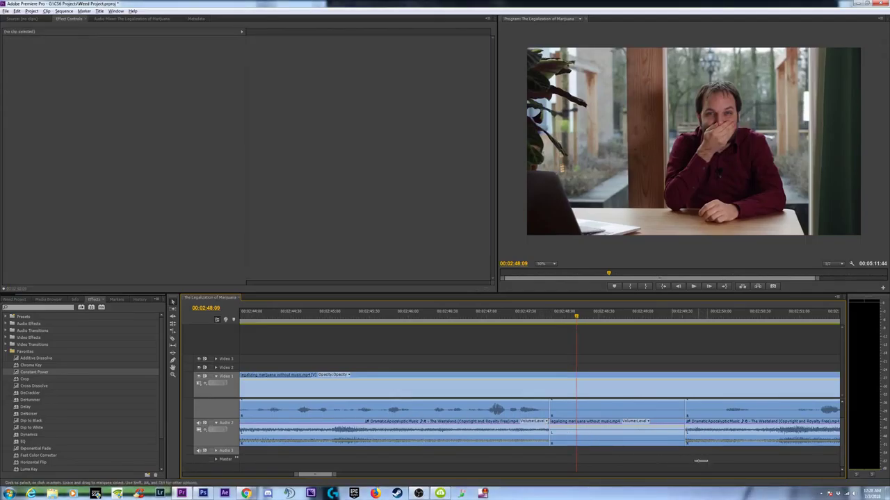
{"action": "left_click_drag", "start_coordinate": [707, 460], "coordinate": [535, 439]}
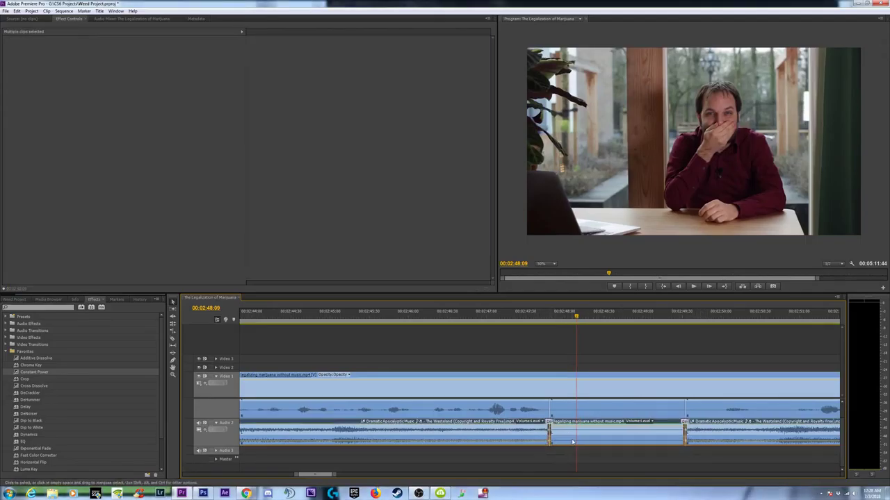
{"action": "scroll", "coordinate": [844, 448], "scroll_direction": "up", "scroll_amount": 2}
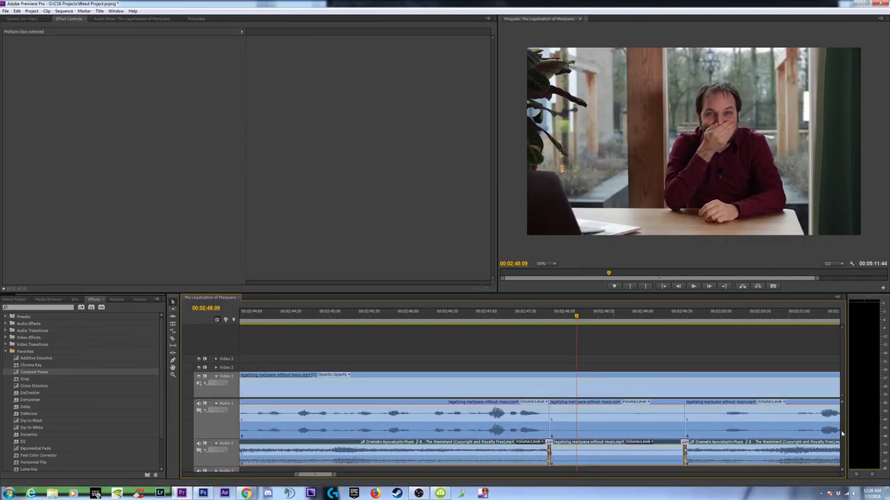
{"action": "left_click", "coordinate": [601, 459]}
{"action": "left_click", "coordinate": [534, 317]}
{"action": "key", "text": "space"}
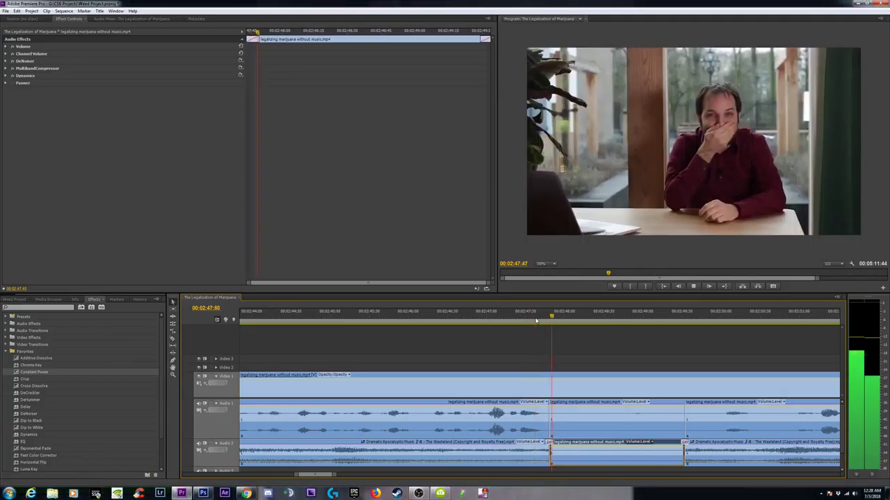
{"action": "key", "text": "space"}
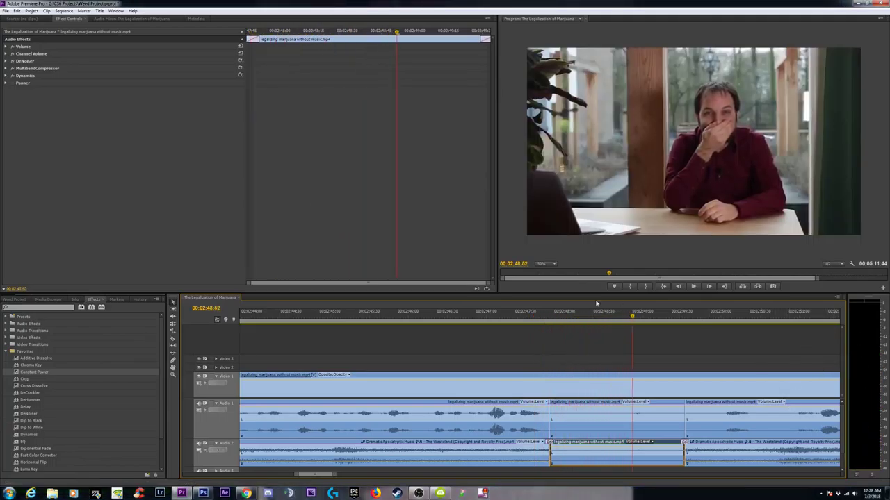
{"action": "left_click", "coordinate": [541, 318]}
{"action": "key", "text": "space"}
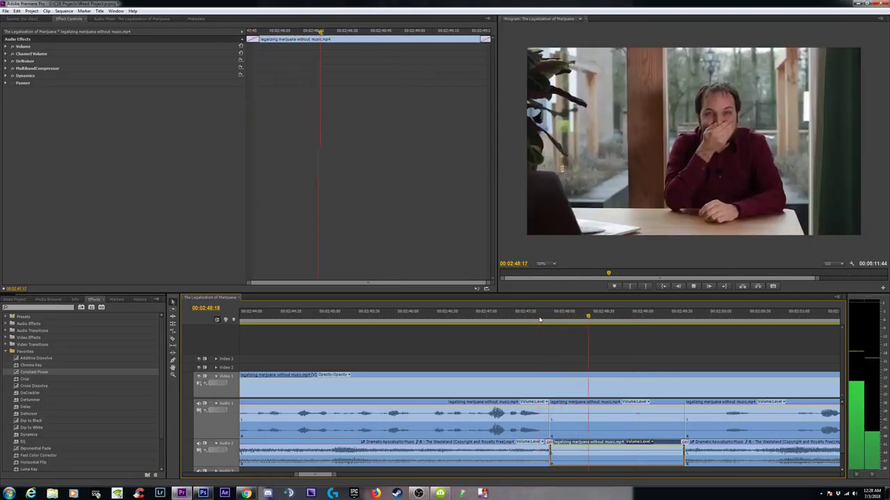
{"action": "key", "text": "space"}
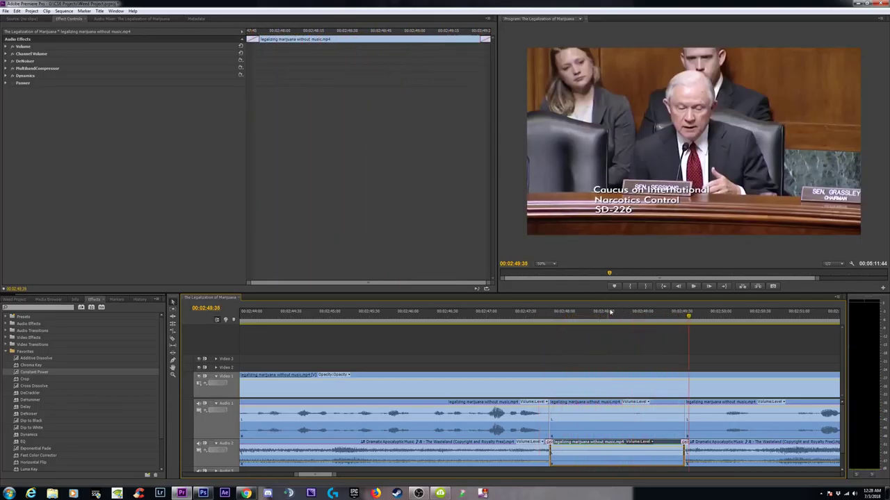
{"action": "left_click", "coordinate": [590, 315]}
{"action": "left_click", "coordinate": [607, 358]}
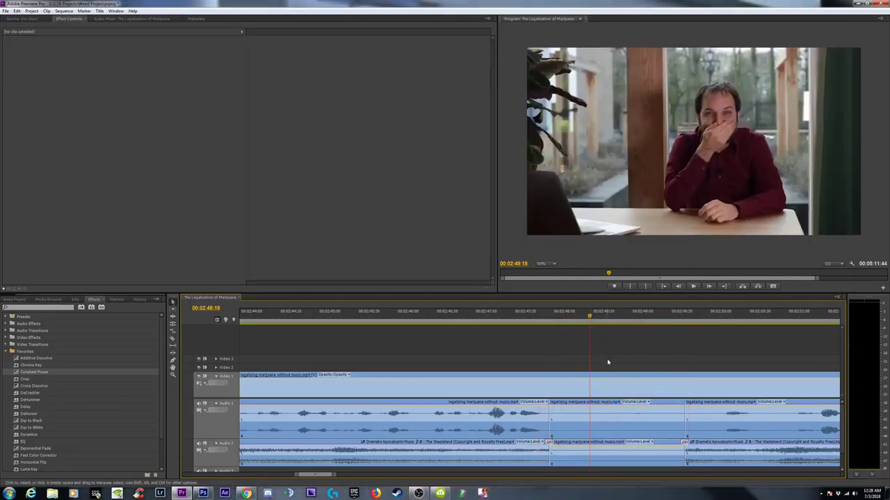
{"action": "right_click", "coordinate": [595, 446]}
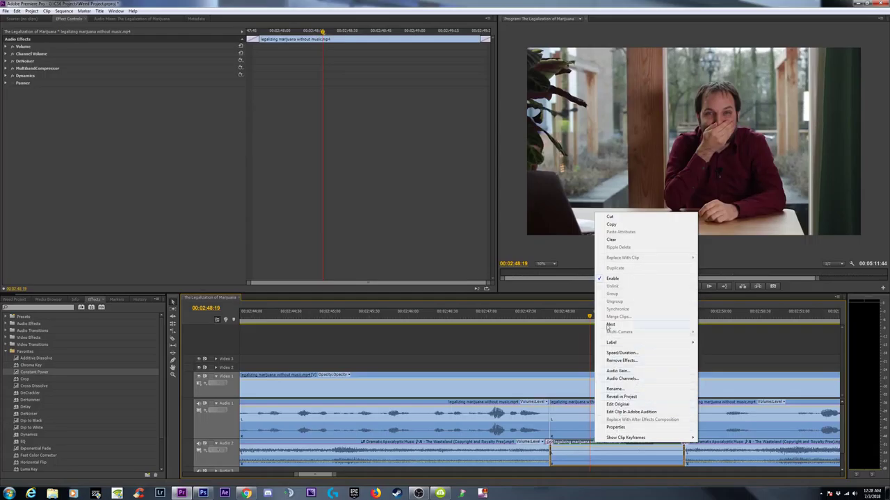
{"action": "left_click", "coordinate": [42, 417]}
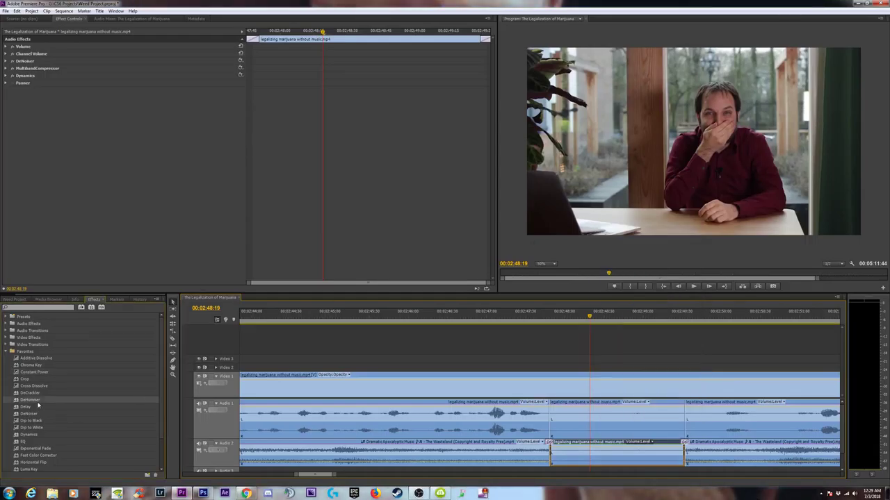
{"action": "left_click", "coordinate": [30, 434]}
{"action": "left_click", "coordinate": [26, 409]}
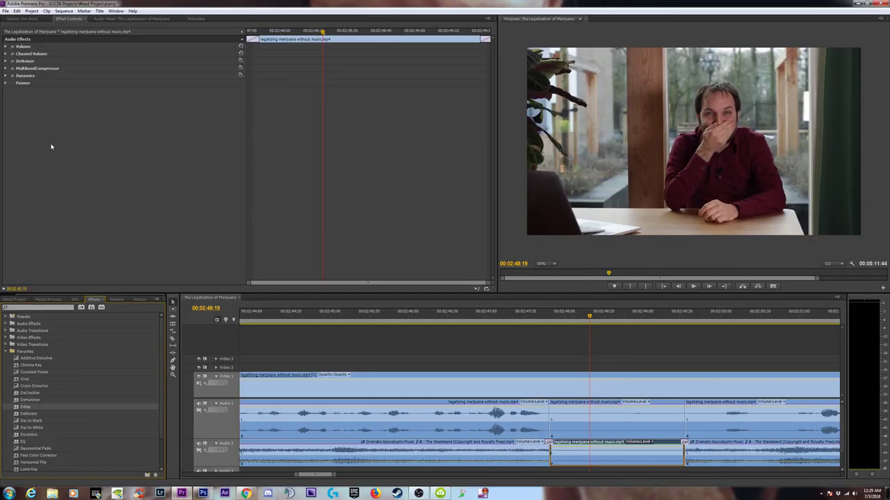
{"action": "left_click", "coordinate": [6, 83]}
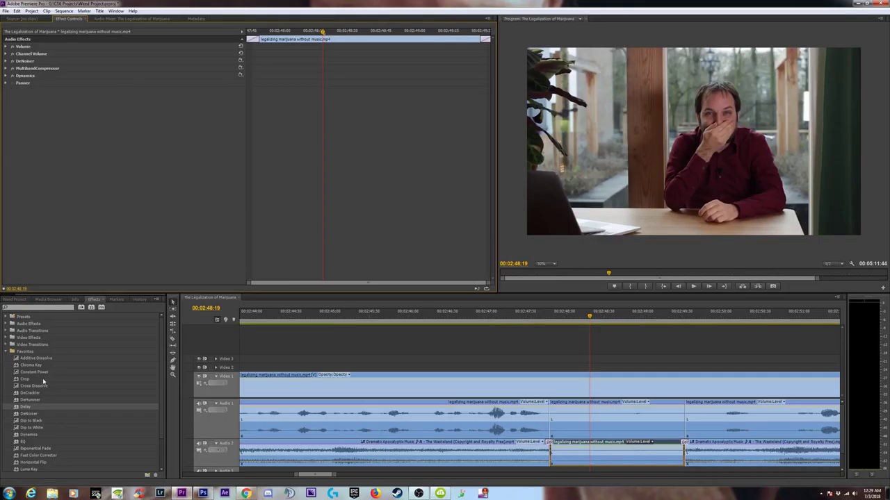
{"action": "left_click", "coordinate": [20, 317]}
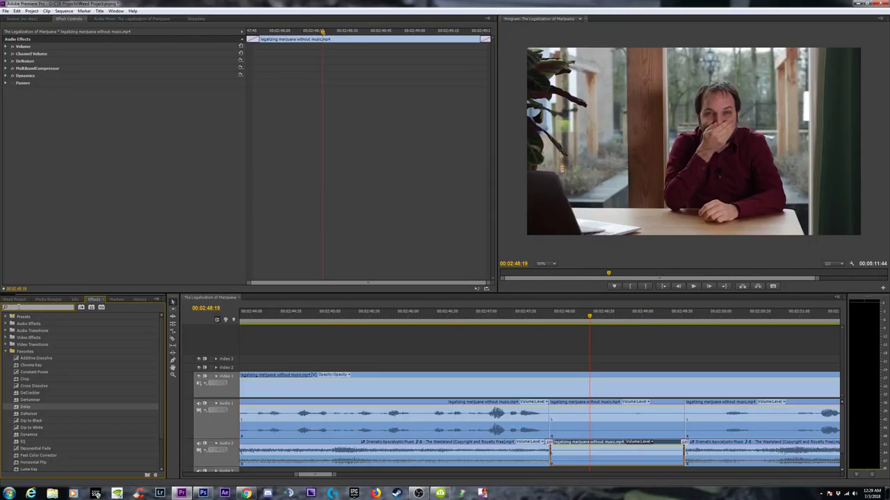
{"action": "type", "text": "pan"}
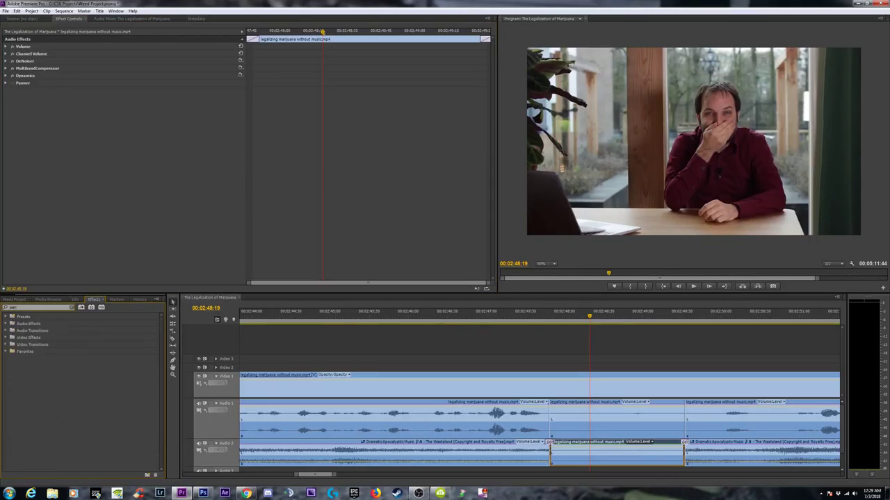
{"action": "key", "text": "BackSpace"}
{"action": "key", "text": "BackSpace"}
{"action": "key", "text": "BackSpace"}
{"action": "right_click", "coordinate": [591, 451]}
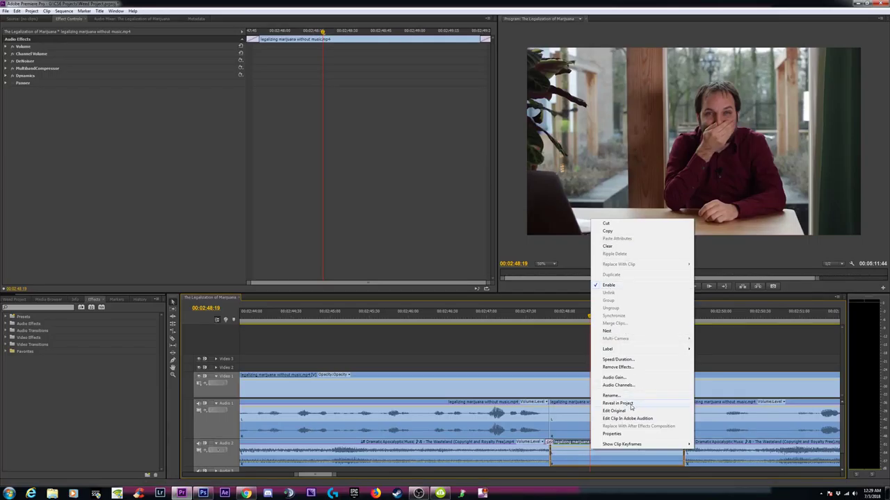
{"action": "left_click", "coordinate": [845, 434]}
{"action": "scroll", "coordinate": [589, 445], "scroll_direction": "down", "scroll_amount": 1}
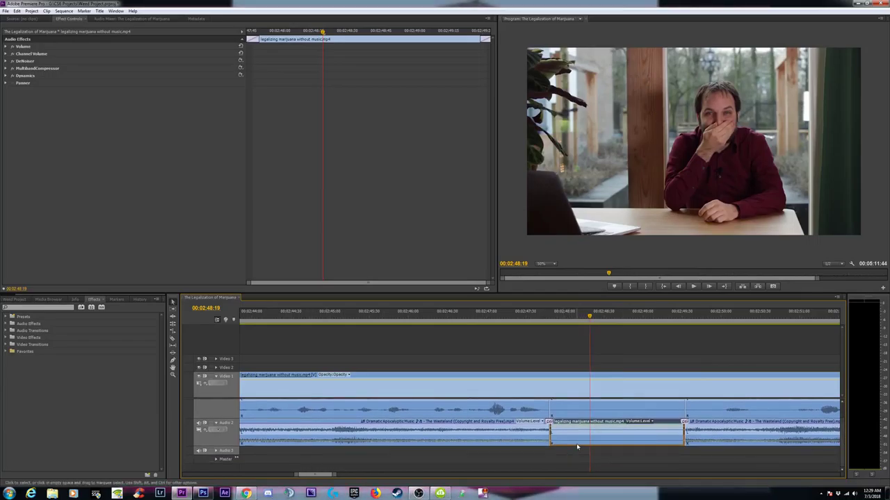
{"action": "right_click", "coordinate": [584, 439]}
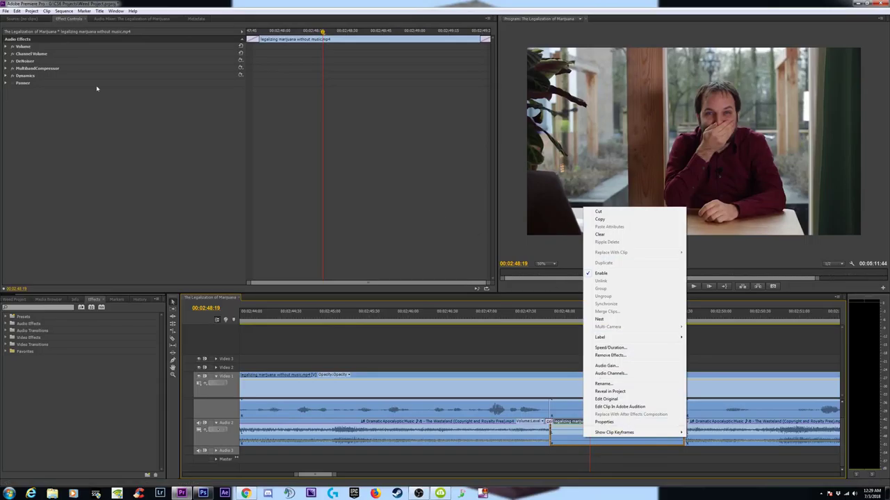
{"action": "left_click", "coordinate": [38, 111]}
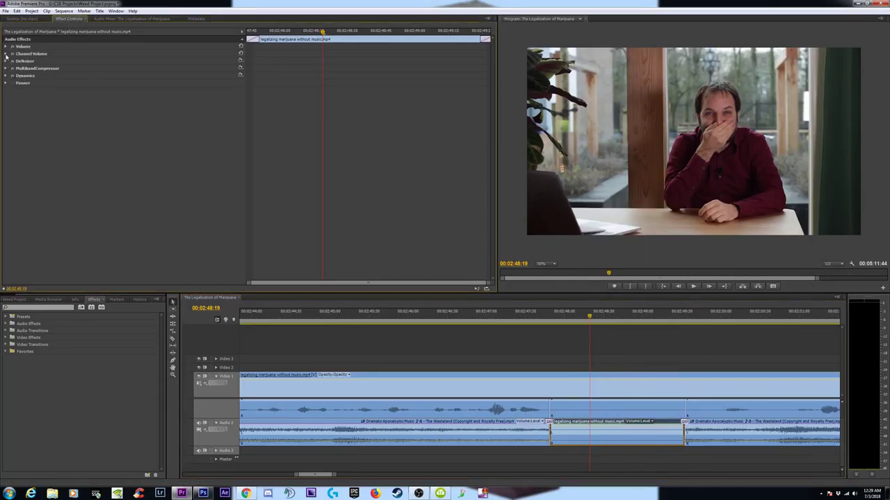
{"action": "left_click", "coordinate": [6, 54]}
{"action": "left_click", "coordinate": [6, 84]}
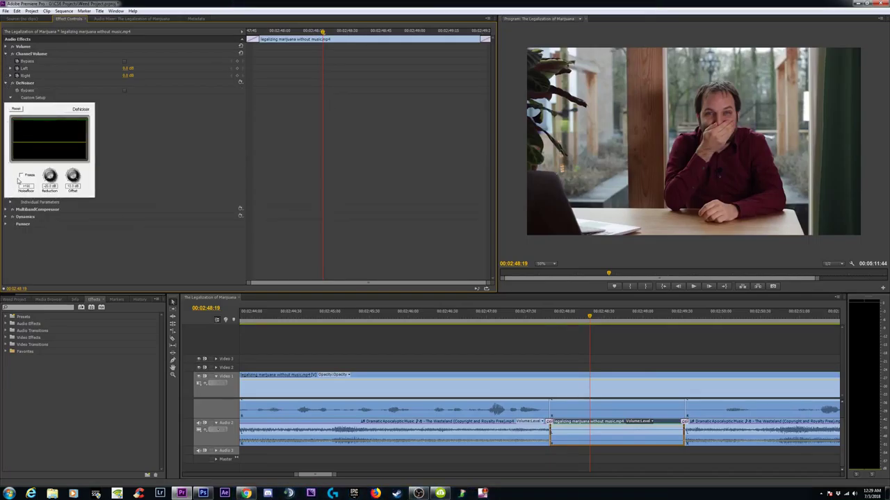
{"action": "left_click", "coordinate": [6, 84]}
{"action": "left_click", "coordinate": [6, 54]}
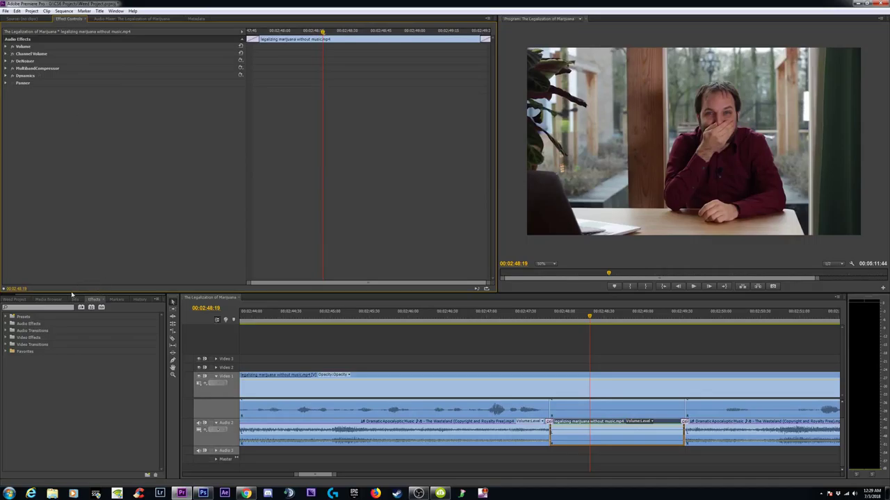
{"action": "left_click", "coordinate": [48, 299]}
{"action": "left_click", "coordinate": [667, 385]}
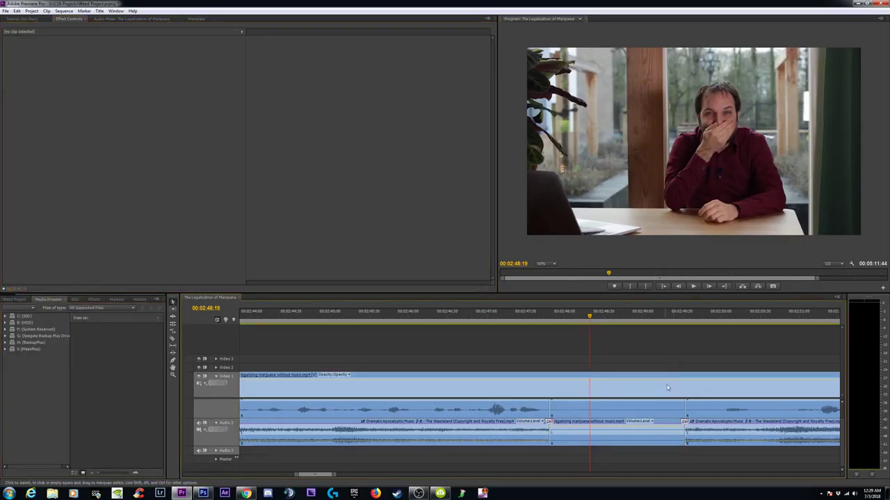
{"action": "left_click", "coordinate": [619, 436]}
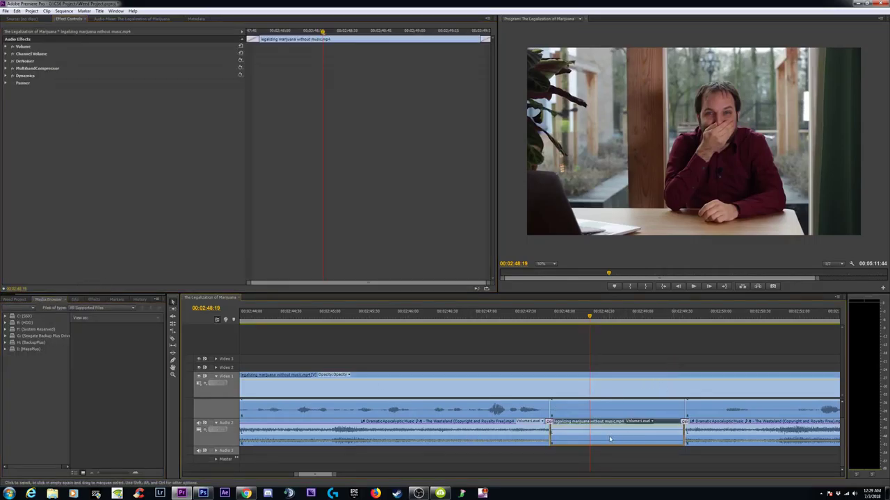
{"action": "left_click", "coordinate": [11, 91]}
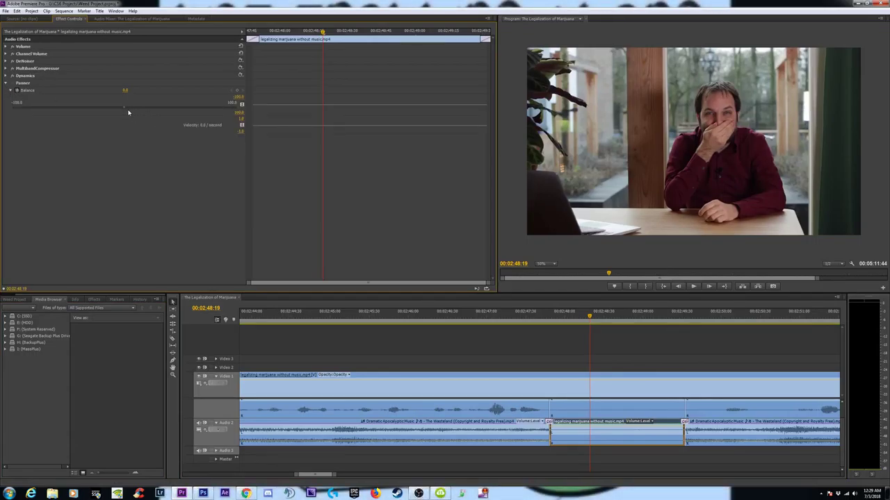
{"action": "left_click_drag", "start_coordinate": [128, 112], "coordinate": [155, 107]}
{"action": "left_click", "coordinate": [540, 317]}
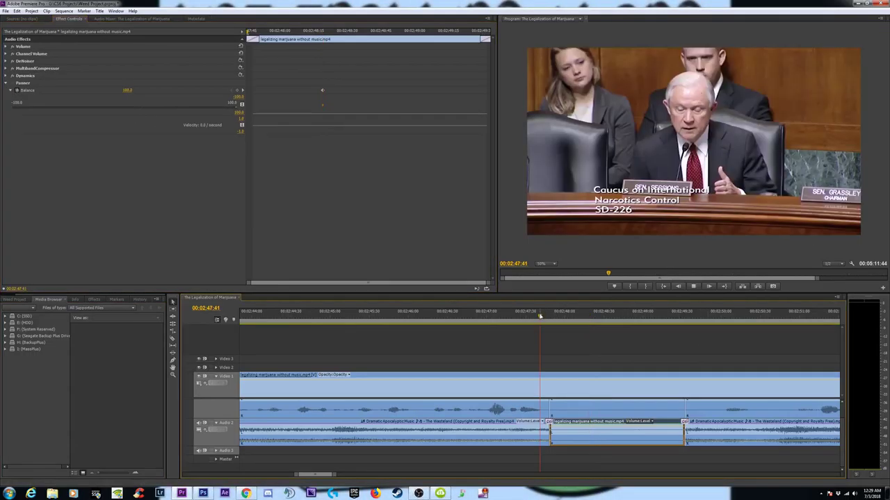
{"action": "key", "text": "space"}
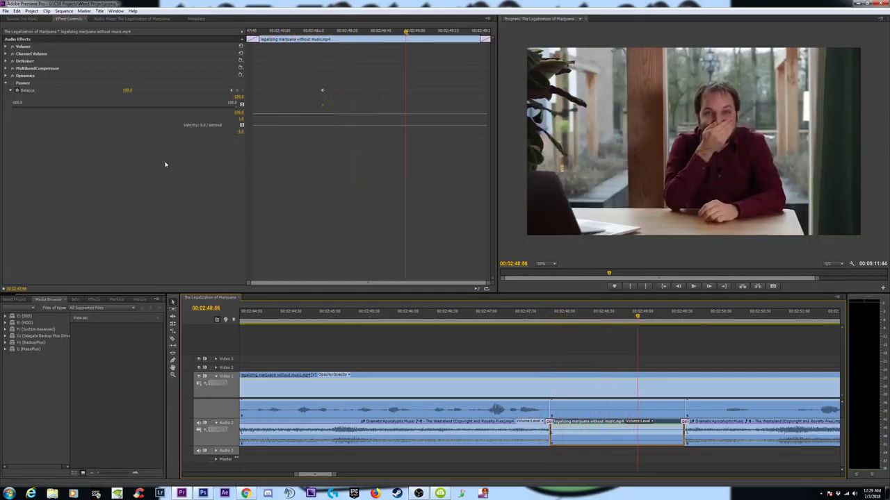
{"action": "key", "text": "ctrl+z"}
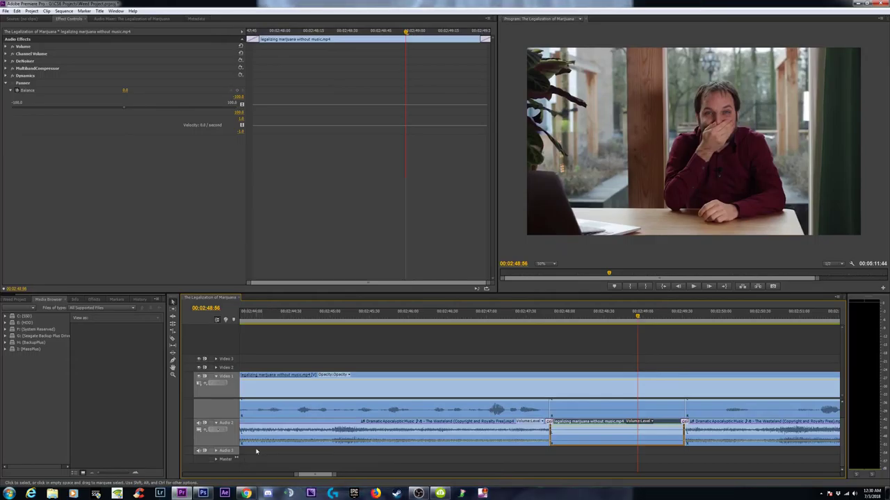
{"action": "left_click", "coordinate": [234, 453]}
{"action": "right_click", "coordinate": [235, 453]}
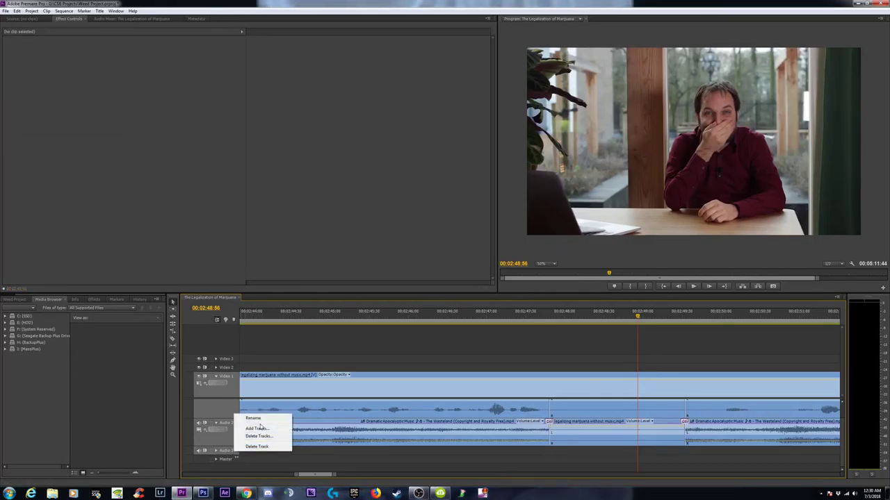
{"action": "left_click", "coordinate": [262, 429]}
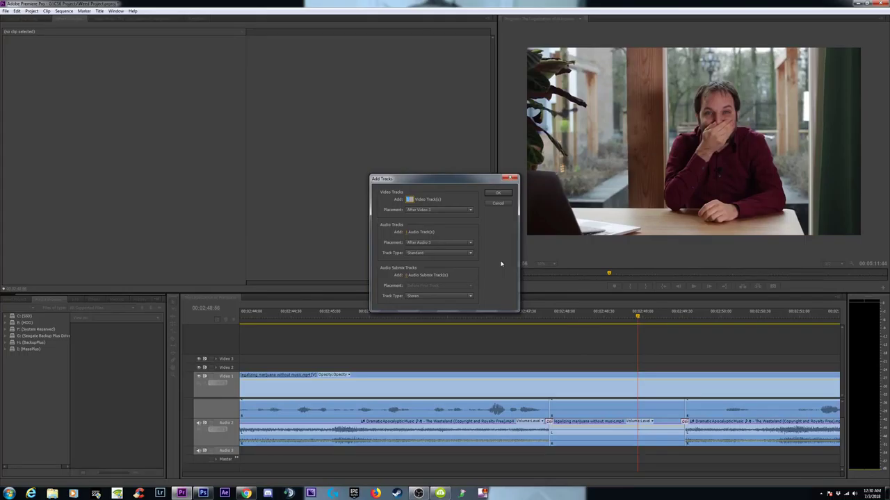
{"action": "left_click", "coordinate": [498, 204]}
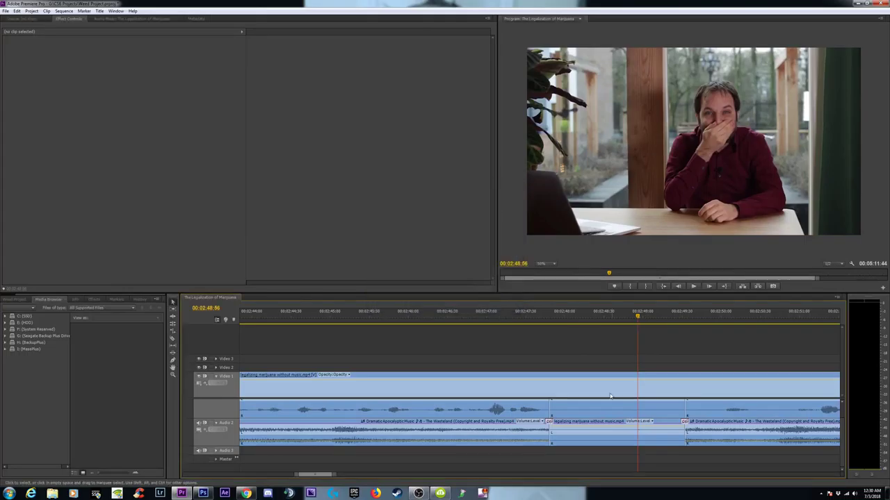
{"action": "left_click", "coordinate": [583, 438]}
- Open the middle Audio 2 clip's Audio Channels mapping, try the source choices, then cancel
{"action": "right_click", "coordinate": [584, 440]}
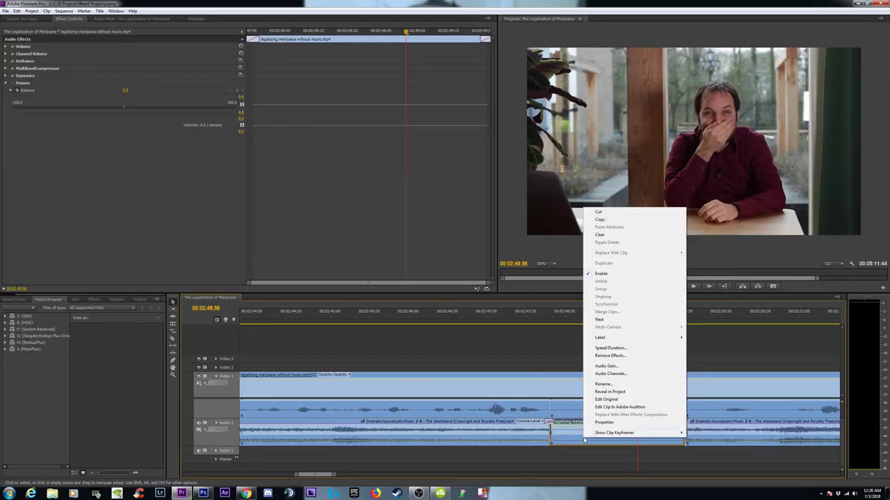
{"action": "left_click", "coordinate": [610, 374]}
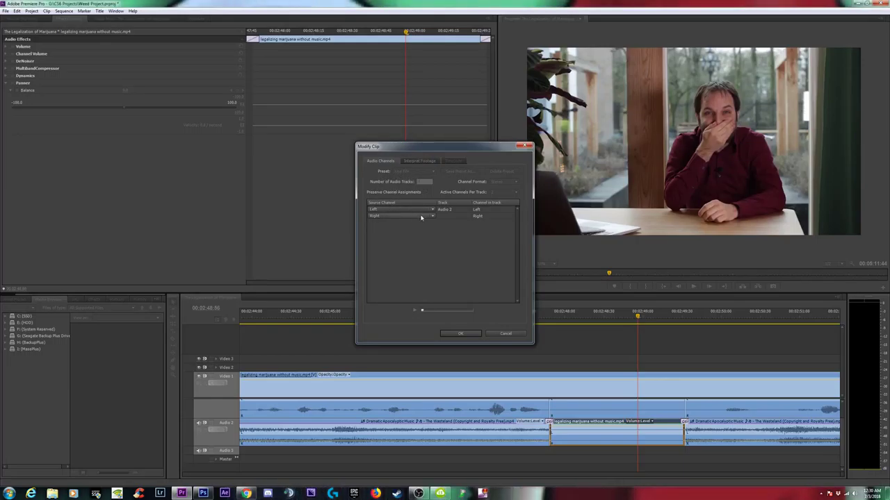
{"action": "left_click", "coordinate": [482, 202]}
{"action": "left_click", "coordinate": [443, 210]}
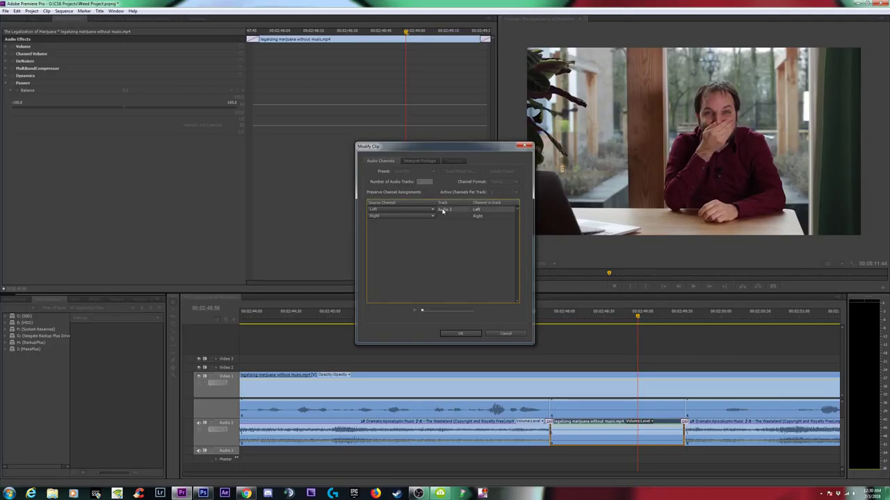
{"action": "left_click", "coordinate": [478, 218]}
{"action": "left_click", "coordinate": [427, 216]}
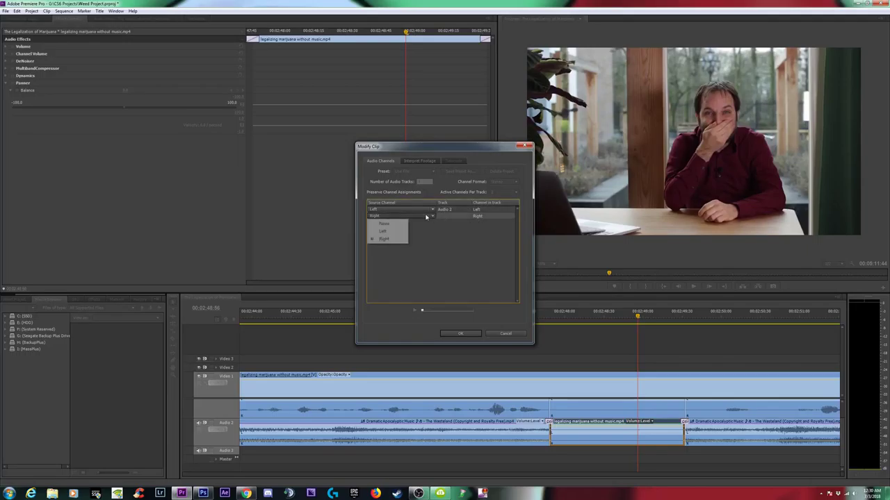
{"action": "left_click", "coordinate": [408, 210]}
{"action": "left_click", "coordinate": [406, 210]}
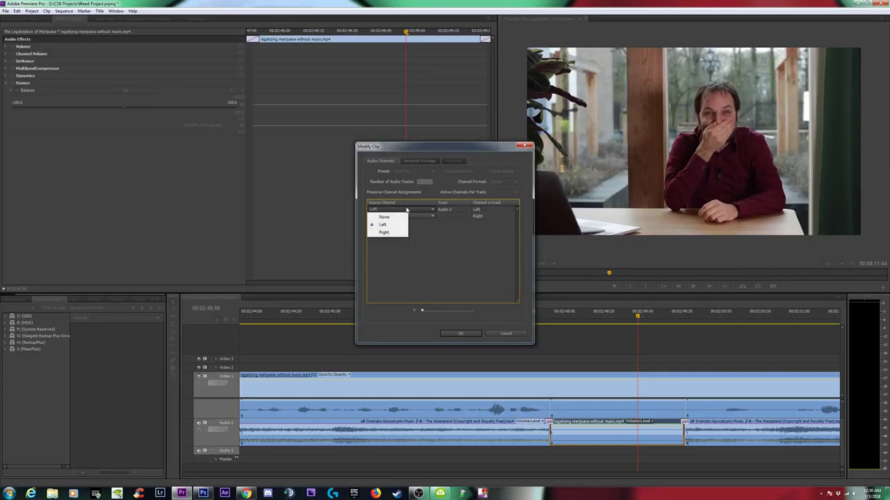
{"action": "left_click", "coordinate": [417, 215]}
{"action": "left_click", "coordinate": [418, 217]}
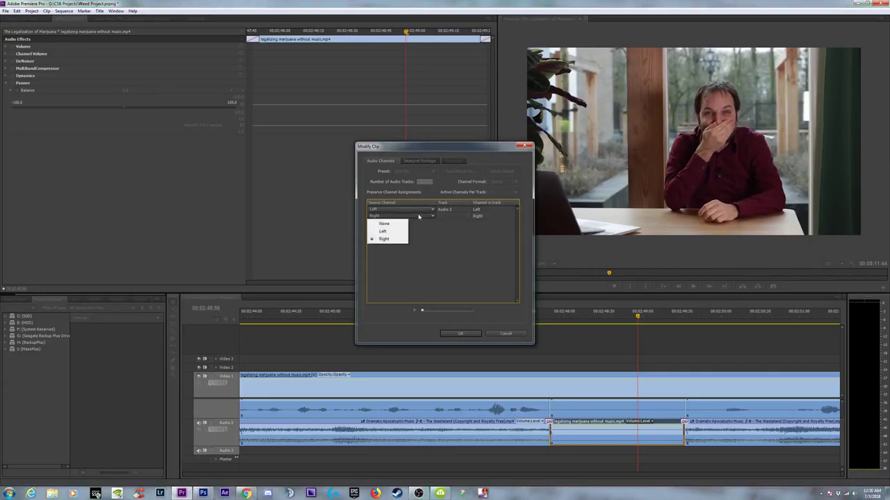
{"action": "left_click", "coordinate": [383, 232]}
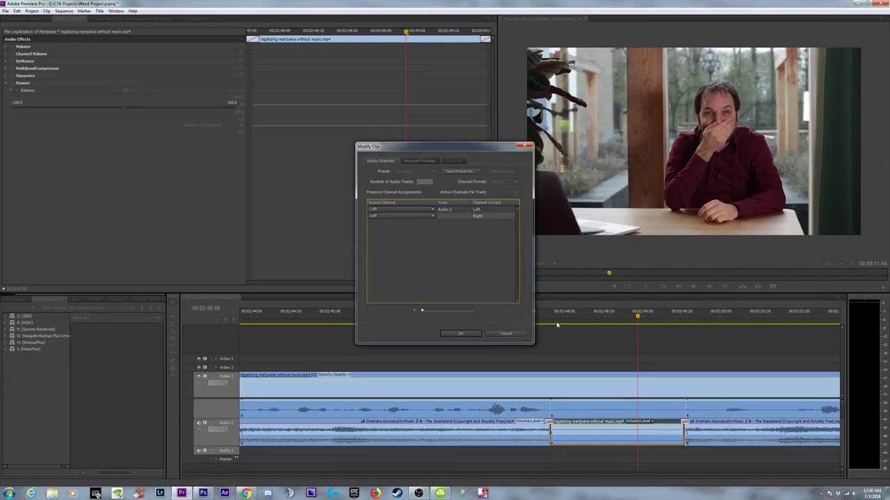
{"action": "left_click", "coordinate": [508, 334]}
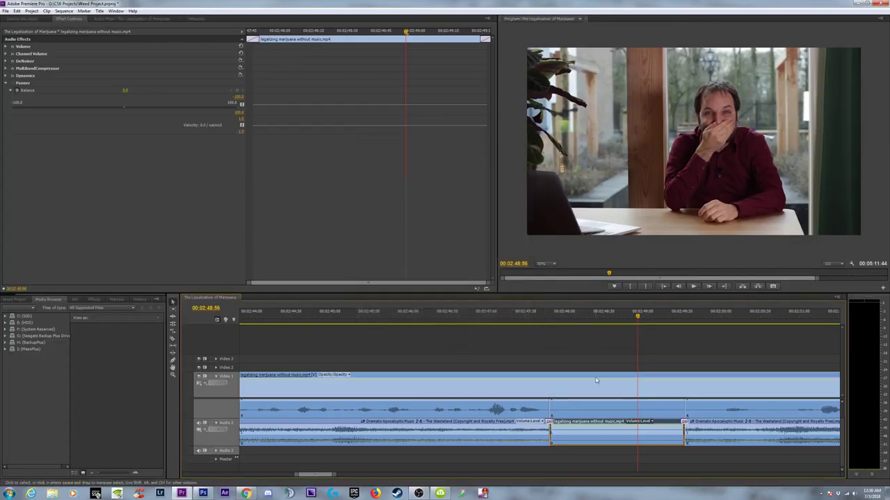
- Reopen Audio Channels, set the second channel's source to Left, apply, and play it back
{"action": "right_click", "coordinate": [589, 427]}
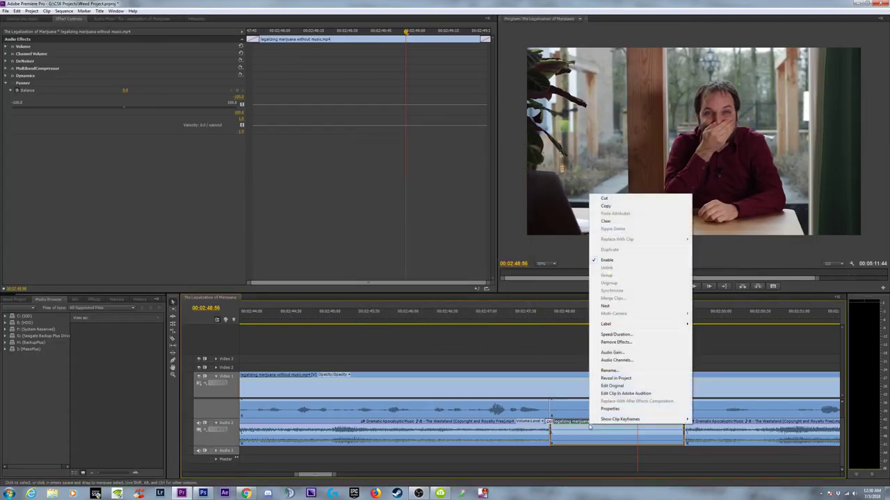
{"action": "left_click", "coordinate": [613, 362]}
{"action": "left_click", "coordinate": [399, 215]}
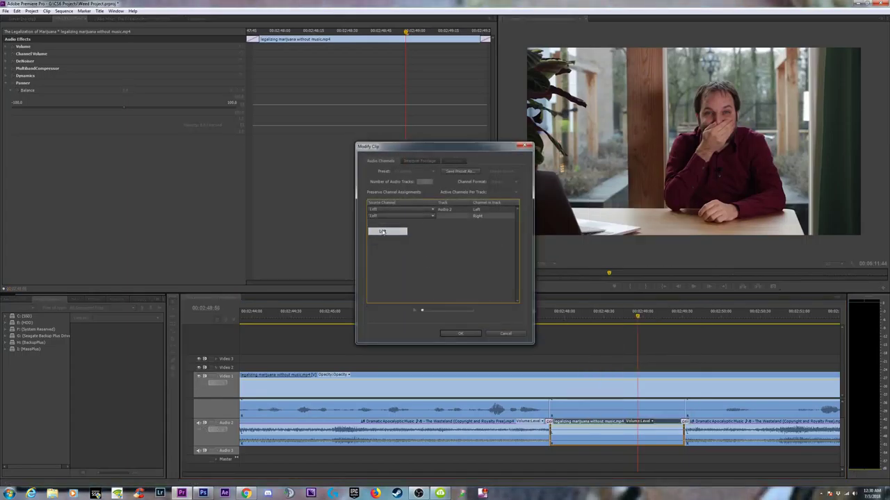
{"action": "left_click", "coordinate": [382, 232]}
{"action": "left_click", "coordinate": [460, 334]}
{"action": "left_click", "coordinate": [540, 318]}
{"action": "key", "text": "space"}
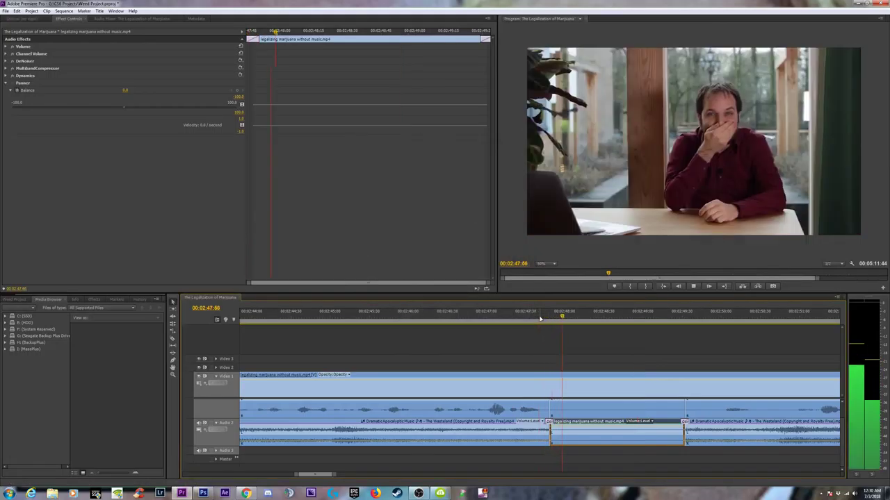
- On the interview's Audio 1 section, set the second channel's Source Channel to Left
{"action": "key", "text": "space"}
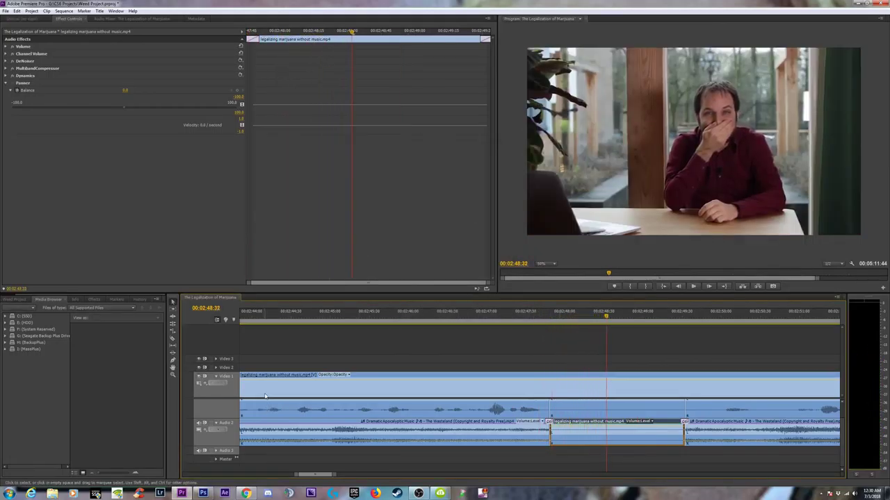
{"action": "left_click", "coordinate": [579, 410]}
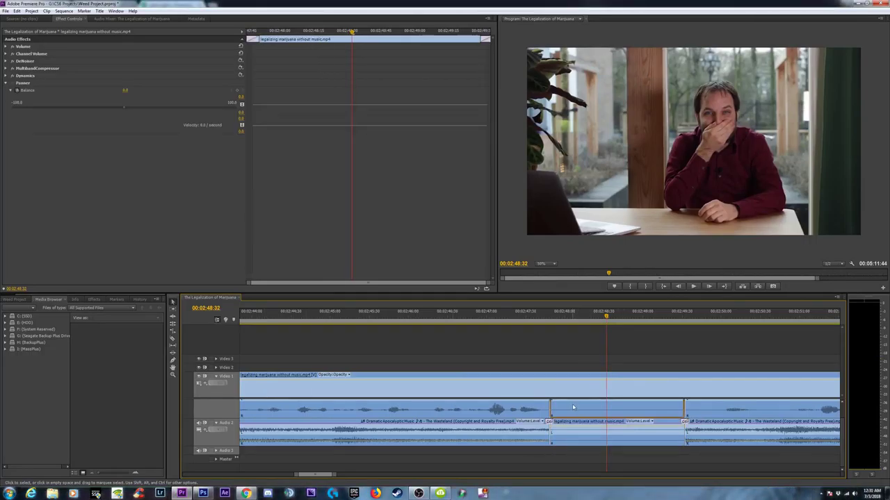
{"action": "right_click", "coordinate": [572, 404]}
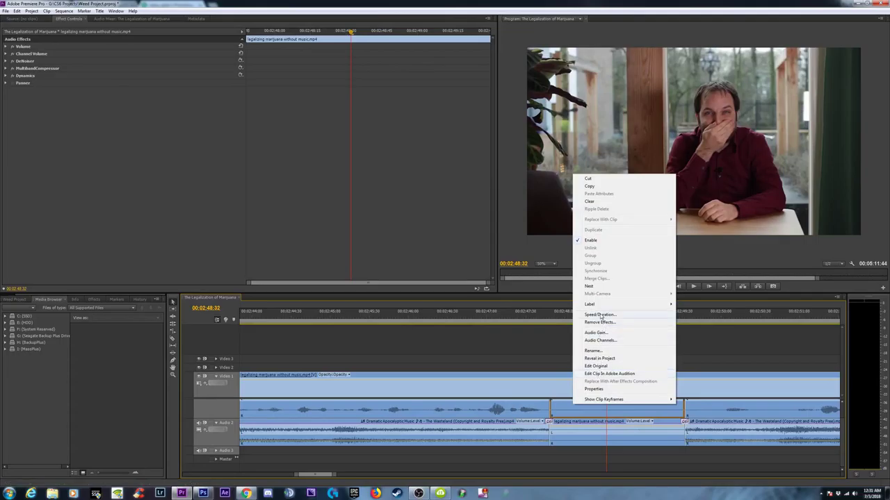
{"action": "left_click", "coordinate": [599, 340]}
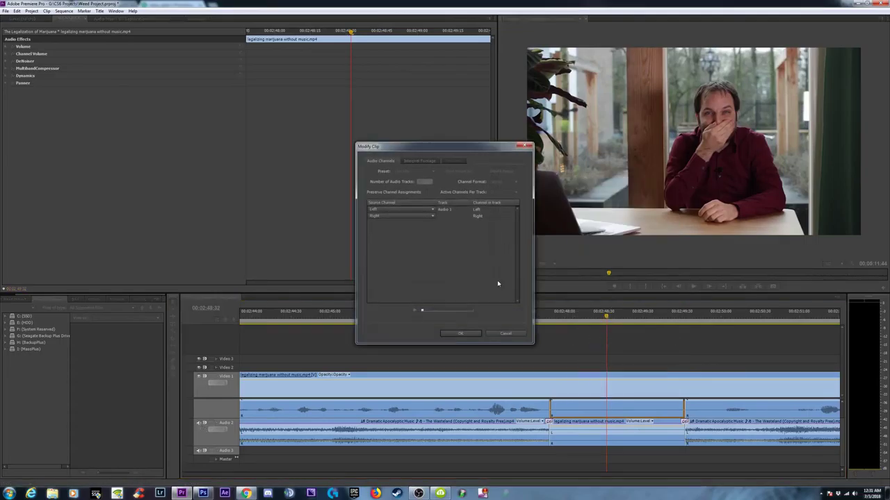
{"action": "left_click", "coordinate": [403, 215]}
{"action": "left_click", "coordinate": [382, 233]}
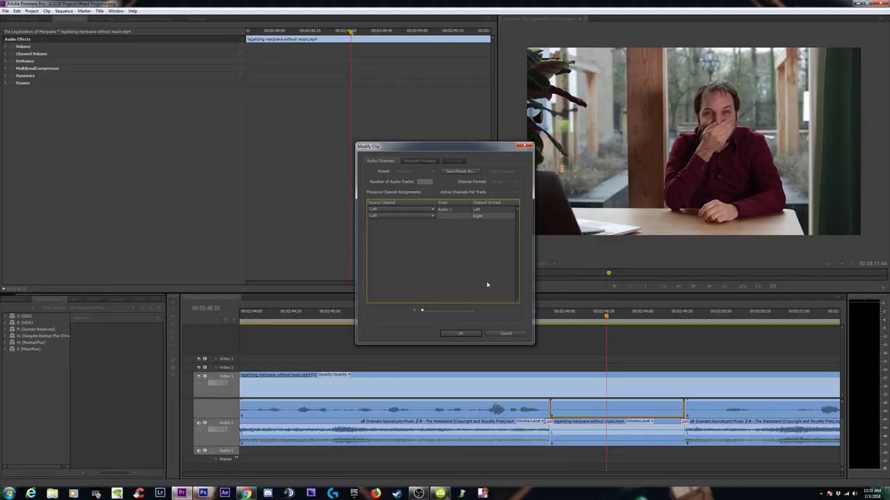
{"action": "left_click", "coordinate": [460, 337]}
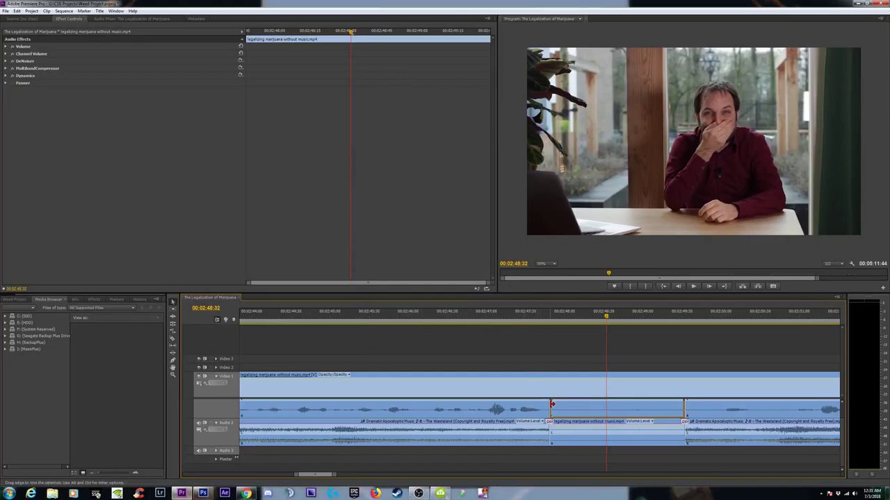
- Delete the middle interview copy from Audio 2 and play back the resulting gap
{"action": "left_click", "coordinate": [545, 312]}
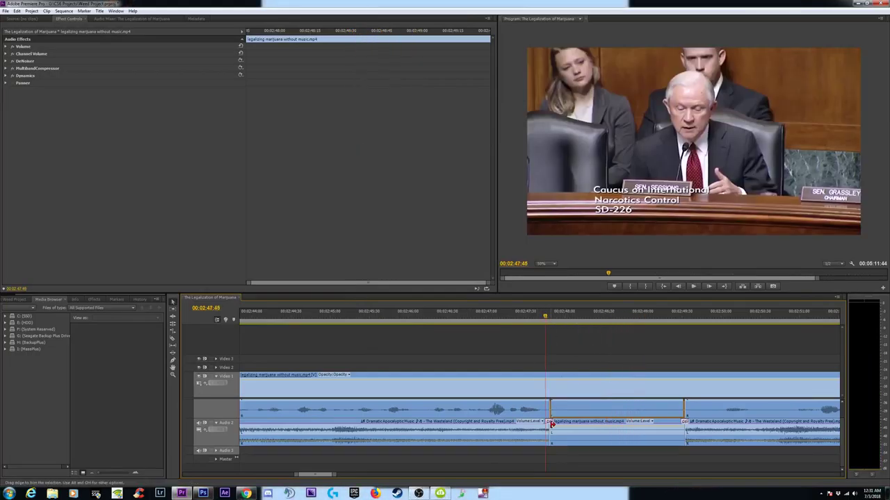
{"action": "left_click", "coordinate": [583, 436]}
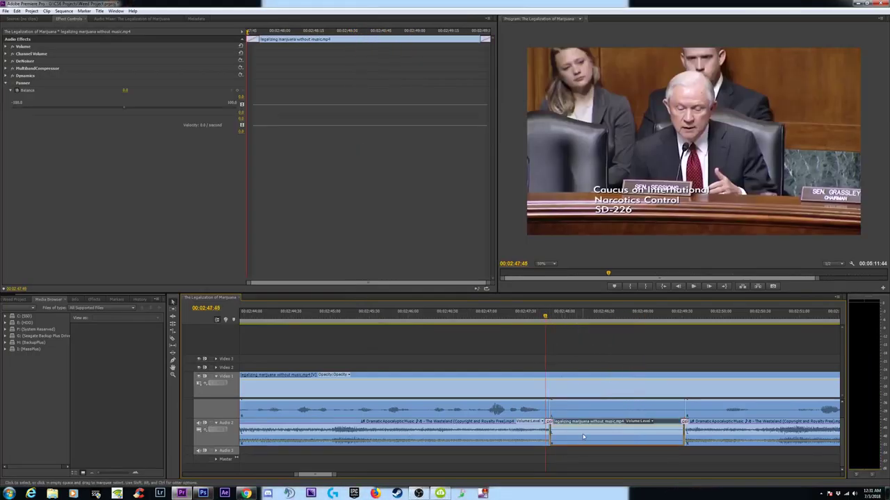
{"action": "key", "text": "Delete"}
{"action": "key", "text": "space"}
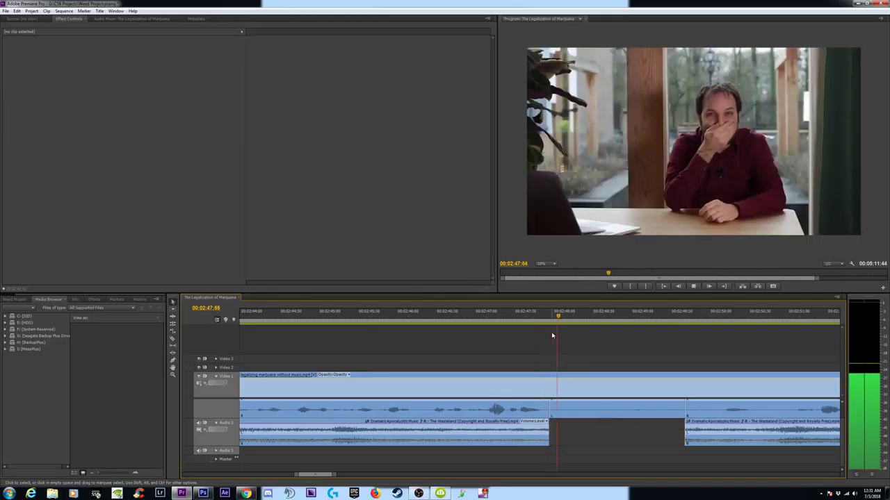
{"action": "key", "text": "space"}
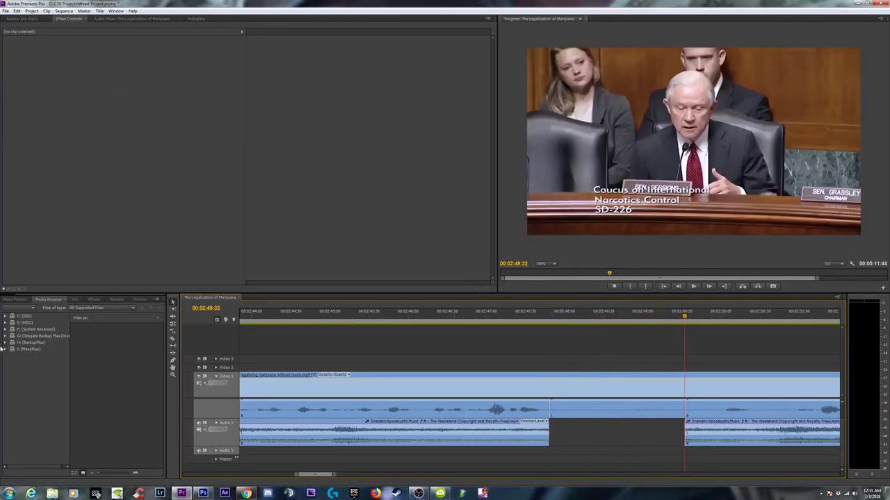
- Add Constant Power transitions from Favorites at both edges of the music gap
{"action": "left_click", "coordinate": [93, 299]}
{"action": "left_click", "coordinate": [6, 352]}
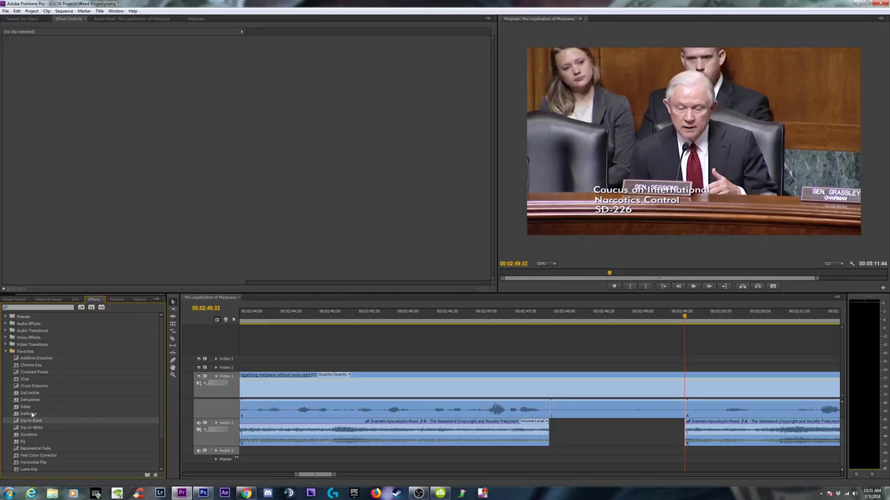
{"action": "mouse_move", "coordinate": [31, 372]}
{"action": "left_mouse_down"}
{"action": "mouse_move", "coordinate": [420, 361]}
{"action": "mouse_move", "coordinate": [546, 428]}
{"action": "left_mouse_up"}
{"action": "left_click_drag", "start_coordinate": [53, 376], "coordinate": [686, 425]}
{"action": "left_click_drag", "start_coordinate": [699, 465], "coordinate": [515, 403]}
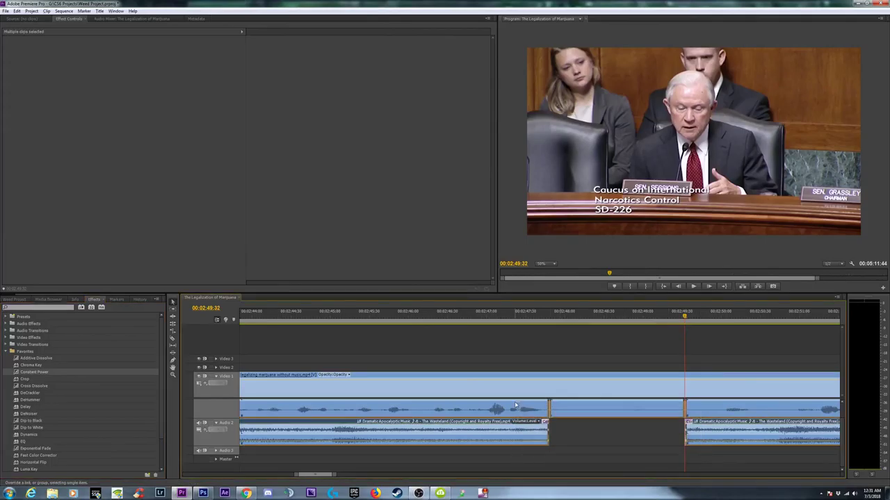
{"action": "scroll", "coordinate": [842, 444], "scroll_direction": "up", "scroll_amount": 2}
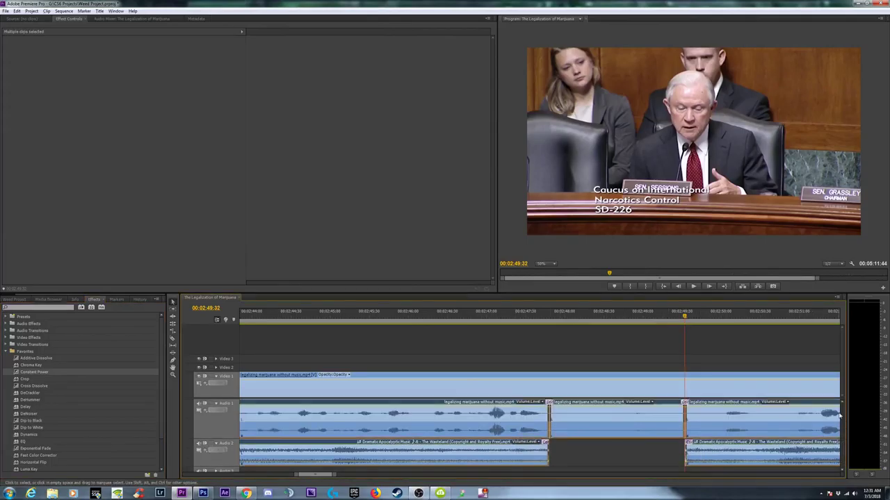
{"action": "left_click", "coordinate": [510, 316]}
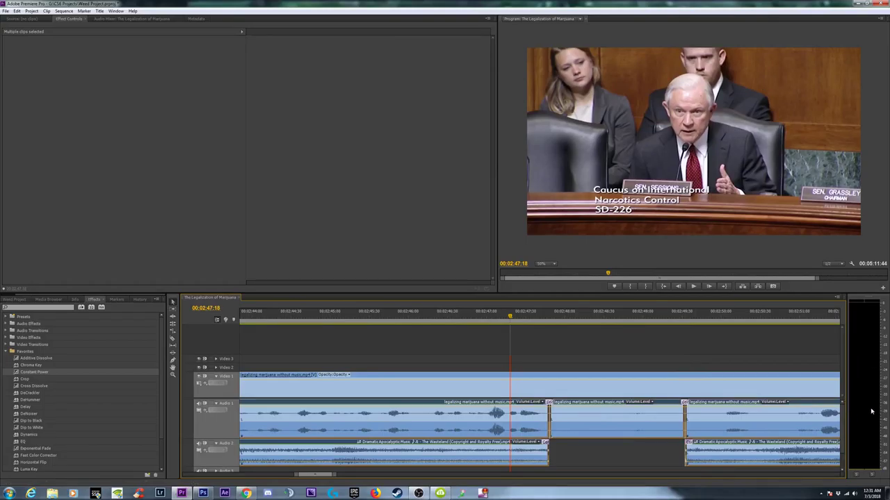
- Play the sequence across the new cuts, zooming out and back in while it plays
{"action": "key", "text": "space"}
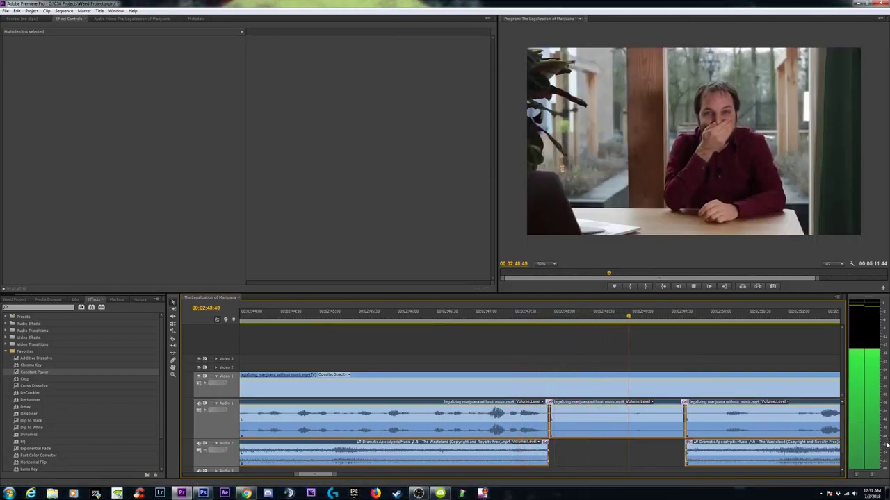
{"action": "key", "text": "minus"}
{"action": "key", "text": "minus"}
{"action": "key", "text": "minus"}
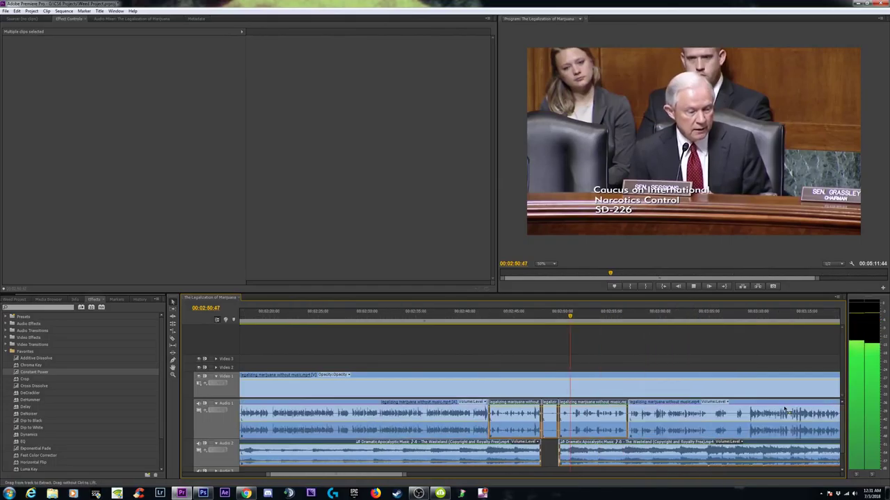
{"action": "key", "text": "minus"}
{"action": "key", "text": "minus"}
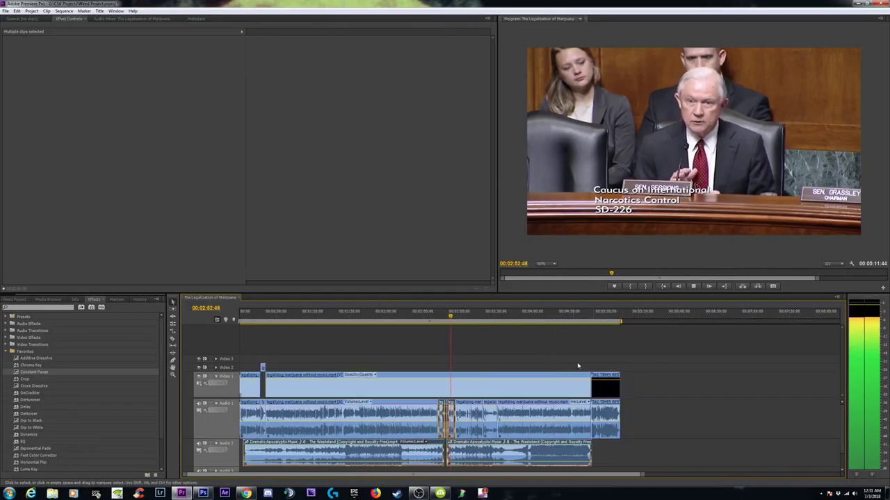
{"action": "key", "text": "equal"}
{"action": "key", "text": "equal"}
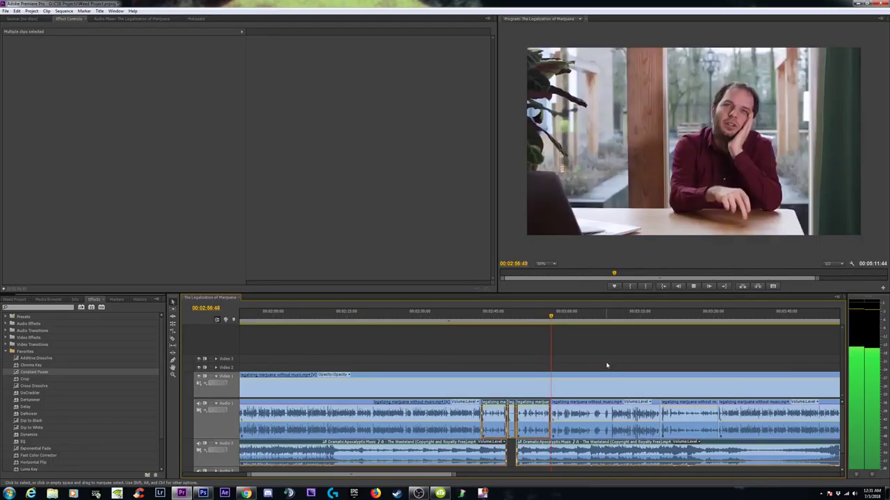
{"action": "left_click", "coordinate": [607, 365]}
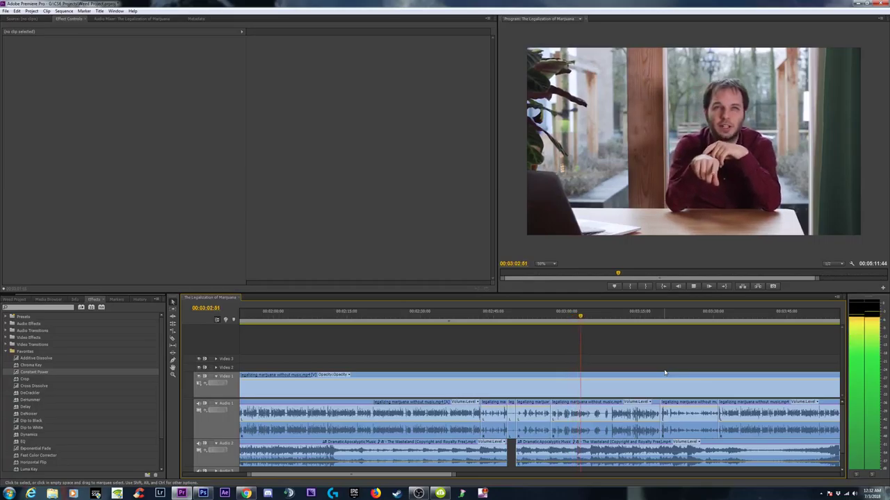
{"action": "key", "text": "minus"}
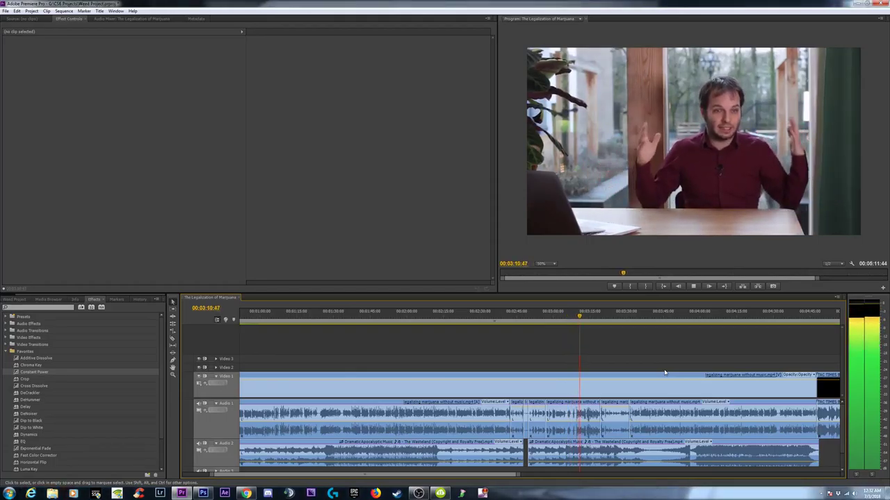
{"action": "key", "text": "space"}
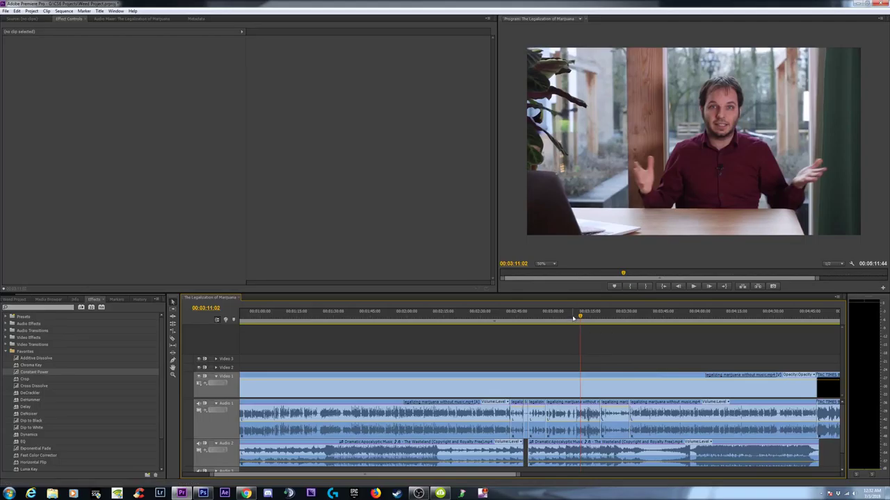
- Move the playhead to 03:08:25 and zoom out to fit the whole sequence
{"action": "left_click", "coordinate": [573, 317]}
{"action": "key", "text": "="}
{"action": "key", "text": "="}
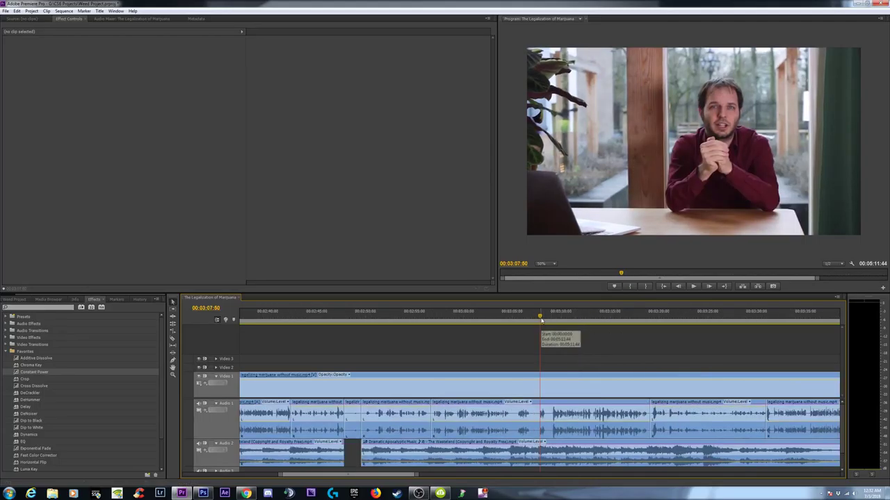
{"action": "left_click", "coordinate": [551, 319]}
{"action": "key", "text": "minus"}
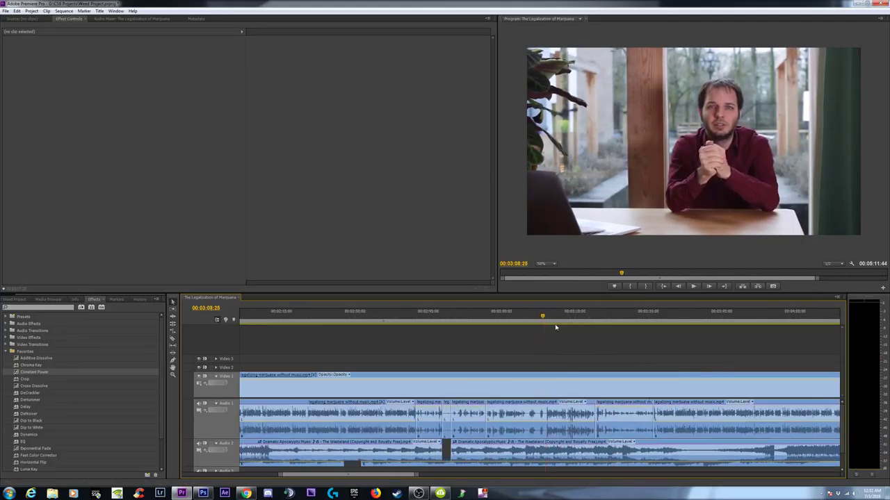
{"action": "key", "text": "minus"}
{"action": "key", "text": "minus"}
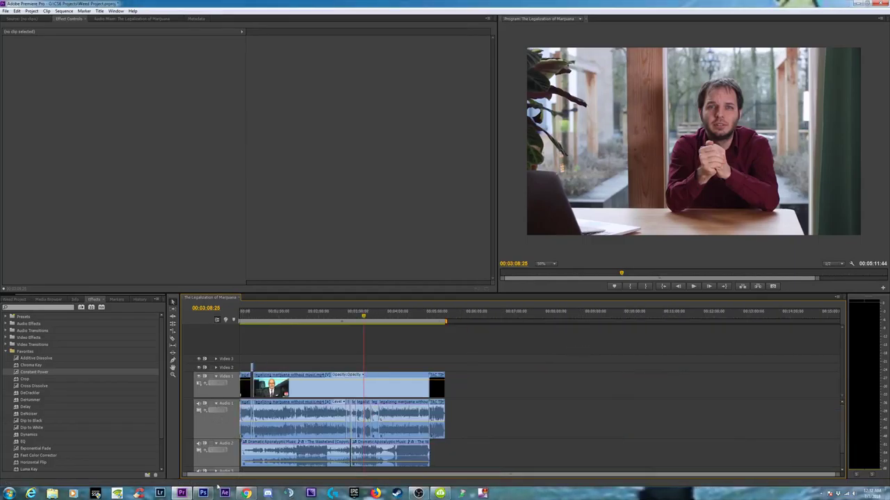
- Minimize the YouTube browser window and Premiere to reveal the desktop
{"action": "mouse_move", "coordinate": [202, 494]}
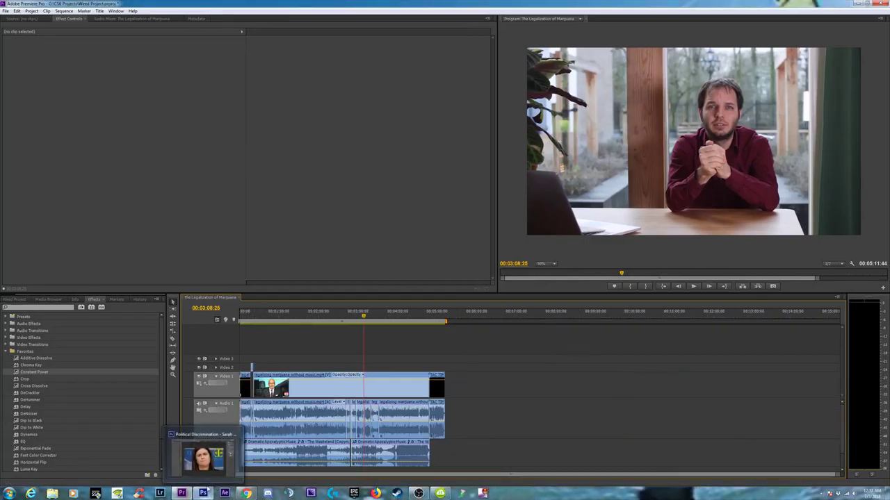
{"action": "left_click", "coordinate": [9, 494]}
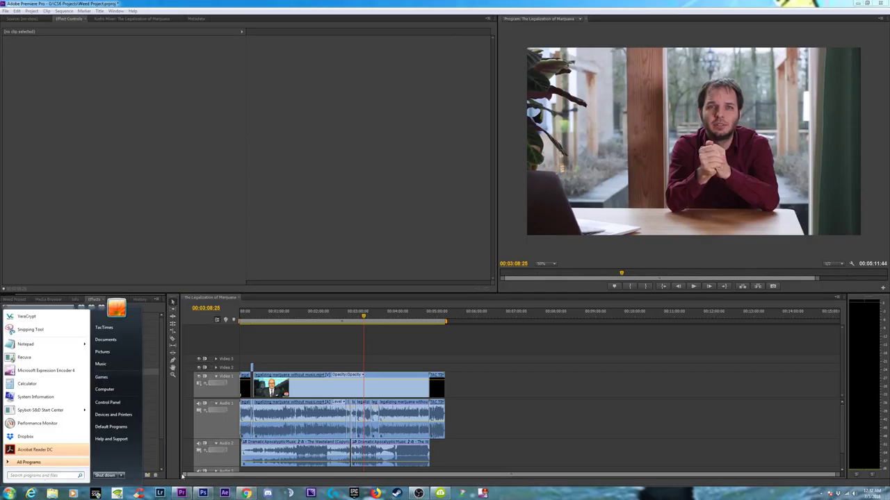
{"action": "left_click", "coordinate": [246, 494]}
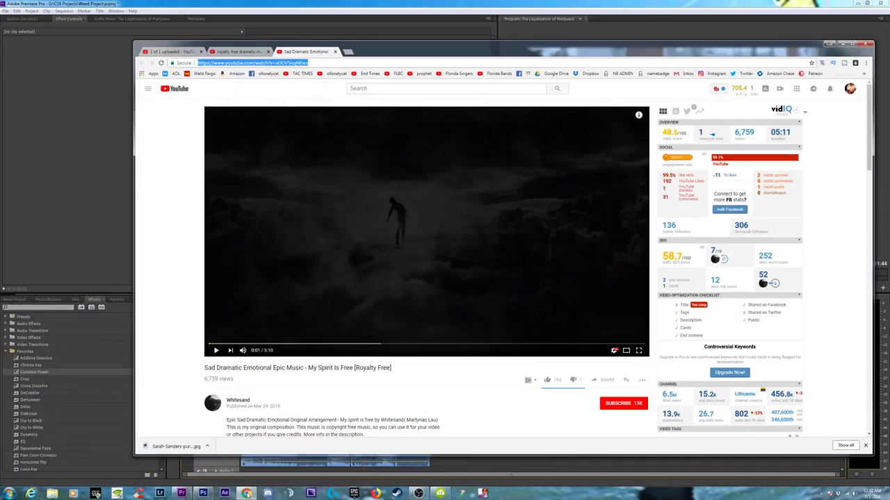
{"action": "left_click", "coordinate": [829, 44]}
{"action": "left_click", "coordinate": [857, 4]}
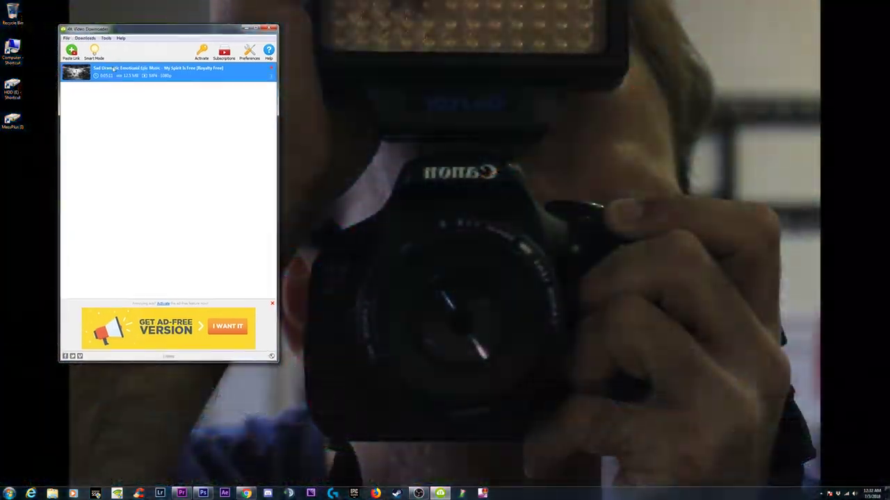
- Select the Sad Dramatic Emotional Epic Music download and restore Premiere to a smaller window
{"action": "left_click_drag", "start_coordinate": [148, 33], "coordinate": [128, 31]}
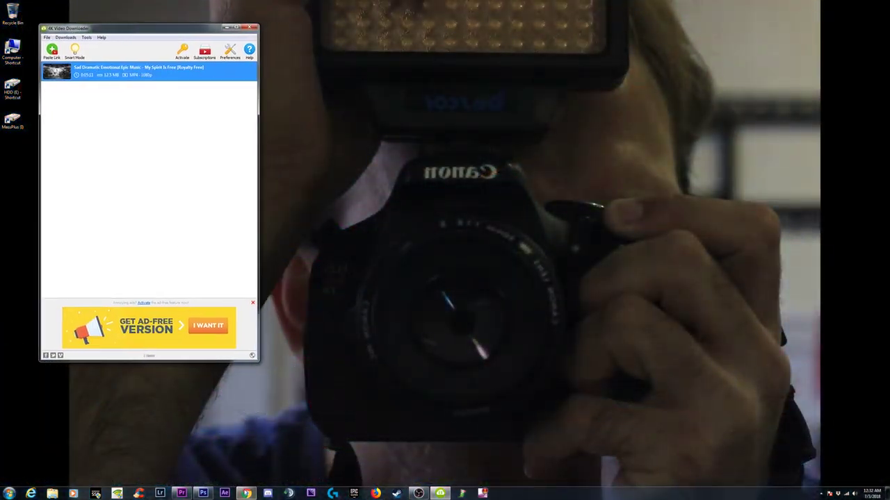
{"action": "left_click", "coordinate": [246, 493]}
{"action": "left_click", "coordinate": [131, 27]}
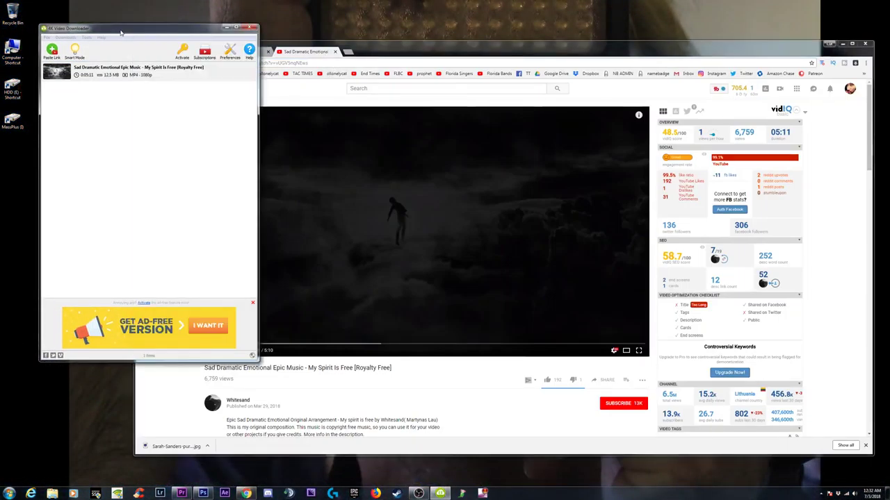
{"action": "left_click", "coordinate": [104, 68]}
{"action": "left_click_drag", "start_coordinate": [378, 47], "coordinate": [387, 31]}
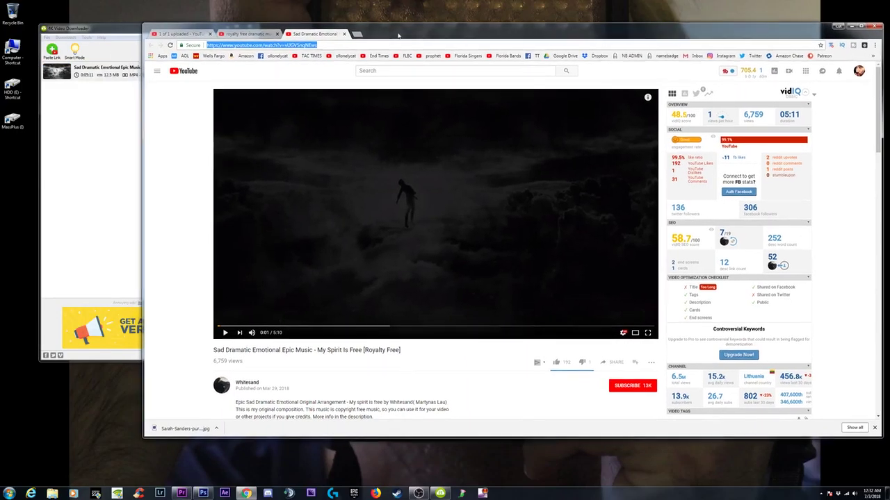
{"action": "left_click", "coordinate": [182, 493]}
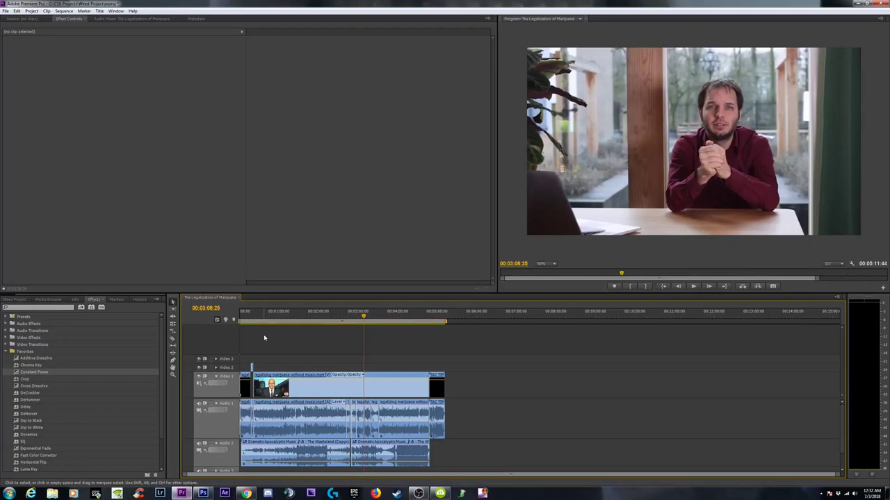
{"action": "double_click", "coordinate": [788, 4]}
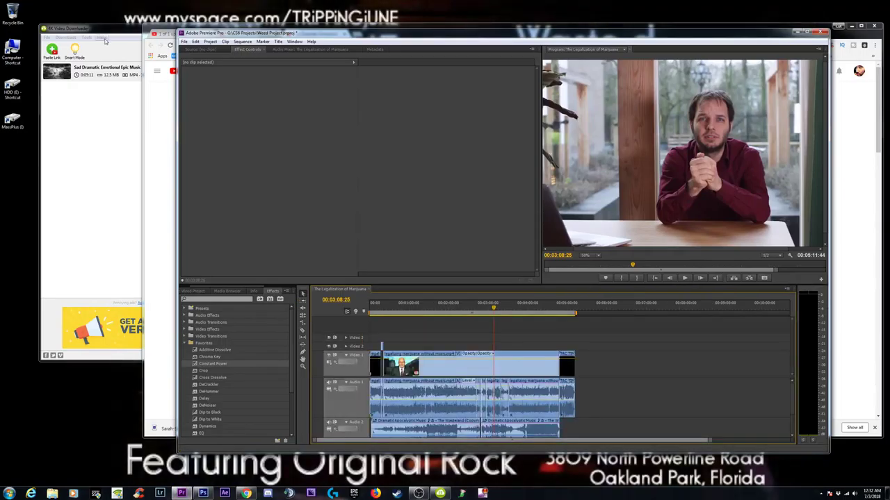
- Show the downloaded music file in its folder and drag it onto the end of the sequence
{"action": "left_click", "coordinate": [100, 31]}
{"action": "right_click", "coordinate": [103, 68]}
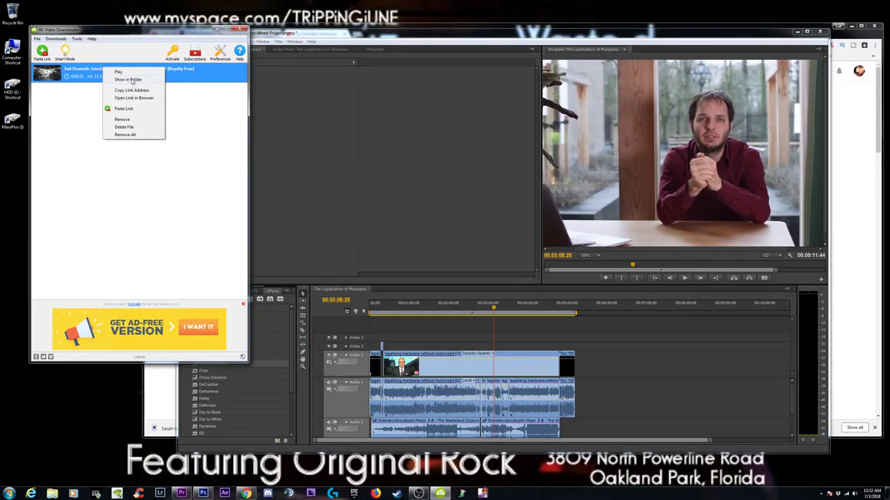
{"action": "left_click", "coordinate": [129, 79]}
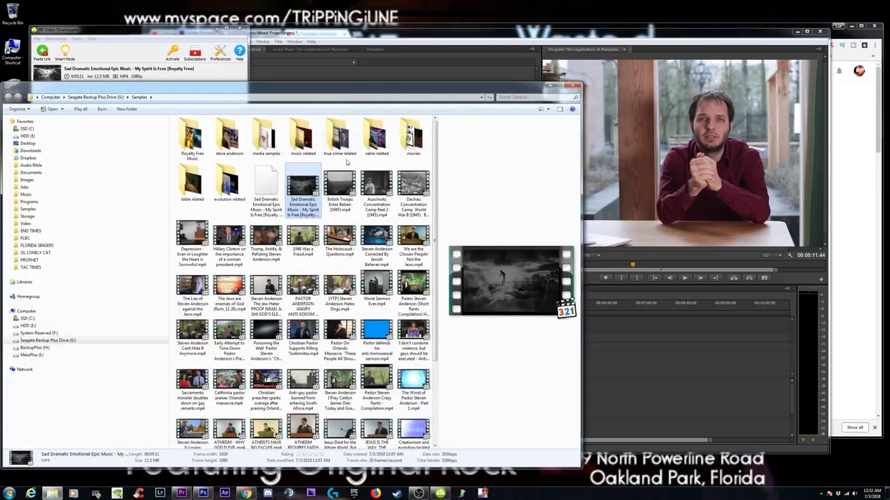
{"action": "left_click_drag", "start_coordinate": [299, 179], "coordinate": [623, 367]}
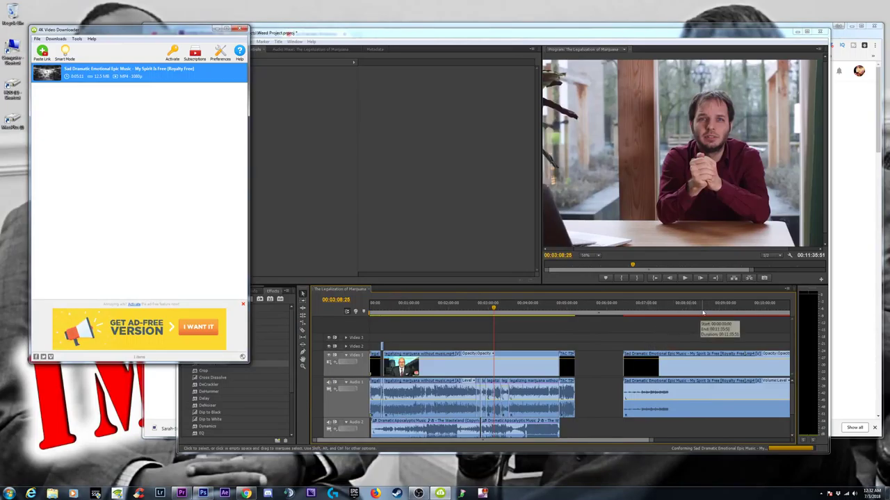
- Zoom out to the new clip, select the Dramatic Apocalyptic Music clip, and maximize Premiere
{"action": "left_click", "coordinate": [692, 305]}
{"action": "key", "text": "minus"}
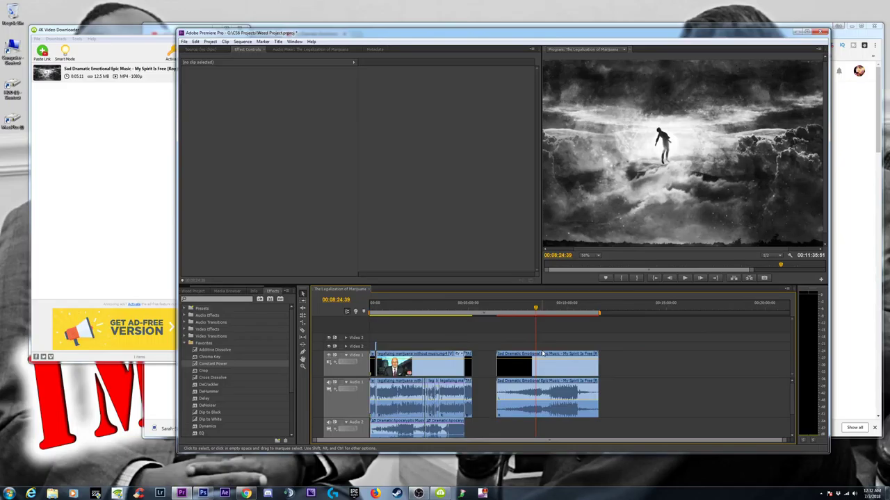
{"action": "left_click", "coordinate": [445, 432]}
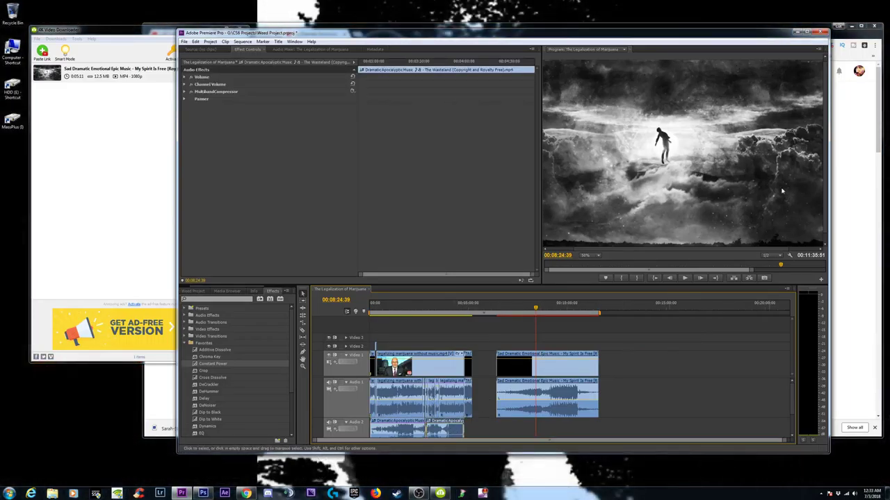
{"action": "left_click", "coordinate": [807, 32]}
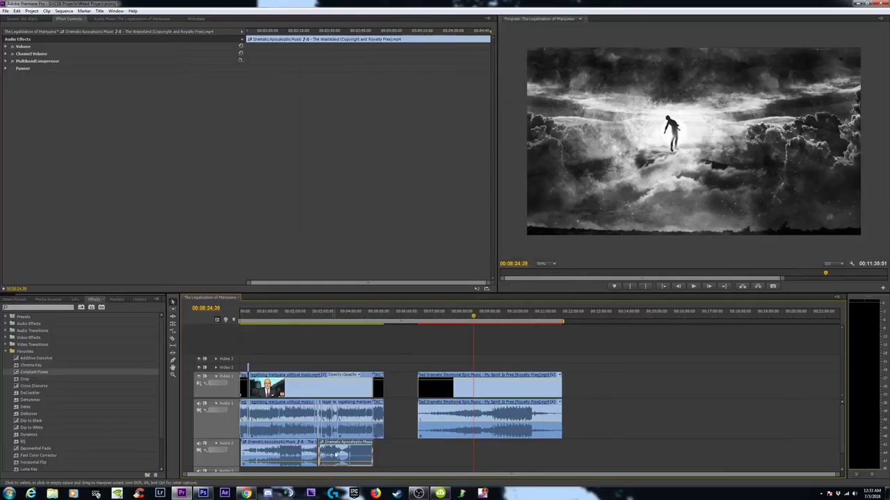
- Copy the Audio 2 music clip and give its end a lengthened Constant Power fade-out
{"action": "right_click", "coordinate": [337, 451]}
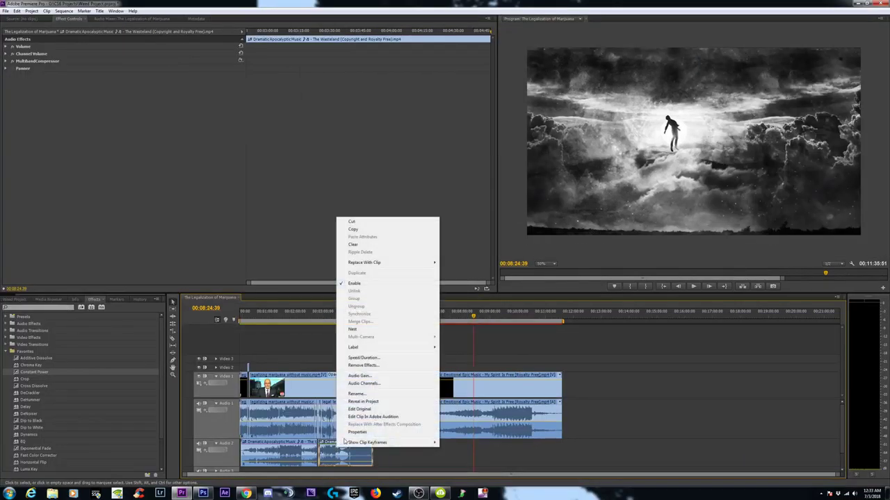
{"action": "left_click", "coordinate": [354, 229]}
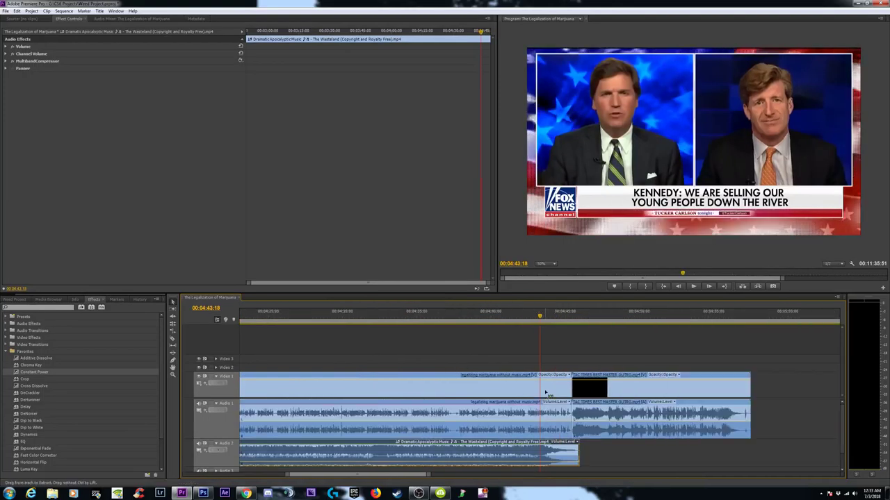
{"action": "left_click", "coordinate": [661, 460]}
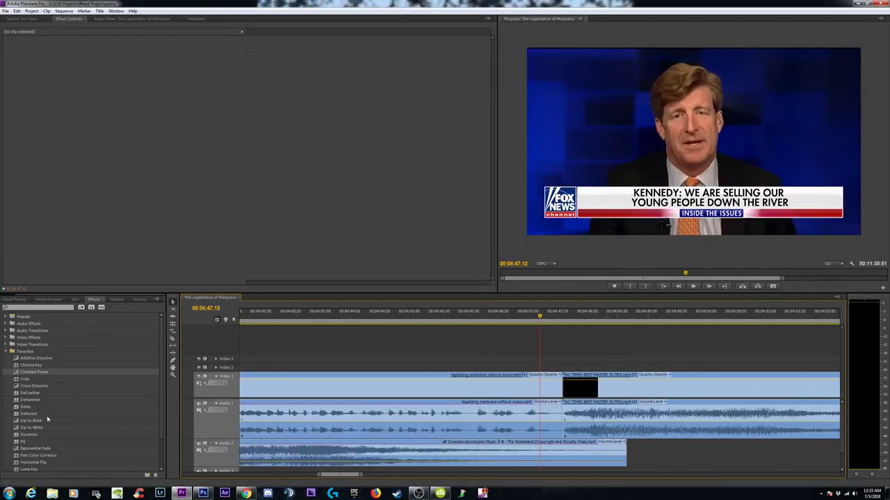
{"action": "left_click", "coordinate": [624, 443]}
{"action": "key", "text": "="}
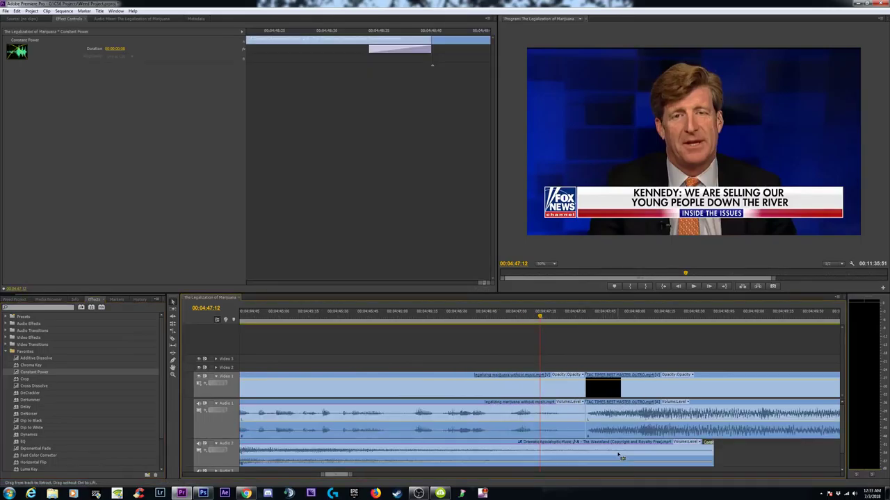
{"action": "left_click_drag", "start_coordinate": [704, 443], "coordinate": [589, 450]}
{"action": "key", "text": "minus"}
{"action": "key", "text": "minus"}
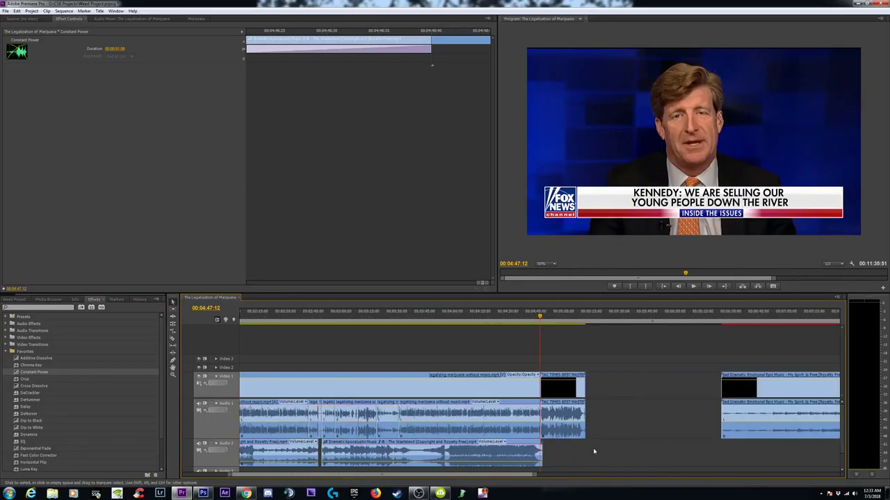
- Select the Dramatic Apocalyptic Music clip and jump to 00:06:59:46, zoomed out
{"action": "left_click", "coordinate": [462, 457]}
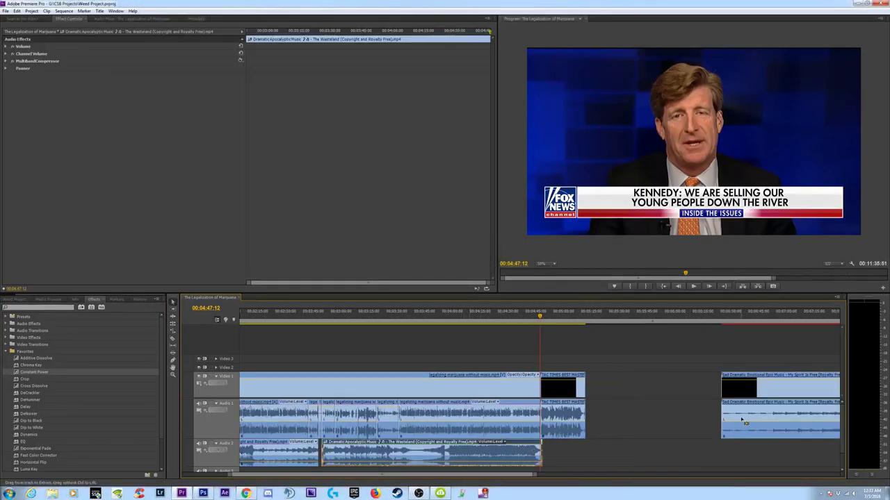
{"action": "left_click", "coordinate": [794, 310]}
{"action": "key", "text": "minus"}
{"action": "key", "text": "minus"}
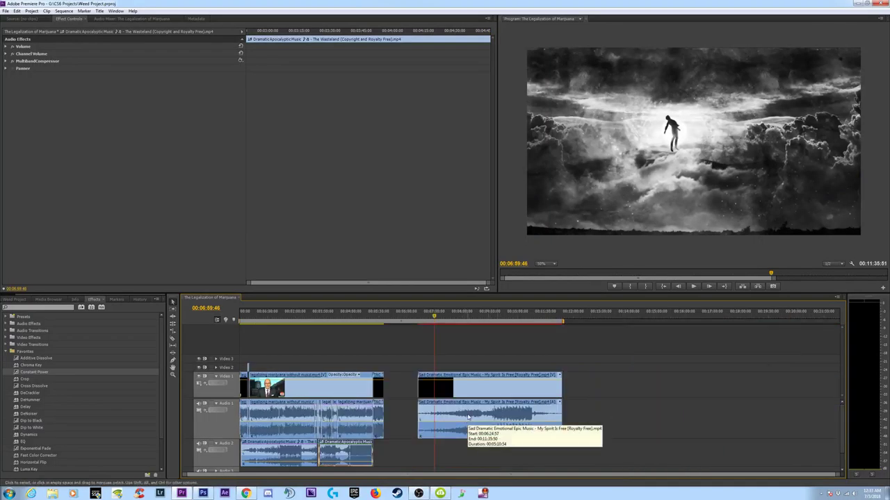
- Paste the copied audio attributes, including MultibandCompressor, onto the Sad Dramatic Emotional Epic Music clip
{"action": "left_click", "coordinate": [464, 413]}
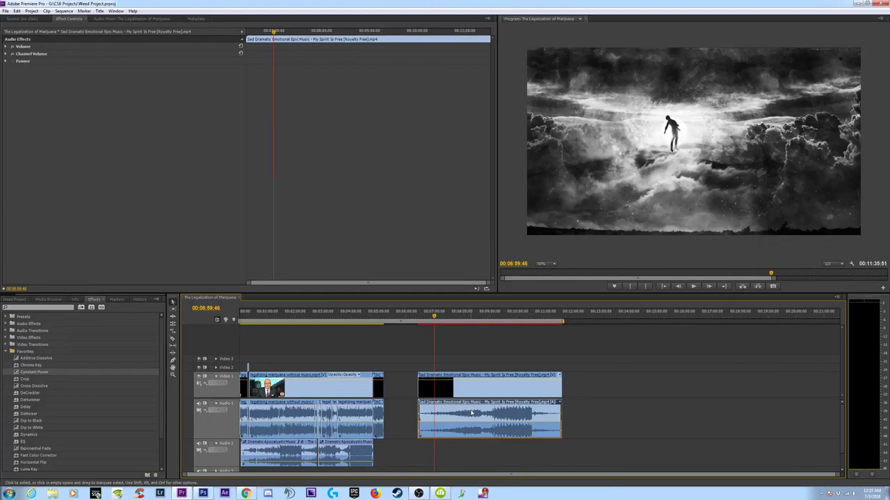
{"action": "key", "text": "equal"}
{"action": "right_click", "coordinate": [571, 411]}
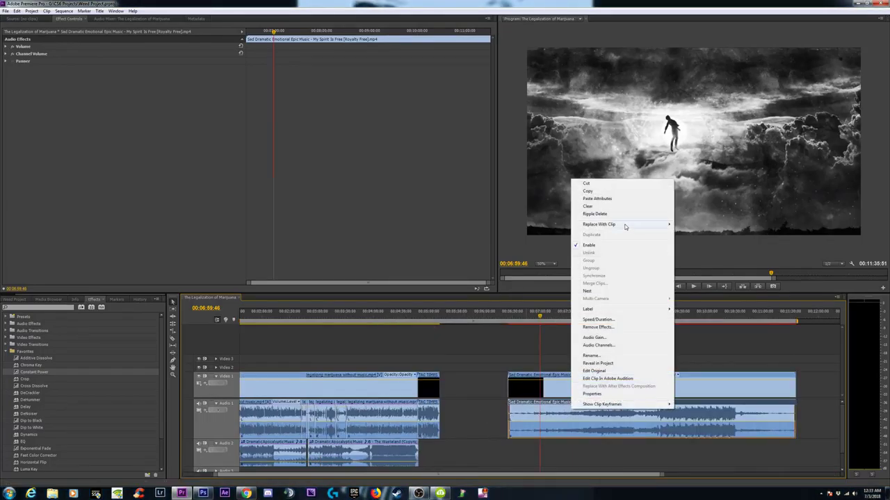
{"action": "left_click", "coordinate": [603, 201]}
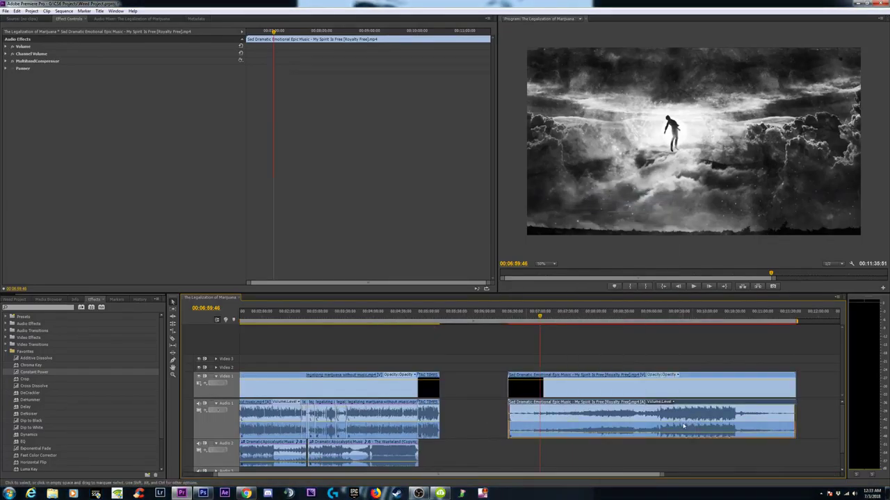
- Play through the music's ending and stop at about 00:10:29:46
{"action": "left_click", "coordinate": [654, 420]}
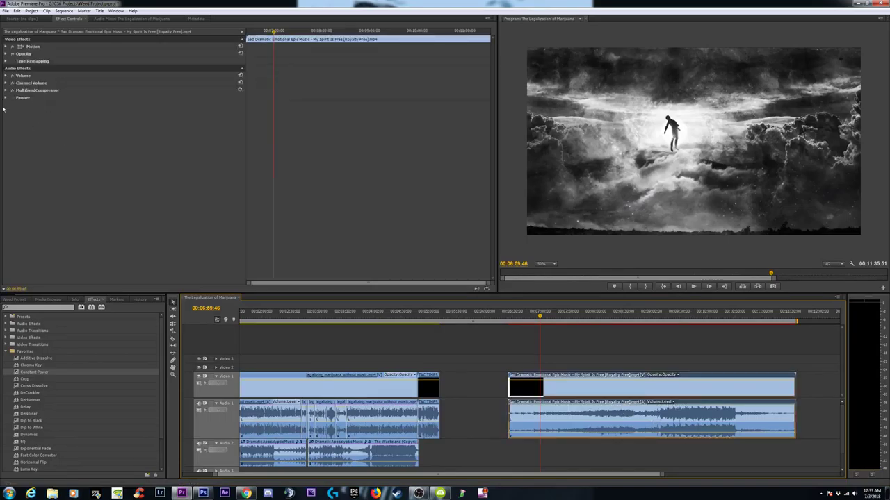
{"action": "left_click", "coordinate": [699, 317]}
{"action": "key", "text": "space"}
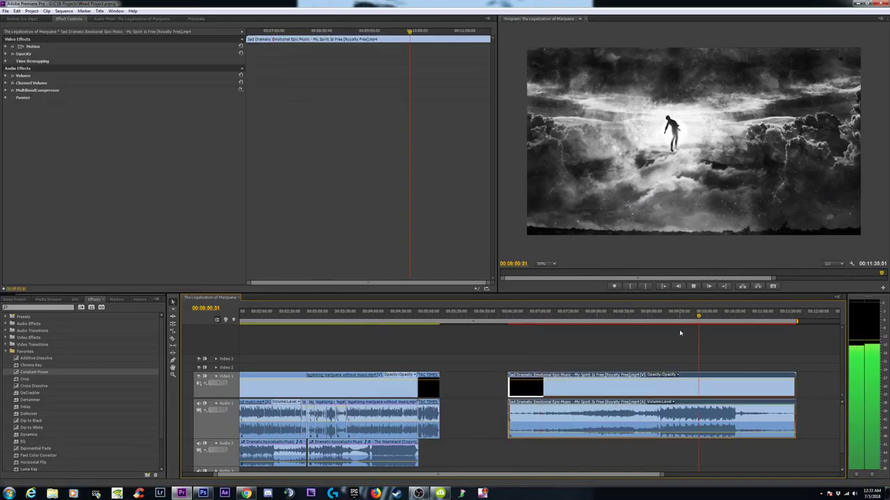
{"action": "left_click", "coordinate": [720, 318]}
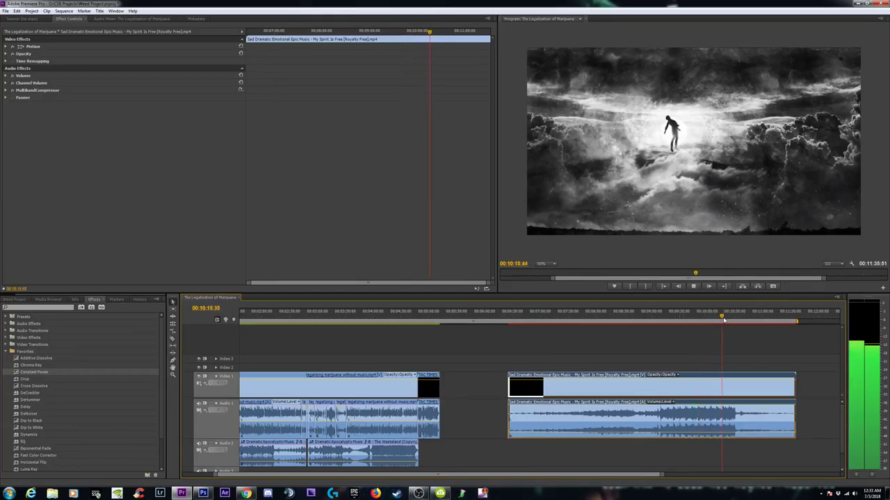
{"action": "left_click", "coordinate": [731, 314]}
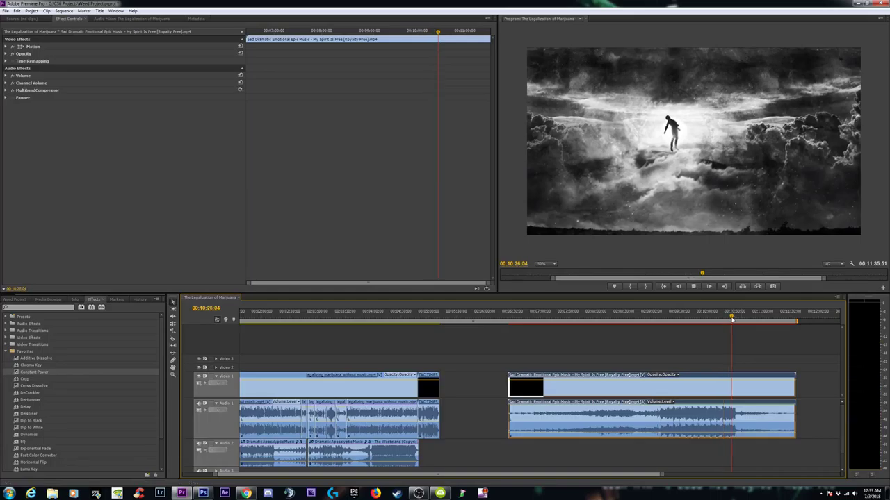
{"action": "key", "text": "equal"}
{"action": "key", "text": "equal"}
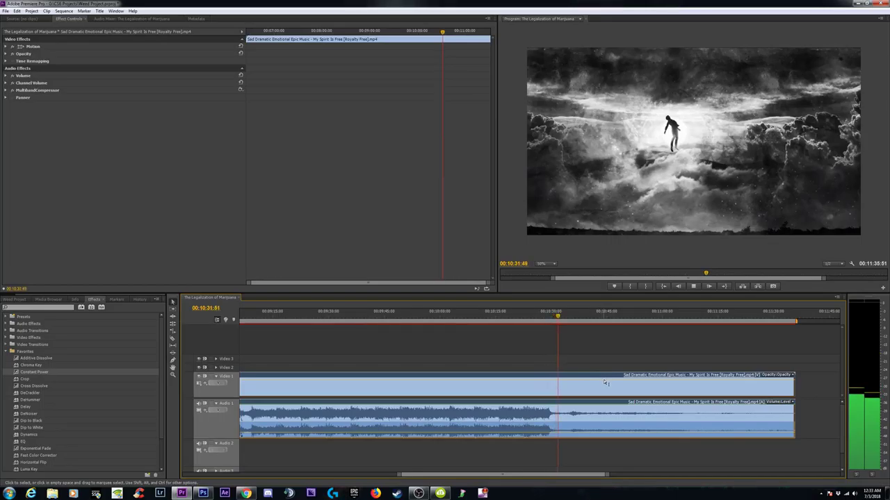
{"action": "left_click", "coordinate": [546, 319]}
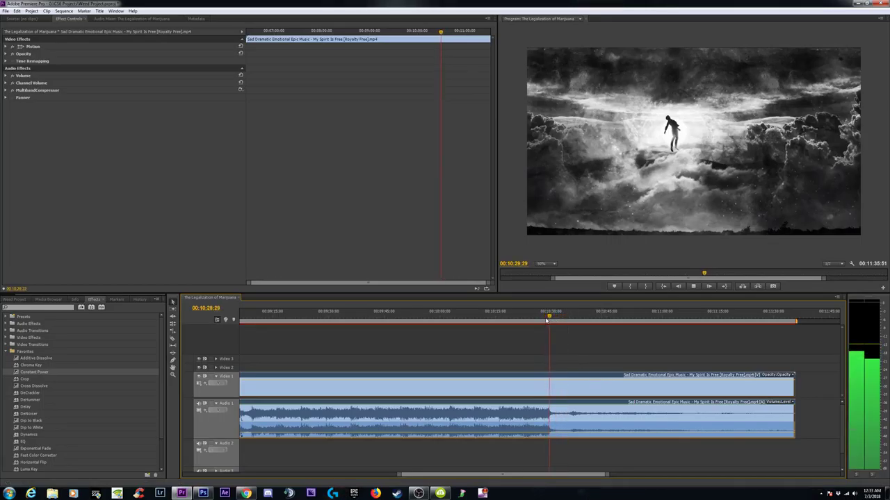
{"action": "key", "text": "space"}
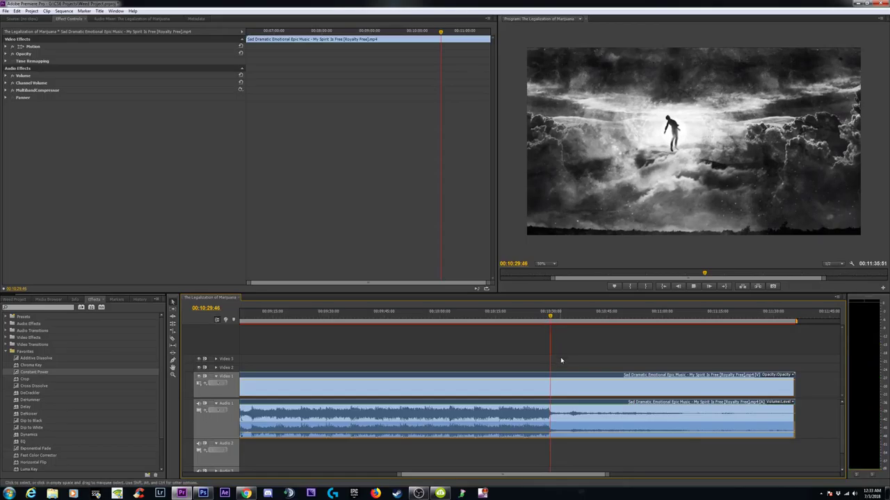
- Trim the Sad Dramatic music's end to 00:10:29 and delete its video portion
{"action": "left_click_drag", "start_coordinate": [794, 390], "coordinate": [550, 391]}
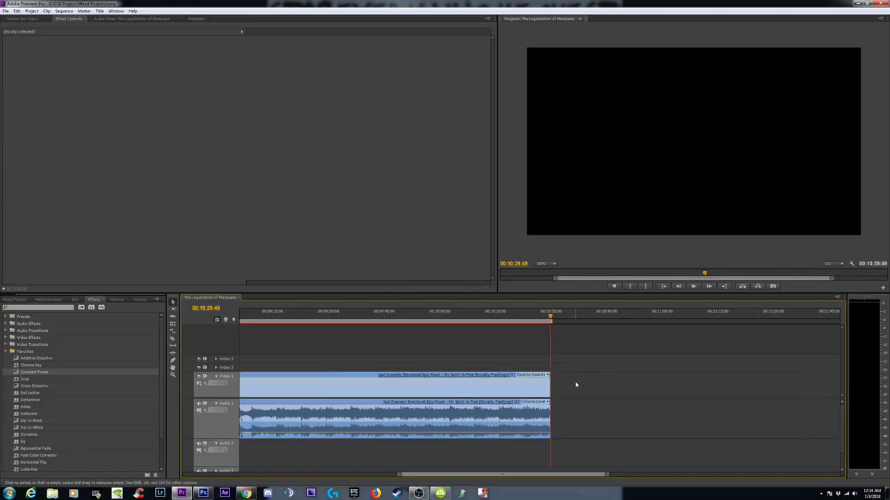
{"action": "left_click_drag", "start_coordinate": [624, 350], "coordinate": [448, 379]}
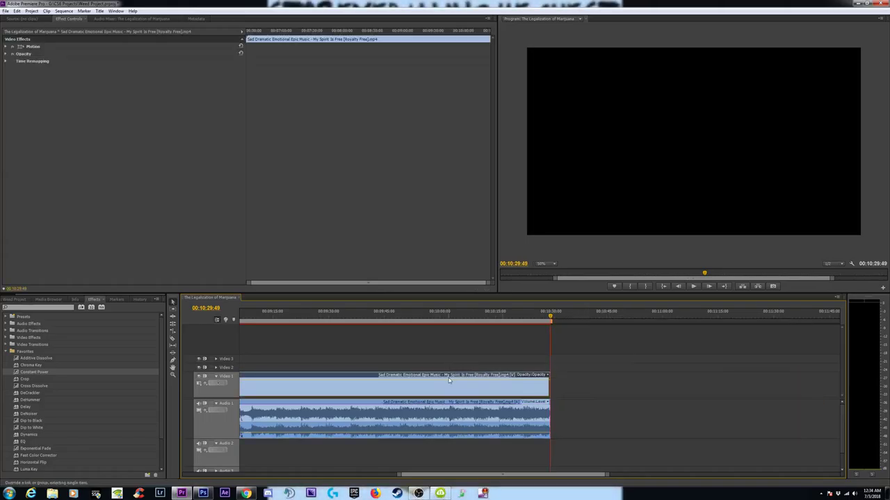
{"action": "key", "text": "Delete"}
- Move the remaining music audio onto Audio 3 under the interview
{"action": "key", "text": "backslash"}
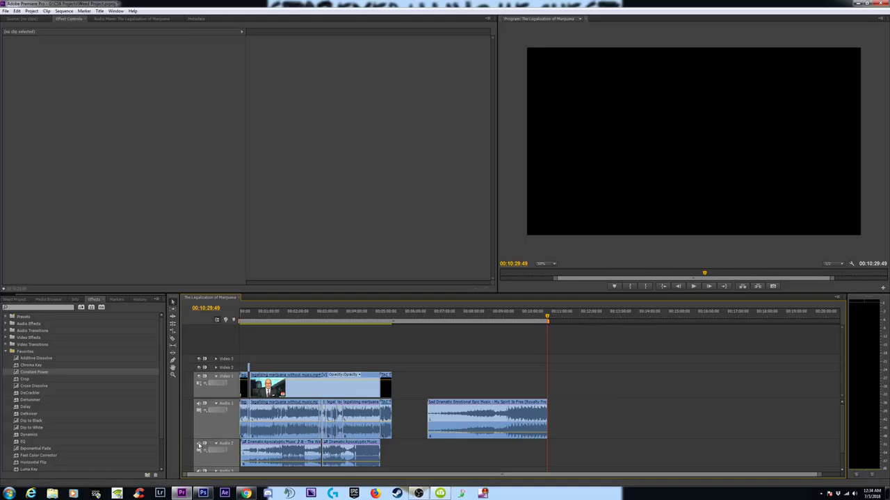
{"action": "scroll", "coordinate": [521, 405], "scroll_direction": "down", "scroll_amount": 1}
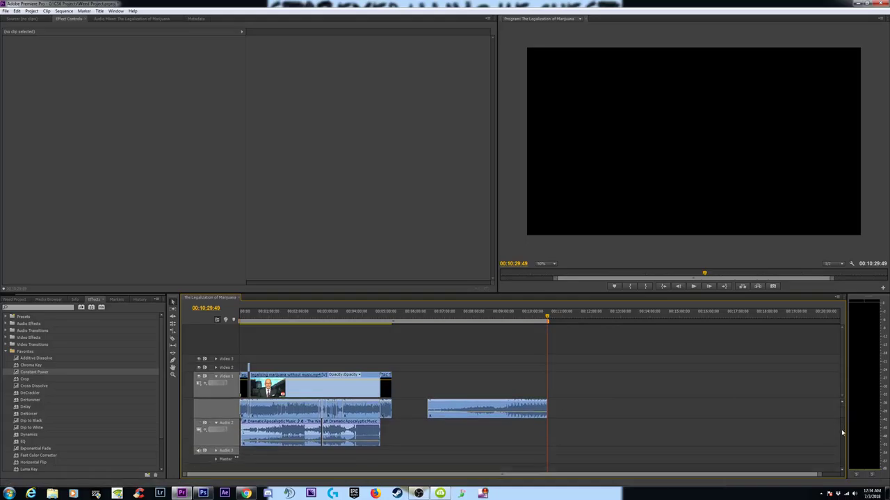
{"action": "left_click_drag", "start_coordinate": [475, 408], "coordinate": [314, 450]}
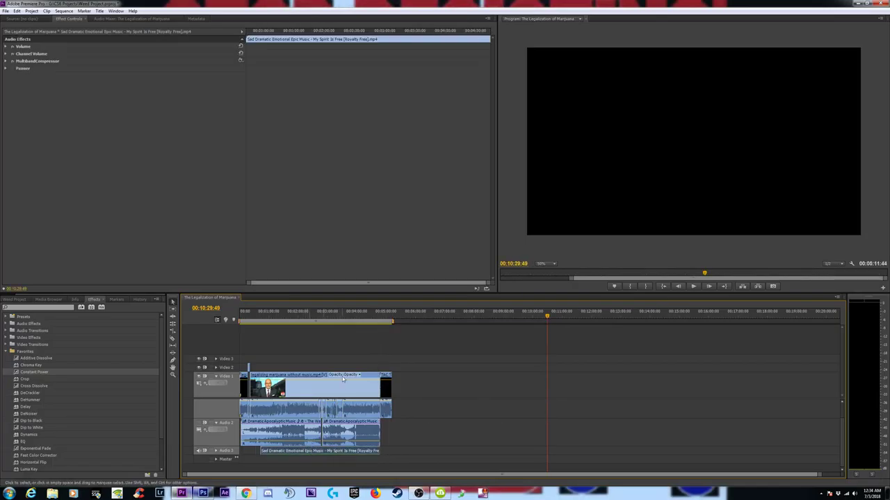
- Preview the sequence ending from about 00:04:43
{"action": "left_click", "coordinate": [367, 316]}
{"action": "key", "text": "equal"}
{"action": "key", "text": "equal"}
{"action": "key", "text": "equal"}
{"action": "key", "text": "equal"}
{"action": "key", "text": "equal"}
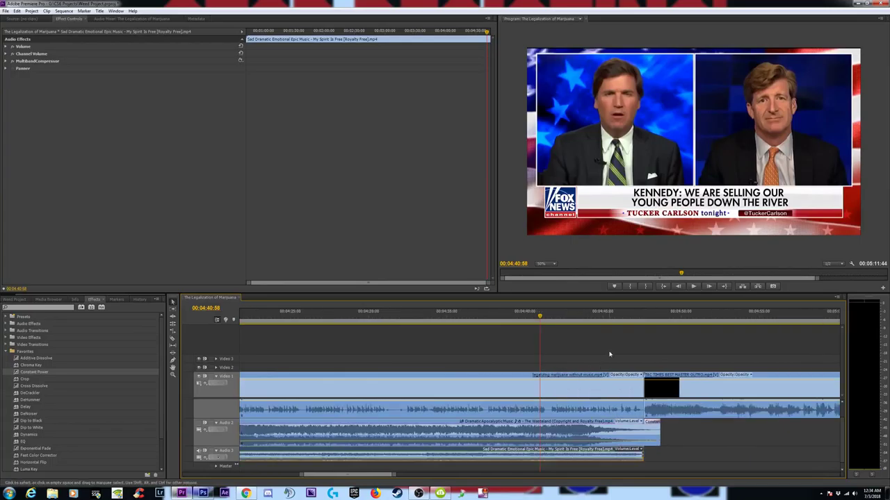
{"action": "left_click", "coordinate": [581, 317]}
{"action": "key", "text": "space"}
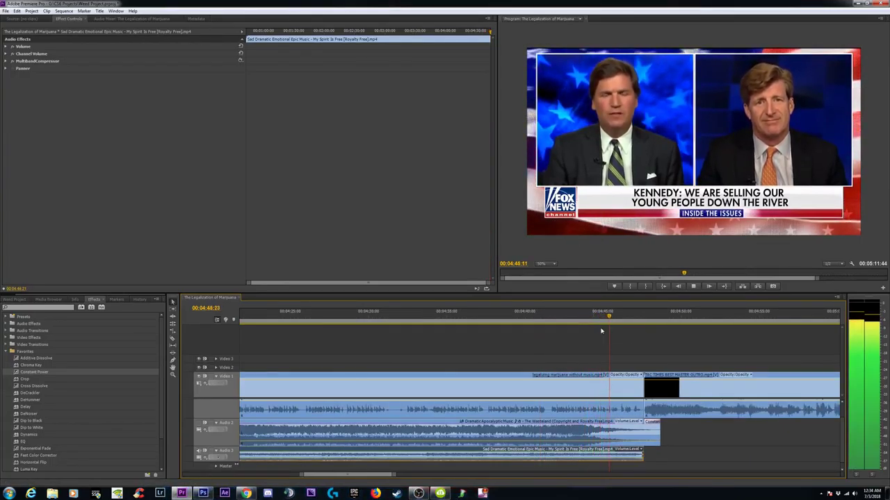
{"action": "key", "text": "space"}
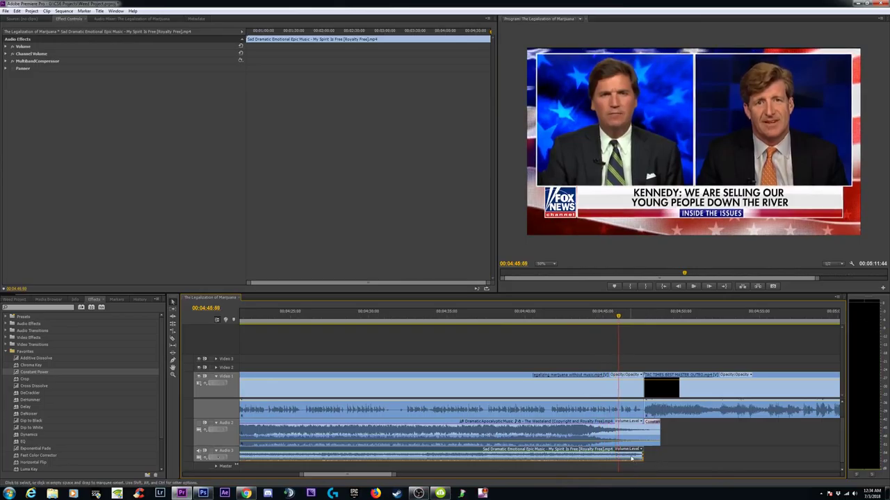
- Extend the Audio 3 music to end with Audio 2 and select its Constant Power fade
{"action": "right_click", "coordinate": [616, 452]}
{"action": "key", "text": "Escape"}
{"action": "left_click_drag", "start_coordinate": [598, 451], "coordinate": [654, 449]}
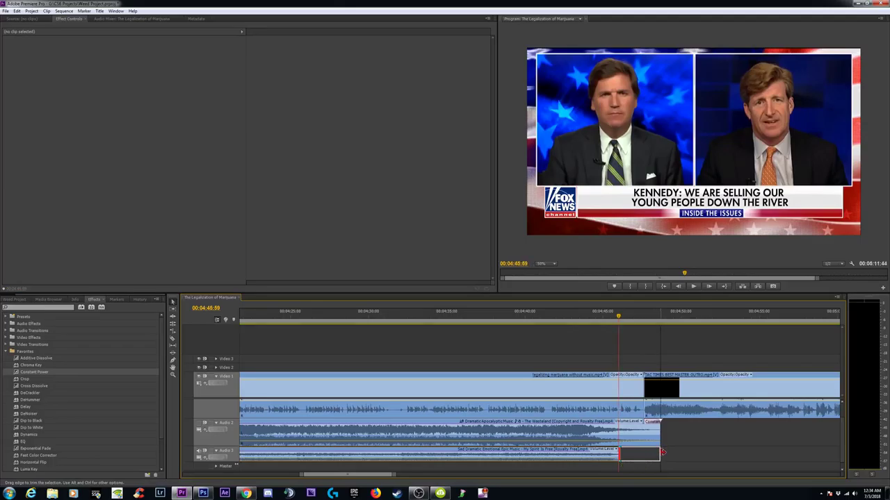
{"action": "left_click_drag", "start_coordinate": [662, 452], "coordinate": [661, 454]}
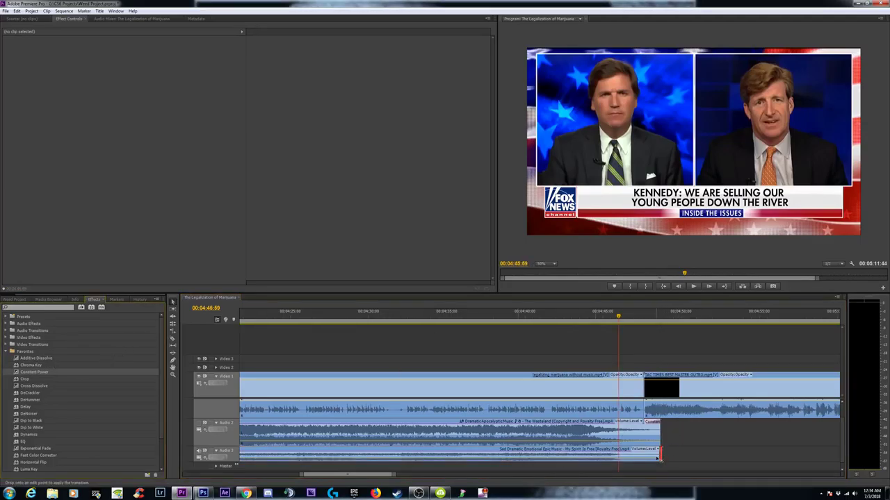
{"action": "key", "text": "="}
{"action": "key", "text": "="}
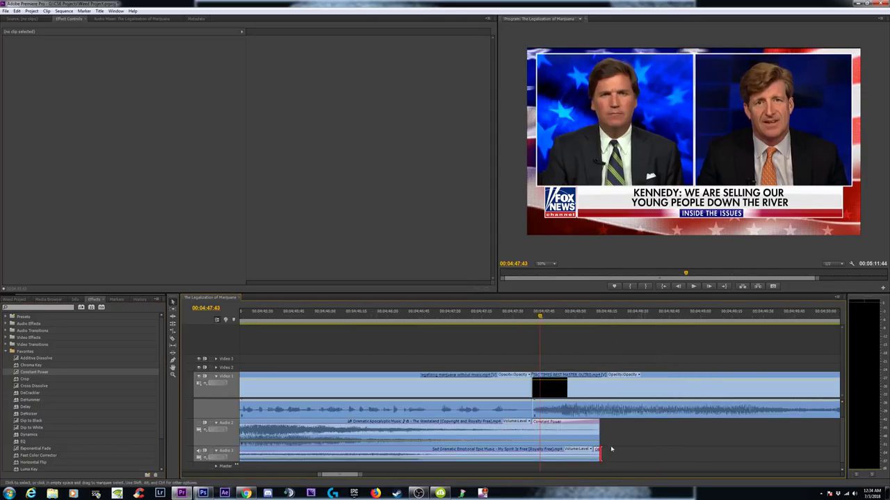
{"action": "key", "text": "Down"}
{"action": "left_click", "coordinate": [654, 450]}
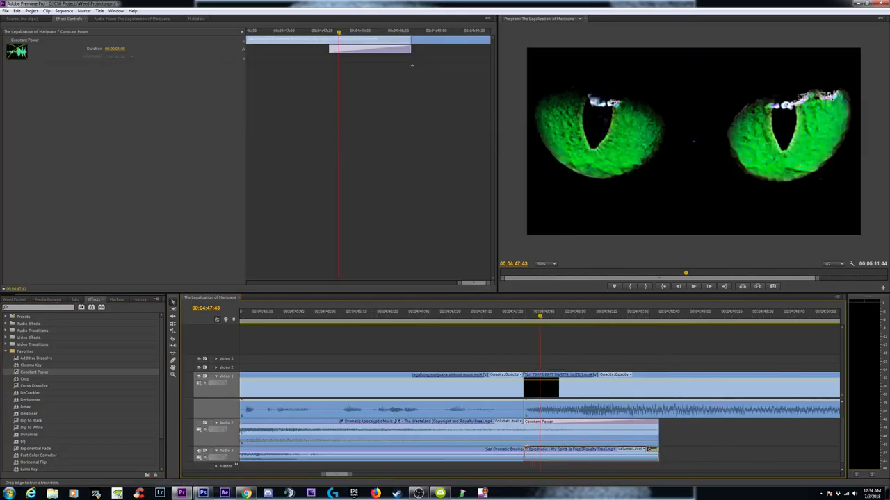
- Play back the ending from about 04:43 to check the fades
{"action": "key", "text": "-"}
{"action": "key", "text": "-"}
{"action": "key", "text": "-"}
{"action": "key", "text": "Up"}
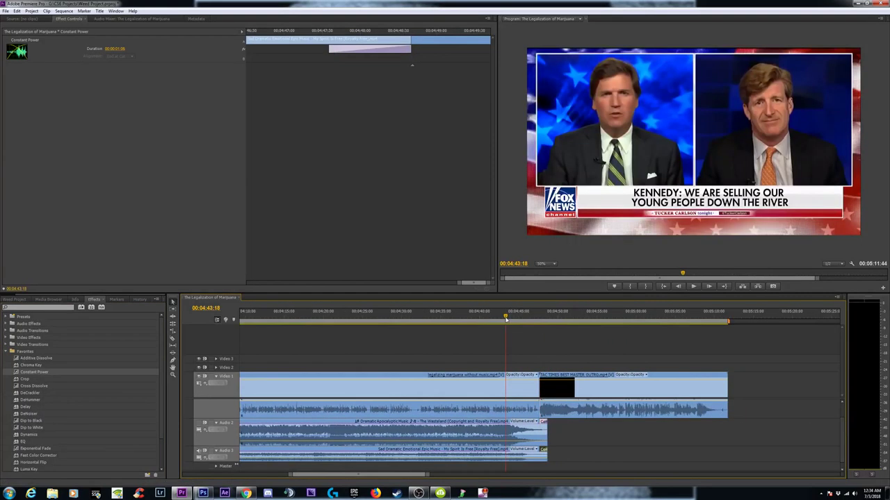
{"action": "key", "text": "space"}
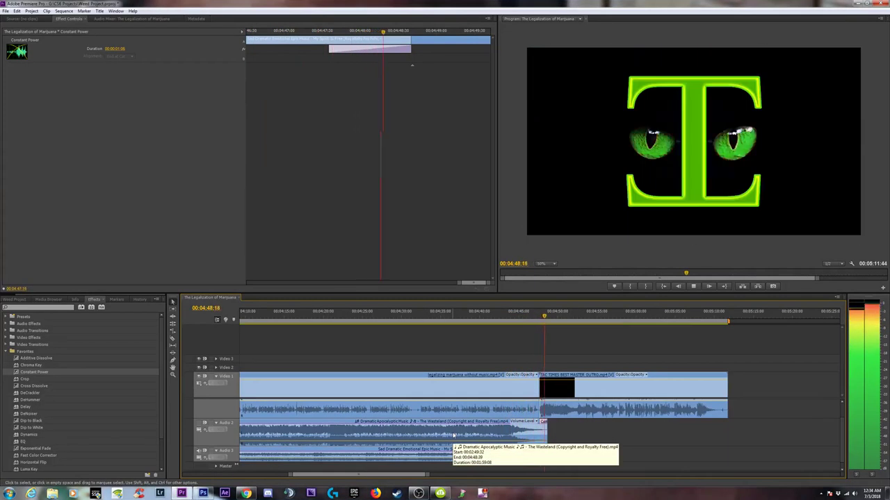
{"action": "key", "text": "minus"}
{"action": "key", "text": "minus"}
{"action": "key", "text": "minus"}
{"action": "key", "text": "minus"}
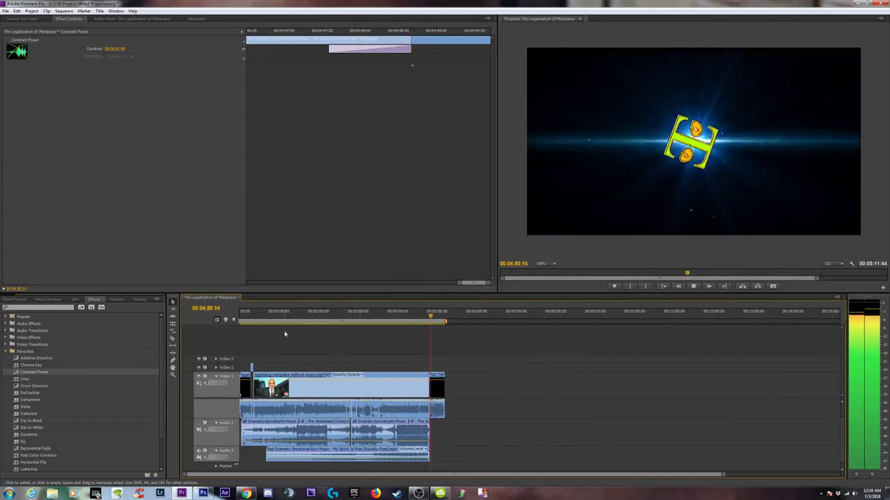
{"action": "left_click", "coordinate": [274, 314]}
{"action": "key", "text": "equal"}
{"action": "key", "text": "equal"}
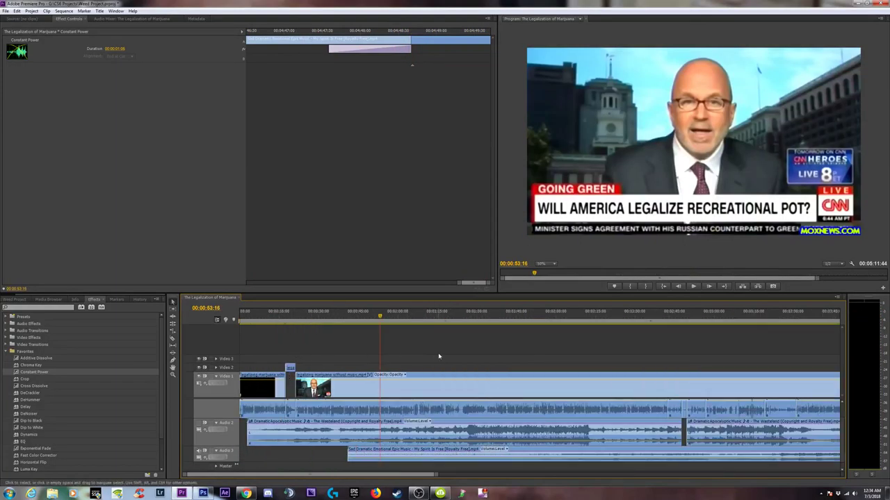
{"action": "left_click_drag", "start_coordinate": [426, 330], "coordinate": [654, 334]}
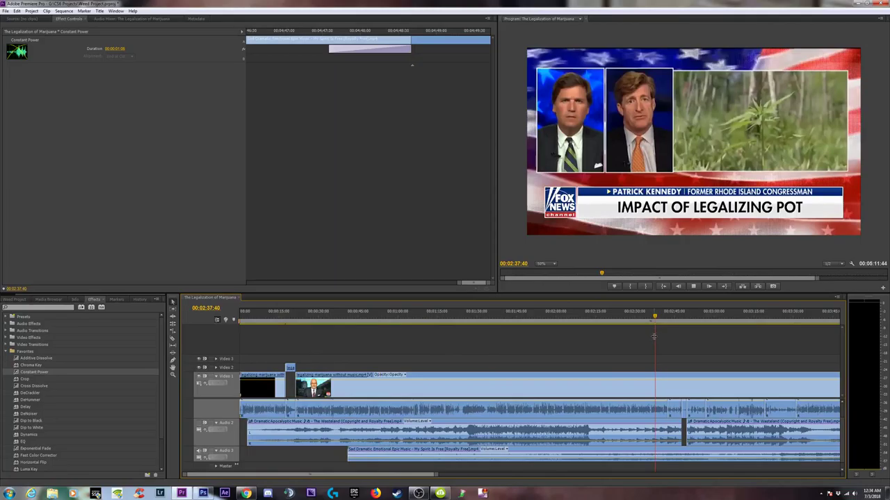
{"action": "key", "text": "space"}
{"action": "key", "text": "minus"}
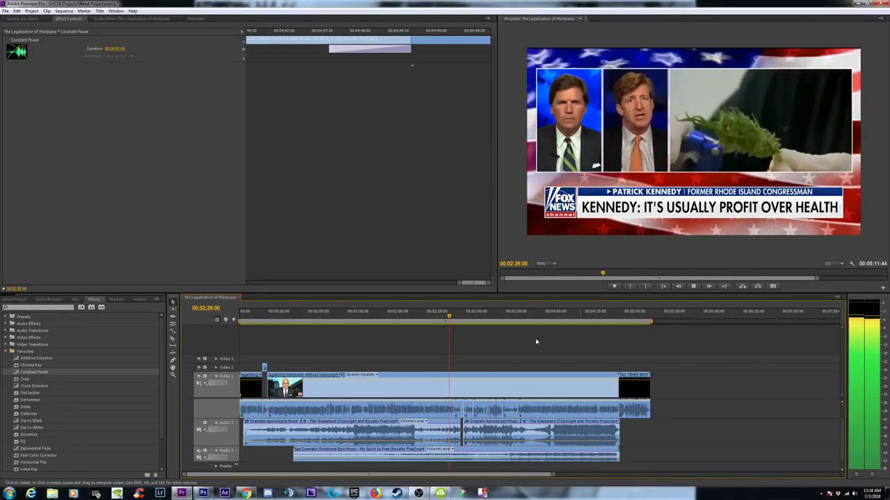
{"action": "left_click", "coordinate": [481, 317]}
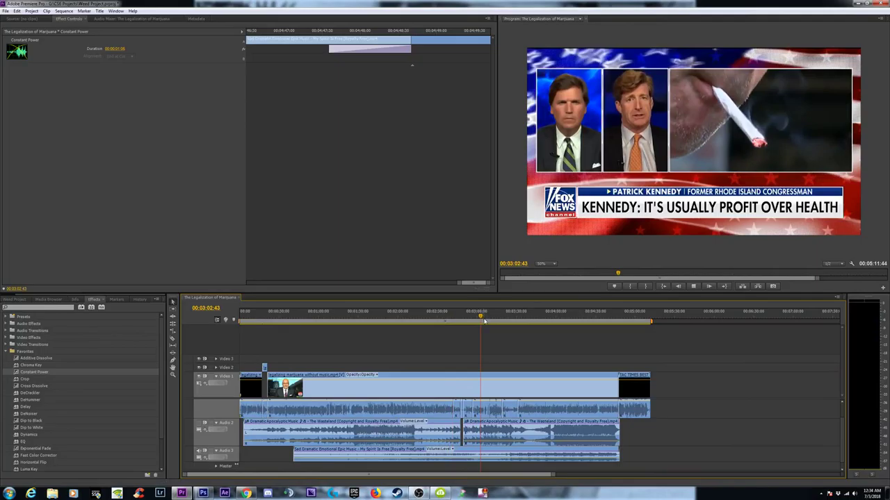
{"action": "key", "text": "space"}
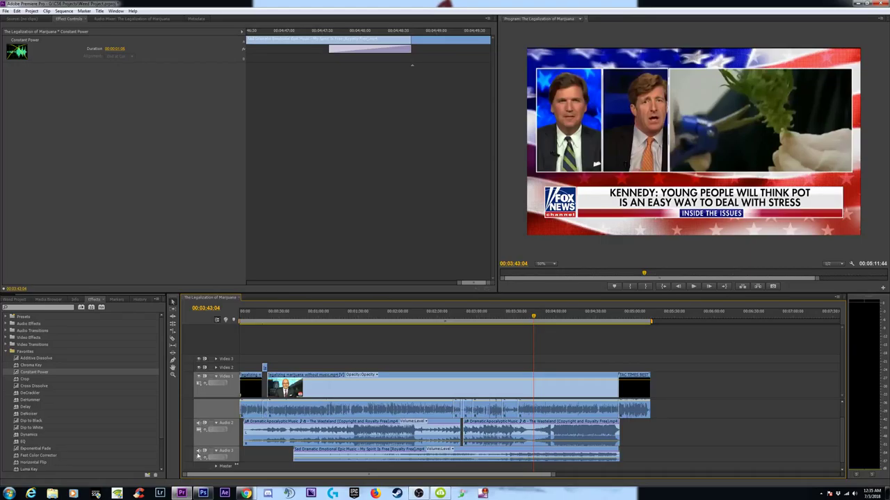
{"action": "key", "text": "space"}
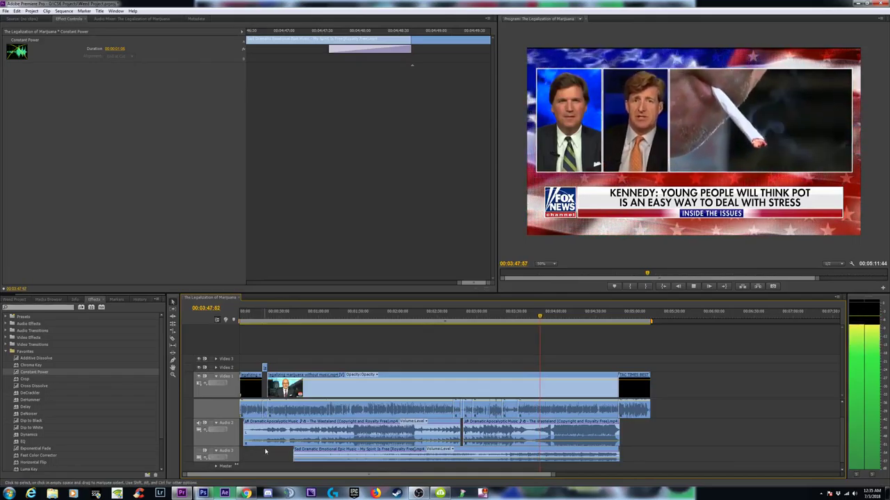
{"action": "key", "text": "space"}
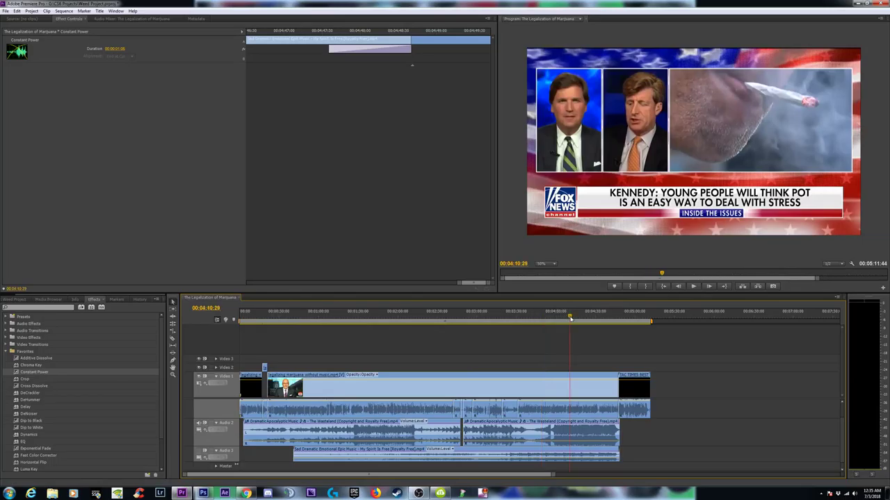
{"action": "key", "text": "space"}
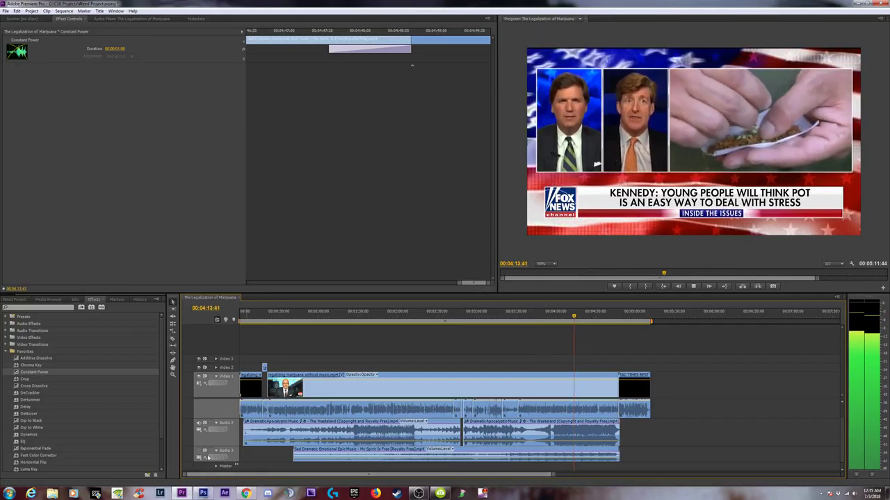
{"action": "key", "text": "space"}
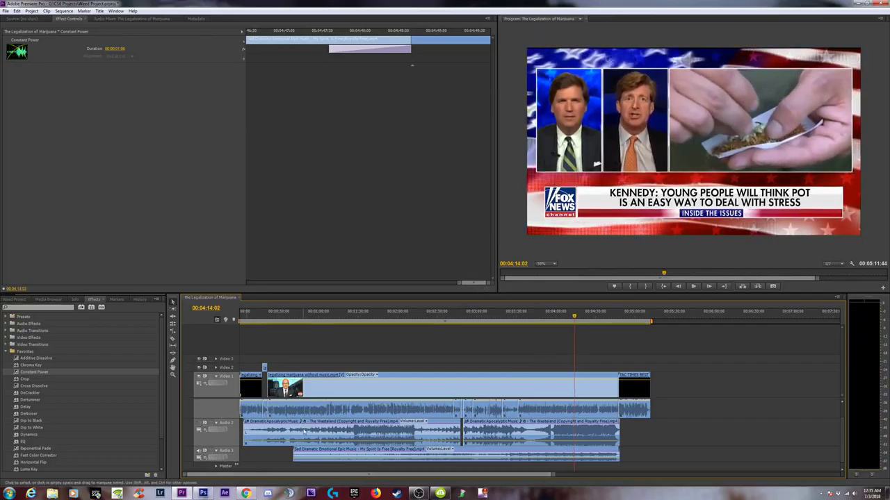
{"action": "key", "text": "space"}
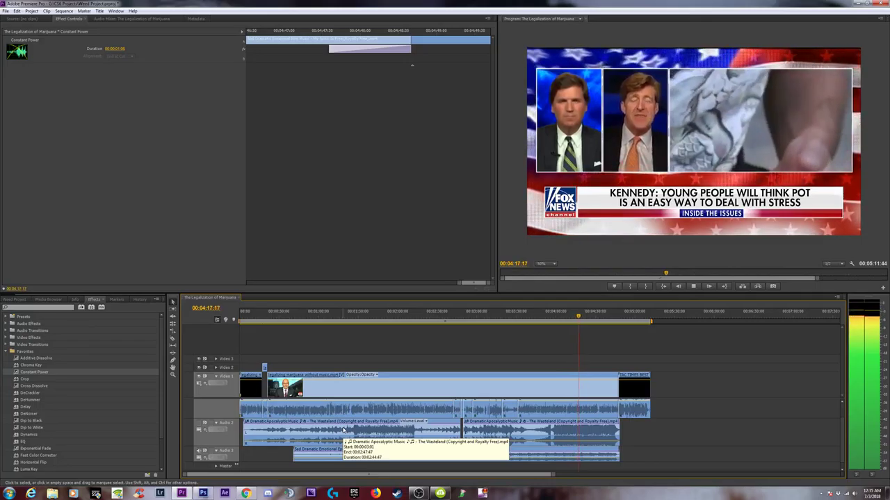
{"action": "key", "text": "space"}
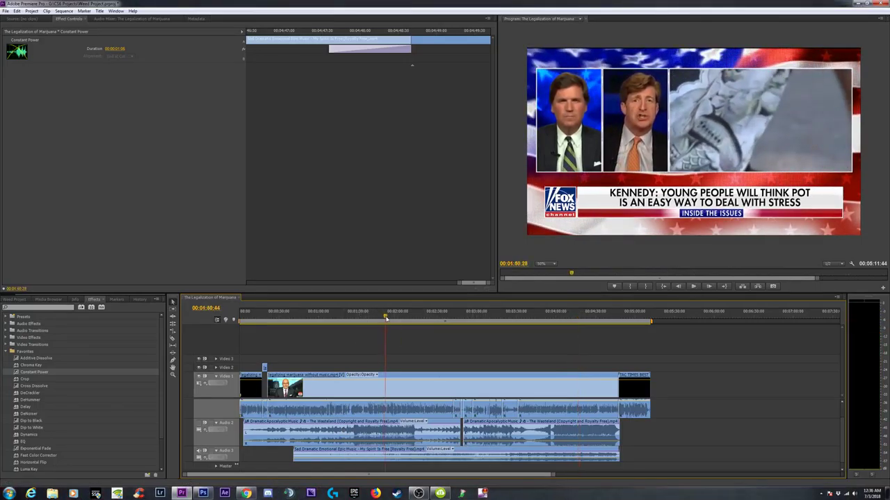
{"action": "key", "text": "space"}
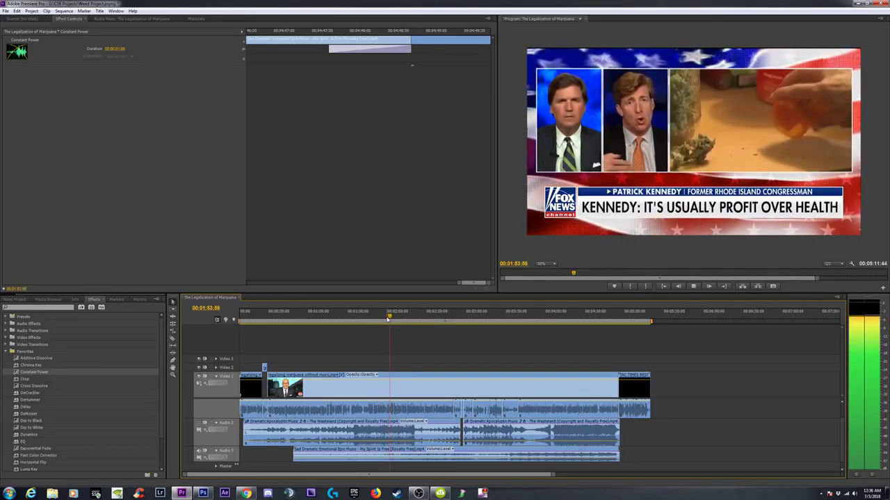
{"action": "key", "text": "space"}
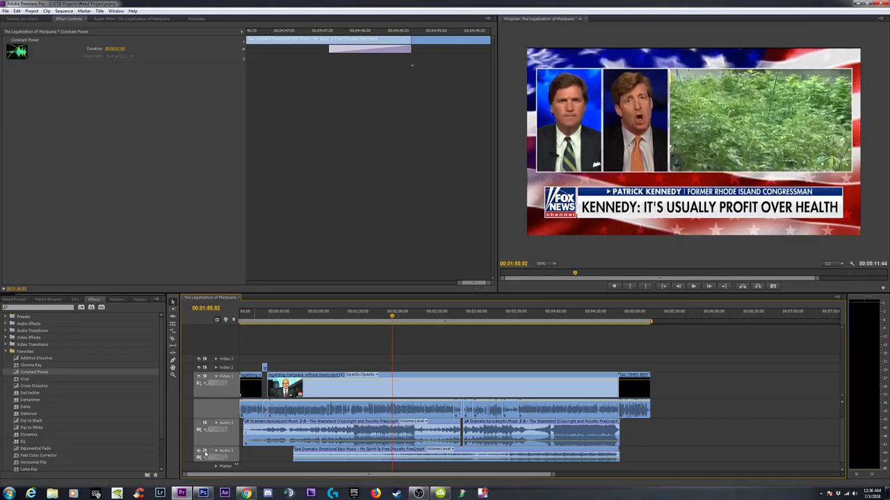
{"action": "key", "text": "space"}
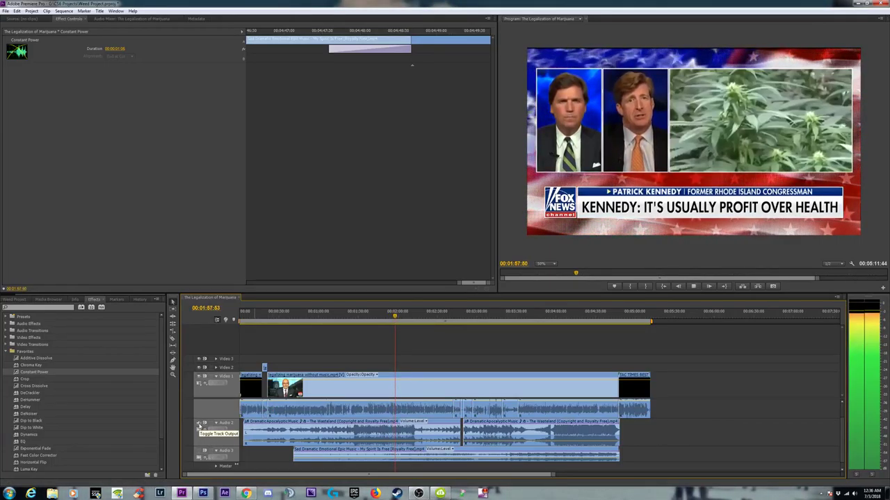
{"action": "key", "text": "space"}
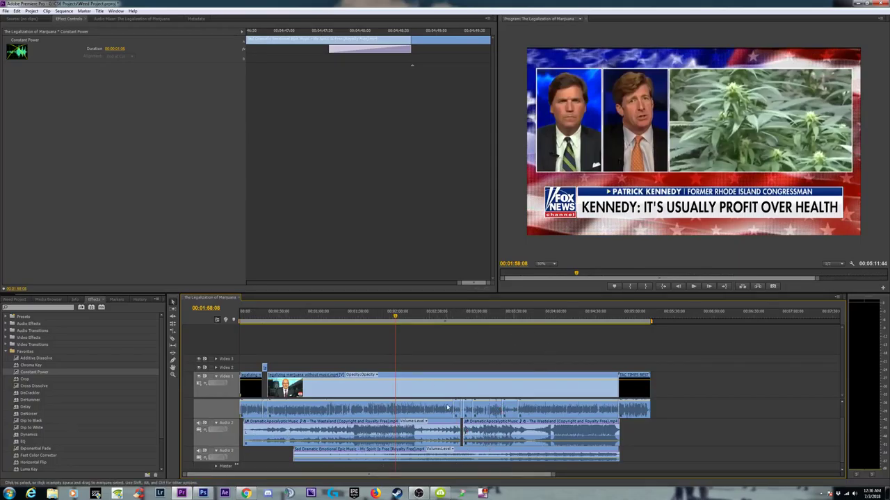
- Trim the Sad Dramatic clip's in-point to the Audio 2 music cut
{"action": "left_click_drag", "start_coordinate": [292, 452], "coordinate": [361, 452]}
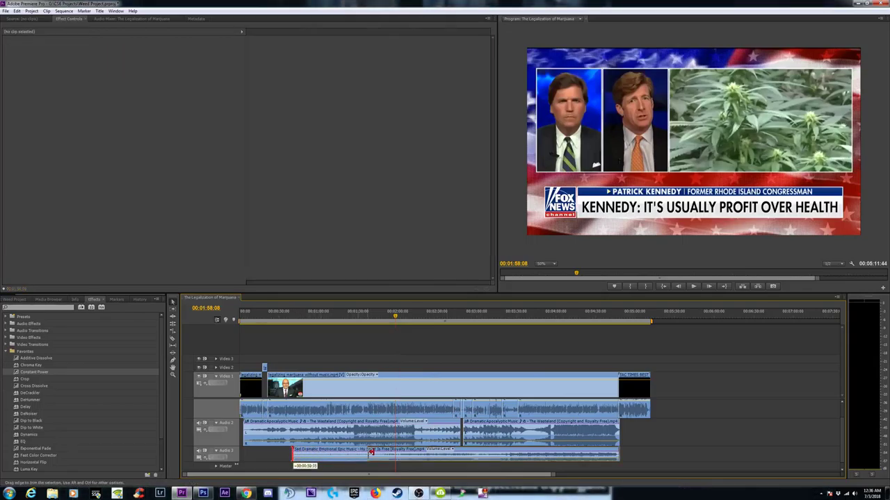
{"action": "left_click_drag", "start_coordinate": [452, 452], "coordinate": [693, 341]}
{"action": "key", "text": "Down"}
{"action": "key", "text": "="}
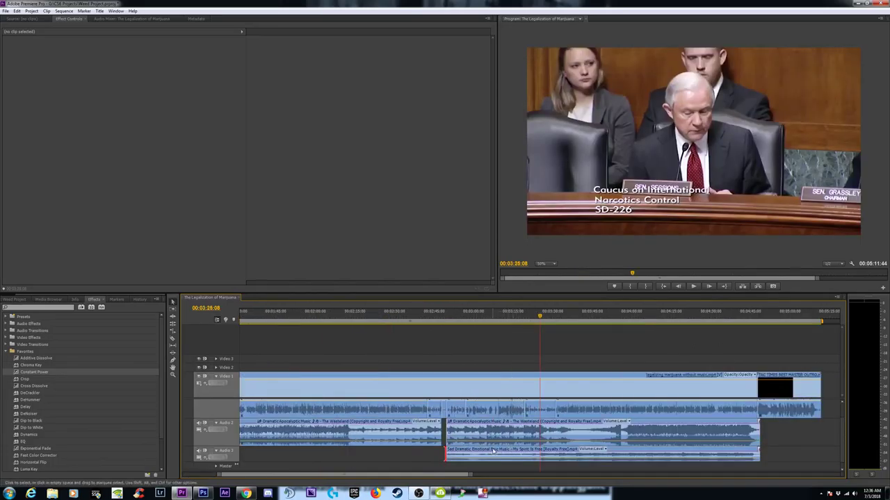
- Move the Sad Dramatic clip onto Audio 2, with the second Wasteland clip on Audio 3
{"action": "left_click", "coordinate": [552, 450]}
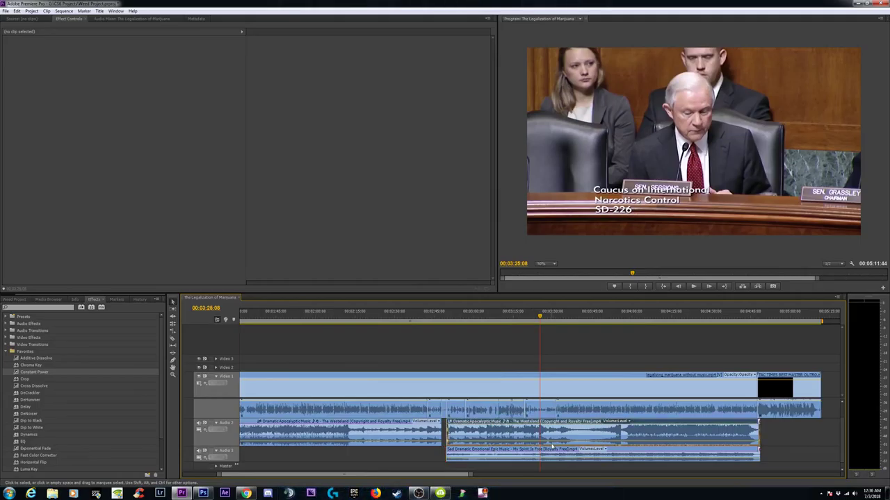
{"action": "left_click_drag", "start_coordinate": [552, 466], "coordinate": [556, 475]}
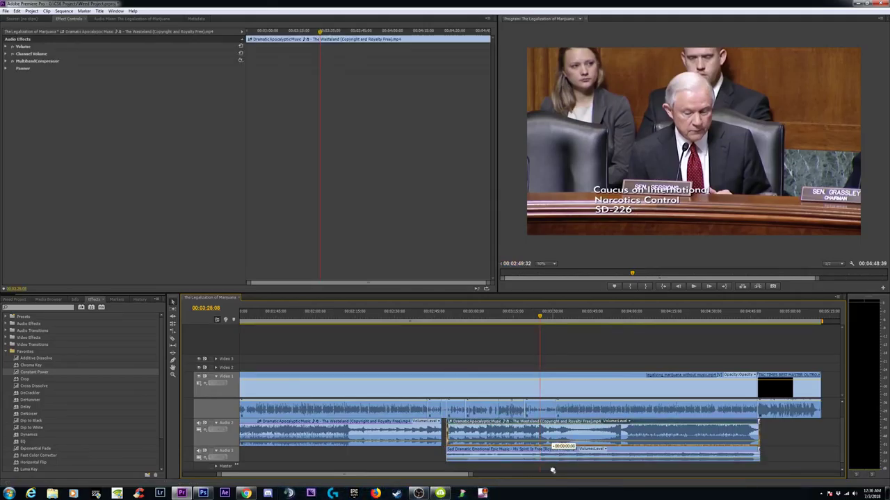
{"action": "left_click_drag", "start_coordinate": [552, 473], "coordinate": [554, 475]}
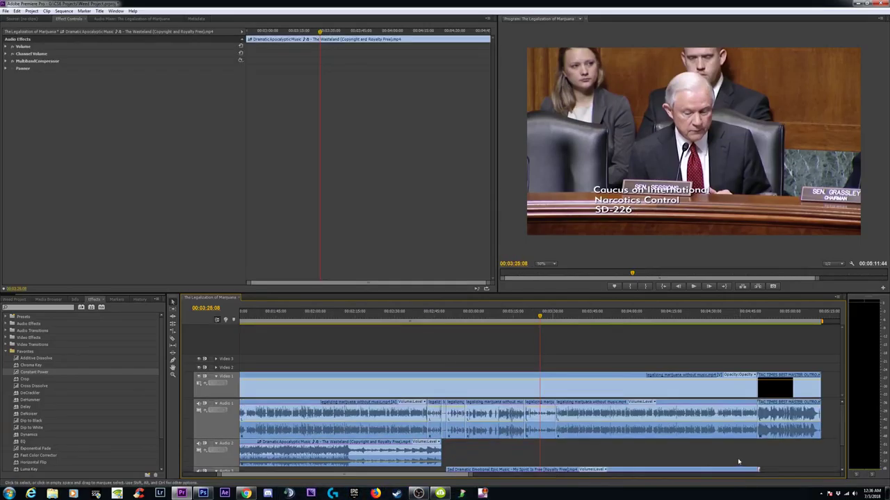
{"action": "left_click_drag", "start_coordinate": [844, 428], "coordinate": [841, 455]}
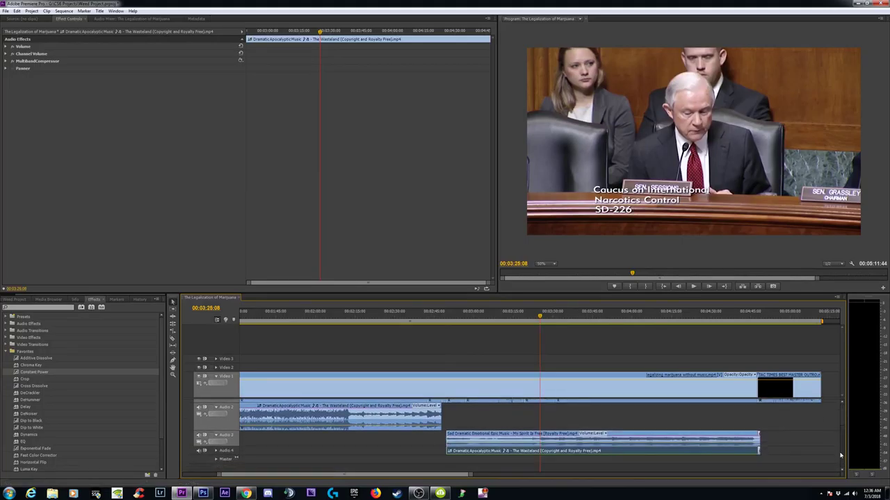
{"action": "left_click_drag", "start_coordinate": [479, 436], "coordinate": [482, 445]}
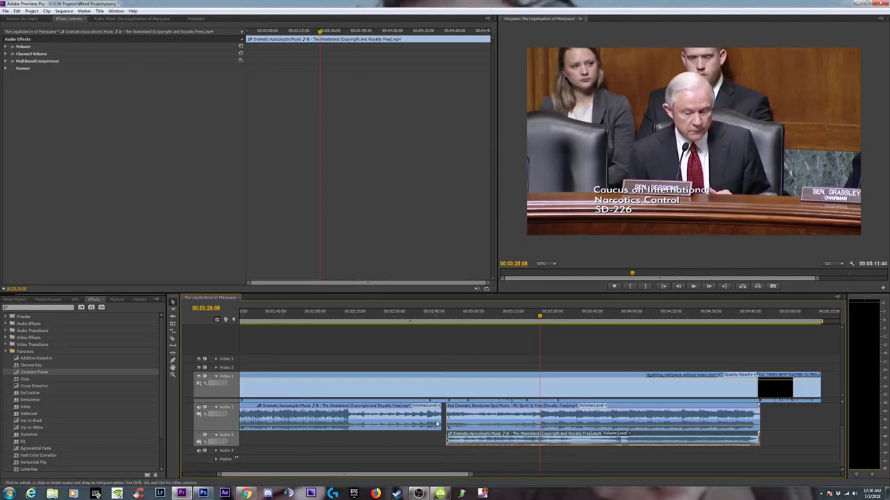
- Line up the upper music clip's start with the lower clip at the music cut
{"action": "scroll", "coordinate": [436, 423], "scroll_direction": "up", "scroll_amount": 3}
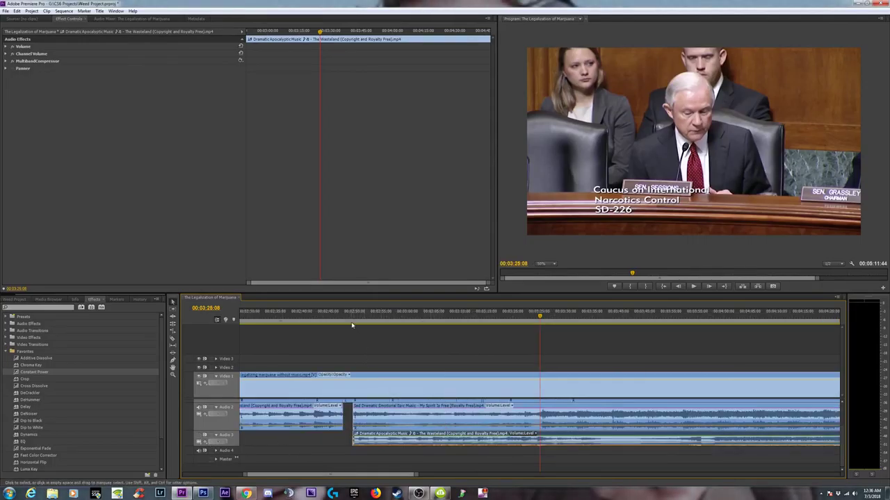
{"action": "scroll", "coordinate": [350, 330], "scroll_direction": "up", "scroll_amount": 3}
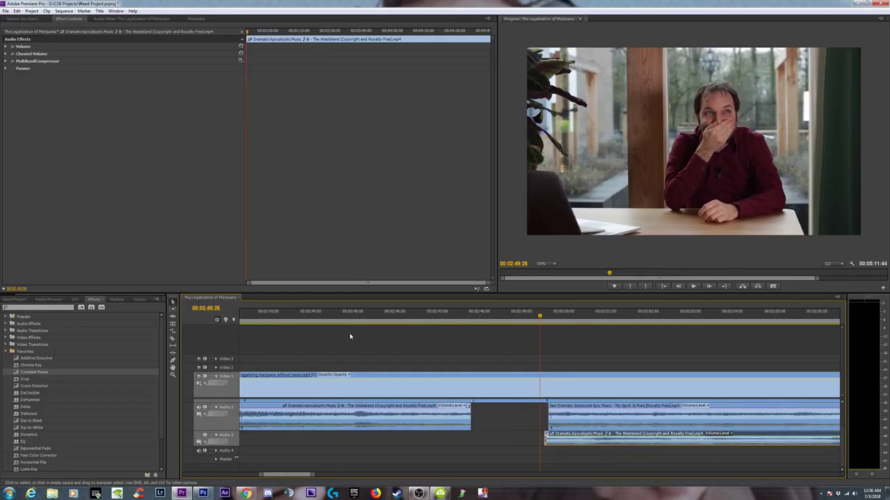
{"action": "scroll", "coordinate": [354, 340], "scroll_direction": "up", "scroll_amount": 2}
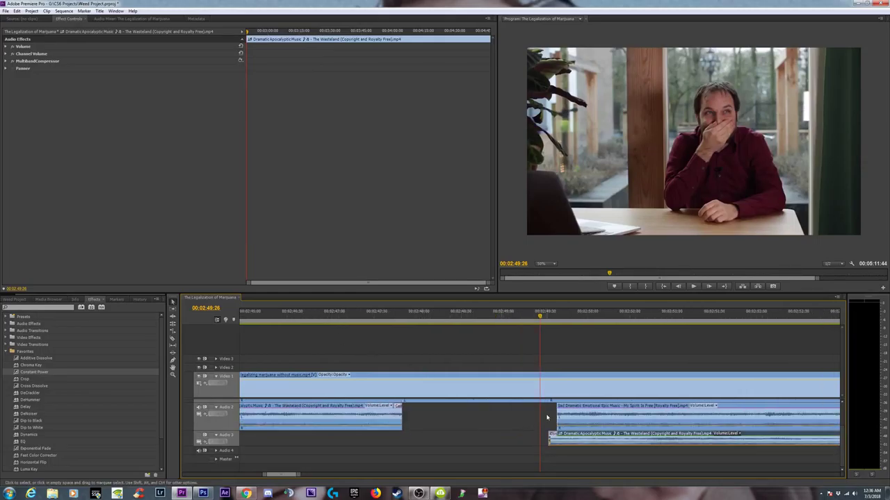
{"action": "scroll", "coordinate": [546, 417], "scroll_direction": "down", "scroll_amount": 6}
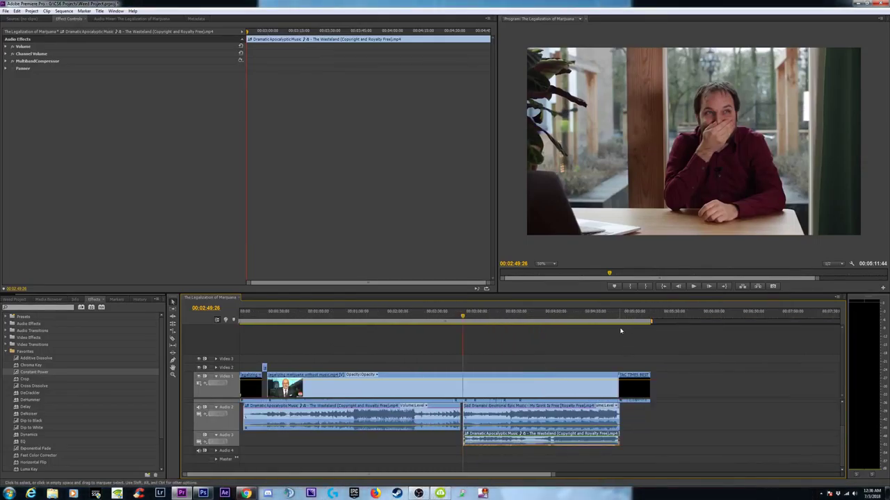
{"action": "left_click", "coordinate": [617, 314]}
{"action": "scroll", "coordinate": [598, 351], "scroll_direction": "up", "scroll_amount": 3}
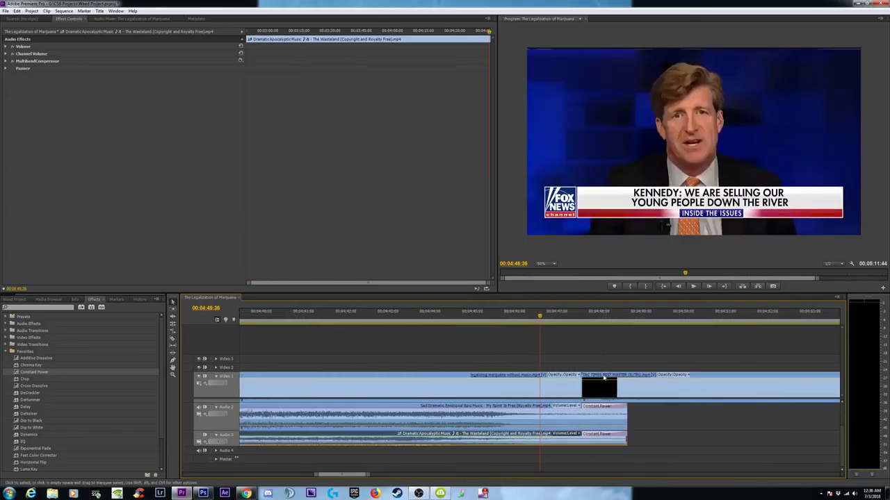
{"action": "scroll", "coordinate": [602, 376], "scroll_direction": "down", "scroll_amount": 5}
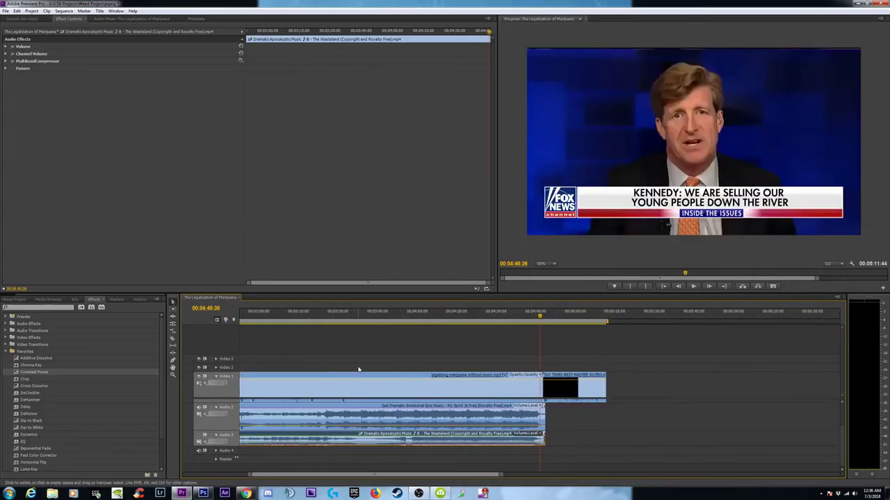
{"action": "scroll", "coordinate": [359, 369], "scroll_direction": "down", "scroll_amount": 1}
{"action": "left_click", "coordinate": [387, 318]}
{"action": "scroll", "coordinate": [413, 351], "scroll_direction": "up", "scroll_amount": 4}
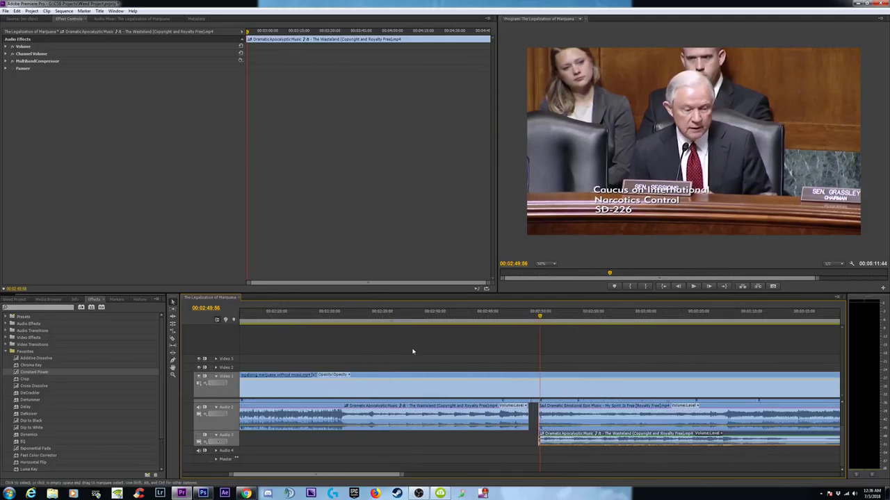
{"action": "left_click", "coordinate": [504, 413]}
{"action": "left_click_drag", "start_coordinate": [515, 412], "coordinate": [507, 412]}
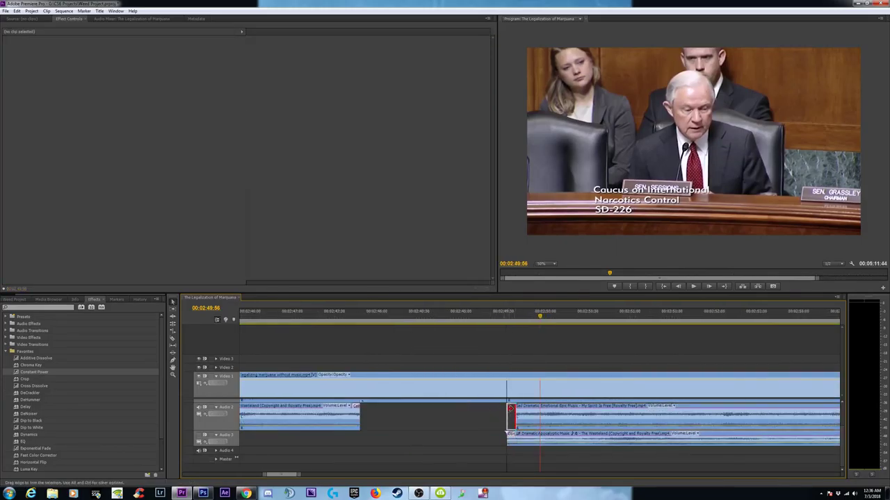
- Add a Constant Power crossfade at the music clip start and audition the music change
{"action": "left_click_drag", "start_coordinate": [42, 373], "coordinate": [518, 423]}
{"action": "scroll", "coordinate": [525, 356], "scroll_direction": "down", "scroll_amount": 3}
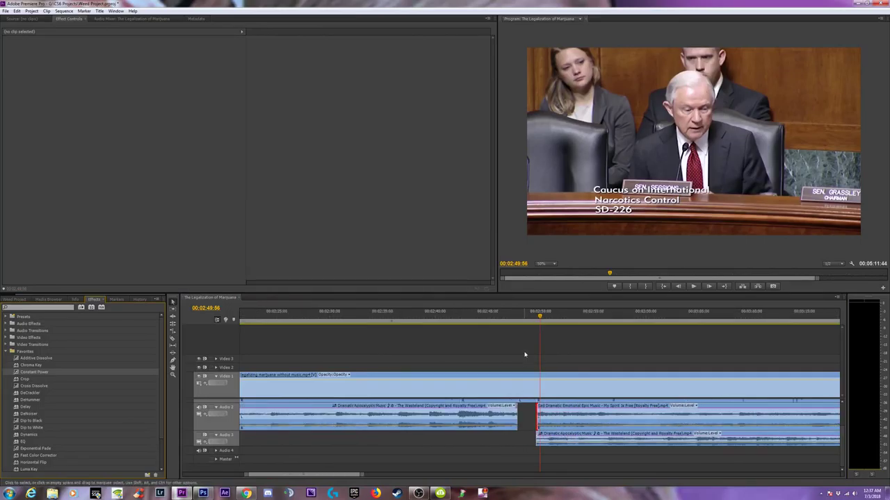
{"action": "left_click", "coordinate": [510, 316]}
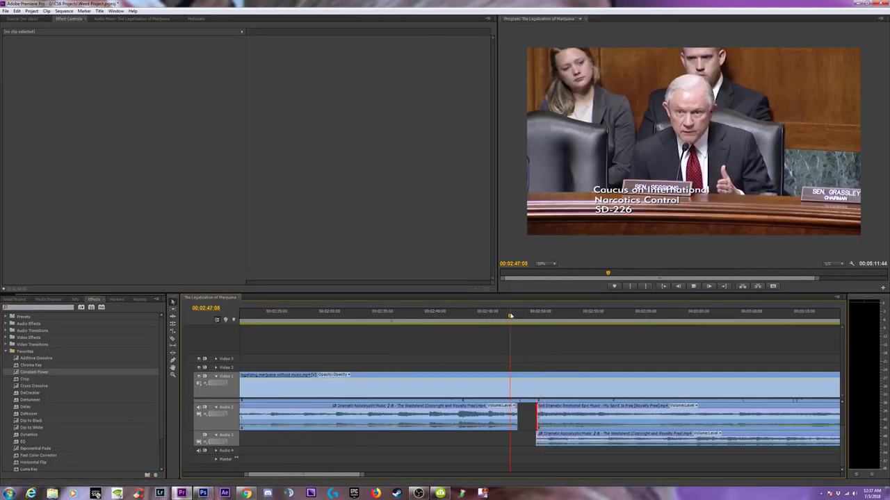
{"action": "key", "text": "space"}
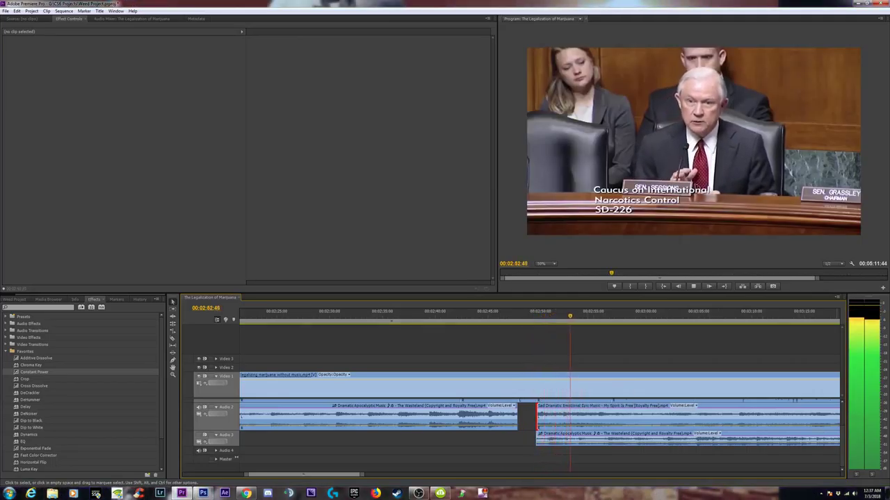
{"action": "key", "text": "ctrl+z"}
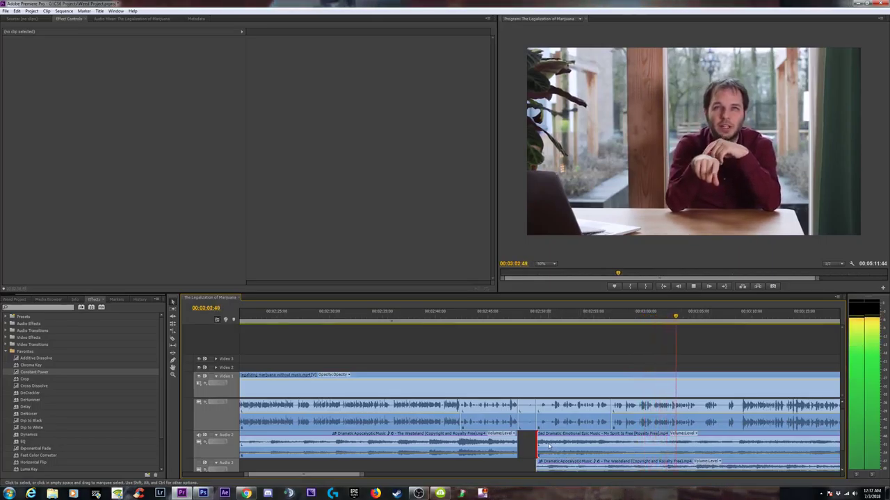
{"action": "key", "text": "space"}
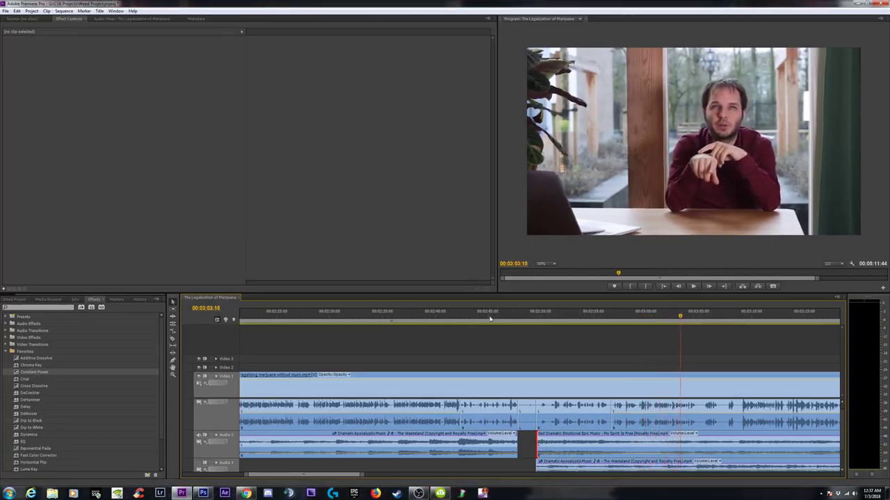
{"action": "key", "text": "space"}
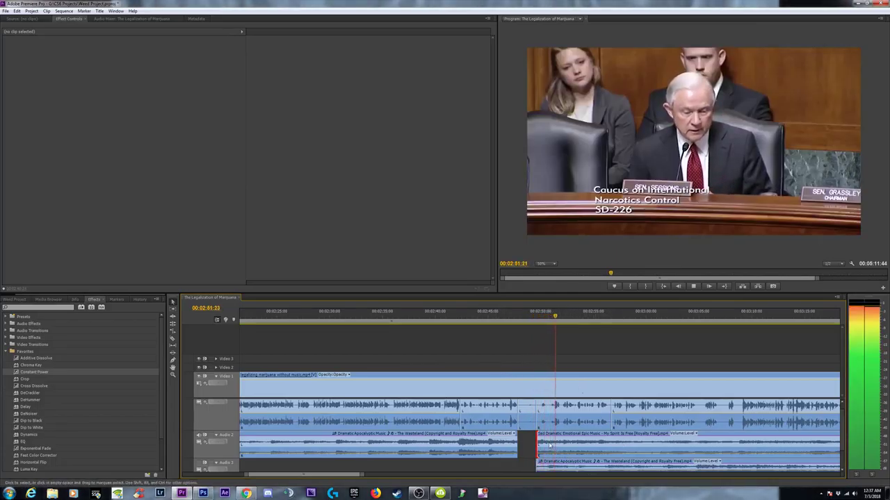
{"action": "key", "text": "space"}
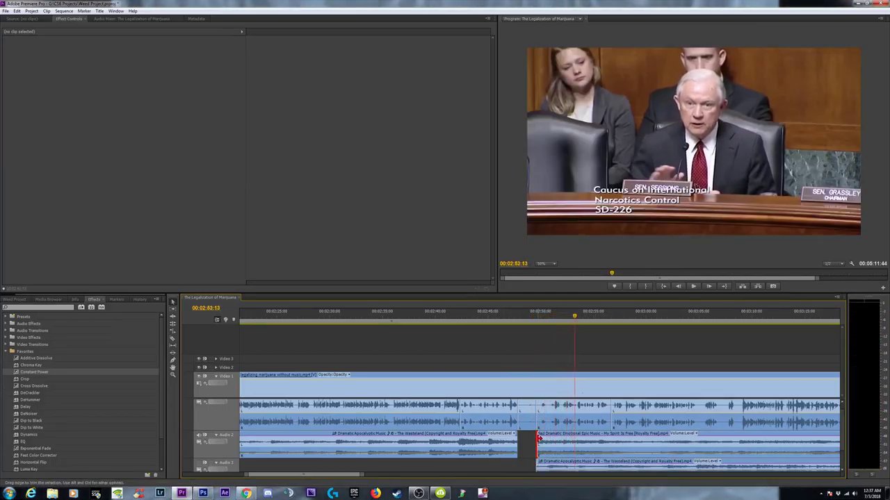
- Trim the upper music clip's start later and listen to the change again
{"action": "left_click_drag", "start_coordinate": [539, 438], "coordinate": [613, 438]}
{"action": "key", "text": "space"}
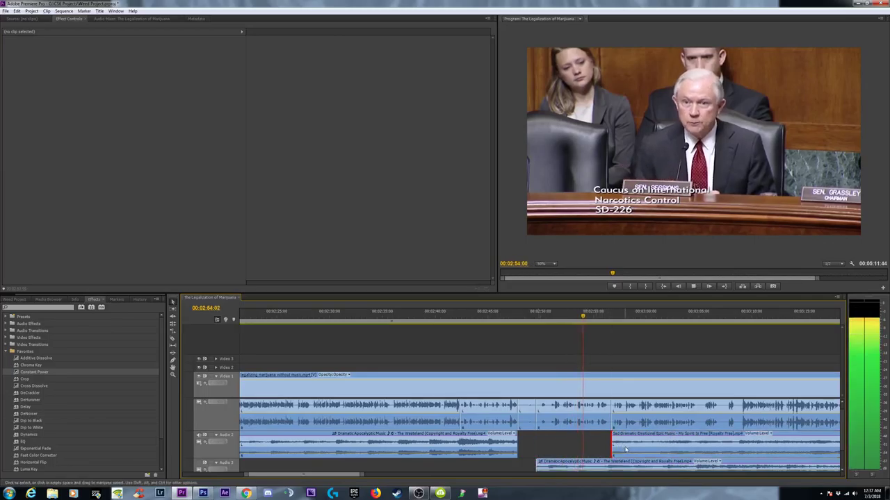
{"action": "key", "text": "space"}
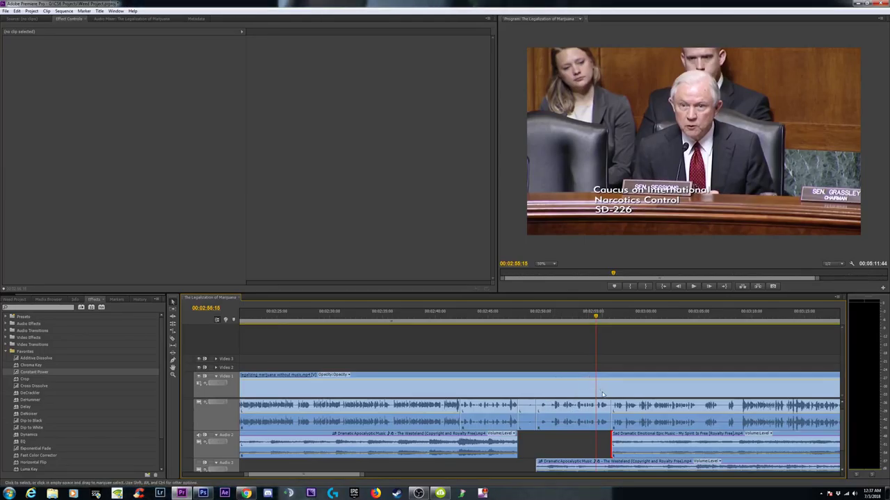
{"action": "key", "text": "space"}
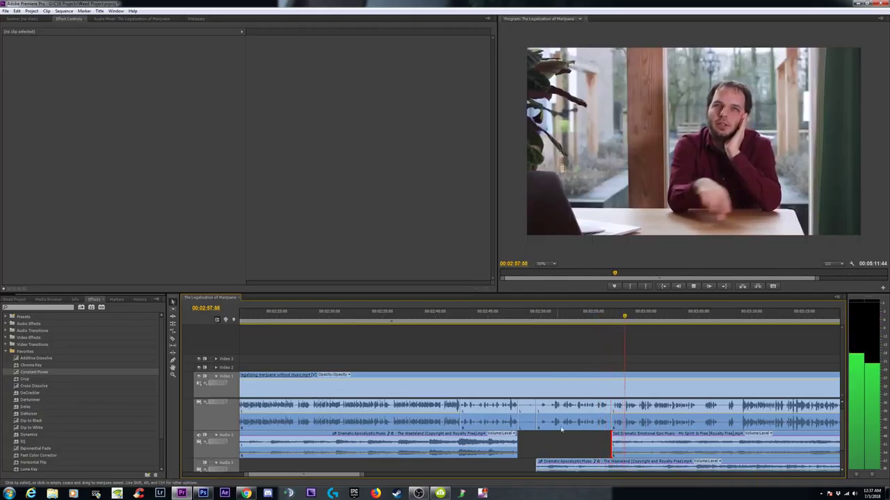
{"action": "key", "text": "space"}
- Apply Constant Power to the Sad Dramatic clip's new start on Audio 2
{"action": "left_click_drag", "start_coordinate": [30, 374], "coordinate": [622, 375]}
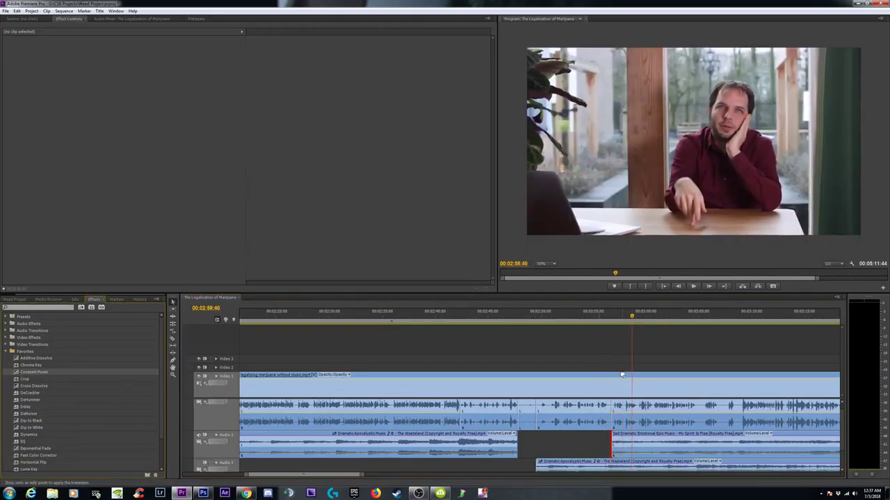
{"action": "left_click_drag", "start_coordinate": [616, 442], "coordinate": [615, 442]}
{"action": "key", "text": "="}
{"action": "key", "text": "="}
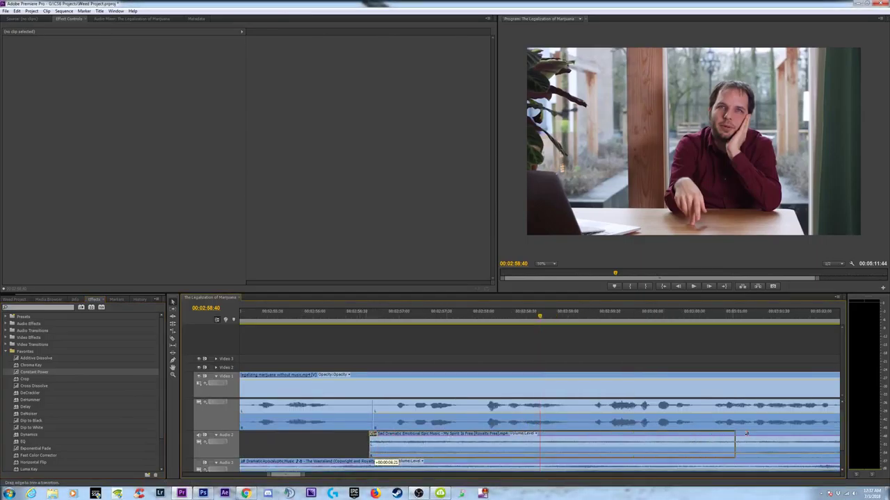
- Inspect the Constant Power transition and play through to the hearing footage
{"action": "left_click", "coordinate": [373, 435]}
{"action": "key", "text": "minus"}
{"action": "key", "text": "minus"}
{"action": "key", "text": "minus"}
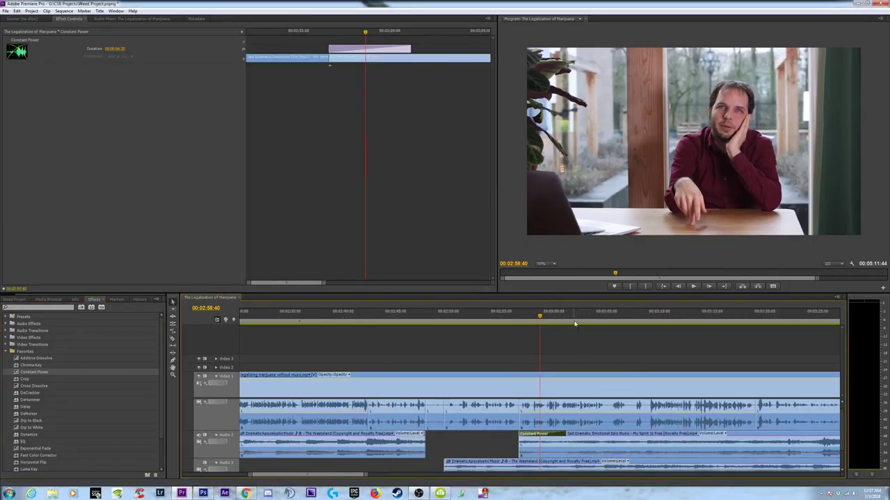
{"action": "key", "text": "space"}
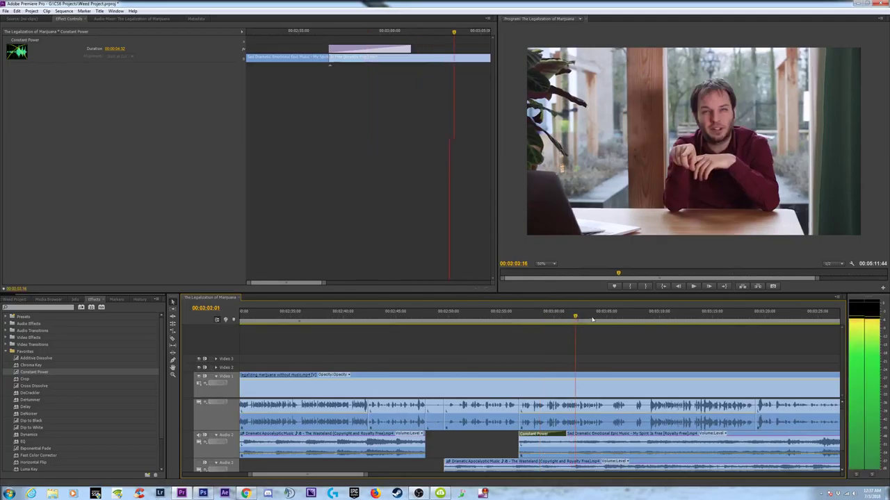
{"action": "left_click", "coordinate": [630, 323]}
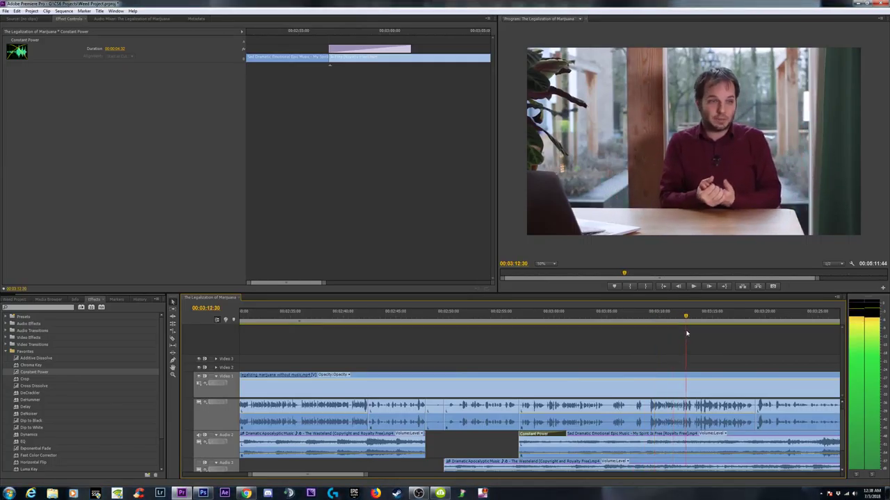
{"action": "left_click", "coordinate": [710, 323]}
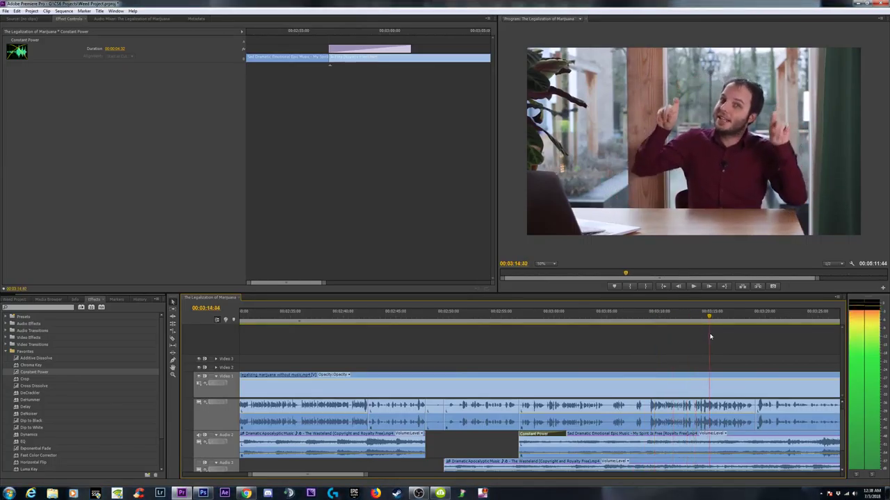
{"action": "left_click", "coordinate": [755, 341]}
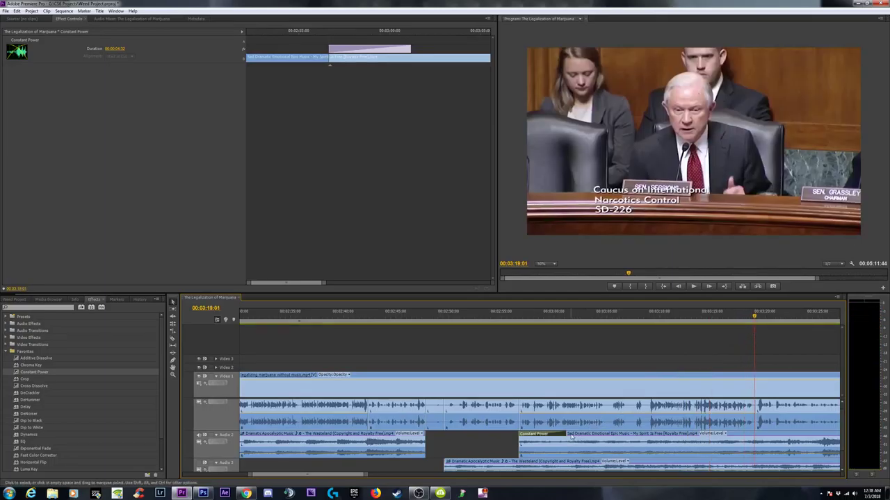
- Lengthen the Constant Power fade and play it back
{"action": "left_click_drag", "start_coordinate": [714, 436], "coordinate": [756, 436]}
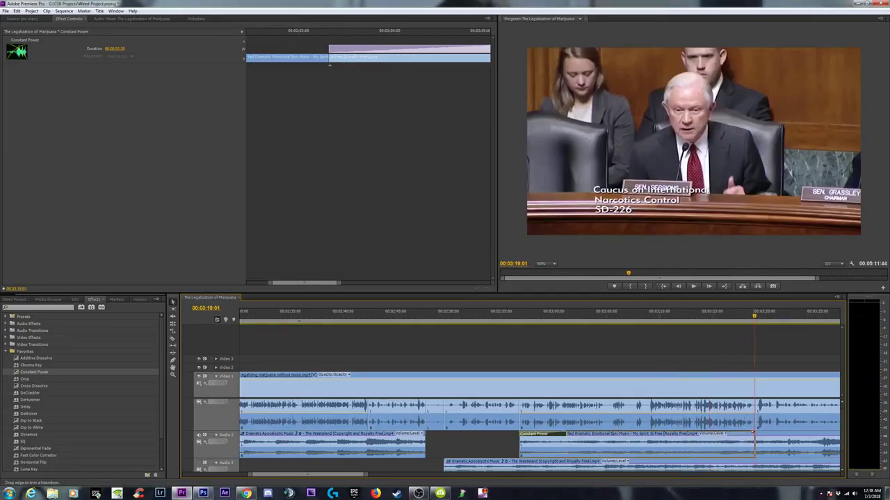
{"action": "left_click", "coordinate": [513, 319]}
{"action": "key", "text": "space"}
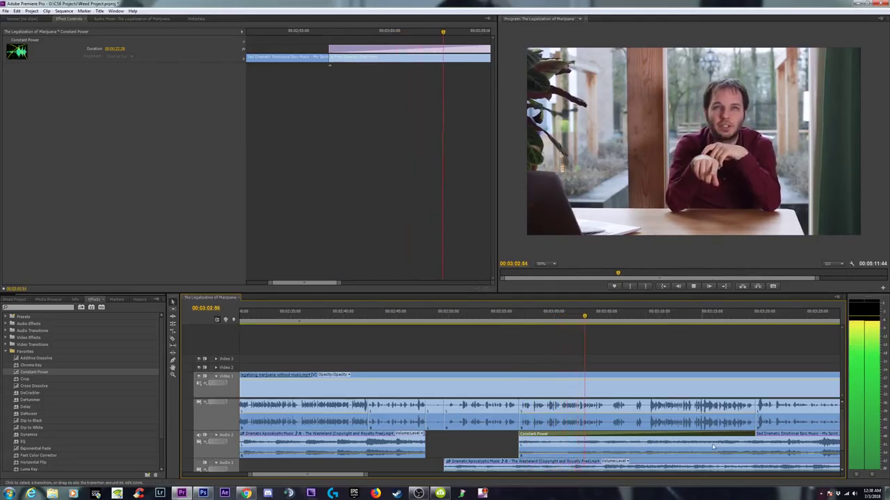
{"action": "key", "text": "space"}
- Shorten the Constant Power fade and audition it from about 02:54
{"action": "left_click_drag", "start_coordinate": [753, 434], "coordinate": [539, 433]}
{"action": "left_click", "coordinate": [514, 316]}
{"action": "key", "text": "space"}
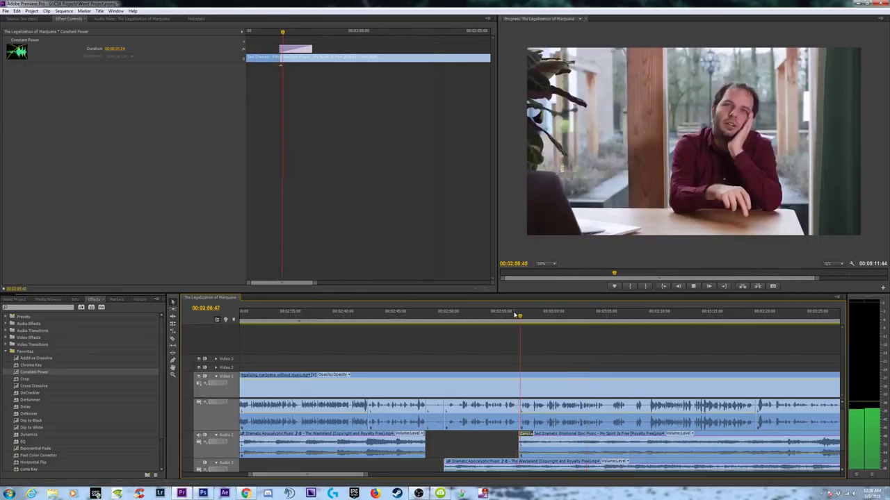
{"action": "left_click", "coordinate": [492, 316]}
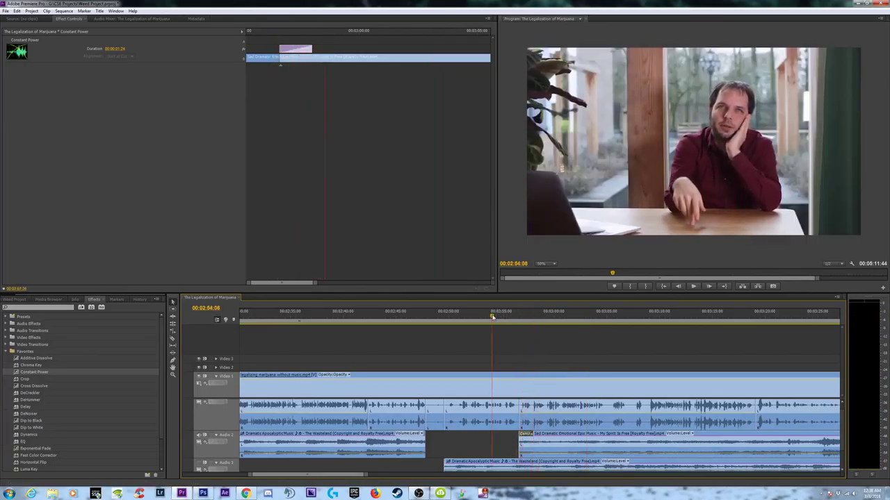
{"action": "key", "text": "equal"}
{"action": "key", "text": "equal"}
{"action": "key", "text": "space"}
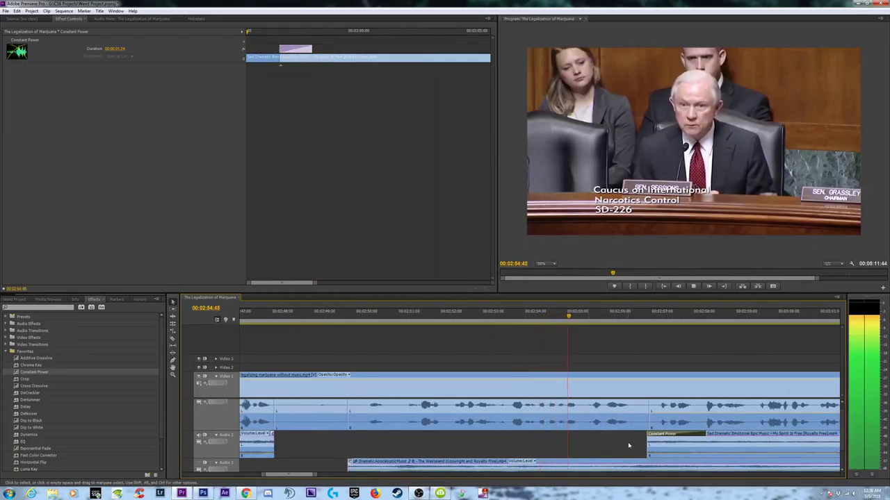
{"action": "key", "text": "space"}
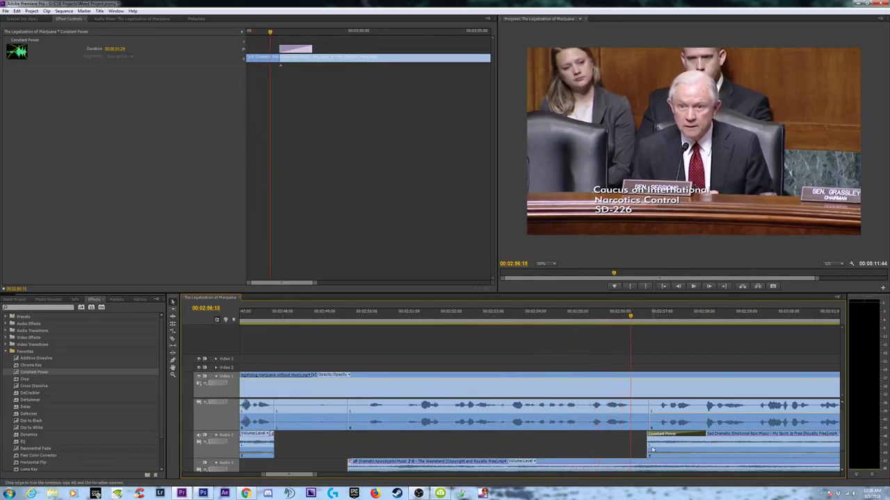
- Extend the fade to start earlier, to over a second, and review the sequence
{"action": "left_click_drag", "start_coordinate": [651, 442], "coordinate": [628, 443]}
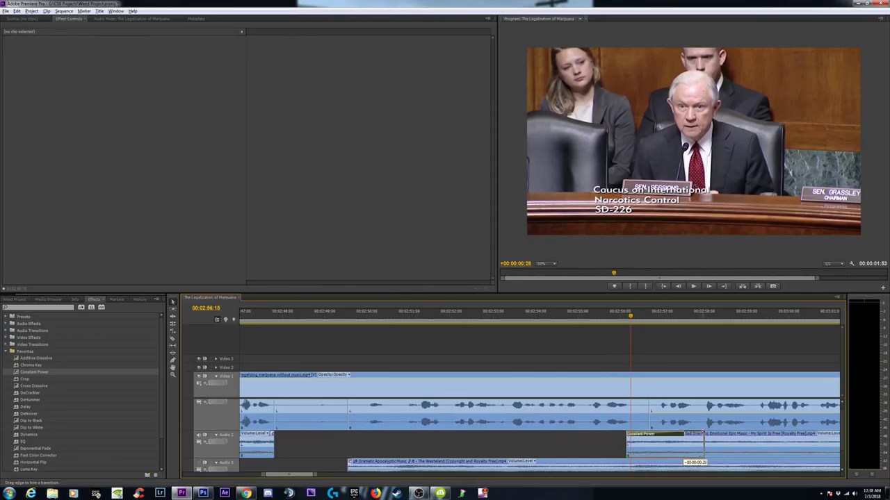
{"action": "left_click_drag", "start_coordinate": [703, 436], "coordinate": [705, 437]}
{"action": "key", "text": "space"}
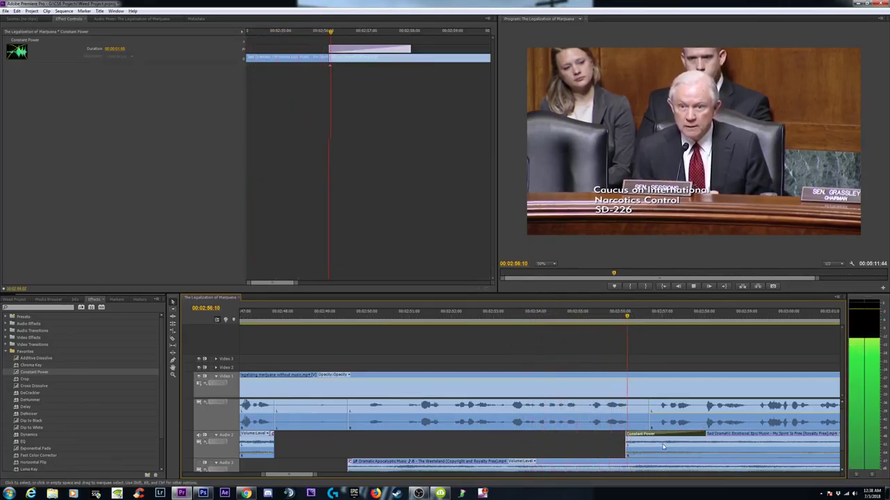
{"action": "key", "text": "minus"}
{"action": "key", "text": "minus"}
{"action": "key", "text": "minus"}
{"action": "key", "text": "minus"}
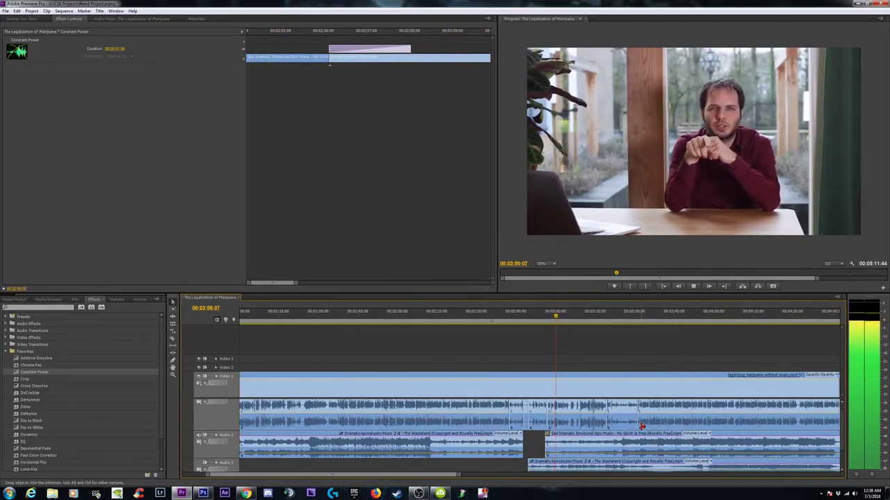
{"action": "key", "text": "minus"}
{"action": "key", "text": "minus"}
{"action": "key", "text": "equal"}
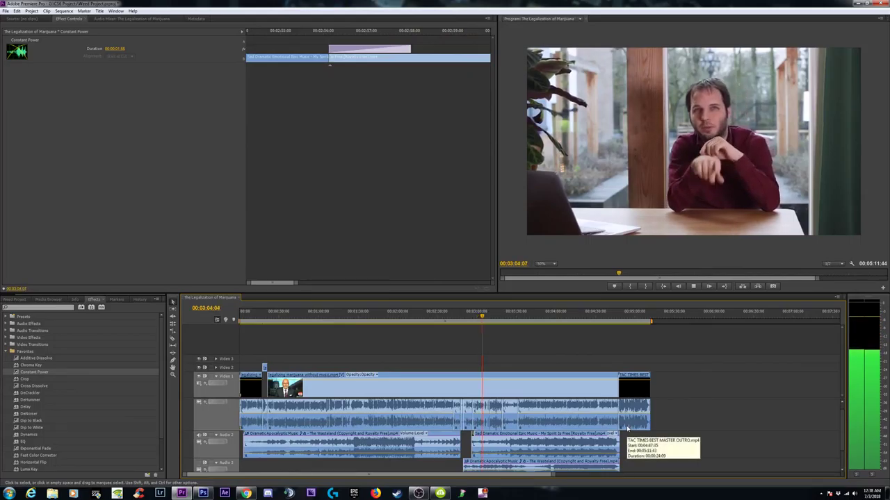
{"action": "key", "text": "space"}
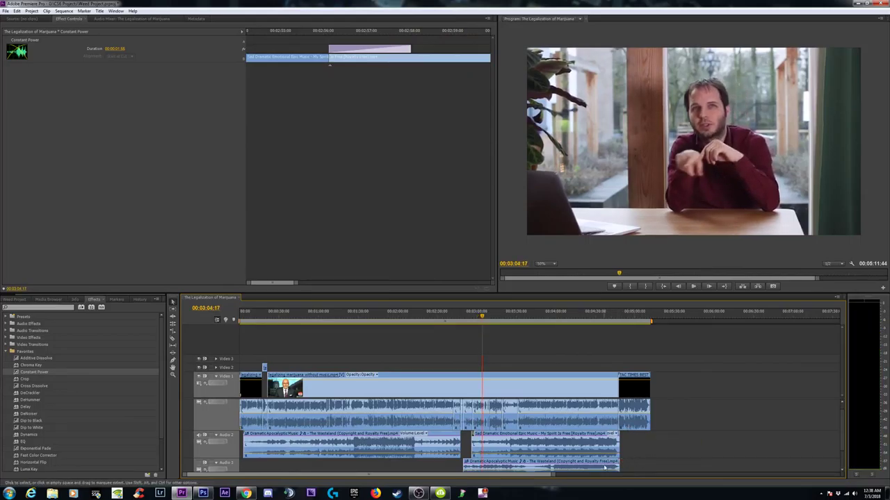
- Delete the Dramatic Apocalyptic Music clip from Audio 3 and play back the sequence
{"action": "left_click", "coordinate": [496, 468]}
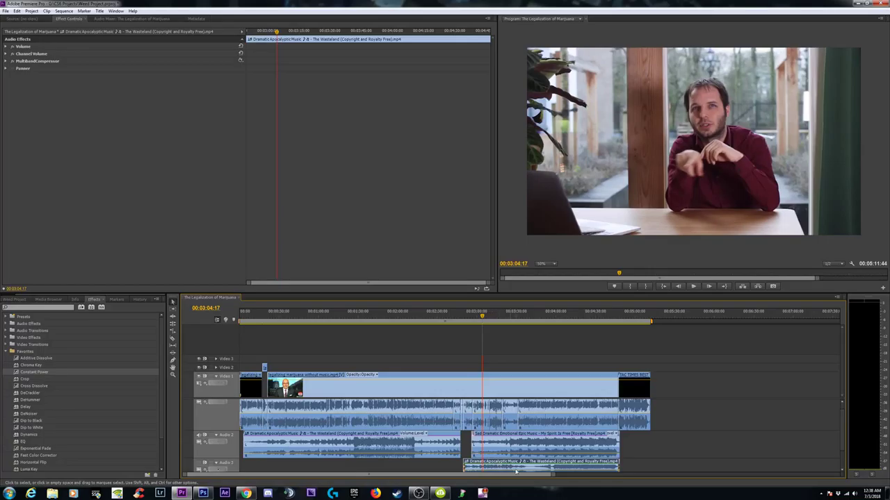
{"action": "key", "text": "Delete"}
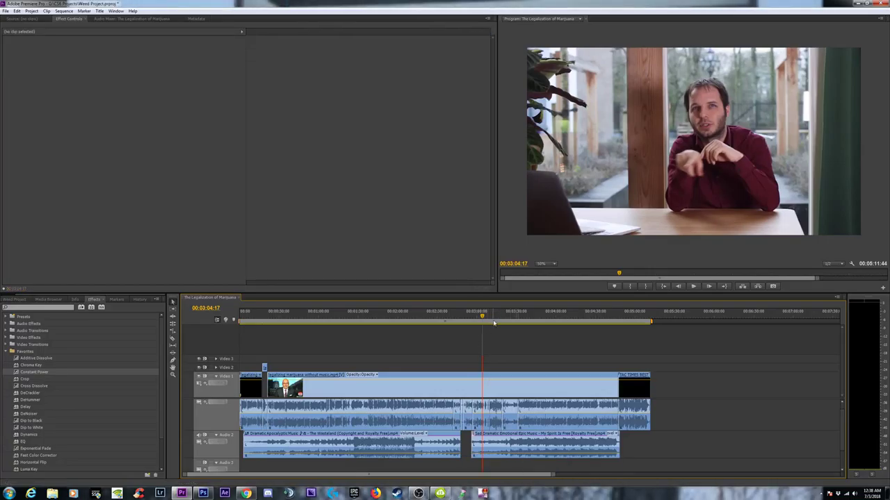
{"action": "key", "text": "space"}
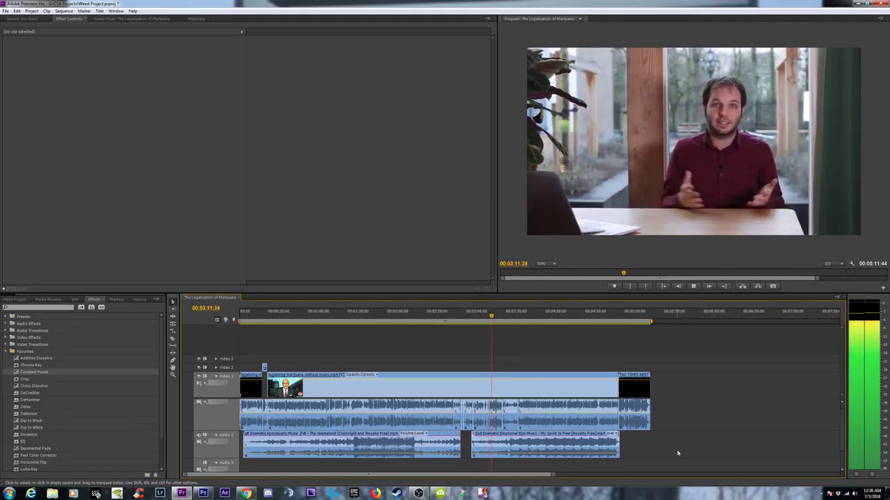
{"action": "key", "text": "space"}
{"action": "key", "text": "="}
{"action": "key", "text": "="}
{"action": "key", "text": "="}
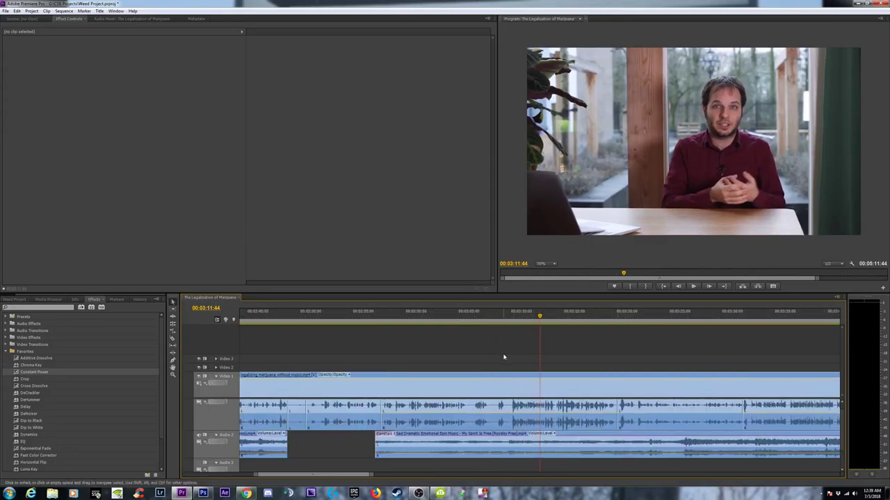
- Find 3:06:53 and razor the interview and Sad Dramatic music there
{"action": "left_click", "coordinate": [490, 317]}
{"action": "key", "text": "="}
{"action": "key", "text": "="}
{"action": "key", "text": "space"}
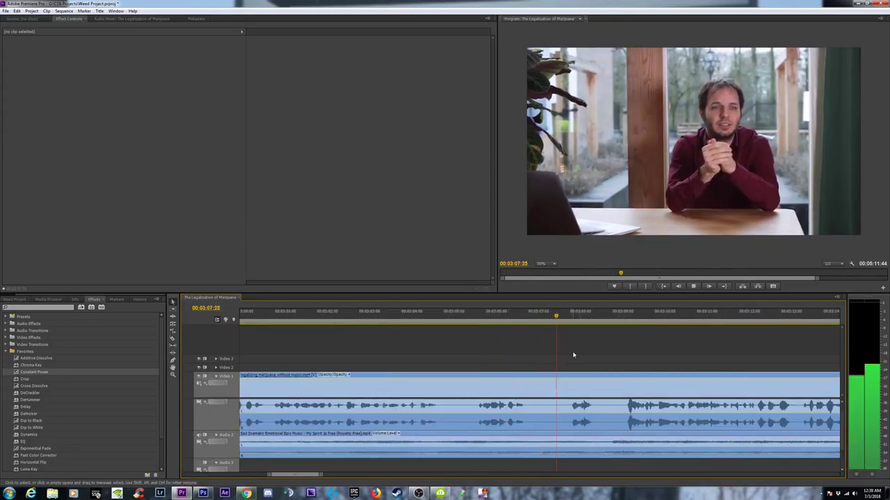
{"action": "key", "text": "space"}
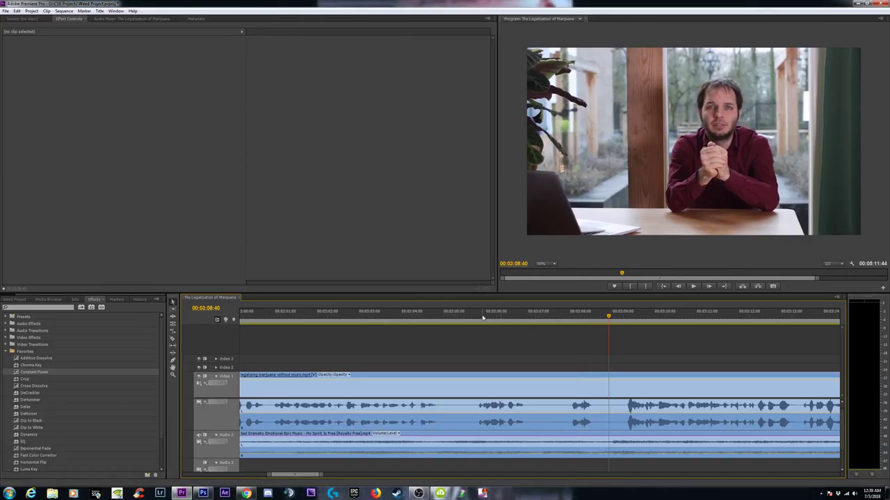
{"action": "left_click", "coordinate": [474, 316]}
{"action": "key", "text": "space"}
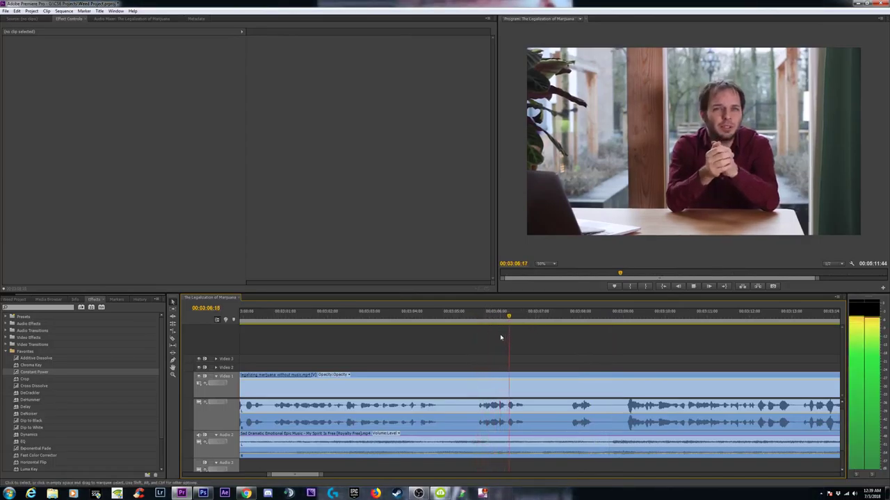
{"action": "key", "text": "space"}
{"action": "key", "text": "c"}
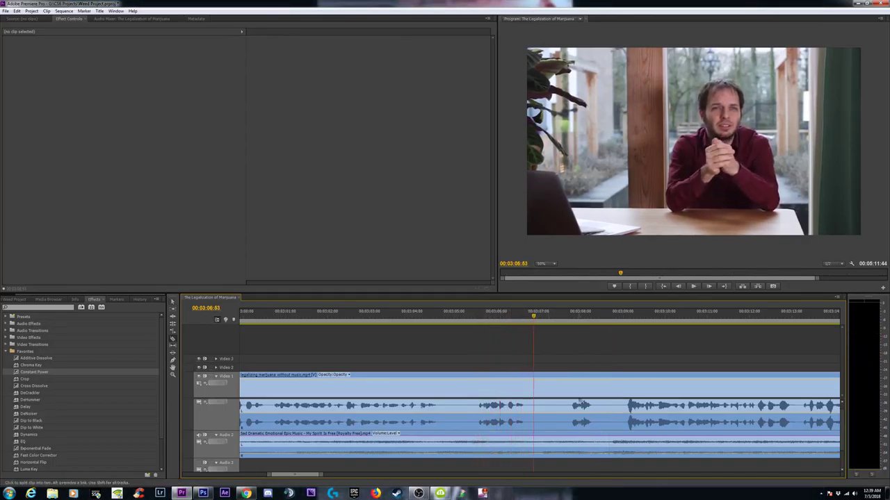
{"action": "left_click", "coordinate": [534, 387]}
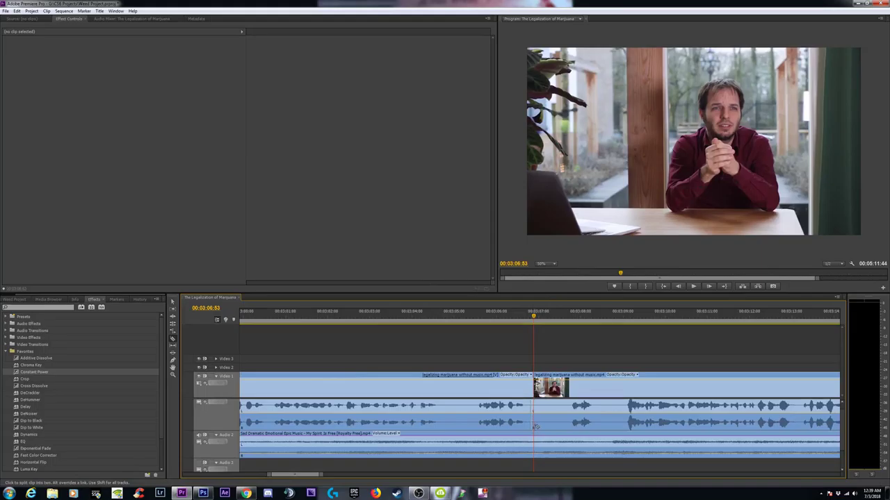
{"action": "left_click", "coordinate": [536, 445]}
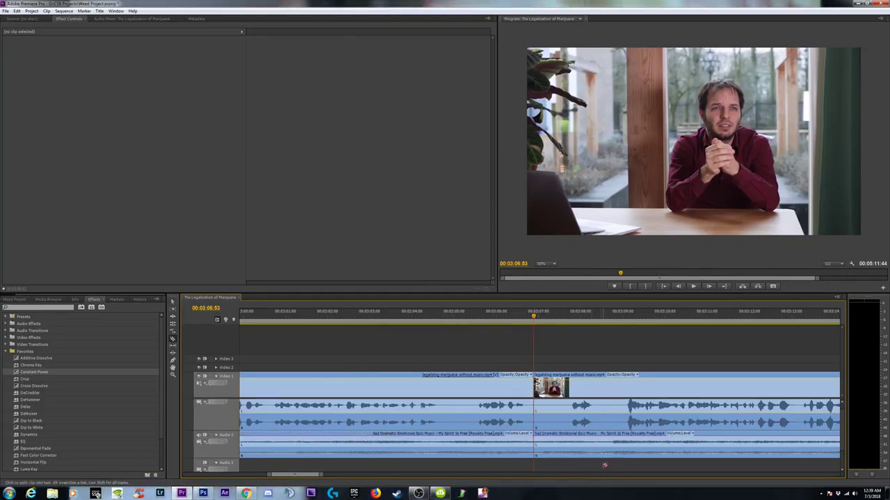
- Split the interview and music again at 03:08:34 and show the Project bin
{"action": "key", "text": "equal"}
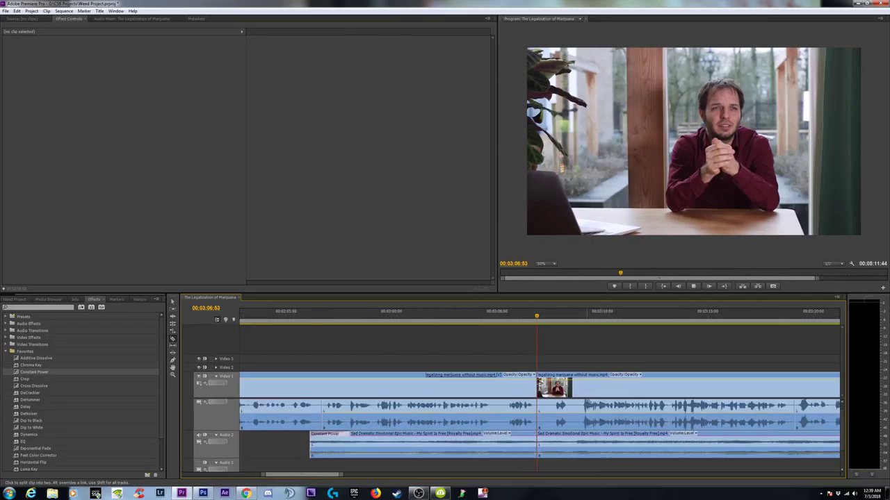
{"action": "key", "text": "space"}
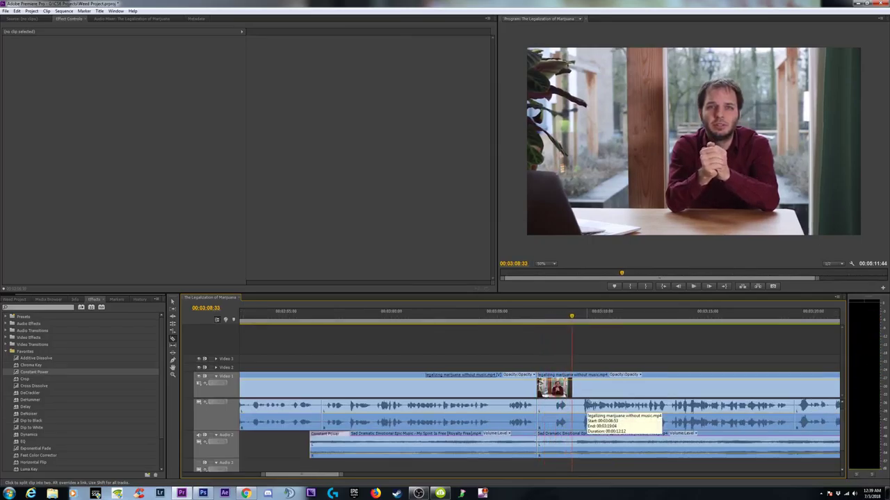
{"action": "key", "text": "equal"}
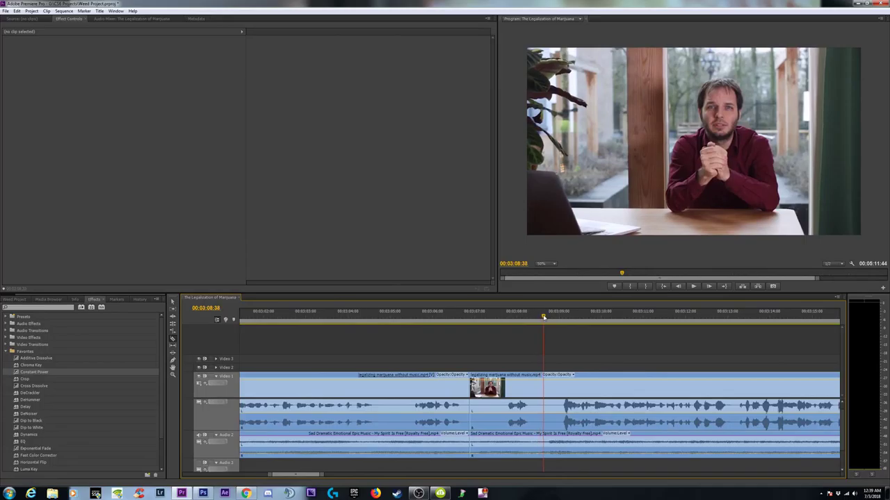
{"action": "left_click", "coordinate": [540, 317]}
{"action": "key", "text": "c"}
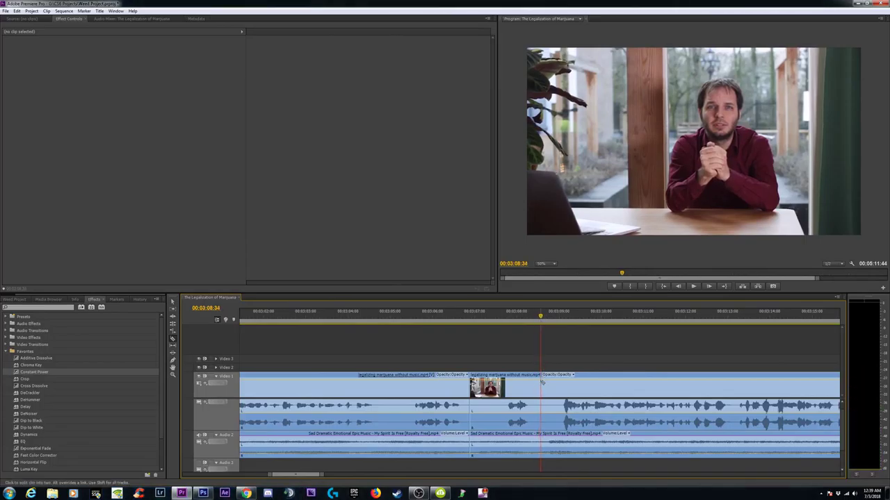
{"action": "left_click", "coordinate": [541, 390]}
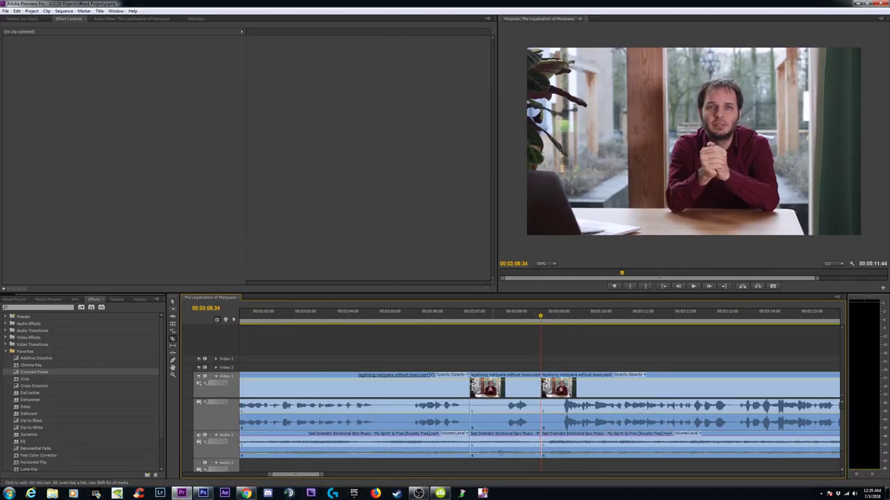
{"action": "left_click", "coordinate": [18, 299]}
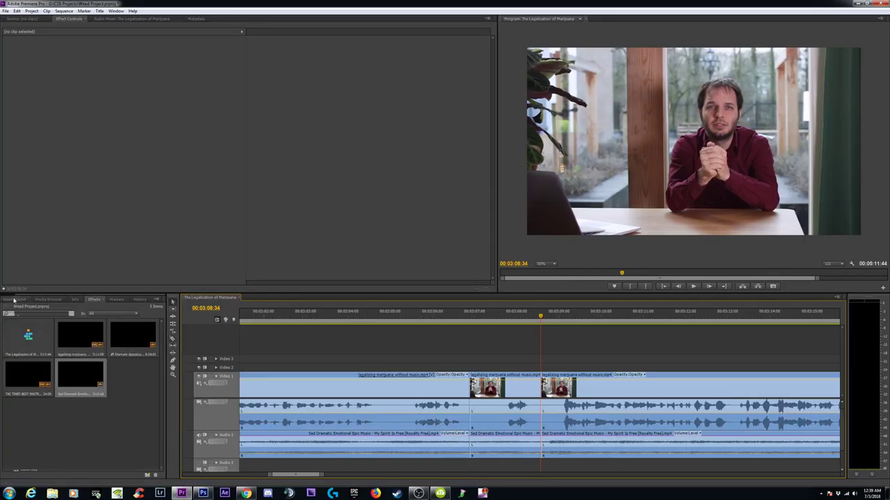
- Search 'tac cut logo' in the Import dialog and import Tac Times - Cut with Logo.mp4
{"action": "double_click", "coordinate": [131, 385]}
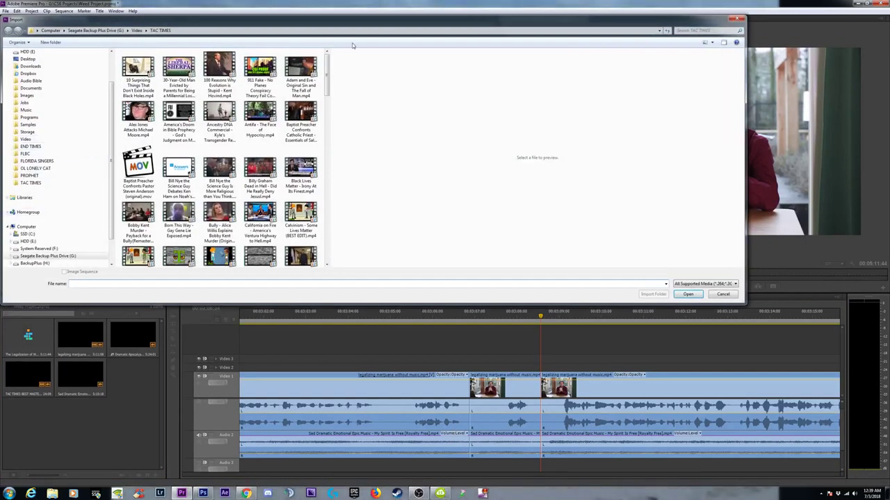
{"action": "left_click", "coordinate": [696, 28]}
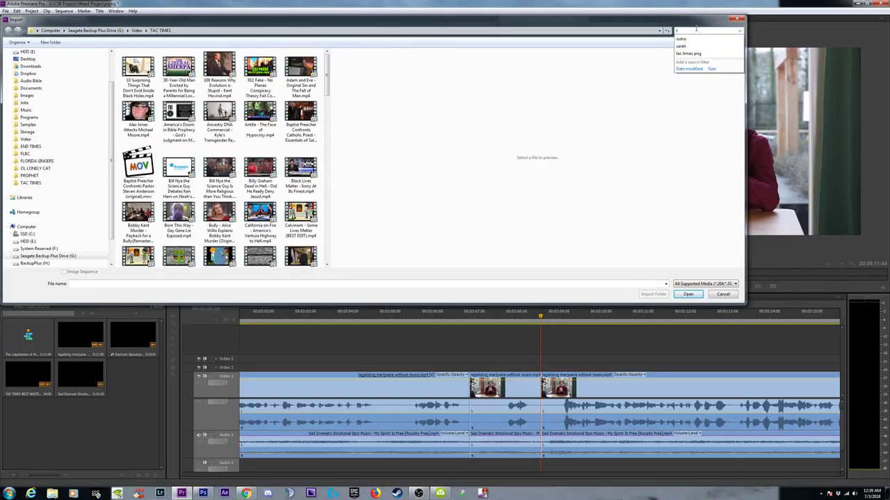
{"action": "type", "text": "tac"}
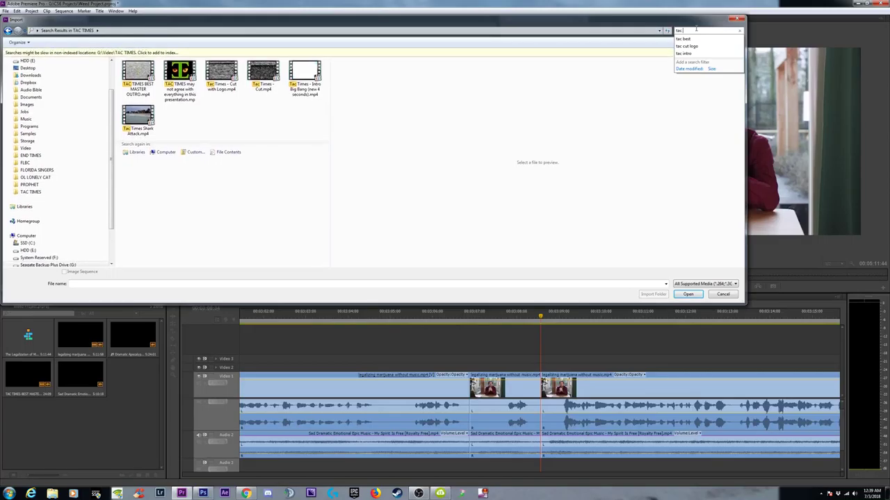
{"action": "type", "text": " cut logo"}
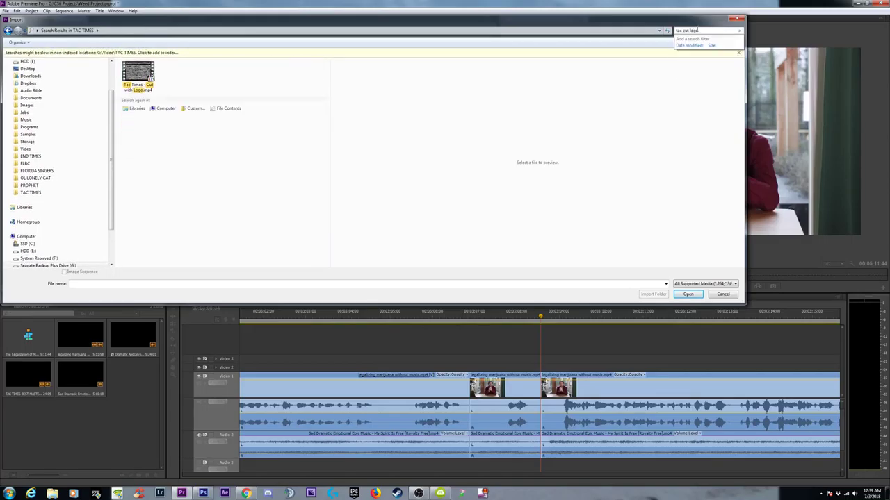
{"action": "left_click", "coordinate": [133, 79]}
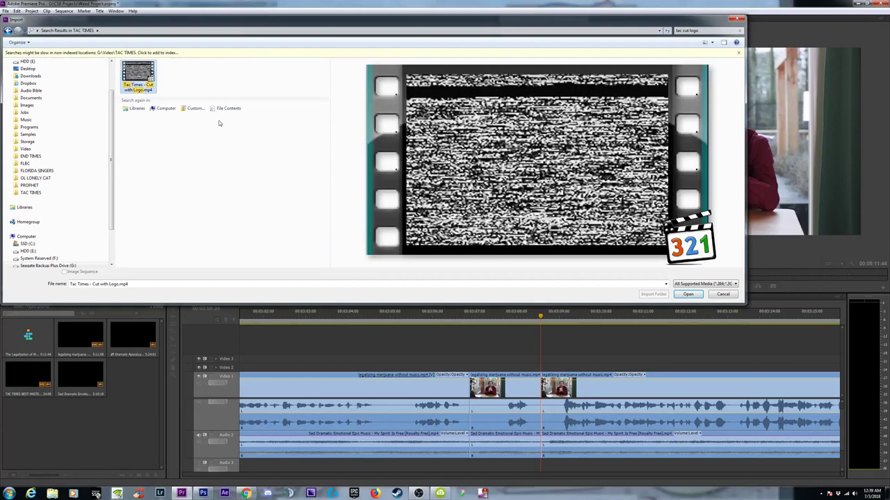
{"action": "double_click", "coordinate": [138, 75]}
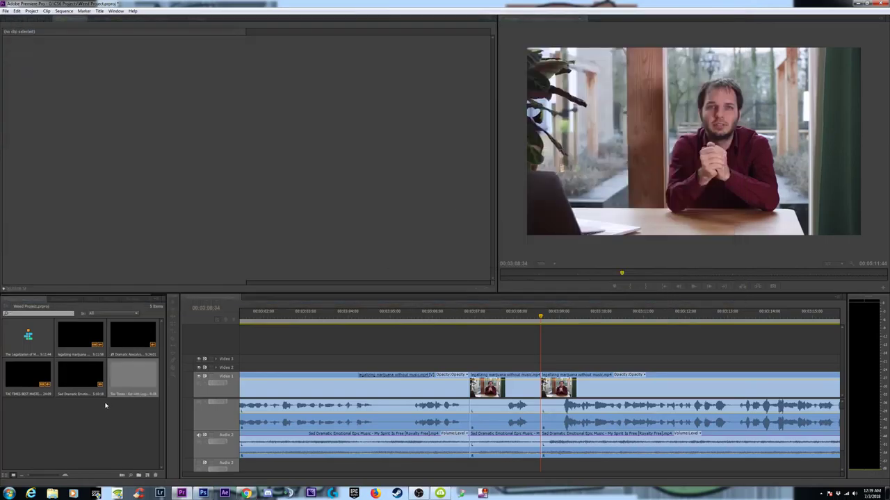
- Place the logo clip at the first cut, then cut it to the clipboard
{"action": "left_click_drag", "start_coordinate": [157, 362], "coordinate": [475, 360]}
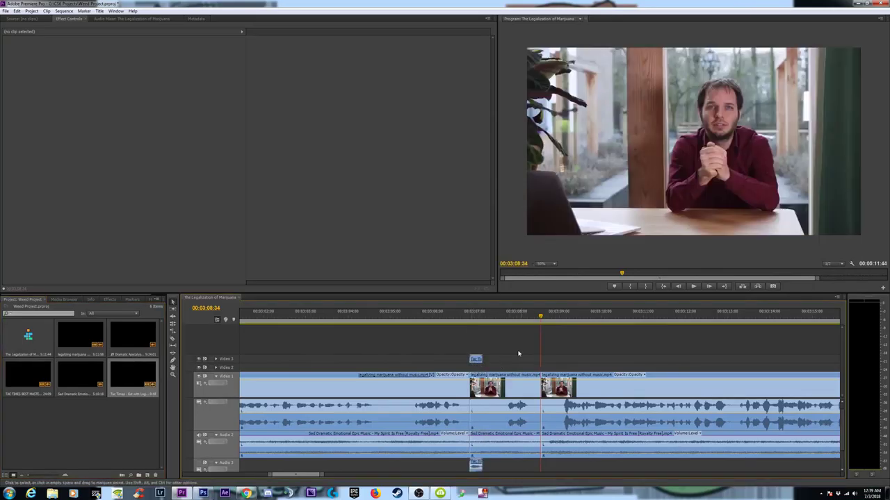
{"action": "left_click", "coordinate": [476, 360]}
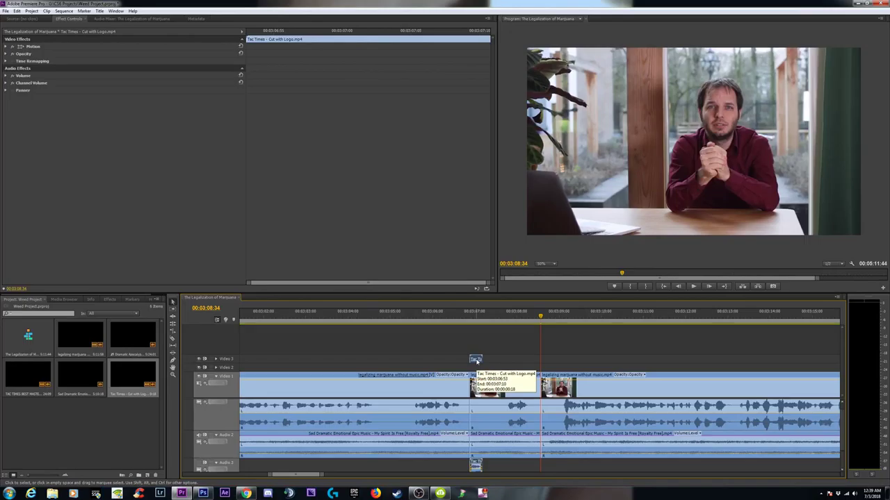
{"action": "left_click_drag", "start_coordinate": [476, 361], "coordinate": [477, 361]}
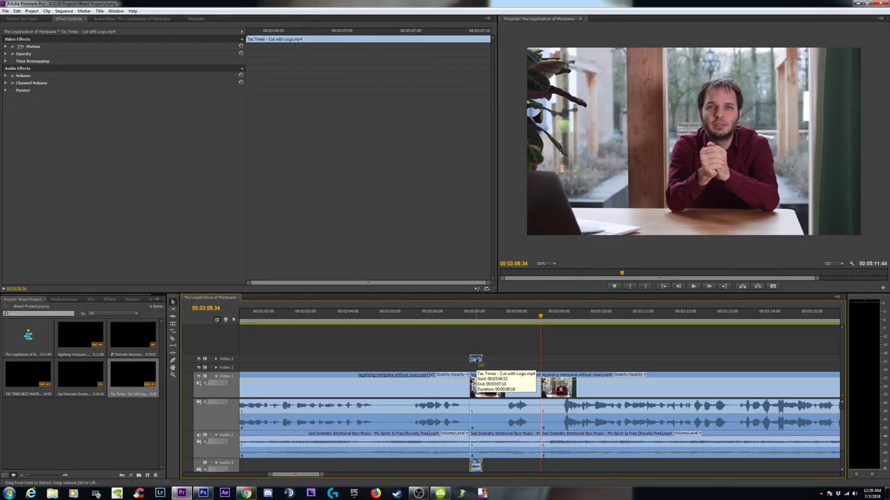
{"action": "key", "text": "Delete"}
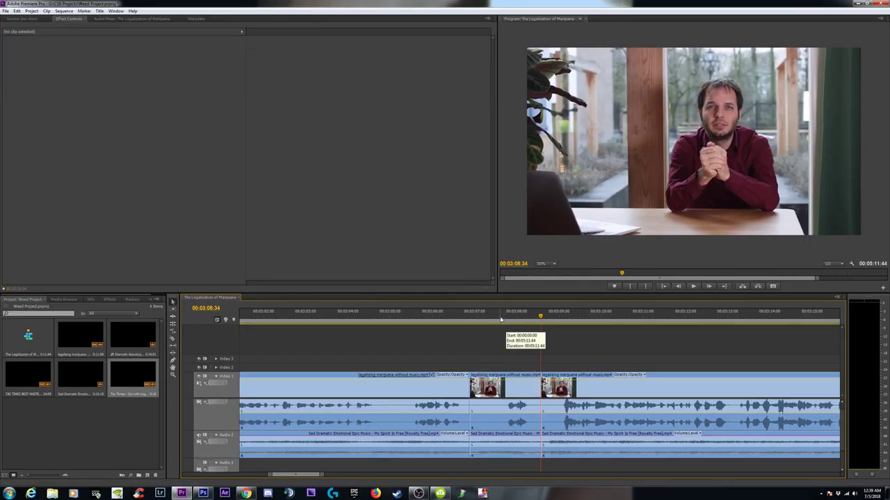
- Play the section around the cuts and return to the first cut point
{"action": "mouse_move", "coordinate": [495, 317]}
{"action": "left_mouse_down"}
{"action": "mouse_move", "coordinate": [480, 318]}
{"action": "mouse_move", "coordinate": [488, 323]}
{"action": "left_mouse_up"}
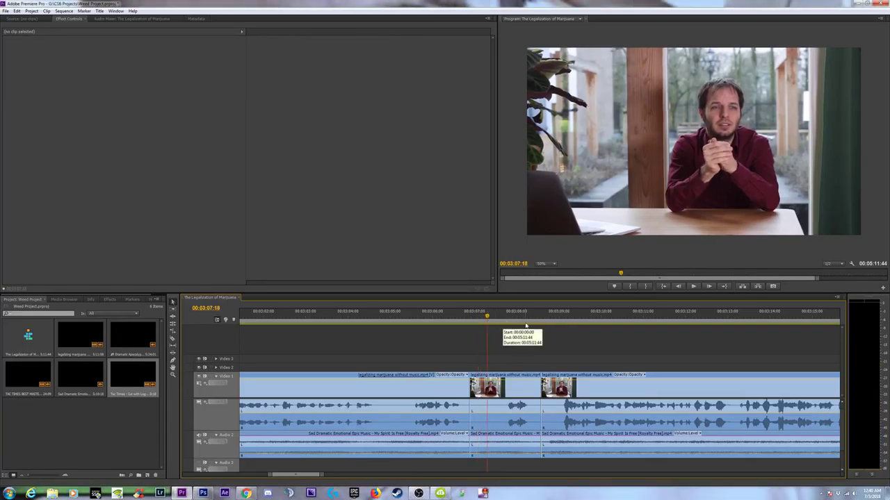
{"action": "key", "text": "space"}
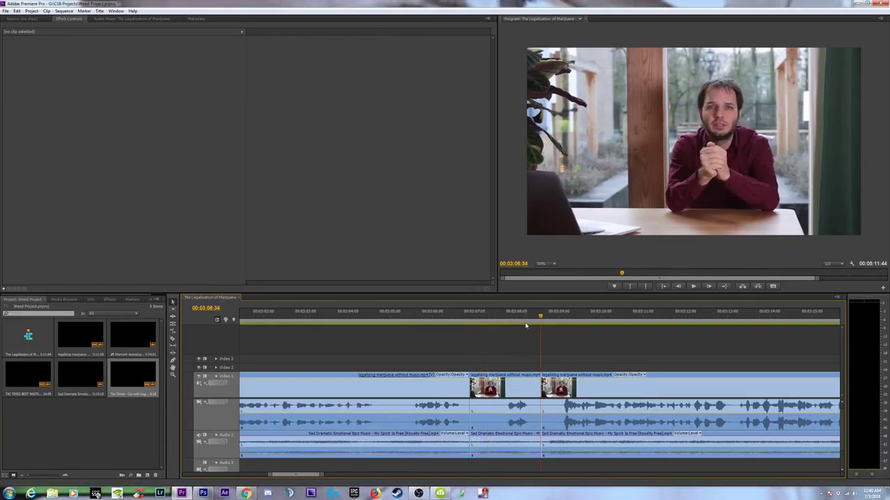
{"action": "scroll", "coordinate": [525, 325], "scroll_direction": "down", "scroll_amount": 5}
{"action": "key", "text": "Up"}
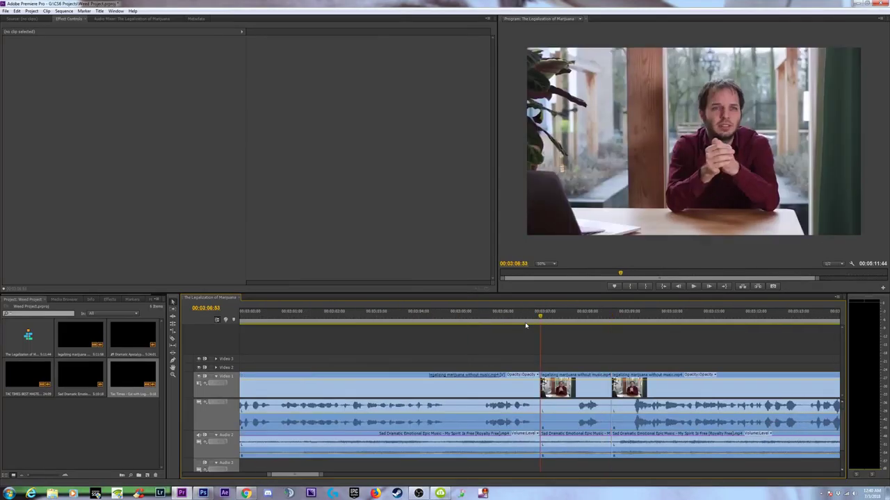
- Paste Insert the logo clip twice at the first edit point
{"action": "left_click", "coordinate": [17, 11]}
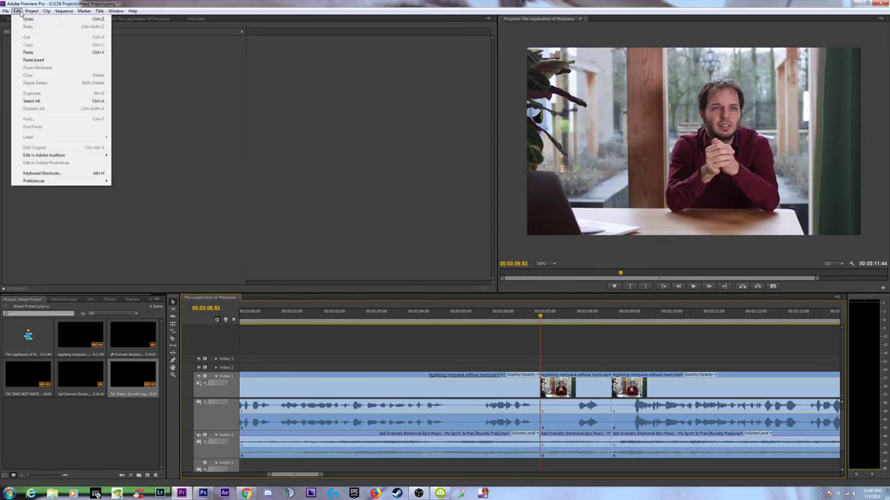
{"action": "left_click", "coordinate": [34, 61]}
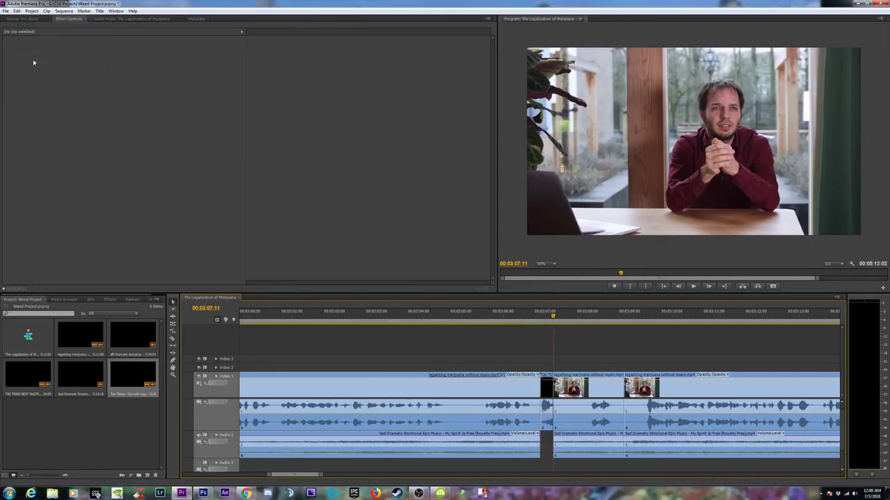
{"action": "left_click", "coordinate": [16, 12]}
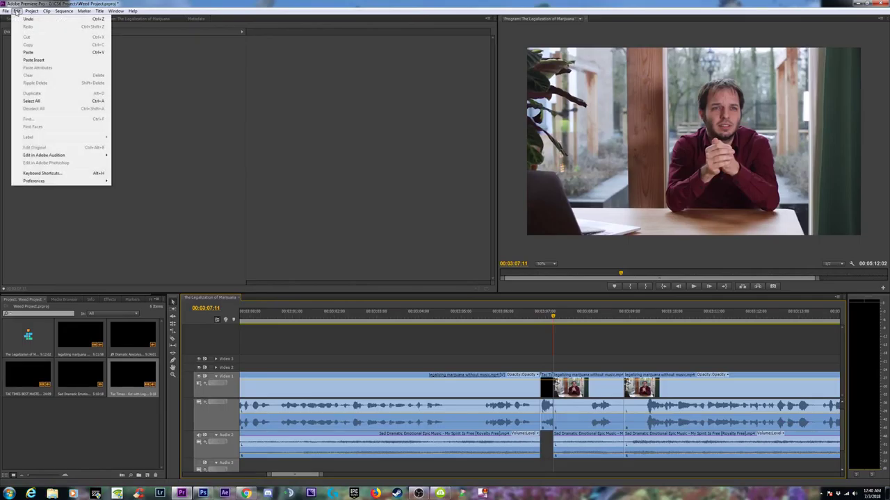
{"action": "left_click", "coordinate": [33, 60]}
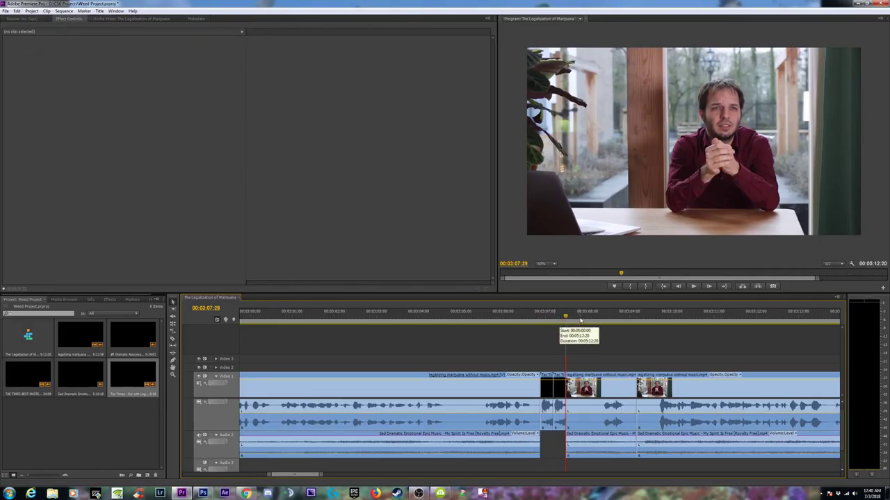
- Paste Insert the logo clip twice more at the next edit point
{"action": "key", "text": "Down"}
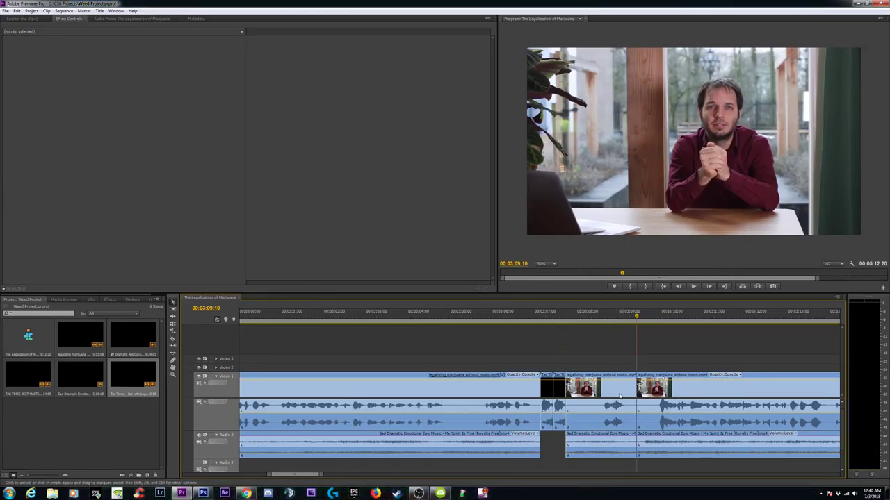
{"action": "left_click", "coordinate": [16, 11]}
{"action": "left_click", "coordinate": [27, 61]}
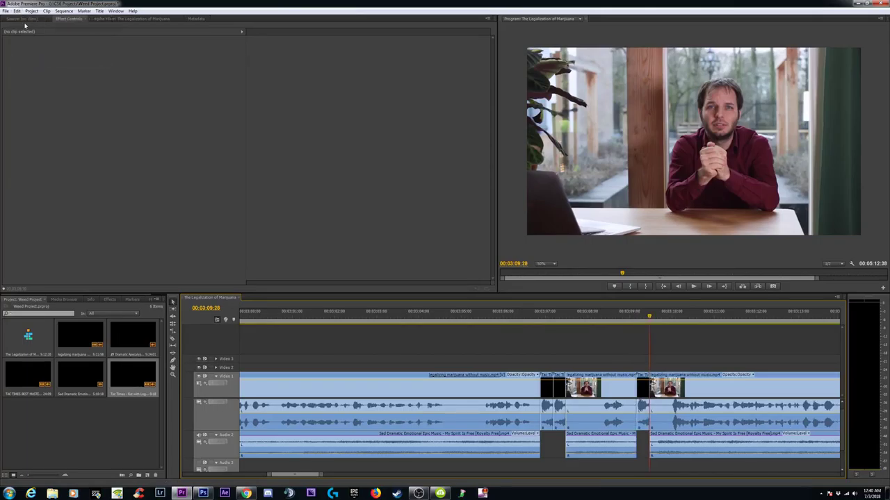
{"action": "left_click", "coordinate": [17, 11]}
{"action": "left_click", "coordinate": [31, 62]}
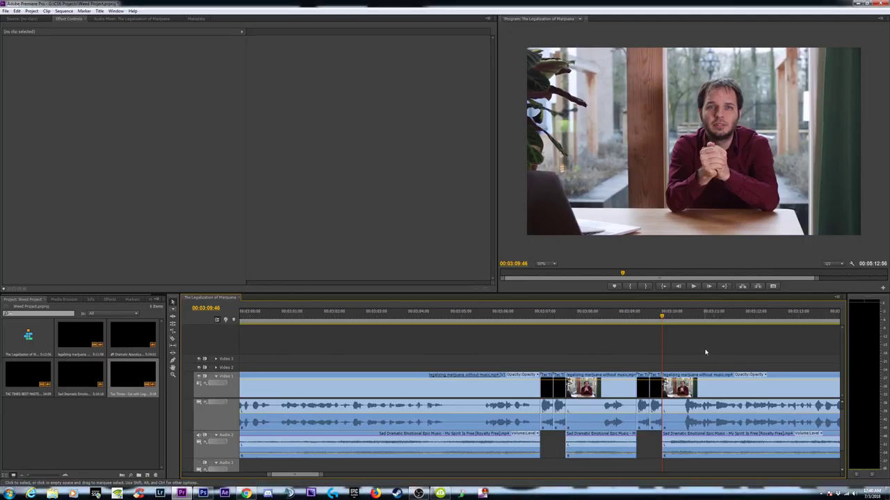
- Move the playhead a few frames past 03:07:09 onto the first glitch insert, then show the Effects panel
{"action": "left_click", "coordinate": [552, 314]}
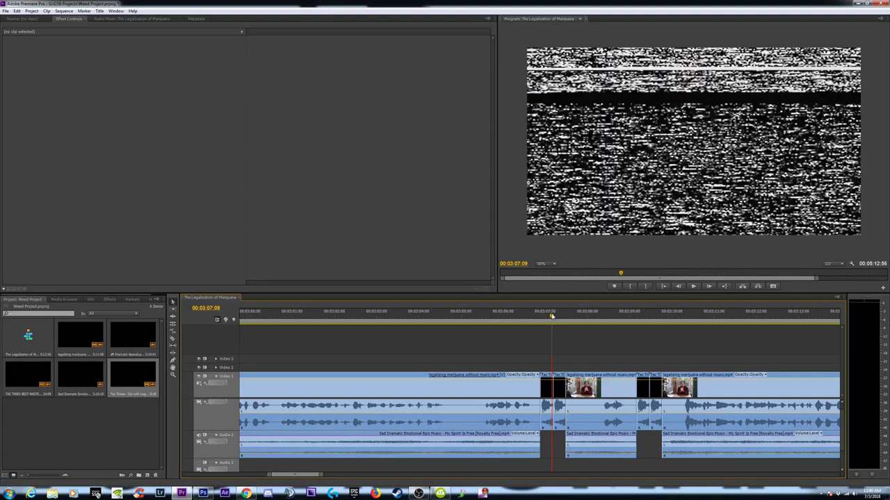
{"action": "key", "text": "Right"}
{"action": "key", "text": "Right"}
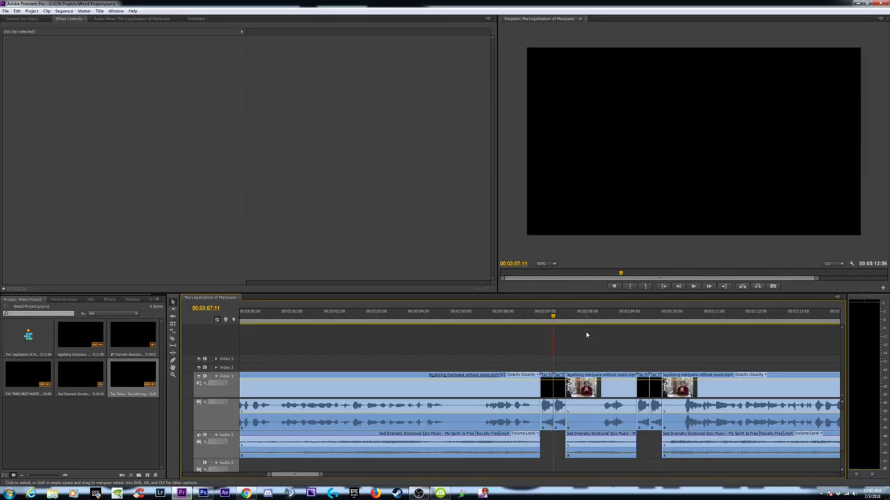
{"action": "left_click", "coordinate": [110, 299]}
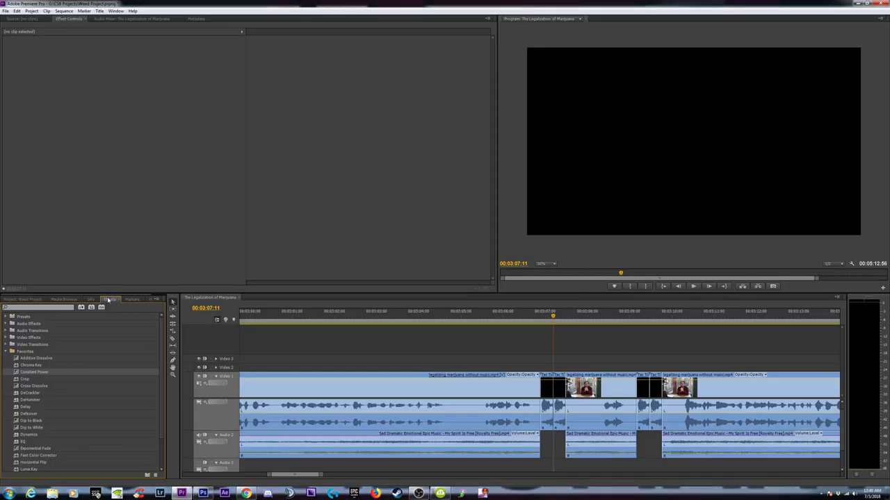
- Create a new Default Still title (Title 01), then select the URL of the My Spirit Is Free YouTube page in Chrome
{"action": "left_click", "coordinate": [29, 11]}
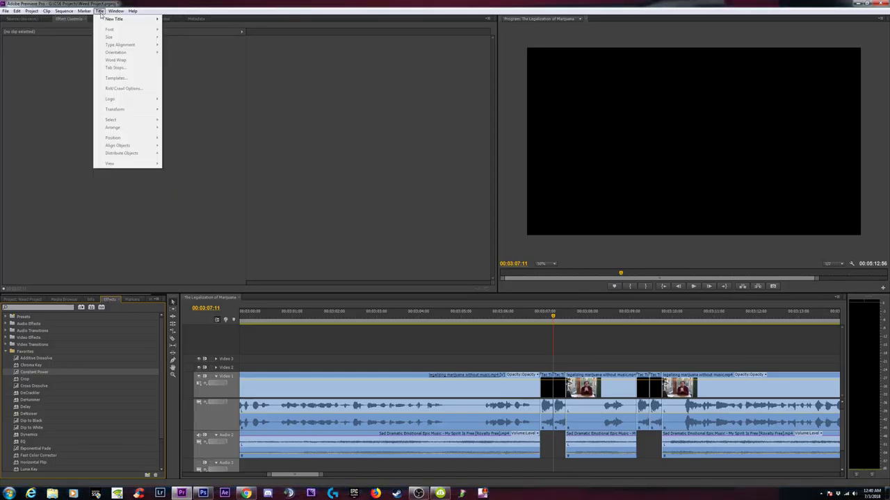
{"action": "mouse_move", "coordinate": [109, 20]}
{"action": "left_click", "coordinate": [192, 20]}
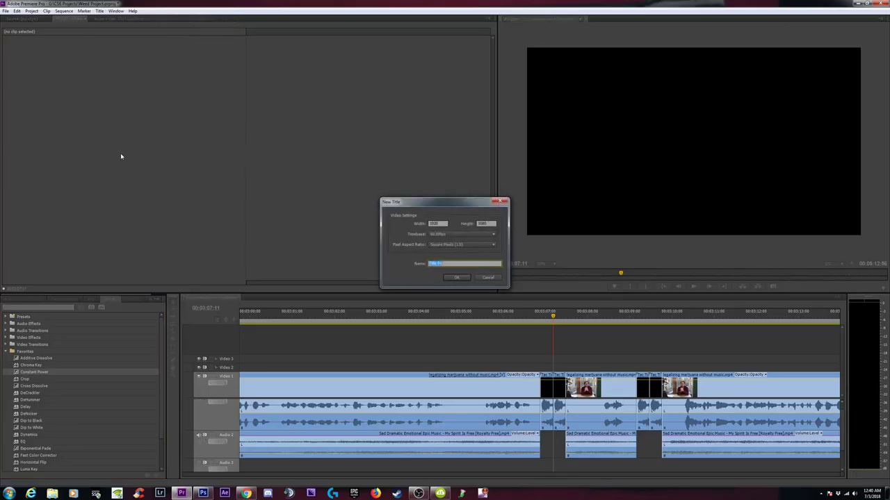
{"action": "left_click", "coordinate": [456, 278]}
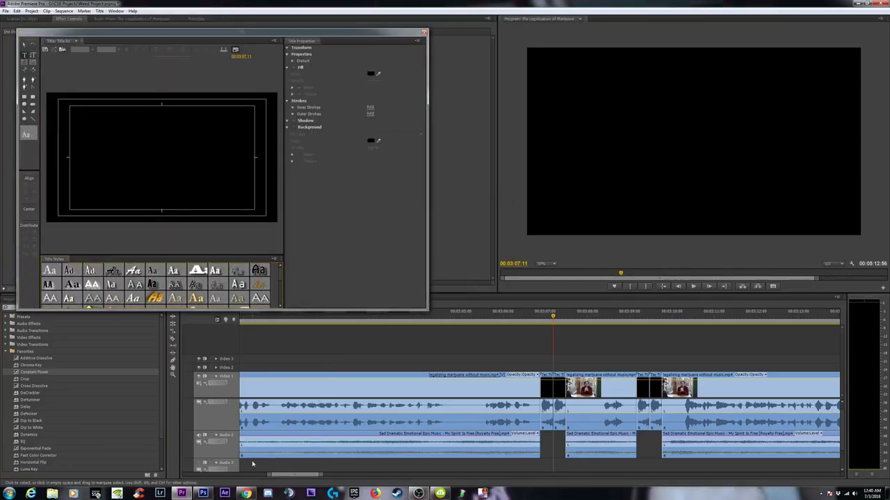
{"action": "left_click", "coordinate": [247, 493]}
{"action": "left_click", "coordinate": [341, 45]}
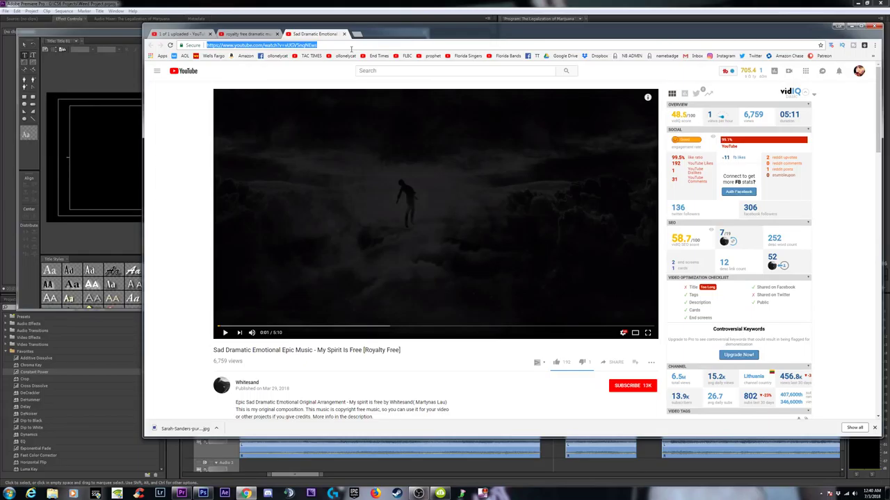
- Google 'there is none righteous' and select the Romans 3:10 KJV verse on Bible Gateway
{"action": "type", "text": "there"}
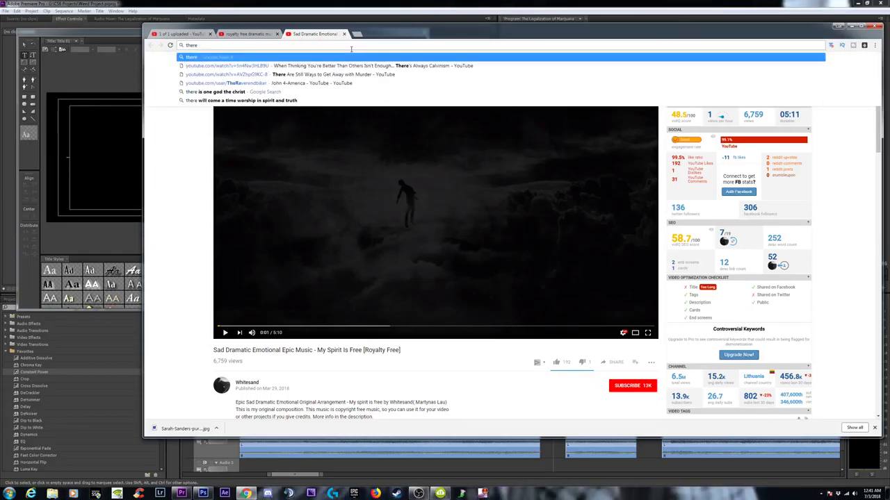
{"action": "type", "text": " is none r"}
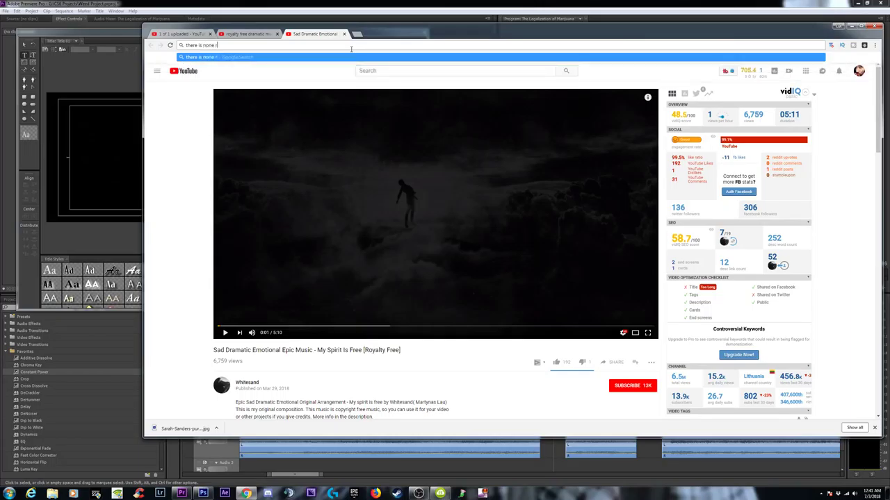
{"action": "type", "text": "ighteous"}
{"action": "key", "text": "Return"}
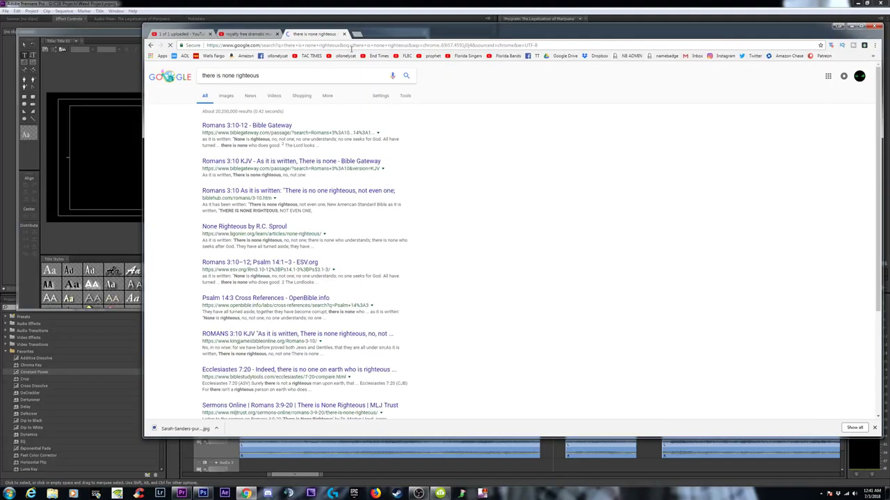
{"action": "left_click", "coordinate": [261, 162]}
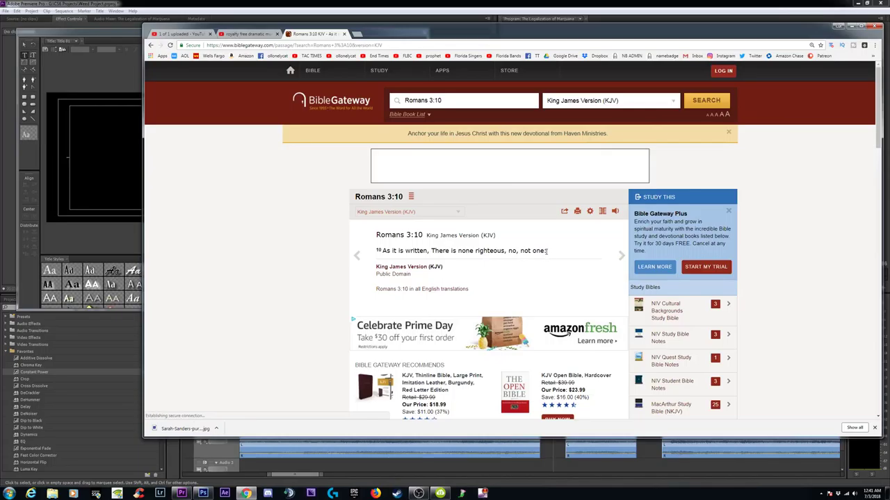
{"action": "left_click_drag", "start_coordinate": [546, 250], "coordinate": [381, 251]}
{"action": "key", "text": "ctrl+c"}
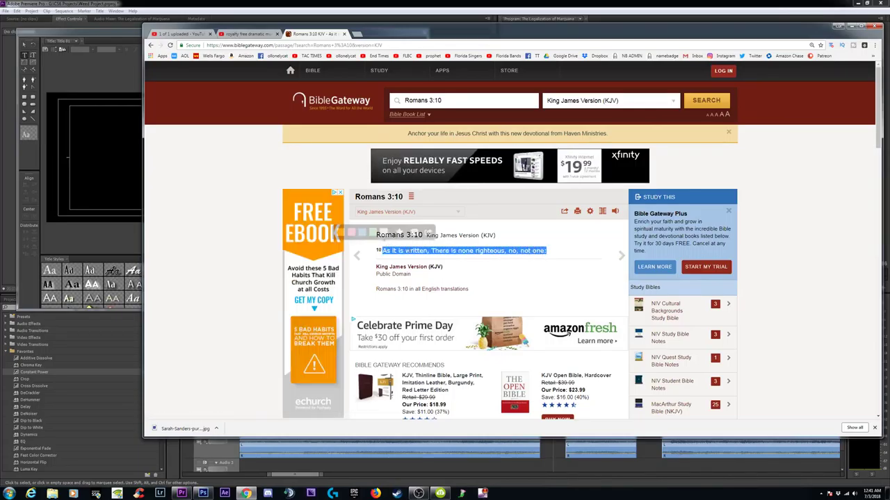
{"action": "left_click", "coordinate": [123, 133]}
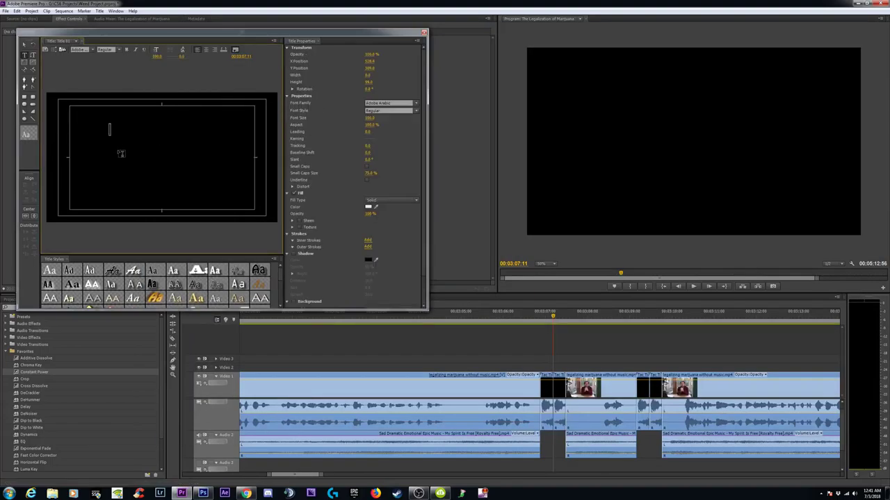
- Paste the verse and centre it on three lines, breaking after 'written,' and before 'no,'
{"action": "key", "text": "ctrl+v"}
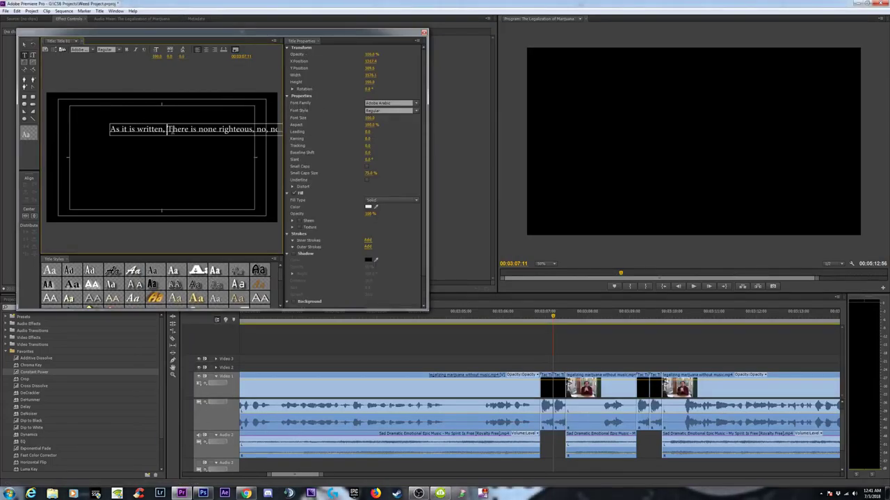
{"action": "left_click", "coordinate": [166, 129]}
{"action": "key", "text": "Return"}
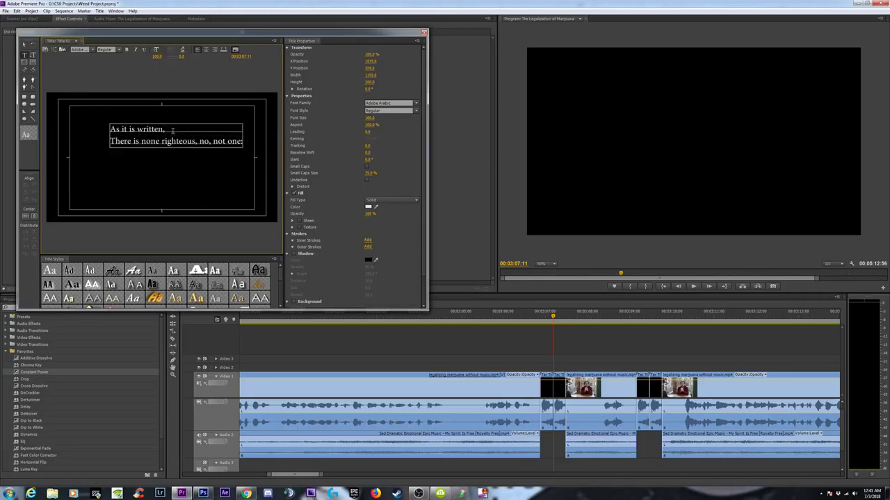
{"action": "left_click", "coordinate": [199, 142]}
{"action": "key", "text": "Return"}
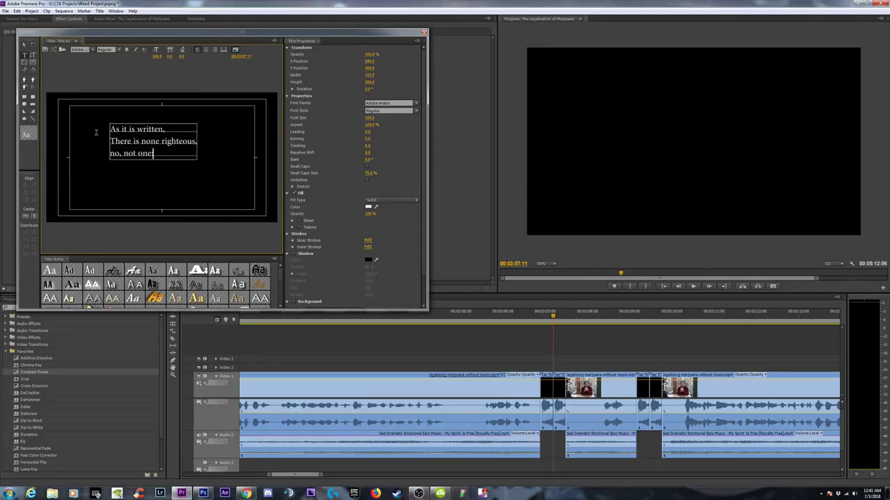
{"action": "key", "text": "ctrl+a"}
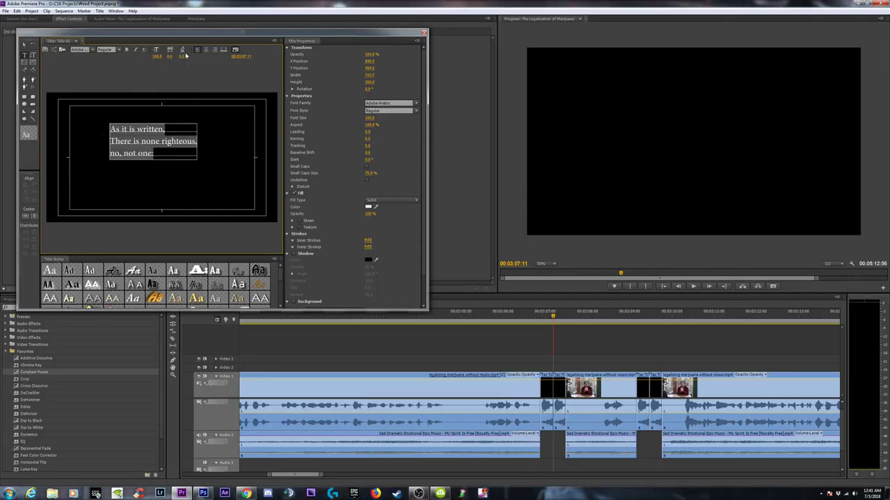
{"action": "left_click", "coordinate": [206, 51]}
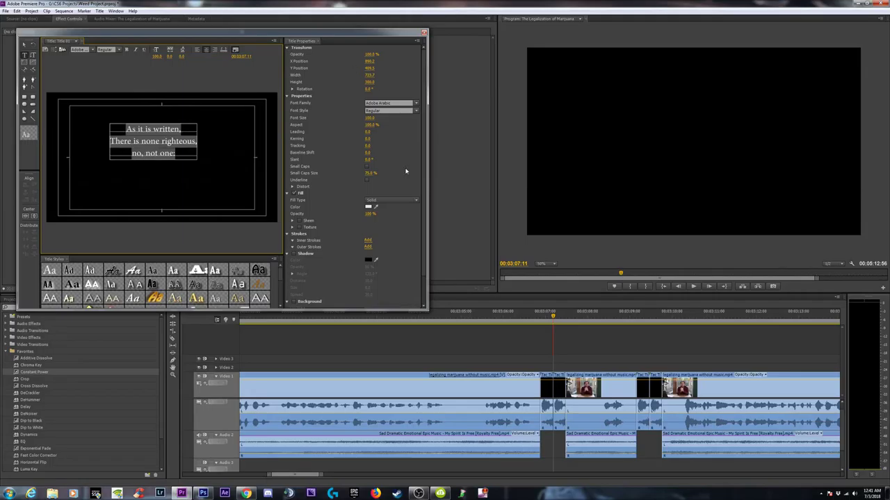
{"action": "left_click", "coordinate": [405, 104]}
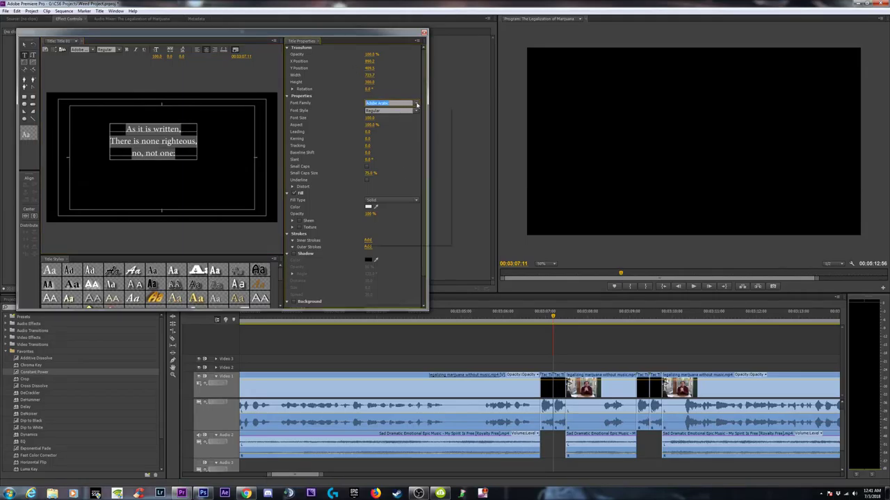
- Change the verse text's font family to Impact
{"action": "left_click", "coordinate": [416, 102]}
{"action": "scroll", "coordinate": [381, 216], "scroll_direction": "down", "scroll_amount": 8}
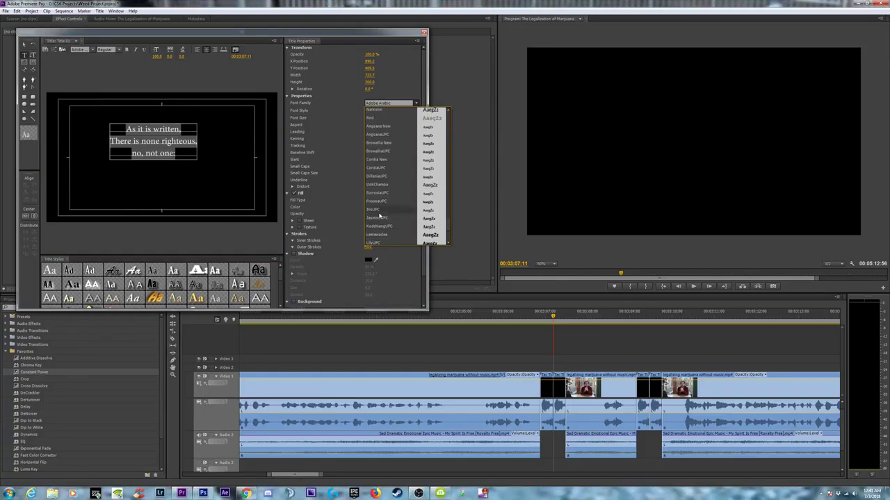
{"action": "scroll", "coordinate": [381, 216], "scroll_direction": "up", "scroll_amount": 6}
{"action": "scroll", "coordinate": [380, 214], "scroll_direction": "down", "scroll_amount": 10}
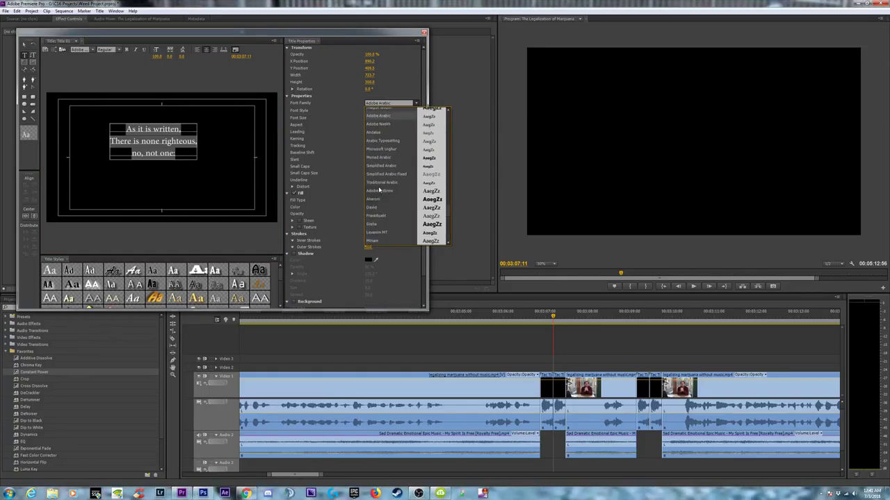
{"action": "scroll", "coordinate": [378, 188], "scroll_direction": "down", "scroll_amount": 12}
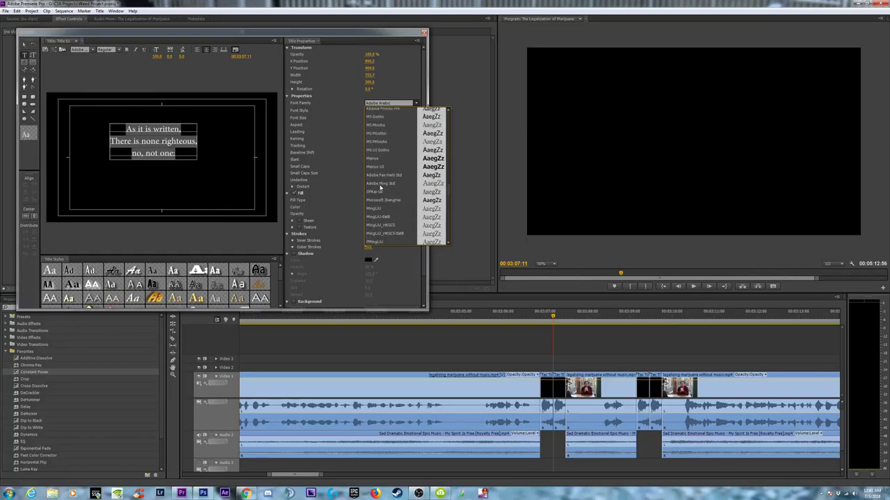
{"action": "scroll", "coordinate": [380, 188], "scroll_direction": "up", "scroll_amount": 8}
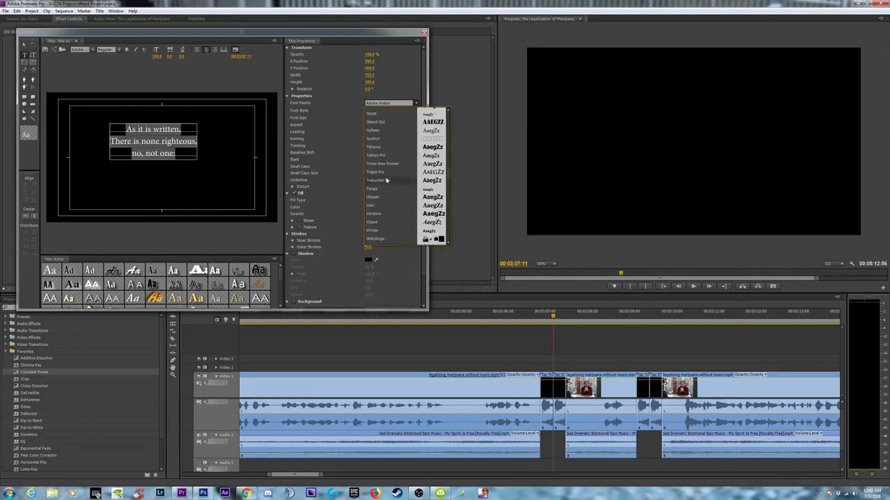
{"action": "scroll", "coordinate": [387, 178], "scroll_direction": "up", "scroll_amount": 10}
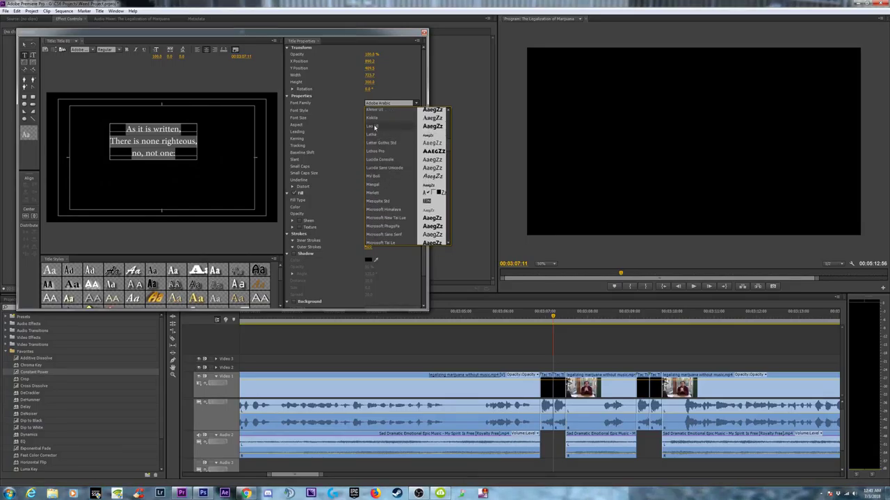
{"action": "scroll", "coordinate": [382, 139], "scroll_direction": "up", "scroll_amount": 3}
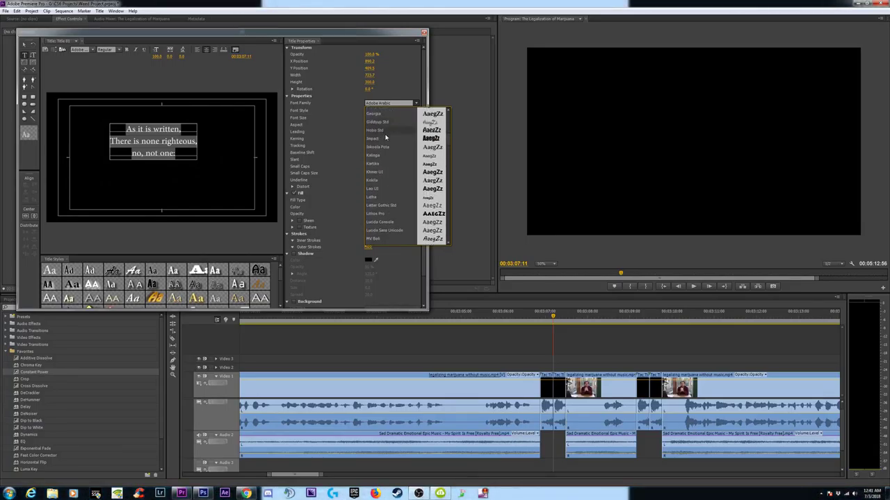
{"action": "left_click", "coordinate": [385, 139]}
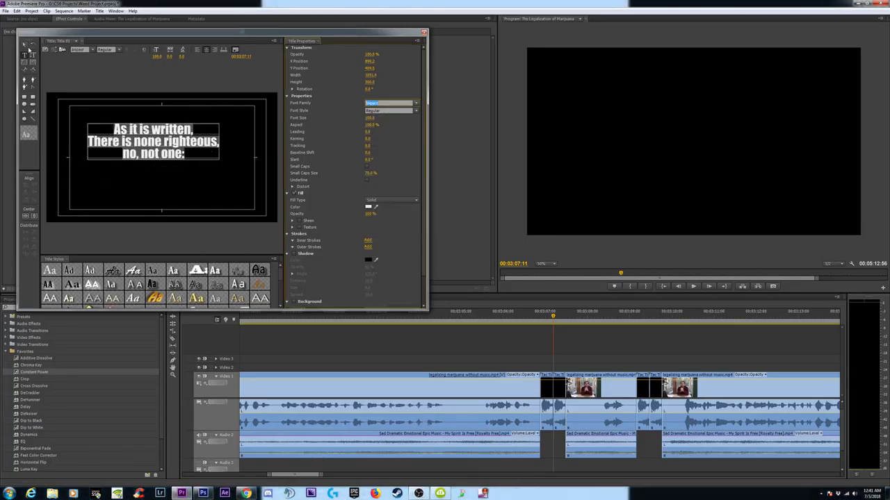
{"action": "left_click", "coordinate": [249, 195]}
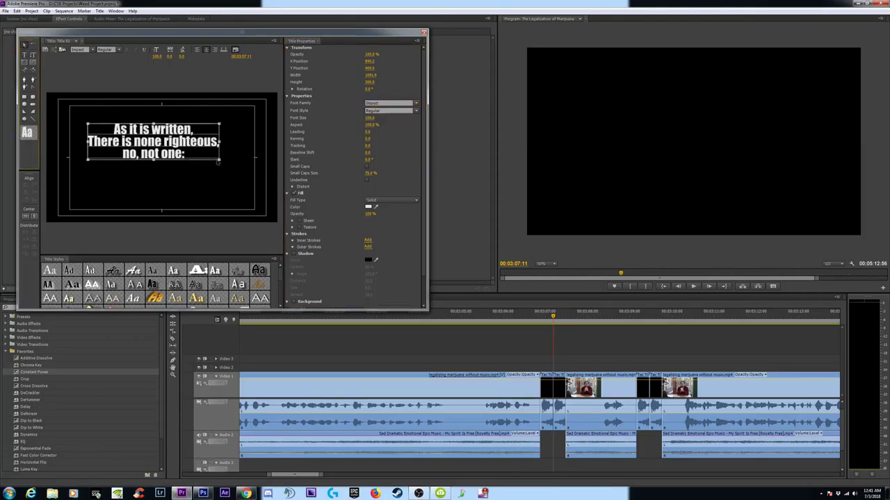
- Enlarge the verse text box and increase the line leading
{"action": "left_click_drag", "start_coordinate": [219, 160], "coordinate": [258, 199]}
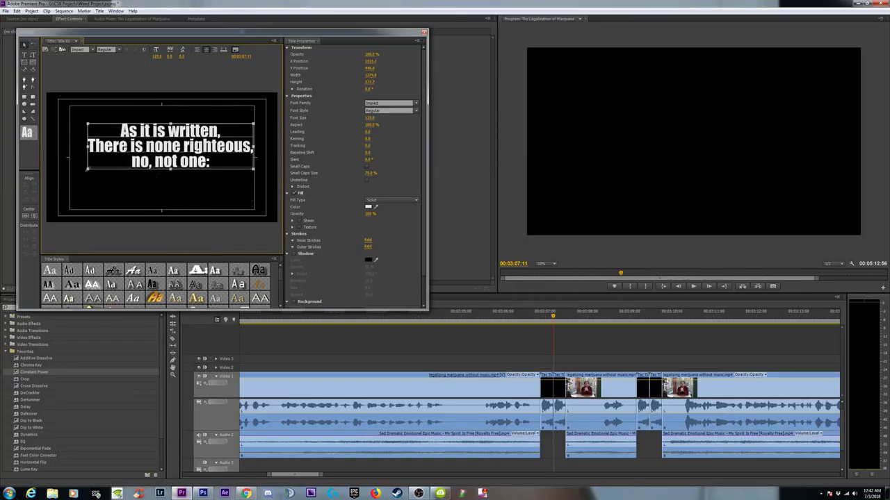
{"action": "left_click_drag", "start_coordinate": [88, 169], "coordinate": [73, 172]}
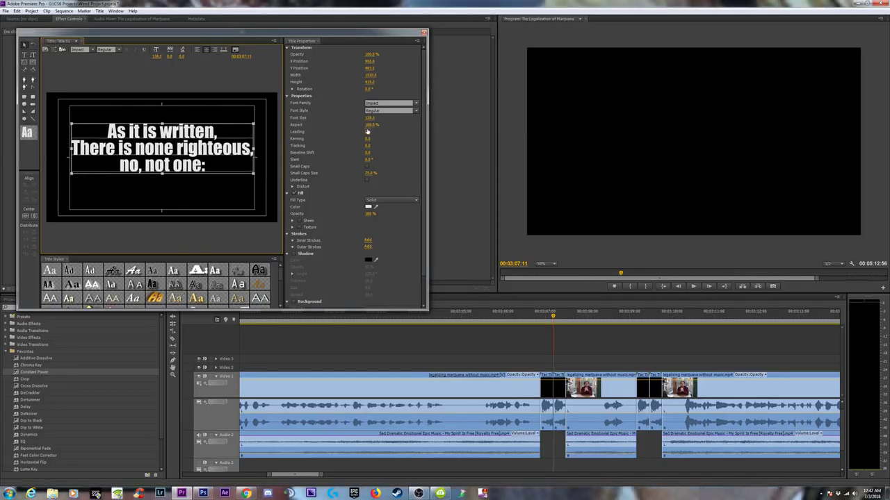
{"action": "left_click_drag", "start_coordinate": [367, 132], "coordinate": [384, 131]}
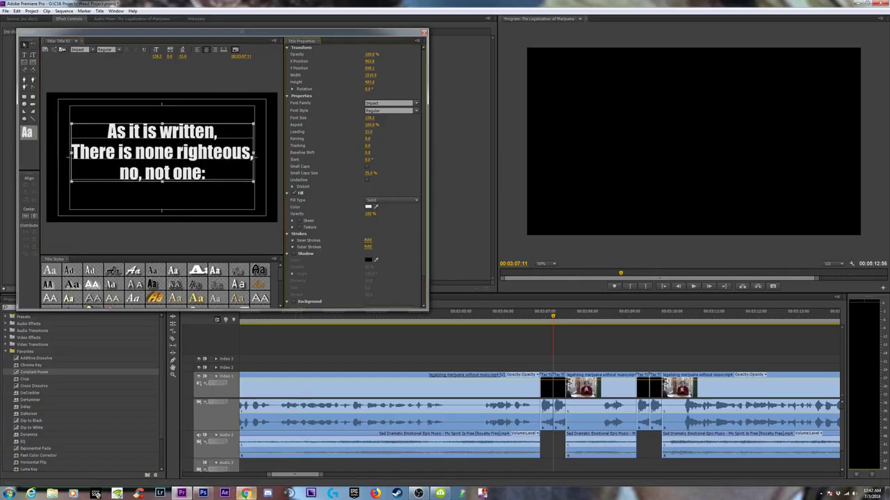
- Copy the 'Romans 3:10' reference heading from the Bible Gateway page
{"action": "left_click", "coordinate": [246, 493]}
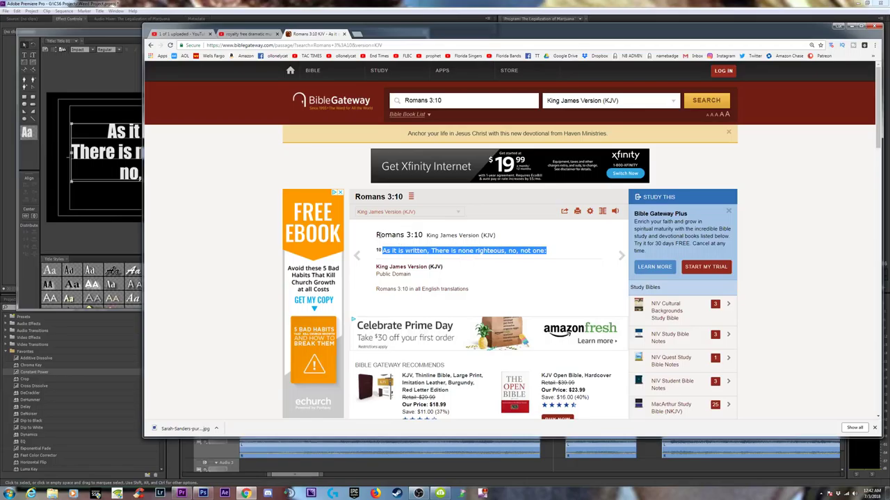
{"action": "left_click_drag", "start_coordinate": [376, 235], "coordinate": [420, 235]}
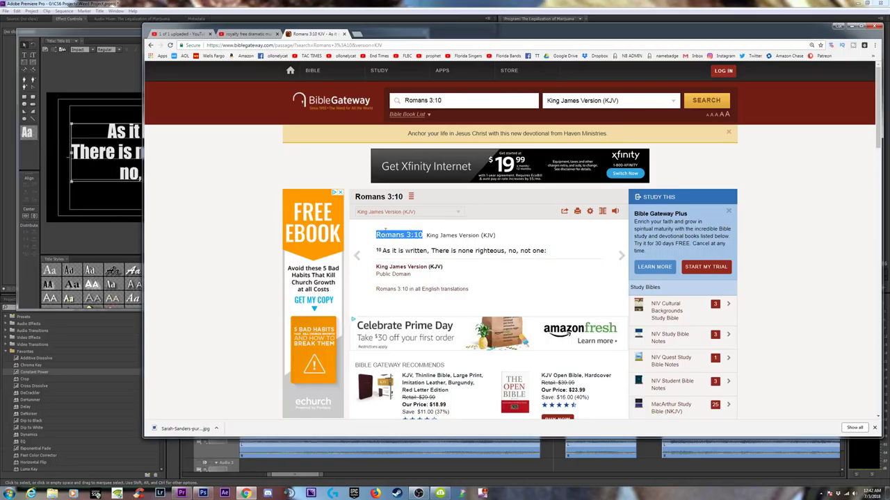
{"action": "left_click", "coordinate": [112, 135]}
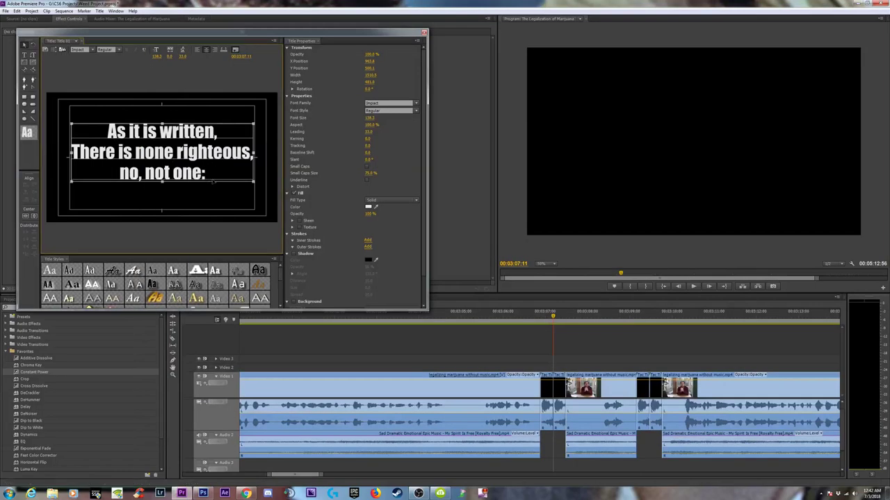
{"action": "left_click", "coordinate": [207, 172]}
- Paste 'Romans 3:10' on a new line below the verse and set its font size to 90
{"action": "key", "text": "Return"}
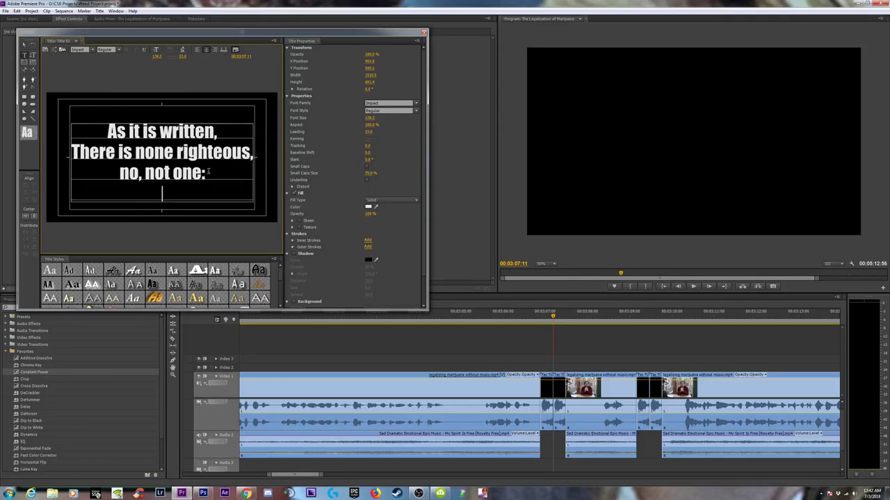
{"action": "type", "text": "Romans 3:10"}
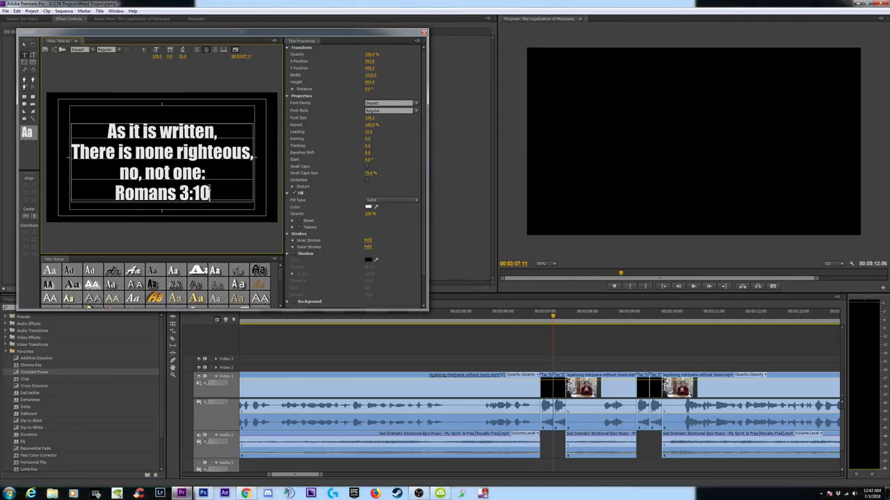
{"action": "left_click", "coordinate": [113, 189], "text": "shift"}
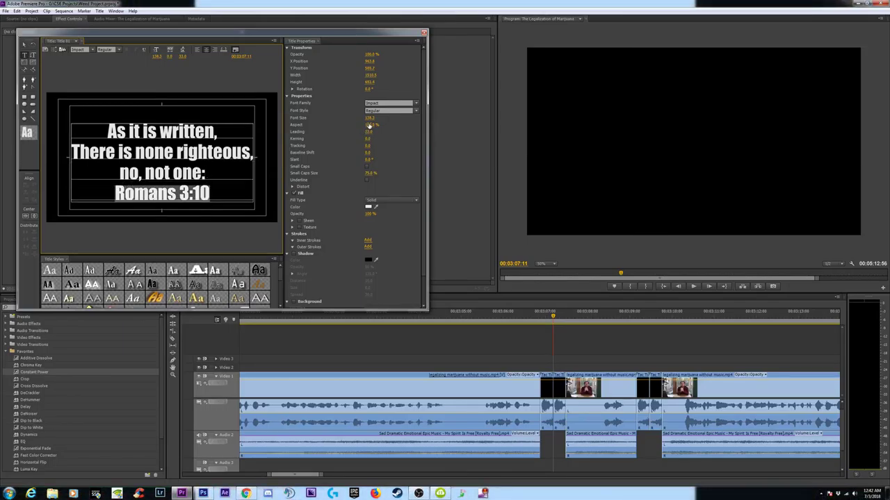
{"action": "left_click", "coordinate": [370, 118]}
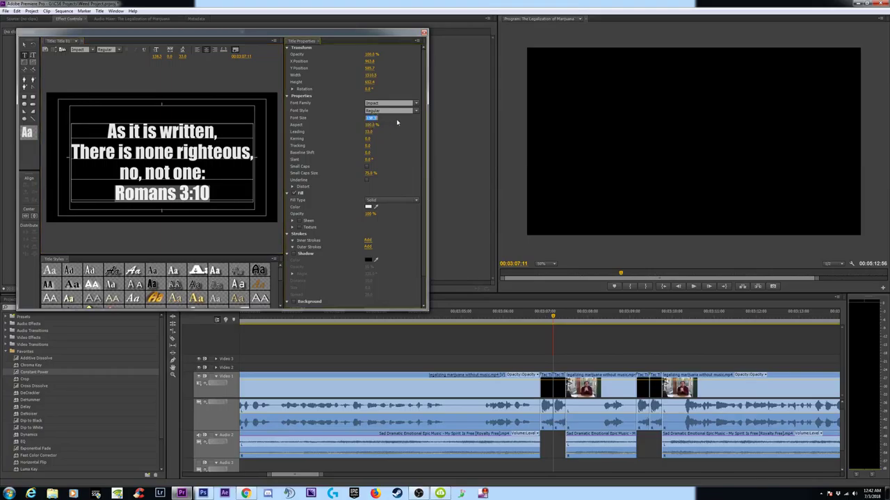
{"action": "type", "text": "60"}
{"action": "key", "text": "Return"}
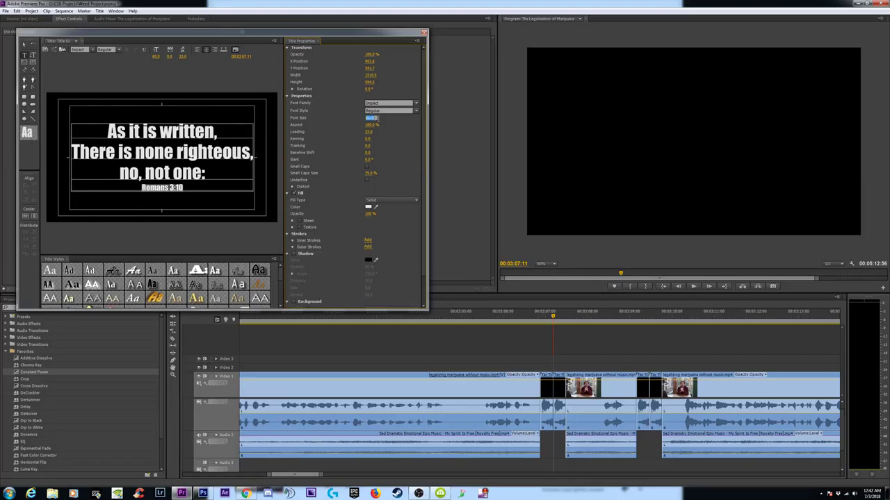
{"action": "type", "text": "90"}
{"action": "key", "text": "Return"}
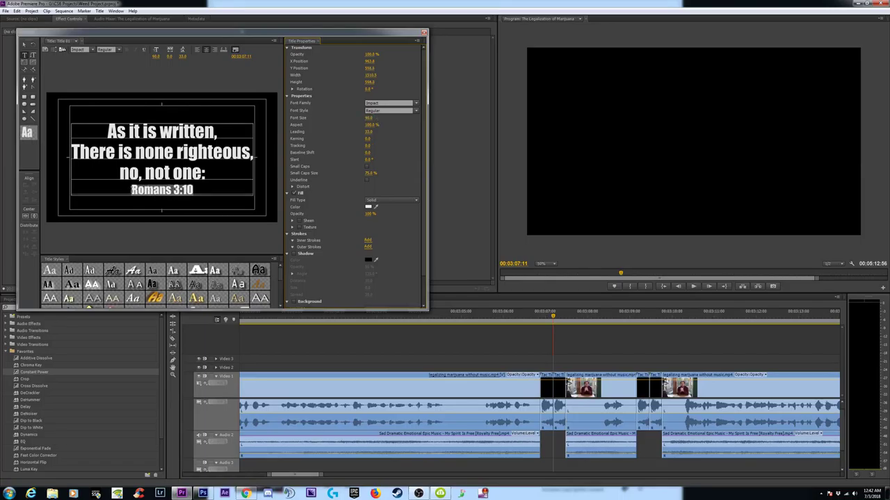
- Add a blank line above the reference, centre the title vertically, and close the editor
{"action": "left_click", "coordinate": [140, 189]}
{"action": "key", "text": "Return"}
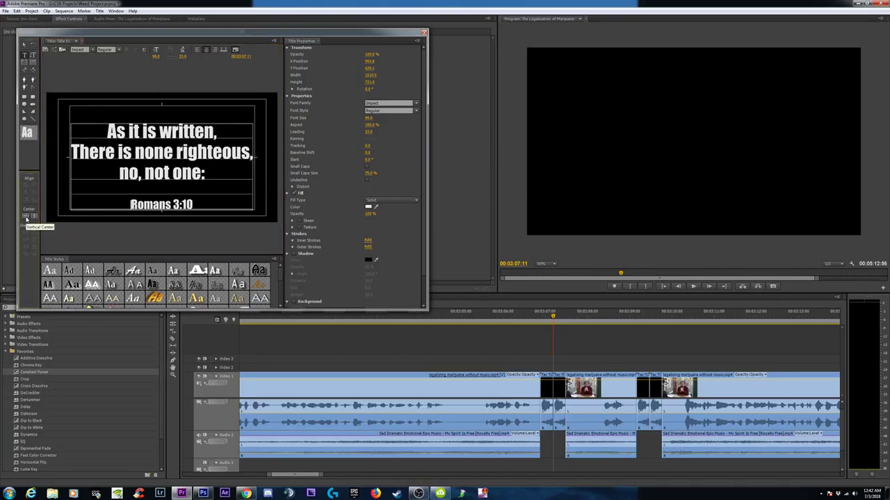
{"action": "left_click", "coordinate": [25, 216]}
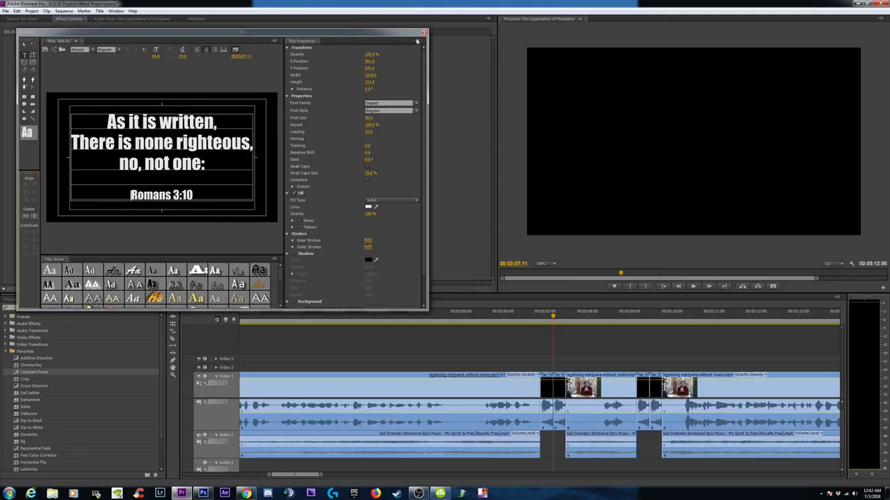
{"action": "left_click", "coordinate": [424, 33]}
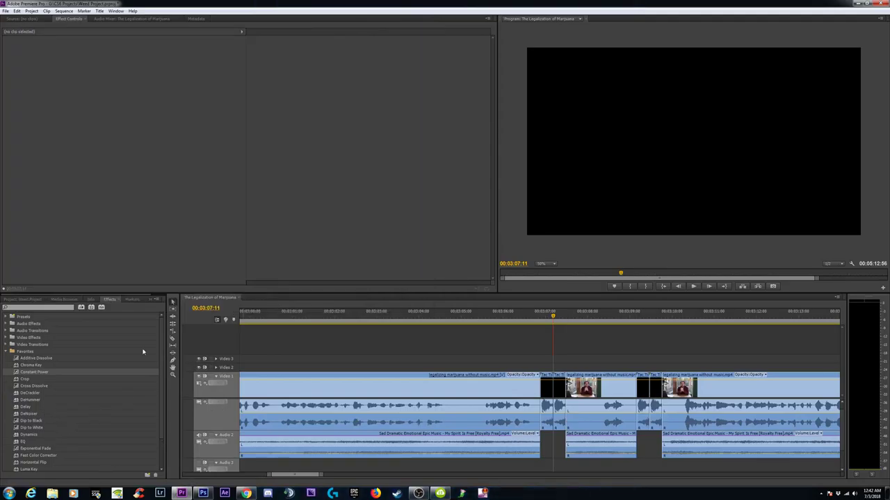
- Preview Title 01 on Video 2 over the interview footage, then delete it
{"action": "left_click", "coordinate": [31, 299]}
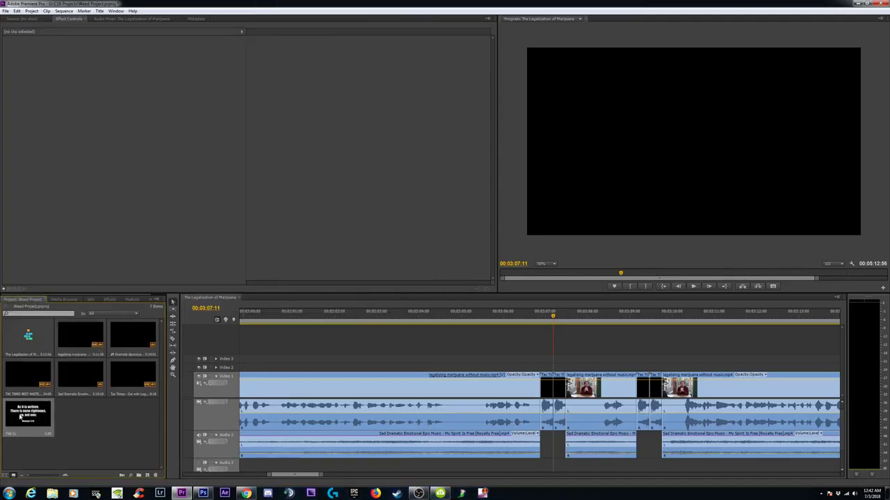
{"action": "left_click_drag", "start_coordinate": [21, 417], "coordinate": [558, 373]}
{"action": "left_click", "coordinate": [589, 371]}
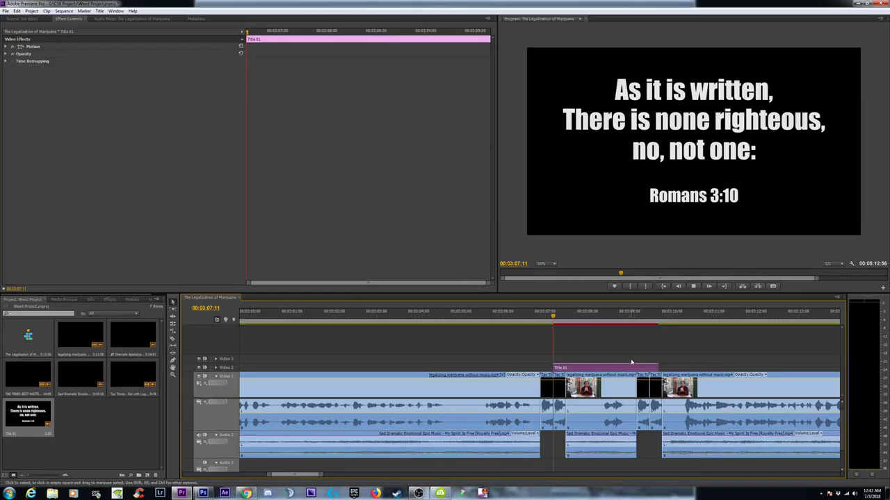
{"action": "key", "text": "space"}
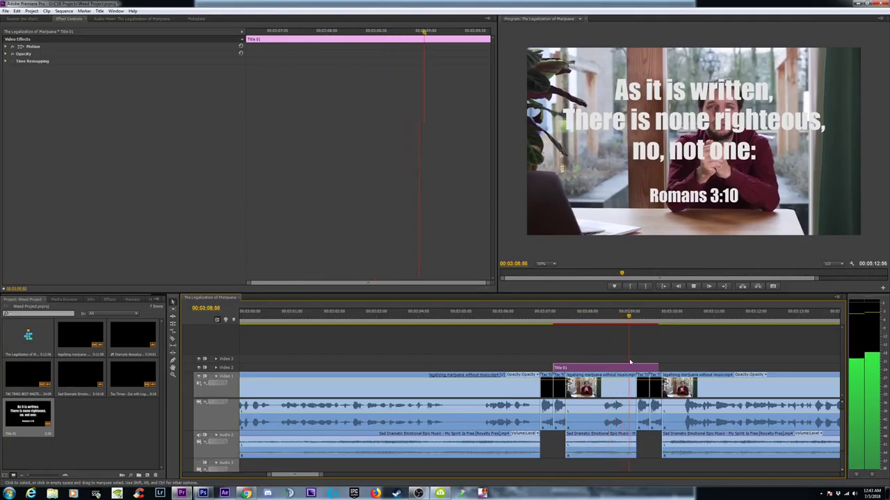
{"action": "key", "text": "space"}
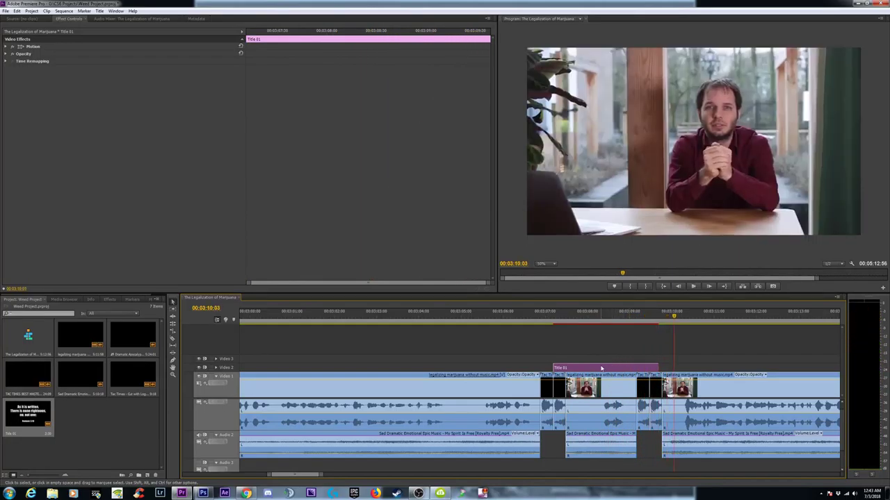
{"action": "left_click", "coordinate": [590, 369]}
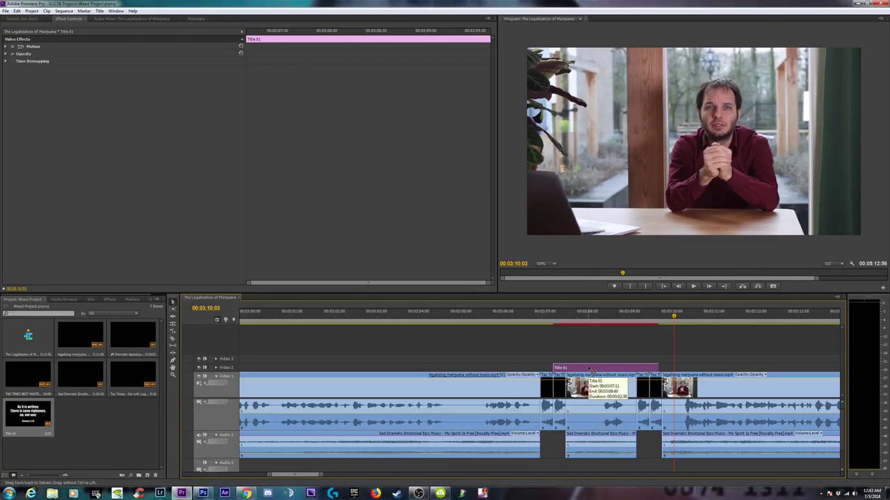
{"action": "key", "text": "Delete"}
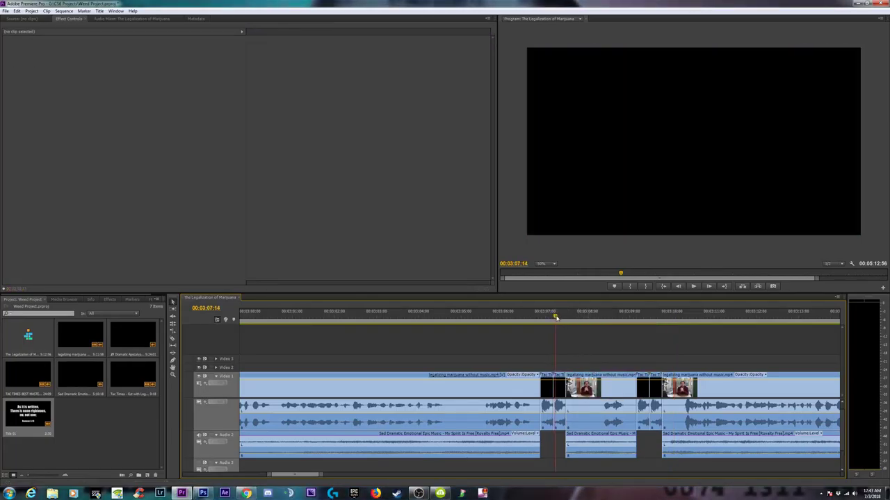
- Paste-insert the title card into Video 1 at the playhead and again near 03:11:45
{"action": "key", "text": "space"}
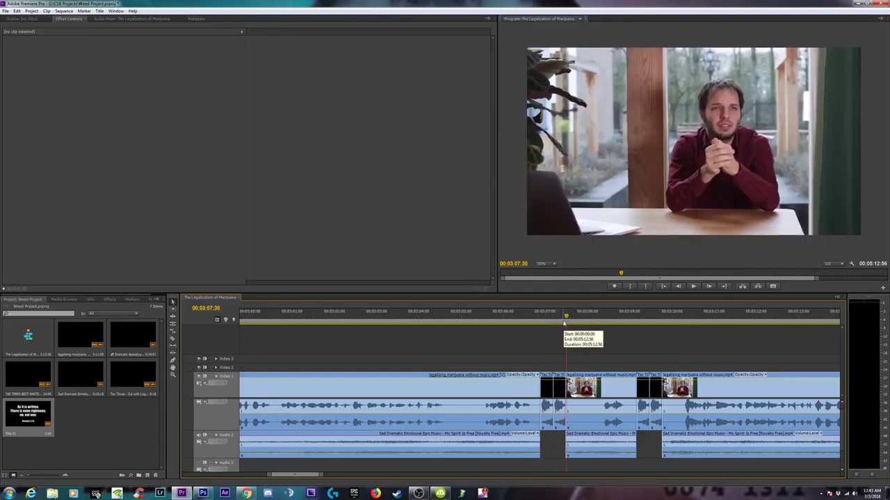
{"action": "key", "text": "space"}
{"action": "left_click", "coordinate": [16, 11]}
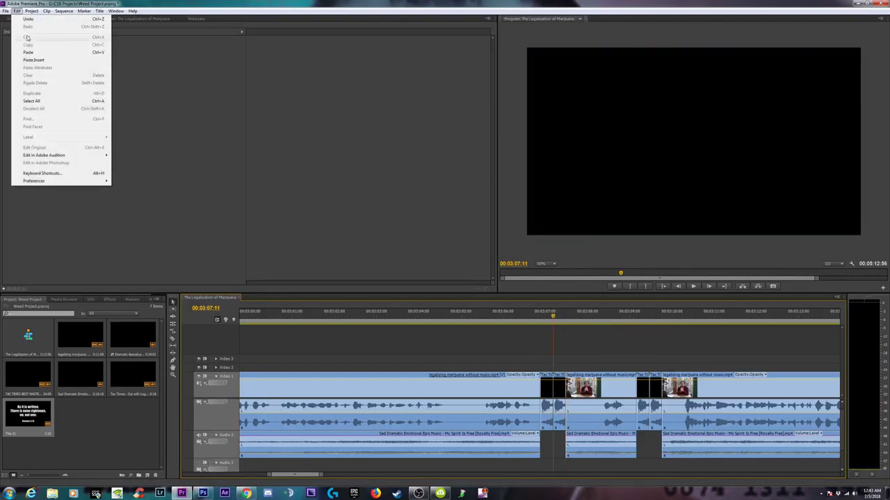
{"action": "left_click", "coordinate": [36, 60]}
{"action": "left_click", "coordinate": [746, 317]}
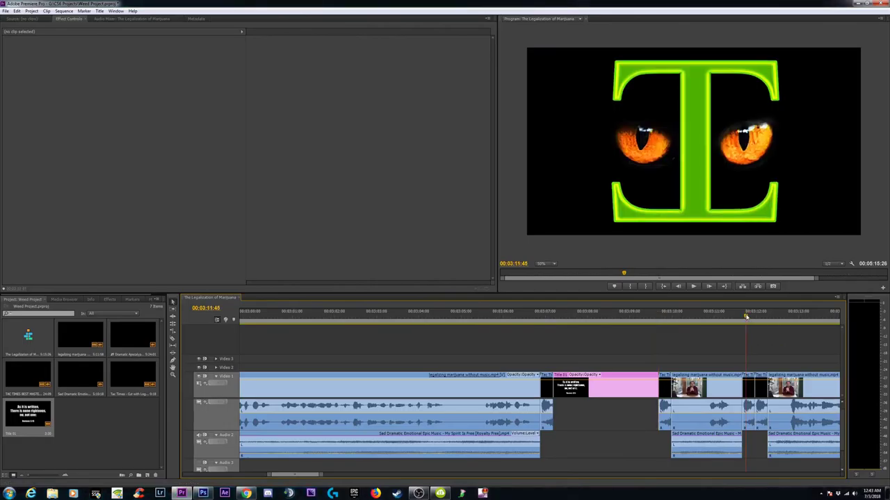
{"action": "key", "text": "space"}
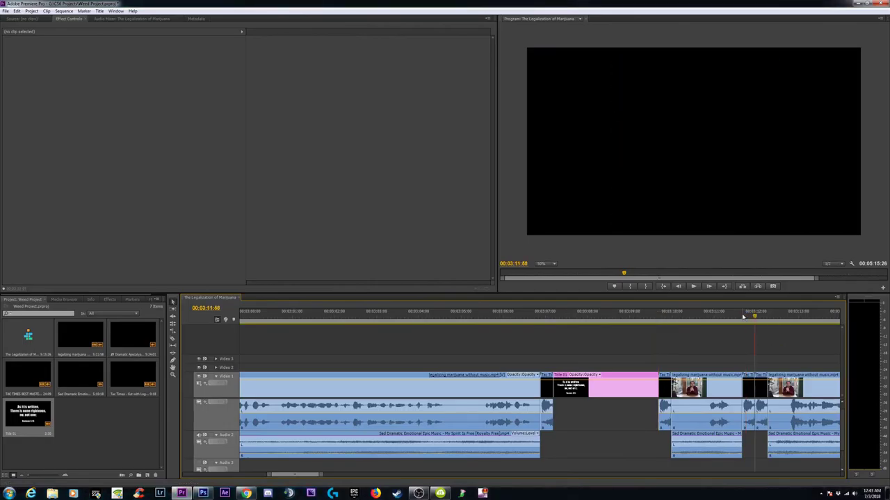
{"action": "left_click", "coordinate": [16, 11]}
{"action": "left_click", "coordinate": [30, 61]}
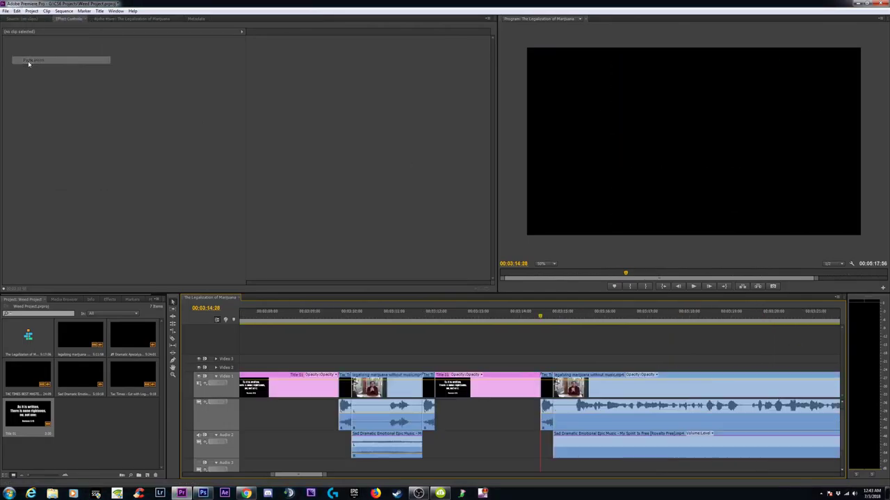
- Zoom the timeline out and play back from 03:06:06 to review both titles
{"action": "key", "text": "minus"}
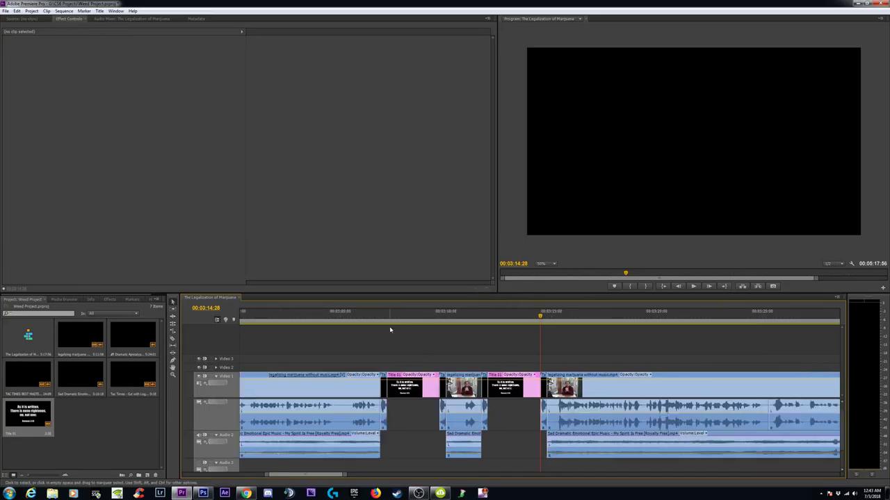
{"action": "left_click", "coordinate": [363, 314]}
{"action": "key", "text": "space"}
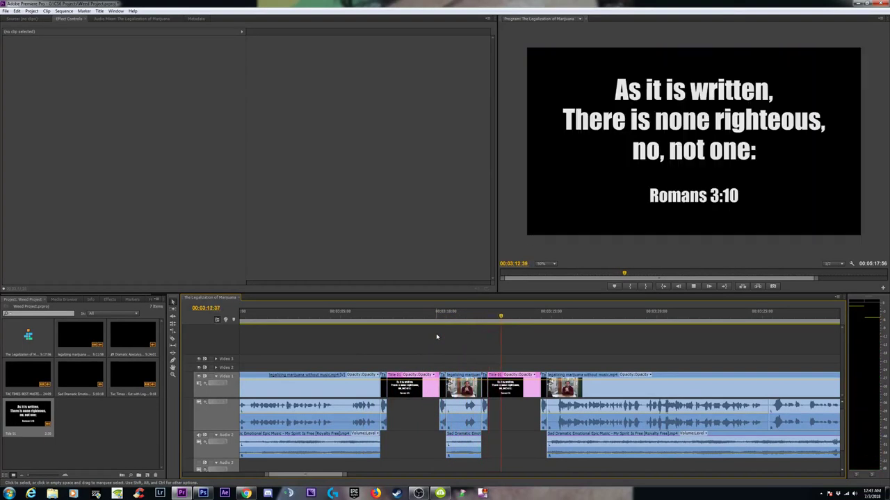
{"action": "key", "text": "space"}
- Save the project and create Title 02 based on the Title 01 verse card
{"action": "left_click", "coordinate": [519, 388]}
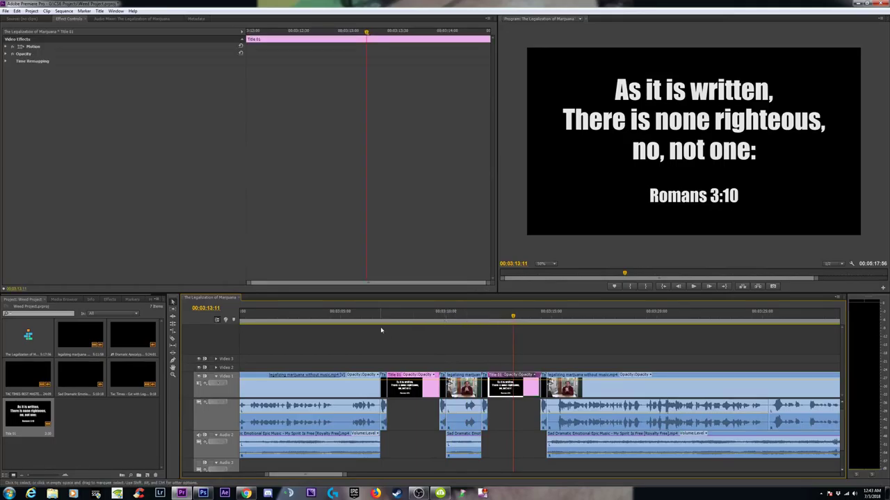
{"action": "key", "text": "ctrl+s"}
{"action": "double_click", "coordinate": [514, 390]}
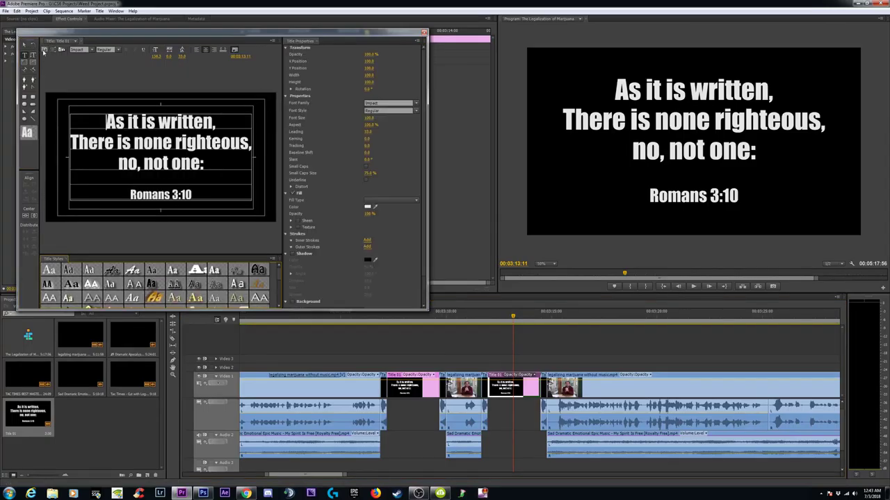
{"action": "left_click", "coordinate": [45, 50]}
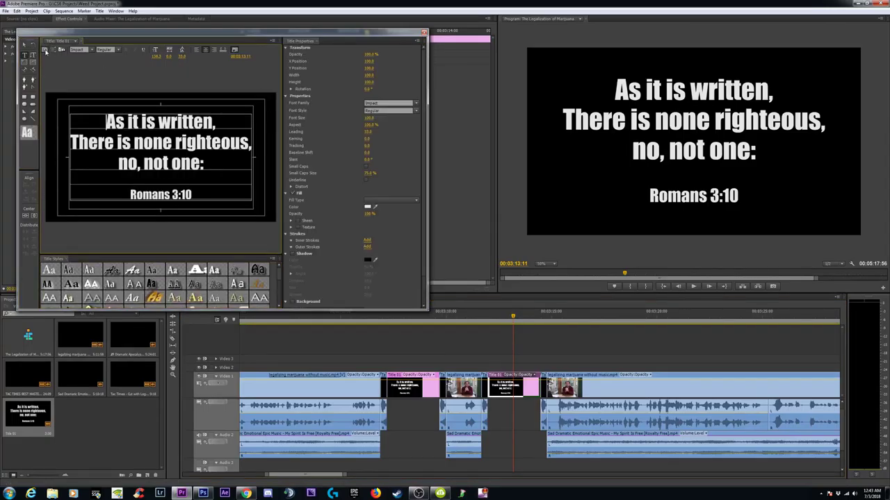
{"action": "left_click", "coordinate": [457, 278]}
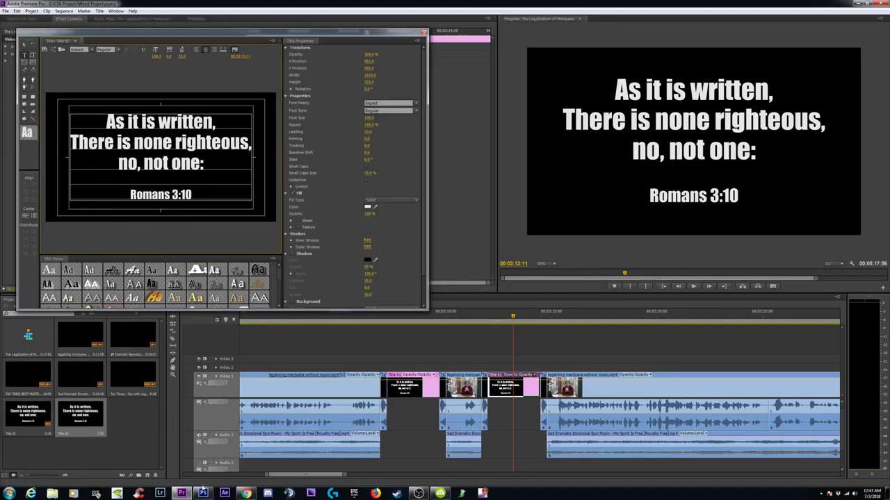
{"action": "left_click", "coordinate": [246, 494]}
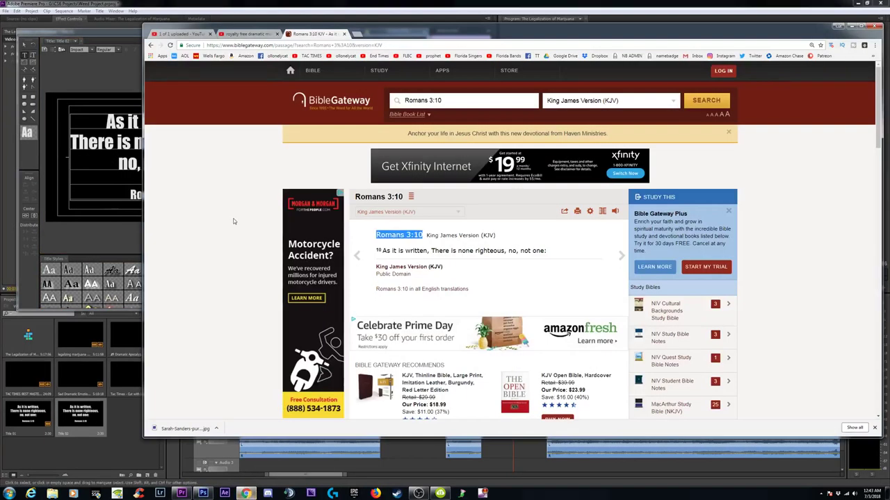
- Search 'for all have sinned and come short' and select the Romans 3:23 KJV verse
{"action": "left_click", "coordinate": [387, 45]}
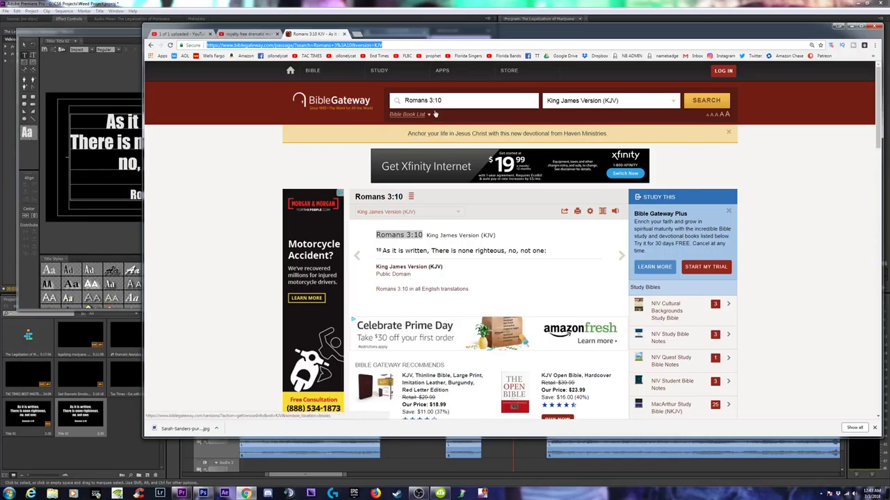
{"action": "type", "text": "for all have sinned"}
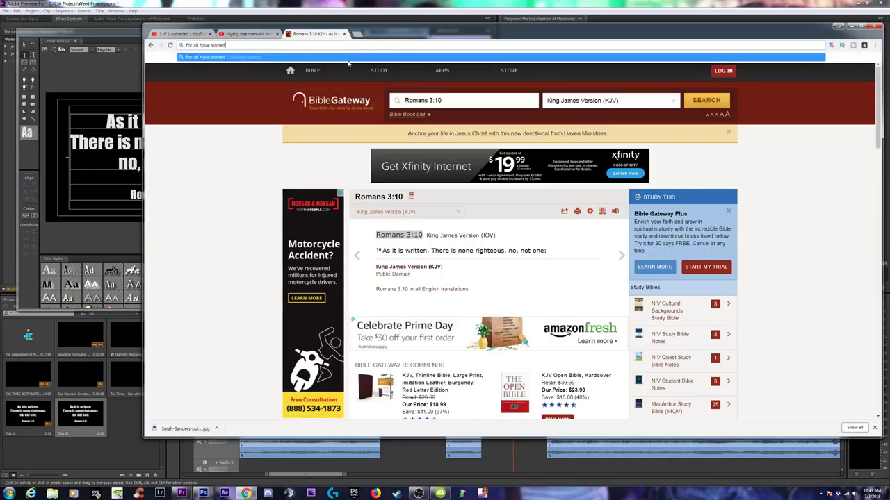
{"action": "type", "text": " and come short"}
{"action": "key", "text": "Return"}
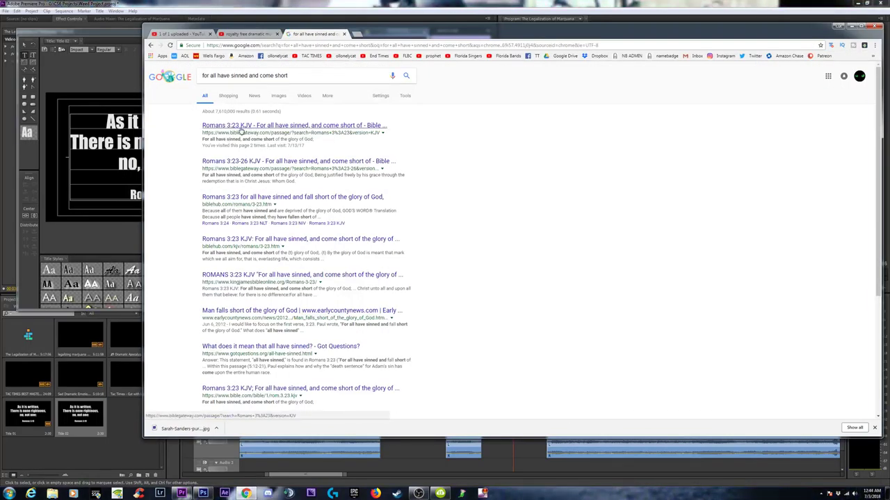
{"action": "left_click", "coordinate": [233, 128]}
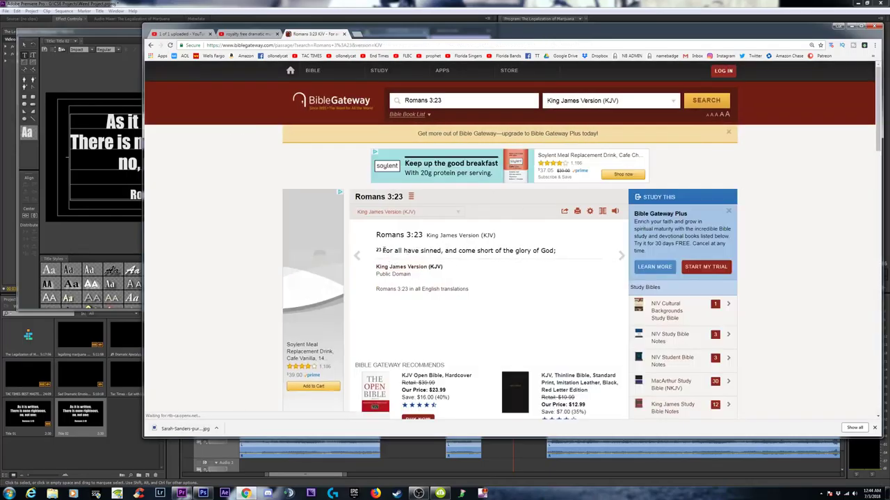
{"action": "left_click_drag", "start_coordinate": [381, 250], "coordinate": [556, 257]}
{"action": "key", "text": "ctrl+c"}
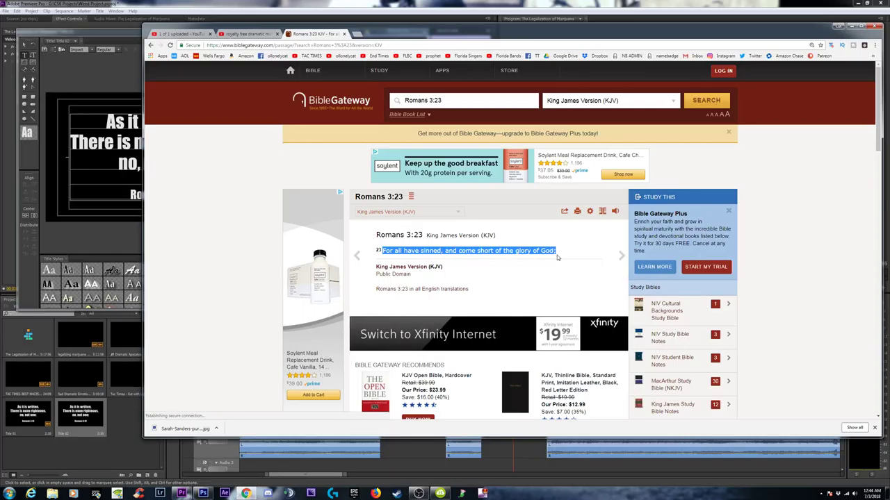
- Replace Title 02's text with the Romans 3:23 verse and delete the second Title 01 clip
{"action": "key", "text": "alt+Tab"}
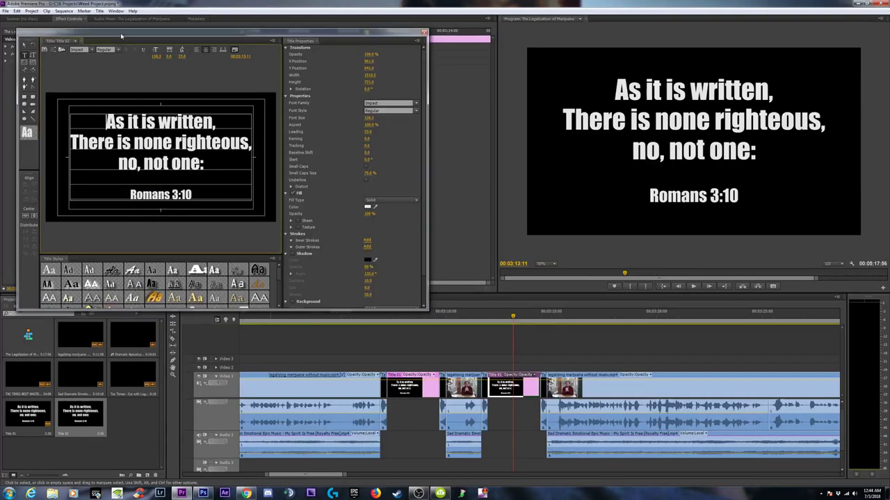
{"action": "key", "text": "ctrl+a"}
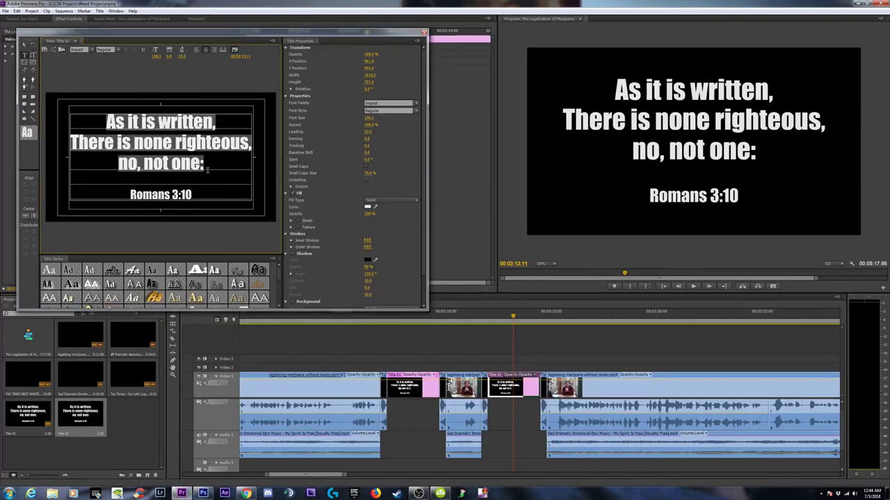
{"action": "key", "text": "ctrl+v"}
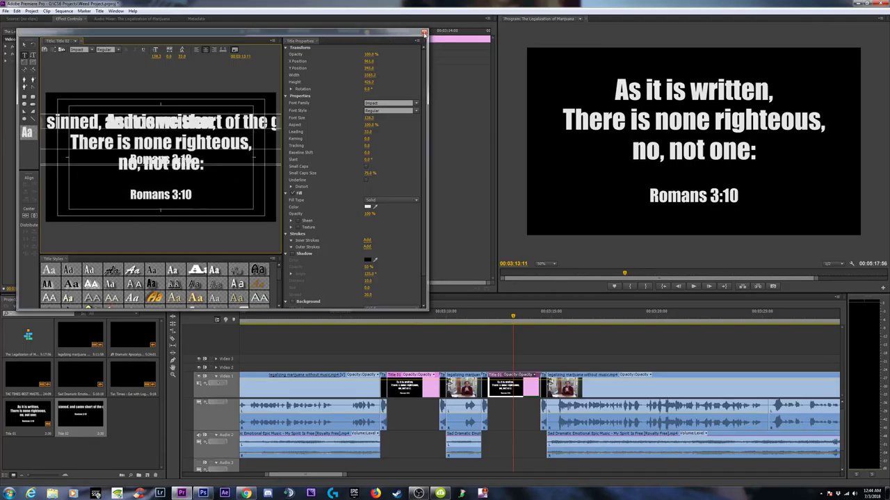
{"action": "left_click", "coordinate": [425, 34]}
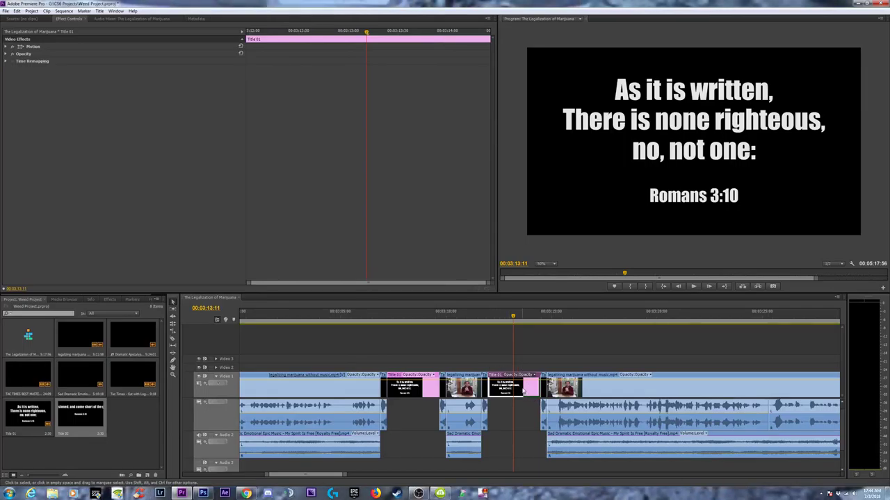
{"action": "key", "text": "Delete"}
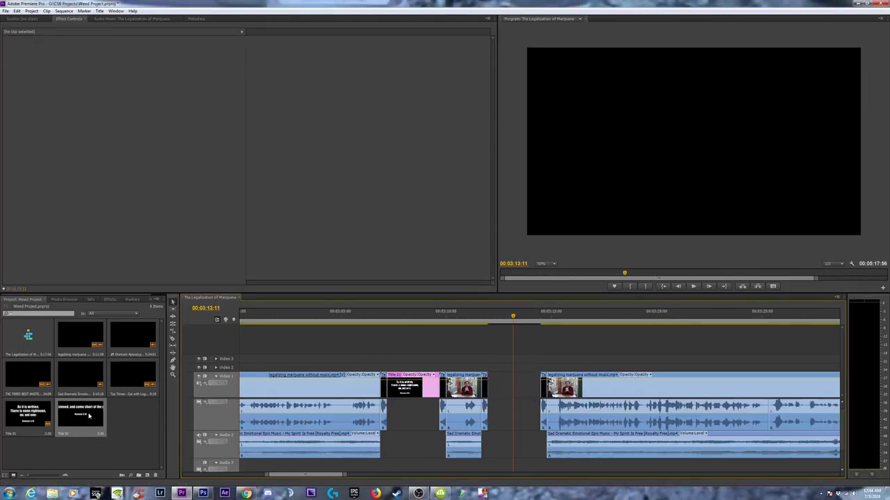
- Place Title 02 in the Video 1 gap, break its verse into three lines, and return to the Romans 3:23 page
{"action": "left_click_drag", "start_coordinate": [88, 416], "coordinate": [495, 375]}
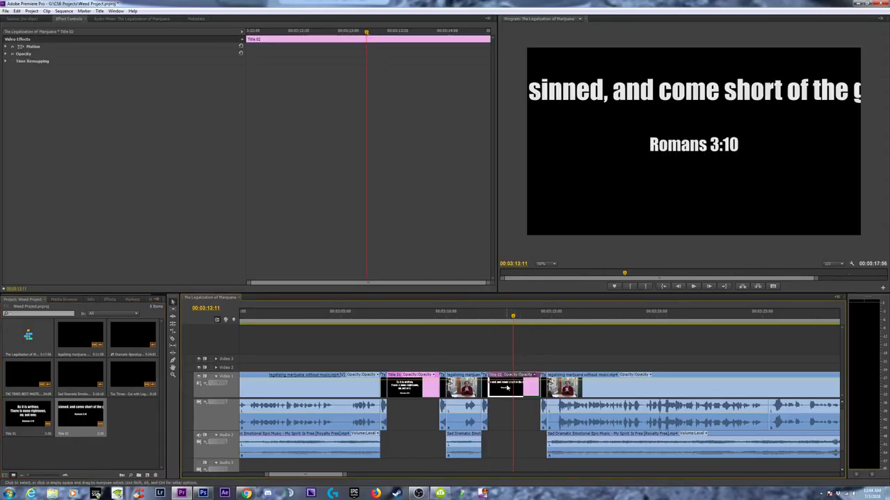
{"action": "double_click", "coordinate": [509, 388]}
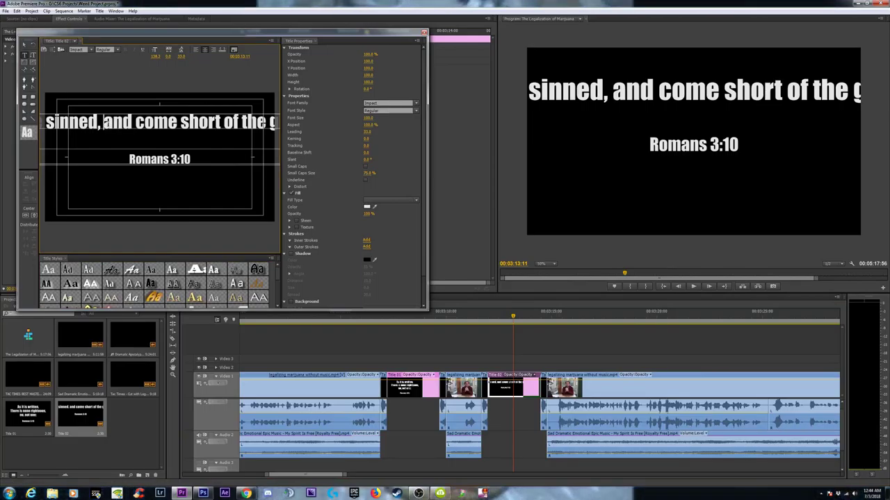
{"action": "key", "text": "Return"}
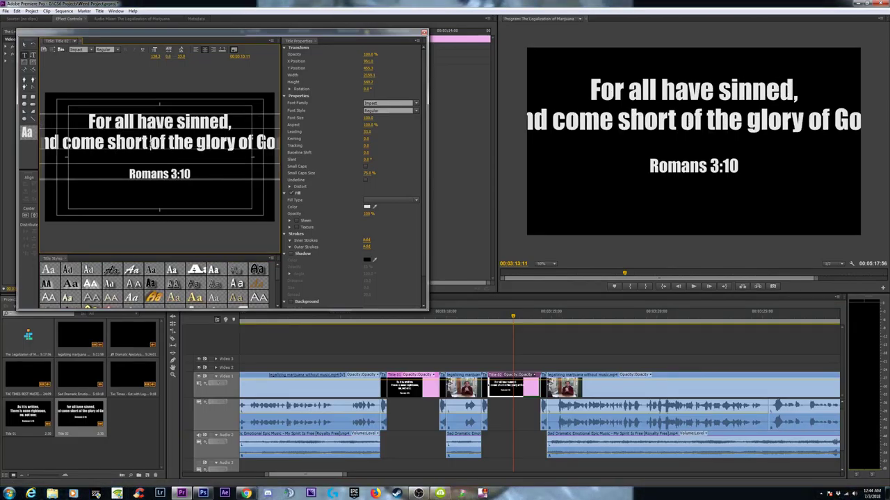
{"action": "key", "text": "BackSpace"}
{"action": "key", "text": "Return"}
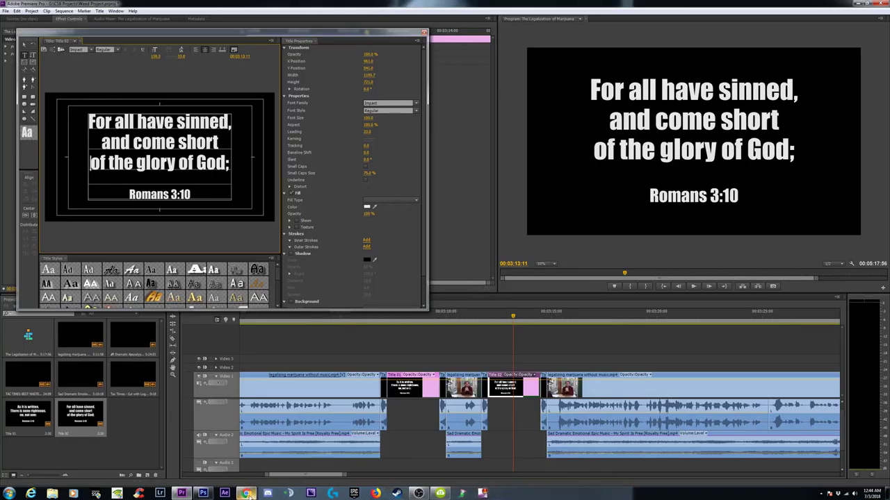
{"action": "left_click", "coordinate": [246, 493]}
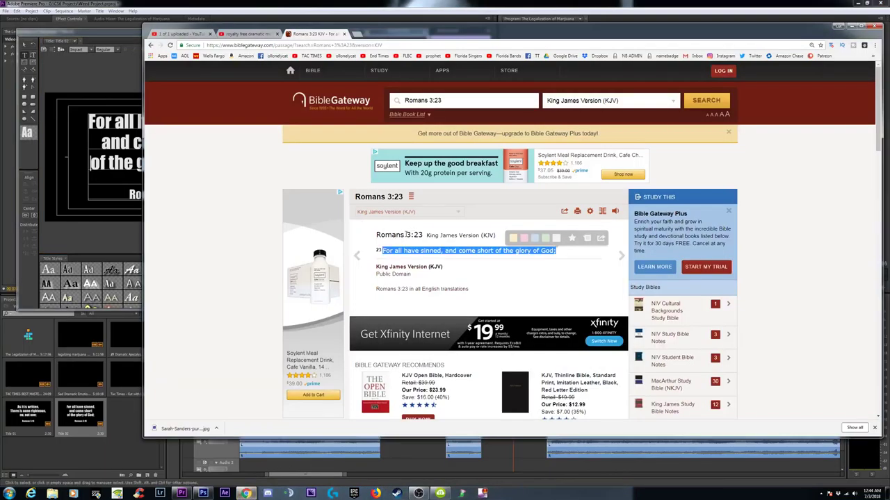
- Change Title 02's verse number to read Romans 3:23 and close the Titler
{"action": "left_click", "coordinate": [129, 189]}
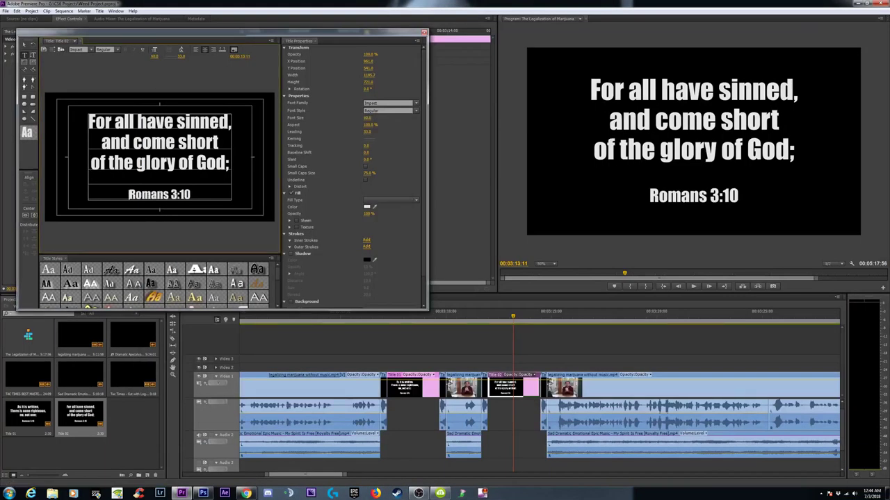
{"action": "key", "text": "BackSpace"}
{"action": "key", "text": "BackSpace"}
{"action": "type", "text": "23"}
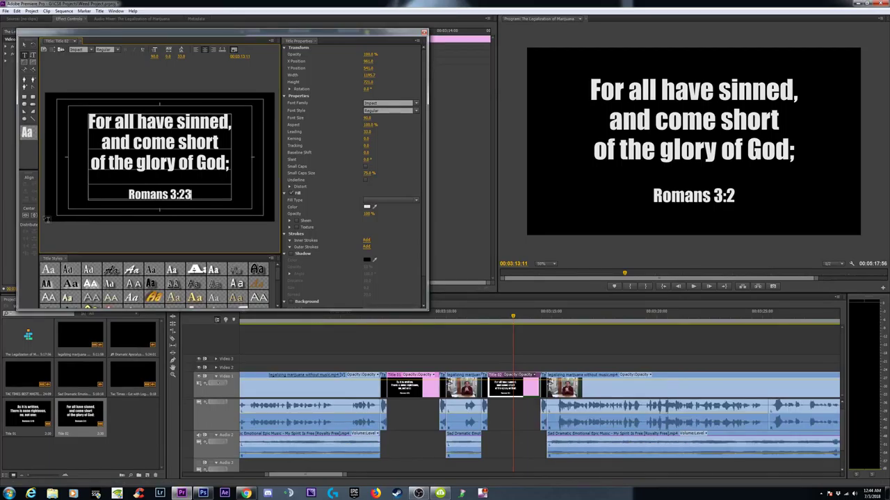
{"action": "left_click", "coordinate": [33, 215]}
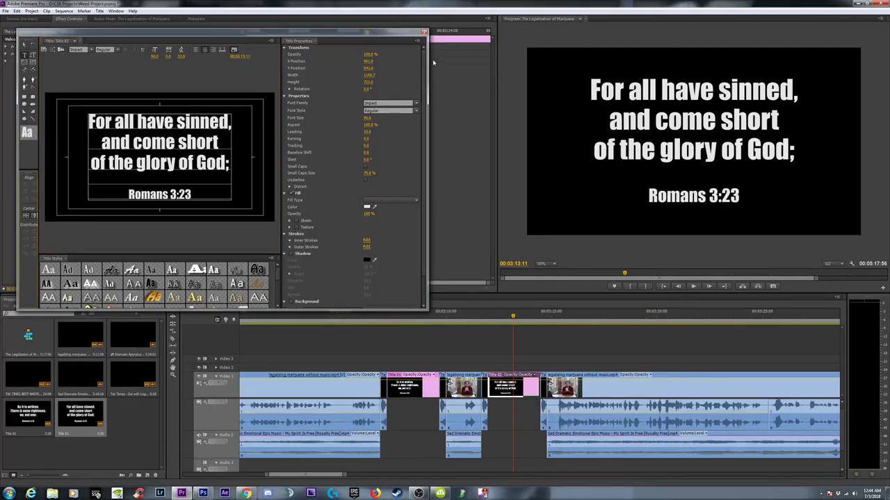
{"action": "left_click", "coordinate": [424, 31]}
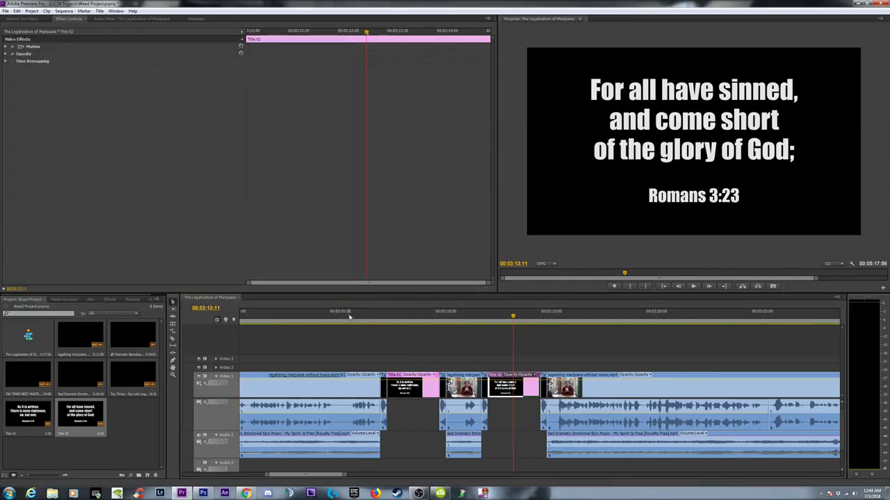
- Add Constant Power crossfades at both music edit points and extend the first music clip slightly
{"action": "left_click", "coordinate": [350, 316]}
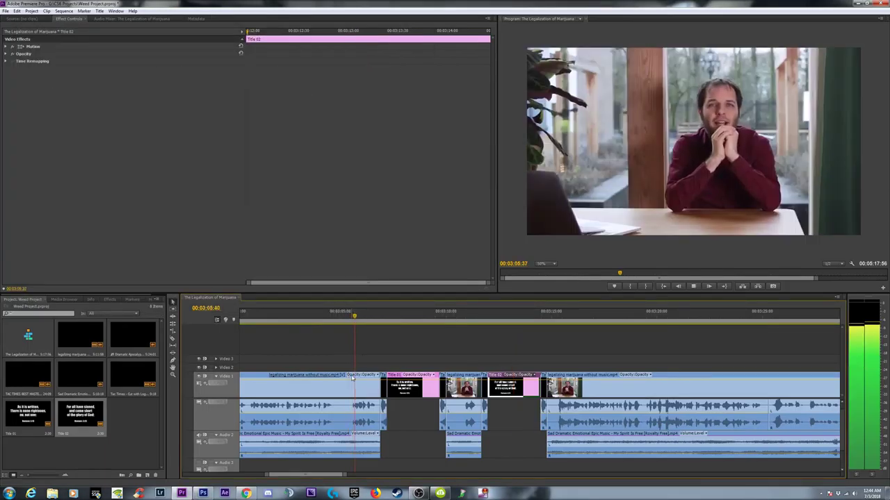
{"action": "left_click", "coordinate": [112, 300]}
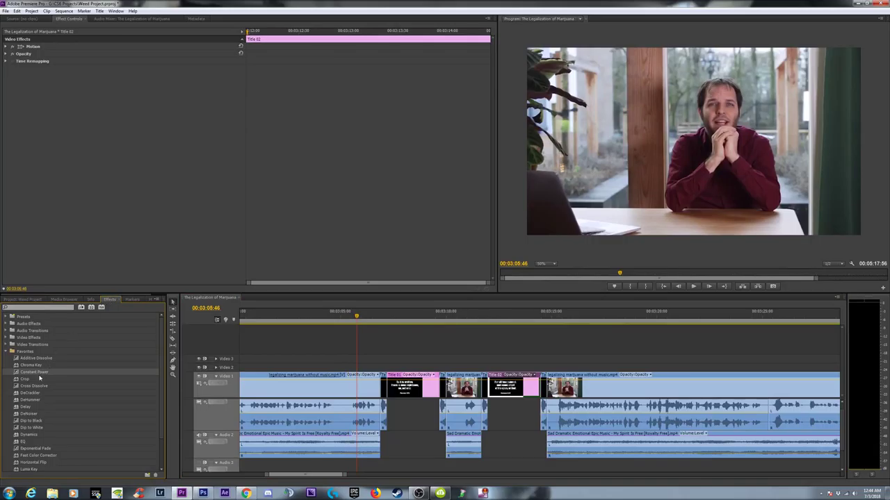
{"action": "left_click_drag", "start_coordinate": [40, 374], "coordinate": [380, 442]}
{"action": "left_click_drag", "start_coordinate": [43, 374], "coordinate": [551, 442]}
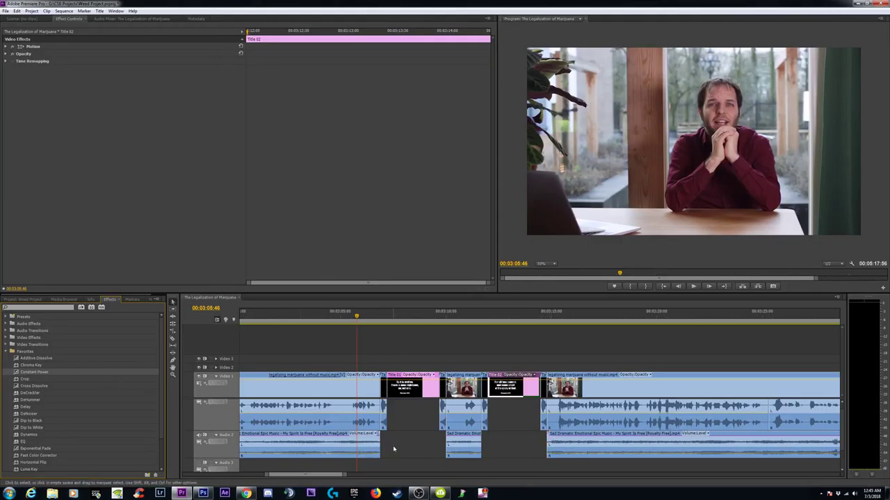
{"action": "left_click_drag", "start_coordinate": [383, 442], "coordinate": [387, 442]}
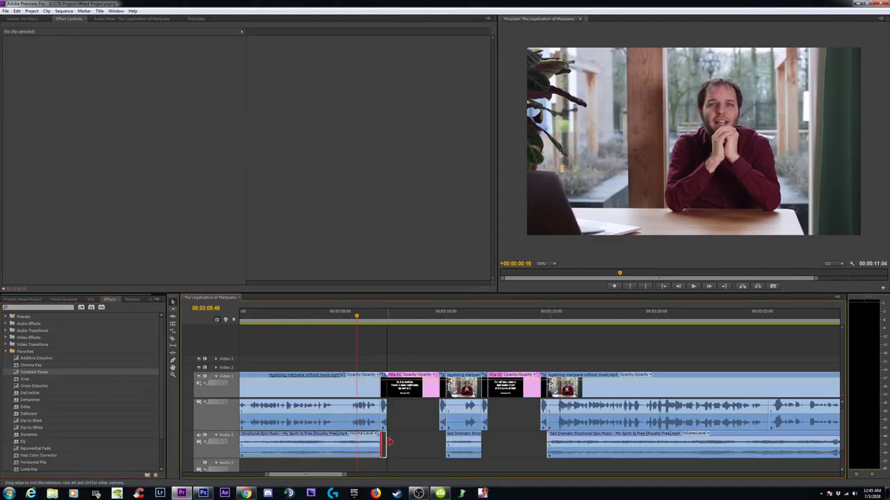
- Preview the title card section and delete the short middle music clip on Audio 2
{"action": "left_click", "coordinate": [549, 448]}
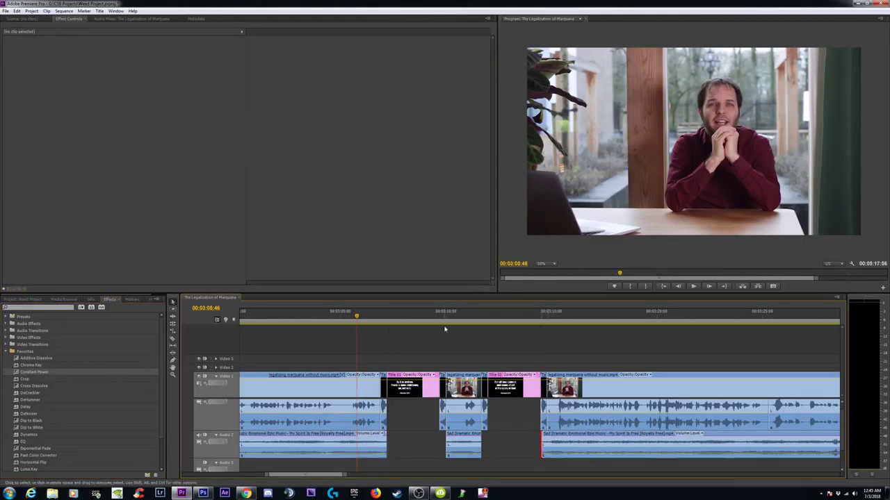
{"action": "left_click", "coordinate": [442, 316]}
{"action": "key", "text": "space"}
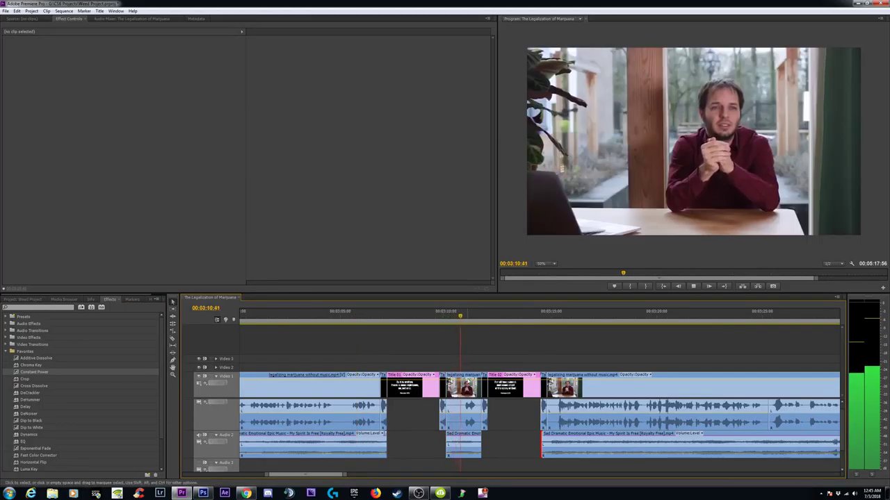
{"action": "key", "text": "space"}
{"action": "left_click", "coordinate": [469, 439]}
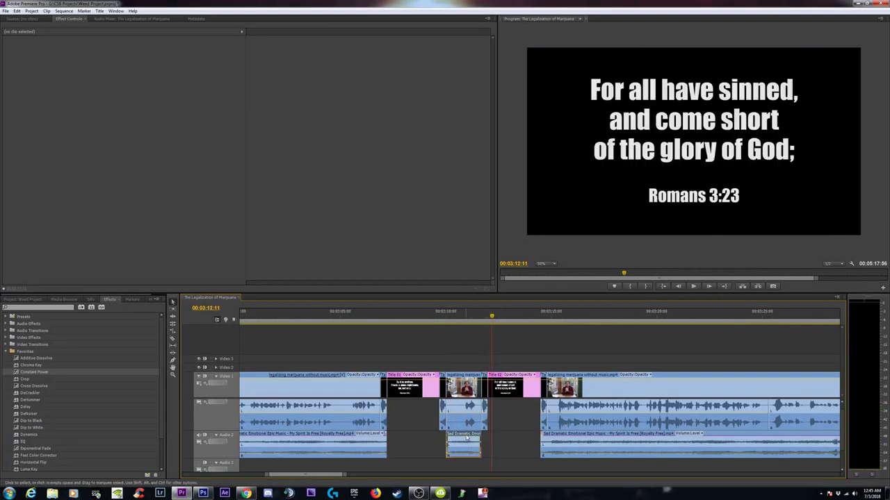
{"action": "key", "text": "Delete"}
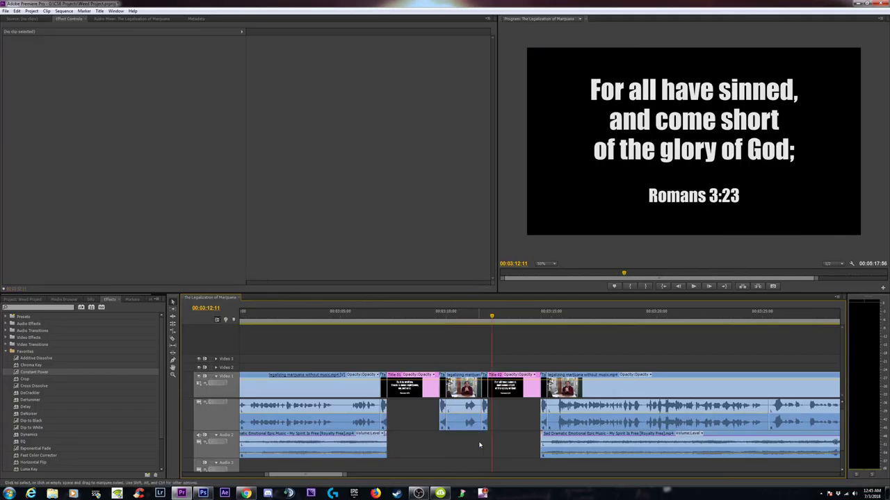
- Play back the reworked section, zoom the timeline out, and play the sequence through
{"action": "left_click", "coordinate": [295, 316]}
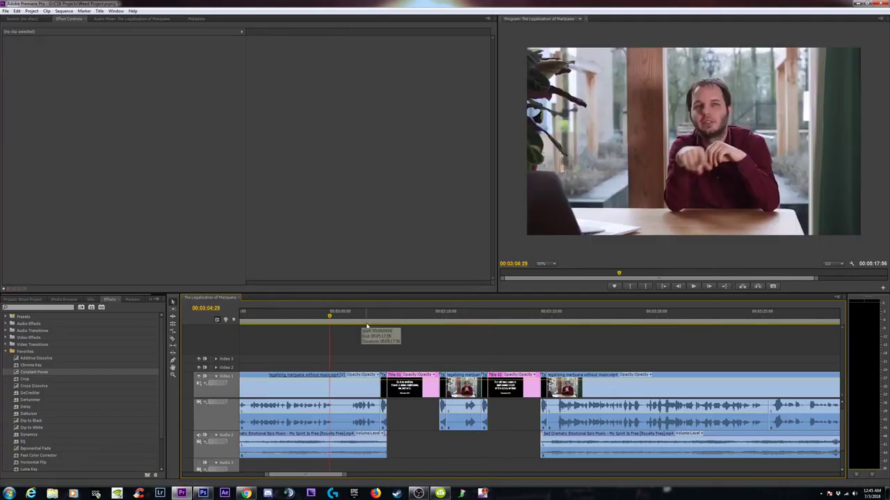
{"action": "key", "text": "space"}
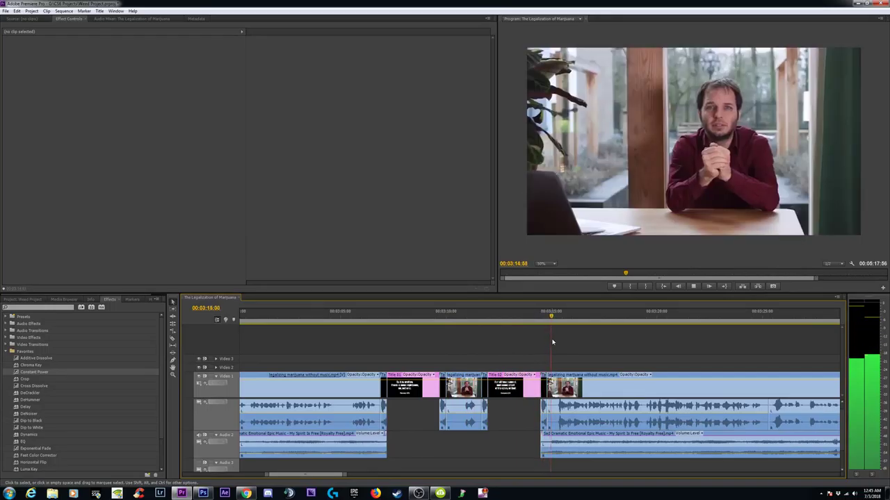
{"action": "key", "text": "space"}
{"action": "key", "text": "minus"}
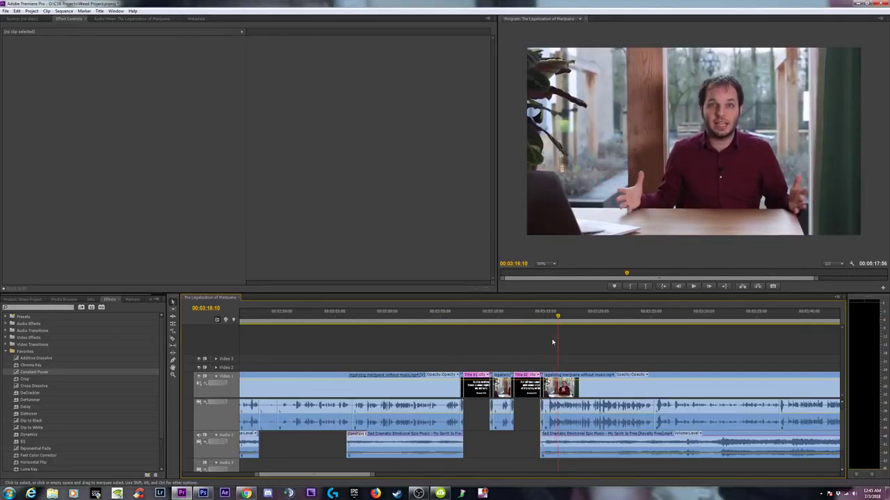
{"action": "key", "text": "minus"}
{"action": "key", "text": "minus"}
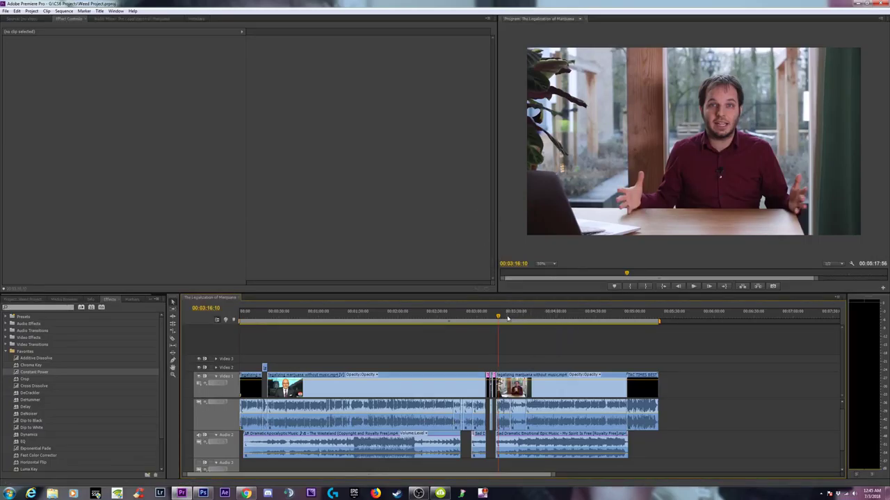
{"action": "key", "text": "space"}
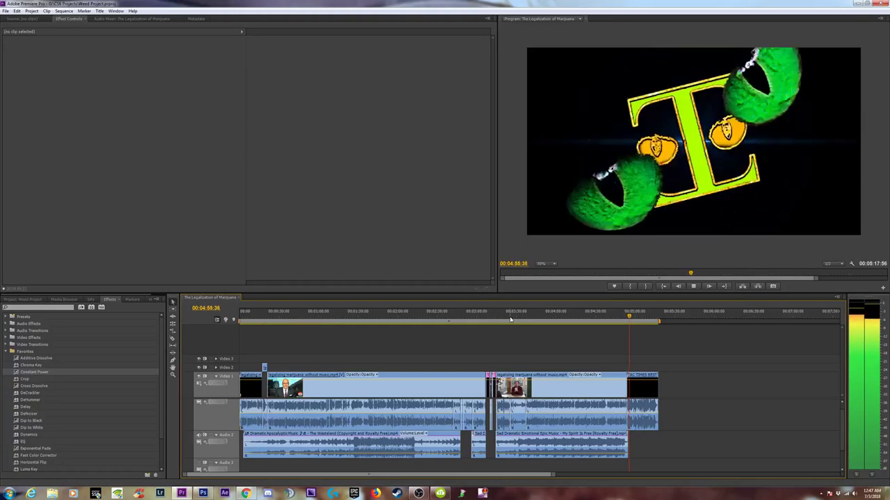
{"action": "key", "text": "space"}
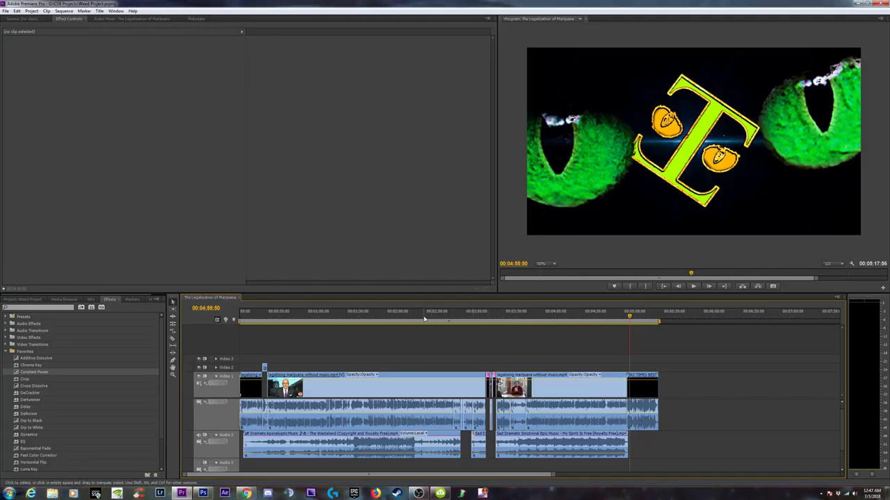
{"action": "left_click", "coordinate": [424, 319]}
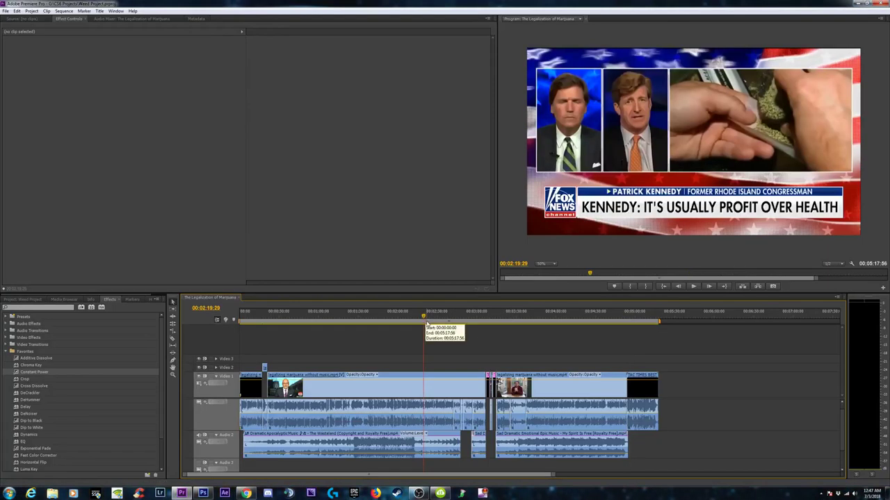
- Set Export Settings to H.264 with the HD 1080p 60fps preset, then open File Explorer
{"action": "key", "text": "ctrl+m"}
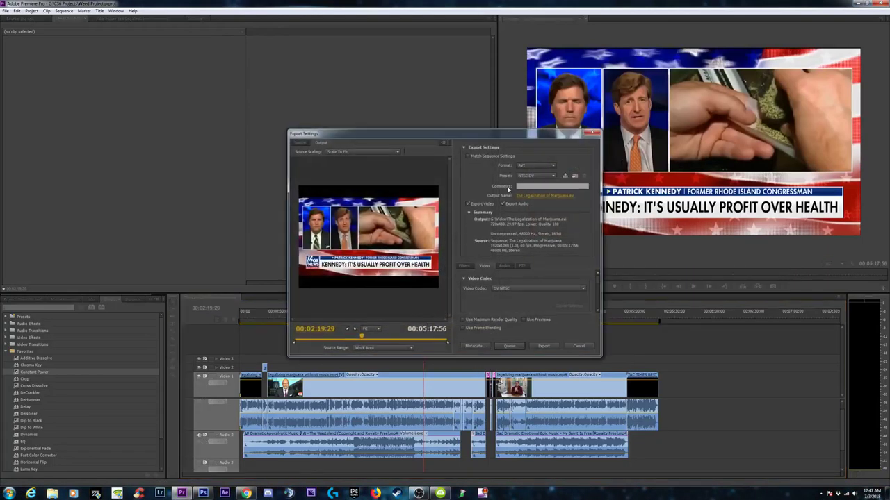
{"action": "left_click", "coordinate": [539, 165]}
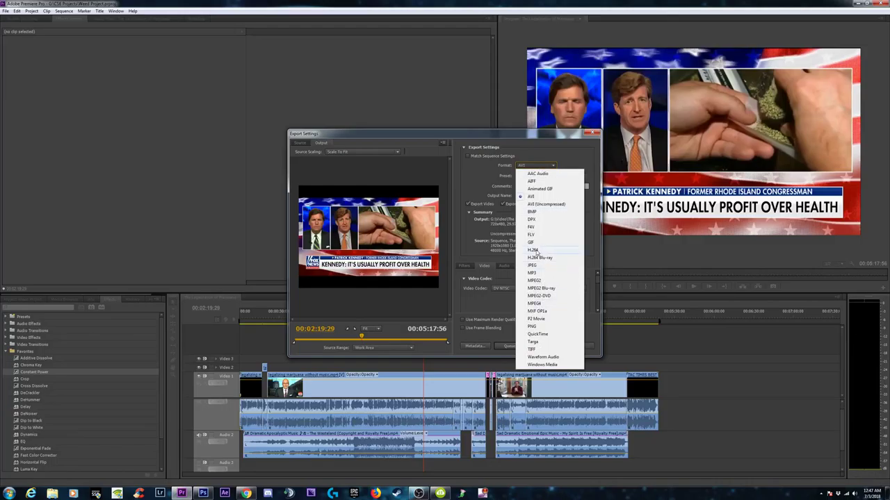
{"action": "left_click", "coordinate": [540, 251]}
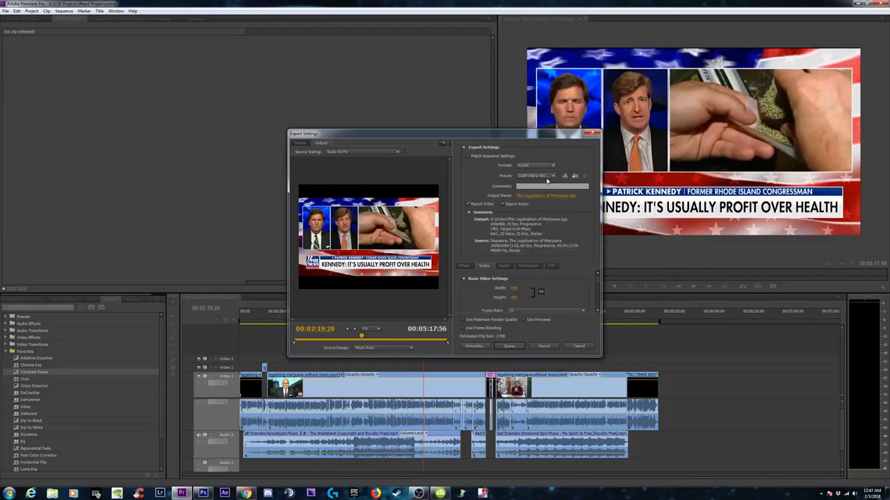
{"action": "left_click", "coordinate": [546, 176]}
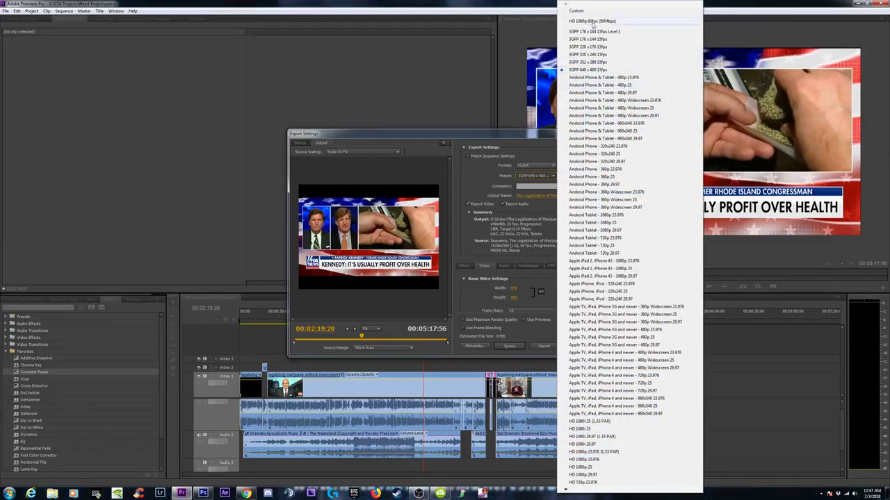
{"action": "left_click", "coordinate": [594, 21]}
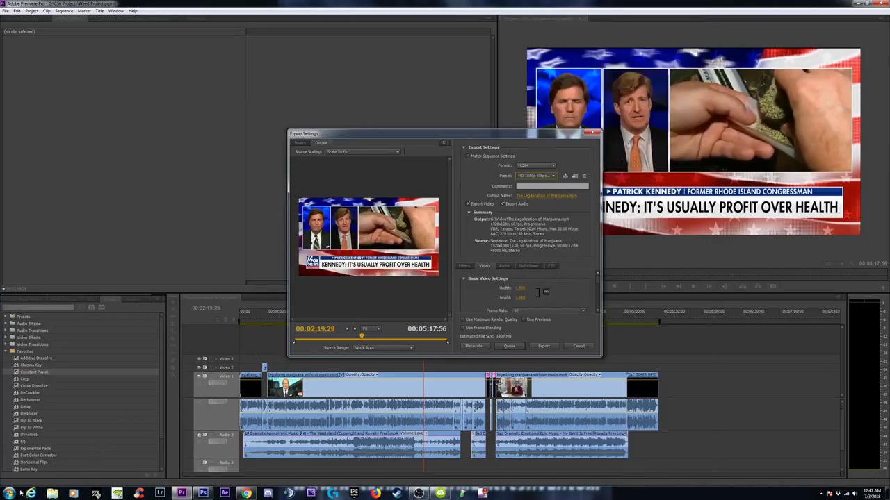
{"action": "left_click", "coordinate": [10, 493]}
{"action": "left_click", "coordinate": [53, 494]}
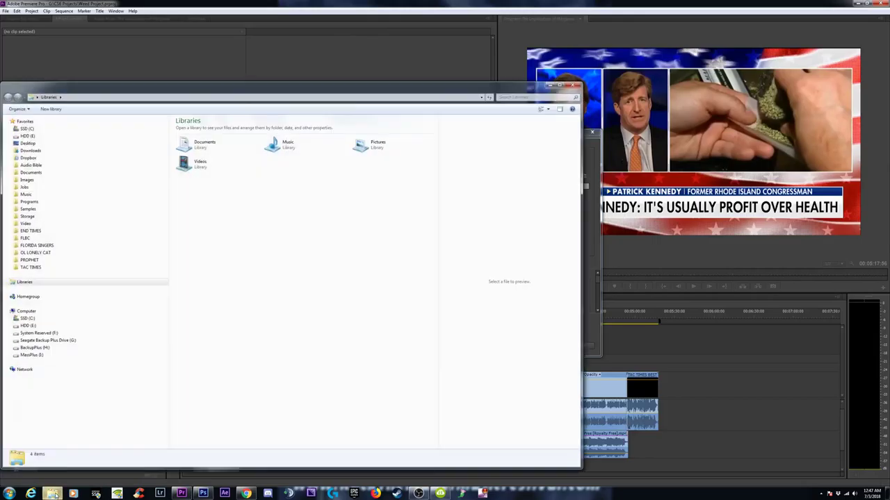
- Read the data rate of legalizing marijuana without music.mp4 and set Target Bitrate to 24 Mbps
{"action": "left_click", "coordinate": [39, 224]}
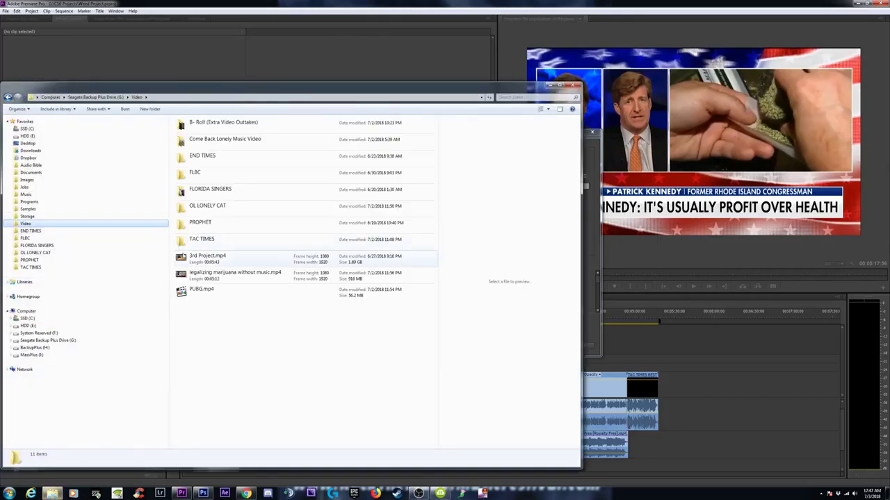
{"action": "left_click", "coordinate": [207, 277]}
{"action": "right_click", "coordinate": [219, 277]}
{"action": "left_click", "coordinate": [236, 388]}
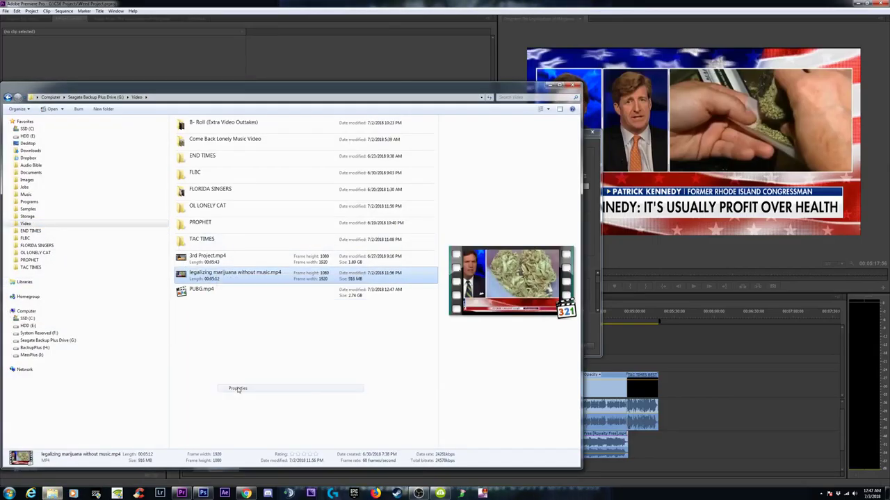
{"action": "left_click", "coordinate": [264, 290]}
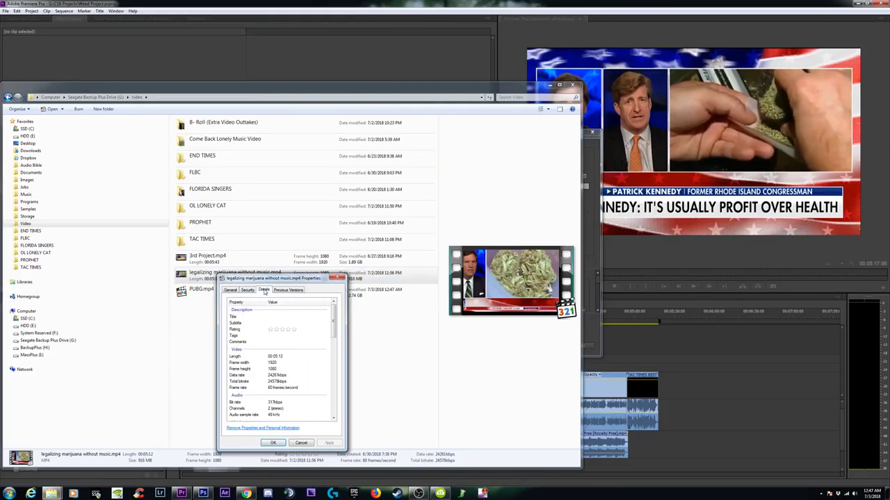
{"action": "left_click", "coordinate": [269, 376]}
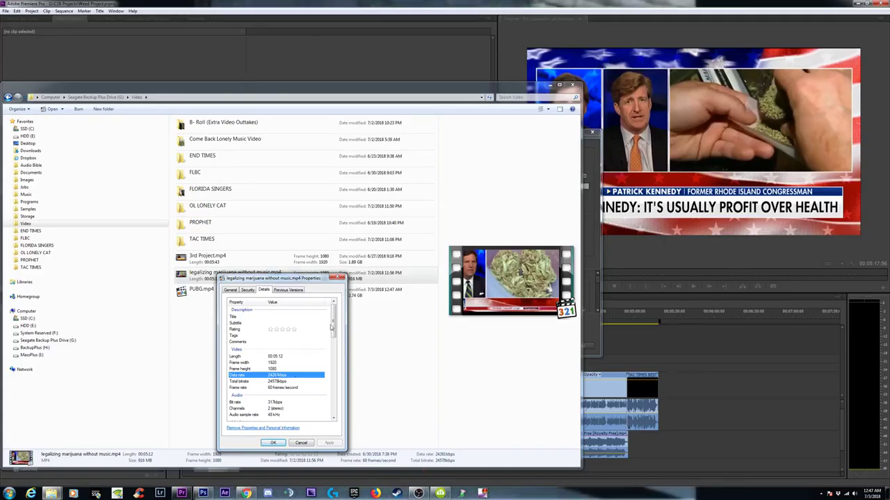
{"action": "left_click", "coordinate": [300, 443]}
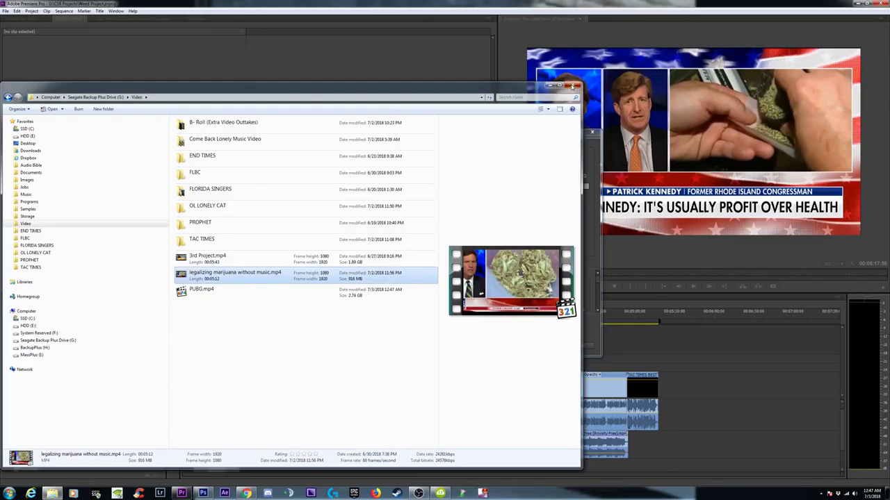
{"action": "left_click", "coordinate": [572, 85]}
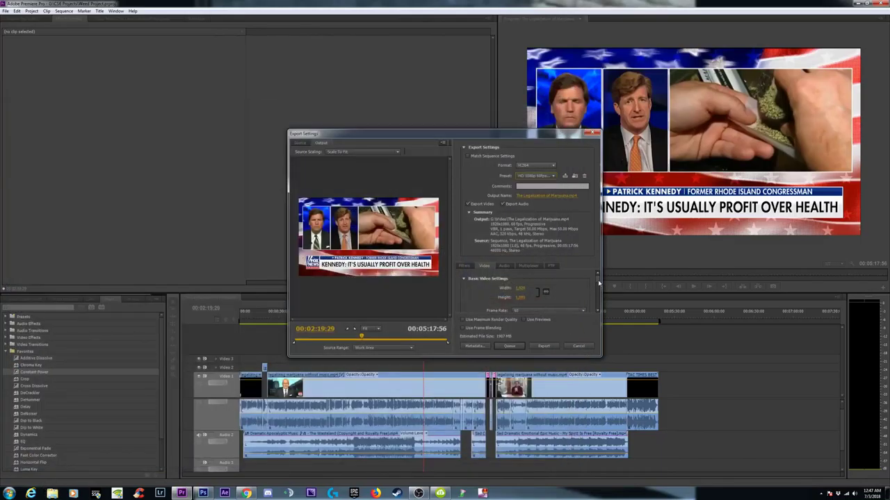
{"action": "left_click_drag", "start_coordinate": [598, 283], "coordinate": [580, 308]}
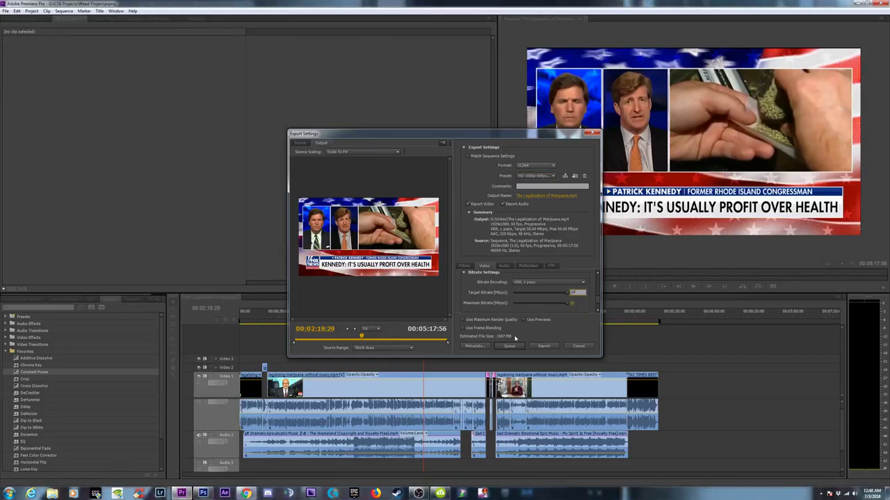
{"action": "key", "text": "Return"}
- Recheck the source mp4's properties in the Video folder and return to Export Settings
{"action": "left_click", "coordinate": [52, 493]}
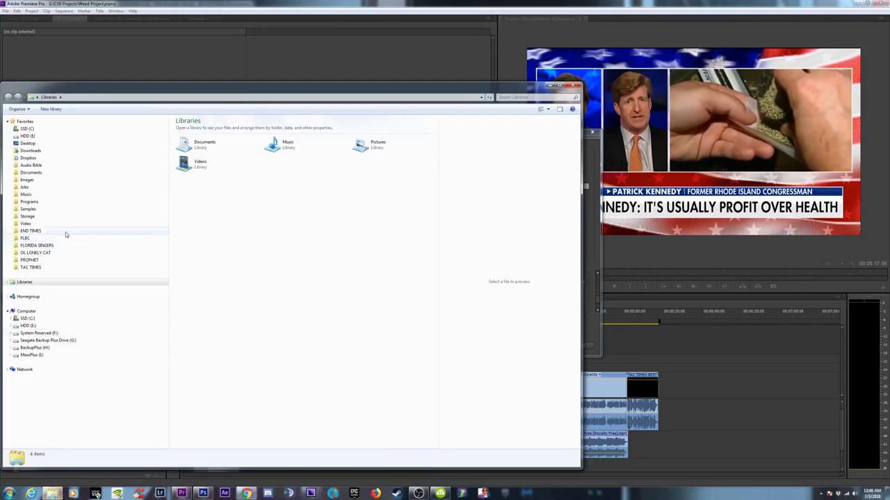
{"action": "left_click", "coordinate": [50, 224]}
{"action": "right_click", "coordinate": [218, 277]}
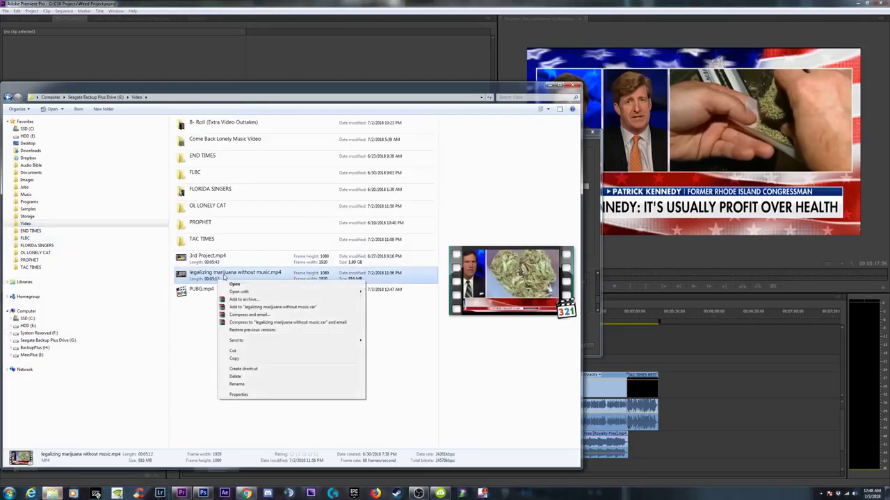
{"action": "left_click", "coordinate": [255, 395]}
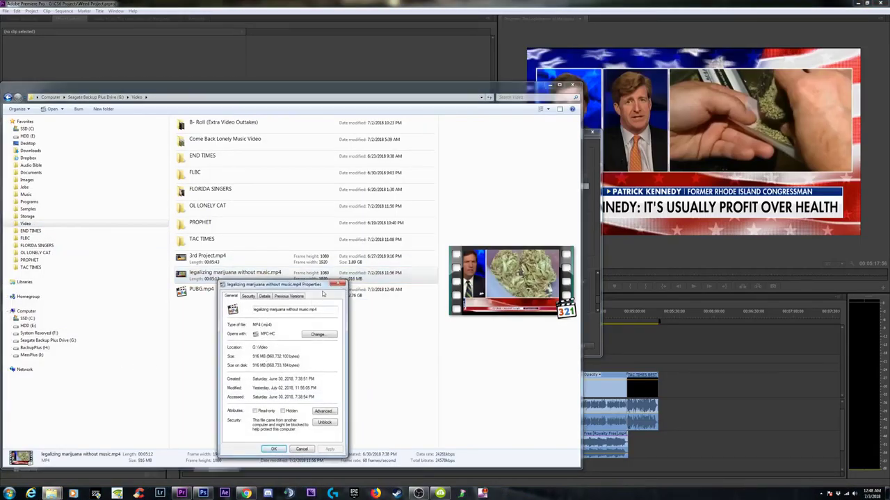
{"action": "left_click", "coordinate": [340, 284]}
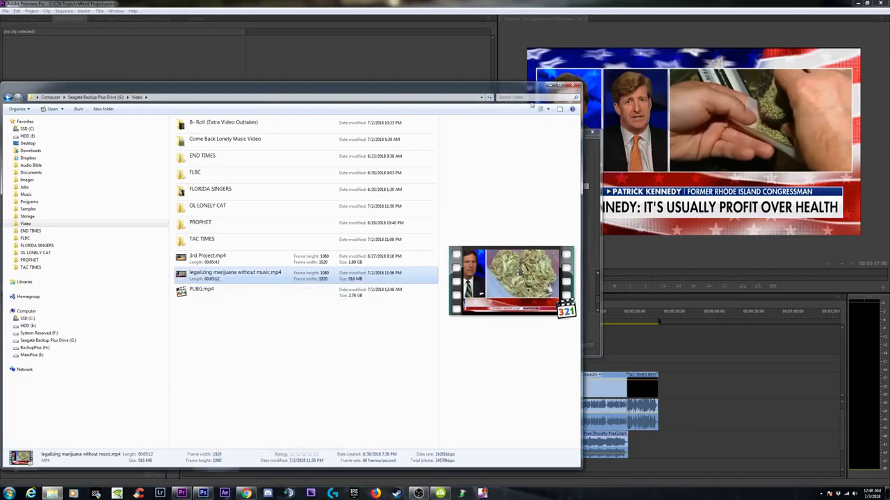
{"action": "left_click", "coordinate": [574, 84]}
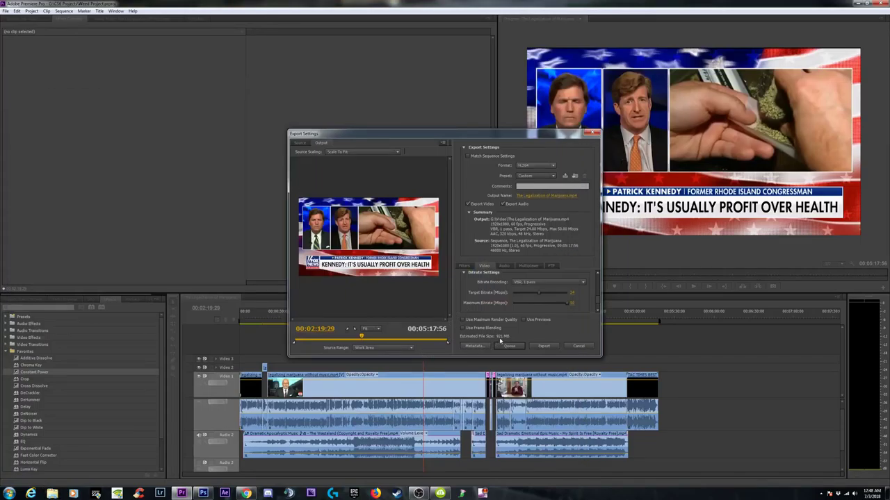
- Set Target Bitrate to 25 Mbps and queue the export in Media Encoder
{"action": "left_click", "coordinate": [577, 293]}
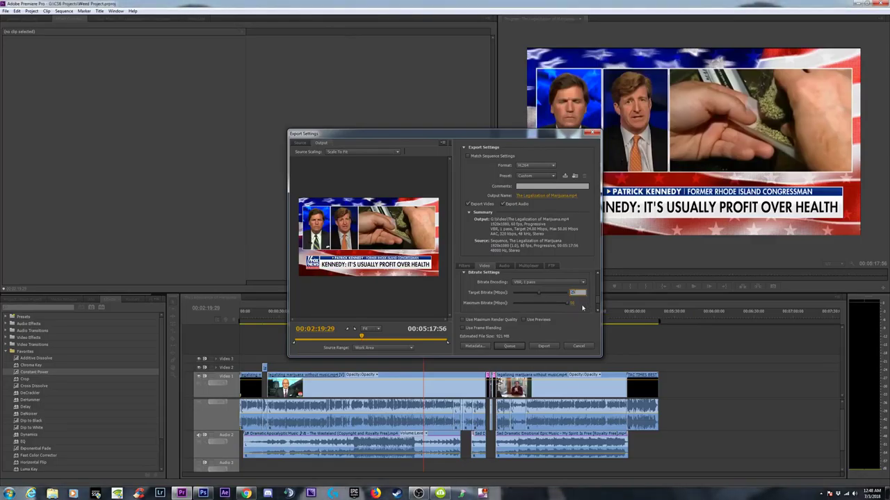
{"action": "type", "text": "25"}
{"action": "key", "text": "Return"}
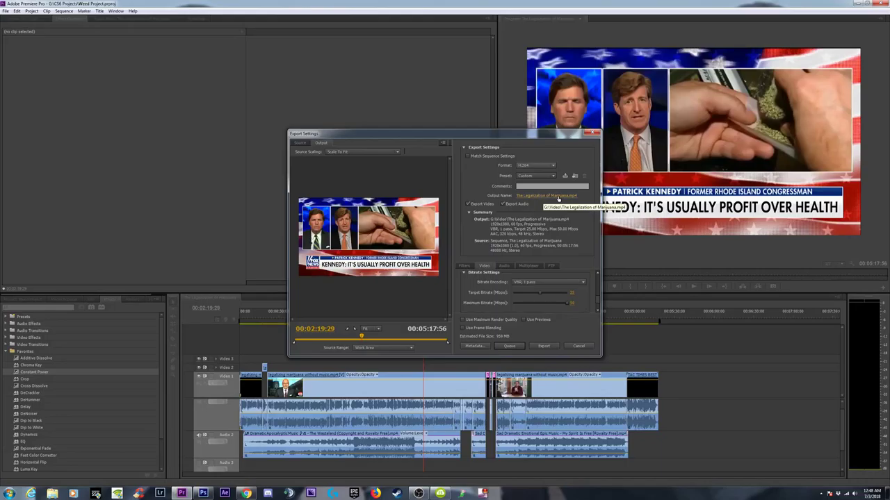
{"action": "left_click", "coordinate": [509, 346]}
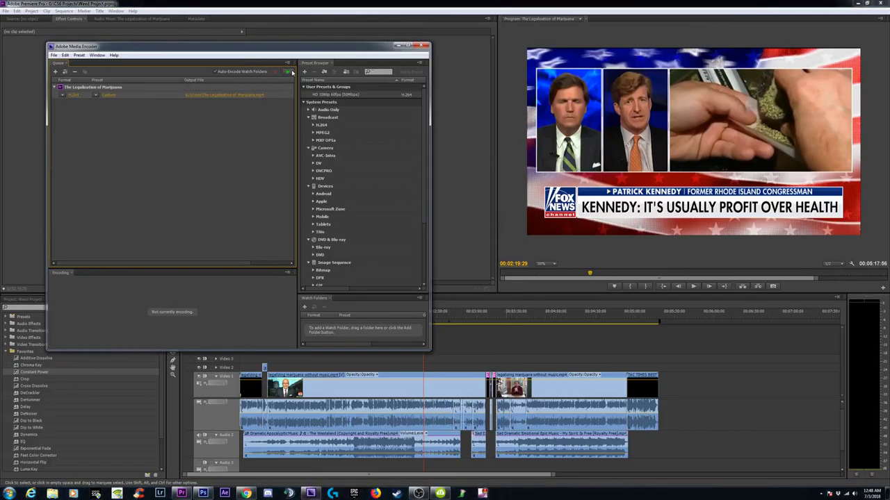
- Start the encoding queue, minimize Premiere, and close the Romans 3:23 and music search tabs
{"action": "left_click", "coordinate": [288, 71]}
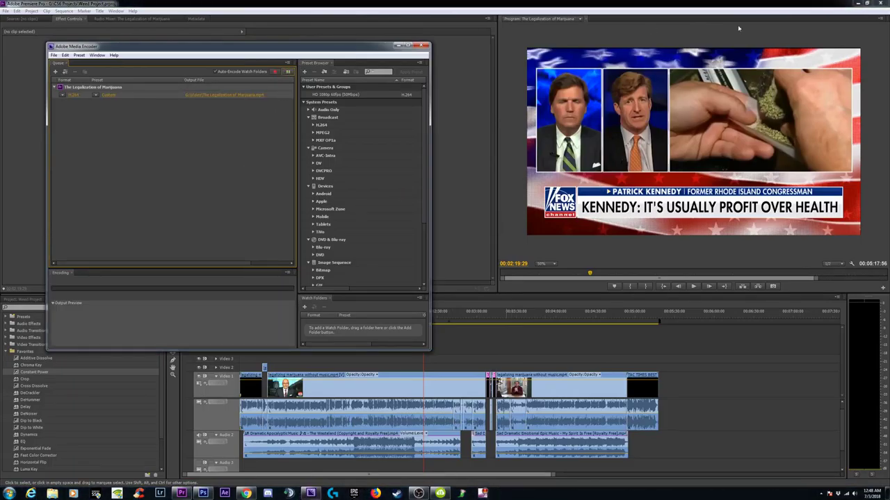
{"action": "left_click", "coordinate": [867, 3]}
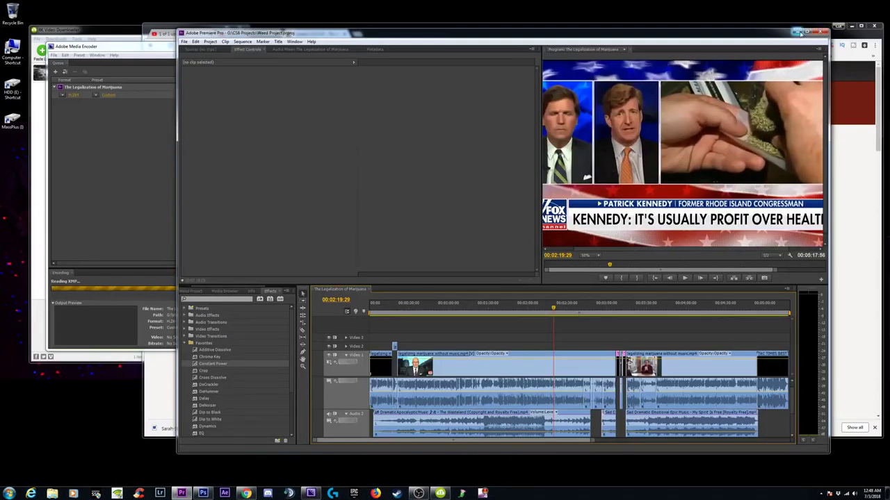
{"action": "left_click", "coordinate": [798, 32]}
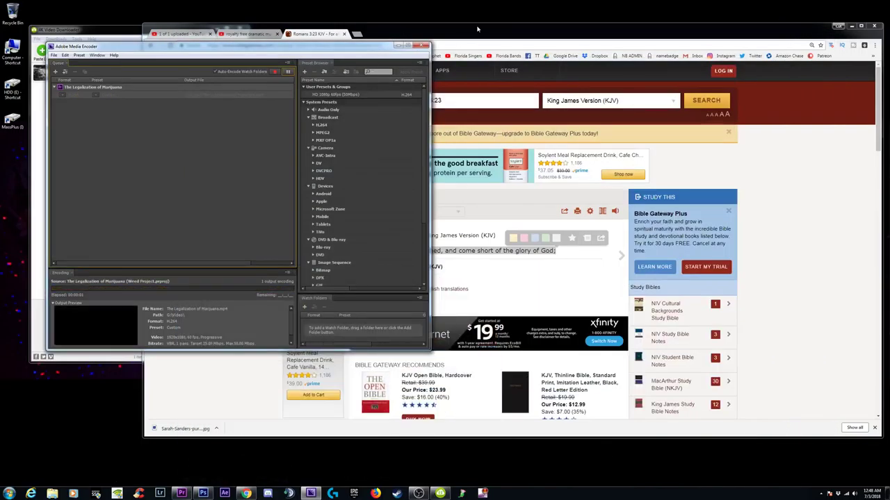
{"action": "left_click", "coordinate": [421, 30]}
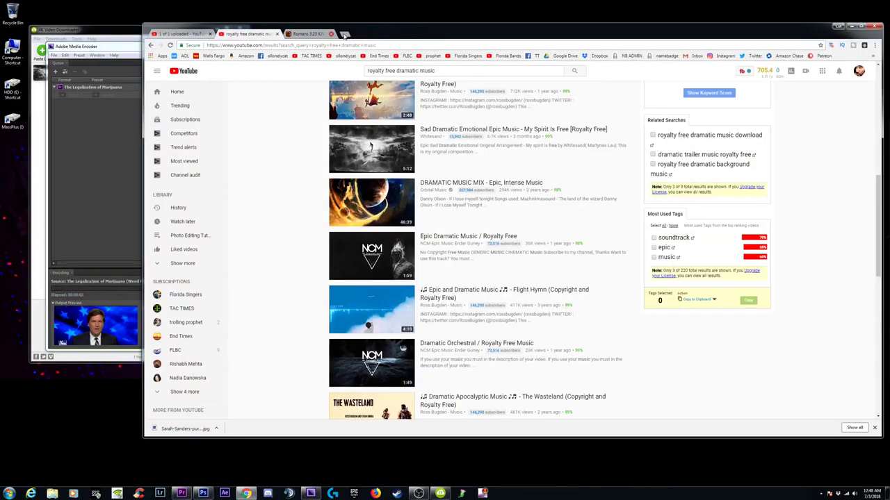
{"action": "left_click", "coordinate": [343, 33]}
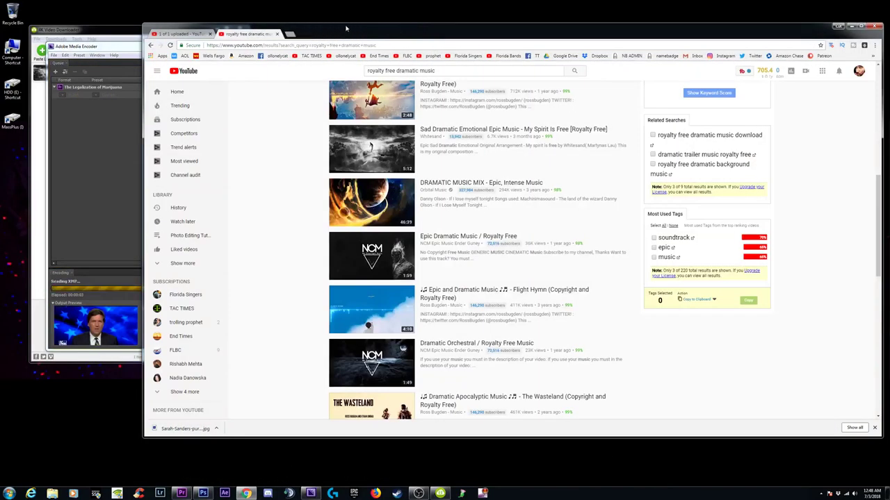
{"action": "left_click", "coordinate": [277, 34]}
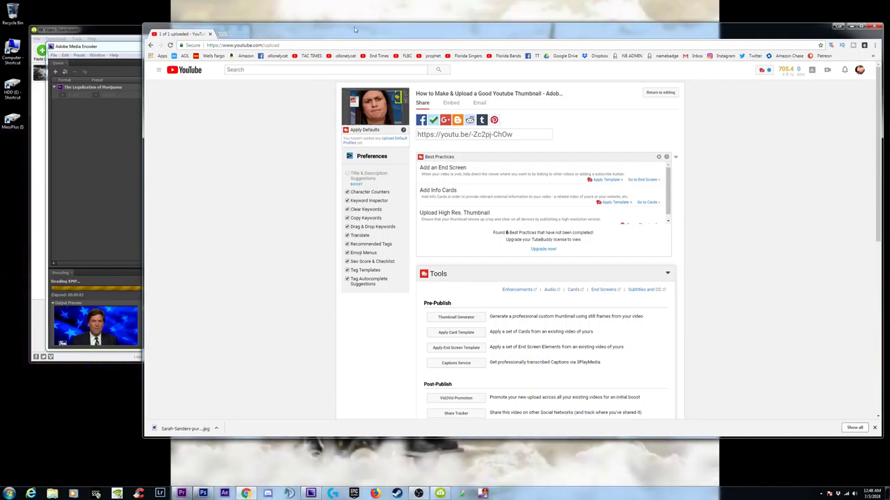
{"action": "mouse_move", "coordinate": [378, 33]}
{"action": "left_mouse_down"}
{"action": "mouse_move", "coordinate": [420, 45]}
{"action": "mouse_move", "coordinate": [352, 124]}
{"action": "mouse_move", "coordinate": [372, 31]}
{"action": "left_mouse_up"}
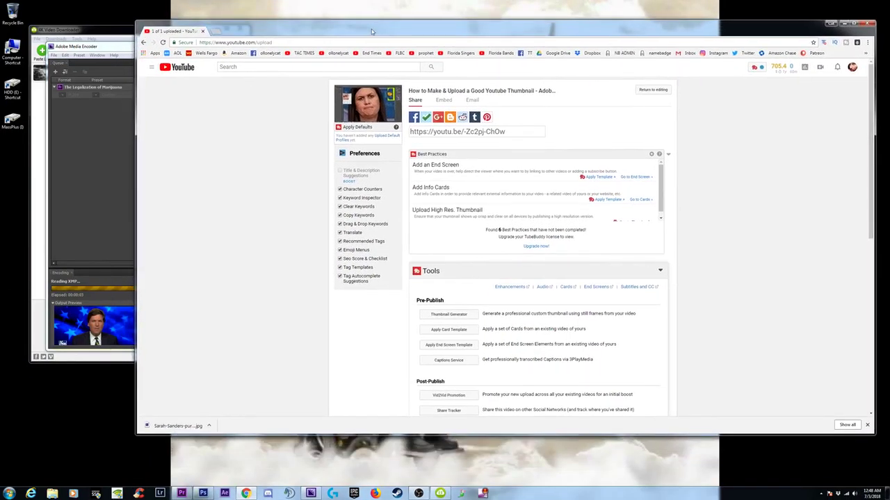
- Position the Media Encoder window in front of Chrome so encoding progress stays visible
{"action": "left_click", "coordinate": [100, 49]}
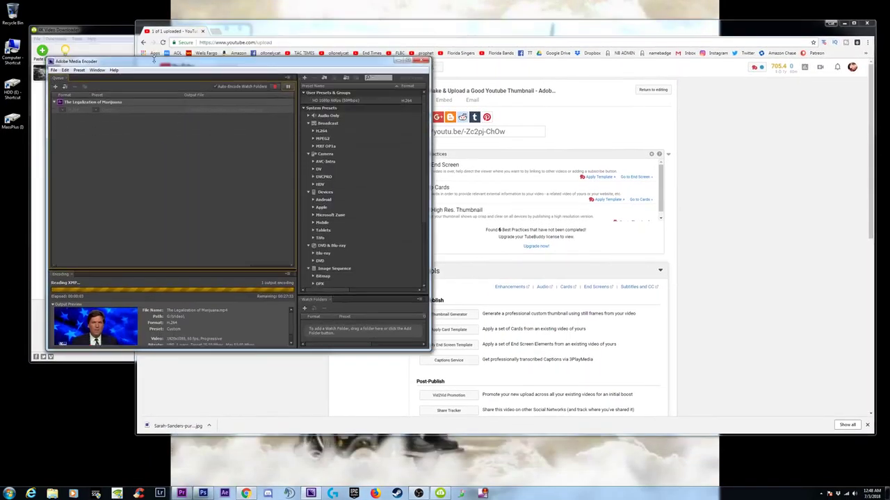
{"action": "left_click_drag", "start_coordinate": [168, 42], "coordinate": [185, 132]}
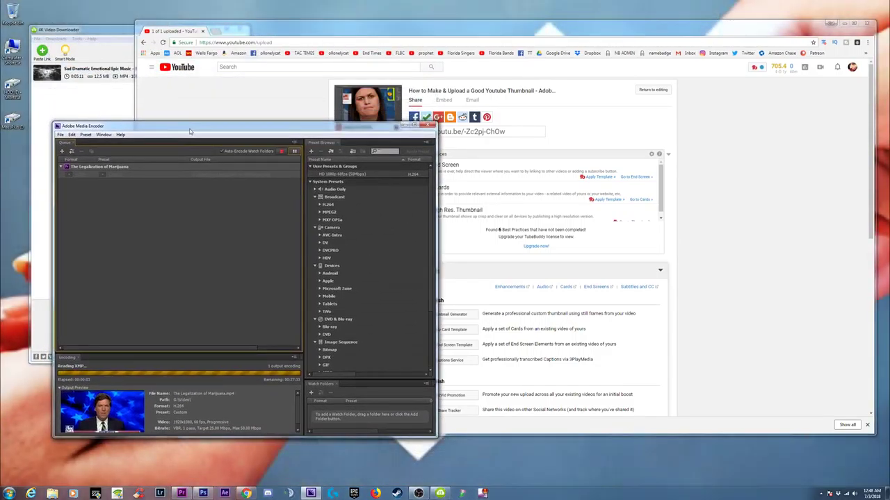
{"action": "left_click_drag", "start_coordinate": [202, 128], "coordinate": [182, 141]}
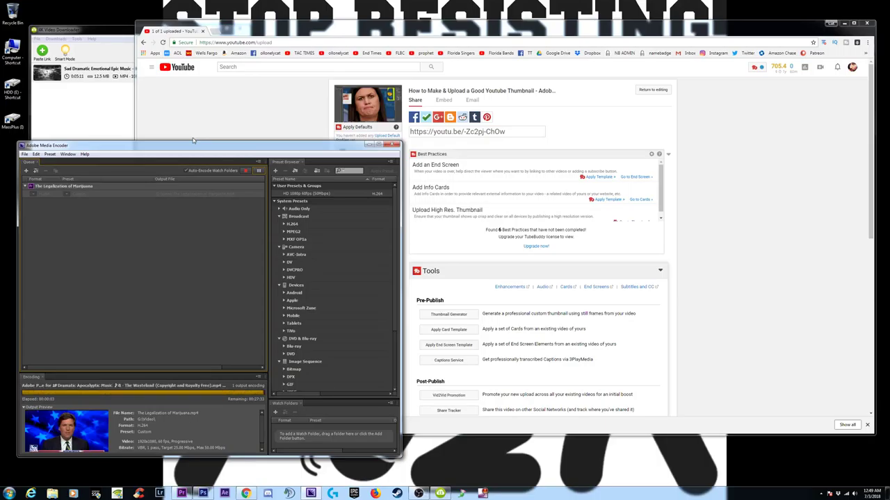
{"action": "left_click_drag", "start_coordinate": [193, 139], "coordinate": [202, 147]}
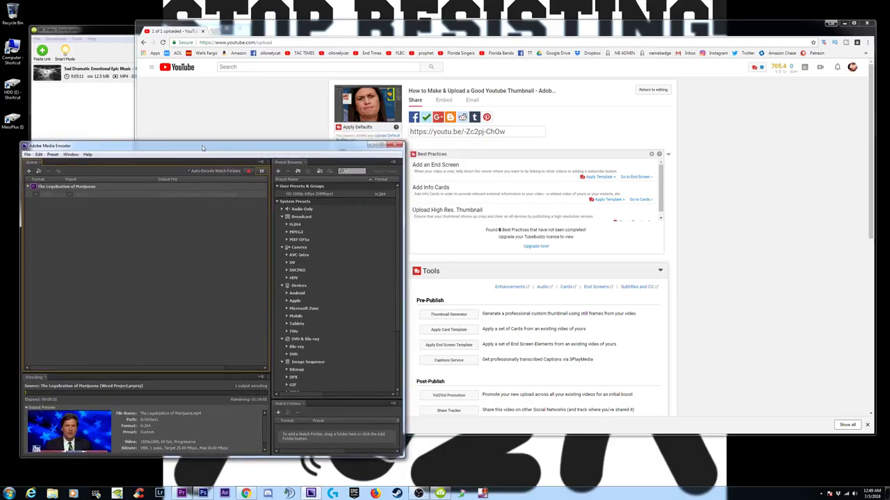
{"action": "left_click_drag", "start_coordinate": [205, 147], "coordinate": [203, 148]}
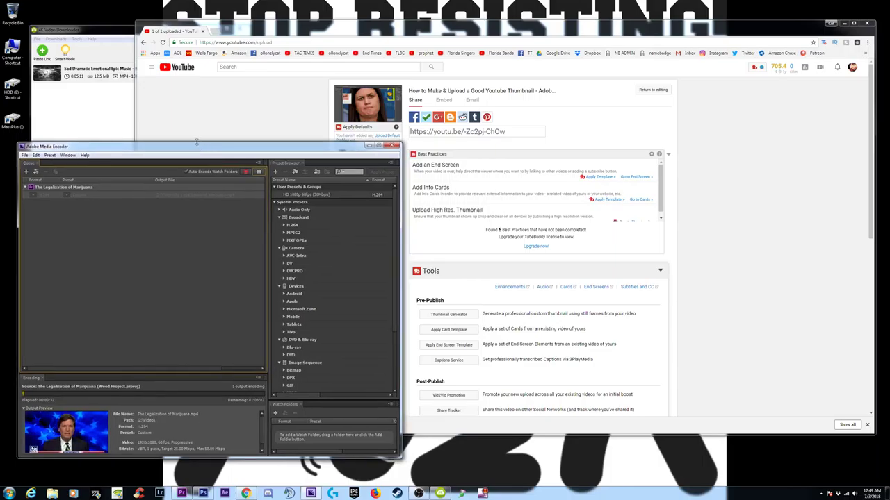
{"action": "left_click", "coordinate": [419, 494]}
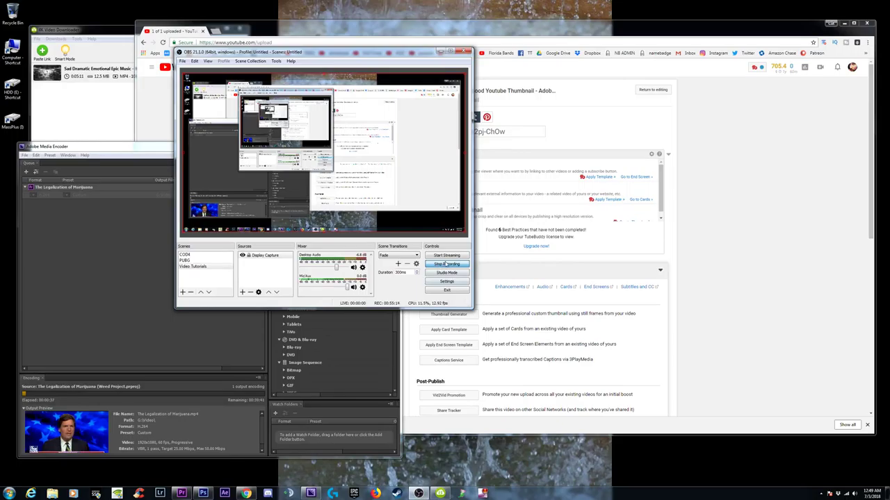